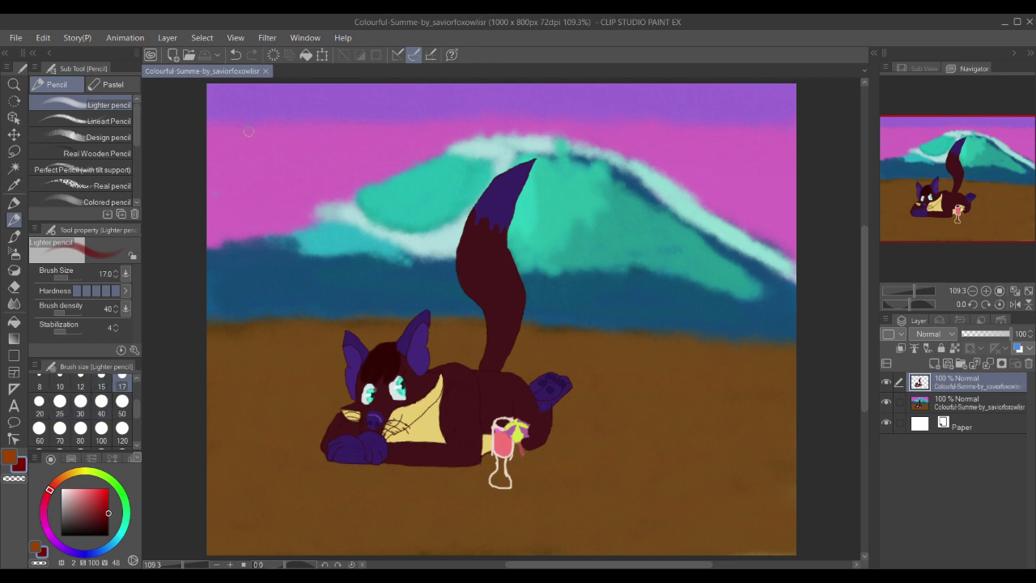
Step: Handwrite "krita" in dark red across the sky with the Lighter pencil, and scribble a zigzag underline beneath it
left_click_drag(253, 108, 246, 168)
mouse_move(278, 125)
left_mouse_down()
mouse_move(279, 164)
mouse_move(314, 133)
left_mouse_up()
left_click_drag(331, 133, 329, 168)
mouse_move(362, 98)
left_mouse_down()
mouse_move(350, 135)
mouse_move(397, 126)
mouse_move(356, 166)
left_mouse_up()
mouse_move(345, 128)
left_mouse_down()
mouse_move(397, 126)
mouse_move(376, 153)
mouse_move(426, 148)
left_mouse_up()
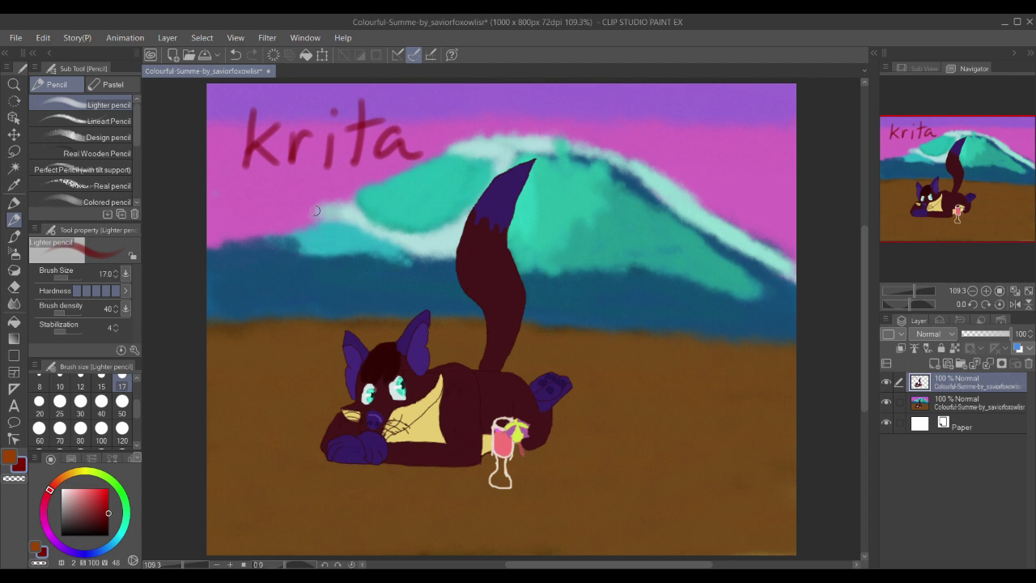
left_click_drag(246, 171, 327, 267)
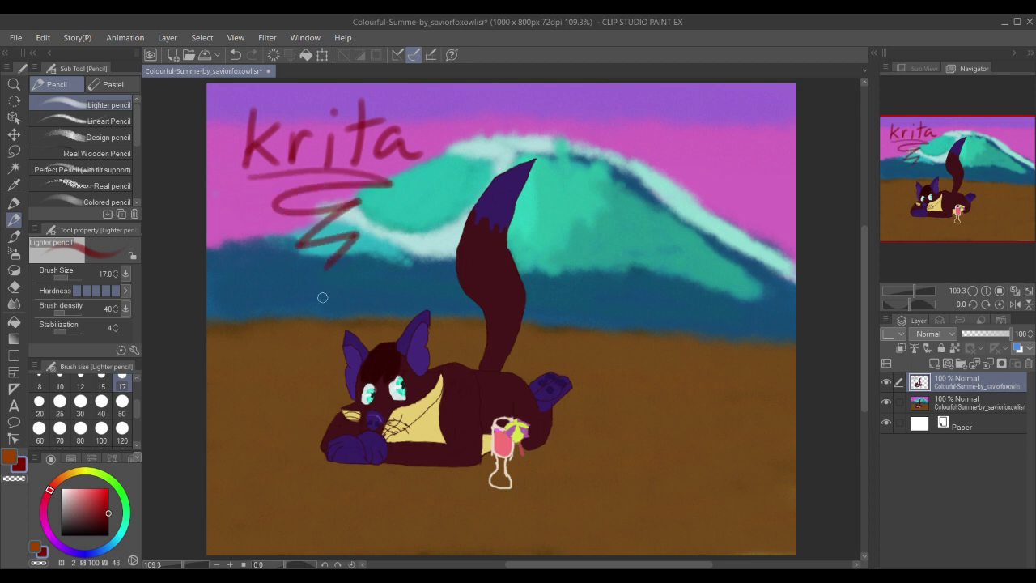
Step: Erase only the handwritten word and scribble from the character layer using a lasso selection, then clear the selection
key("Delete")
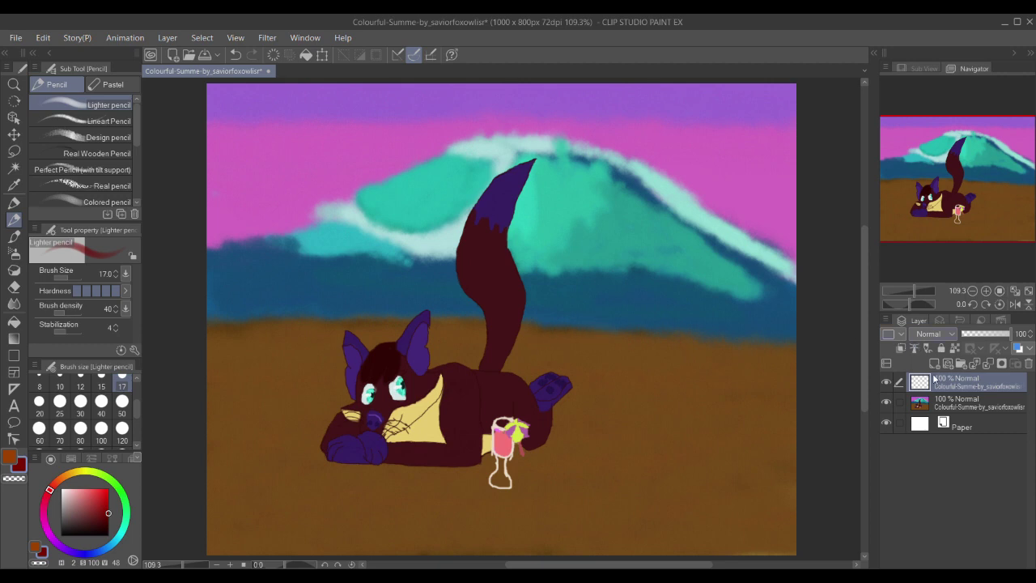
key("ctrl+z")
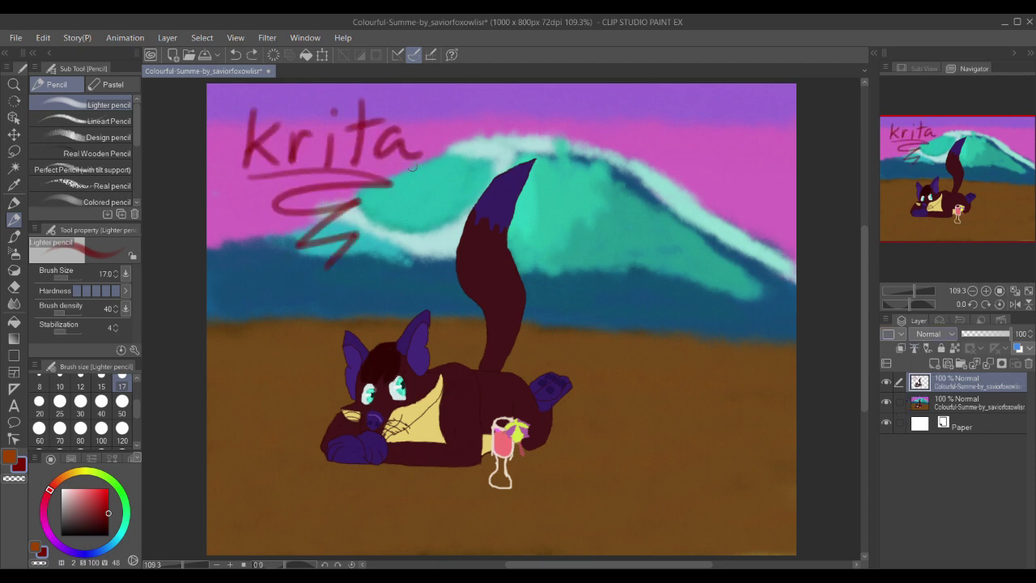
key("m")
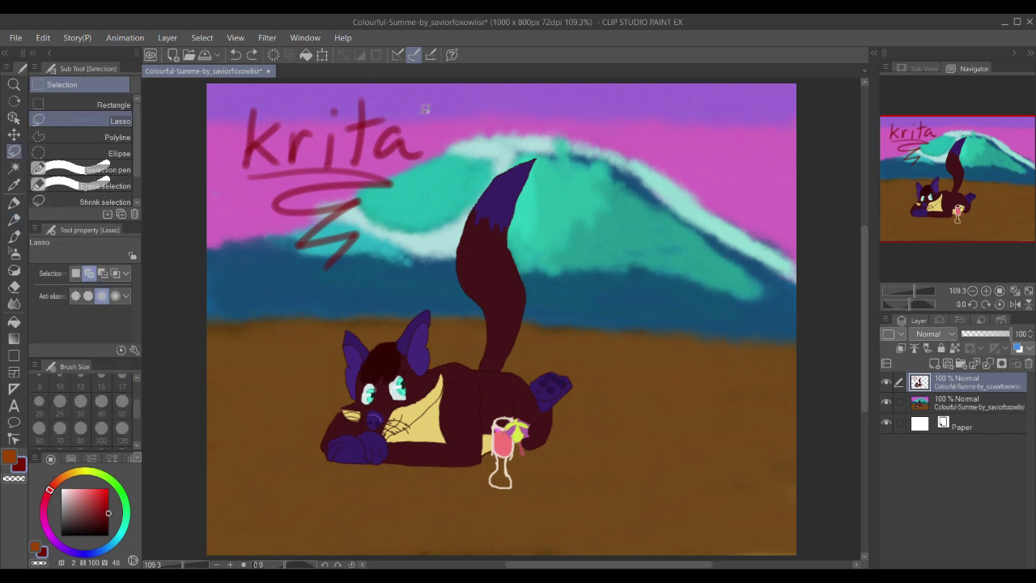
mouse_move(429, 108)
left_mouse_down()
mouse_move(305, 81)
mouse_move(227, 267)
mouse_move(421, 162)
mouse_move(432, 110)
left_mouse_up()
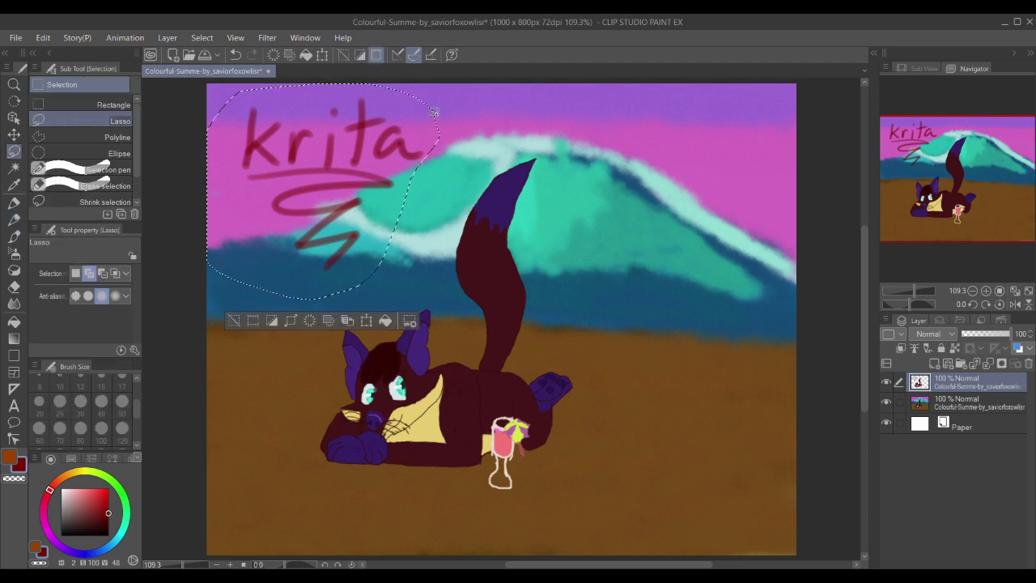
key("Delete")
key("ctrl+d")
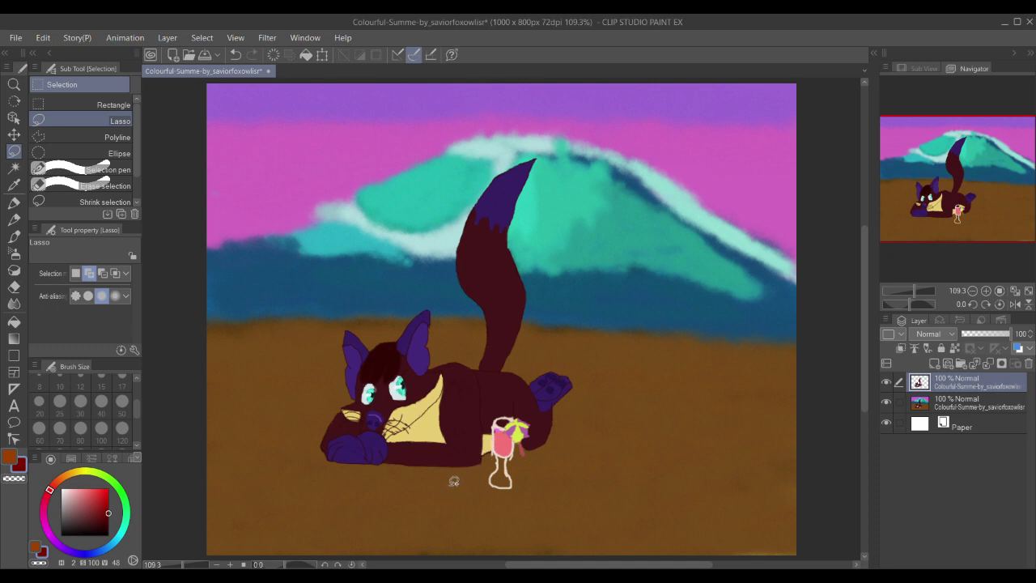
Step: Create a layer folder and move both the character layer and the background layer into it
left_click(961, 364)
left_click(908, 402)
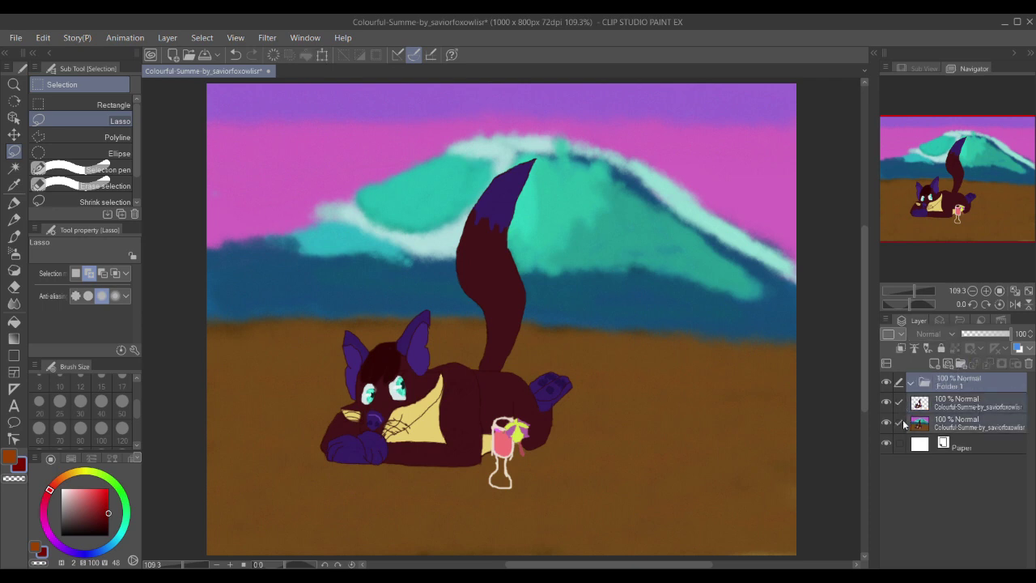
left_click_drag(943, 409, 912, 386)
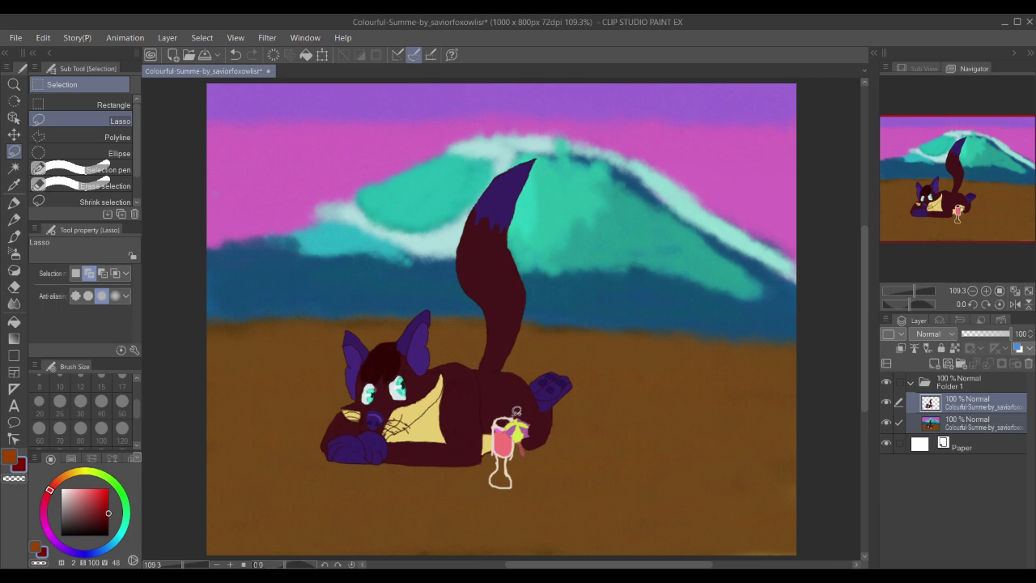
Step: Add a new empty layer and place it above the artwork folder
left_click(948, 384)
left_click(934, 364)
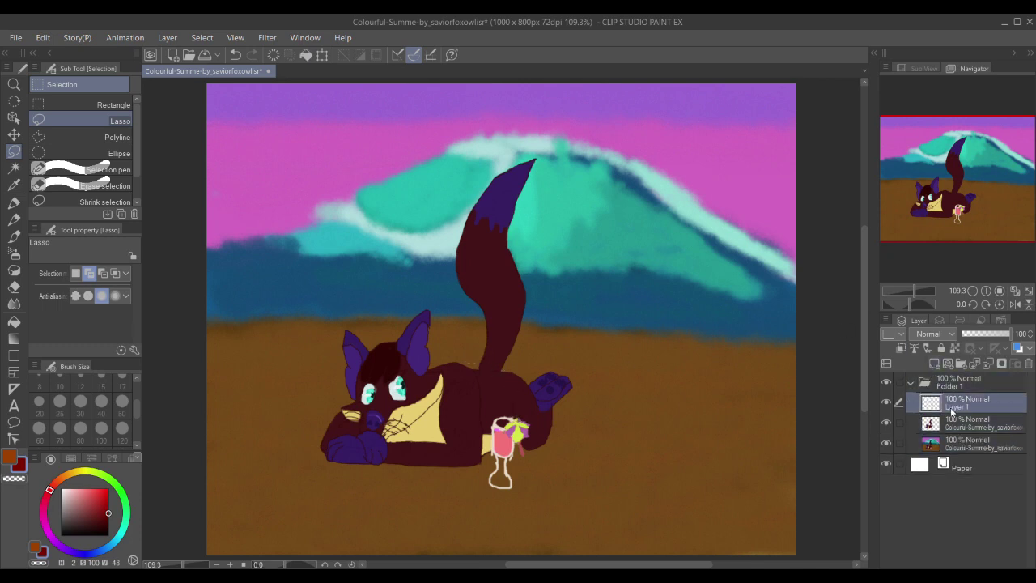
left_click_drag(952, 410, 939, 385)
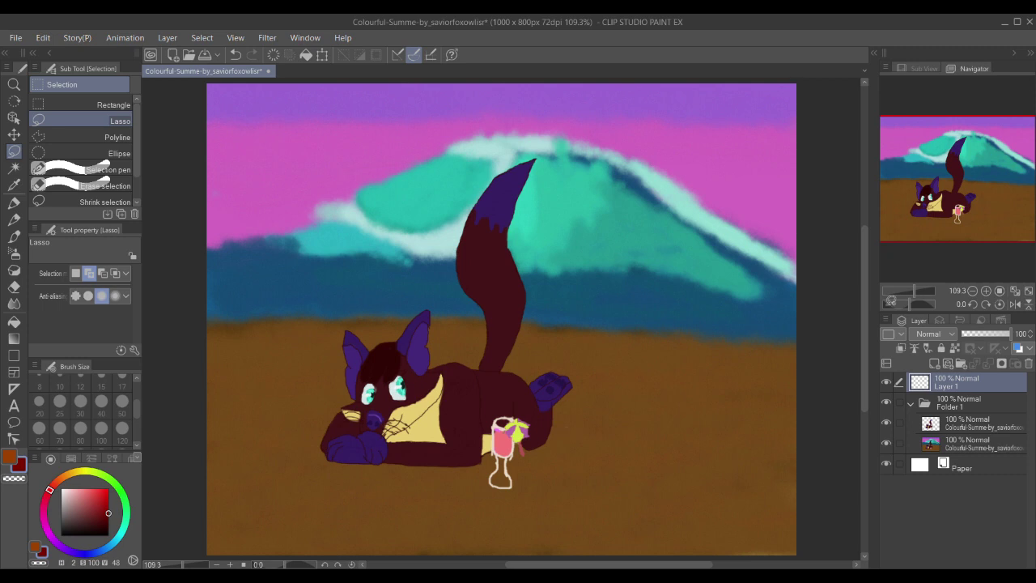
Step: Lower the opacity of Folder 1 to 66%
left_click(956, 407)
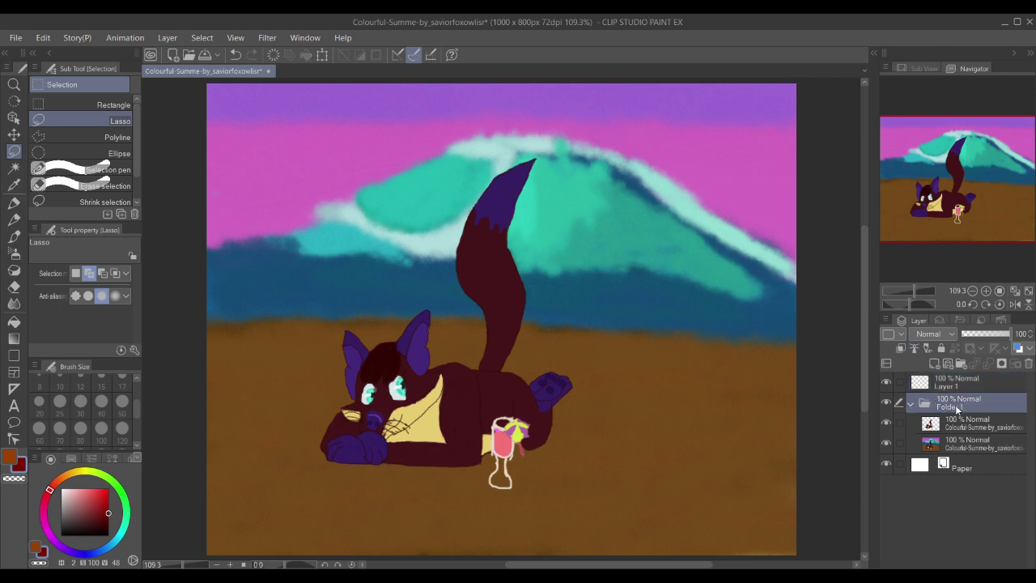
left_click(990, 333)
left_click(1000, 338)
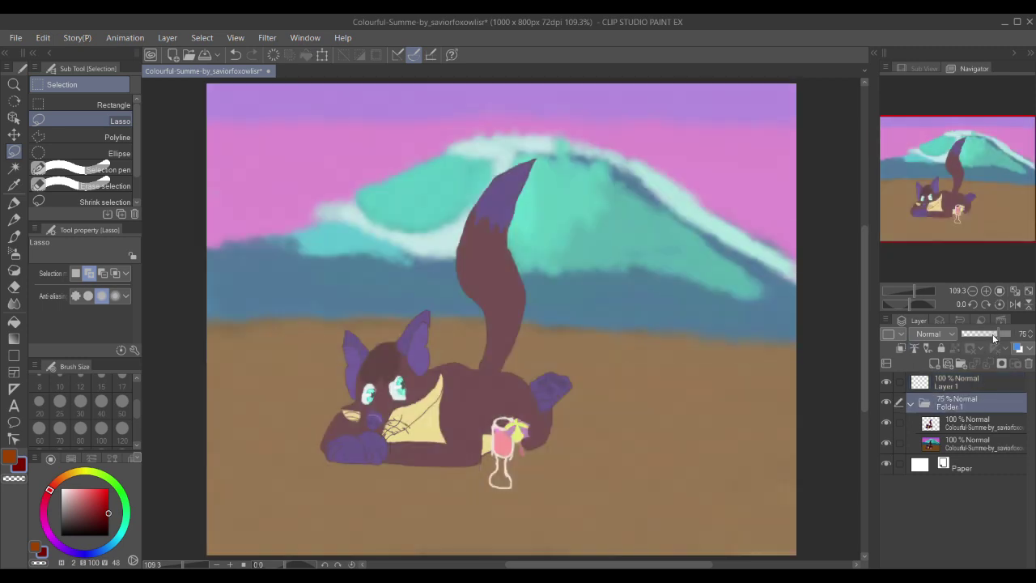
left_click(995, 337)
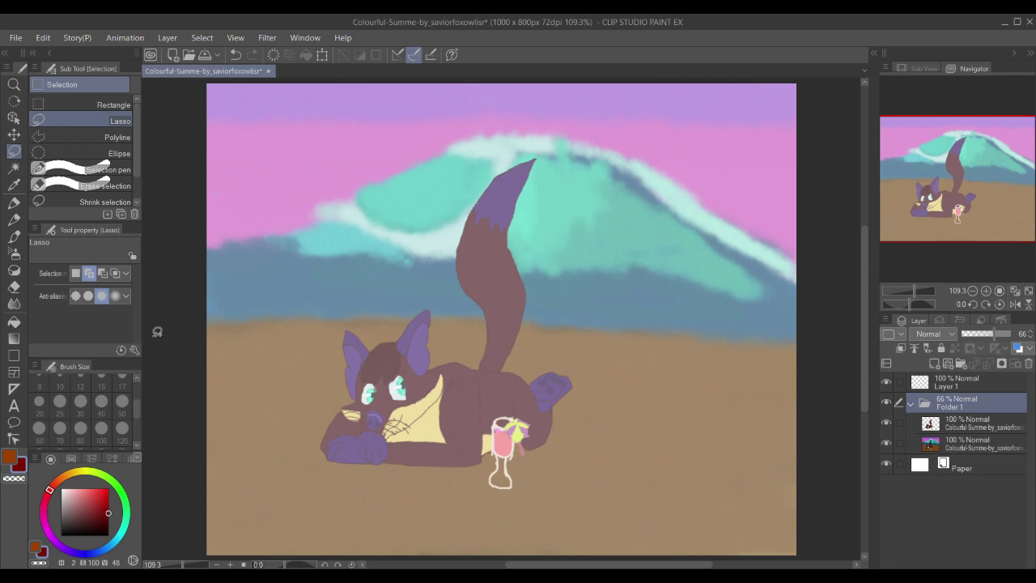
Step: Make Layer 1 active for sketching over the character and set the Lighter pencil's brush size to 8
key("p")
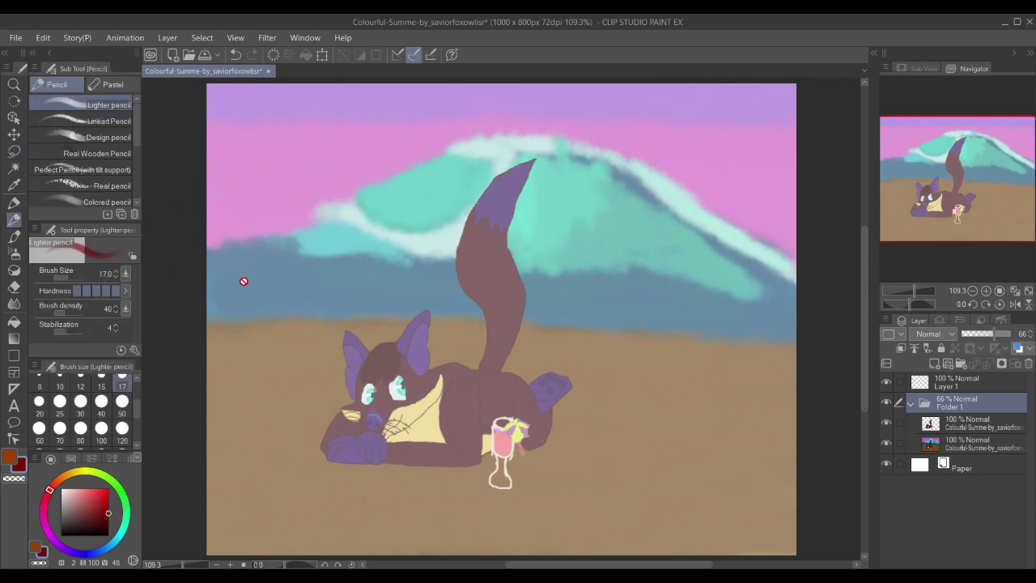
key("alt+bracketright")
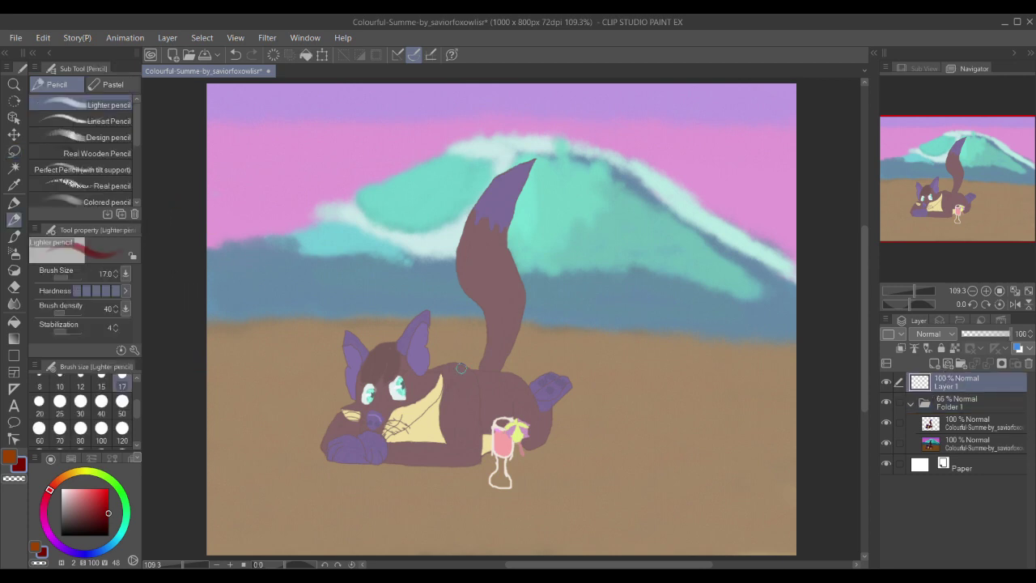
scroll(461, 369, "up", 3)
scroll(467, 309, "up", 3)
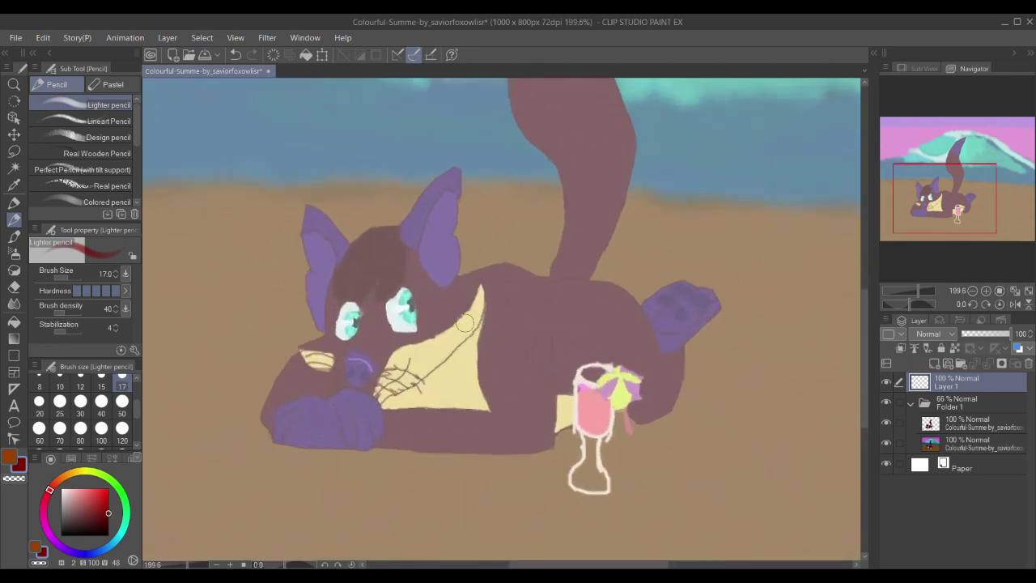
scroll(463, 300, "up", 1)
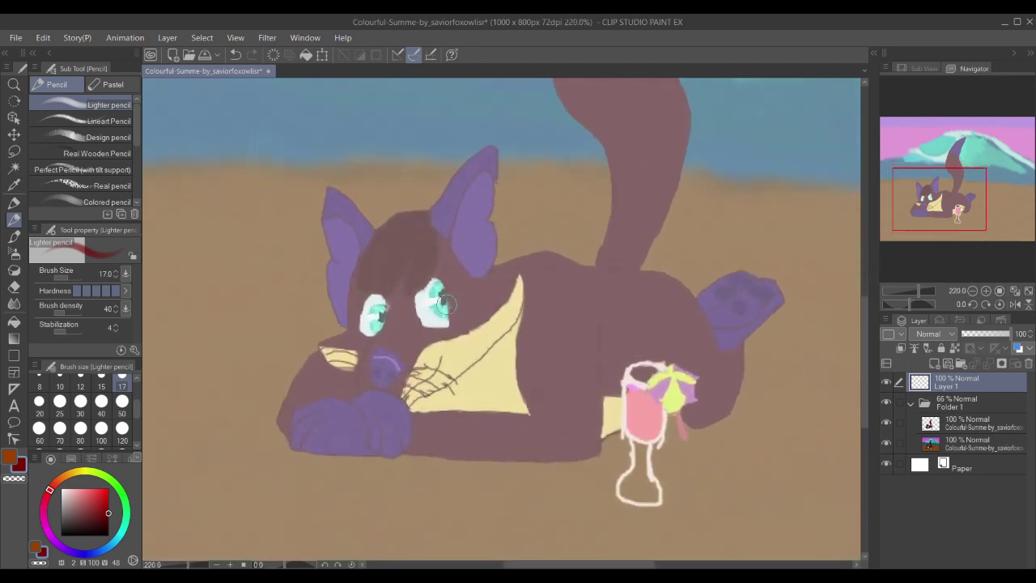
left_click(101, 376)
left_click_drag(288, 280, 299, 281)
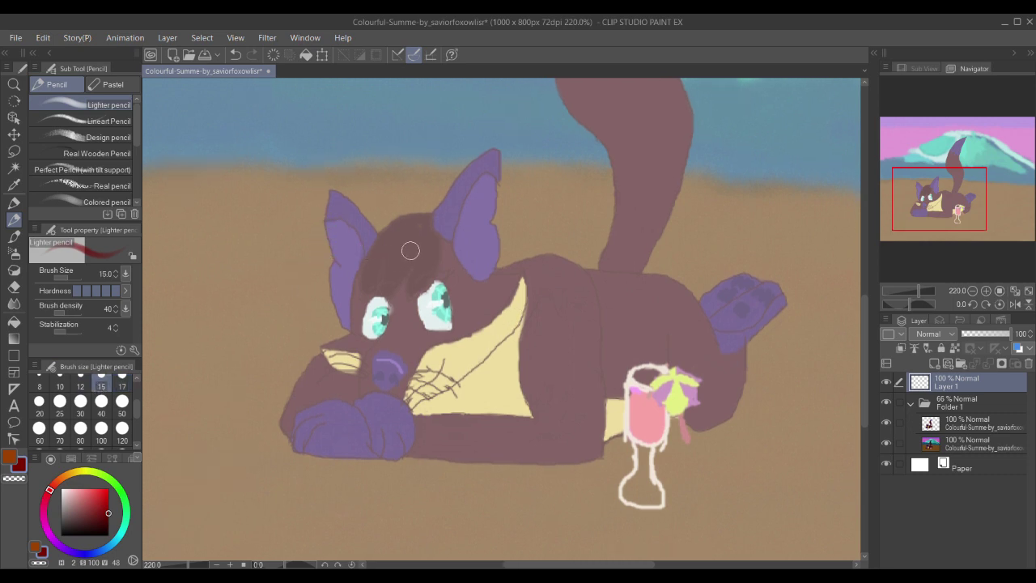
left_click(81, 380)
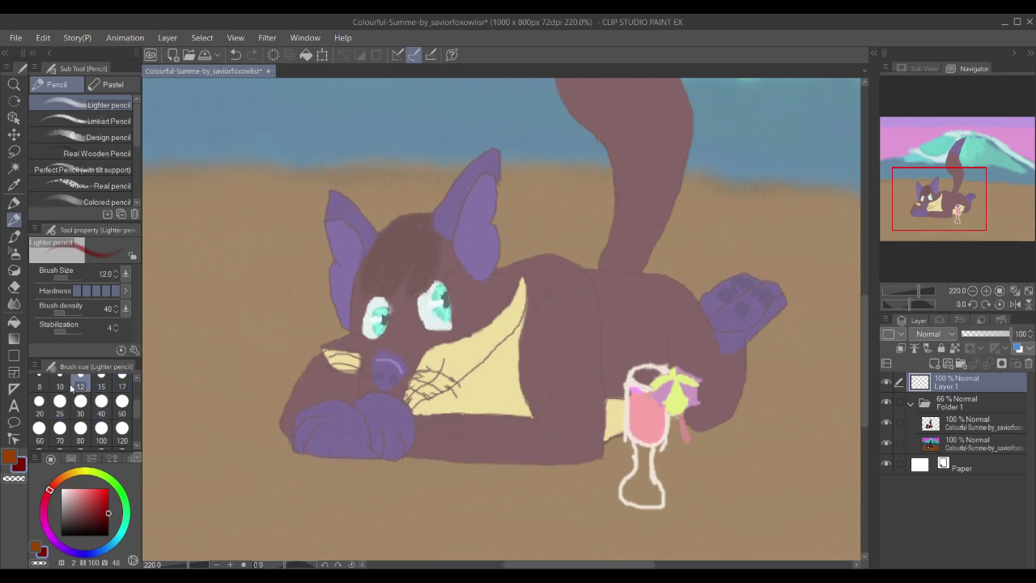
left_click(38, 380)
mouse_move(424, 239)
left_mouse_down()
mouse_move(469, 212)
mouse_move(407, 219)
left_mouse_up()
key("ctrl+z")
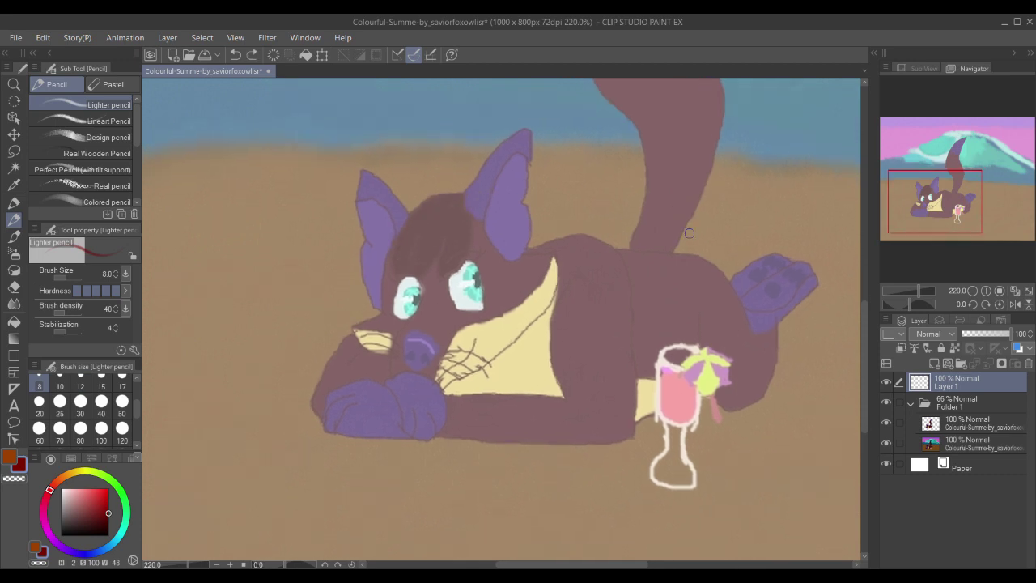
Step: Lower the opacity of Folder 1 to 55% and make Layer 1 active again
left_click(958, 403)
mouse_move(986, 338)
left_mouse_down()
mouse_move(968, 351)
mouse_move(994, 338)
left_mouse_up()
left_click(975, 377)
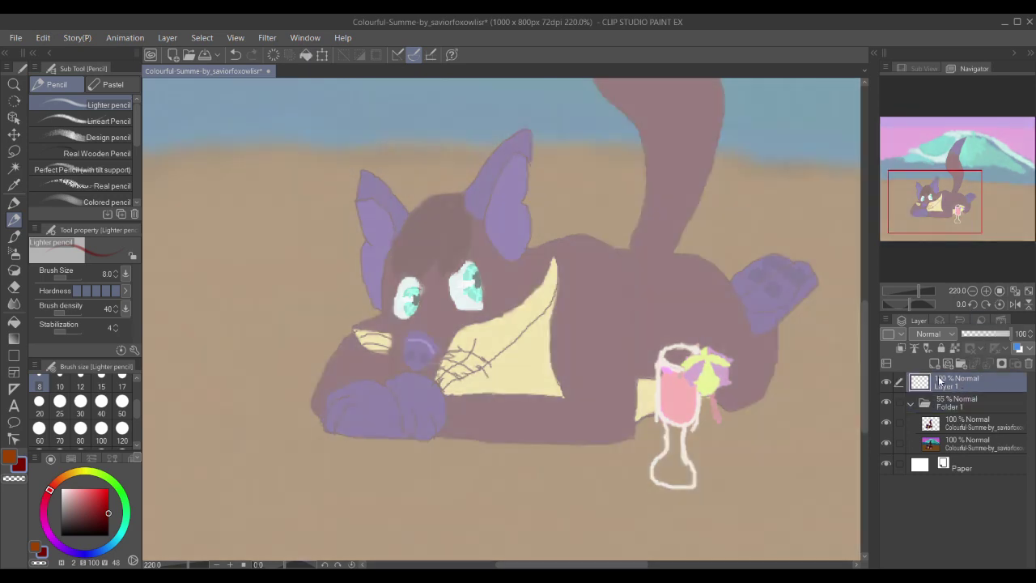
Step: Sketch a dark red construction circle around the character's head on Layer 1, going over its outline several times
left_click_drag(457, 198, 398, 223)
key("ctrl+z")
left_click_drag(463, 204, 385, 261)
left_click_drag(411, 228, 390, 308)
mouse_move(386, 293)
left_mouse_down()
mouse_move(411, 217)
mouse_move(500, 228)
mouse_move(526, 265)
mouse_move(479, 344)
mouse_move(405, 344)
mouse_move(453, 350)
mouse_move(508, 327)
left_mouse_up()
mouse_move(446, 200)
left_mouse_down()
mouse_move(531, 238)
mouse_move(514, 226)
mouse_move(518, 281)
mouse_move(485, 349)
left_mouse_up()
mouse_move(417, 212)
left_mouse_down()
mouse_move(411, 295)
mouse_move(427, 337)
left_mouse_up()
left_click_drag(420, 230, 417, 175)
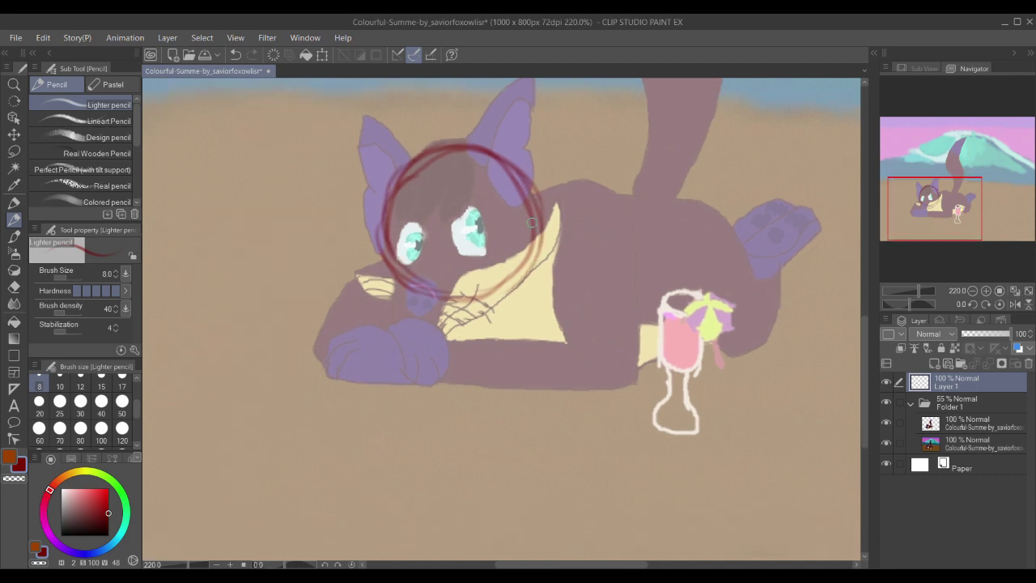
left_click_drag(535, 223, 475, 306)
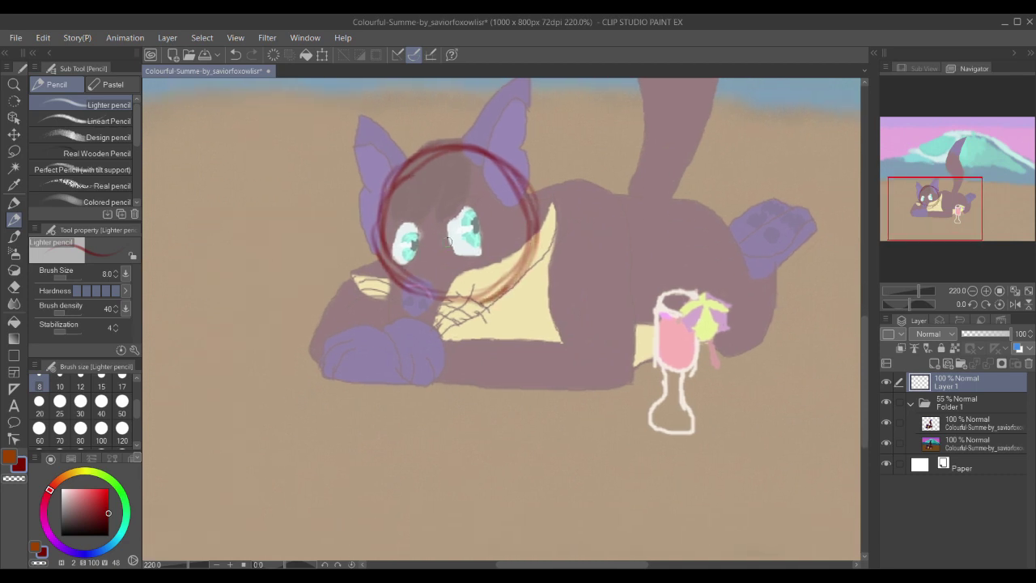
Step: Sketch a curved vertical centre line and a horizontal eye guideline inside the head circle
scroll(450, 240, "up", 2)
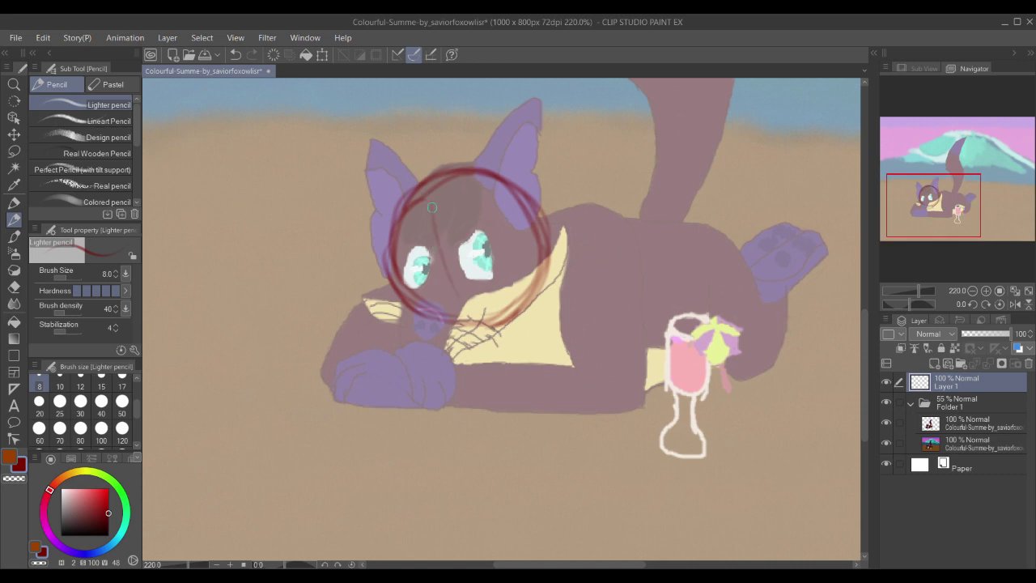
left_click_drag(432, 207, 466, 314)
left_click_drag(409, 275, 476, 259)
left_click_drag(448, 263, 531, 236)
left_click_drag(515, 242, 439, 270)
Step: Hide the sketch on Layer 1 and restore Folder 1 to 100% opacity
left_click(886, 383)
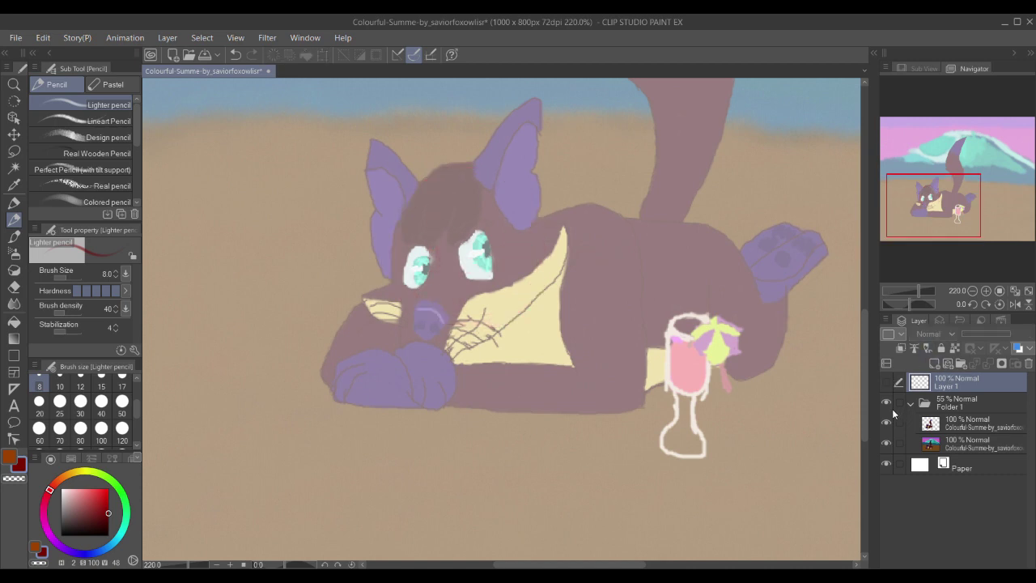
left_click(954, 405)
left_click_drag(989, 334, 1004, 335)
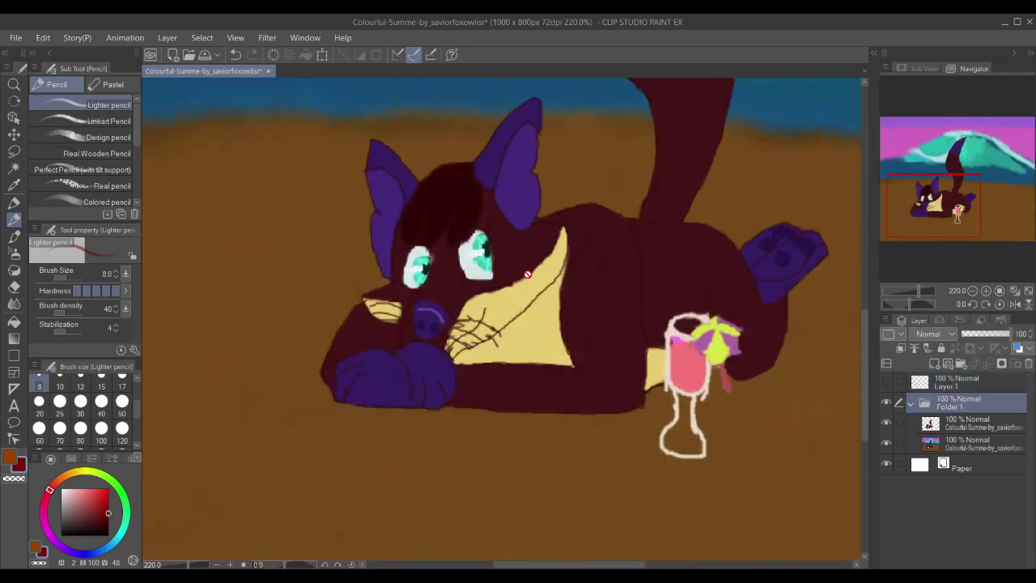
Step: Examine the character's eyes, muzzle, paws and chest fur up close
scroll(527, 275, "up", 5)
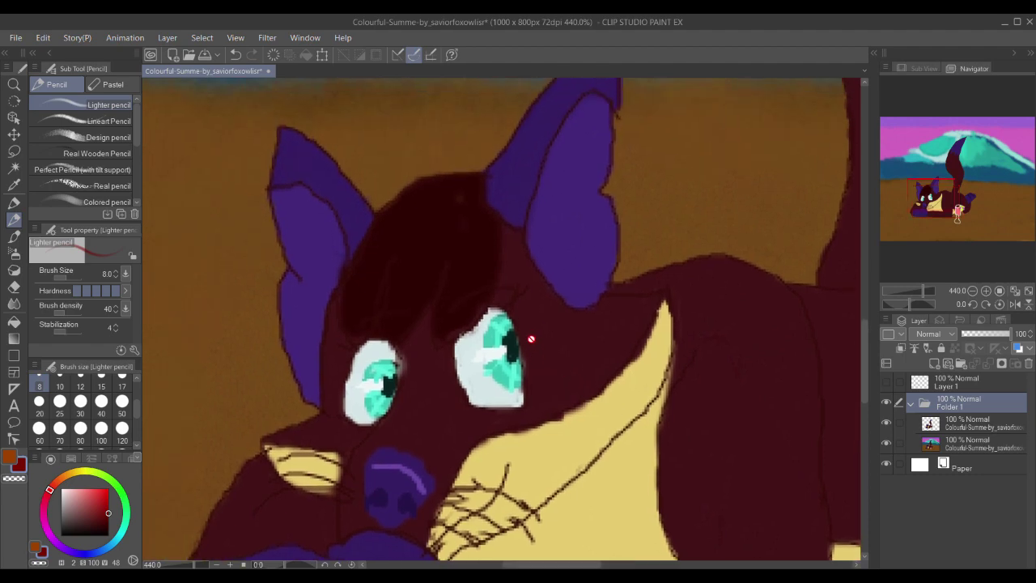
scroll(531, 339, "up", 3)
left_click_drag(541, 303, 506, 354)
mouse_move(508, 308)
left_mouse_down()
mouse_move(502, 373)
mouse_move(696, 270)
left_mouse_up()
mouse_move(562, 391)
left_mouse_down()
mouse_move(531, 300)
mouse_move(398, 201)
left_mouse_up()
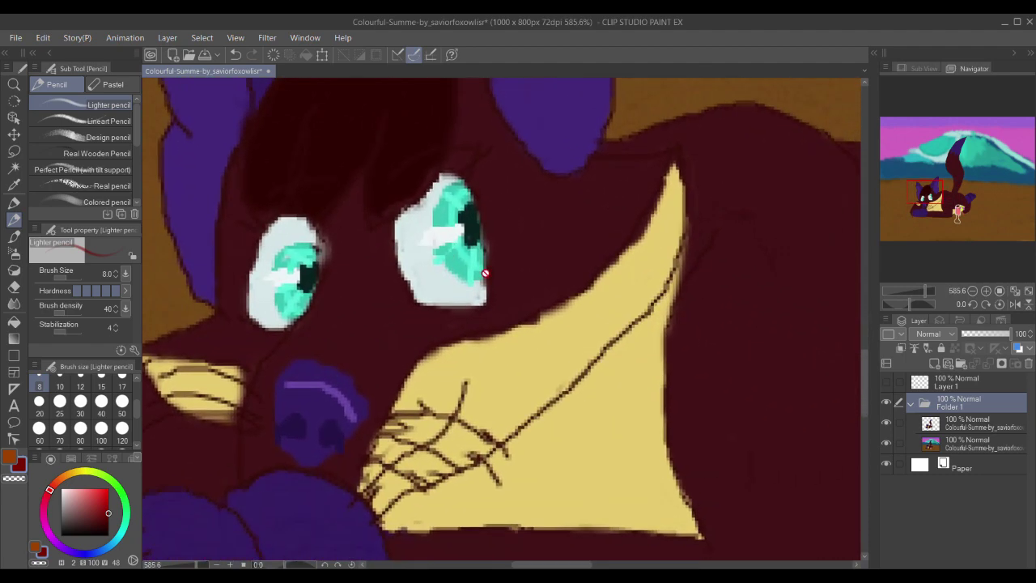
mouse_move(644, 330)
left_mouse_down()
mouse_move(557, 311)
mouse_move(511, 318)
left_mouse_up()
left_click_drag(622, 307, 488, 324)
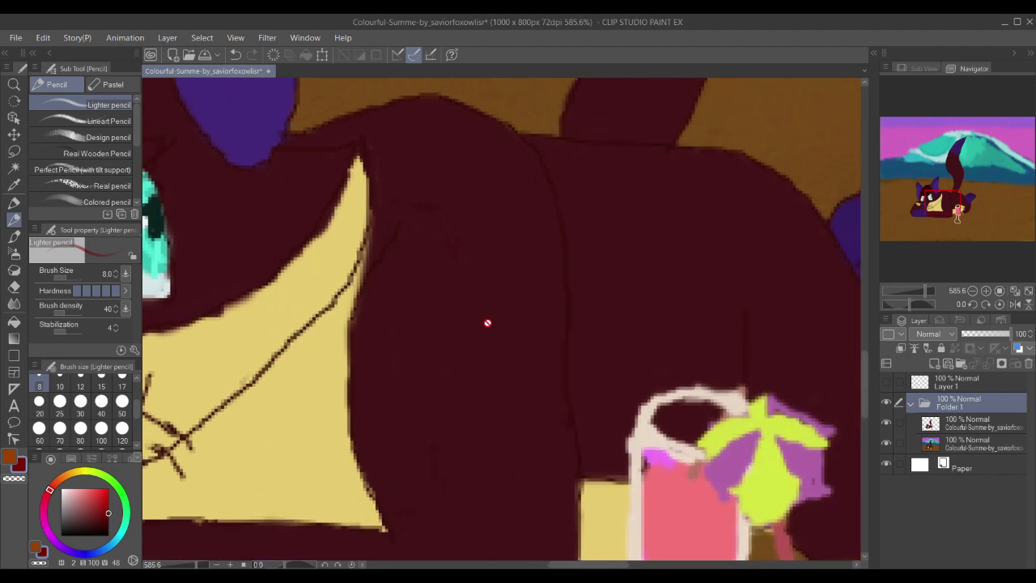
left_click_drag(533, 367, 446, 301)
left_click_drag(352, 321, 664, 253)
left_click_drag(351, 247, 579, 289)
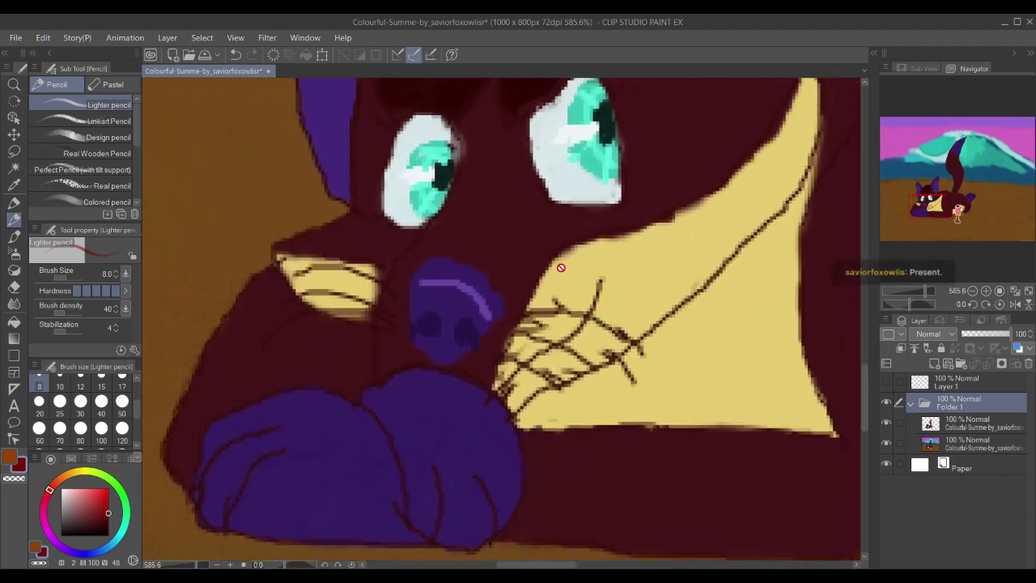
left_click_drag(567, 221, 516, 314)
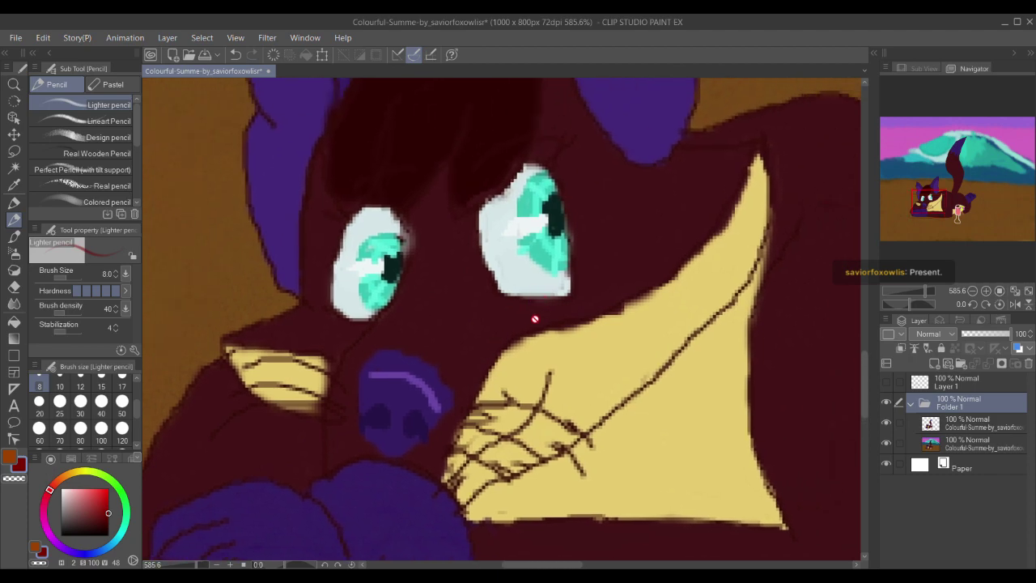
scroll(534, 319, "up", 1)
scroll(535, 319, "left", 1)
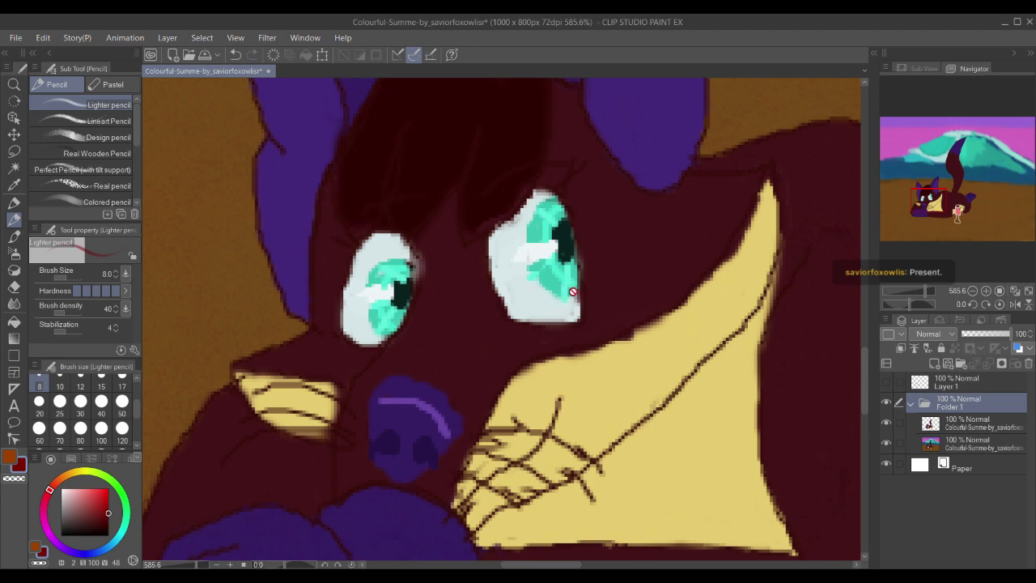
scroll(575, 287, "up", 2)
scroll(558, 303, "right", 1)
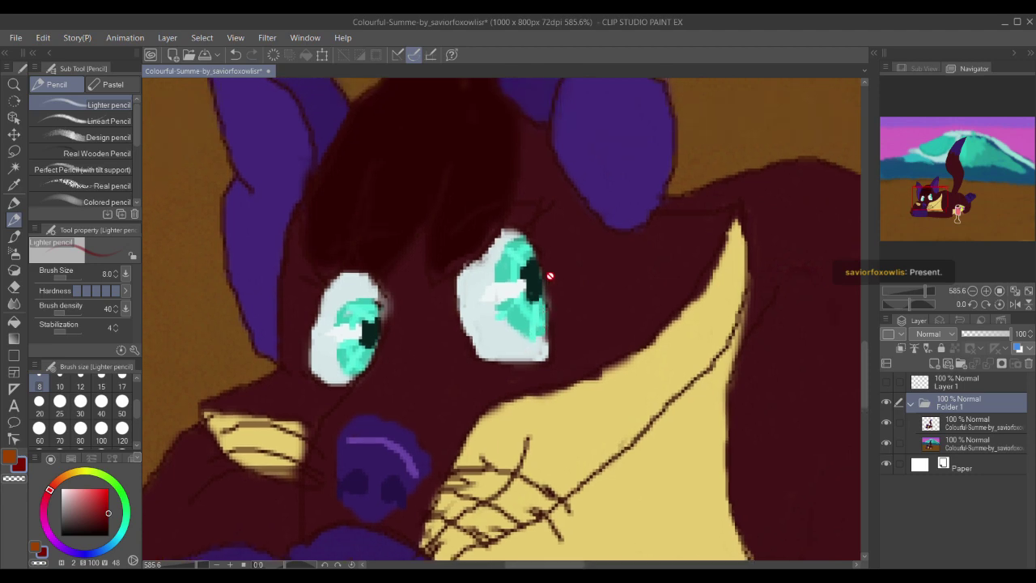
scroll(550, 283, "up", 2)
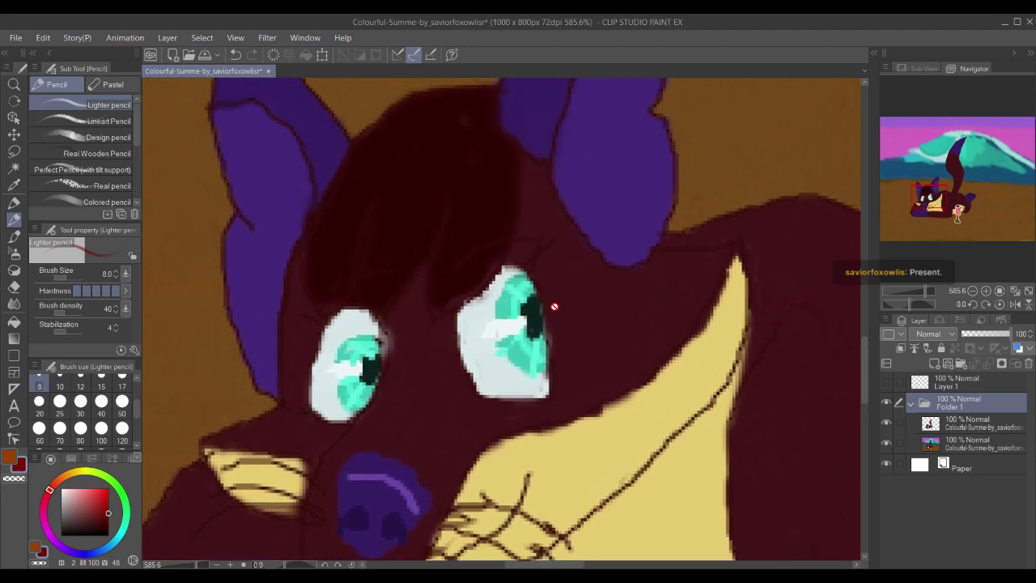
Step: Show the Layer 1 sketch again and lower Folder 1's opacity to 56%
scroll(555, 306, "right", 2)
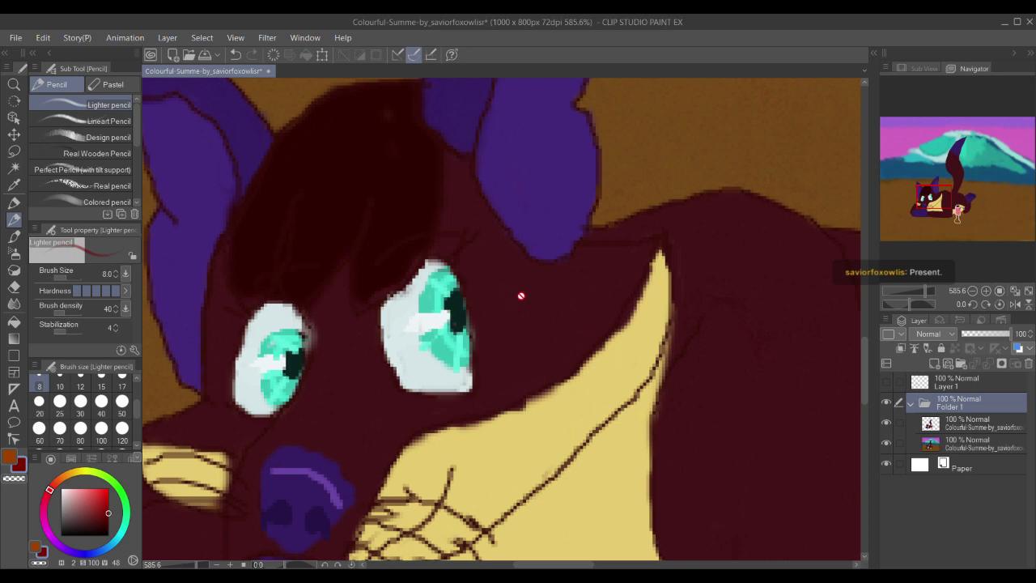
scroll(529, 324, "down", 3)
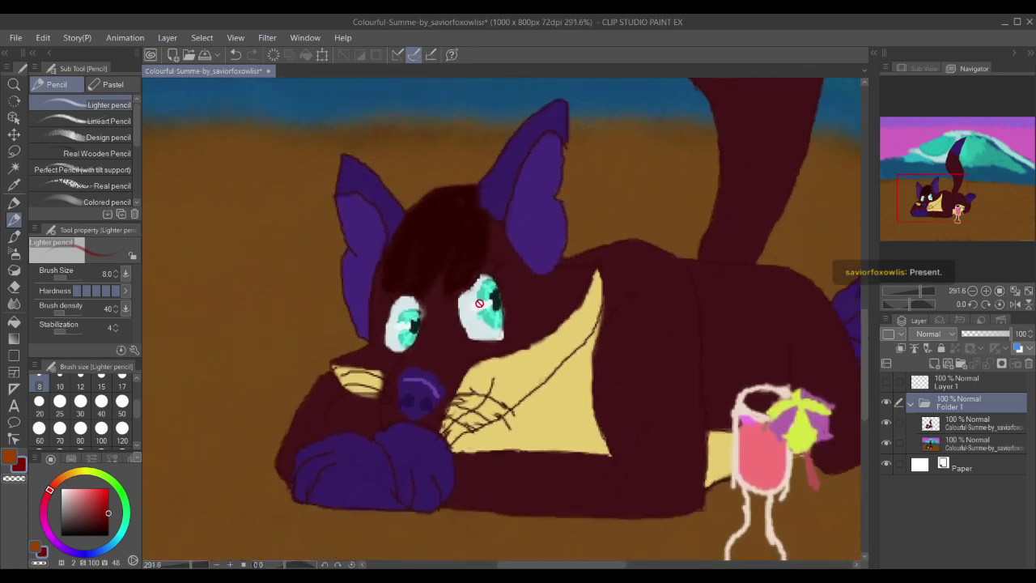
left_click(947, 382)
left_click_drag(558, 230, 583, 291)
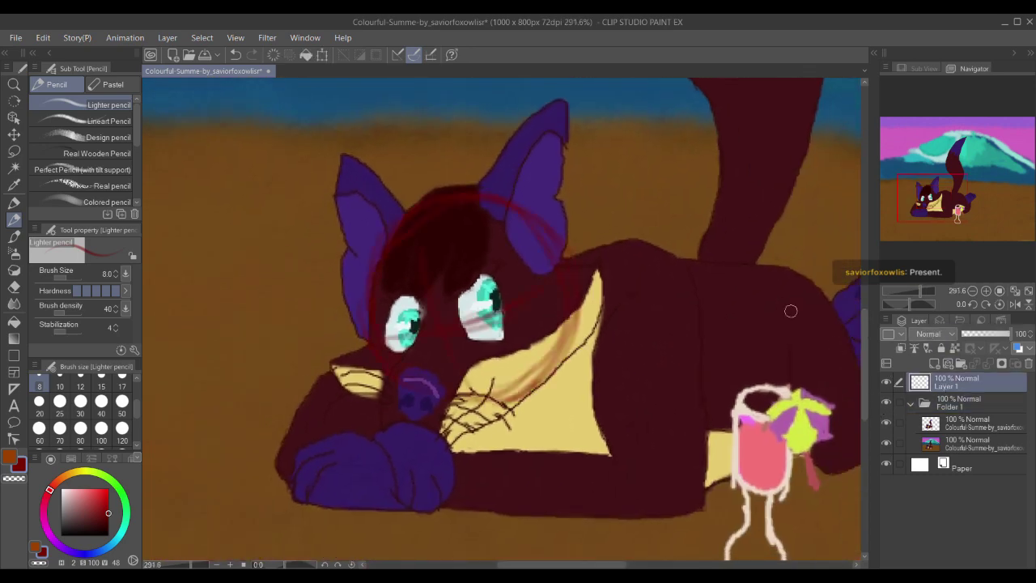
left_click(968, 403)
left_click(987, 334)
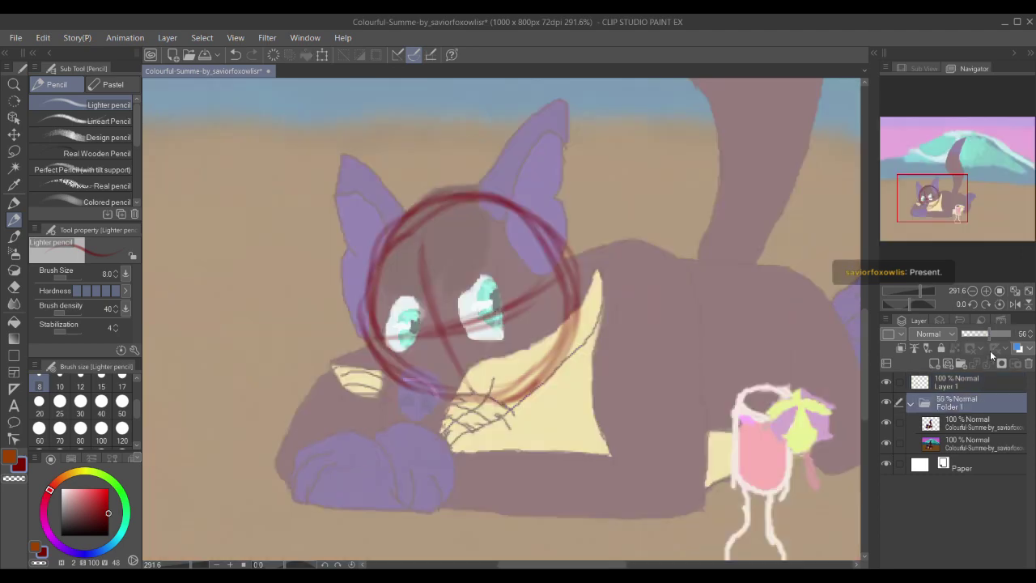
scroll(439, 340, "up", 2)
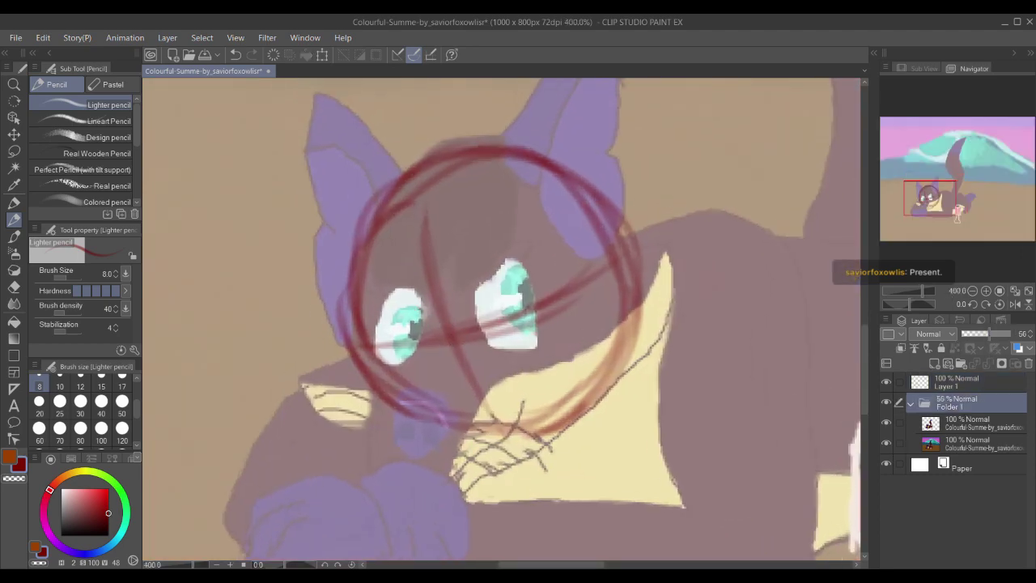
Step: Retrace the head's vertical centre line and the eye guideline on Layer 1 with darker pencil strokes
left_click(900, 382)
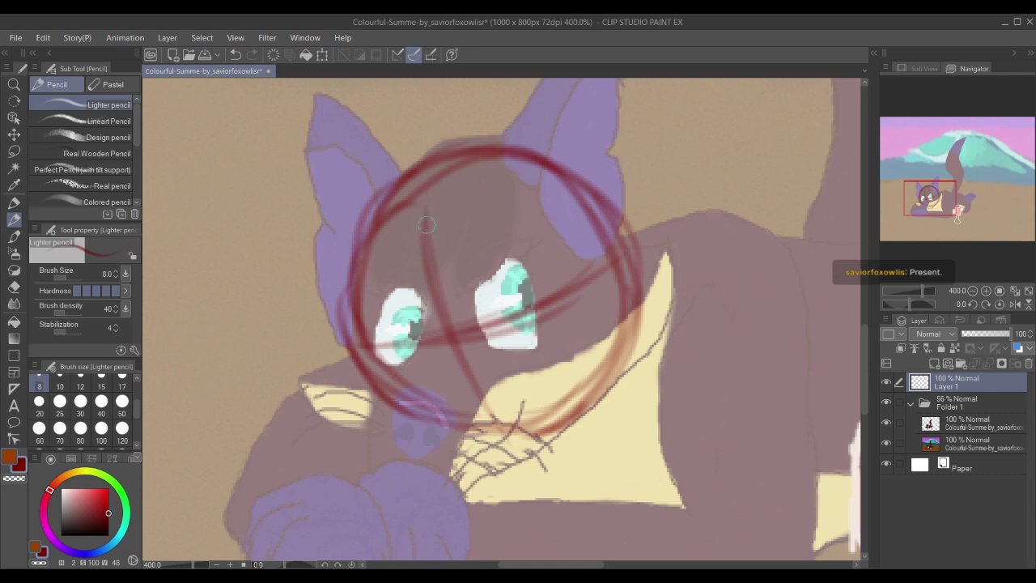
mouse_move(426, 224)
left_mouse_down()
mouse_move(428, 291)
mouse_move(495, 425)
mouse_move(487, 440)
left_mouse_up()
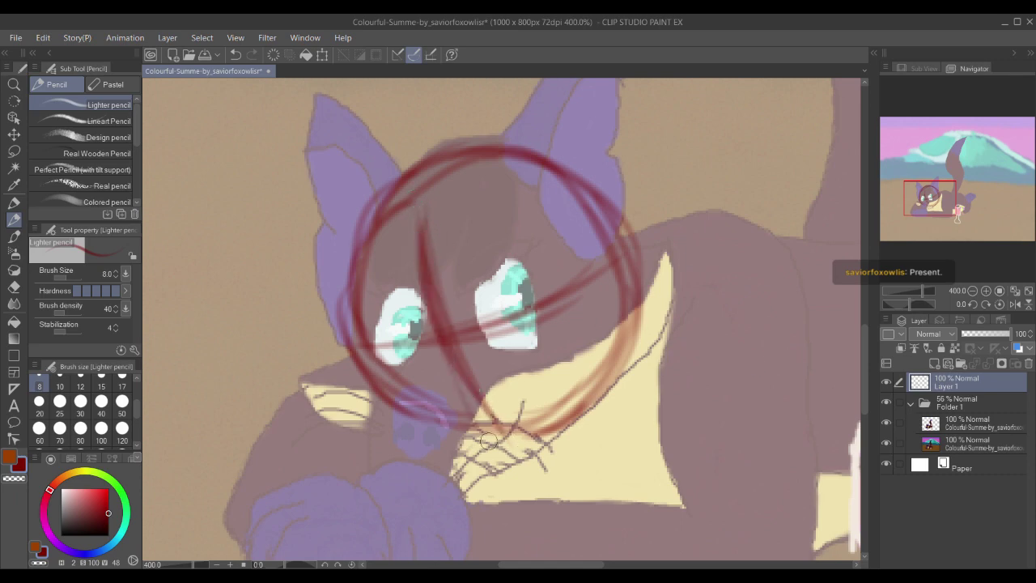
scroll(416, 350, "down", 1)
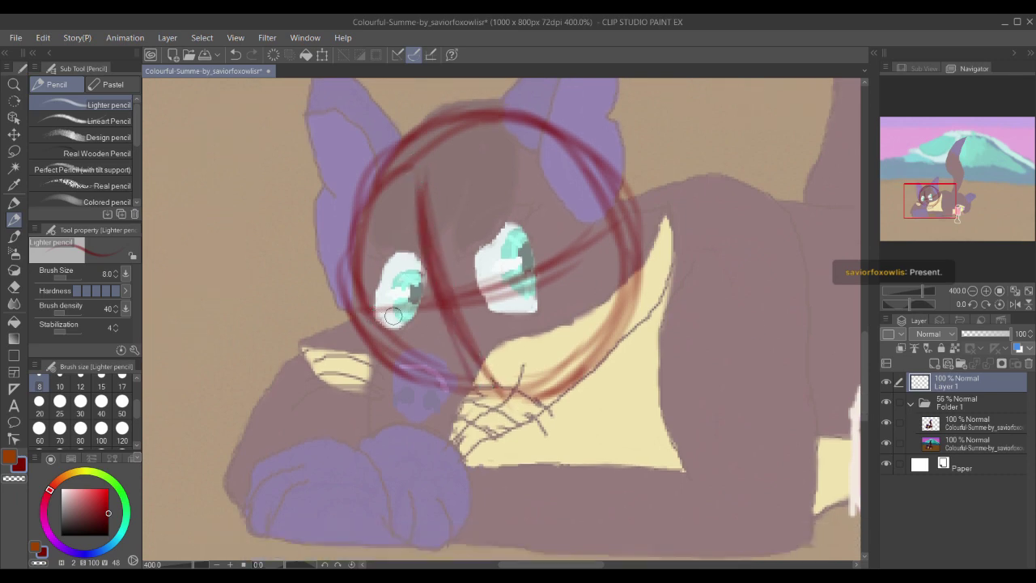
mouse_move(393, 316)
left_mouse_down()
mouse_move(544, 247)
mouse_move(556, 272)
mouse_move(402, 314)
mouse_move(427, 287)
mouse_move(531, 274)
left_mouse_up()
mouse_move(421, 283)
left_mouse_down()
mouse_move(599, 238)
mouse_move(405, 301)
mouse_move(612, 250)
left_mouse_up()
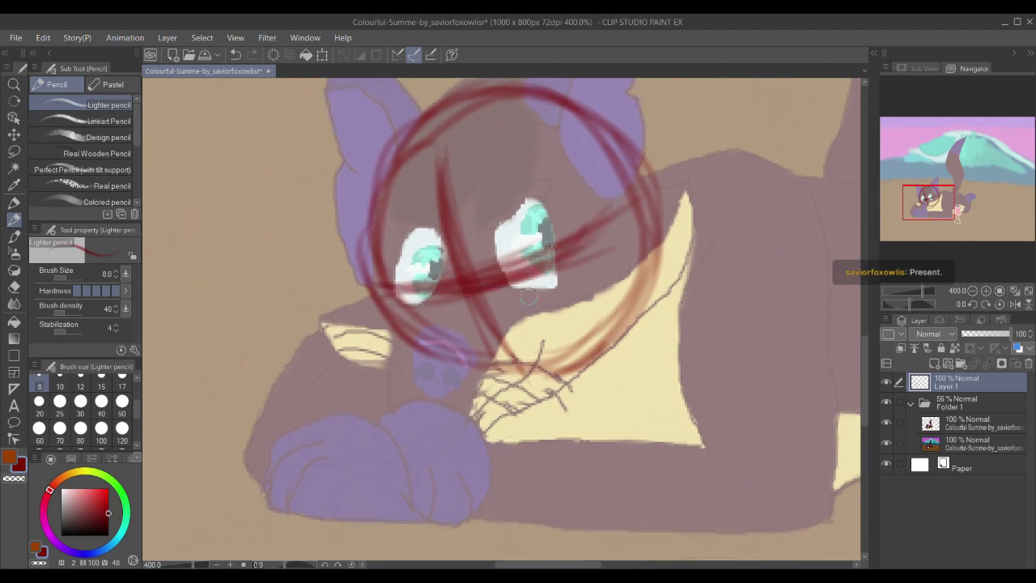
Step: Remove the steep right-hand part of the eye guideline and redraw it as a flatter curve below the eyes
key("ctrl+z")
key("ctrl+z")
key("ctrl+z")
key("ctrl+z")
key("ctrl+z")
key("ctrl+z")
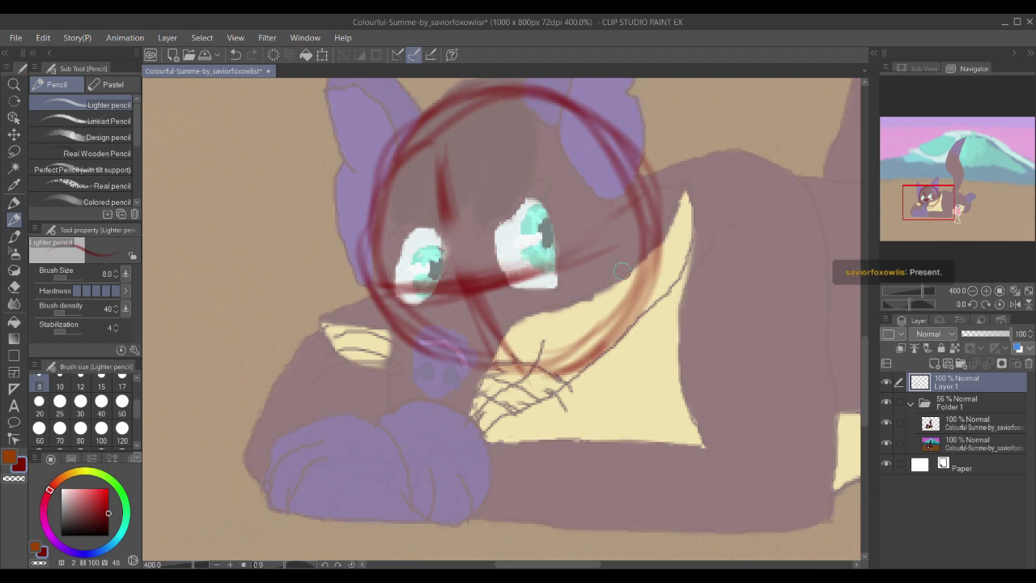
mouse_move(385, 288)
left_mouse_down()
mouse_move(550, 280)
mouse_move(608, 261)
left_mouse_up()
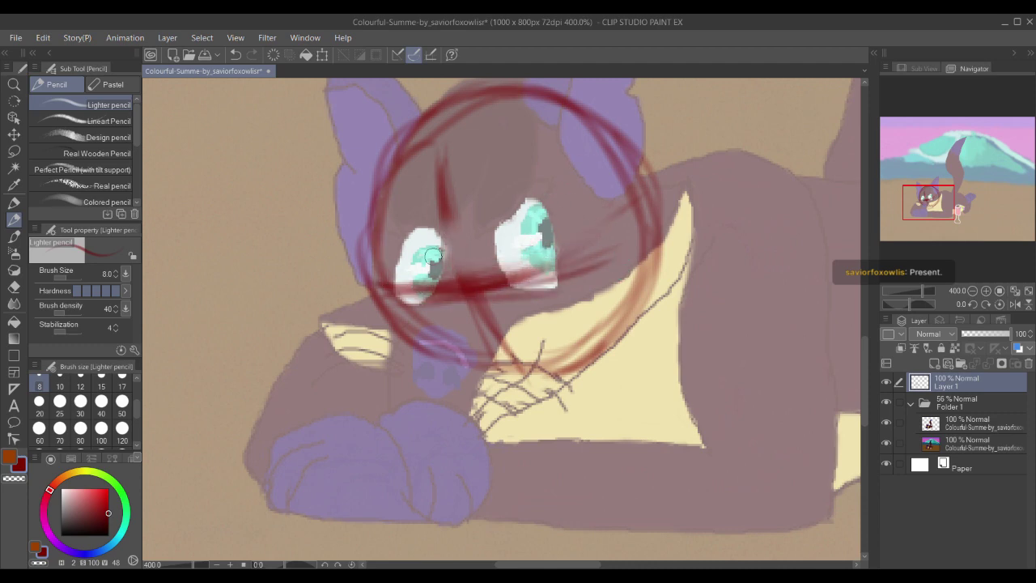
Step: Replace the head's slanted centre line with a steeper curve running between the eyes down to the muzzle
left_click_drag(434, 256, 445, 306)
scroll(443, 287, "up", 2)
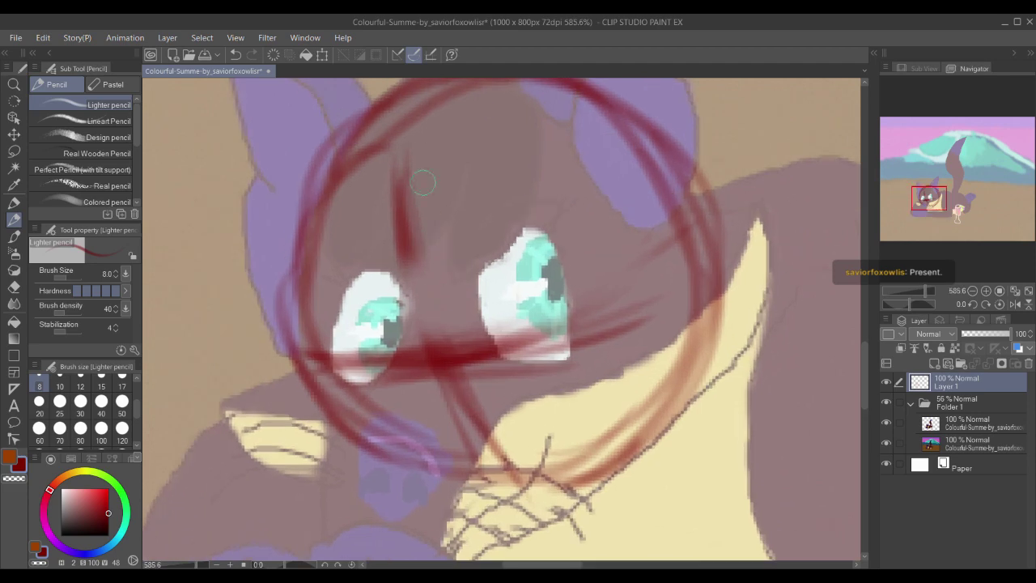
scroll(437, 308, "down", 2)
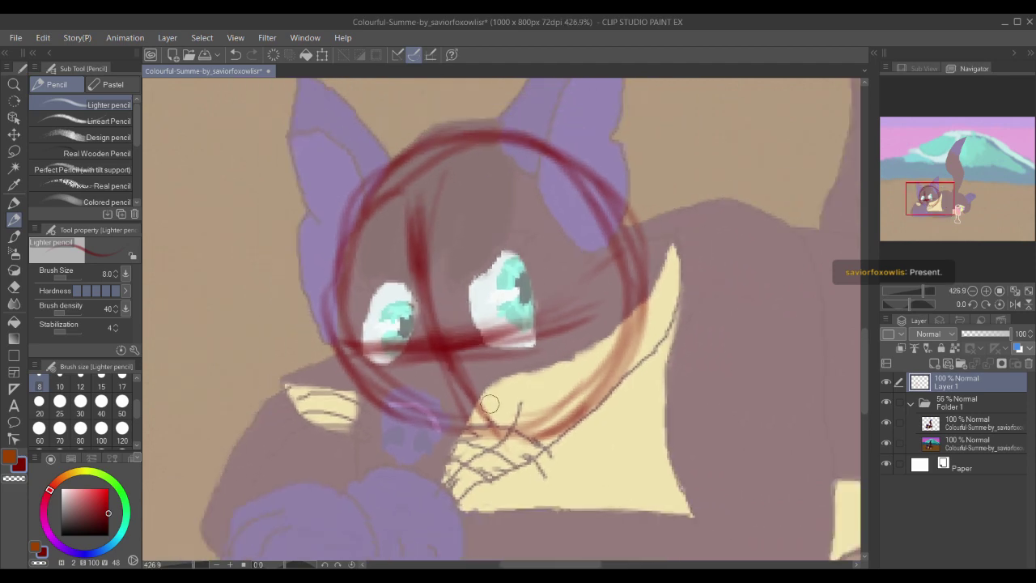
key("ctrl+z")
key("ctrl+z")
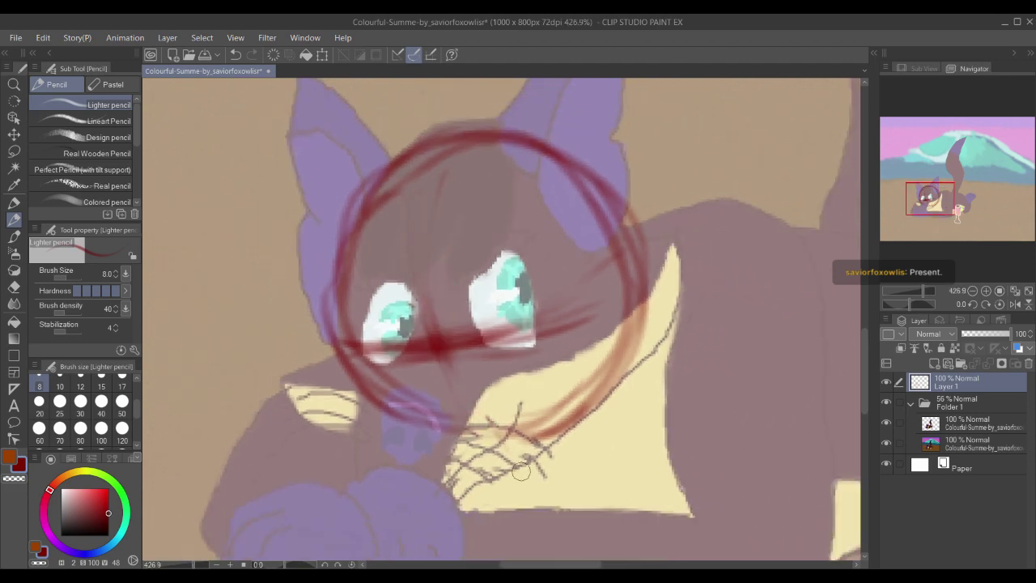
left_click_drag(429, 191, 443, 366)
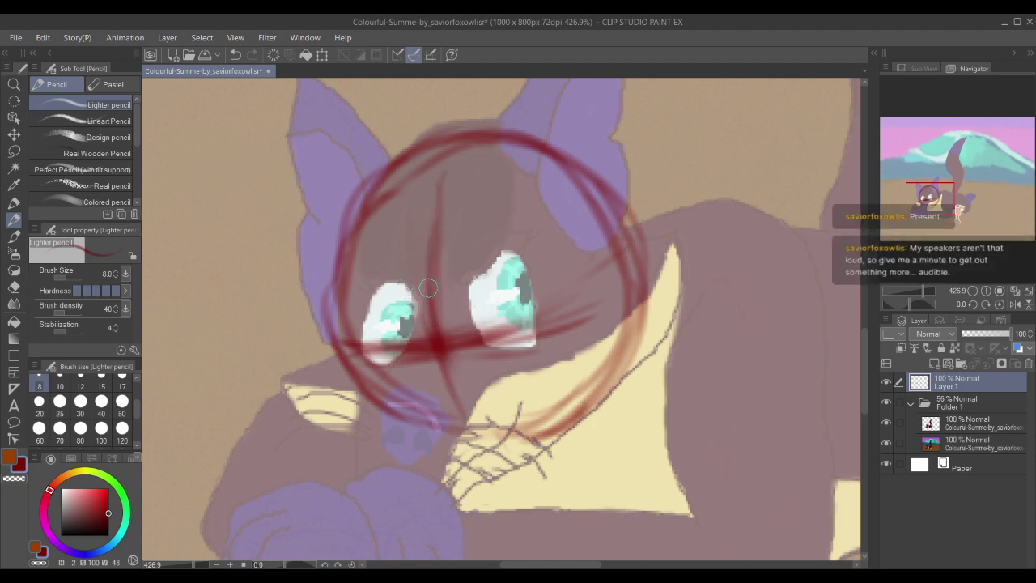
left_click_drag(436, 177, 452, 349)
left_click_drag(429, 215, 459, 401)
left_click_drag(441, 340, 480, 433)
Step: Sketch thick dark red oval outlines around both of the character's eyes, resting on the eye guideline
mouse_move(442, 230)
left_mouse_down()
mouse_move(442, 206)
mouse_move(451, 254)
left_mouse_up()
mouse_move(497, 357)
left_mouse_down()
mouse_move(482, 285)
mouse_move(536, 363)
mouse_move(484, 340)
mouse_move(530, 293)
mouse_move(509, 368)
mouse_move(542, 356)
mouse_move(498, 360)
mouse_move(539, 324)
mouse_move(516, 273)
left_mouse_up()
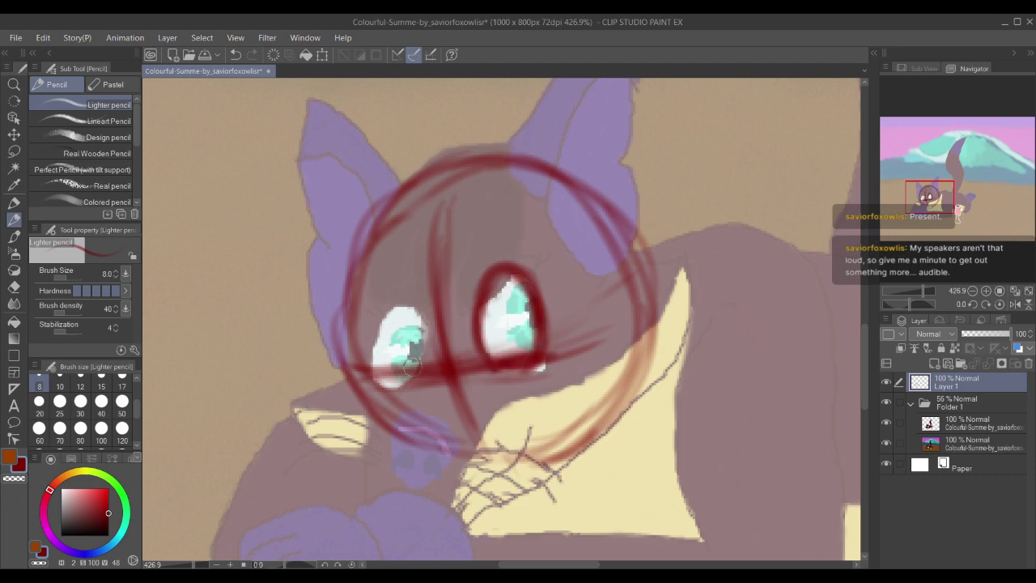
mouse_move(413, 349)
left_mouse_down()
mouse_move(402, 316)
mouse_move(378, 364)
mouse_move(405, 308)
mouse_move(382, 374)
mouse_move(405, 380)
mouse_move(417, 336)
mouse_move(414, 374)
mouse_move(411, 326)
mouse_move(489, 354)
left_mouse_up()
mouse_move(432, 301)
left_mouse_down()
mouse_move(423, 227)
mouse_move(429, 261)
mouse_move(400, 346)
left_mouse_up()
mouse_move(468, 296)
left_mouse_down()
mouse_move(506, 325)
mouse_move(534, 313)
left_mouse_up()
left_click_drag(473, 259, 457, 224)
Step: Sketch the muzzle contour from the inner corner of the smaller eye, around the nose and down to the chin
mouse_move(419, 306)
left_mouse_down()
mouse_move(391, 300)
mouse_move(401, 352)
mouse_move(395, 296)
mouse_move(379, 340)
mouse_move(331, 385)
left_mouse_up()
mouse_move(360, 338)
left_mouse_down()
mouse_move(366, 305)
mouse_move(345, 367)
mouse_move(357, 390)
left_mouse_up()
mouse_move(338, 356)
left_mouse_down()
mouse_move(387, 431)
mouse_move(356, 394)
left_mouse_up()
key("ctrl+z")
key("ctrl+z")
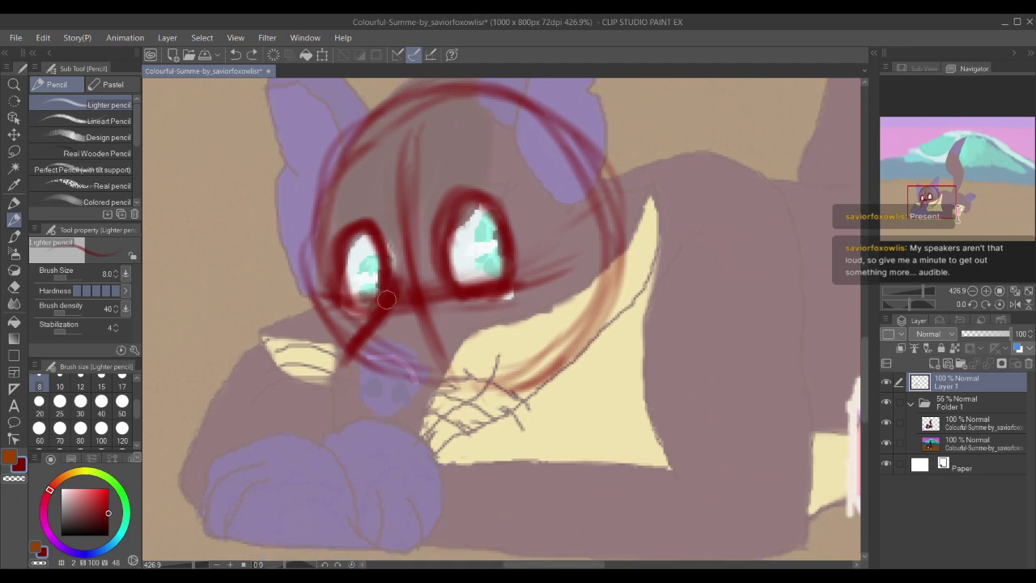
left_click_drag(387, 300, 347, 380)
mouse_move(365, 322)
left_mouse_down()
mouse_move(343, 362)
mouse_move(389, 436)
mouse_move(425, 445)
left_mouse_up()
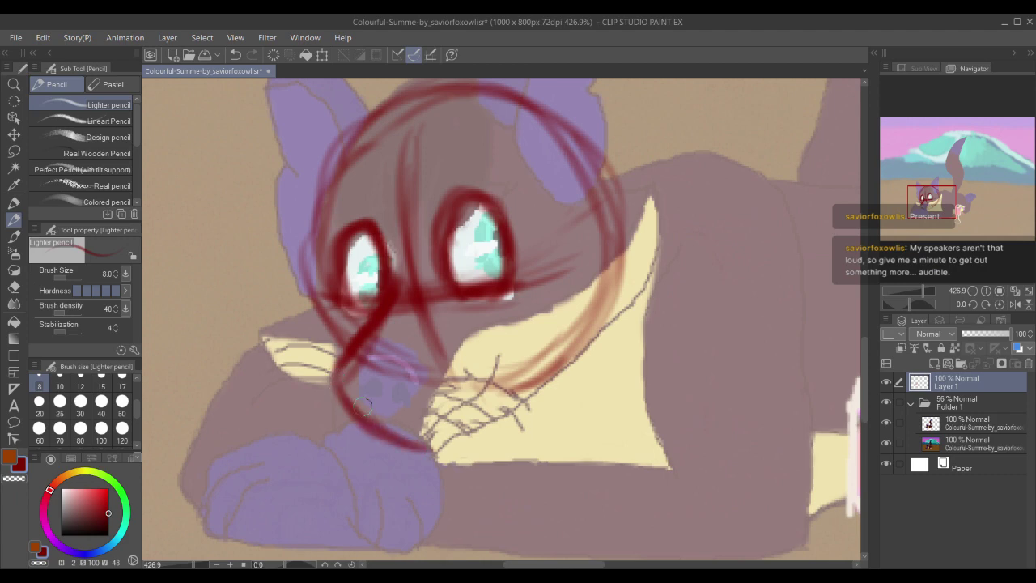
mouse_move(330, 384)
left_mouse_down()
mouse_move(395, 452)
mouse_move(429, 460)
mouse_move(423, 409)
mouse_move(450, 375)
left_mouse_up()
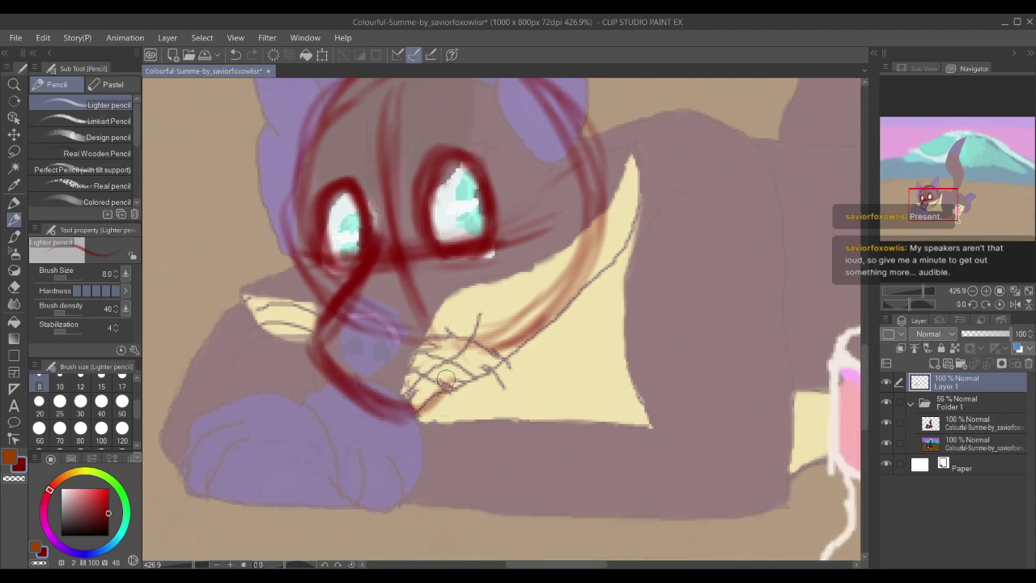
Step: Sketch the right-hand jaw line up from the chin and join it to a pointed cheek tip below the ear
left_click_drag(414, 410, 505, 345)
left_click_drag(544, 201, 522, 274)
left_click_drag(507, 179, 599, 236)
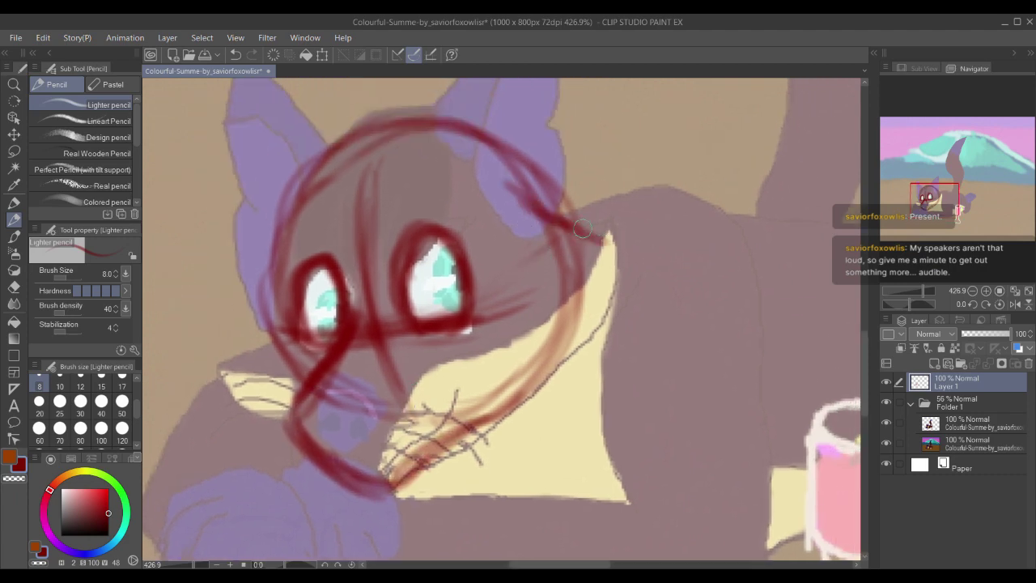
left_click_drag(531, 209, 617, 233)
mouse_move(611, 243)
left_mouse_down()
mouse_move(575, 314)
mouse_move(566, 286)
mouse_move(518, 384)
left_mouse_up()
left_click_drag(591, 307, 477, 409)
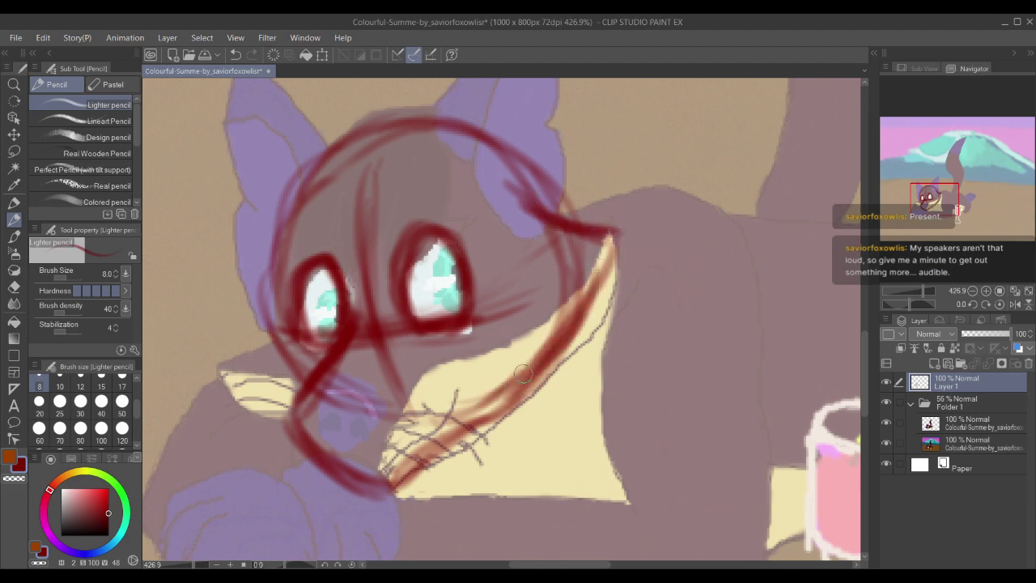
mouse_move(542, 372)
left_mouse_down()
mouse_move(393, 479)
mouse_move(449, 392)
mouse_move(510, 411)
left_mouse_up()
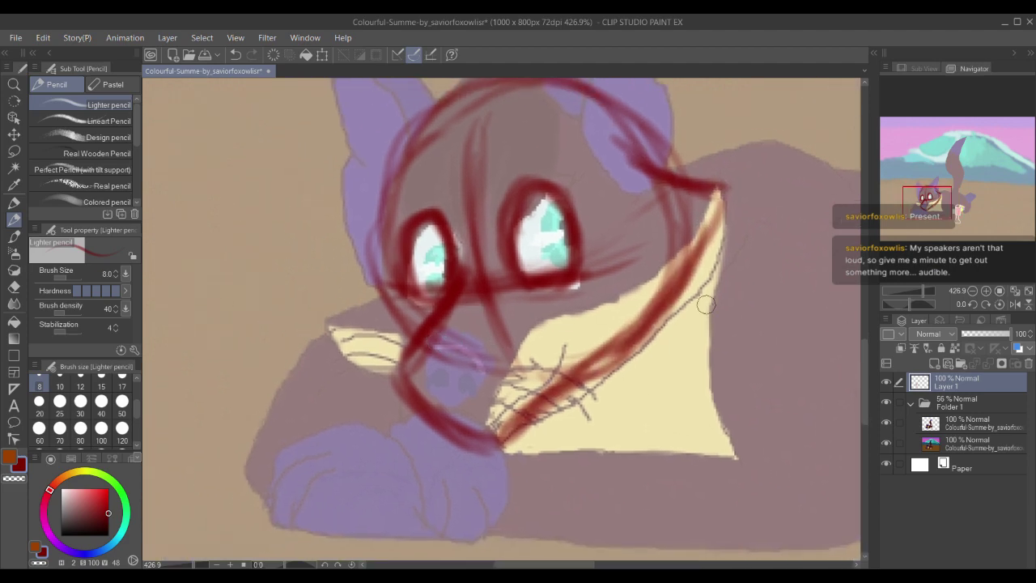
mouse_move(595, 283)
left_mouse_down()
mouse_move(512, 315)
mouse_move(529, 349)
mouse_move(557, 358)
left_mouse_up()
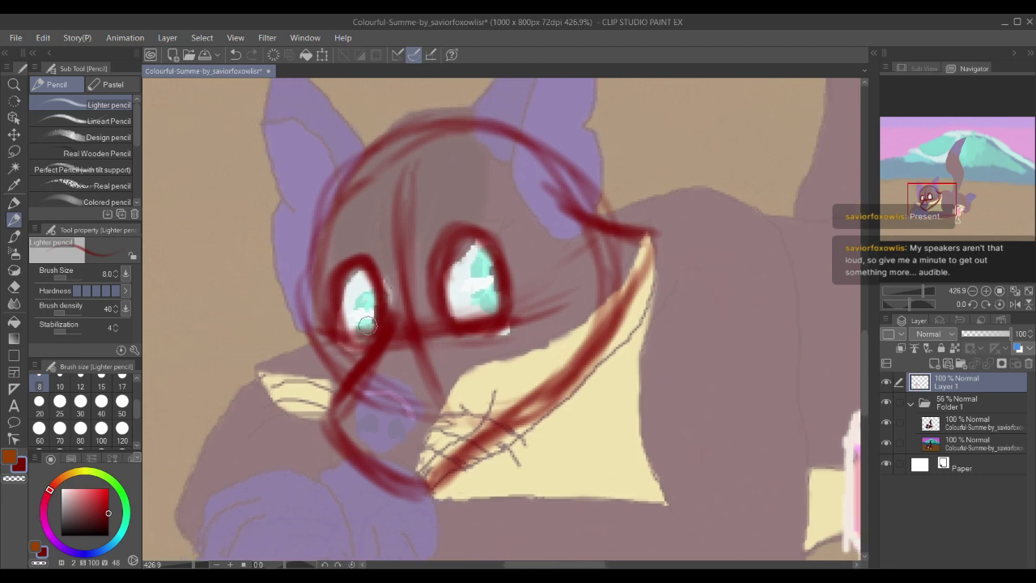
Step: Sketch the pointed left-hand cheek from the side of the head circle out to a tip and back to the muzzle
mouse_move(335, 351)
left_mouse_down()
mouse_move(344, 310)
mouse_move(368, 318)
left_mouse_up()
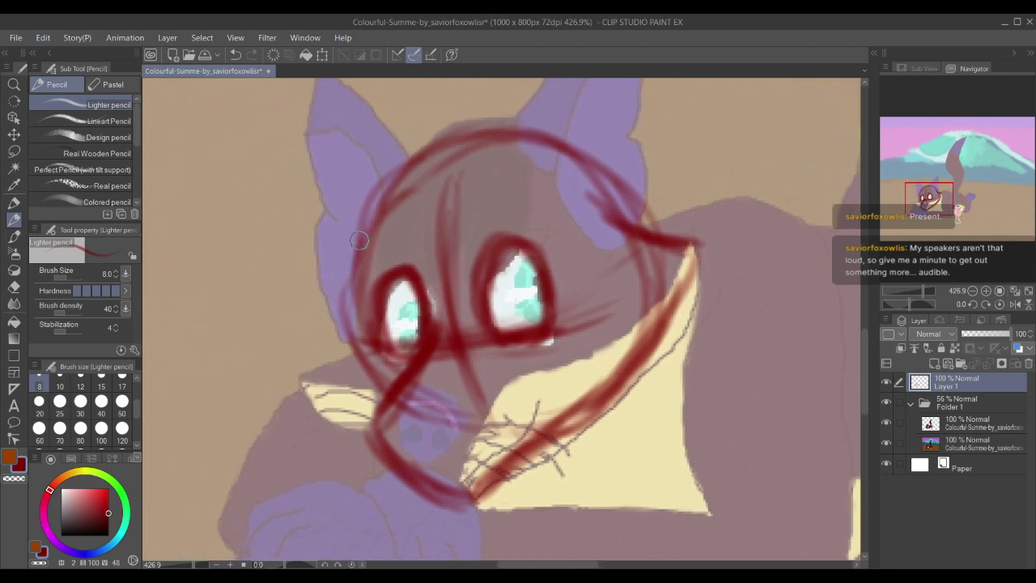
mouse_move(360, 239)
left_mouse_down()
mouse_move(340, 281)
mouse_move(347, 292)
mouse_move(310, 310)
mouse_move(294, 334)
mouse_move(297, 326)
mouse_move(381, 402)
left_mouse_up()
left_click_drag(322, 357, 396, 403)
left_click_drag(322, 322, 338, 364)
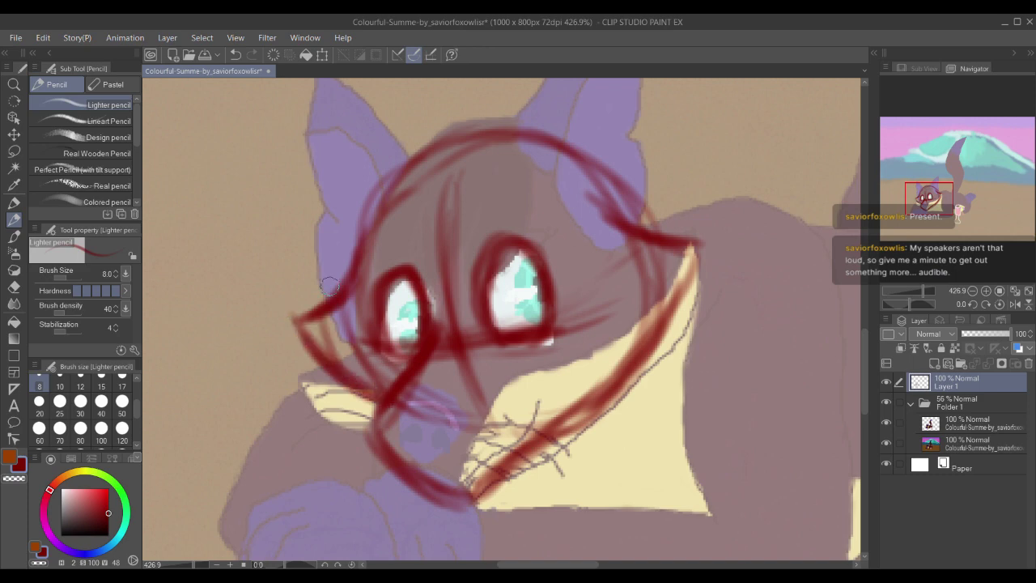
mouse_move(359, 268)
left_mouse_down()
mouse_move(299, 314)
mouse_move(391, 407)
mouse_move(337, 381)
left_mouse_up()
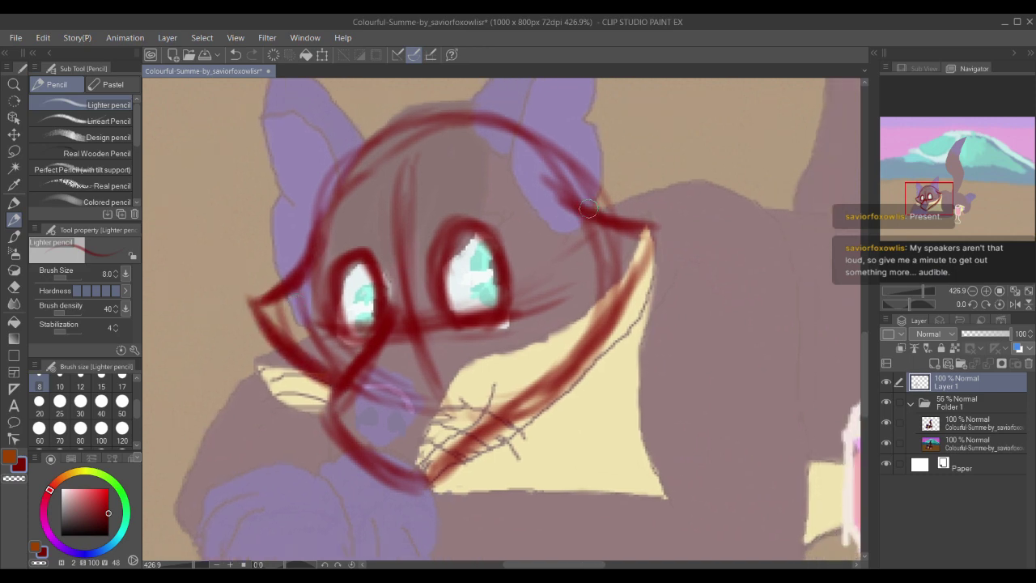
Step: Darken the top of the head outline and its transition into the right-hand cheek point
left_click_drag(588, 206, 557, 158)
mouse_move(557, 158)
left_mouse_down()
mouse_move(619, 225)
mouse_move(619, 327)
mouse_move(429, 478)
left_mouse_up()
mouse_move(337, 427)
left_mouse_down()
mouse_move(328, 407)
mouse_move(346, 398)
left_mouse_up()
left_click_drag(378, 325, 403, 420)
left_click_drag(340, 328, 554, 214)
left_click_drag(410, 218, 571, 267)
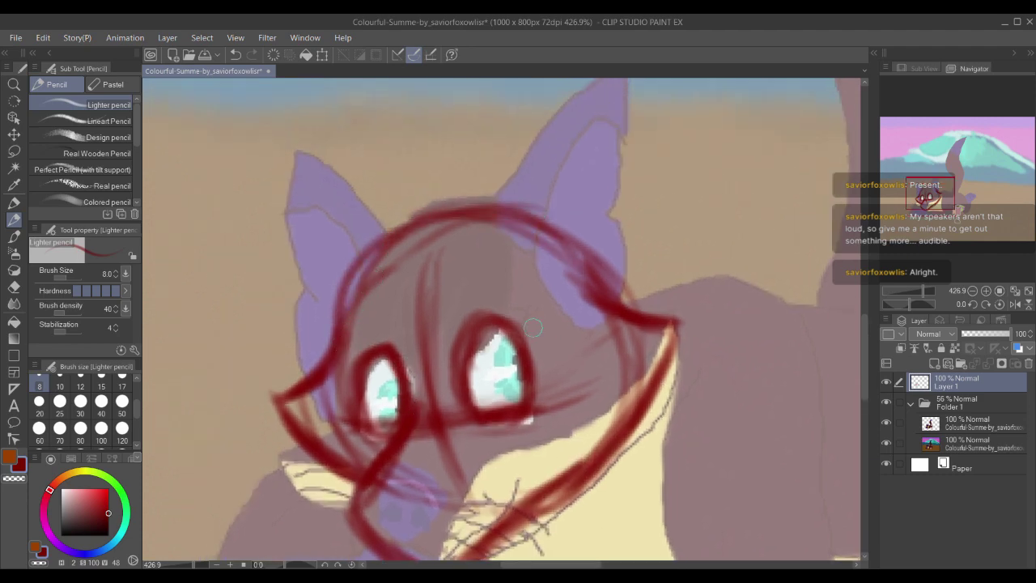
mouse_move(256, 479)
left_mouse_down()
mouse_move(236, 340)
mouse_move(244, 344)
left_mouse_up()
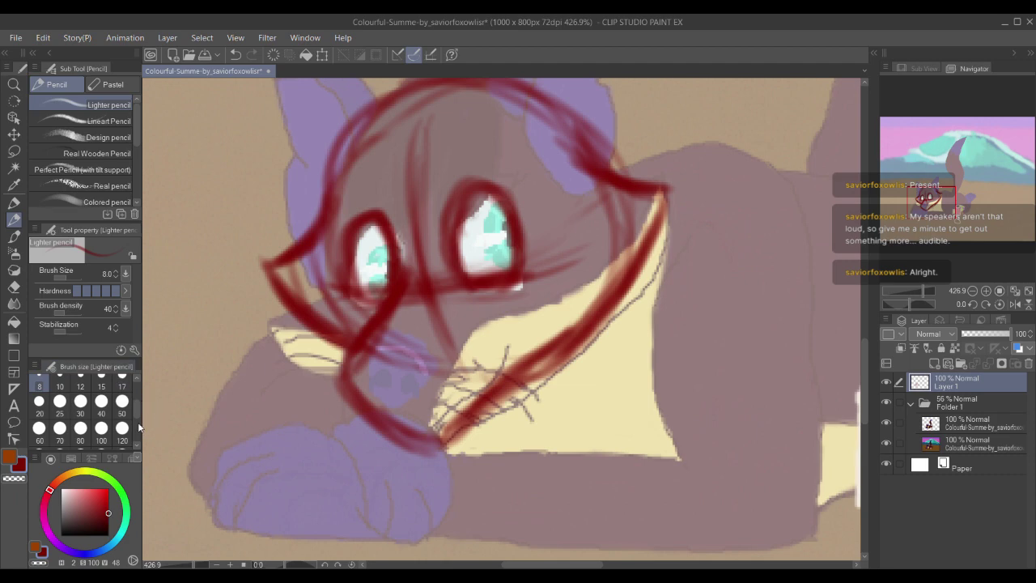
left_click_drag(137, 406, 136, 401)
left_click_drag(468, 276, 481, 293)
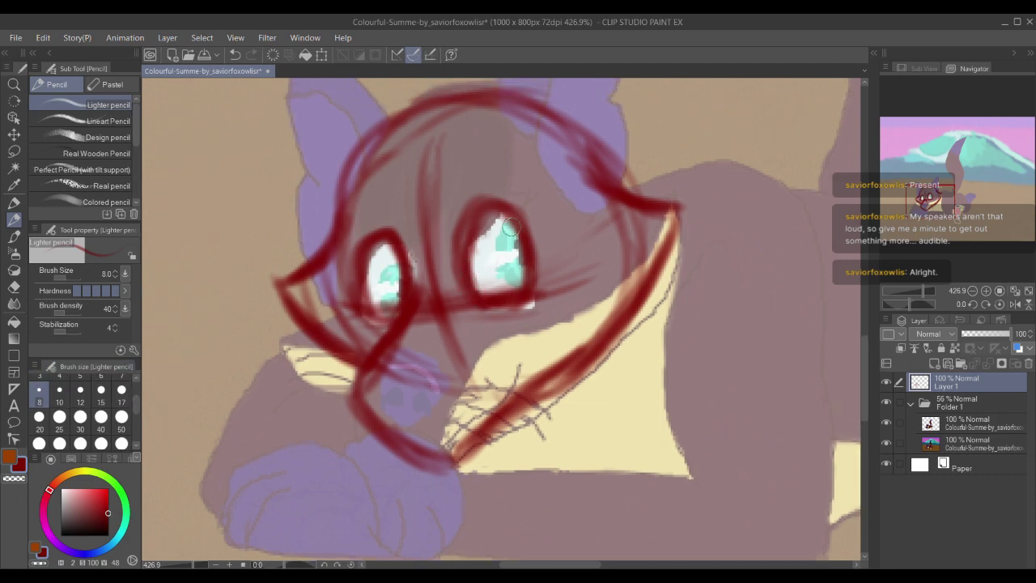
left_click_drag(474, 223, 479, 280)
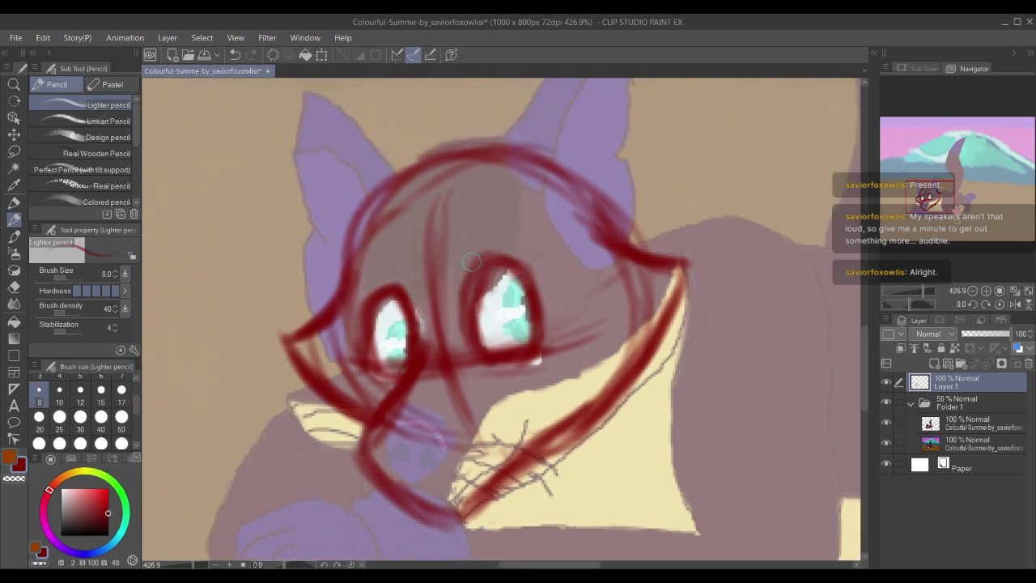
scroll(458, 261, "down", 2)
left_click_drag(463, 240, 427, 259)
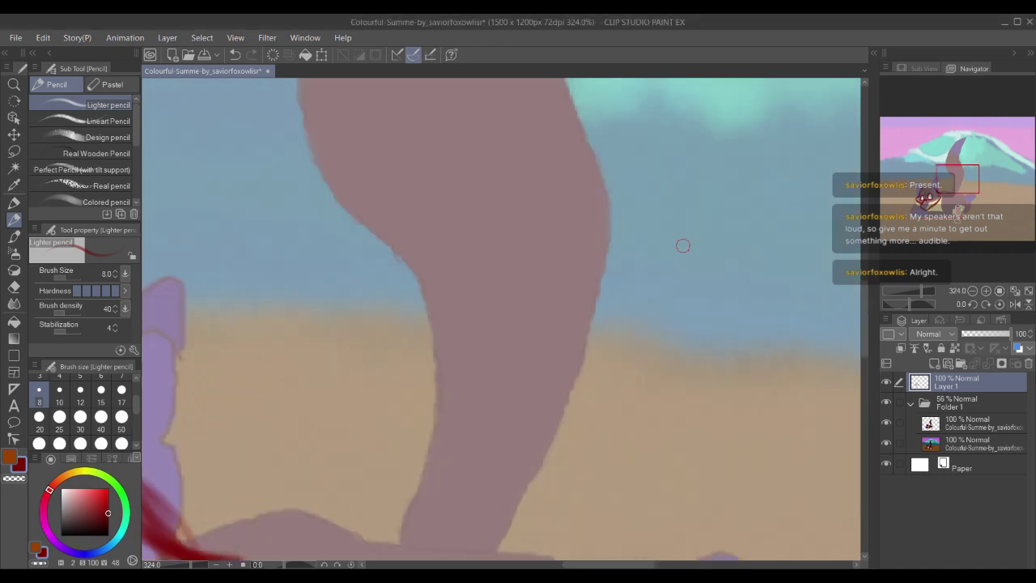
left_click_drag(527, 339, 850, 129)
left_click_drag(569, 288, 609, 221)
left_click_drag(478, 338, 454, 338)
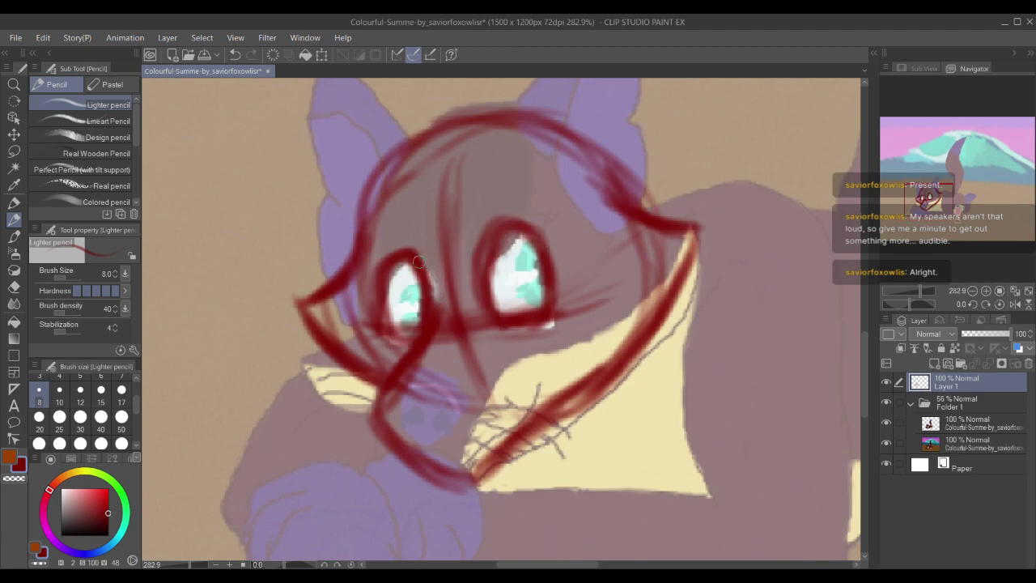
Step: Erase the lower centre line and head circle strokes that cross the muzzle and nose
mouse_move(416, 269)
left_mouse_down()
mouse_move(387, 385)
mouse_move(428, 463)
left_mouse_up()
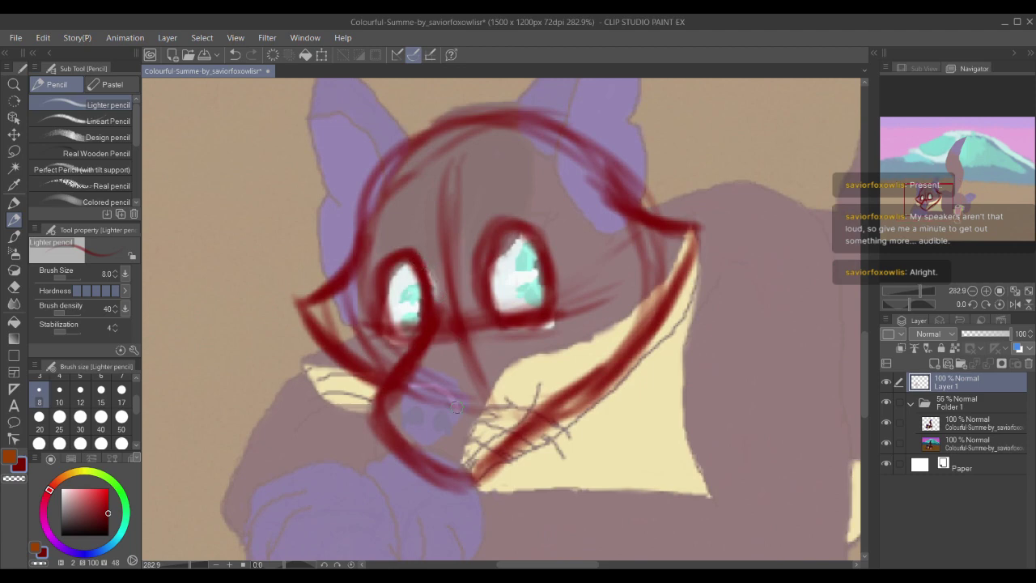
mouse_move(453, 340)
left_mouse_down()
mouse_move(423, 377)
mouse_move(477, 374)
left_mouse_up()
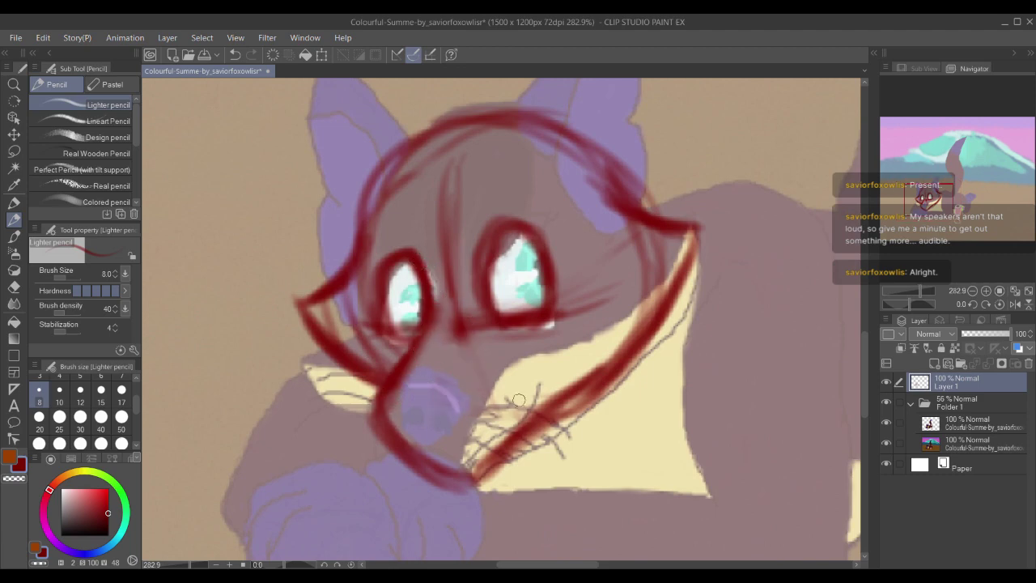
mouse_move(429, 333)
left_mouse_down()
mouse_move(386, 381)
mouse_move(434, 463)
left_mouse_up()
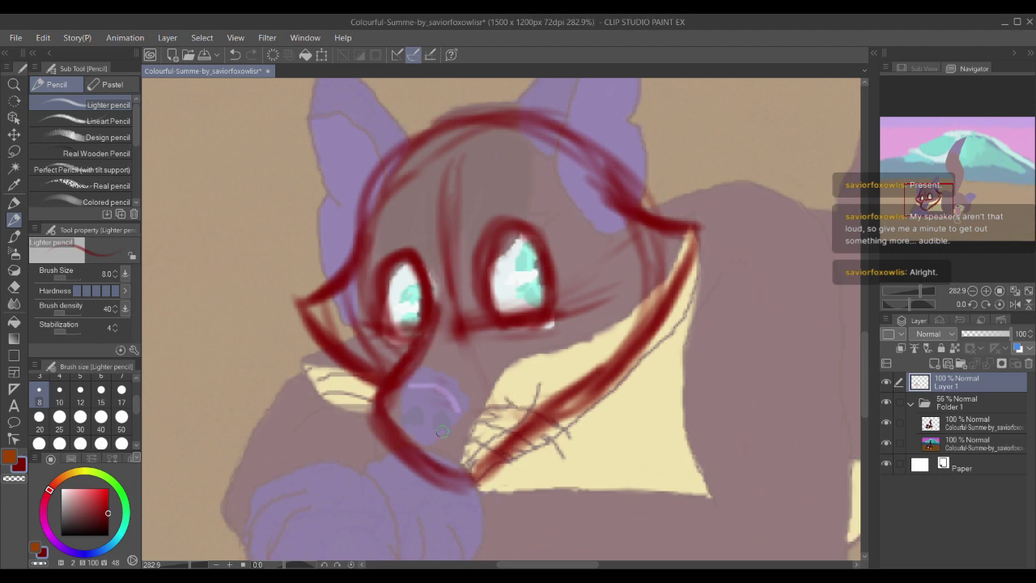
Step: Compare the sketched face with the original artwork by hiding the sketch layer and showing it again
mouse_move(407, 386)
left_mouse_down()
mouse_move(416, 302)
mouse_move(429, 339)
left_mouse_up()
scroll(428, 338, "up", 2)
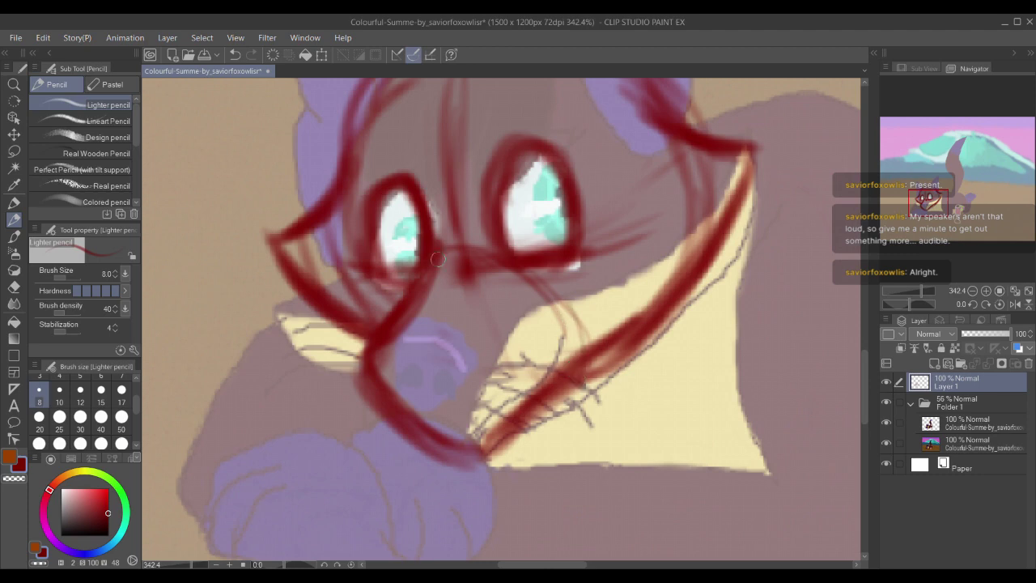
mouse_move(430, 284)
left_mouse_down()
mouse_move(441, 345)
mouse_move(444, 293)
left_mouse_up()
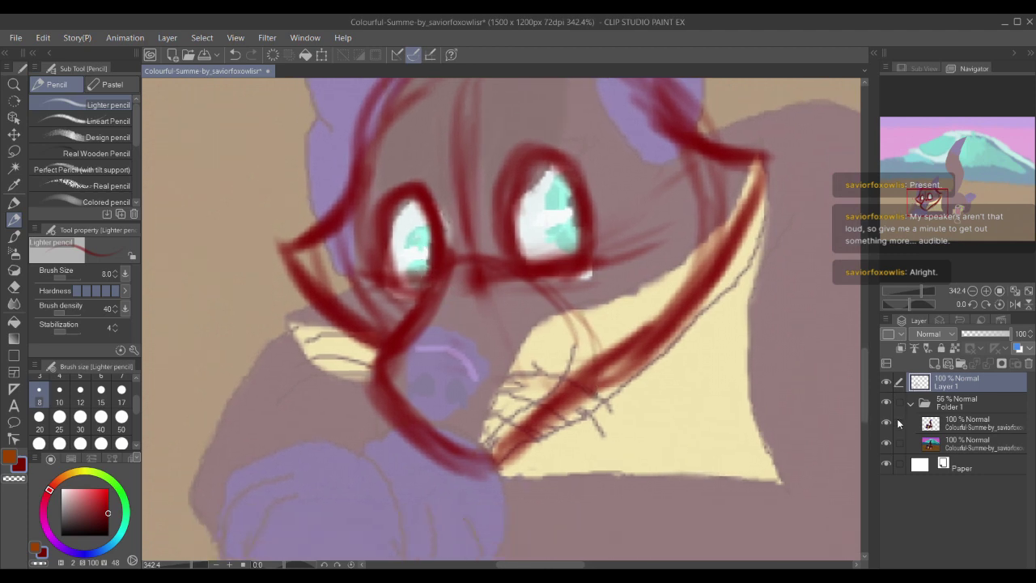
left_click(886, 383)
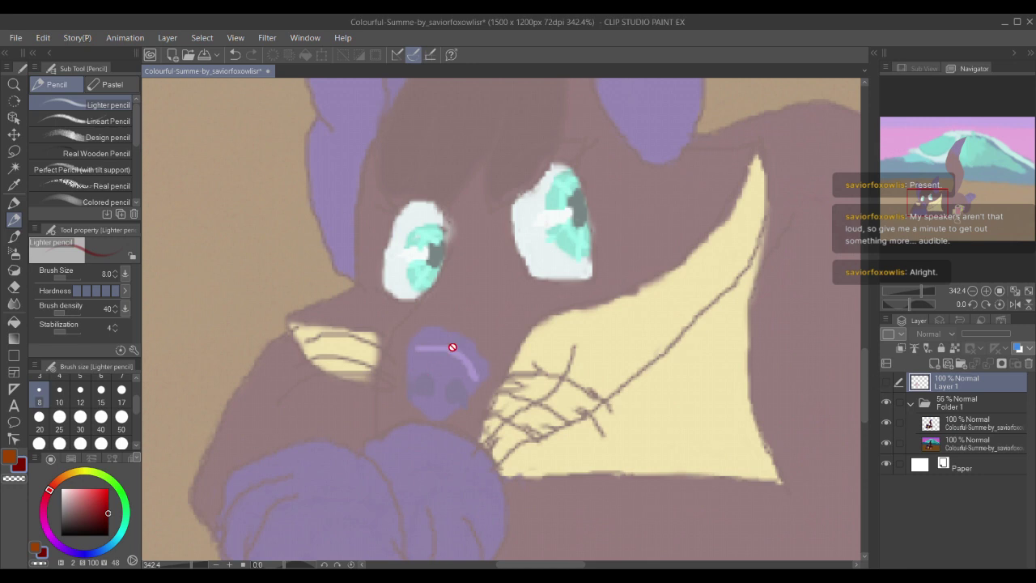
left_click(887, 386)
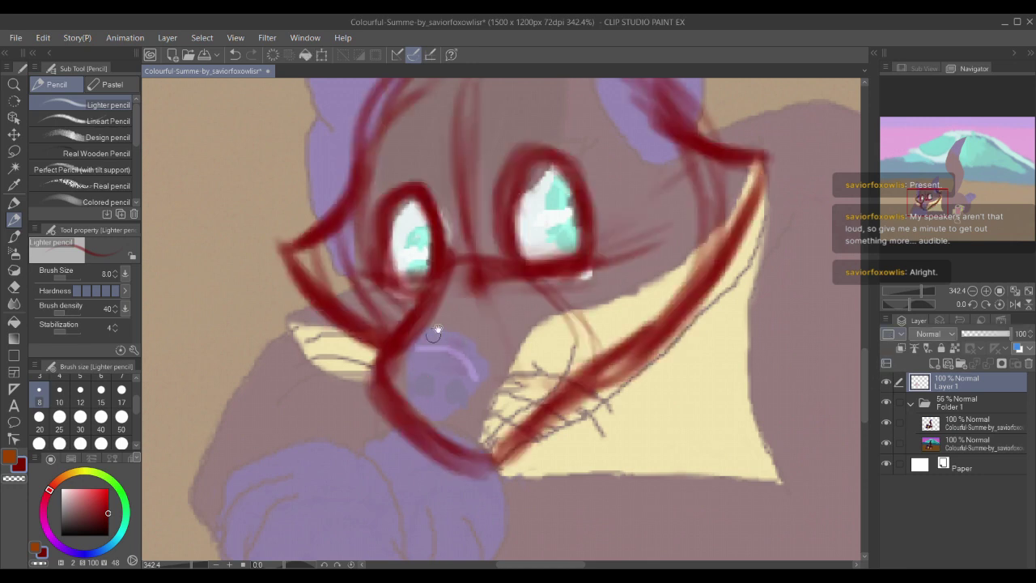
Step: Sketch a rounded nose with two nostrils at the end of the muzzle and reinforce its upper edge
mouse_move(393, 373)
left_mouse_down()
mouse_move(430, 333)
mouse_move(508, 307)
mouse_move(518, 346)
mouse_move(470, 382)
mouse_move(458, 365)
mouse_move(510, 332)
mouse_move(498, 356)
mouse_move(430, 357)
mouse_move(450, 369)
mouse_move(436, 333)
mouse_move(473, 312)
left_mouse_up()
left_click_drag(421, 334, 505, 316)
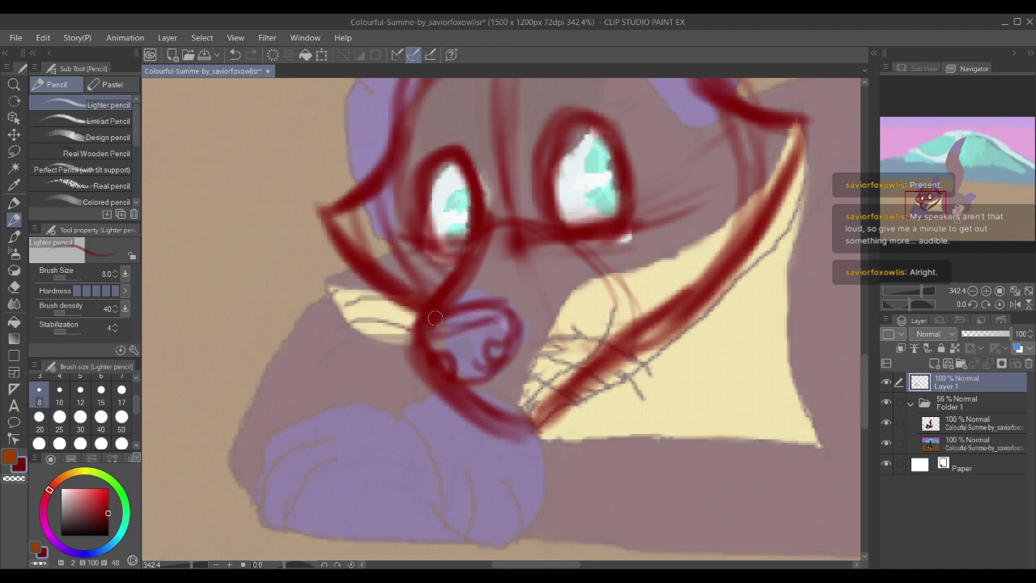
left_click_drag(436, 318, 488, 314)
left_click_drag(429, 315, 474, 307)
mouse_move(521, 233)
left_mouse_down()
mouse_move(511, 294)
mouse_move(421, 384)
left_mouse_up()
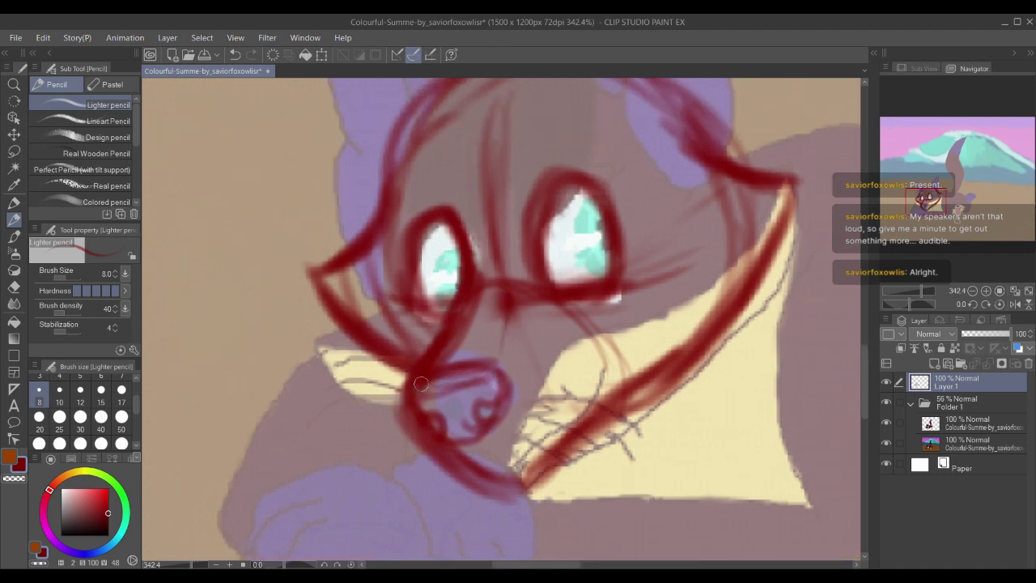
Step: Sketch the muzzle bridge from between the eyes down to the nose and reinforce the right-hand jaw line
left_click_drag(468, 280, 455, 327)
mouse_move(474, 272)
left_mouse_down()
mouse_move(510, 277)
mouse_move(495, 361)
left_mouse_up()
mouse_move(495, 308)
left_mouse_down()
mouse_move(493, 258)
mouse_move(495, 288)
left_mouse_up()
left_click_drag(461, 257, 432, 353)
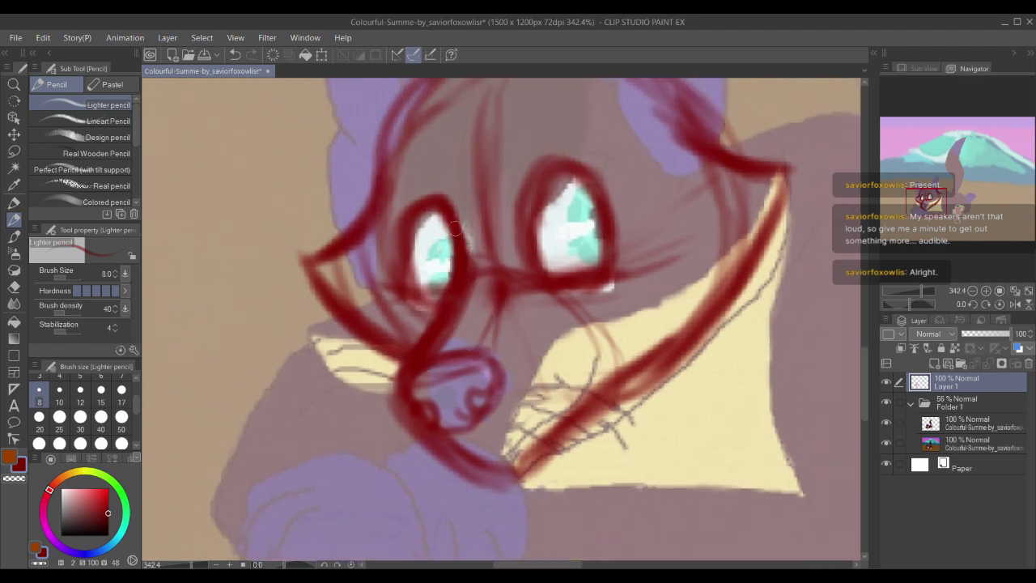
left_click_drag(455, 228, 449, 285)
left_click_drag(460, 356, 453, 308)
left_click_drag(439, 385, 552, 407)
left_click_drag(597, 356, 503, 411)
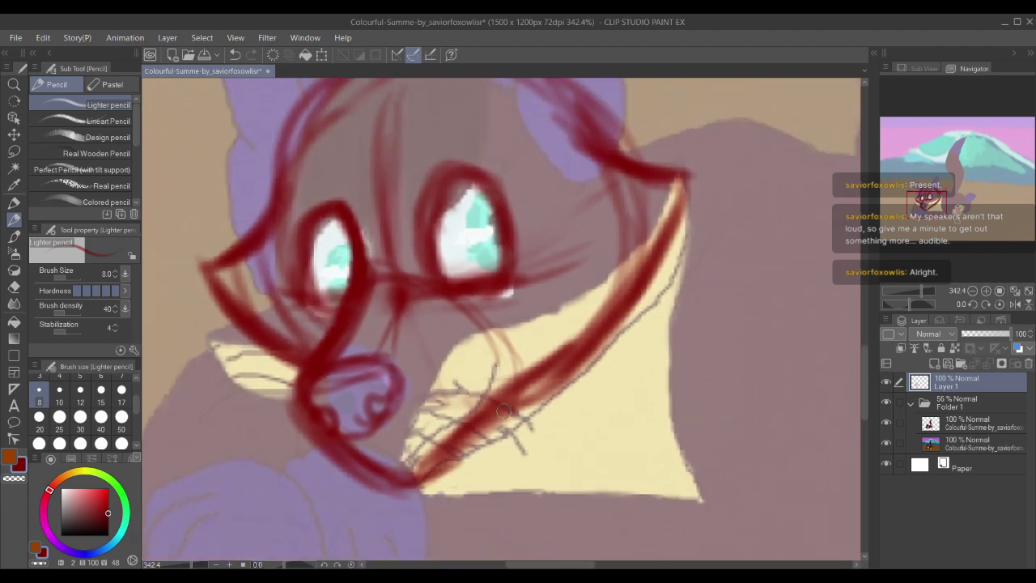
left_click_drag(465, 444, 560, 370)
mouse_move(481, 99)
left_mouse_down()
mouse_move(453, 223)
mouse_move(499, 187)
mouse_move(504, 100)
left_mouse_up()
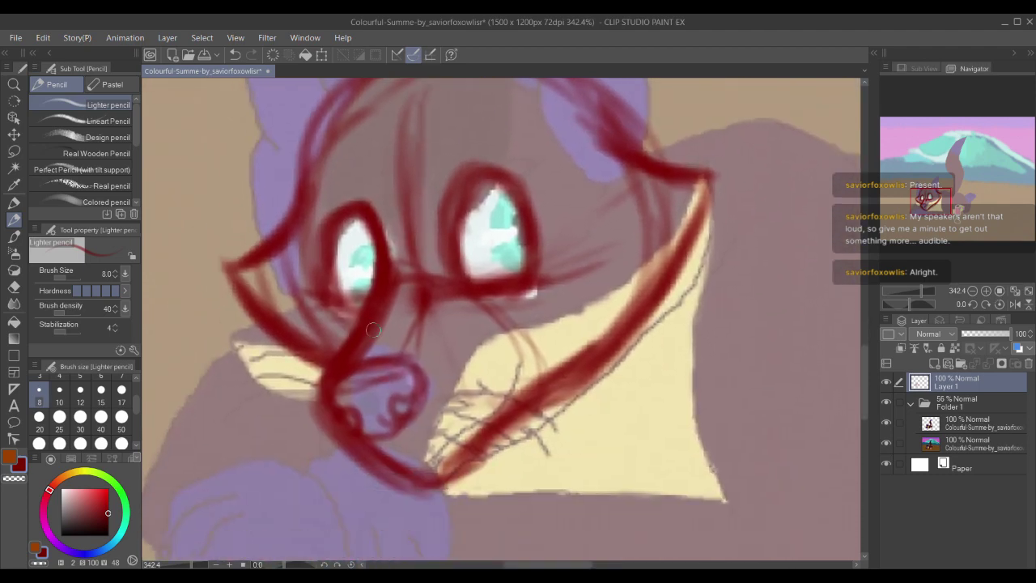
Step: Try to sketch a mouth line beneath the nose, rising toward the right-hand cheek
mouse_move(410, 460)
left_mouse_down()
mouse_move(388, 413)
mouse_move(434, 379)
mouse_move(496, 437)
left_mouse_up()
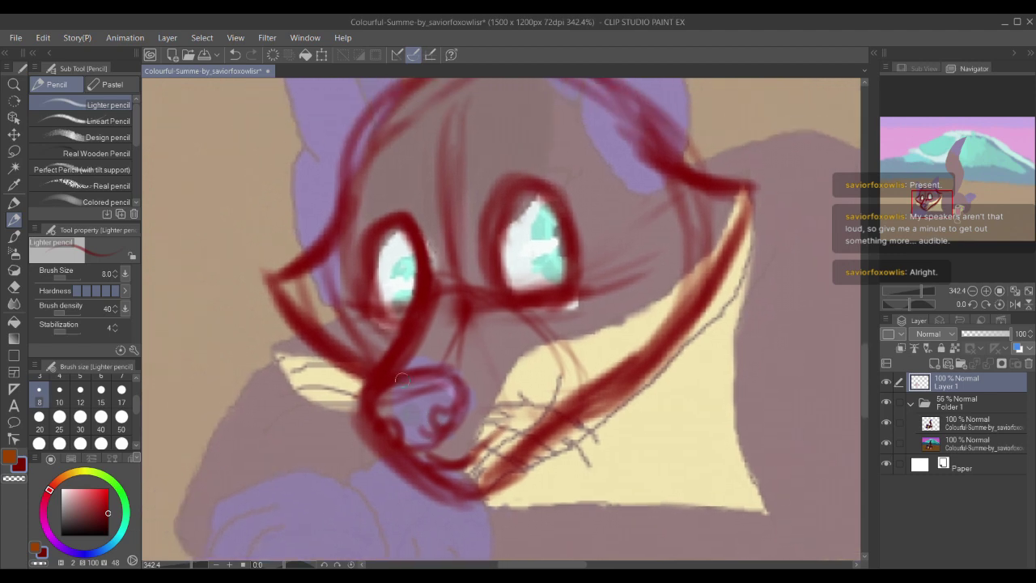
left_click_drag(398, 322, 375, 422)
mouse_move(466, 487)
left_mouse_down()
mouse_move(473, 430)
mouse_move(528, 397)
mouse_move(578, 346)
left_mouse_up()
mouse_move(424, 402)
left_mouse_down()
mouse_move(385, 433)
mouse_move(443, 422)
mouse_move(396, 399)
left_mouse_up()
left_click_drag(395, 405, 445, 395)
mouse_move(398, 403)
left_mouse_down()
mouse_move(453, 372)
mouse_move(462, 350)
mouse_move(417, 327)
left_mouse_up()
mouse_move(438, 367)
left_mouse_down()
mouse_move(468, 358)
mouse_move(485, 318)
left_mouse_up()
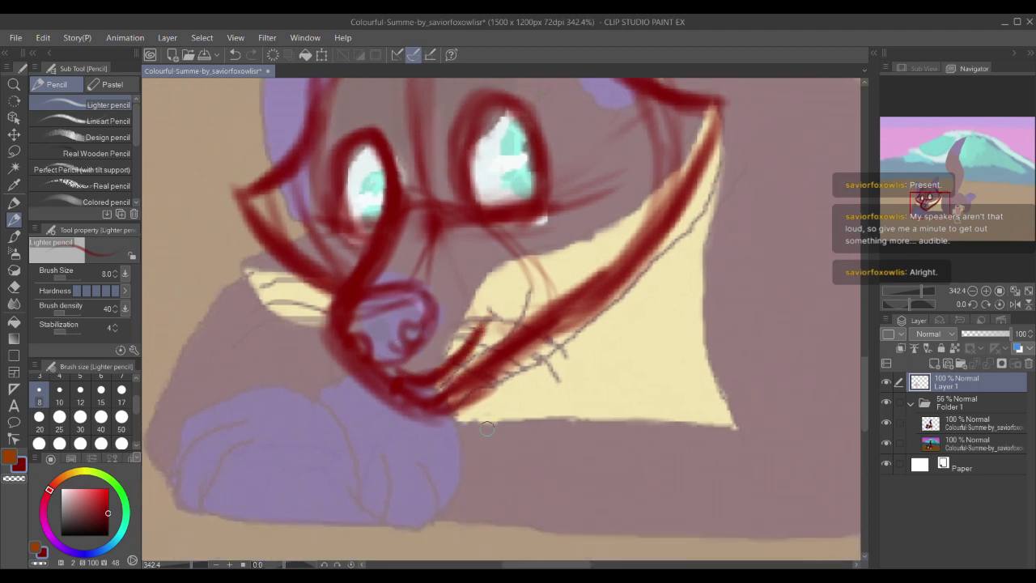
Step: Undo the last mouth strokes beneath the nose
key("ctrl+z")
key("ctrl+z")
key("ctrl+z")
key("ctrl+z")
key("ctrl+z")
key("ctrl+z")
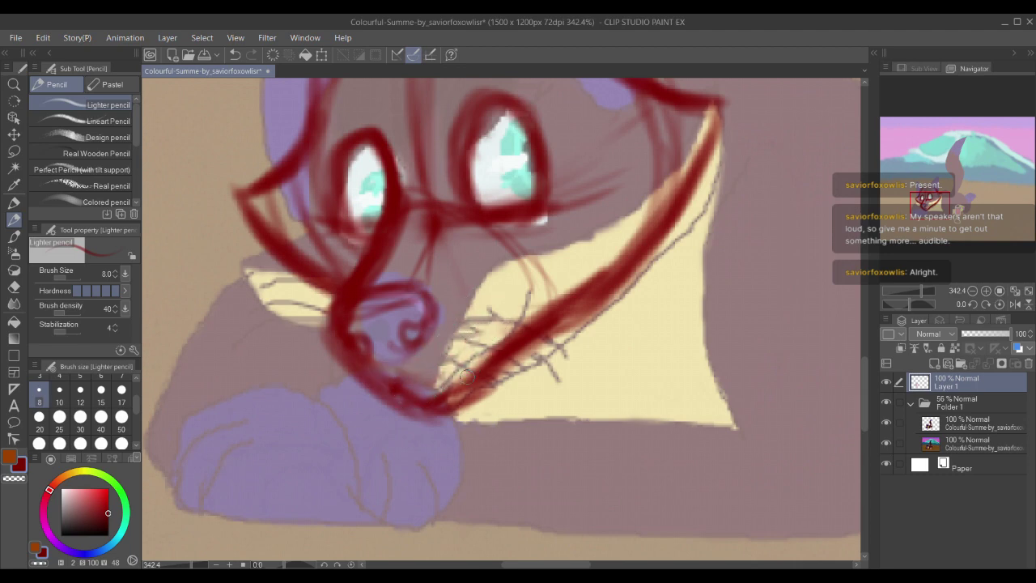
Step: Sketch a smiling mouth line from under the nose up to a short corner mark on the right-hand cheek
left_click_drag(357, 345, 379, 363)
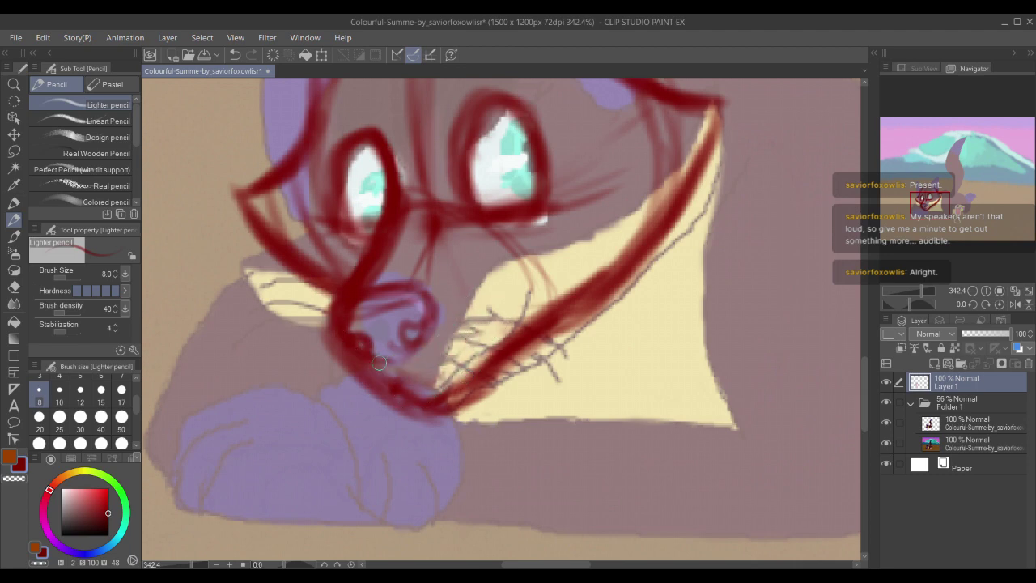
mouse_move(415, 372)
left_mouse_down()
mouse_move(500, 345)
mouse_move(543, 279)
mouse_move(503, 335)
mouse_move(406, 378)
mouse_move(403, 404)
left_mouse_up()
left_click_drag(347, 323, 373, 486)
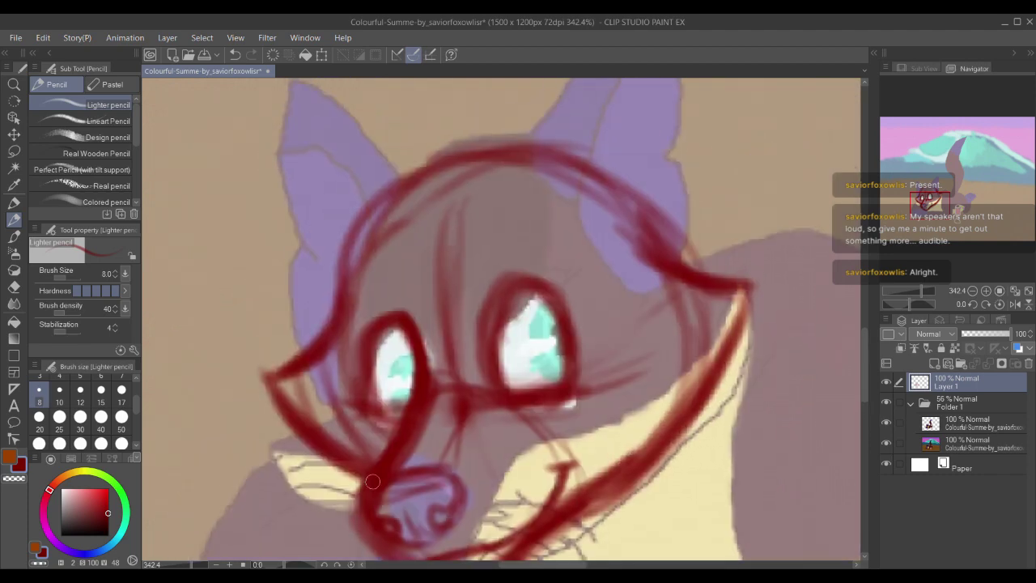
Step: Sketch the right-hand ear as a tall pointed shape down to the cheek, with an inner fold and fur strokes
left_click_drag(374, 281, 273, 392)
scroll(356, 330, "down", 3)
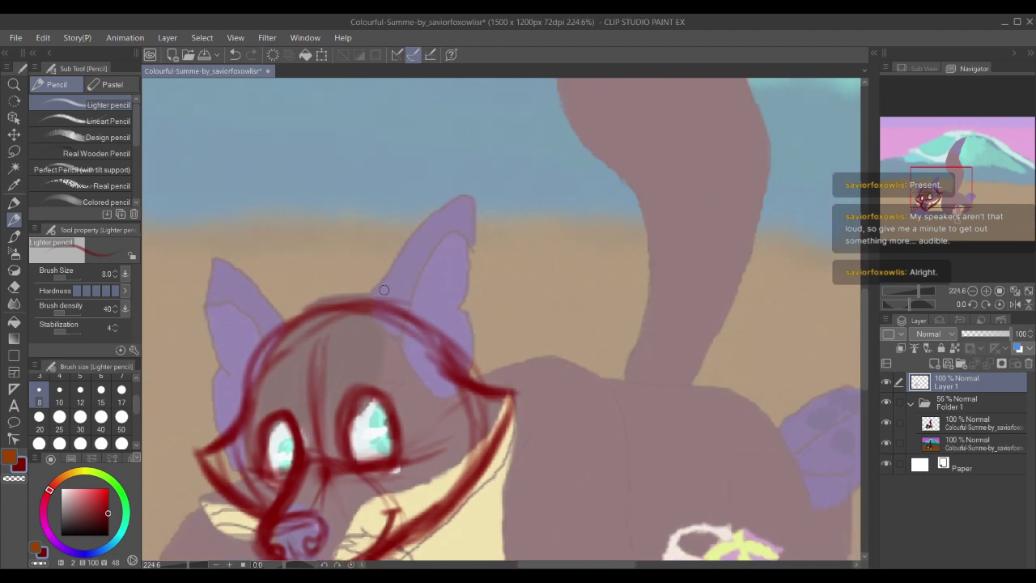
left_click_drag(389, 287, 439, 198)
left_click_drag(396, 248, 470, 174)
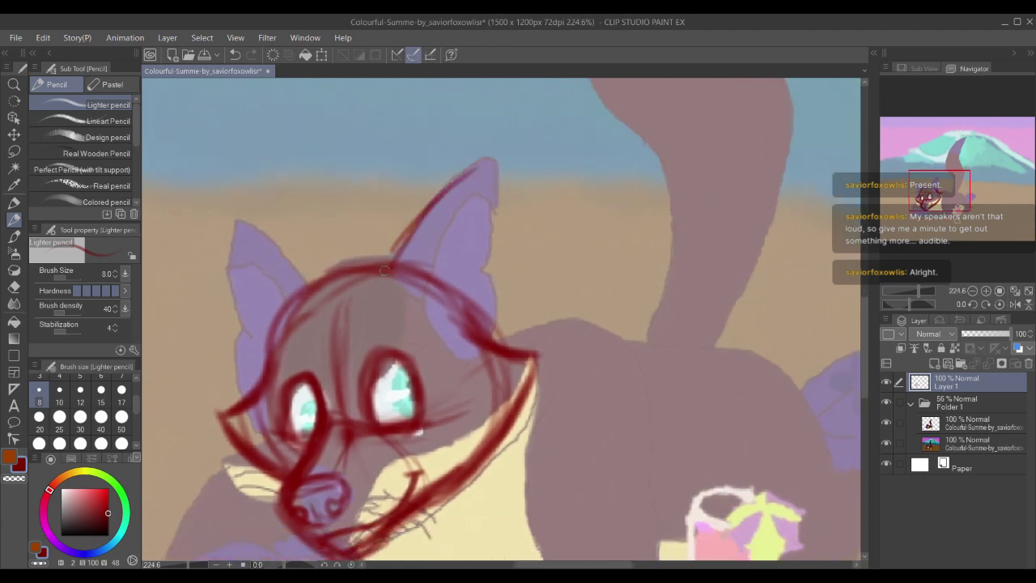
mouse_move(384, 270)
left_mouse_down()
mouse_move(448, 180)
mouse_move(484, 160)
mouse_move(485, 202)
mouse_move(505, 245)
mouse_move(493, 329)
left_mouse_up()
mouse_move(431, 286)
left_mouse_down()
mouse_move(430, 256)
mouse_move(475, 176)
left_mouse_up()
mouse_move(420, 267)
left_mouse_down()
mouse_move(476, 154)
mouse_move(511, 282)
mouse_move(508, 263)
mouse_move(495, 336)
left_mouse_up()
left_click_drag(413, 197, 427, 176)
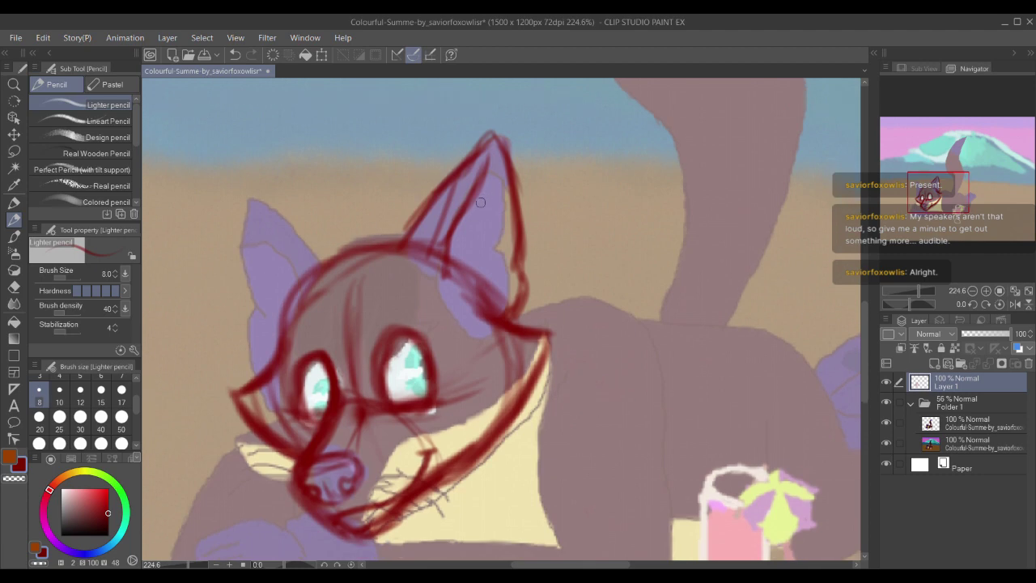
left_click_drag(481, 201, 490, 293)
Step: Sketch the left-hand ear as a pointed shape joining the head and cheek, with an inner contour line
left_click_drag(281, 228, 381, 262)
mouse_move(431, 296)
left_mouse_down()
mouse_move(335, 234)
mouse_move(344, 340)
mouse_move(379, 401)
mouse_move(386, 332)
left_mouse_up()
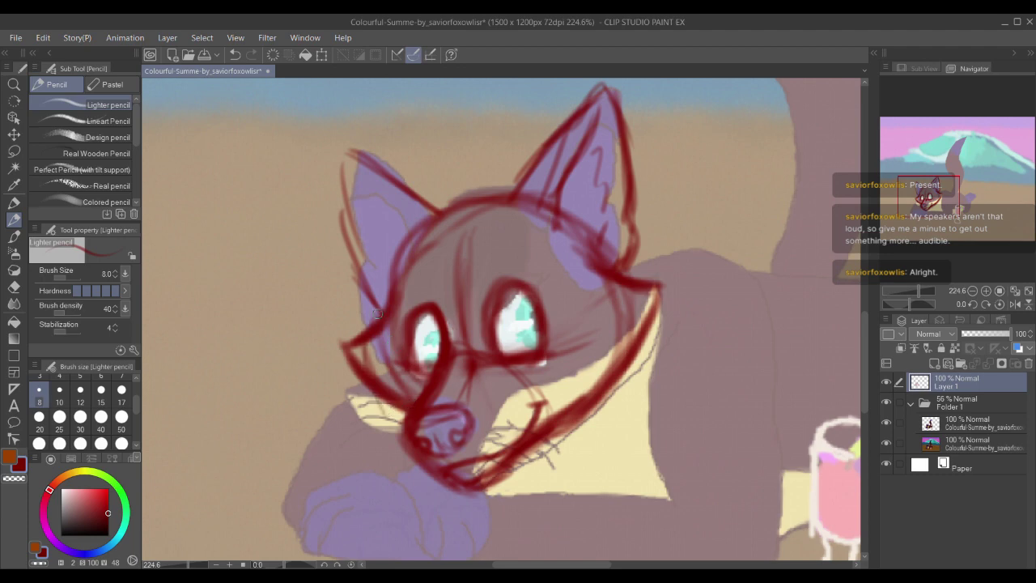
left_click_drag(328, 250, 353, 287)
mouse_move(371, 199)
left_mouse_down()
mouse_move(414, 240)
mouse_move(463, 246)
left_mouse_up()
mouse_move(372, 178)
left_mouse_down()
mouse_move(414, 207)
mouse_move(380, 307)
left_mouse_up()
left_click_drag(373, 257, 405, 356)
mouse_move(430, 275)
left_mouse_down()
mouse_move(374, 186)
mouse_move(416, 297)
mouse_move(397, 236)
mouse_move(474, 244)
mouse_move(466, 267)
left_mouse_up()
mouse_move(422, 218)
left_mouse_down()
mouse_move(373, 167)
mouse_move(379, 225)
left_mouse_up()
mouse_move(371, 174)
left_mouse_down()
mouse_move(429, 281)
mouse_move(429, 314)
left_mouse_up()
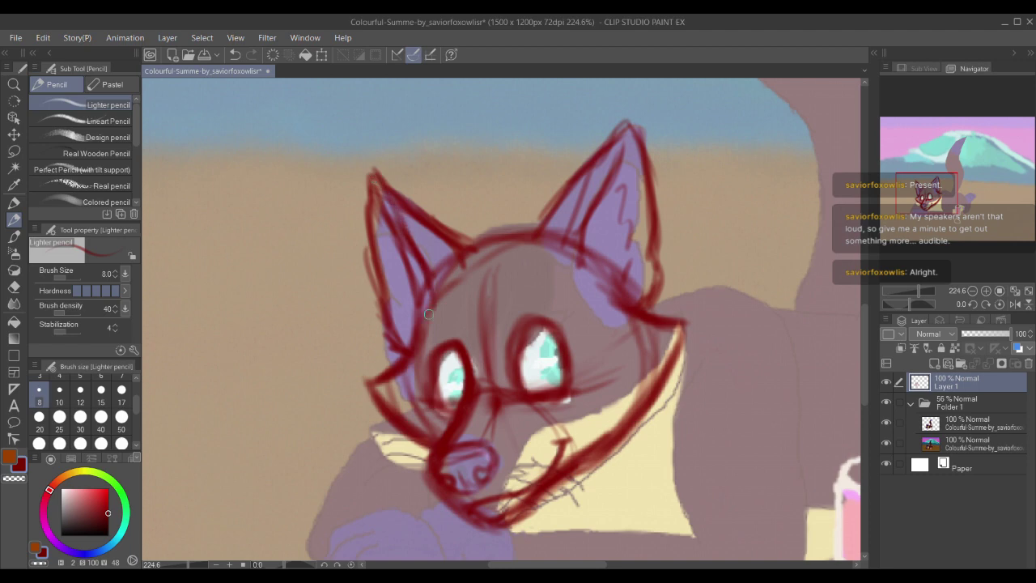
left_click_drag(387, 274, 411, 346)
Step: Examine the head sketch against the whole figure, hiding and showing the artwork folder once to compare
mouse_move(559, 221)
left_mouse_down()
mouse_move(495, 124)
mouse_move(505, 156)
left_mouse_up()
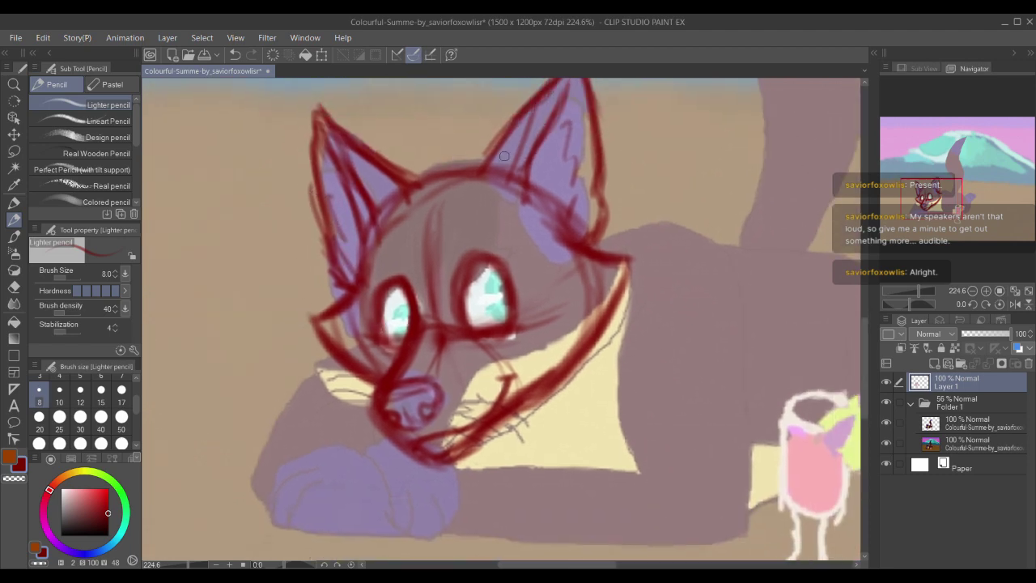
left_click(887, 403)
left_click(887, 404)
left_click_drag(611, 371, 615, 340)
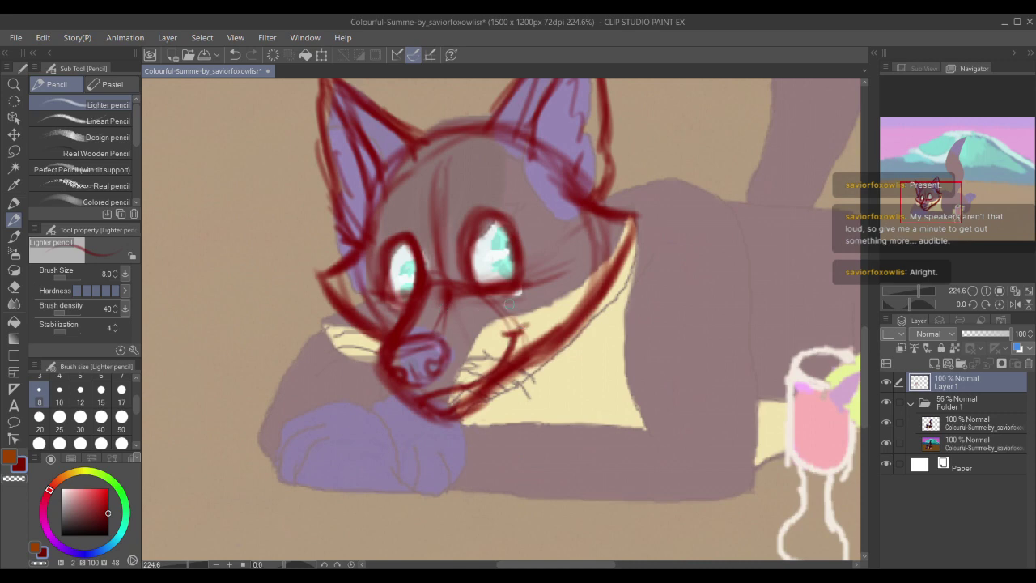
scroll(444, 278, "down", 3)
scroll(444, 278, "up", 2)
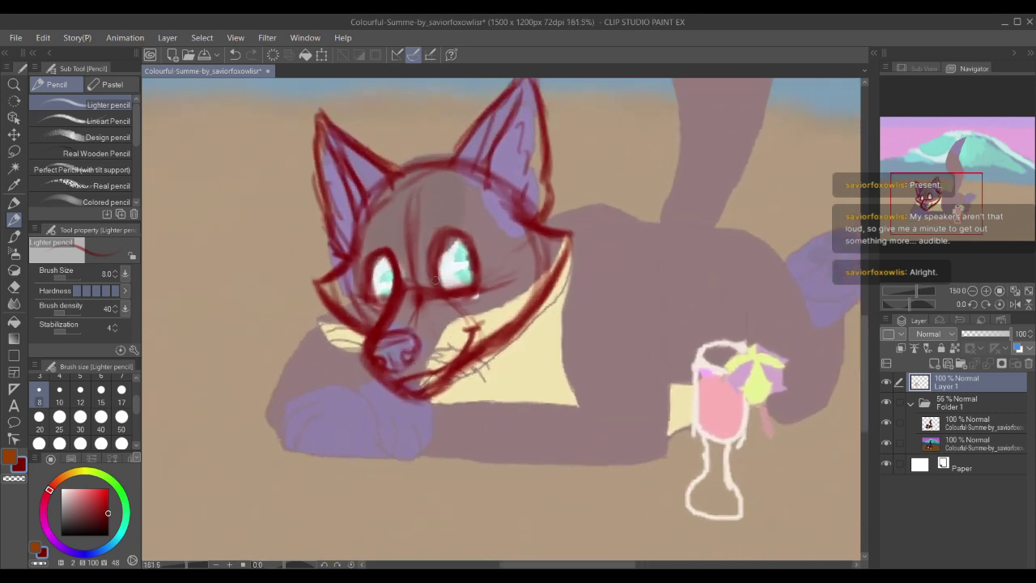
mouse_move(518, 227)
left_mouse_down()
mouse_move(454, 198)
mouse_move(522, 244)
mouse_move(424, 185)
left_mouse_up()
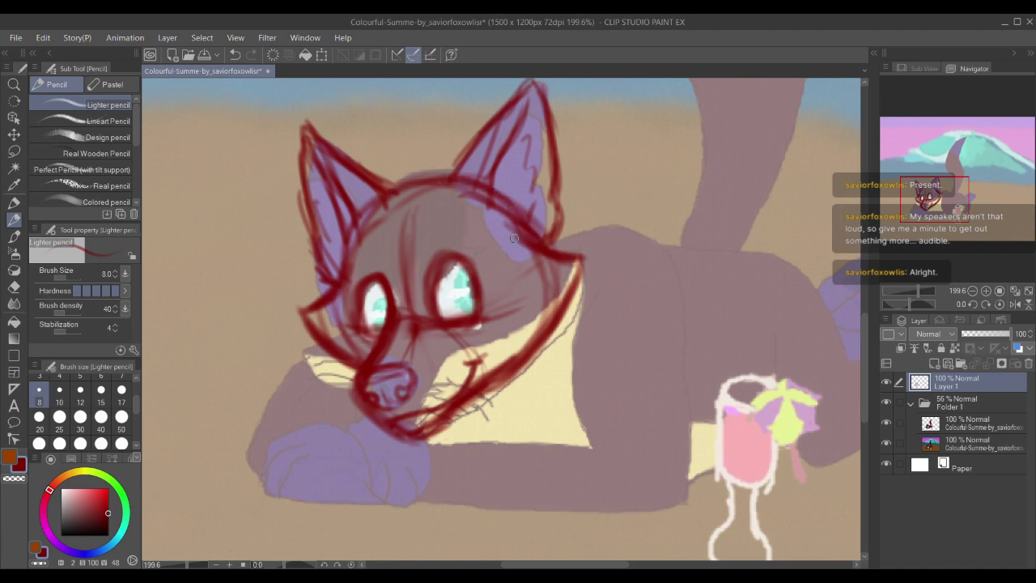
left_click_drag(603, 239, 528, 245)
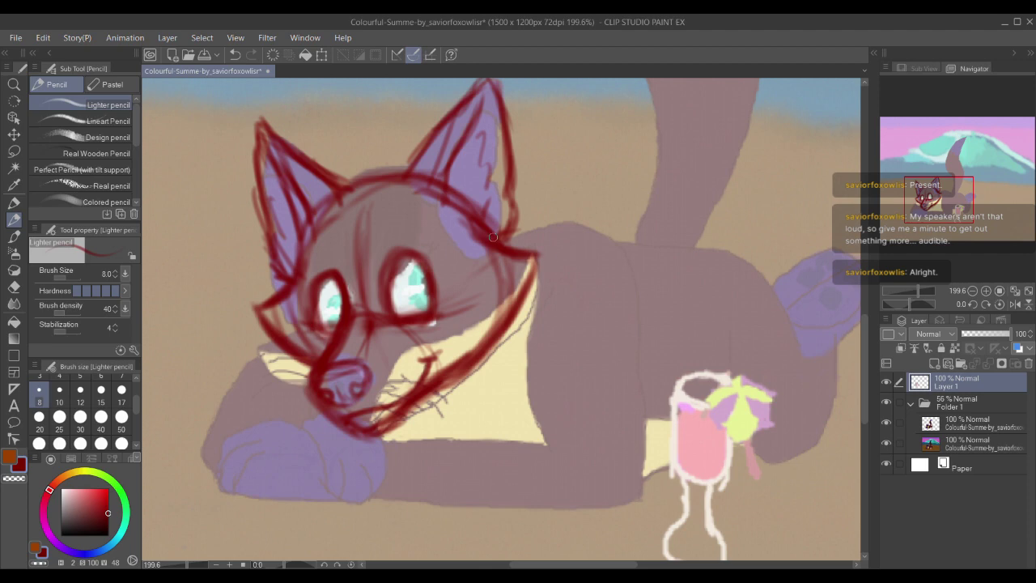
left_click_drag(597, 243, 599, 212)
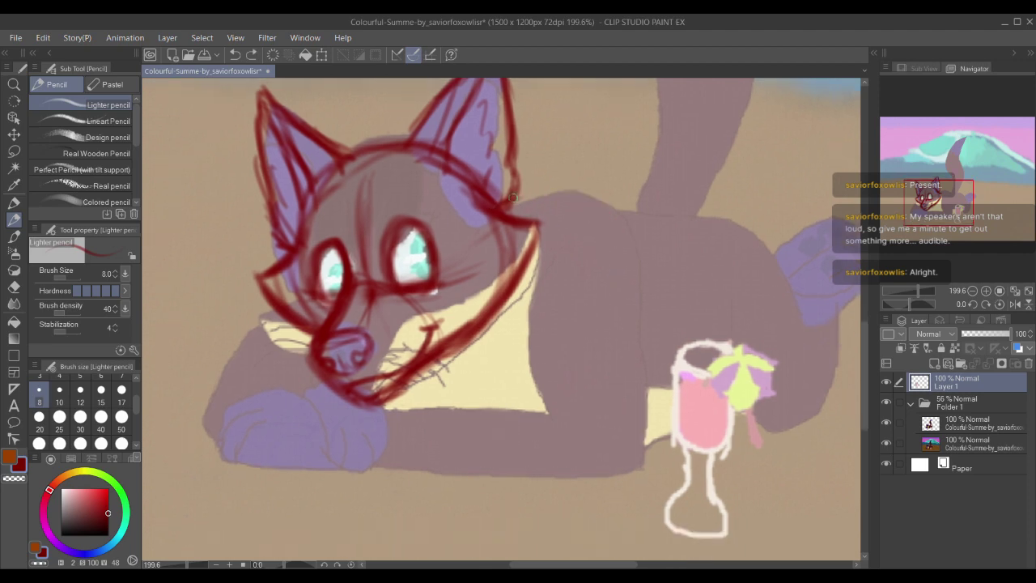
left_click_drag(524, 197, 590, 169)
left_click_drag(552, 235, 480, 216)
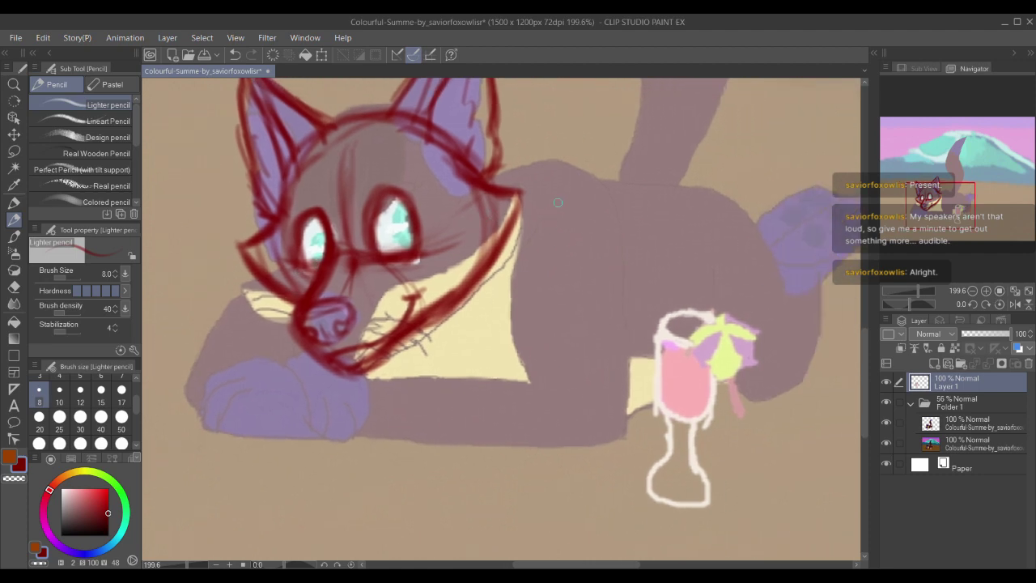
Step: Try to sketch a line from the shoulder down to the elbow and along the foreleg to the paws, then undo it
mouse_move(558, 203)
left_mouse_down()
mouse_move(541, 384)
mouse_move(271, 403)
mouse_move(479, 380)
left_mouse_up()
left_click_drag(499, 290, 481, 272)
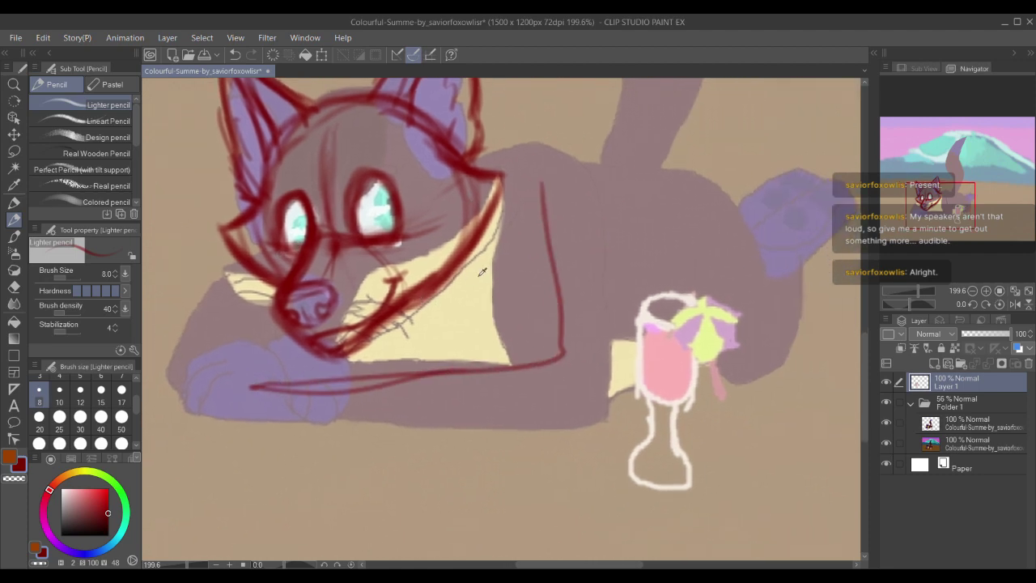
key("ctrl+z")
mouse_move(463, 185)
left_mouse_down()
mouse_move(491, 250)
mouse_move(505, 167)
left_mouse_up()
left_click_drag(528, 213, 510, 228)
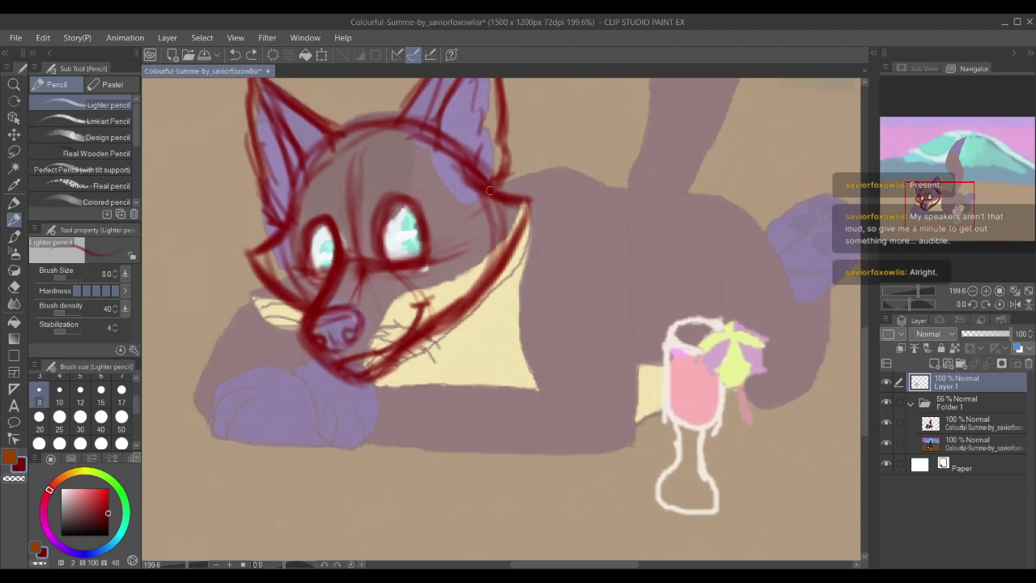
Step: Sketch the upper-back line behind the right-hand cheek, a light guide across the face and the left-hand shoulder line
mouse_move(489, 190)
left_mouse_down()
mouse_move(522, 235)
mouse_move(495, 267)
left_mouse_up()
left_click_drag(408, 348, 369, 378)
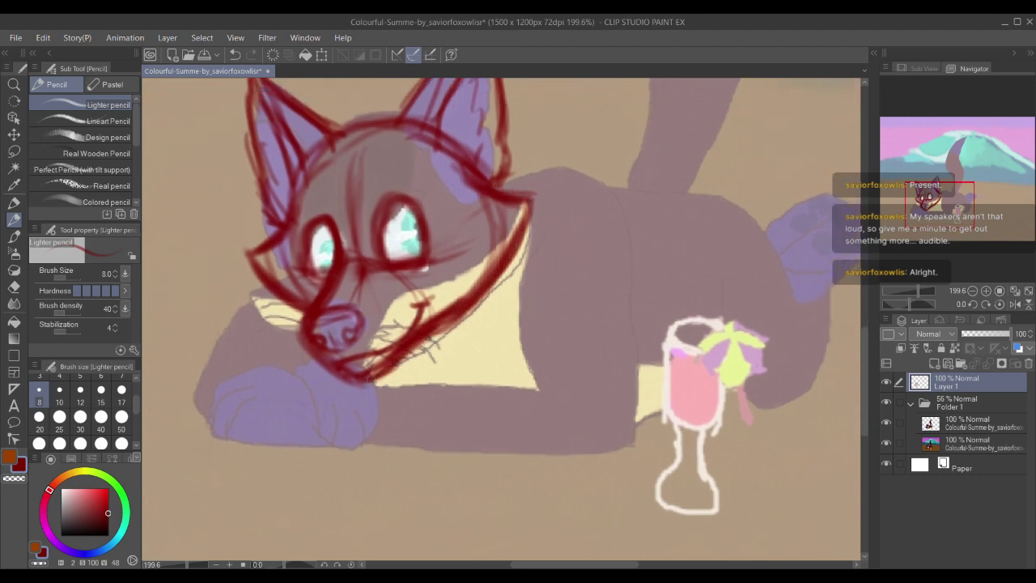
left_click_drag(456, 169, 486, 242)
left_click_drag(505, 277, 441, 259)
mouse_move(451, 196)
left_mouse_down()
mouse_move(432, 308)
mouse_move(462, 222)
mouse_move(534, 221)
left_mouse_up()
left_click_drag(353, 335, 485, 288)
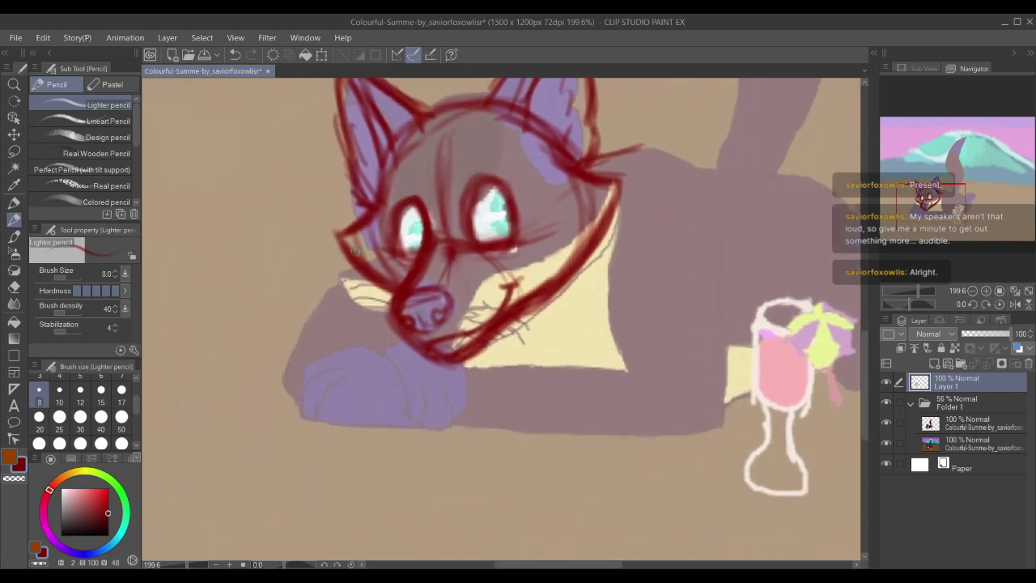
mouse_move(607, 165)
left_mouse_down()
mouse_move(575, 166)
mouse_move(686, 162)
left_mouse_up()
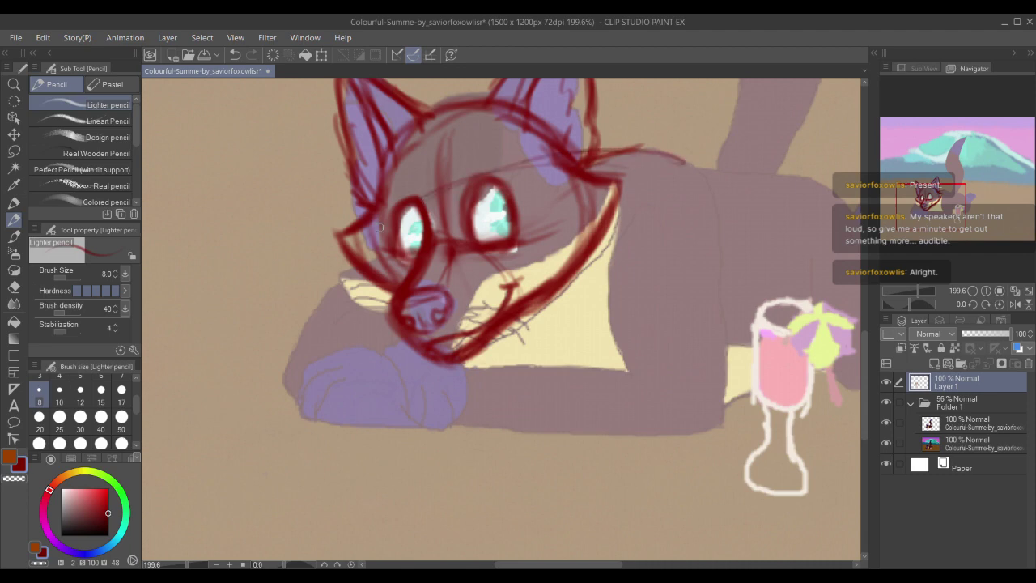
mouse_move(306, 322)
left_mouse_down()
mouse_move(402, 224)
mouse_move(327, 303)
left_mouse_up()
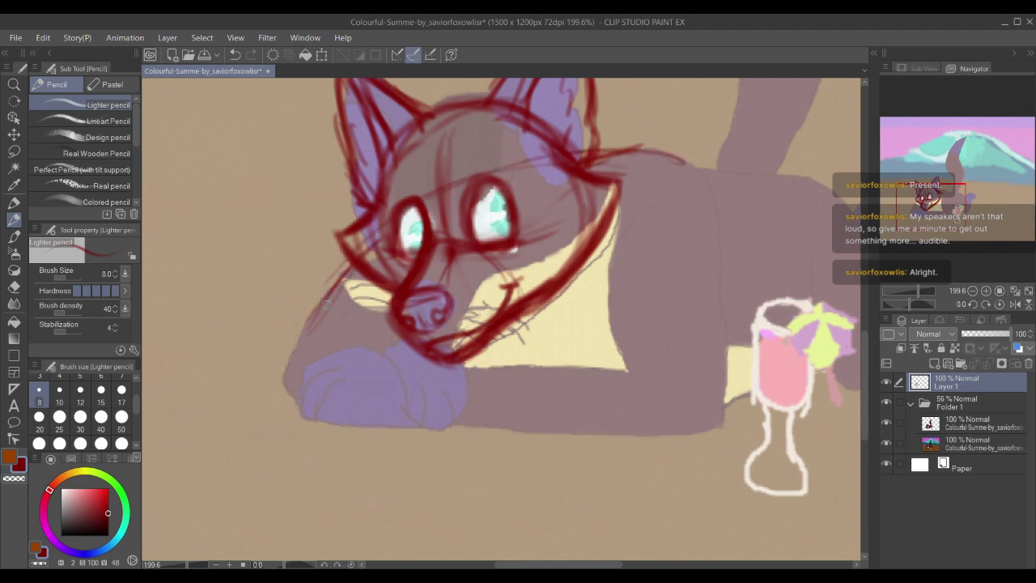
Step: Sketch the torso curve from the upper back down to the elbow, and a curved line beneath the foreleg
left_click_drag(646, 157, 712, 290)
left_click_drag(680, 184, 710, 270)
left_click_drag(644, 220, 602, 182)
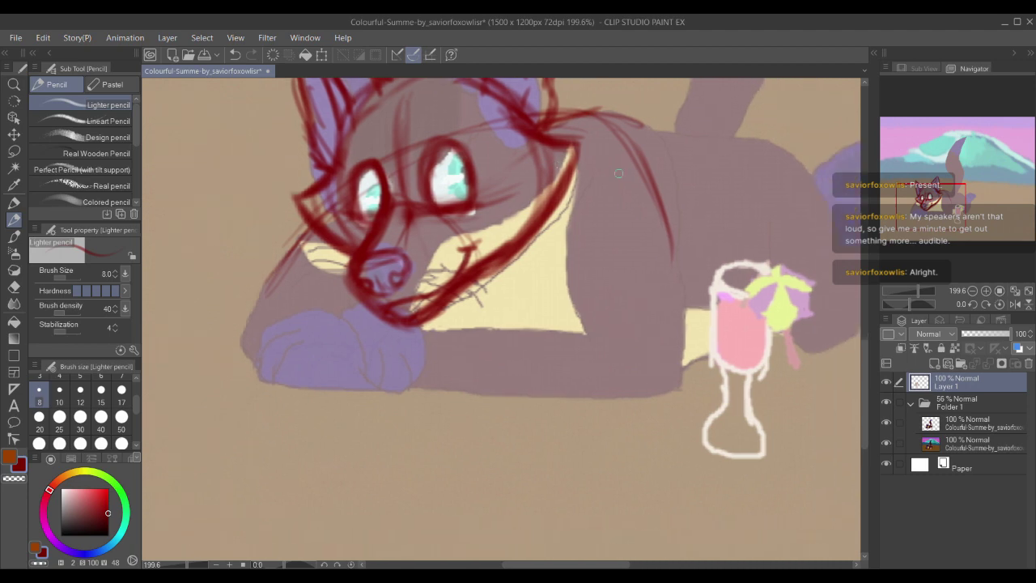
left_click_drag(636, 133, 679, 304)
left_click_drag(672, 209, 661, 378)
left_click_drag(678, 306, 664, 383)
left_click_drag(599, 268, 592, 228)
mouse_move(668, 237)
left_mouse_down()
mouse_move(665, 351)
mouse_move(479, 359)
left_mouse_up()
mouse_move(479, 299)
left_mouse_down()
mouse_move(536, 360)
mouse_move(519, 366)
left_mouse_up()
Step: Extend and darken the left-hand foreleg line to the paw, and reinforce the curve over the upper back
left_click_drag(372, 218, 285, 337)
left_click_drag(322, 273, 271, 373)
left_click_drag(574, 133, 671, 178)
left_click_drag(654, 142, 701, 253)
left_click_drag(660, 157, 709, 288)
left_click_drag(494, 223, 450, 252)
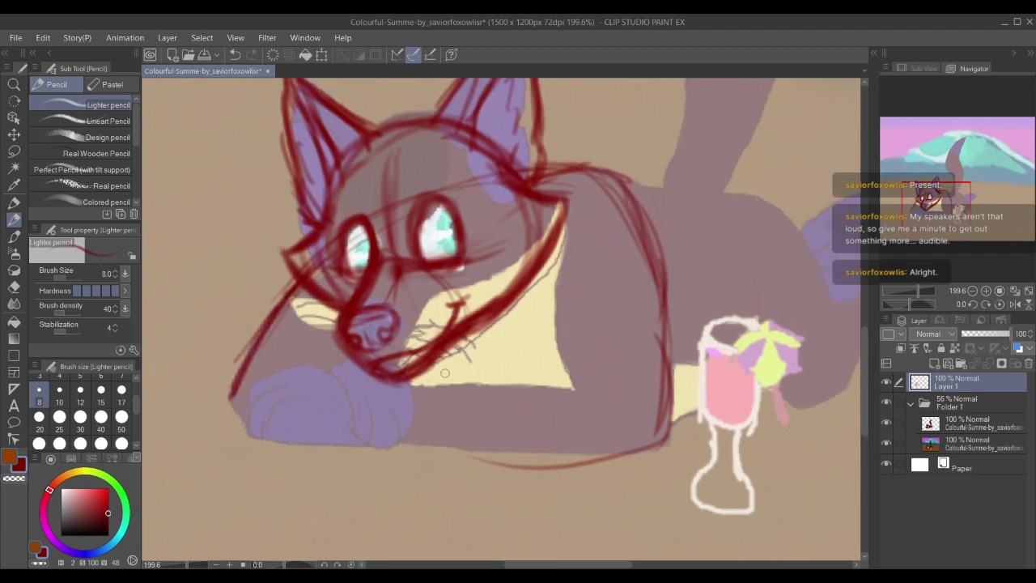
left_click_drag(390, 363, 349, 277)
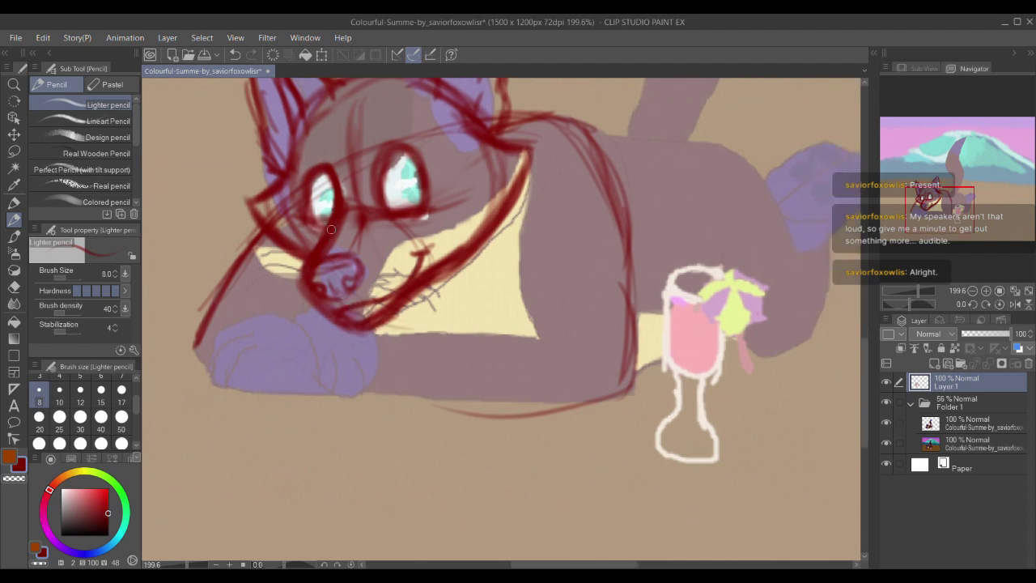
Step: Sketch the curved upper edge of the right-hand foreleg from under the chin across the chest towards the elbow
left_click_drag(378, 329, 445, 352)
left_click_drag(371, 332, 464, 358)
mouse_move(416, 292)
left_mouse_down()
mouse_move(416, 410)
mouse_move(389, 334)
mouse_move(348, 335)
mouse_move(325, 311)
mouse_move(525, 363)
left_mouse_up()
mouse_move(377, 358)
left_mouse_down()
mouse_move(346, 324)
mouse_move(437, 330)
mouse_move(590, 307)
left_mouse_up()
left_click_drag(462, 310, 462, 292)
key("ctrl+z")
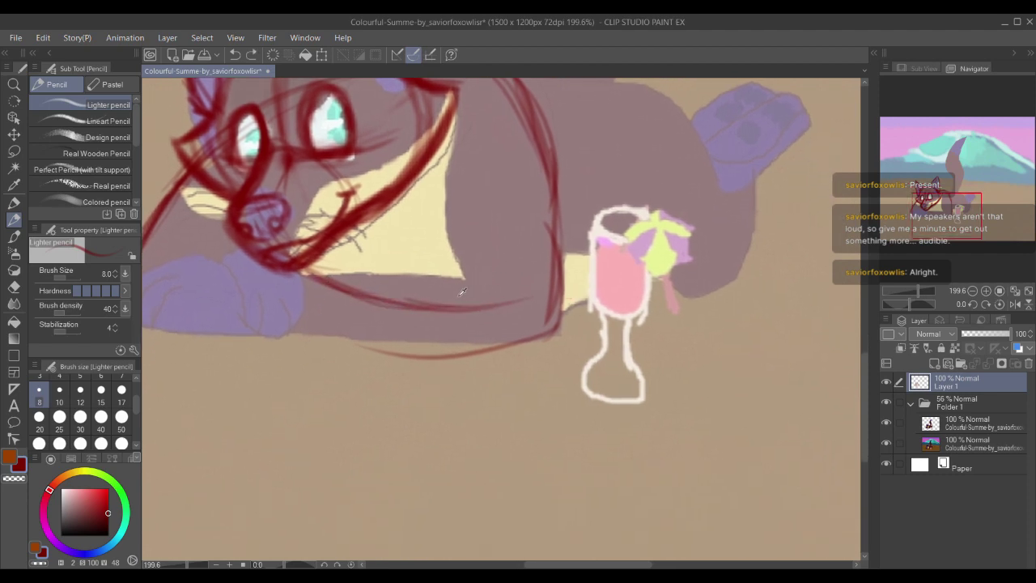
Step: Sketch the belly line from the foreleg past the elbow and across the drinking glass
left_click_drag(395, 302, 420, 388)
left_click_drag(348, 359, 375, 407)
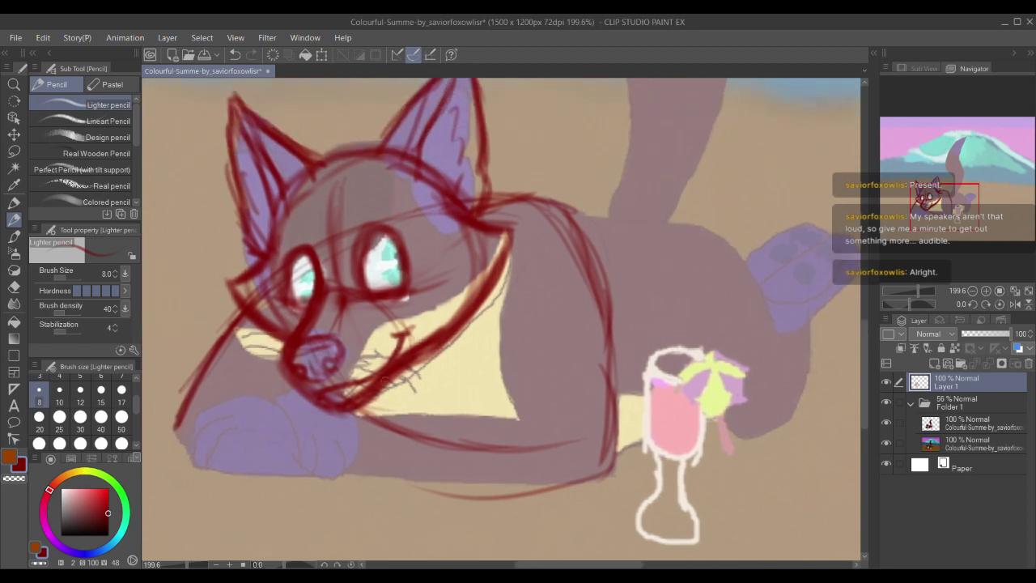
scroll(400, 372, "down", 1)
scroll(401, 372, "down", 3)
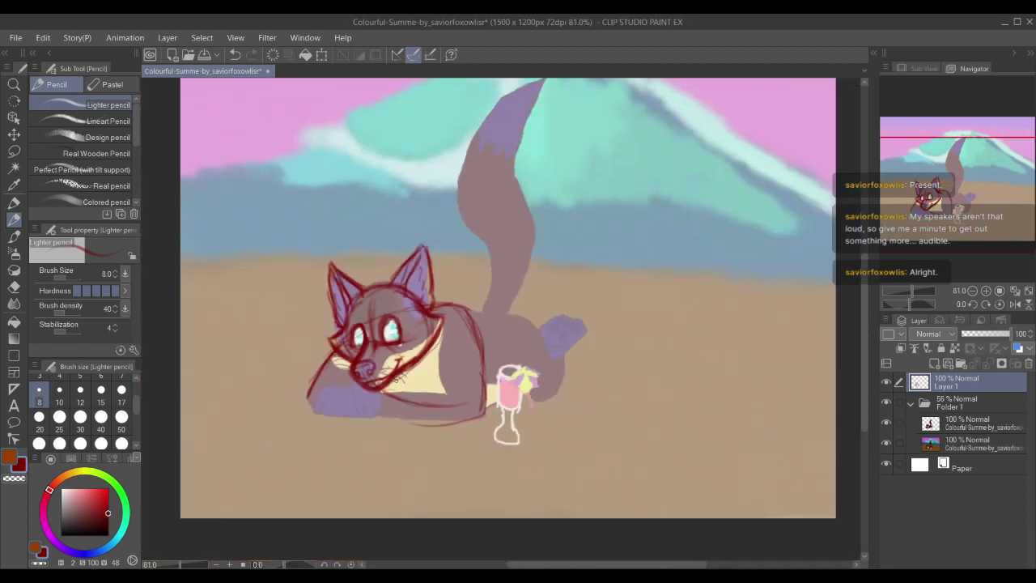
scroll(488, 344, "up", 4)
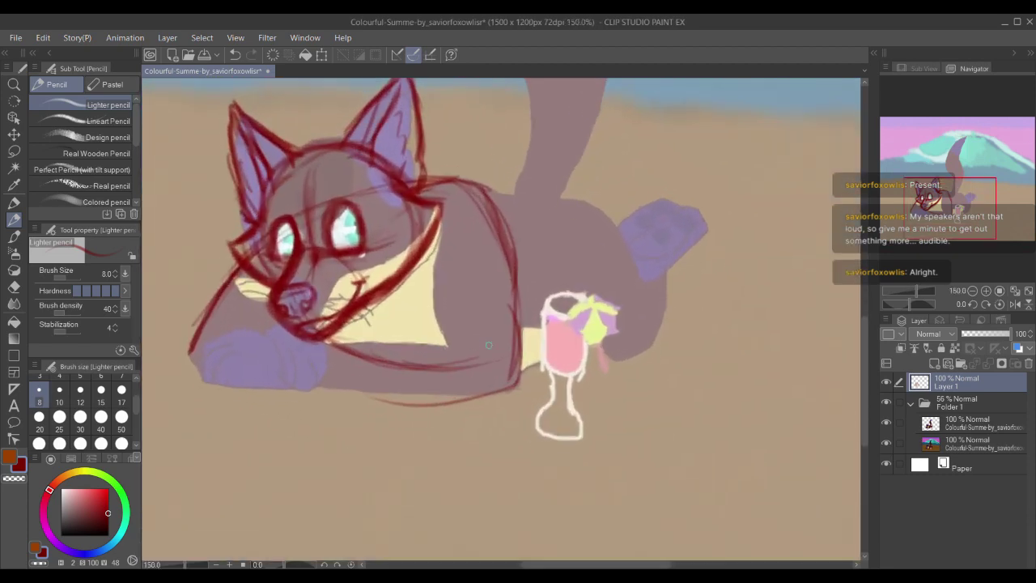
mouse_move(411, 364)
left_mouse_down()
mouse_move(578, 337)
mouse_move(583, 327)
left_mouse_up()
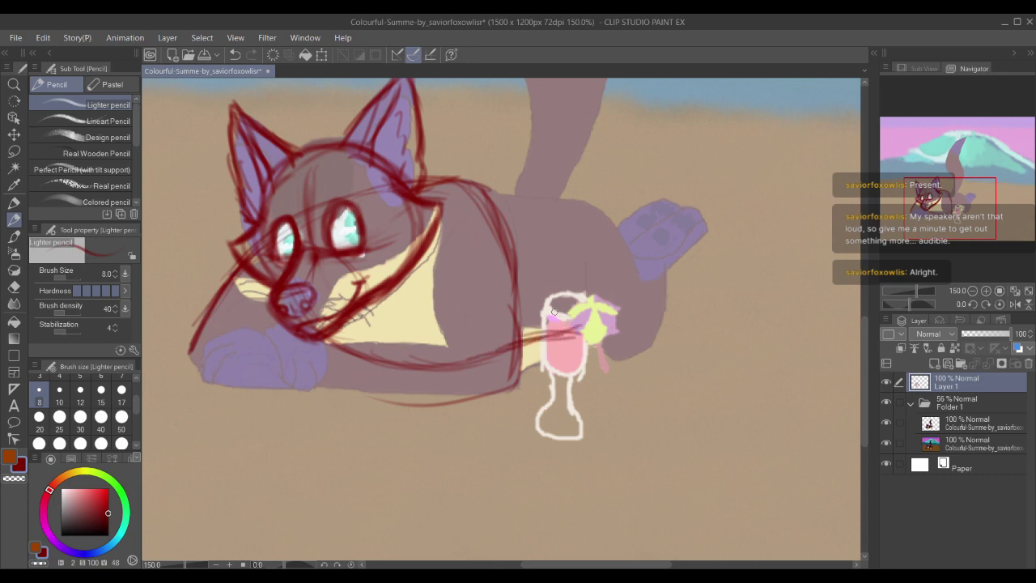
Step: Darken the shoulder curve behind the right-hand cheek where it meets the back
left_click_drag(445, 189, 459, 257)
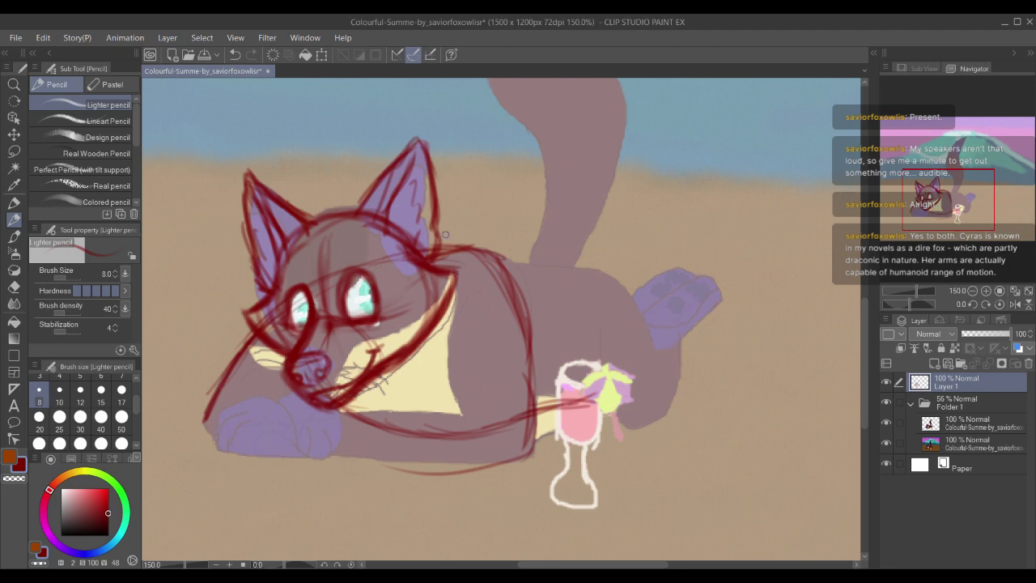
left_click_drag(433, 293, 446, 290)
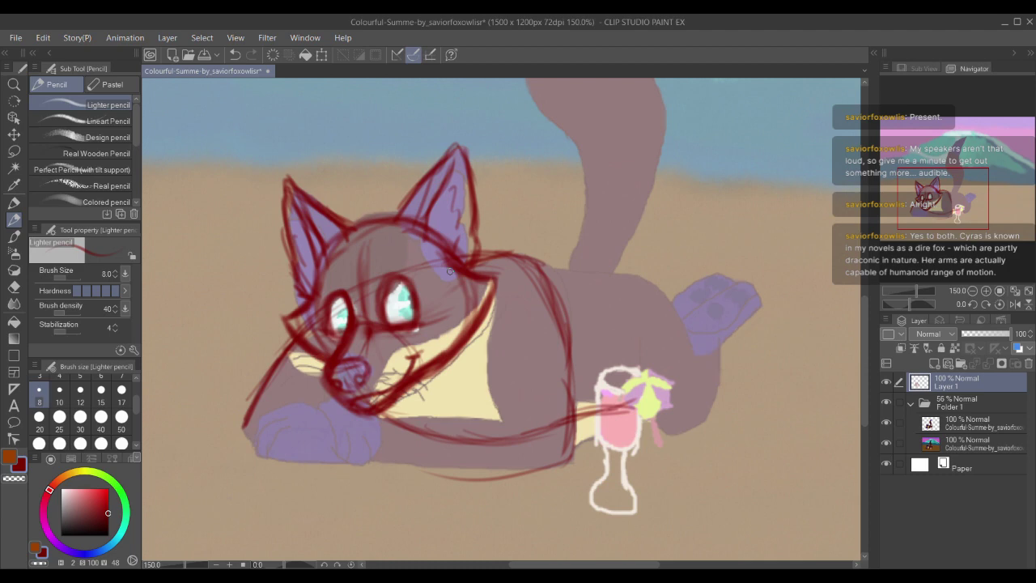
left_click_drag(498, 280, 528, 273)
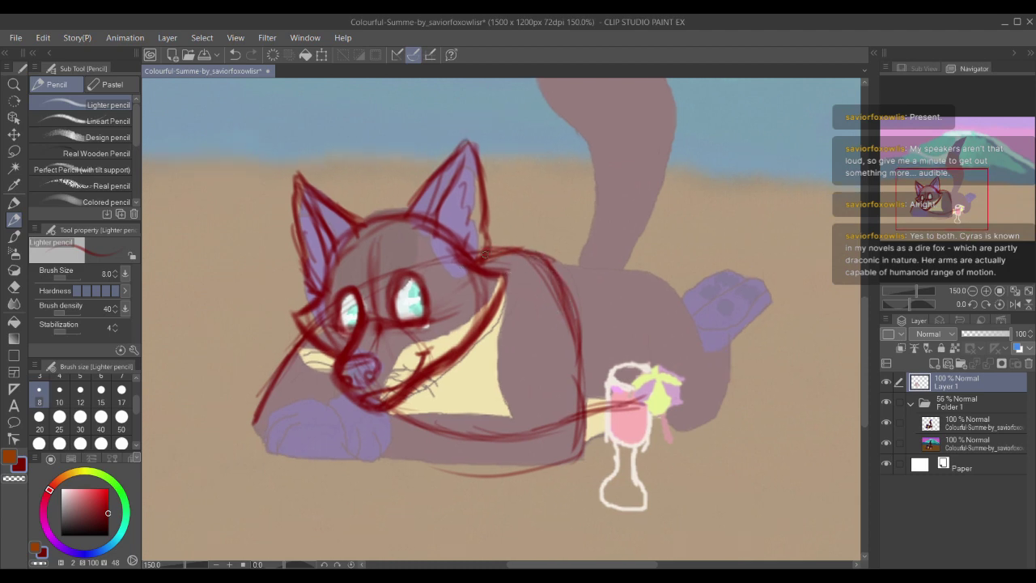
scroll(539, 244, "up", 3)
left_click_drag(541, 244, 561, 175)
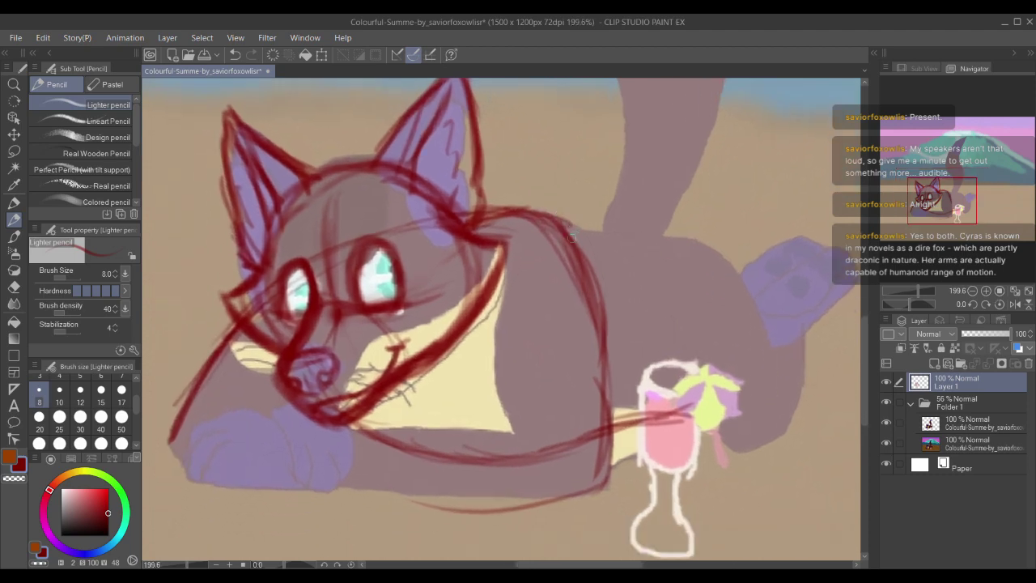
mouse_move(566, 278)
left_mouse_down()
mouse_move(594, 221)
mouse_move(556, 226)
mouse_move(489, 206)
mouse_move(593, 272)
mouse_move(611, 388)
left_mouse_up()
left_click_drag(536, 271, 527, 267)
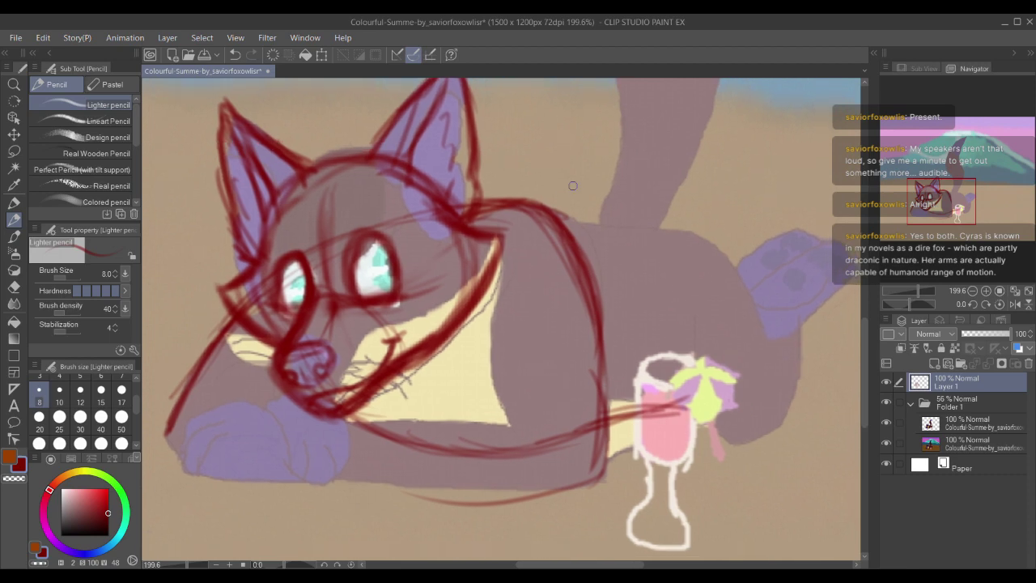
mouse_move(546, 207)
left_mouse_down()
mouse_move(551, 224)
mouse_move(539, 215)
left_mouse_up()
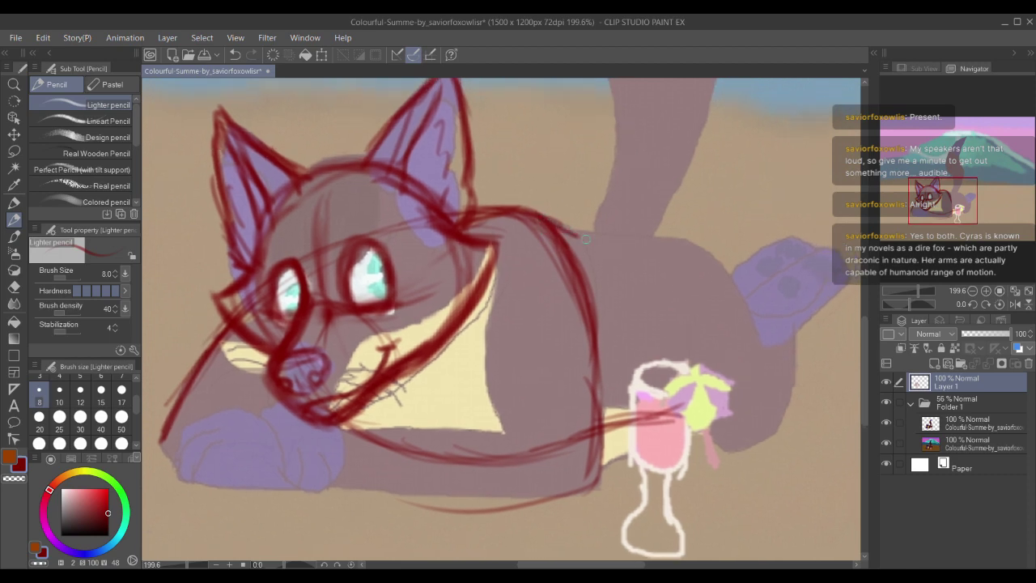
Step: Sketch the back line from the shoulder past the tail base to the rump
mouse_move(585, 239)
left_mouse_down()
mouse_move(557, 228)
mouse_move(571, 247)
mouse_move(627, 257)
mouse_move(632, 241)
mouse_move(659, 233)
mouse_move(732, 293)
left_mouse_up()
left_click_drag(591, 234, 594, 169)
left_click_drag(615, 243, 638, 206)
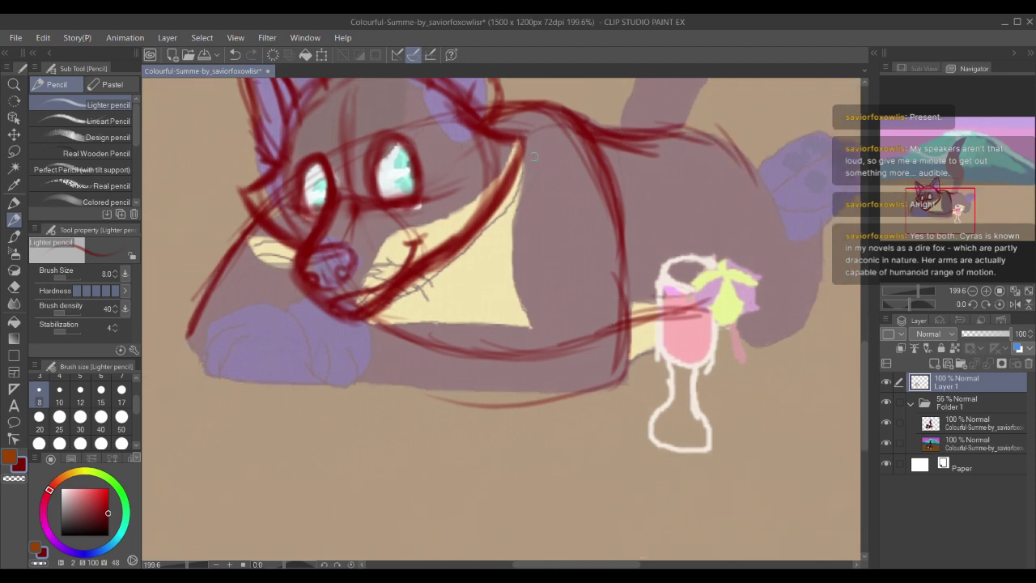
mouse_move(534, 167)
left_mouse_down()
mouse_move(518, 298)
mouse_move(510, 272)
left_mouse_up()
left_click_drag(506, 219, 538, 330)
key("ctrl+z")
key("ctrl+z")
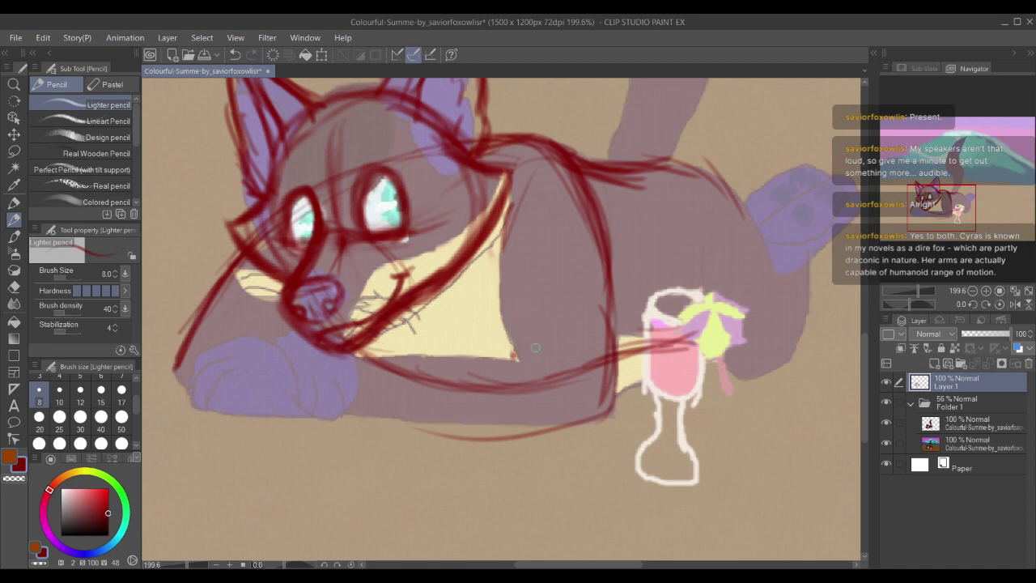
Step: Sketch the inner edge of the upper foreleg along the right-hand side of the cream chest patch
mouse_move(535, 141)
left_mouse_down()
mouse_move(495, 267)
mouse_move(521, 347)
left_mouse_up()
mouse_move(511, 267)
left_mouse_down()
mouse_move(512, 352)
mouse_move(496, 252)
left_mouse_up()
mouse_move(510, 212)
left_mouse_down()
mouse_move(502, 299)
mouse_move(518, 349)
left_mouse_up()
left_click_drag(500, 290, 520, 356)
Step: Sketch the forearm's bent upper edge below the chest patch and its lower edge from the elbow to the paws
mouse_move(588, 402)
left_mouse_down()
mouse_move(600, 339)
mouse_move(555, 268)
mouse_move(587, 294)
mouse_move(536, 264)
mouse_move(499, 292)
mouse_move(542, 275)
mouse_move(406, 299)
left_mouse_up()
mouse_move(469, 296)
left_mouse_down()
mouse_move(378, 306)
mouse_move(610, 298)
left_mouse_up()
left_click_drag(573, 267, 593, 228)
mouse_move(636, 259)
left_mouse_down()
mouse_move(639, 315)
mouse_move(605, 328)
mouse_move(430, 324)
mouse_move(388, 313)
mouse_move(467, 327)
mouse_move(573, 290)
mouse_move(478, 291)
left_mouse_up()
left_click_drag(633, 282, 518, 290)
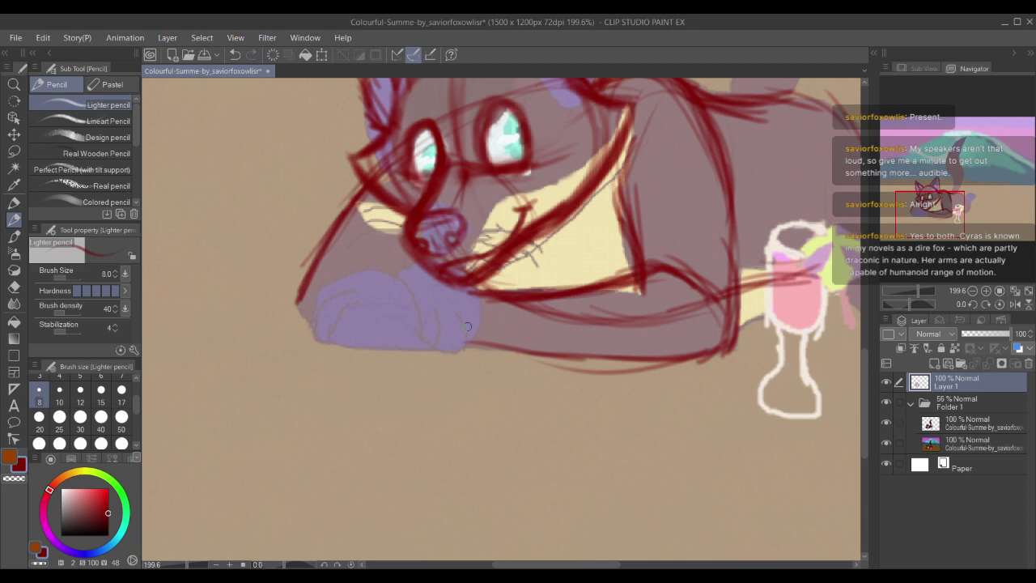
mouse_move(497, 348)
left_mouse_down()
mouse_move(686, 366)
mouse_move(453, 348)
left_mouse_up()
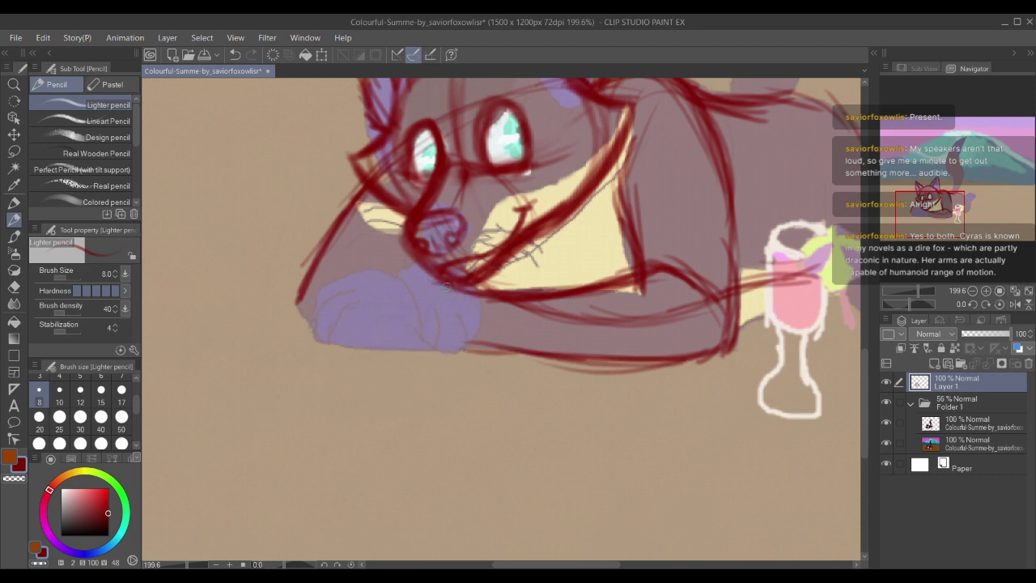
Step: Outline the rounded left-hand paw and sketch the bent forearm behind it beneath the muzzle
mouse_move(447, 285)
left_mouse_down()
mouse_move(409, 273)
mouse_move(381, 279)
mouse_move(324, 319)
mouse_move(440, 350)
mouse_move(485, 350)
mouse_move(375, 354)
mouse_move(363, 281)
mouse_move(332, 346)
mouse_move(536, 354)
left_mouse_up()
left_click_drag(386, 246, 350, 305)
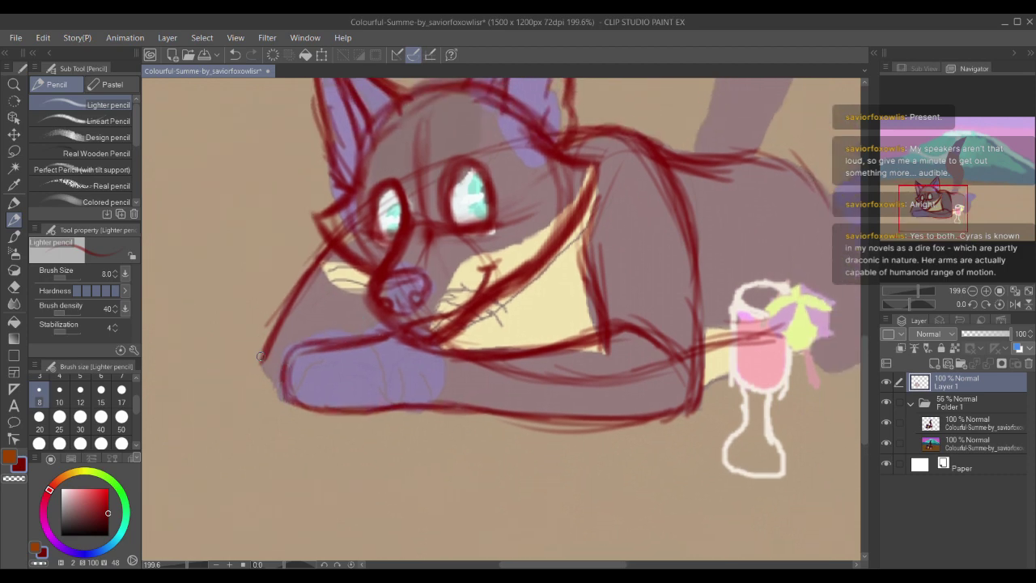
mouse_move(285, 324)
left_mouse_down()
mouse_move(350, 291)
mouse_move(386, 319)
left_mouse_up()
left_click_drag(286, 317, 349, 295)
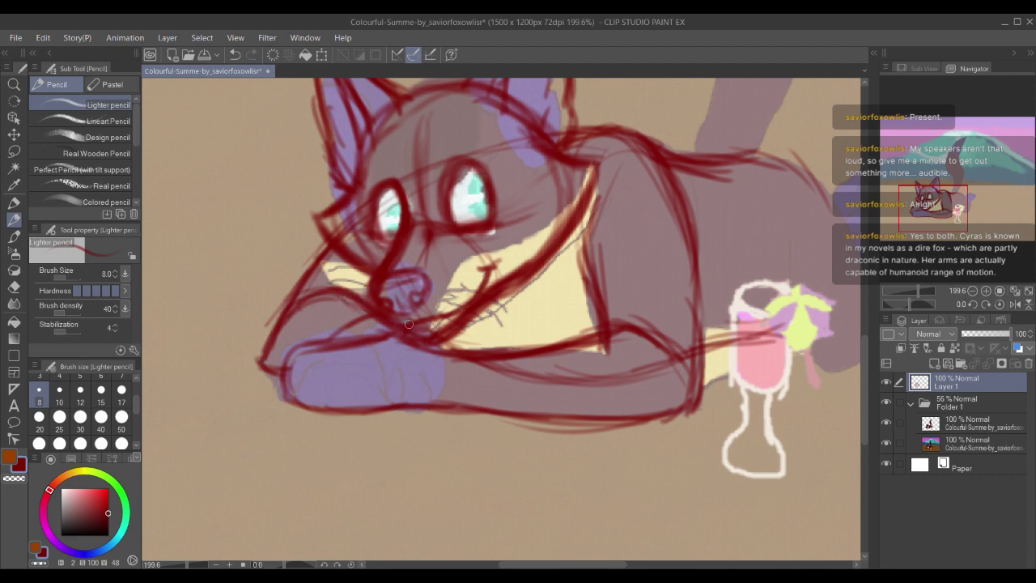
Step: Outline the right-hand paw below the chin and sketch the line dividing it from the left-hand paw
left_click_drag(409, 323, 451, 373)
mouse_move(348, 333)
left_mouse_down()
mouse_move(364, 374)
mouse_move(404, 403)
mouse_move(450, 412)
left_mouse_up()
left_click_drag(453, 361, 441, 410)
left_click_drag(366, 323, 417, 316)
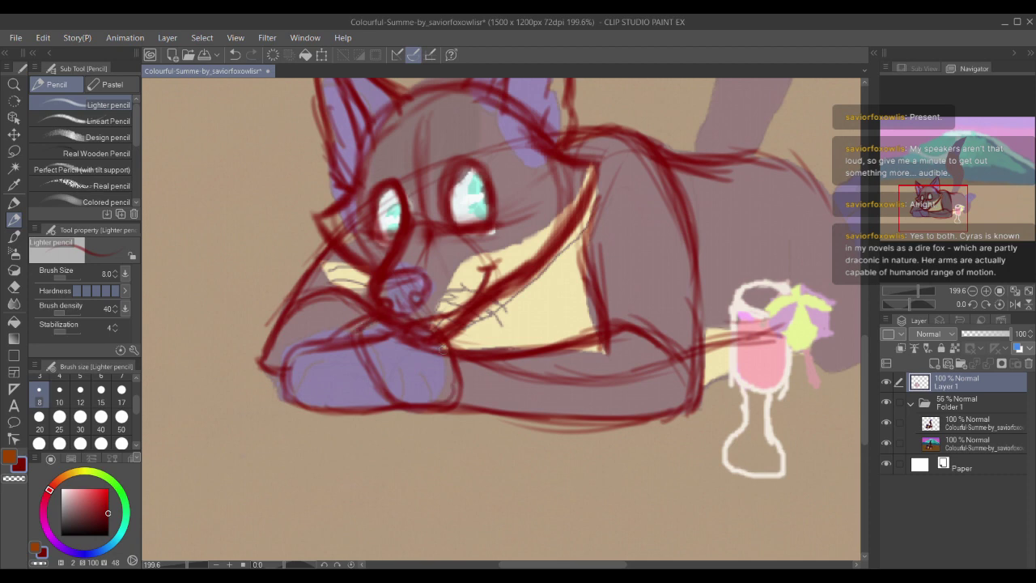
Step: Sketch the toe lines on both front paws and reinforce the left-hand paw's outer edge
mouse_move(320, 373)
left_mouse_down()
mouse_move(308, 395)
mouse_move(324, 351)
mouse_move(353, 348)
mouse_move(279, 392)
left_mouse_up()
left_click_drag(279, 368, 339, 324)
mouse_move(319, 367)
left_mouse_down()
mouse_move(303, 394)
mouse_move(357, 397)
left_mouse_up()
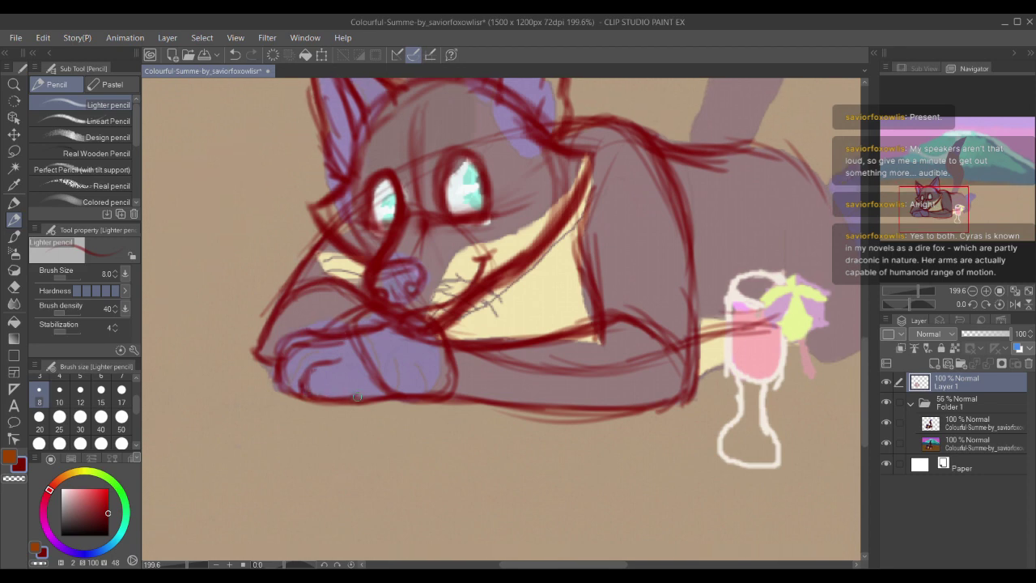
left_click_drag(275, 382, 303, 393)
mouse_move(280, 351)
left_mouse_down()
mouse_move(322, 321)
mouse_move(327, 349)
left_mouse_up()
left_click_drag(440, 318, 448, 354)
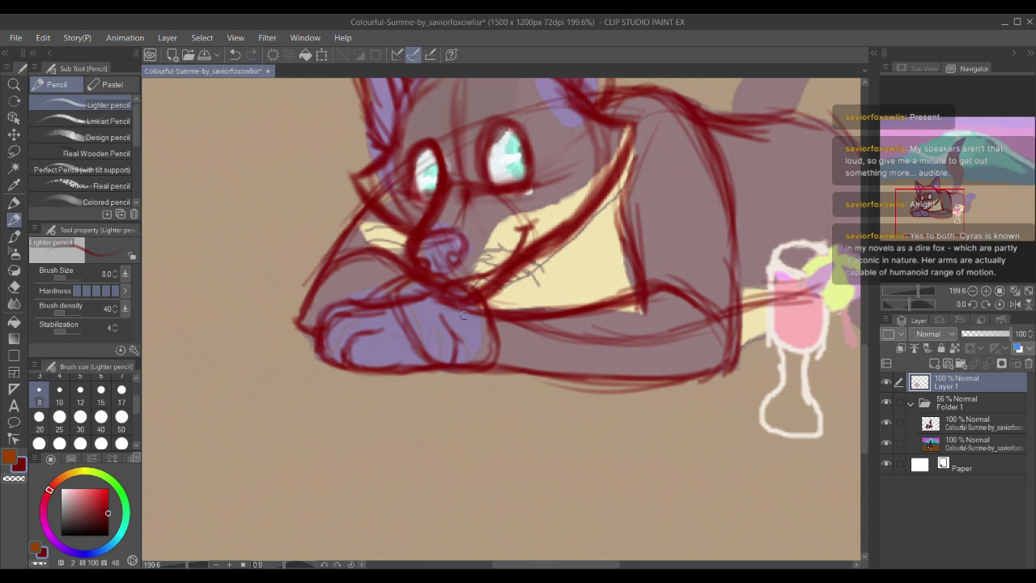
Step: Hide and reshow the sketch layer to compare the paws with the artwork, and darken the right-hand paw's outline
left_click(886, 382)
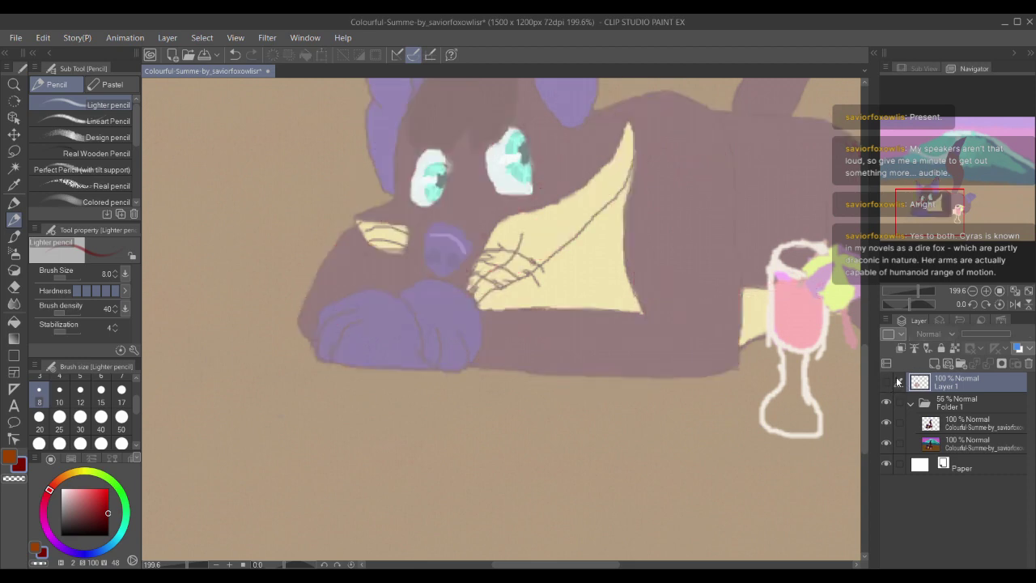
left_click(886, 382)
left_click_drag(471, 316, 487, 365)
mouse_move(440, 367)
left_mouse_down()
mouse_move(377, 293)
mouse_move(474, 288)
left_mouse_up()
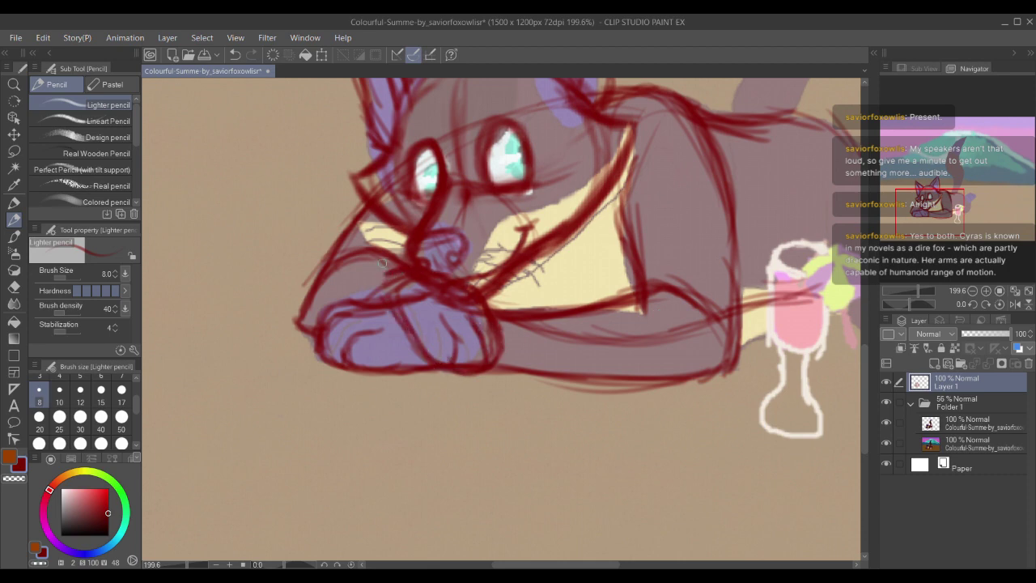
Step: Reinforce the crossed forearms beneath the muzzle and the foreleg's lower edge
left_click_drag(358, 252, 477, 288)
left_click_drag(558, 257, 397, 301)
left_click_drag(324, 341, 460, 368)
left_click_drag(426, 305, 361, 321)
left_click_drag(501, 364, 547, 357)
left_click_drag(521, 363, 556, 356)
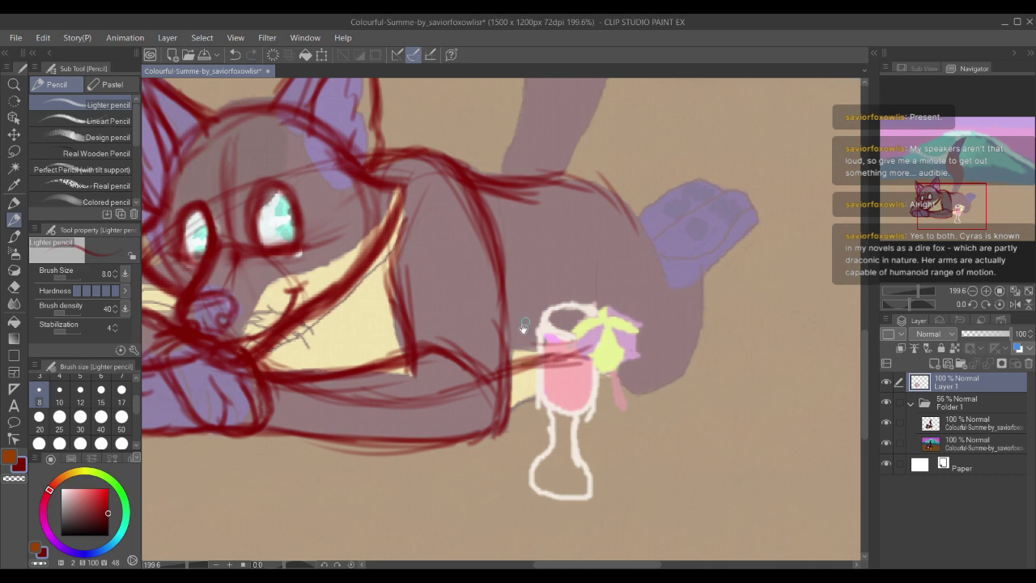
Step: Sketch a curved contour around the waist, from the back down to the belly behind the glass
mouse_move(448, 169)
left_mouse_down()
mouse_move(480, 235)
mouse_move(586, 251)
left_mouse_up()
left_click_drag(520, 247, 594, 252)
left_click_drag(562, 235, 548, 202)
mouse_move(566, 222)
left_mouse_down()
mouse_move(595, 335)
mouse_move(591, 346)
mouse_move(579, 230)
mouse_move(562, 388)
mouse_move(538, 354)
mouse_move(573, 338)
left_mouse_up()
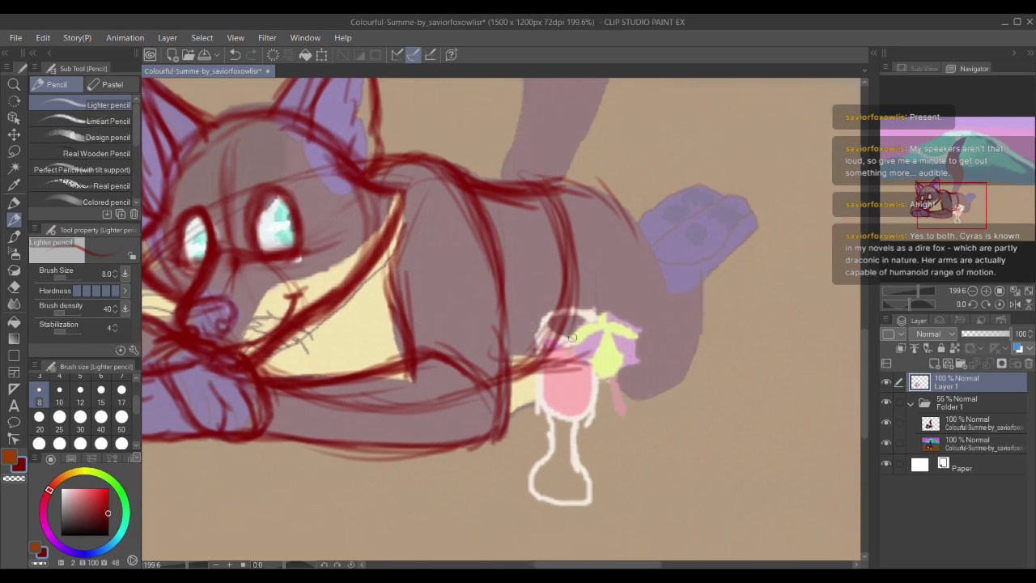
mouse_move(514, 356)
left_mouse_down()
mouse_move(584, 352)
mouse_move(537, 294)
left_mouse_up()
left_click_drag(552, 235, 537, 178)
mouse_move(537, 178)
left_mouse_down()
mouse_move(527, 316)
mouse_move(591, 332)
left_mouse_up()
Step: Sketch a slanted ground guideline from below the foreleg, past the elbow and glass, to beneath the rump
mouse_move(535, 279)
left_mouse_down()
mouse_move(610, 338)
mouse_move(539, 285)
mouse_move(522, 294)
mouse_move(654, 200)
left_mouse_up()
mouse_move(427, 328)
left_mouse_down()
mouse_move(556, 309)
mouse_move(731, 243)
left_mouse_up()
left_click_drag(510, 302, 420, 308)
left_click_drag(352, 340, 628, 233)
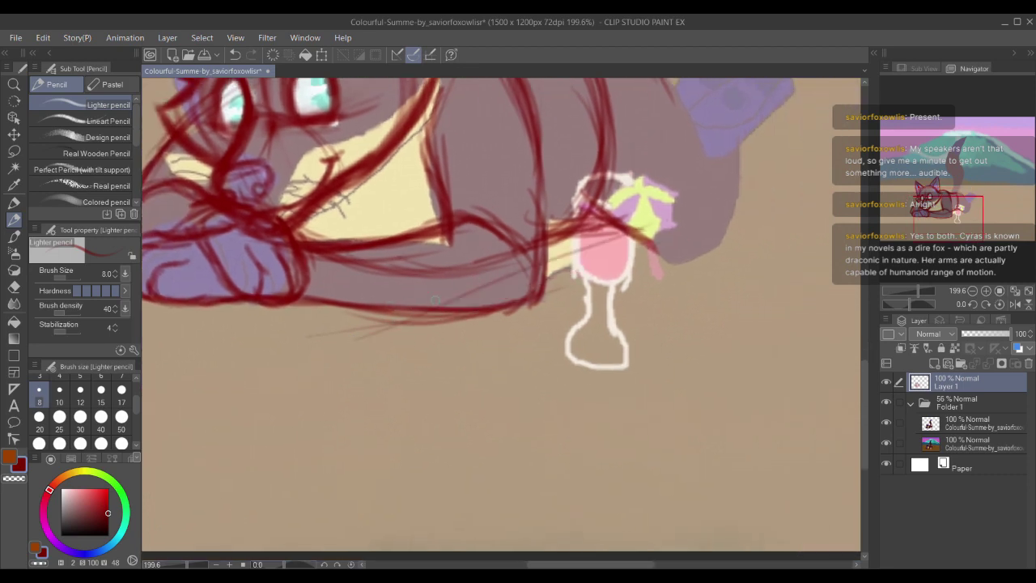
left_click_drag(471, 308, 704, 234)
left_click_drag(333, 354, 745, 230)
left_click_drag(505, 295, 625, 246)
left_click_drag(558, 274, 756, 218)
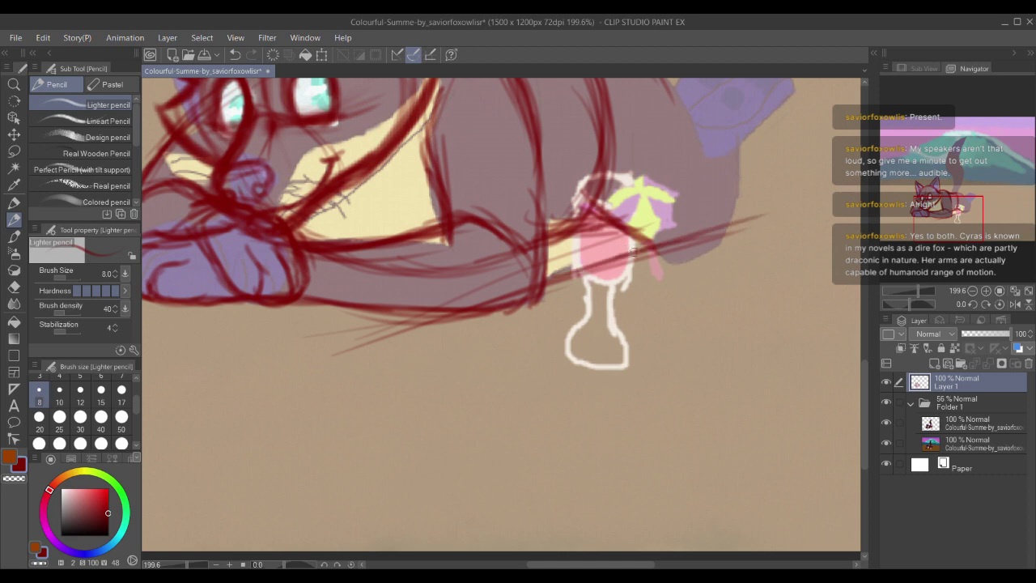
left_click_drag(622, 256, 751, 219)
left_click_drag(568, 273, 694, 241)
Step: Sketch the rear contour of the rump and thigh from the back down to the slanted ground guideline
mouse_move(615, 210)
left_mouse_down()
mouse_move(438, 357)
mouse_move(446, 381)
left_mouse_up()
left_click_drag(423, 225, 512, 294)
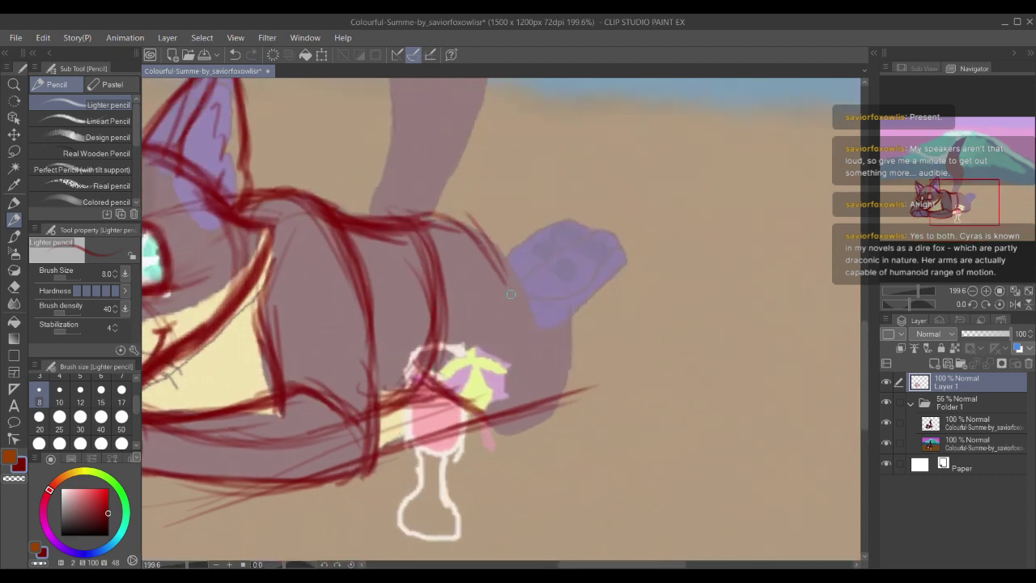
left_click_drag(469, 227, 519, 349)
left_click_drag(489, 257, 534, 381)
left_click_drag(500, 283, 544, 387)
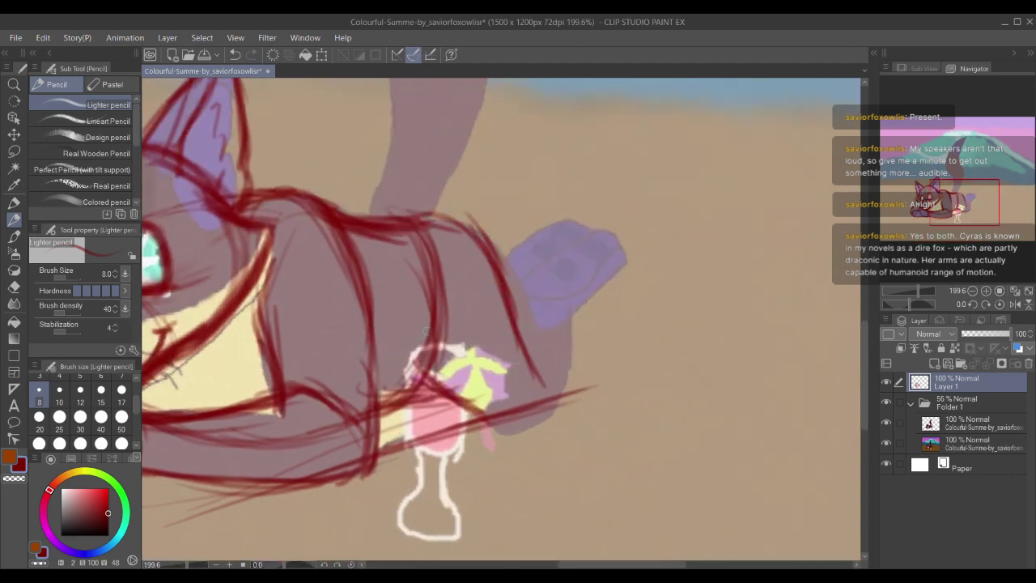
Step: Sketch the thigh's lower edge from the waist to the knee, and darken the back and rump contour
left_click_drag(416, 361, 505, 426)
left_click_drag(437, 420, 550, 385)
mouse_move(501, 272)
left_mouse_down()
mouse_move(544, 377)
mouse_move(434, 388)
left_mouse_up()
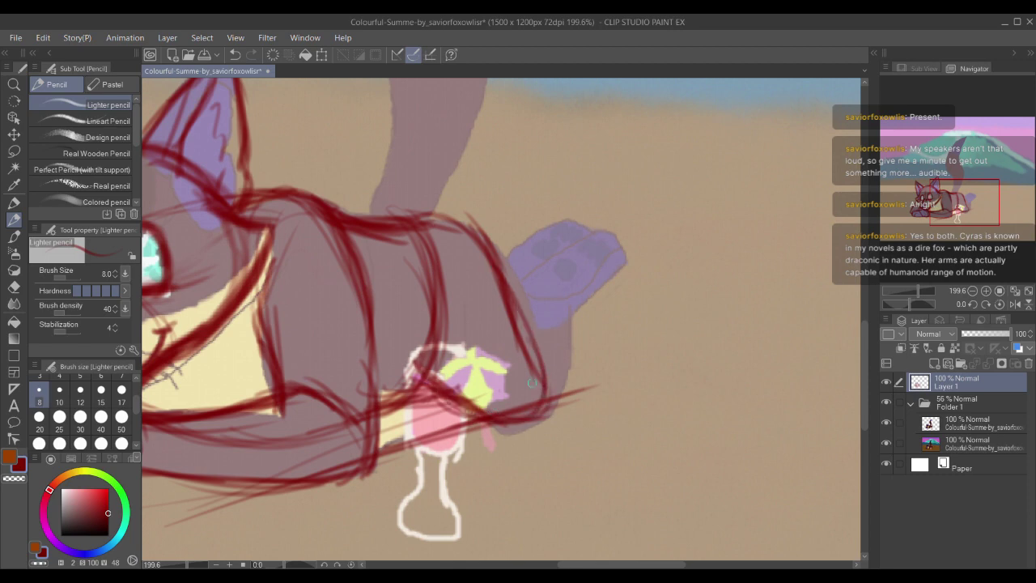
mouse_move(370, 220)
left_mouse_down()
mouse_move(440, 223)
mouse_move(534, 392)
left_mouse_up()
left_click_drag(514, 314, 557, 398)
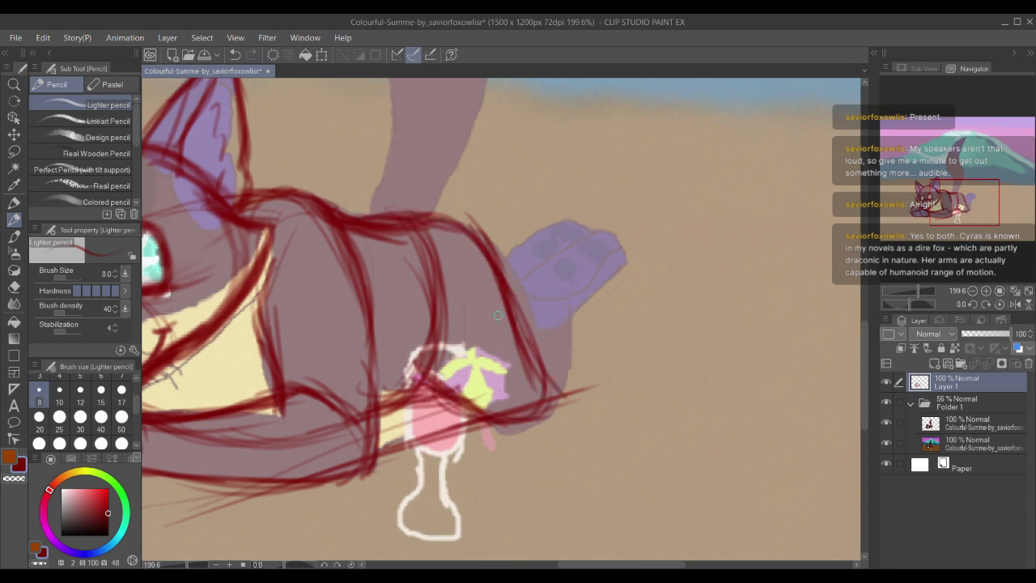
Step: Reinforce the thigh's underside and the corner where it meets the rump contour
mouse_move(441, 373)
left_mouse_down()
mouse_move(426, 312)
mouse_move(502, 364)
mouse_move(531, 358)
left_mouse_up()
left_click_drag(502, 267, 554, 346)
left_click_drag(438, 335, 541, 356)
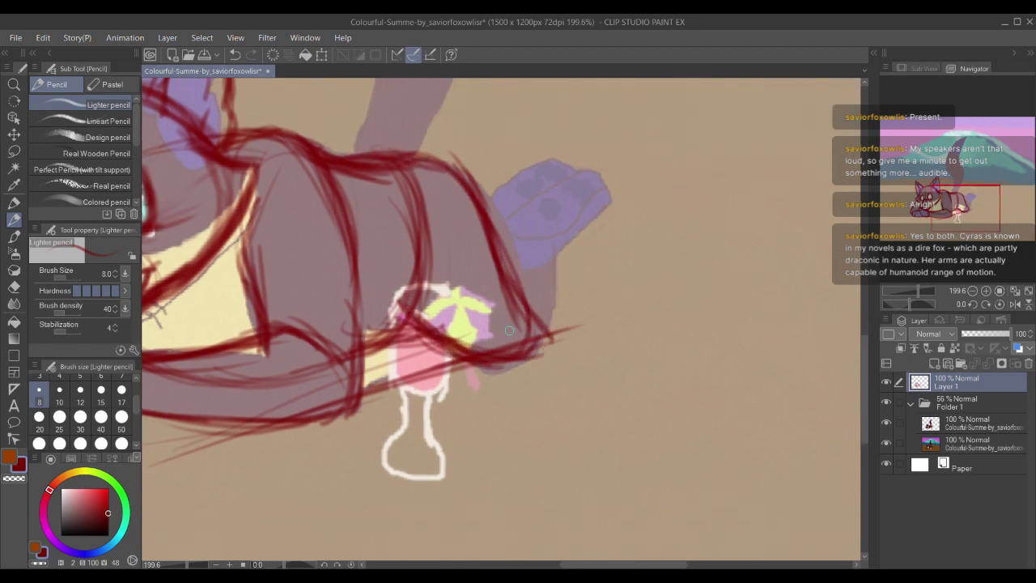
mouse_move(415, 317)
left_mouse_down()
mouse_move(518, 353)
mouse_move(541, 333)
left_mouse_up()
left_click_drag(457, 234, 445, 252)
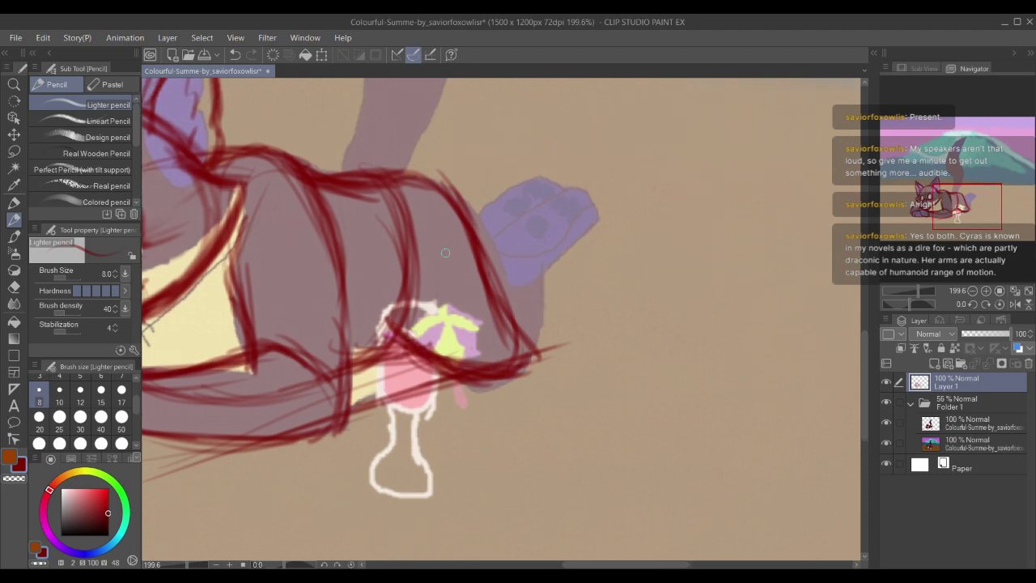
Step: Darken the rump contour and sketch the lower hind leg line from the thigh's end up towards the raised paw
left_click_drag(497, 292, 500, 259)
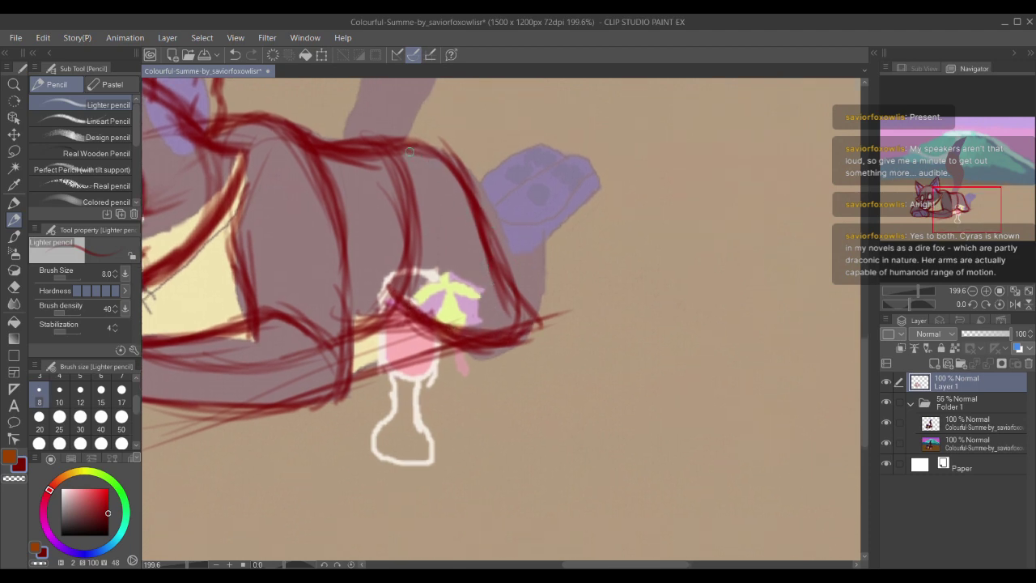
mouse_move(409, 151)
left_mouse_down()
mouse_move(483, 199)
mouse_move(537, 314)
mouse_move(524, 335)
left_mouse_up()
mouse_move(515, 243)
left_mouse_down()
mouse_move(499, 237)
mouse_move(516, 288)
left_mouse_up()
mouse_move(529, 367)
left_mouse_down()
mouse_move(538, 303)
mouse_move(529, 365)
mouse_move(545, 276)
left_mouse_up()
mouse_move(527, 361)
left_mouse_down()
mouse_move(552, 264)
mouse_move(527, 359)
mouse_move(551, 248)
left_mouse_up()
mouse_move(525, 267)
left_mouse_down()
mouse_move(613, 319)
mouse_move(605, 262)
left_mouse_up()
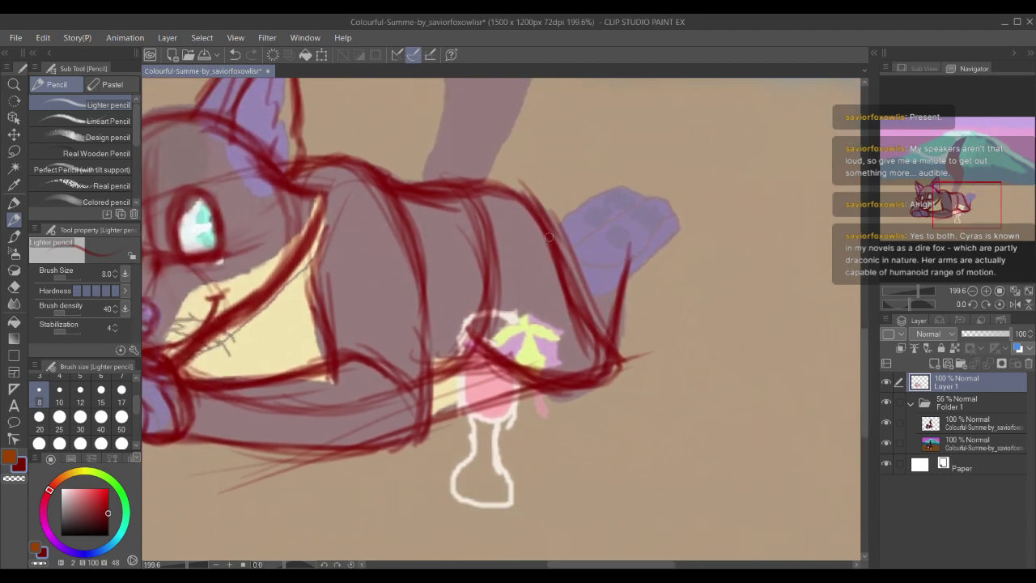
mouse_move(549, 237)
left_mouse_down()
mouse_move(611, 254)
mouse_move(619, 229)
left_mouse_up()
left_click_drag(554, 374, 553, 305)
left_click_drag(542, 264, 617, 293)
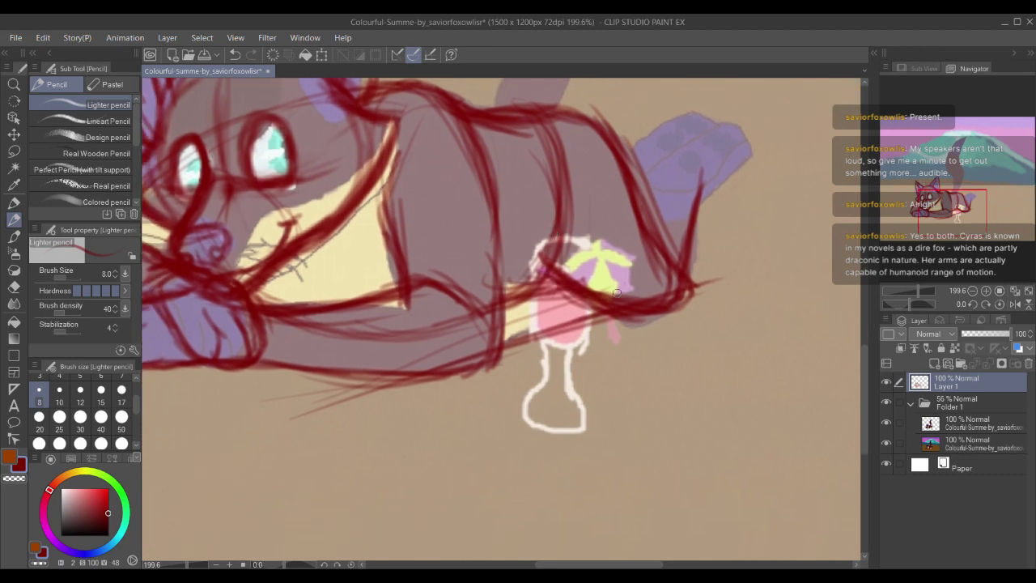
Step: Try sketching the lower hind leg lines between the rump contour and the raised paw
key("ctrl+z")
key("ctrl+z")
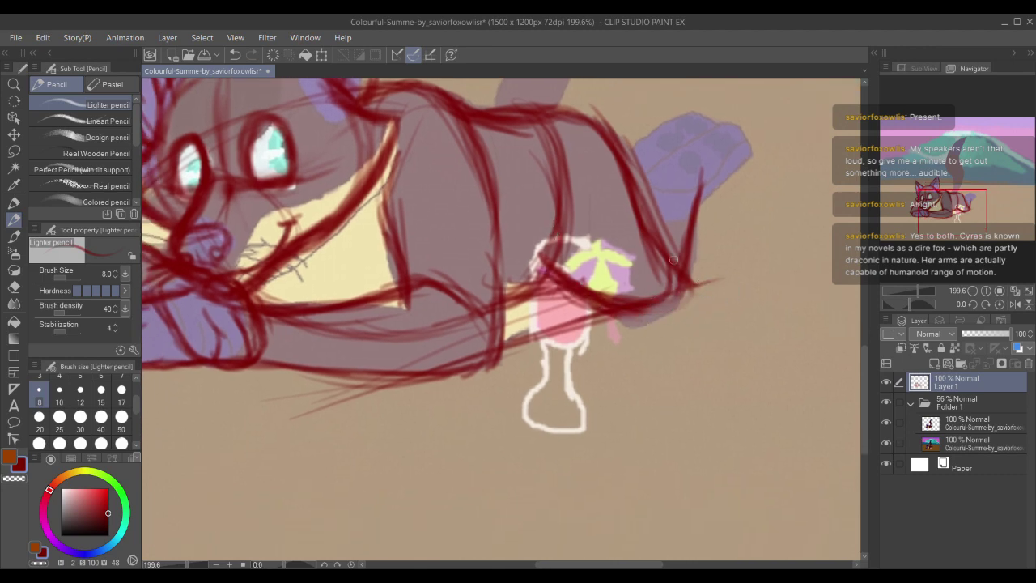
scroll(534, 268, "up", 4)
scroll(534, 268, "right", 5)
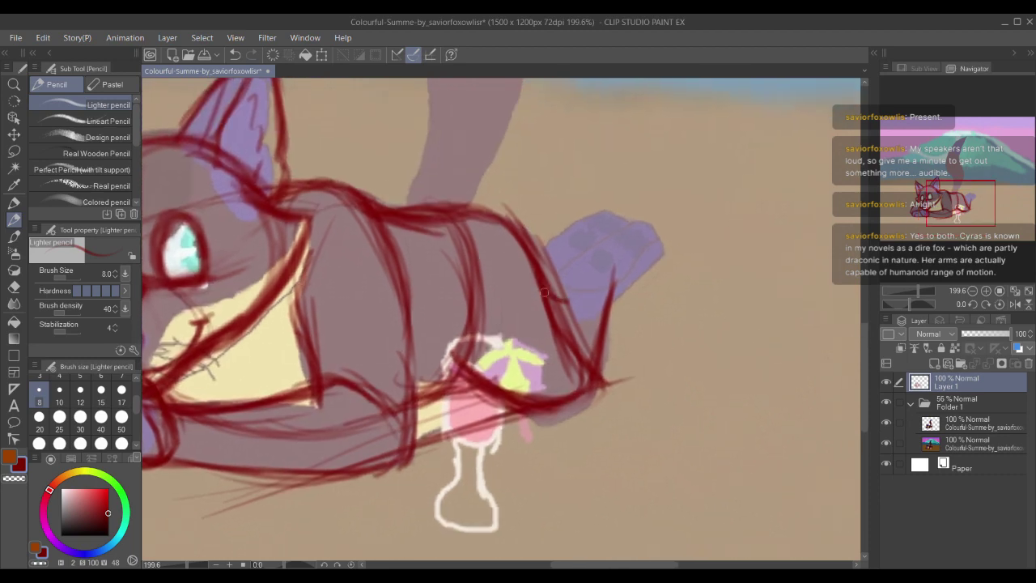
mouse_move(546, 298)
left_mouse_down()
mouse_move(575, 323)
mouse_move(577, 279)
mouse_move(566, 305)
left_mouse_up()
left_click_drag(542, 267, 519, 226)
mouse_move(573, 345)
left_mouse_down()
mouse_move(580, 285)
mouse_move(567, 221)
left_mouse_up()
left_click_drag(568, 223, 591, 361)
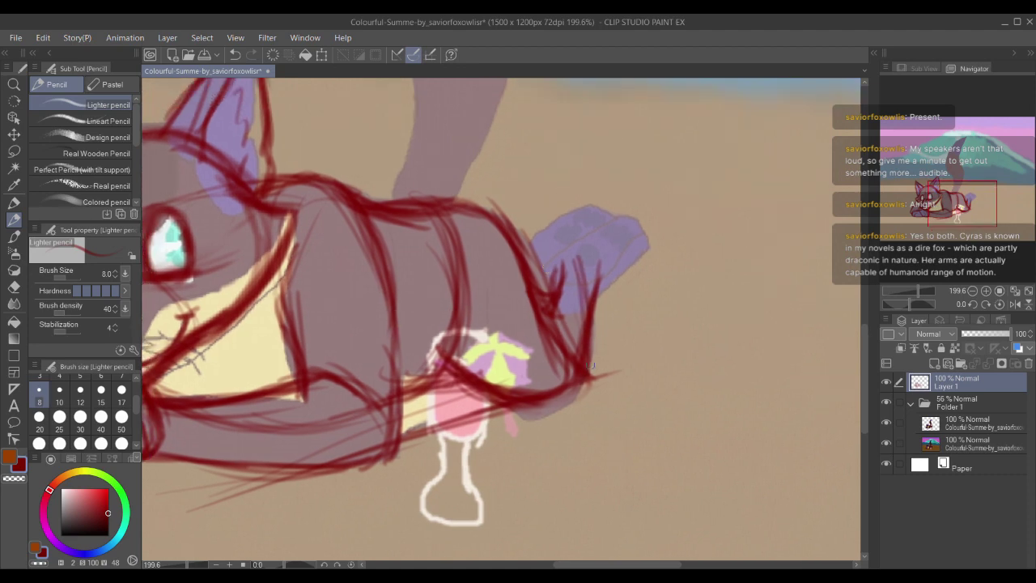
Step: Undo the lower hind leg lines behind the rump and darken the rump contour
key("ctrl+z")
key("ctrl+z")
key("ctrl+z")
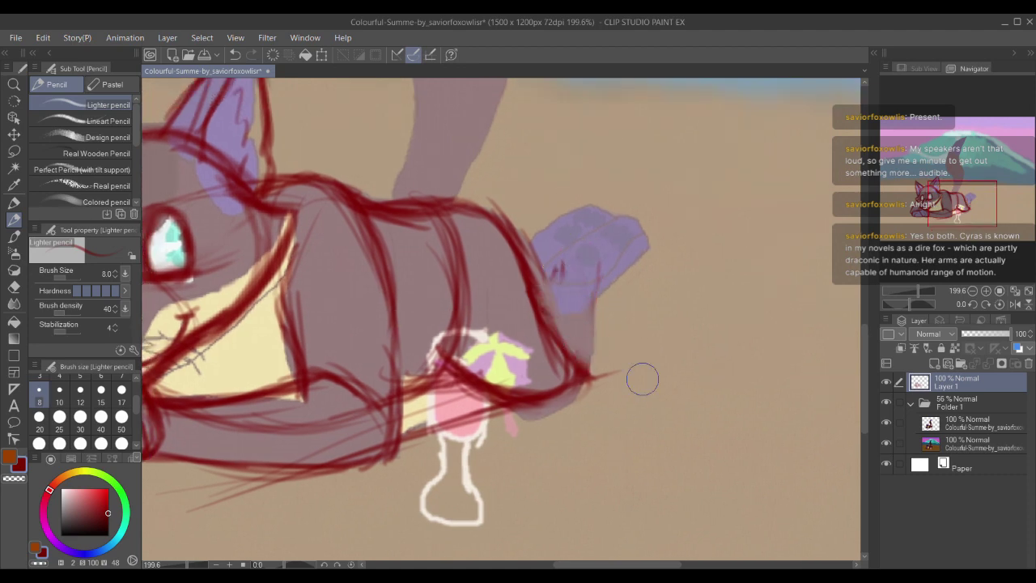
left_click_drag(513, 241, 549, 329)
mouse_move(440, 309)
left_mouse_down()
mouse_move(548, 254)
mouse_move(469, 302)
left_mouse_up()
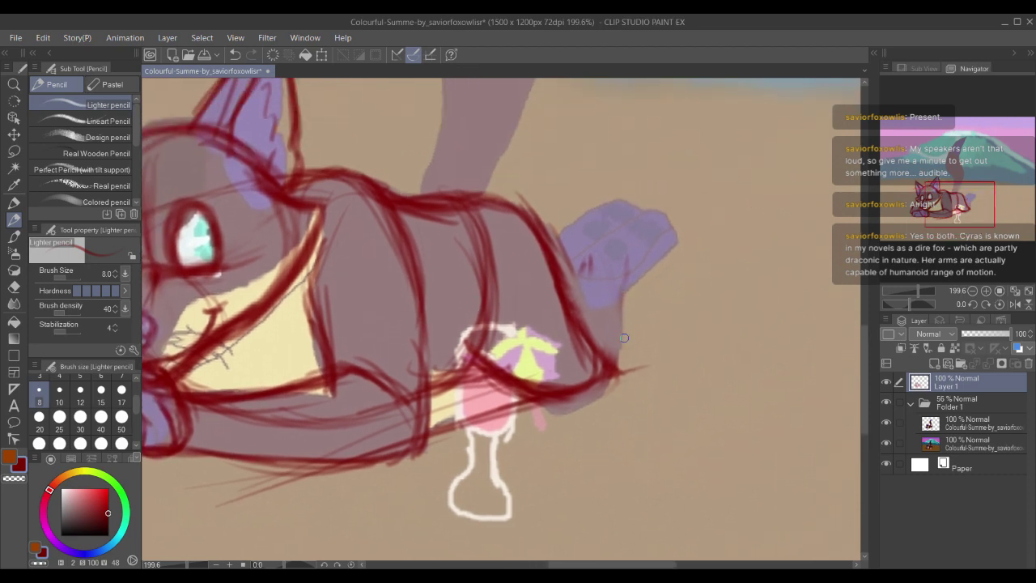
Step: Sketch the lower hind leg rising from the knee corner, with the upper and lower edges of the raised foot
mouse_move(603, 360)
left_mouse_down()
mouse_move(607, 313)
mouse_move(585, 258)
mouse_move(609, 212)
left_mouse_up()
left_click_drag(550, 243, 624, 194)
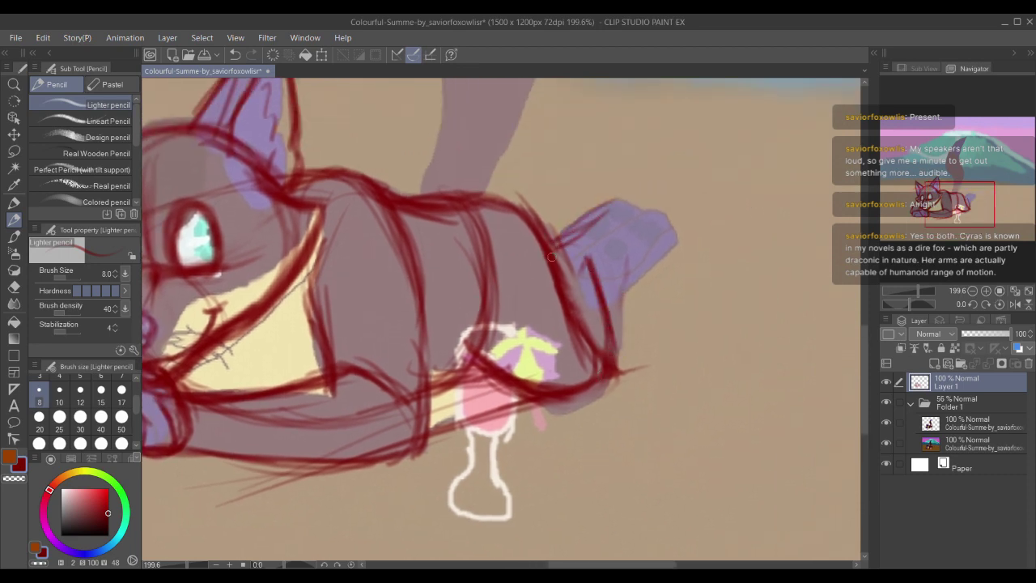
mouse_move(601, 241)
left_mouse_down()
mouse_move(590, 288)
mouse_move(596, 275)
left_mouse_up()
left_click_drag(548, 239, 626, 191)
left_click_drag(556, 242, 623, 192)
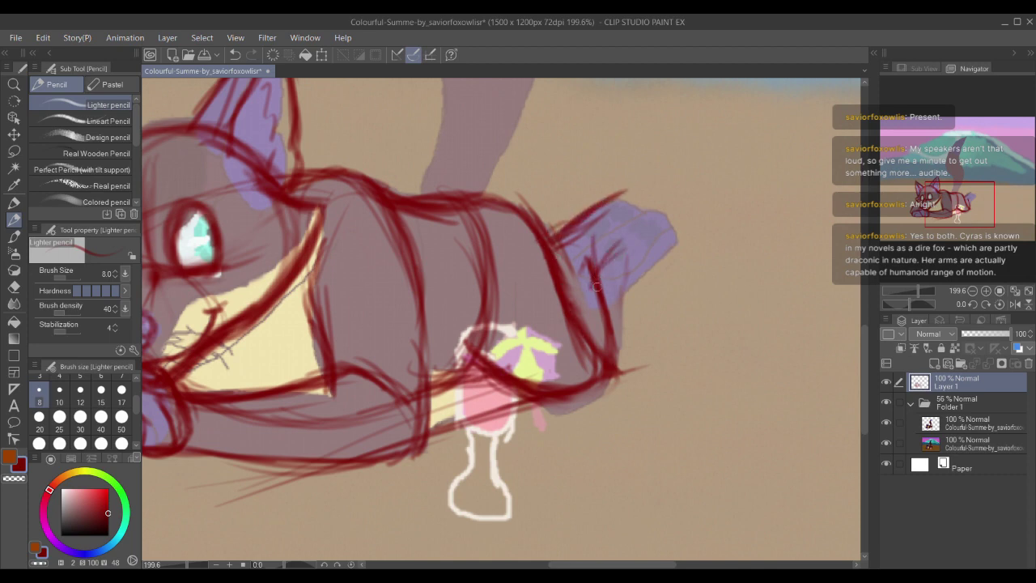
mouse_move(594, 283)
left_mouse_down()
mouse_move(616, 248)
mouse_move(645, 230)
left_mouse_up()
left_click_drag(555, 246, 626, 196)
mouse_move(575, 236)
left_mouse_down()
mouse_move(631, 183)
mouse_move(590, 199)
mouse_move(600, 199)
left_mouse_up()
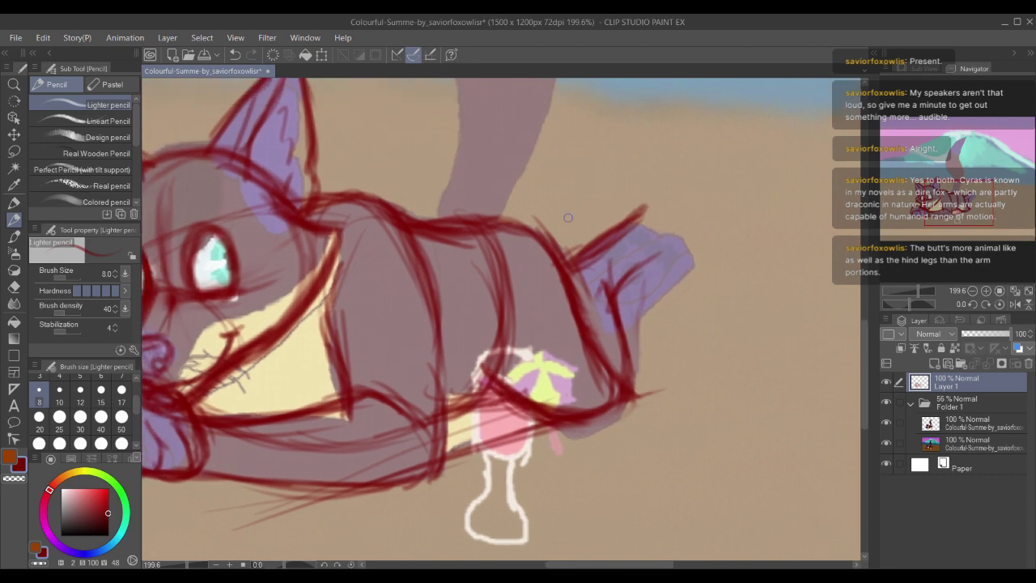
Step: Extend the raised hind foot into a long, slanted shape closed by a rounded paw end
left_click_drag(540, 233, 604, 363)
mouse_move(484, 232)
left_mouse_down()
mouse_move(547, 253)
mouse_move(532, 233)
mouse_move(623, 167)
left_mouse_up()
left_click_drag(569, 188, 639, 186)
mouse_move(552, 270)
left_mouse_down()
mouse_move(632, 227)
mouse_move(651, 181)
left_mouse_up()
mouse_move(577, 185)
left_mouse_down()
mouse_move(636, 175)
mouse_move(563, 276)
mouse_move(568, 366)
mouse_move(534, 372)
mouse_move(567, 320)
mouse_move(505, 243)
mouse_move(584, 185)
mouse_move(635, 167)
mouse_move(559, 260)
mouse_move(628, 215)
mouse_move(566, 223)
mouse_move(627, 225)
mouse_move(619, 187)
mouse_move(618, 199)
left_mouse_up()
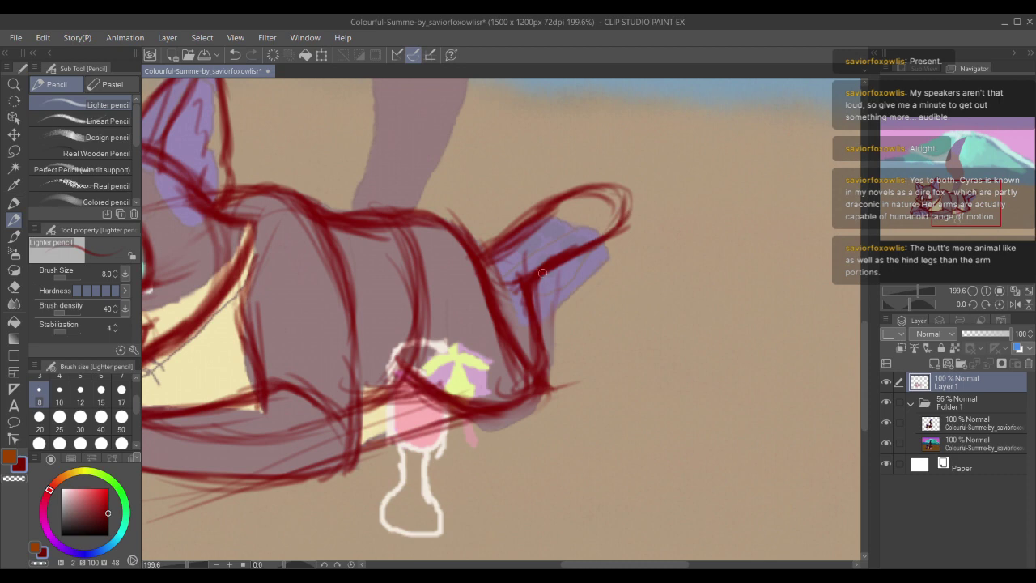
Step: Darken the raised foot's heel and outline, and sketch toe and pad shapes inside the paw end
mouse_move(542, 273)
left_mouse_down()
mouse_move(539, 368)
mouse_move(538, 319)
left_mouse_up()
mouse_move(510, 209)
left_mouse_down()
mouse_move(493, 199)
mouse_move(573, 174)
left_mouse_up()
left_click_drag(529, 189, 595, 168)
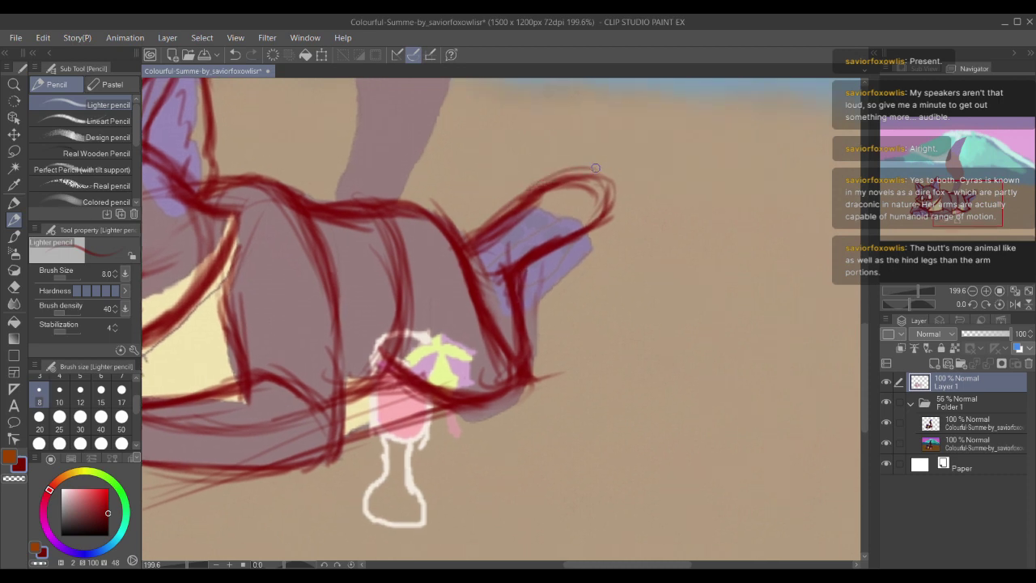
mouse_move(521, 200)
left_mouse_down()
mouse_move(558, 228)
mouse_move(628, 194)
left_mouse_up()
left_click_drag(553, 243, 574, 239)
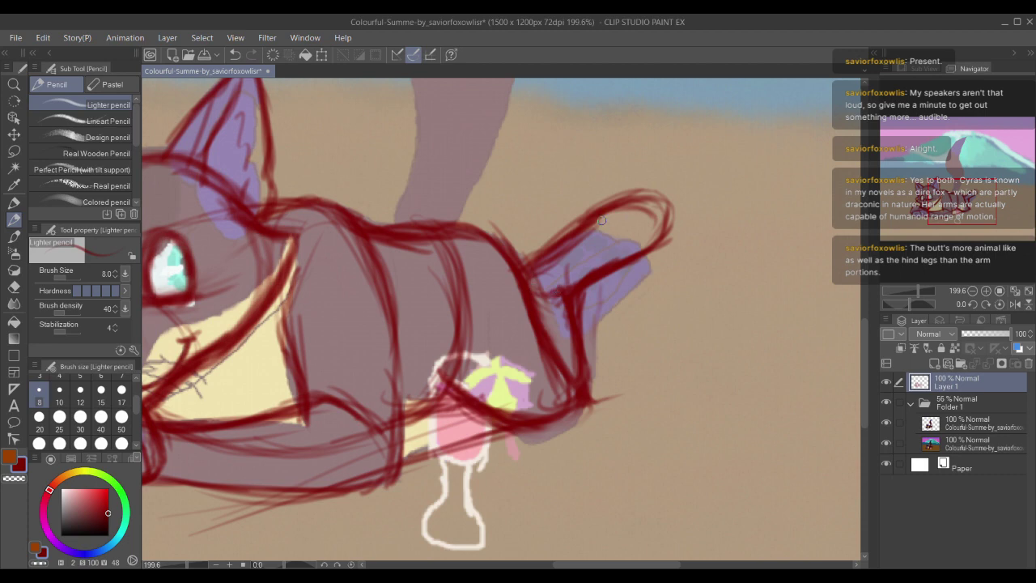
mouse_move(588, 226)
left_mouse_down()
mouse_move(603, 240)
mouse_move(644, 234)
left_mouse_up()
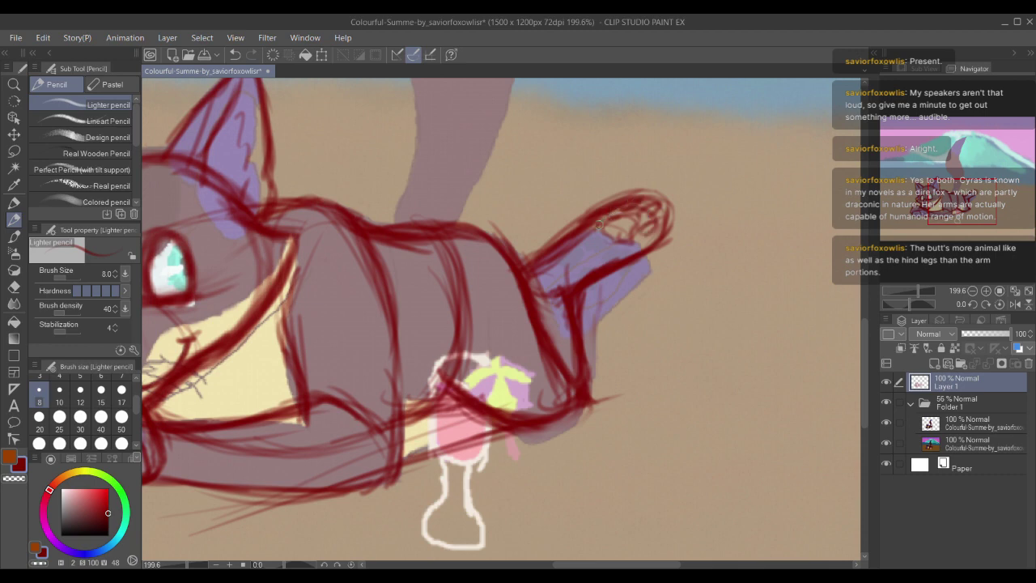
Step: Try sketching the second raised hind foot behind the first one
left_click_drag(513, 247, 588, 200)
mouse_move(519, 231)
left_mouse_down()
mouse_move(590, 192)
mouse_move(504, 219)
mouse_move(575, 184)
mouse_move(517, 209)
mouse_move(563, 162)
mouse_move(599, 174)
mouse_move(573, 159)
mouse_move(504, 213)
mouse_move(584, 152)
mouse_move(618, 162)
mouse_move(584, 145)
mouse_move(525, 196)
left_mouse_up()
key("ctrl+z")
key("ctrl+z")
key("ctrl+z")
key("ctrl+z")
key("ctrl+z")
key("ctrl+z")
key("ctrl+z")
Step: Sketch the second raised hind foot with its paw pad behind the first, and refine the near paw's toes
mouse_move(573, 171)
left_mouse_down()
mouse_move(621, 159)
mouse_move(566, 155)
left_mouse_up()
mouse_move(516, 228)
left_mouse_down()
mouse_move(556, 162)
mouse_move(595, 150)
left_mouse_up()
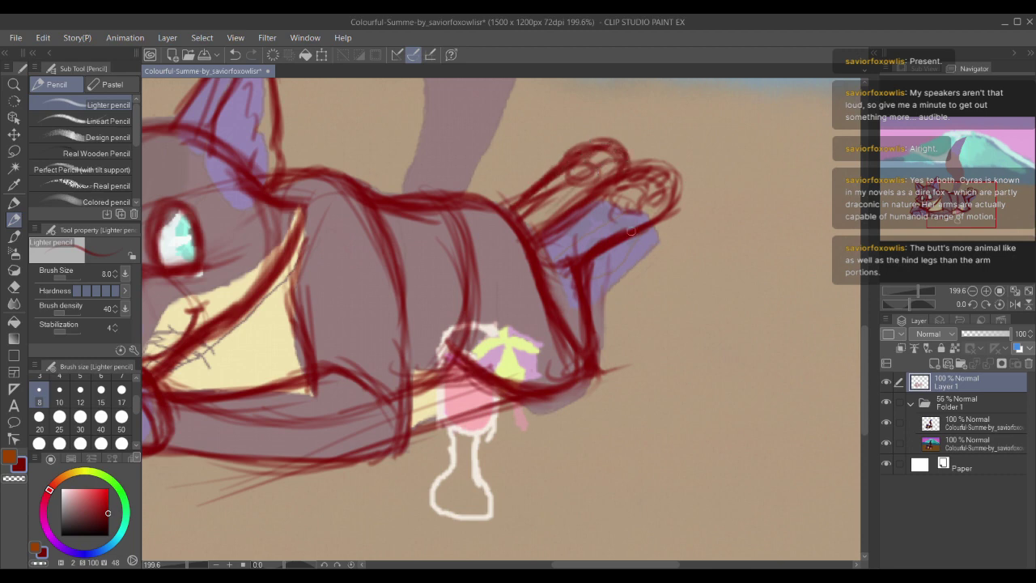
left_click_drag(666, 214, 645, 198)
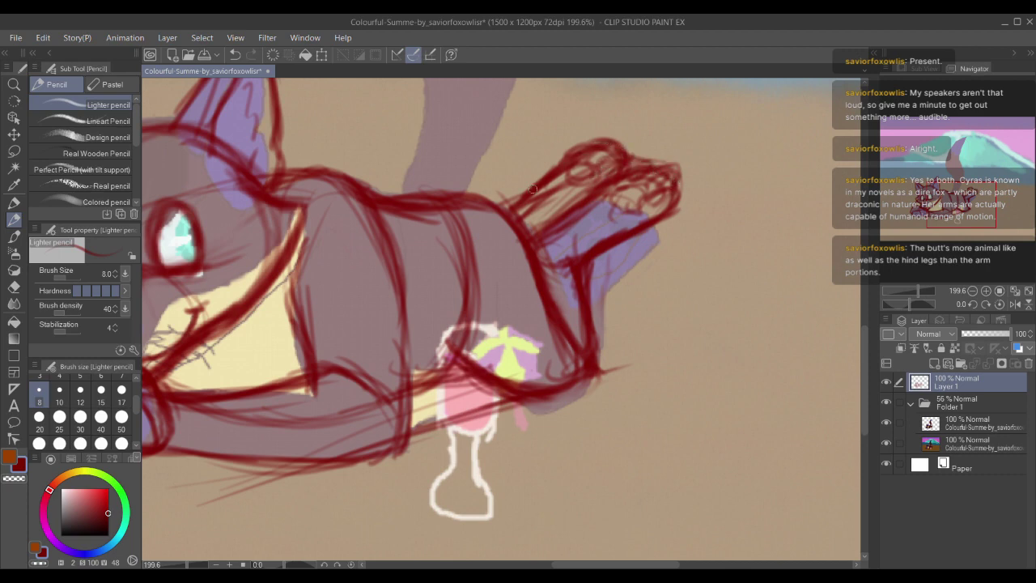
Step: Darken the belly line between the foreleg and thigh, and reinforce the back contour
left_click_drag(356, 190, 456, 240)
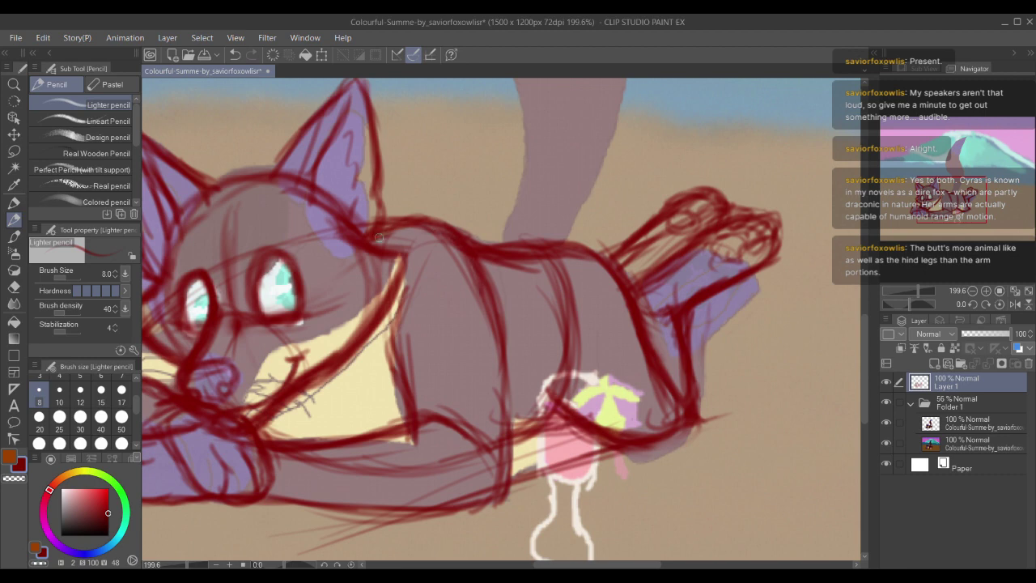
scroll(501, 324, "down", 3)
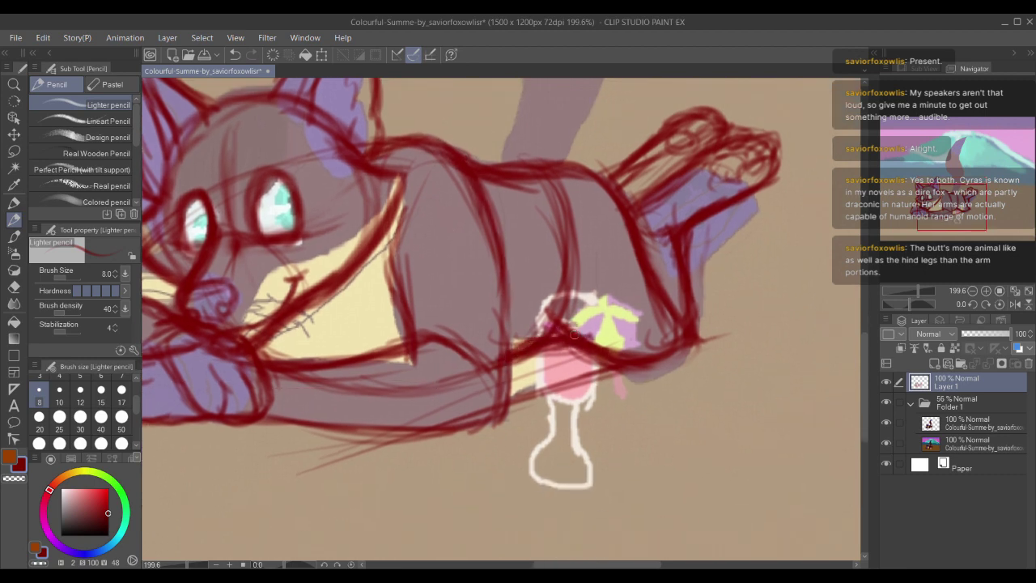
scroll(498, 226, "up", 3)
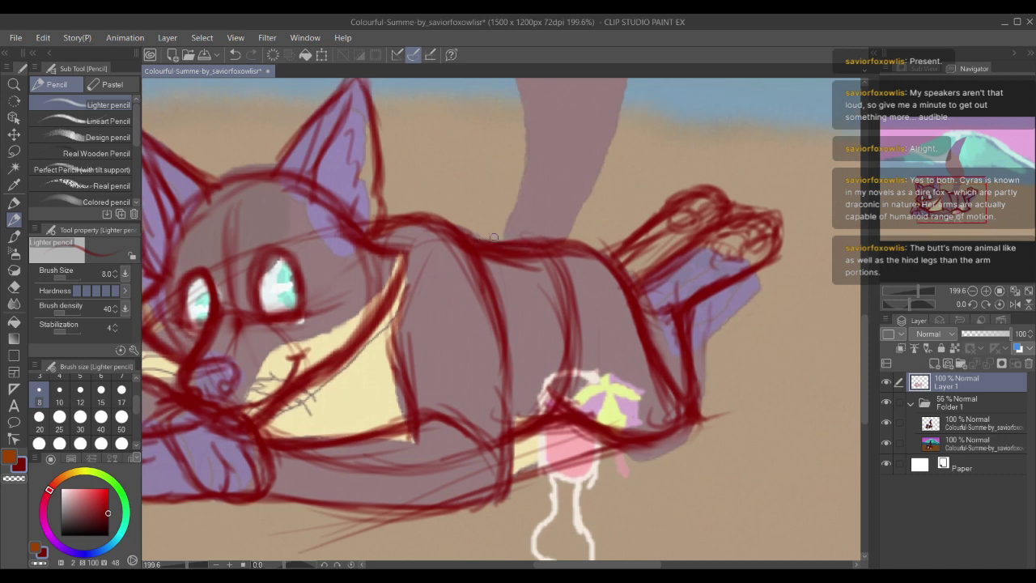
left_click_drag(494, 237, 548, 275)
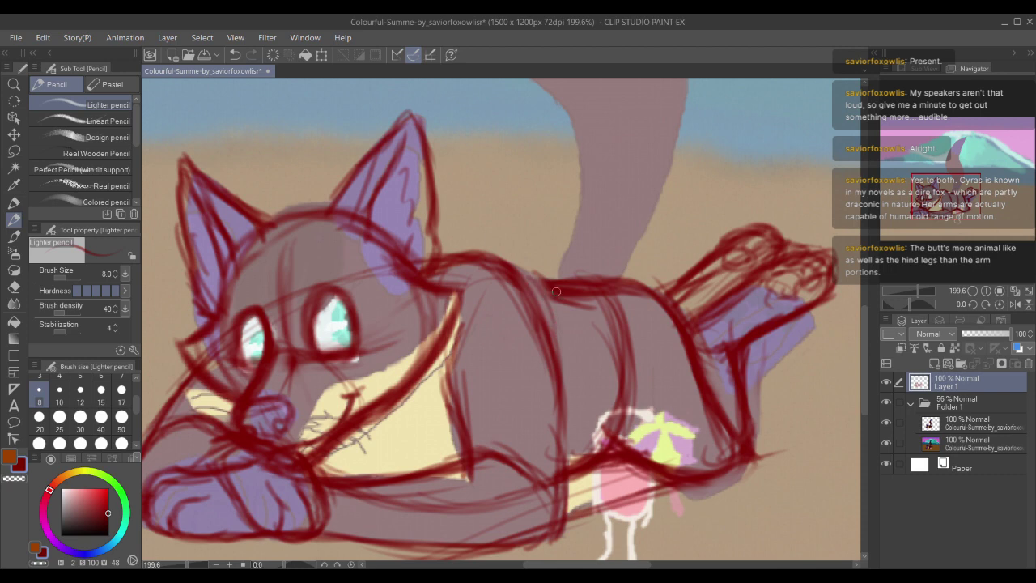
left_click_drag(593, 275, 556, 257)
left_click_drag(478, 249, 518, 327)
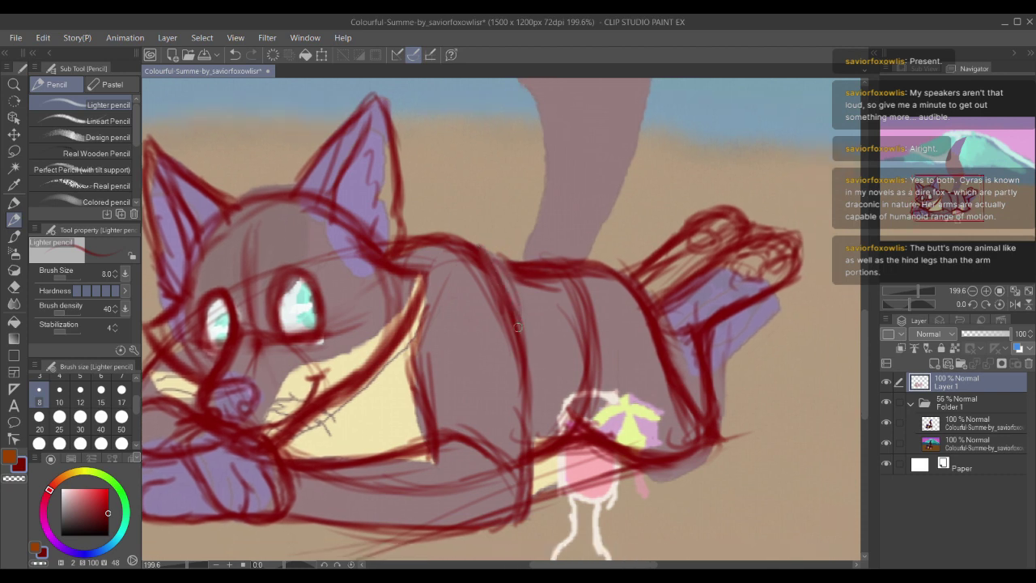
Step: Sketch the tail's head-side contour as an S-curve from the back up to the bent tip
scroll(530, 266, "down", 5)
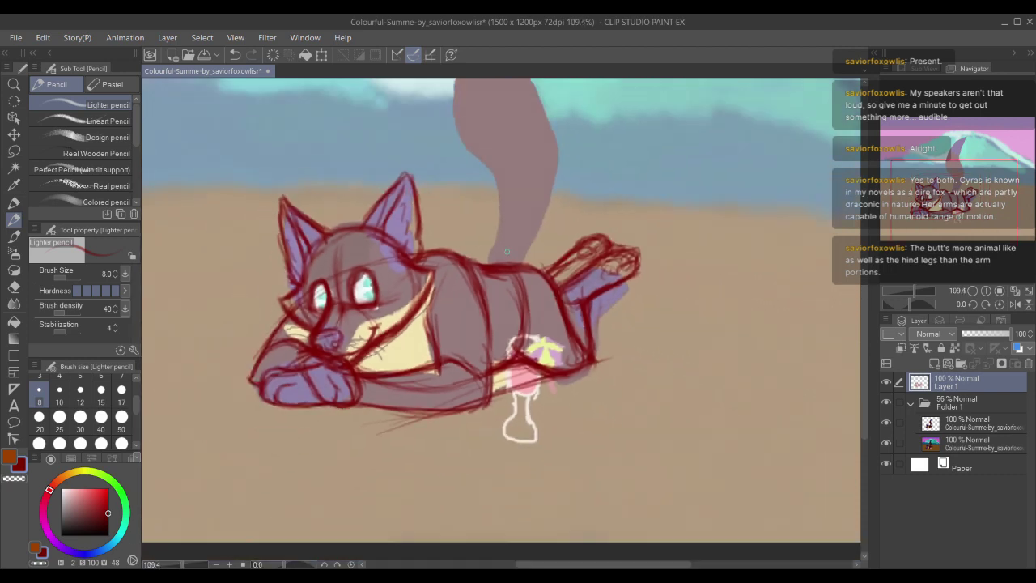
scroll(507, 299, "up", 5)
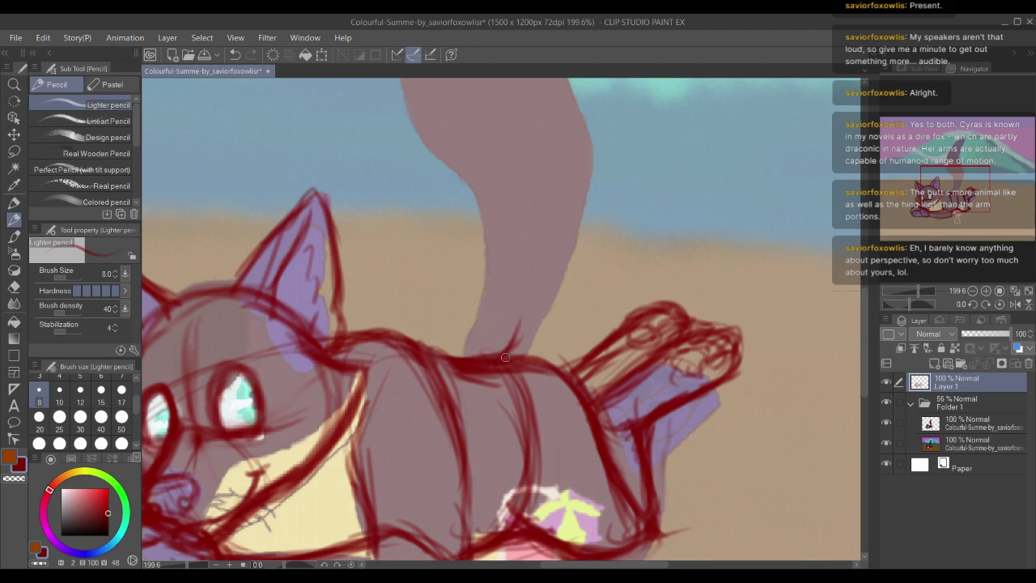
mouse_move(505, 357)
left_mouse_down()
mouse_move(526, 298)
mouse_move(462, 277)
left_mouse_up()
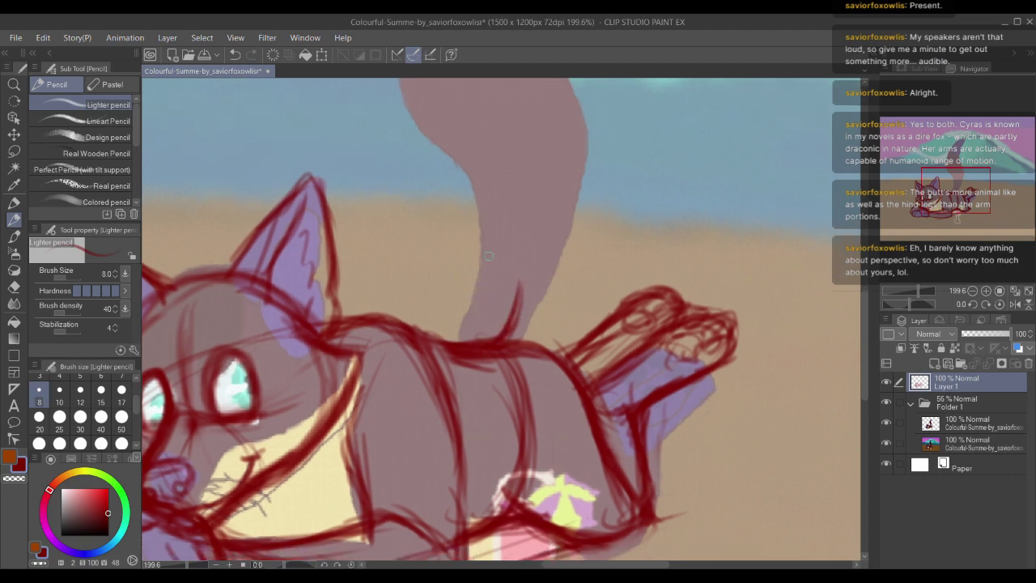
left_click_drag(495, 285, 497, 316)
mouse_move(487, 367)
left_mouse_down()
mouse_move(466, 420)
mouse_move(499, 312)
mouse_move(471, 276)
mouse_move(416, 239)
left_mouse_up()
left_click_drag(430, 290, 482, 387)
mouse_move(551, 379)
left_mouse_down()
mouse_move(537, 372)
mouse_move(588, 471)
left_mouse_up()
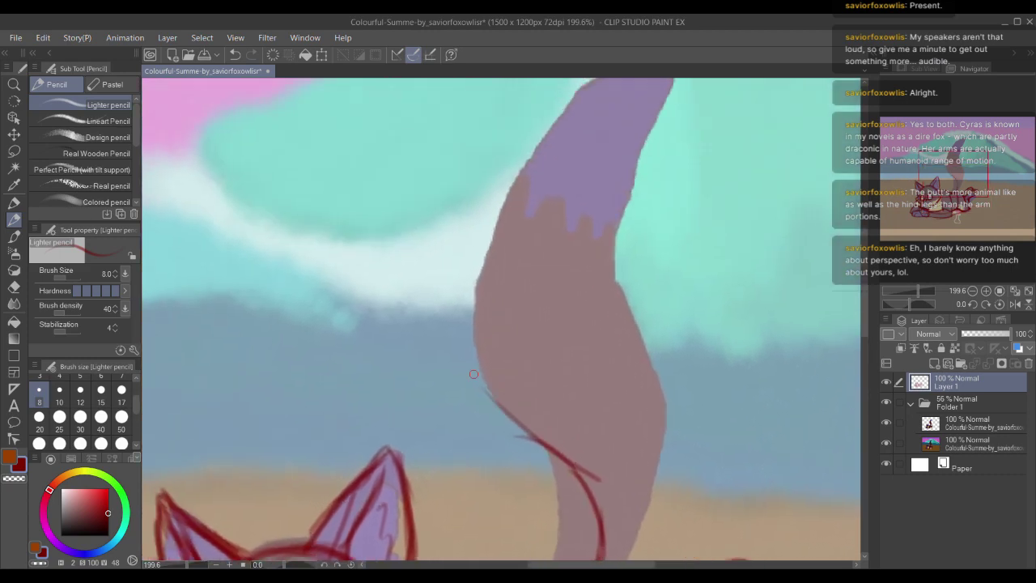
mouse_move(526, 437)
left_mouse_down()
mouse_move(466, 243)
mouse_move(603, 144)
left_mouse_up()
left_click_drag(504, 204, 647, 141)
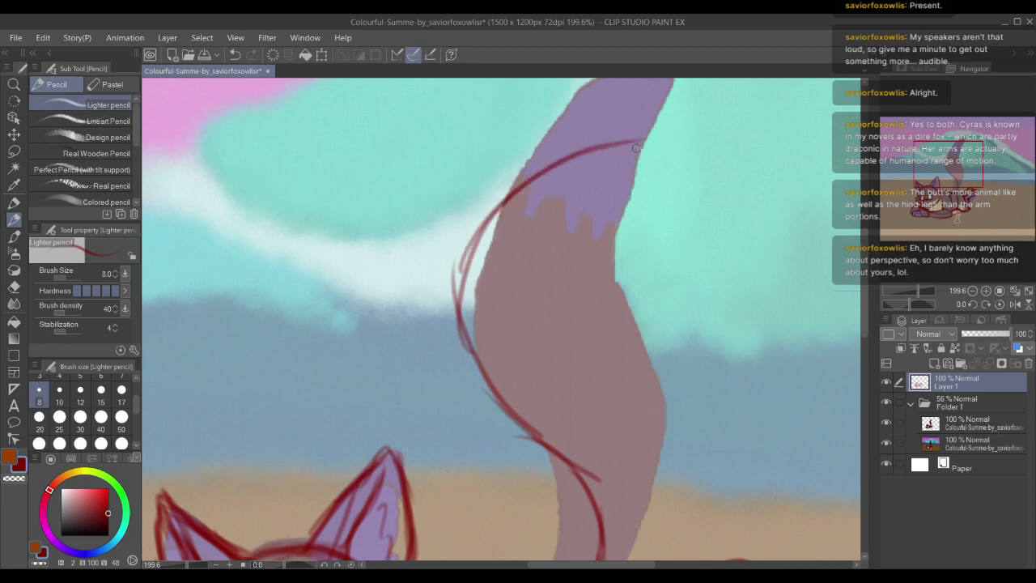
Step: Sketch the lower part of the tail's rear contour, bulging outward from the rump
left_click_drag(568, 405, 493, 272)
left_click_drag(522, 411, 480, 289)
left_click_drag(511, 375, 547, 330)
left_click_drag(510, 373, 551, 325)
mouse_move(463, 351)
left_mouse_down()
mouse_move(483, 387)
mouse_move(502, 326)
left_mouse_up()
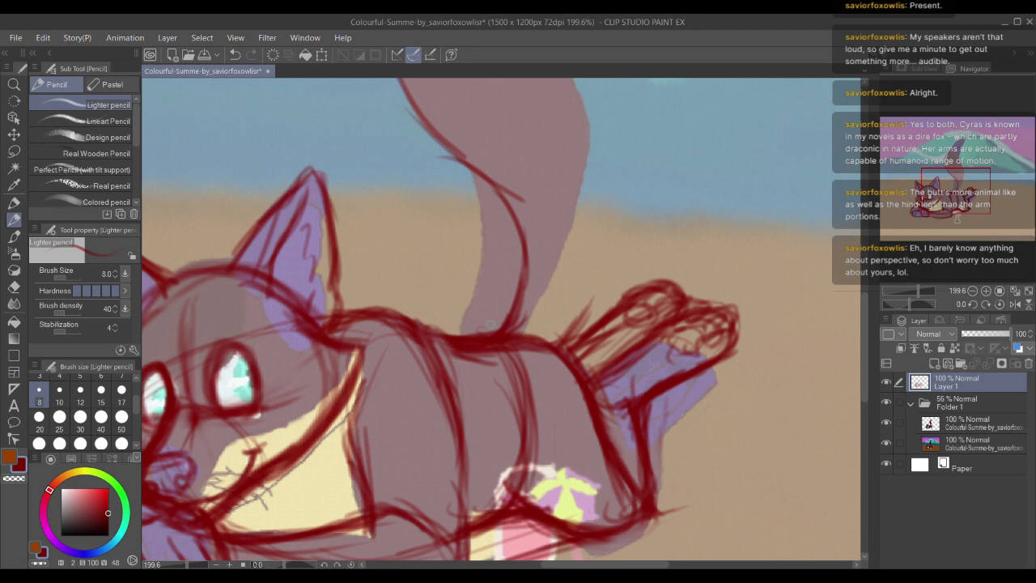
scroll(579, 319, "up", 3)
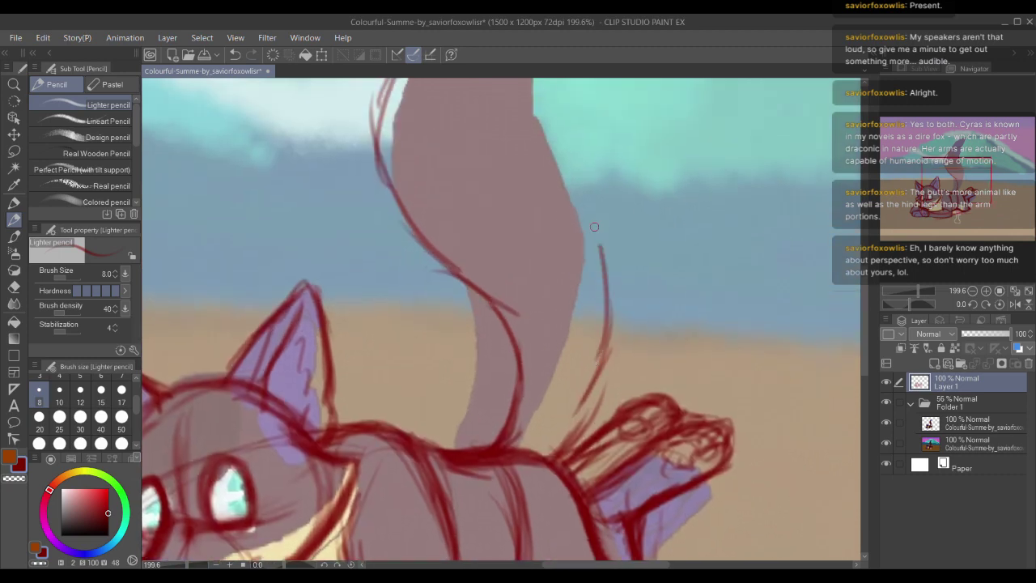
scroll(585, 295, "up", 2)
Step: Continue the tail's rear contour upward through its inward curve to meet the tip
left_click_drag(628, 400, 588, 282)
left_click_drag(620, 343, 551, 252)
mouse_move(588, 281)
left_mouse_down()
mouse_move(604, 335)
mouse_move(572, 266)
left_mouse_up()
left_click_drag(583, 319, 573, 267)
scroll(577, 259, "up", 2)
mouse_move(425, 450)
left_mouse_down()
mouse_move(518, 235)
mouse_move(633, 218)
mouse_move(563, 328)
left_mouse_up()
left_click_drag(601, 238, 559, 408)
scroll(559, 405, "down", 3)
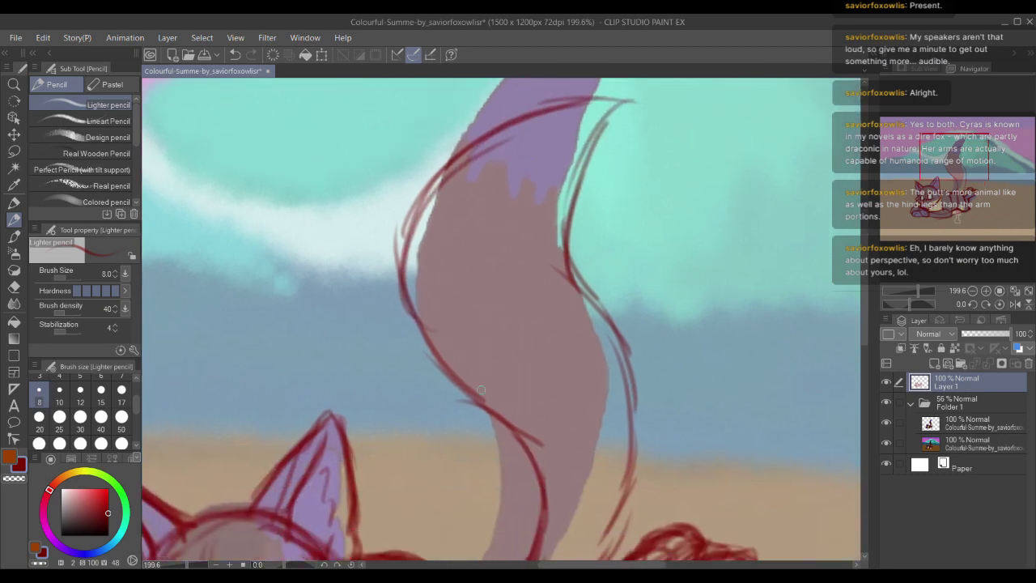
Step: Reinforce the tail's head-side contour from the base to the tip with overlapping strokes
left_click_drag(486, 425, 484, 246)
left_click_drag(543, 314, 534, 416)
left_click_drag(545, 352, 536, 413)
mouse_move(469, 230)
left_mouse_down()
mouse_move(489, 351)
mouse_move(560, 471)
left_mouse_up()
mouse_move(540, 372)
left_mouse_down()
mouse_move(568, 428)
mouse_move(595, 452)
mouse_move(478, 333)
left_mouse_up()
left_click_drag(524, 402, 530, 241)
mouse_move(484, 293)
left_mouse_down()
mouse_move(604, 156)
mouse_move(680, 133)
left_mouse_up()
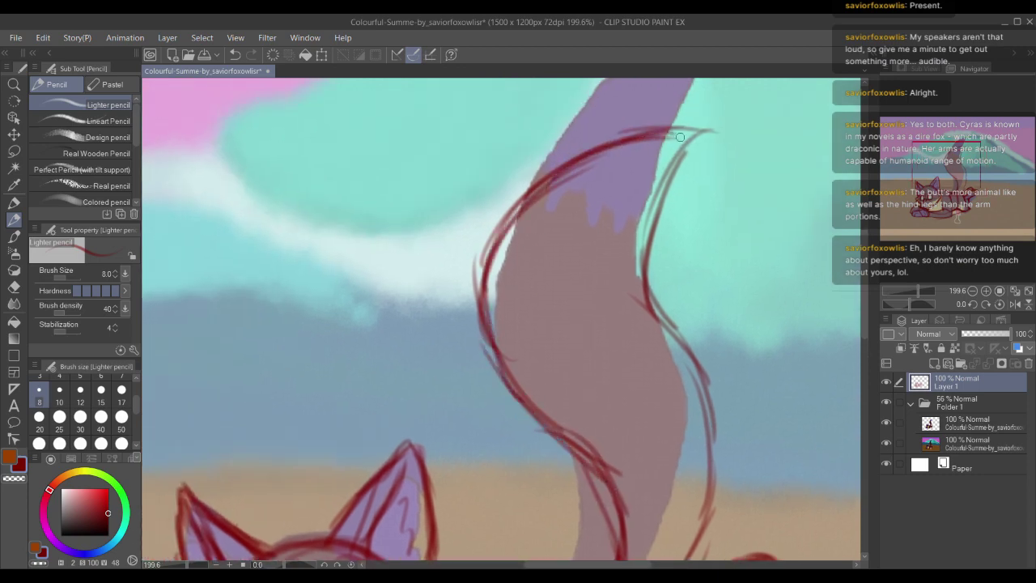
Step: Darken the tail tip and the inward curve of its rear contour
scroll(671, 138, "up", 3)
left_click_drag(632, 177, 665, 185)
left_click_drag(666, 182, 617, 343)
mouse_move(627, 265)
left_mouse_down()
mouse_move(616, 153)
mouse_move(670, 385)
left_mouse_up()
left_click_drag(575, 283, 571, 280)
scroll(571, 280, "down", 2)
Step: Redraw the lower stretch of the tail's rear contour down towards the rump, undoing the previous stroke
mouse_move(669, 254)
left_mouse_down()
mouse_move(671, 294)
mouse_move(629, 424)
left_mouse_up()
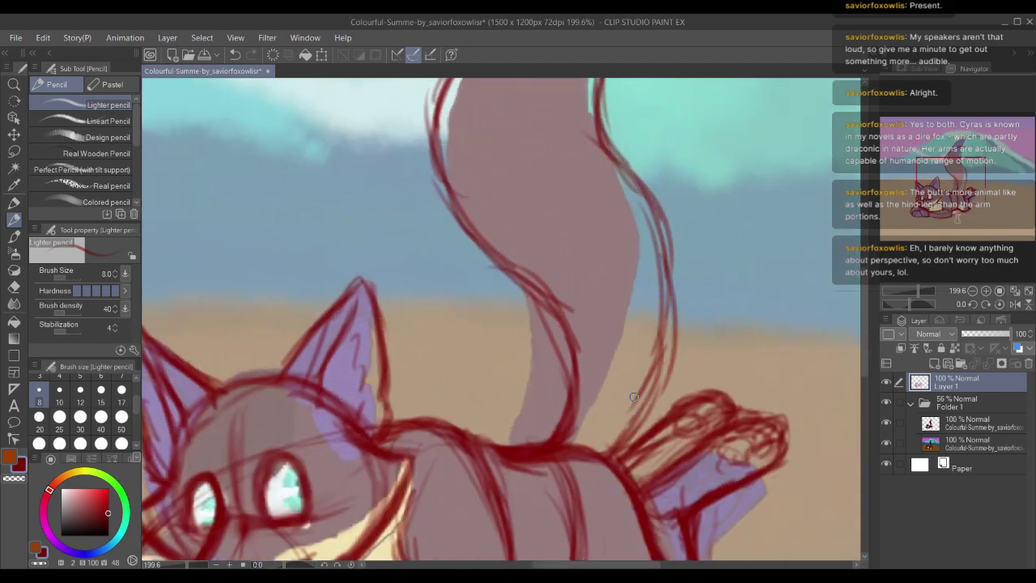
scroll(620, 243, "down", 1)
key("ctrl+z")
left_click_drag(670, 239, 649, 331)
left_click_drag(670, 288, 652, 373)
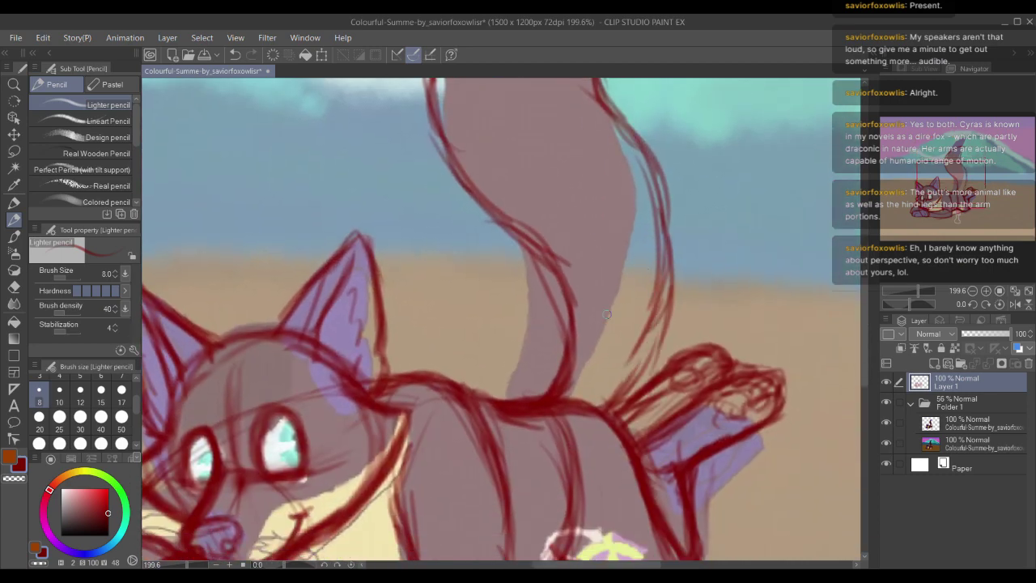
left_click_drag(558, 203, 570, 459)
Step: Examine the redrawn tail's curve and proportions against the original tail and the body
scroll(550, 280, "down", 3)
scroll(550, 280, "down", 1)
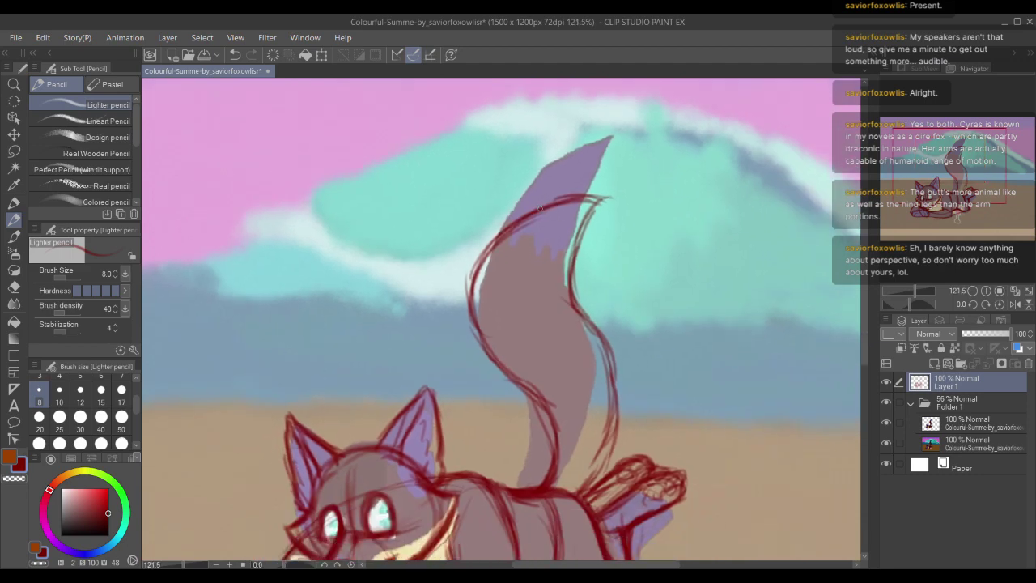
mouse_move(589, 198)
left_mouse_down()
mouse_move(595, 328)
mouse_move(606, 338)
left_mouse_up()
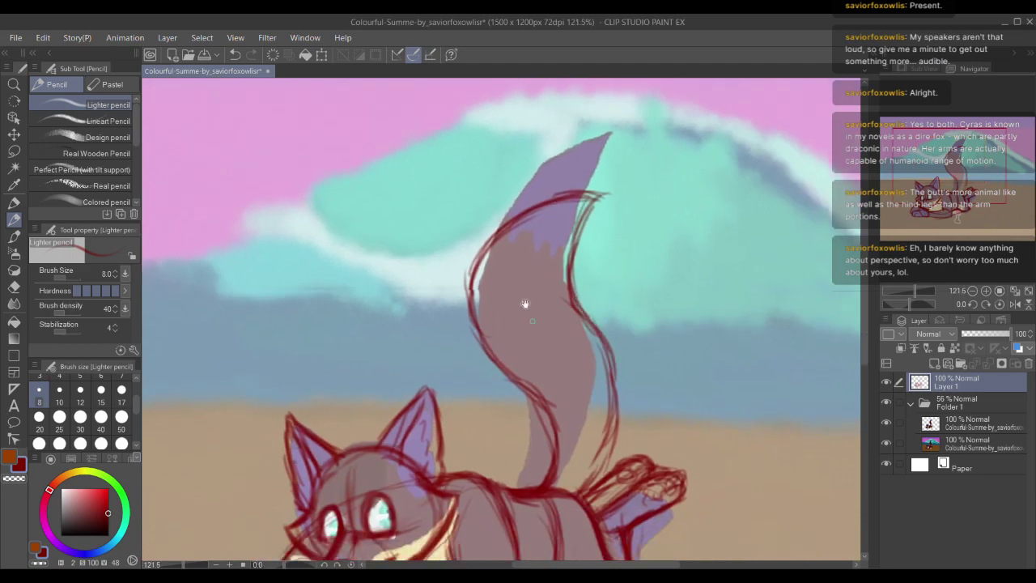
scroll(525, 300, "up", 2)
scroll(507, 345, "down", 3)
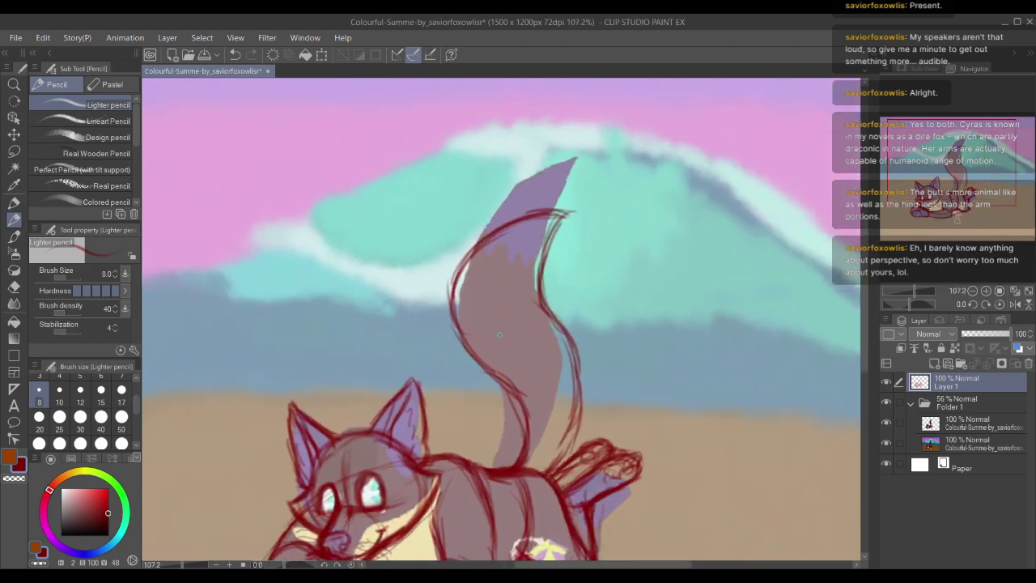
scroll(581, 199, "up", 3)
mouse_move(592, 206)
left_mouse_down()
mouse_move(557, 274)
mouse_move(579, 356)
left_mouse_up()
scroll(580, 356, "down", 5)
scroll(581, 354, "up", 4)
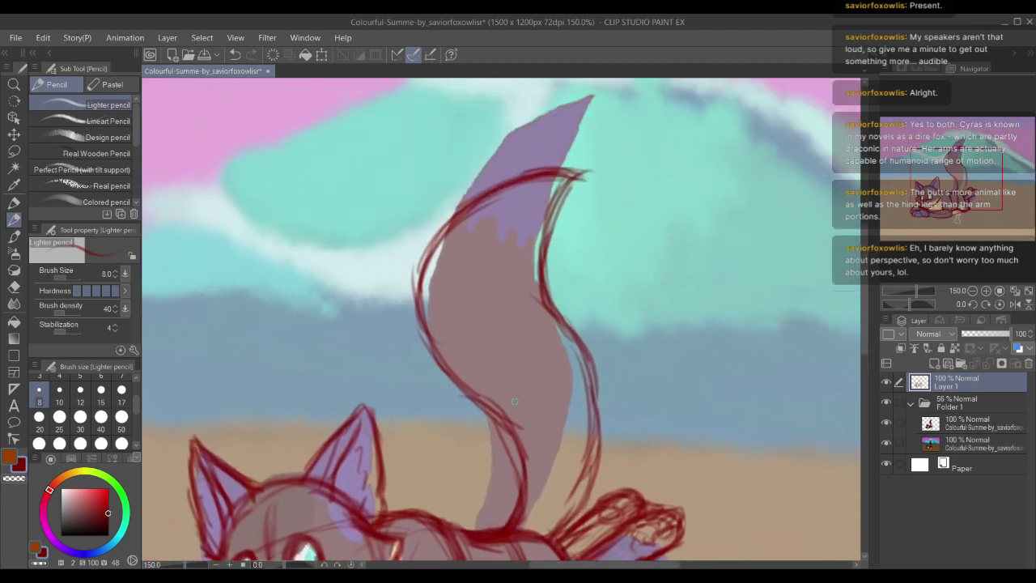
scroll(513, 225, "down", 3)
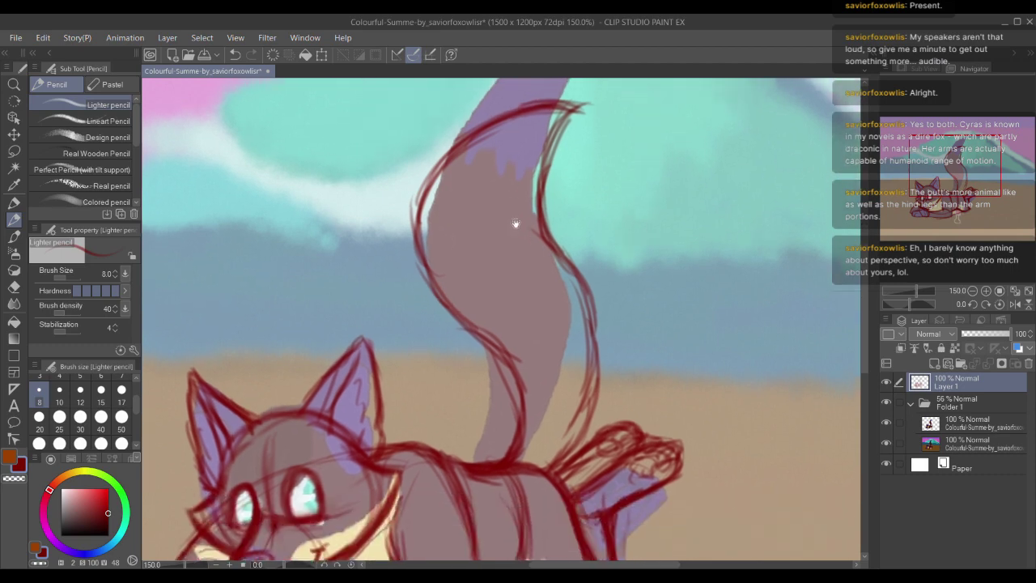
Step: Darken the lower rear contour of the tail and sketch a jagged marking boundary across the tail near its tip
mouse_move(567, 434)
left_mouse_down()
mouse_move(589, 422)
mouse_move(606, 351)
left_mouse_up()
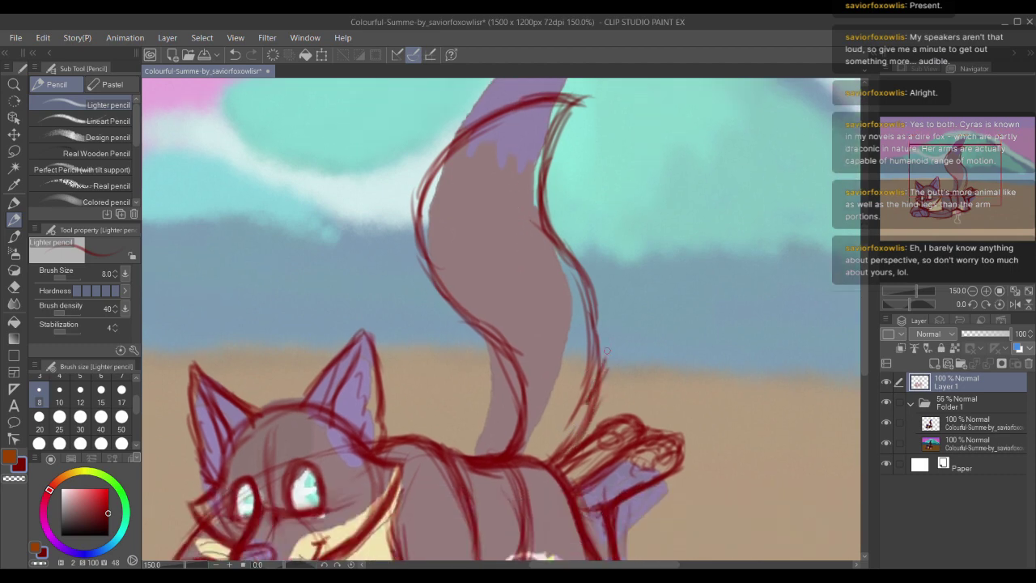
mouse_move(596, 400)
left_mouse_down()
mouse_move(605, 356)
mouse_move(592, 385)
mouse_move(590, 288)
mouse_move(594, 330)
mouse_move(553, 241)
left_mouse_up()
left_click_drag(489, 203, 521, 293)
mouse_move(468, 268)
left_mouse_down()
mouse_move(474, 300)
mouse_move(501, 253)
left_mouse_up()
mouse_move(510, 246)
left_mouse_down()
mouse_move(524, 302)
mouse_move(553, 310)
mouse_move(571, 283)
left_mouse_up()
mouse_move(520, 509)
left_mouse_down()
mouse_move(563, 320)
mouse_move(556, 343)
mouse_move(544, 328)
left_mouse_up()
scroll(562, 320, "down", 3)
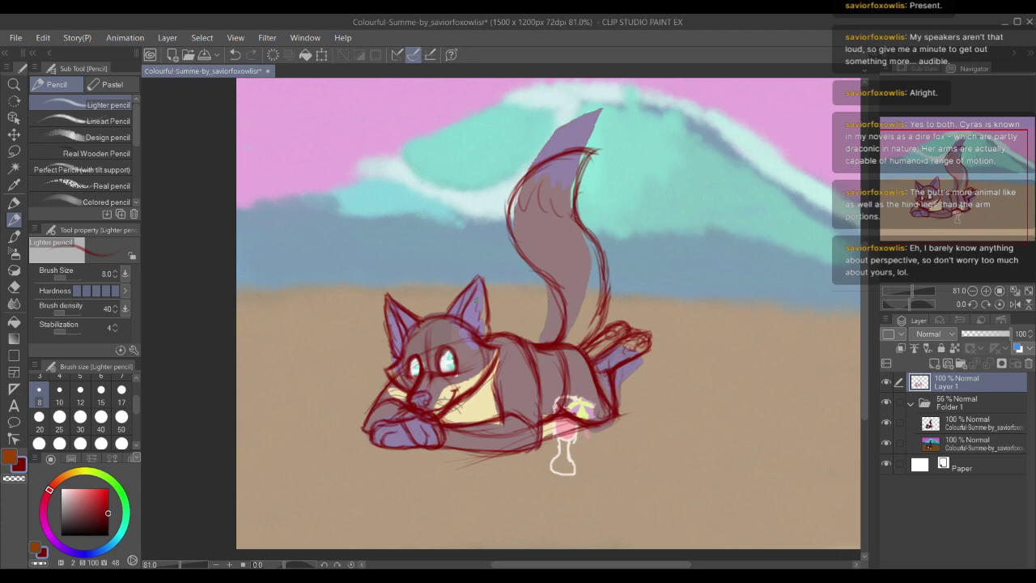
Step: Hide the sketch layer to examine the original face and eyes up close, and show the sketch again
left_click_drag(476, 301, 547, 185)
scroll(485, 232, "up", 3)
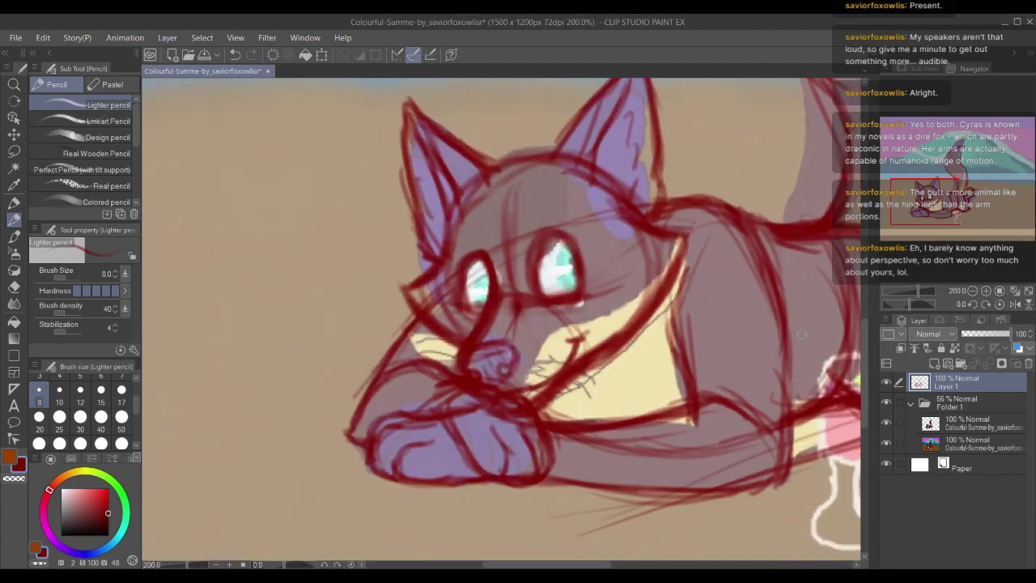
left_click(887, 383)
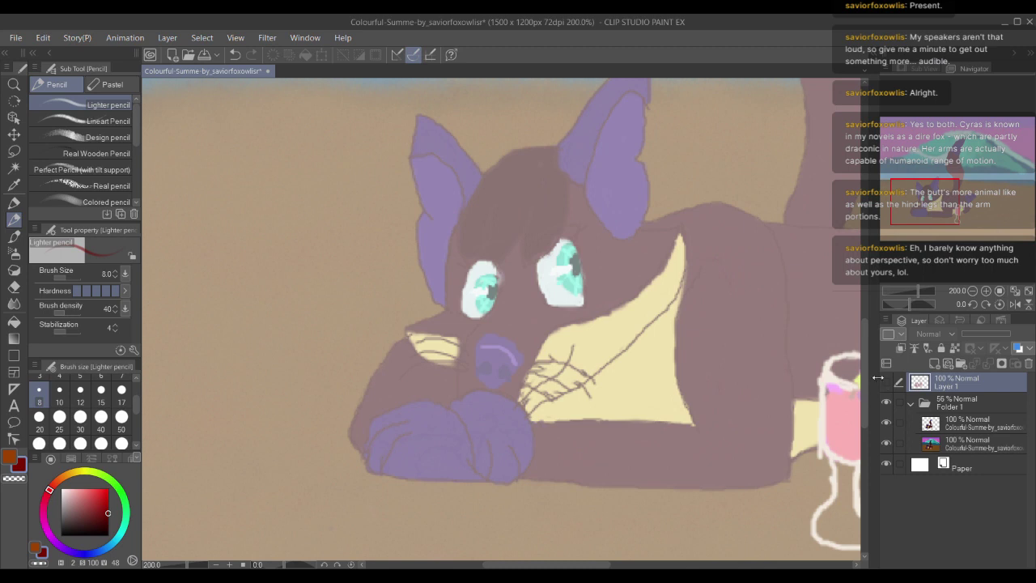
scroll(575, 261, "up", 2)
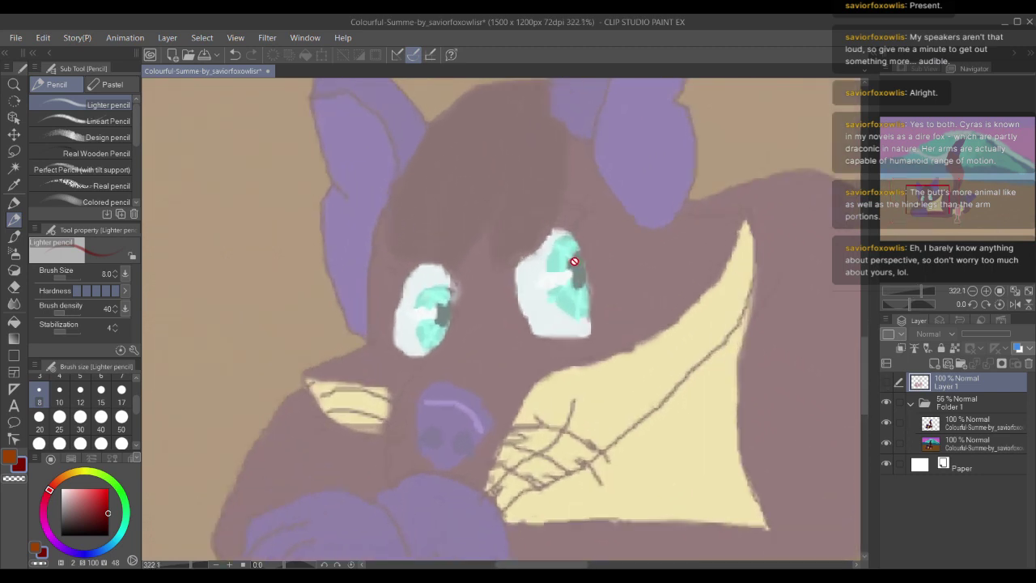
scroll(560, 262, "down", 2)
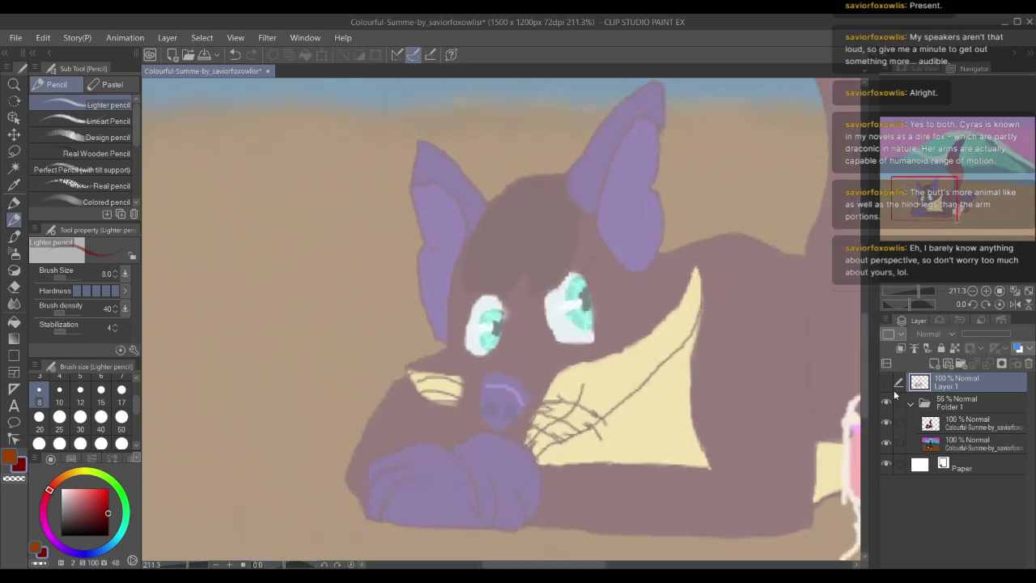
scroll(536, 259, "up", 1)
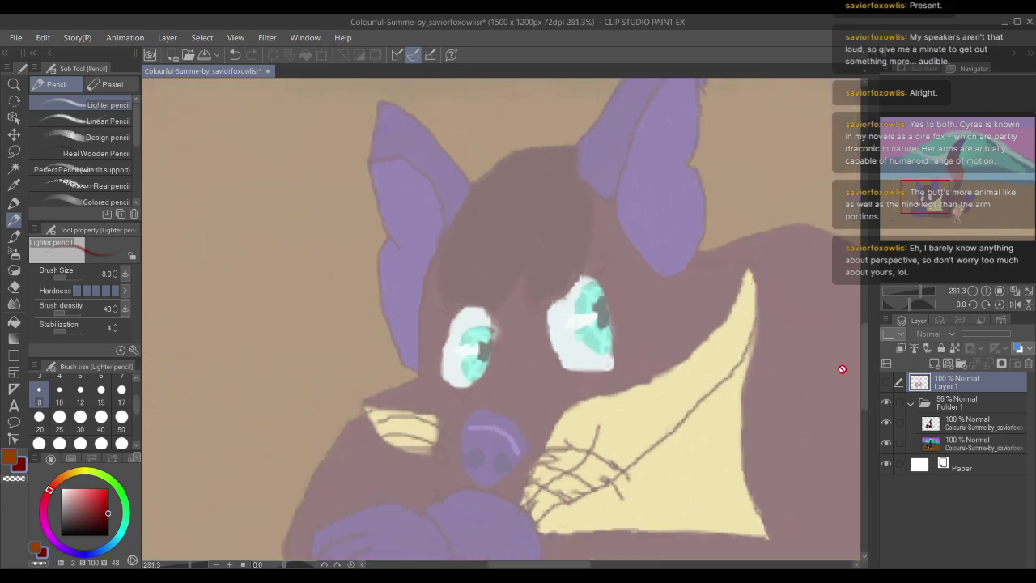
left_click(886, 383)
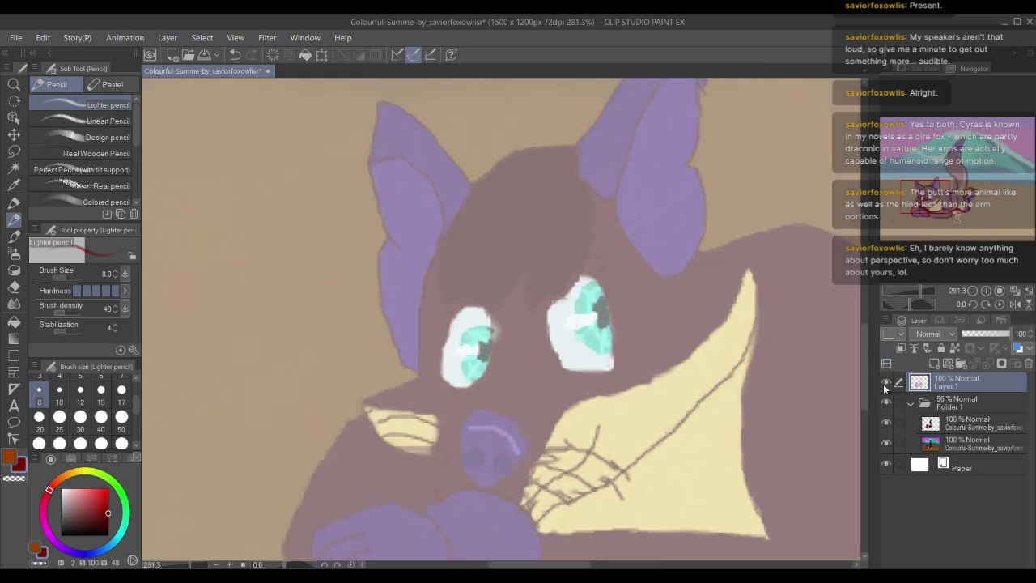
Step: Sketch an arched eyebrow above each eye on the forehead
scroll(568, 286, "up", 1)
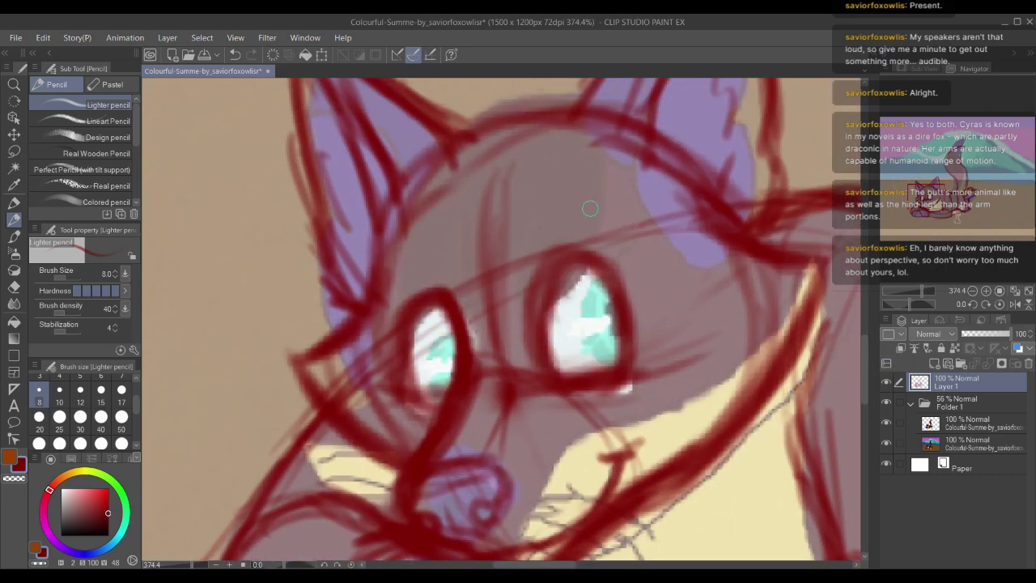
mouse_move(605, 211)
left_mouse_down()
mouse_move(558, 189)
mouse_move(521, 209)
mouse_move(607, 206)
left_mouse_up()
left_click_drag(534, 337, 525, 212)
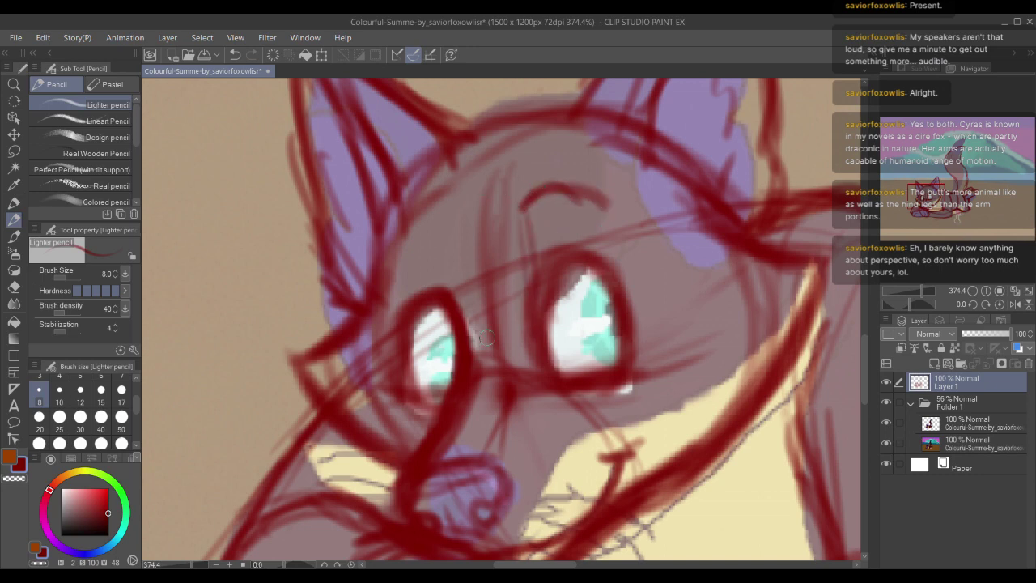
left_click_drag(471, 349, 457, 245)
left_click_drag(464, 288, 445, 238)
left_click_drag(403, 267, 446, 226)
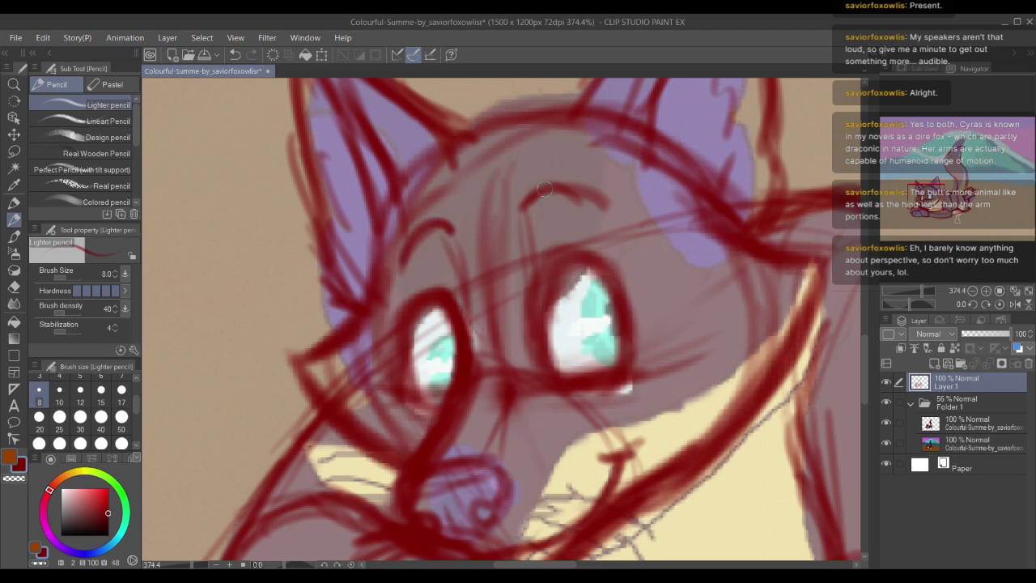
left_click_drag(532, 191, 590, 189)
Step: Add short eyelashes to the outer upper corners of both eyes
scroll(590, 189, "down", 2)
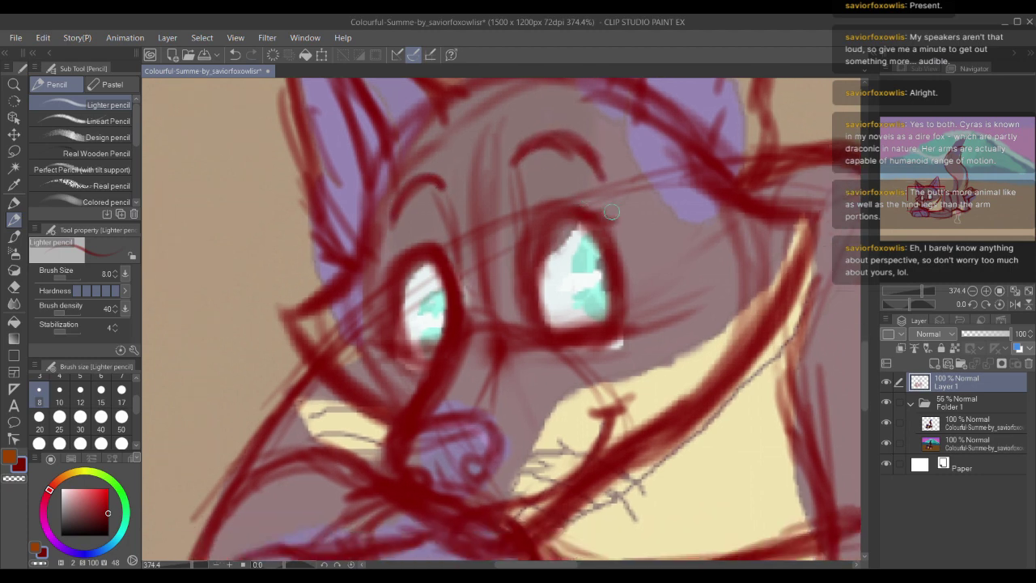
left_click_drag(608, 232, 642, 242)
mouse_move(413, 251)
left_mouse_down()
mouse_move(384, 241)
mouse_move(374, 273)
left_mouse_up()
left_click_drag(606, 214, 625, 208)
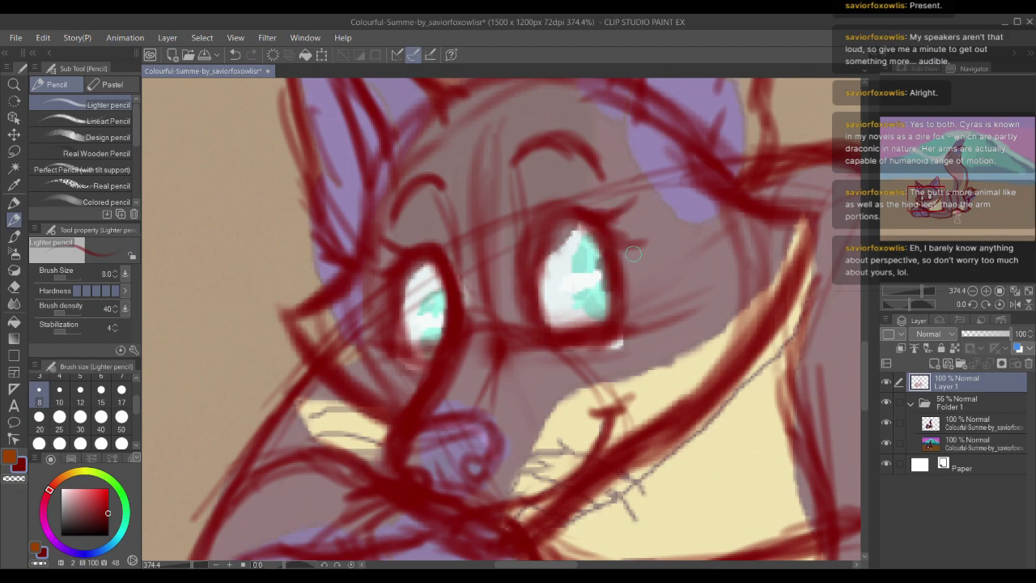
left_click_drag(597, 295, 599, 283)
scroll(498, 259, "down", 4)
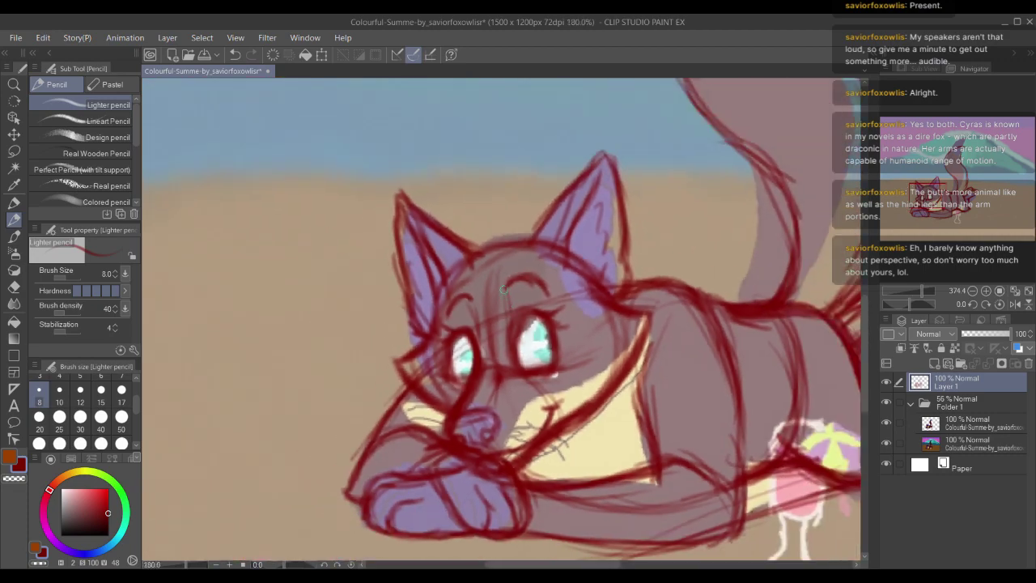
scroll(498, 235, "up", 3)
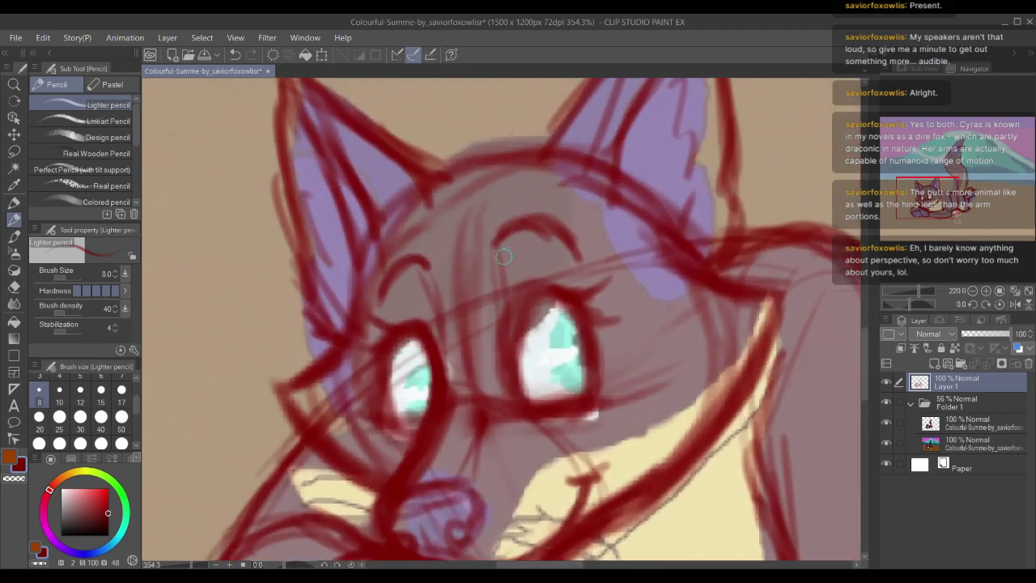
scroll(453, 242, "down", 1)
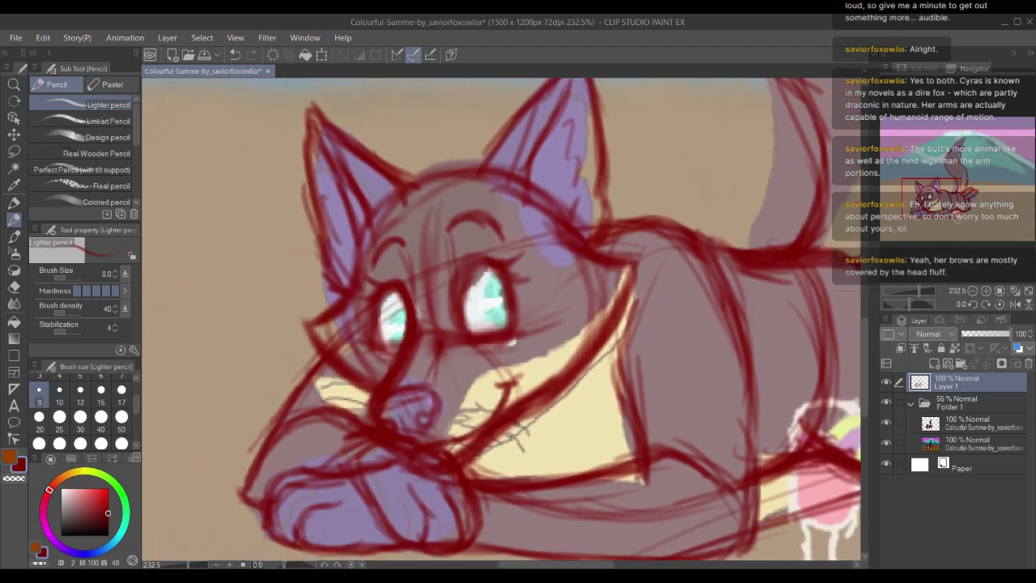
scroll(457, 253, "down", 1)
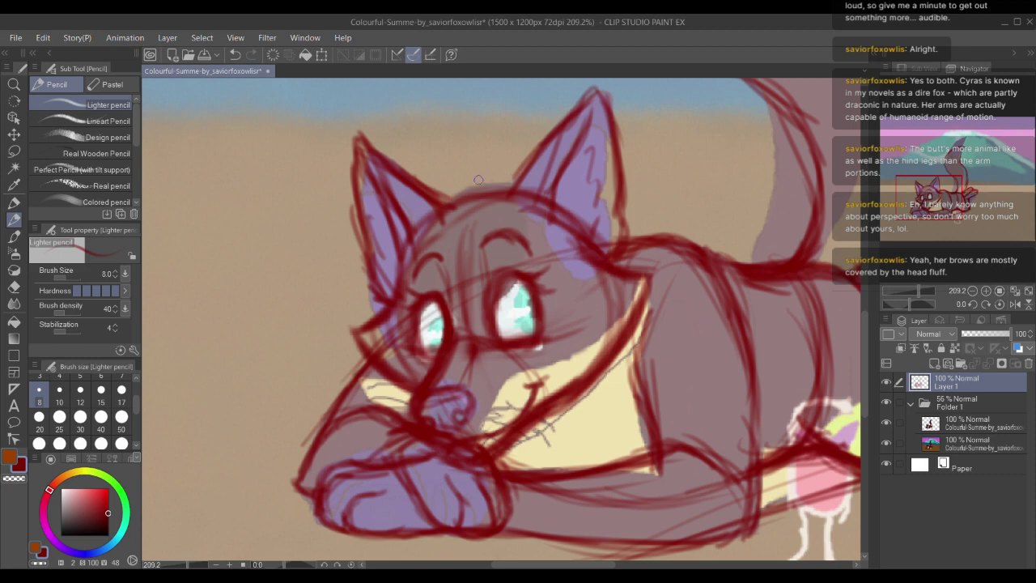
mouse_move(509, 182)
left_mouse_down()
mouse_move(442, 186)
mouse_move(393, 270)
left_mouse_up()
mouse_move(437, 226)
left_mouse_down()
mouse_move(450, 287)
mouse_move(492, 277)
left_mouse_up()
key("ctrl+z")
key("ctrl+z")
key("ctrl+z")
key("ctrl+z")
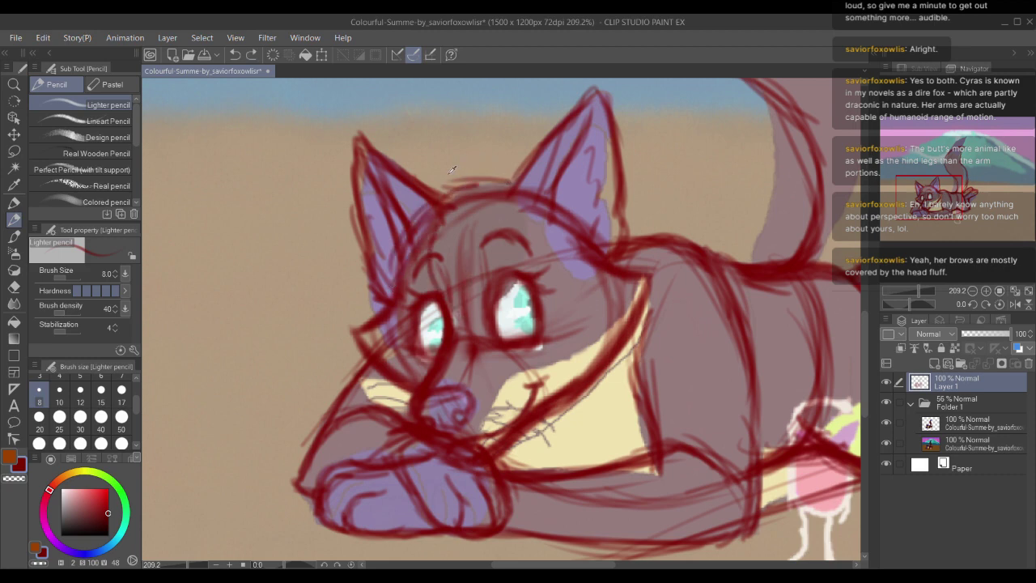
key("ctrl+z")
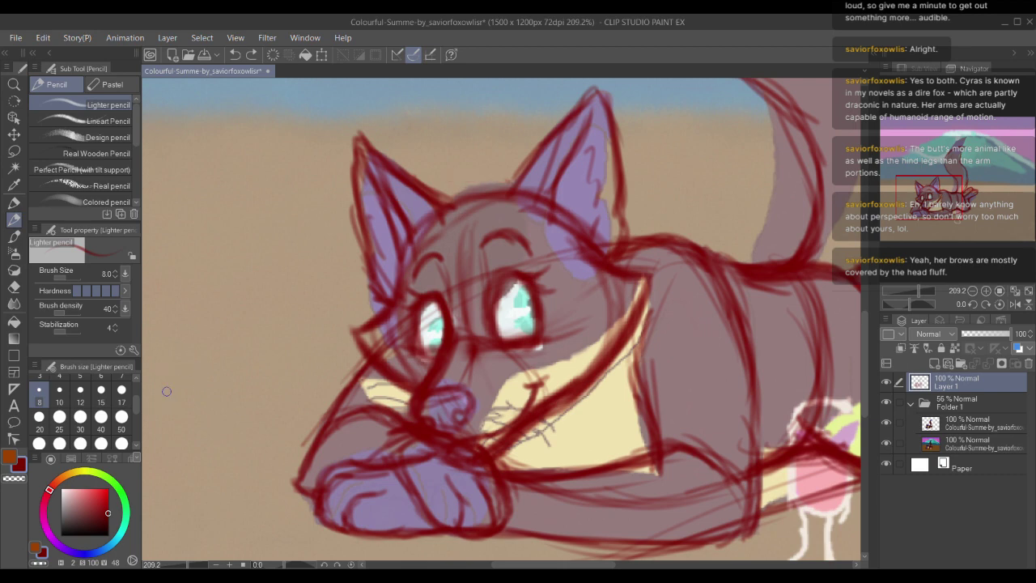
Step: Switch the drawing colour to blue and sketch the head fluff over the crown and down the forehead between the eyes
left_click(112, 544)
mouse_move(509, 182)
left_mouse_down()
mouse_move(537, 192)
mouse_move(468, 203)
mouse_move(411, 265)
mouse_move(452, 299)
left_mouse_up()
left_click_drag(483, 251, 491, 340)
left_click_drag(560, 218, 556, 254)
mouse_move(541, 215)
left_mouse_down()
mouse_move(544, 254)
mouse_move(500, 300)
mouse_move(529, 240)
mouse_move(497, 344)
left_mouse_up()
mouse_move(490, 199)
left_mouse_down()
mouse_move(462, 206)
mouse_move(406, 267)
left_mouse_up()
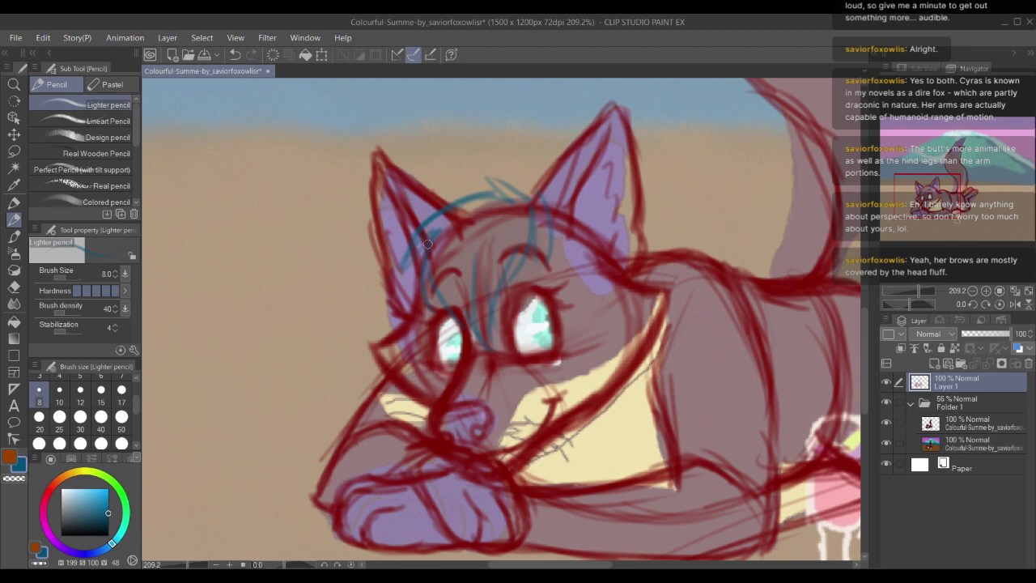
mouse_move(530, 198)
left_mouse_down()
mouse_move(515, 175)
mouse_move(488, 174)
mouse_move(523, 192)
mouse_move(478, 186)
left_mouse_up()
left_click_drag(561, 249, 557, 265)
mouse_move(492, 230)
left_mouse_down()
mouse_move(442, 159)
mouse_move(383, 145)
left_mouse_up()
Step: Outline the irises of both eyes in blue, hiding Folder 1 to see the sketch on its own
key("ctrl+minus")
key("ctrl+minus")
scroll(343, 301, "up", 5)
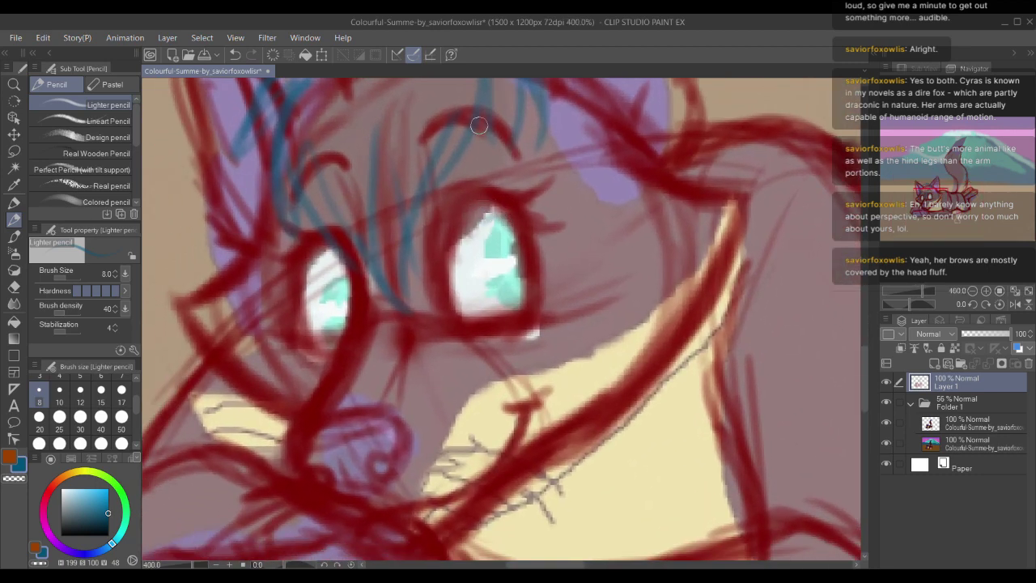
mouse_move(498, 209)
left_mouse_down()
mouse_move(471, 284)
mouse_move(504, 314)
mouse_move(497, 210)
left_mouse_up()
mouse_move(348, 267)
left_mouse_down()
mouse_move(414, 259)
mouse_move(392, 304)
mouse_move(408, 321)
left_mouse_up()
left_click_drag(384, 278, 403, 249)
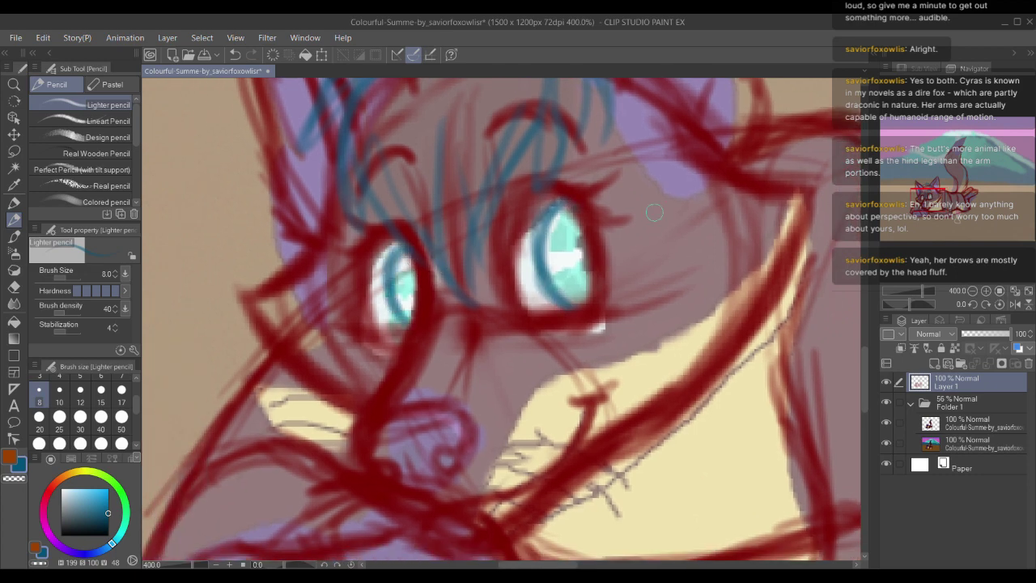
left_click(887, 402)
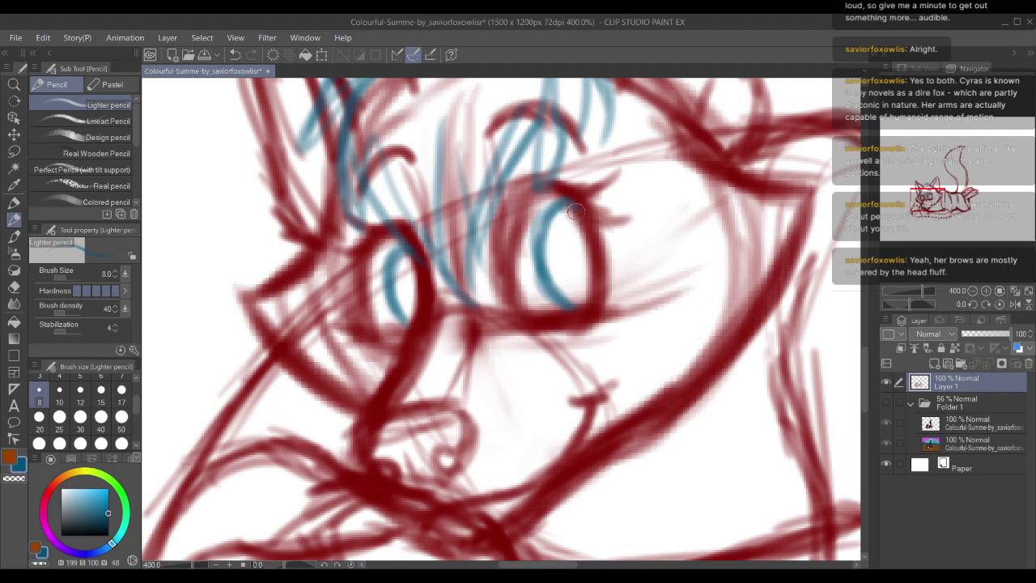
left_click_drag(576, 212, 591, 270)
mouse_move(566, 198)
left_mouse_down()
mouse_move(565, 274)
mouse_move(595, 301)
left_mouse_up()
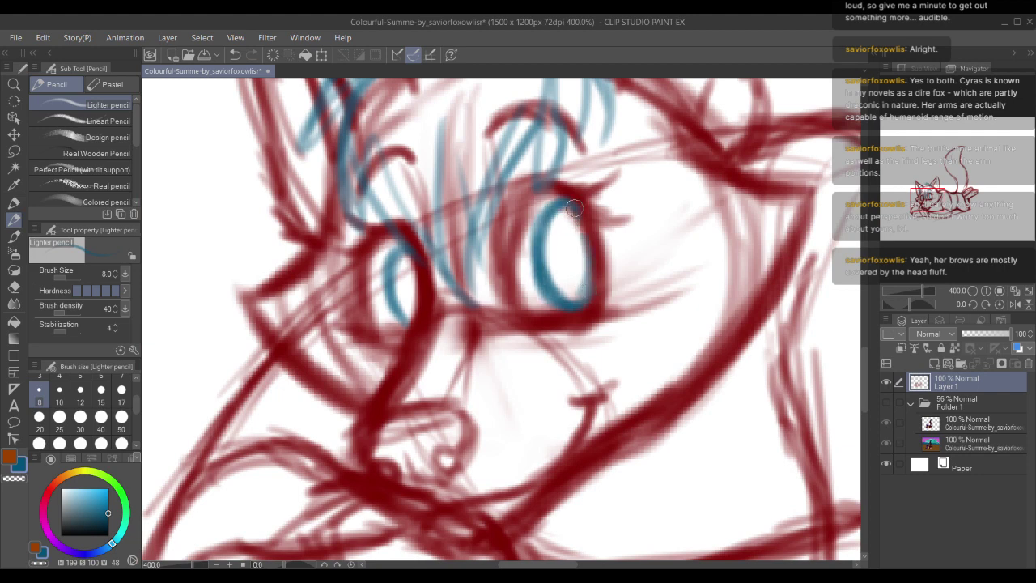
Step: Fill in solid blue pupils inside both irises
mouse_move(570, 243)
left_mouse_down()
mouse_move(567, 266)
mouse_move(570, 247)
left_mouse_up()
mouse_move(409, 297)
left_mouse_down()
mouse_move(405, 275)
mouse_move(413, 280)
left_mouse_up()
mouse_move(557, 248)
left_mouse_down()
mouse_move(567, 267)
mouse_move(565, 239)
mouse_move(560, 253)
left_mouse_up()
left_click_drag(404, 277, 410, 285)
left_click_drag(406, 232, 412, 189)
Step: Erase small highlights into both eyes with the transparent colour and clean up stray lines on the muzzle
scroll(560, 179, "up", 1)
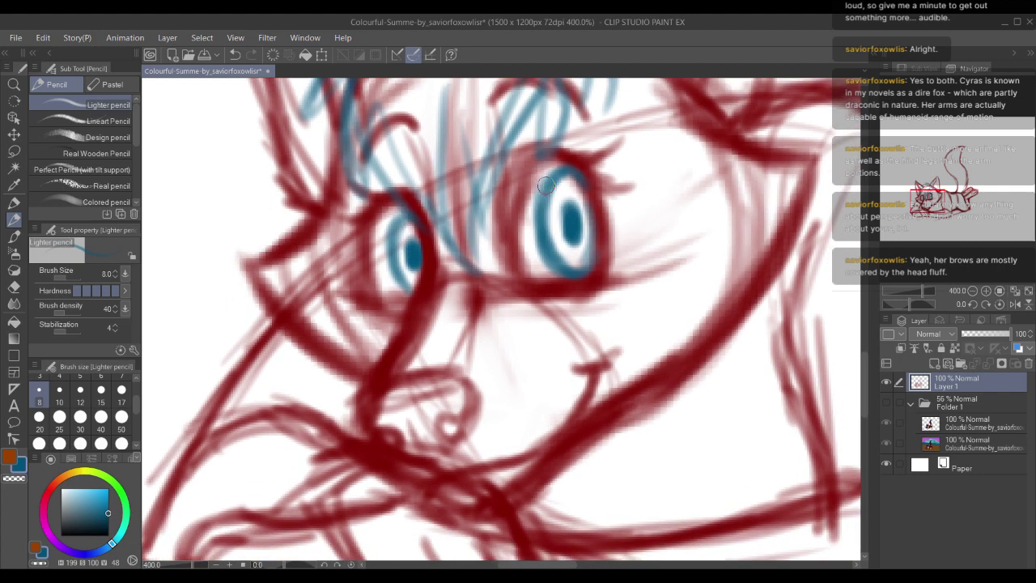
scroll(546, 185, "up", 1)
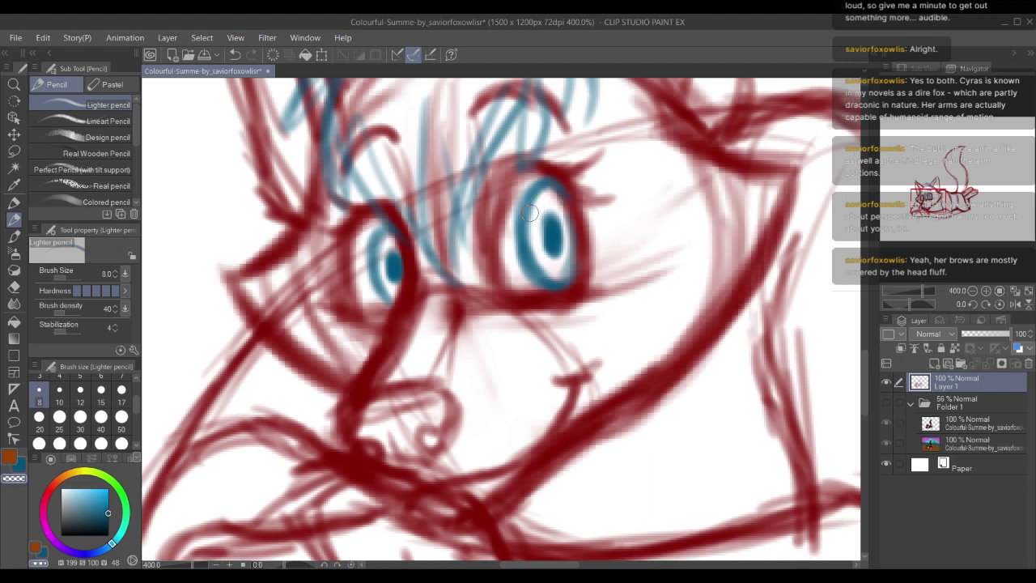
mouse_move(529, 213)
left_mouse_down()
mouse_move(534, 222)
mouse_move(539, 214)
left_mouse_up()
left_click_drag(383, 254, 385, 251)
scroll(385, 251, "down", 5)
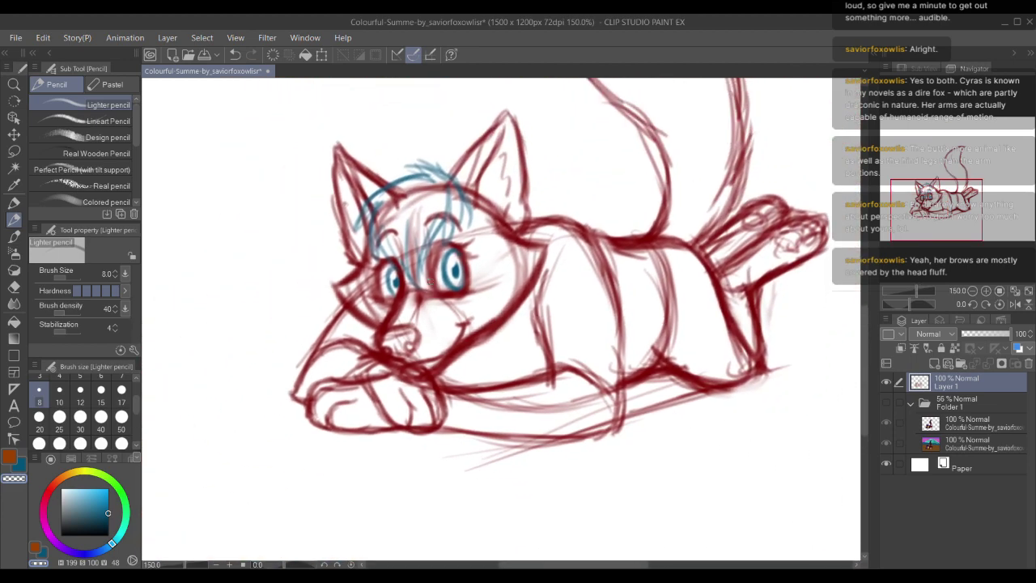
scroll(429, 279, "down", 3)
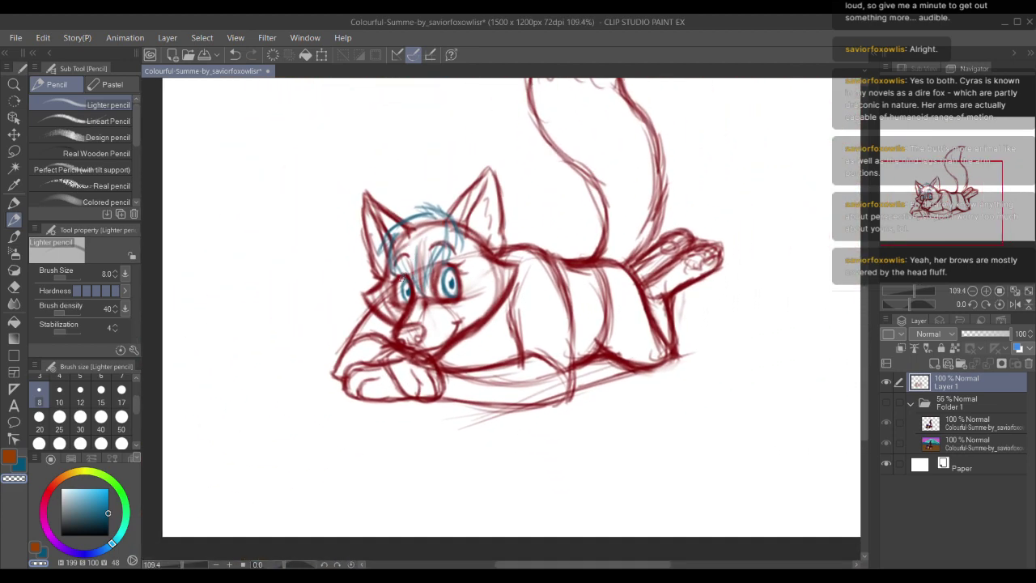
scroll(386, 293, "up", 3)
scroll(386, 293, "up", 1)
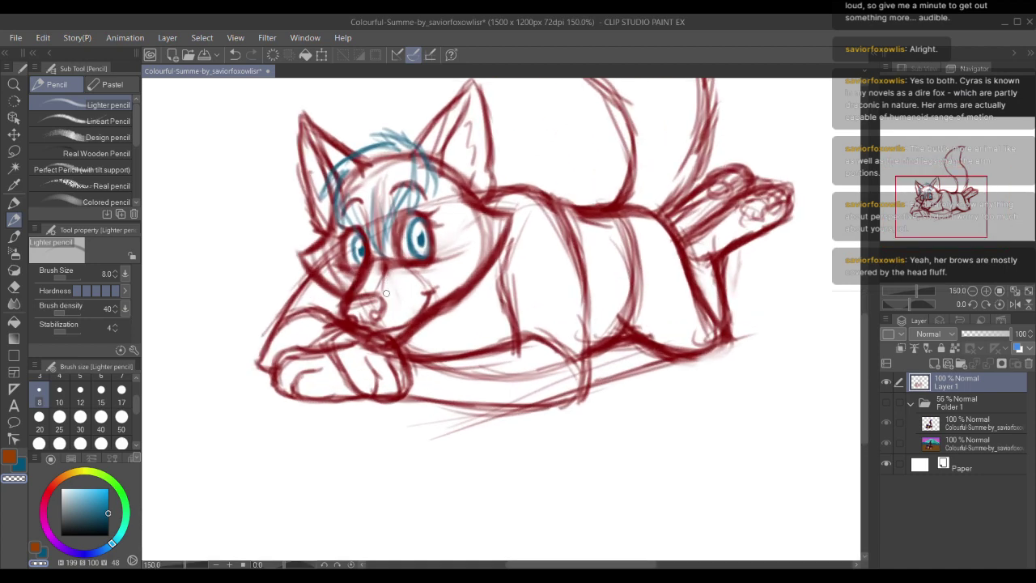
left_click_drag(386, 293, 368, 276)
left_click_drag(236, 247, 283, 283)
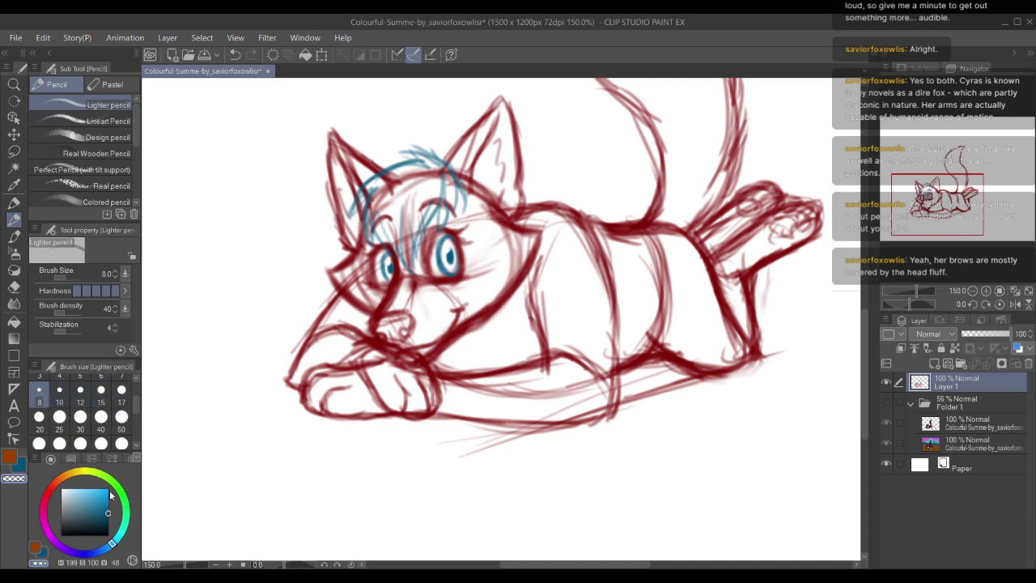
left_click(48, 496)
key("x")
mouse_move(469, 340)
left_mouse_down()
mouse_move(418, 319)
mouse_move(419, 342)
left_mouse_up()
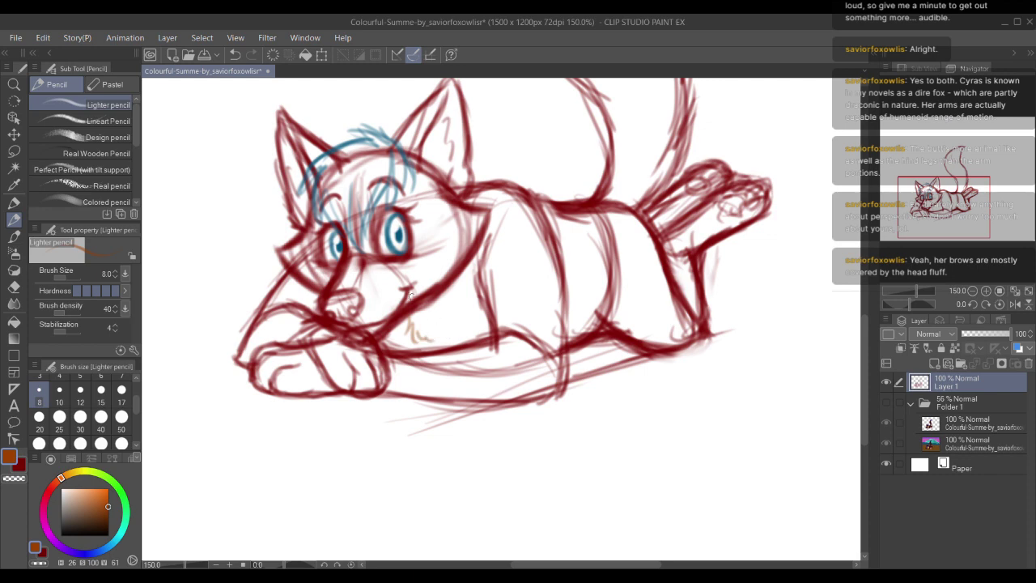
key("ctrl+z")
Step: Undo the remaining orange stroke and sketch the fur tufts below the mouth corner in dark red
left_click_drag(58, 491, 54, 495)
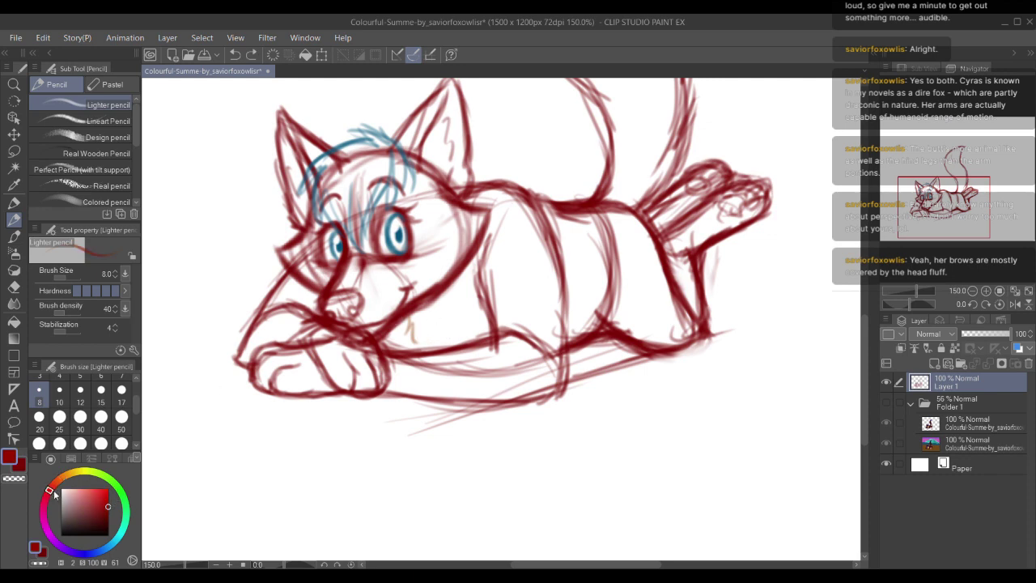
key("ctrl+z")
mouse_move(409, 315)
left_mouse_down()
mouse_move(409, 334)
mouse_move(425, 340)
left_mouse_up()
left_click_drag(401, 280, 330, 344)
Step: Reinforce the cross-contour line running down the middle of the torso behind the shoulder to the belly
left_click_drag(461, 268, 578, 298)
left_click_drag(510, 393, 547, 299)
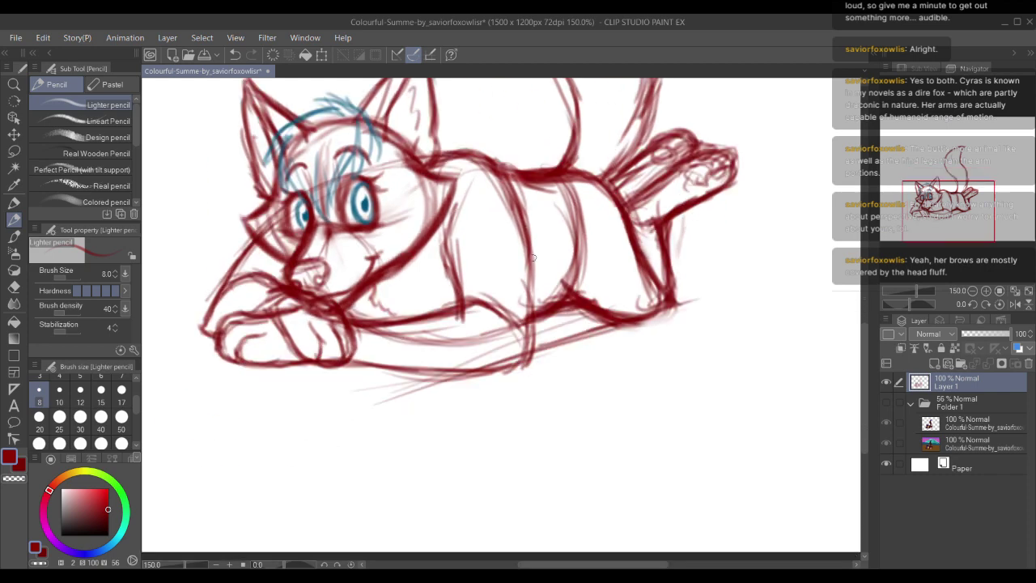
left_click_drag(527, 246, 525, 346)
left_click_drag(528, 308, 509, 372)
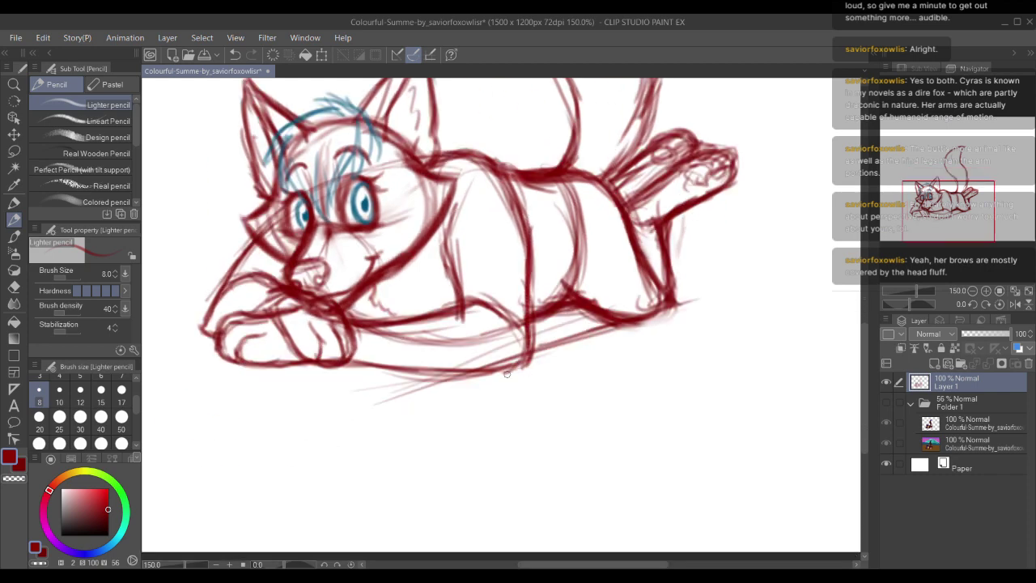
Step: Hide the sketch layer, show the original artwork folder and raise the folder's opacity to 100%
left_click_drag(520, 249, 583, 248)
left_click(887, 382)
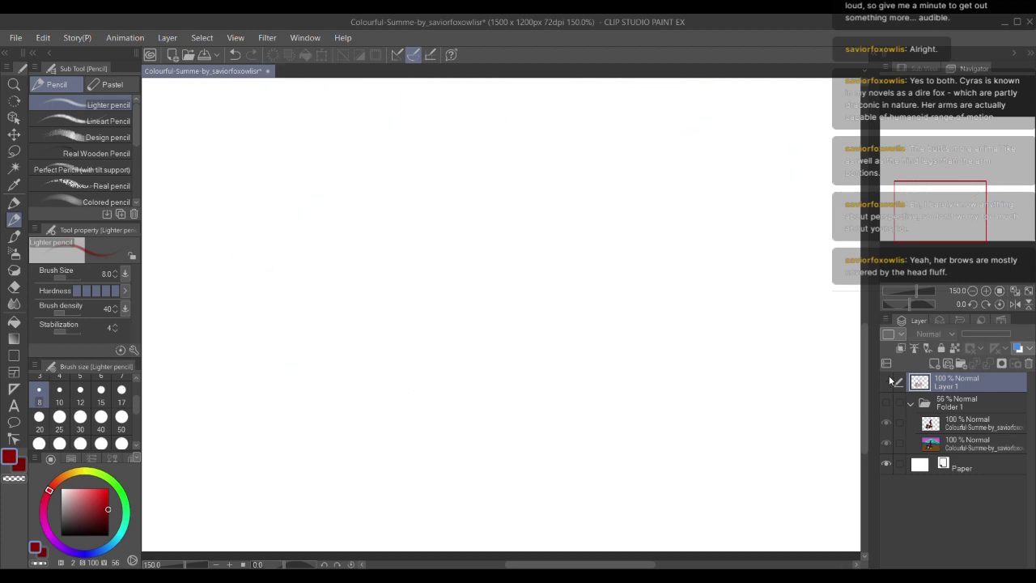
left_click(887, 382)
left_click(887, 405)
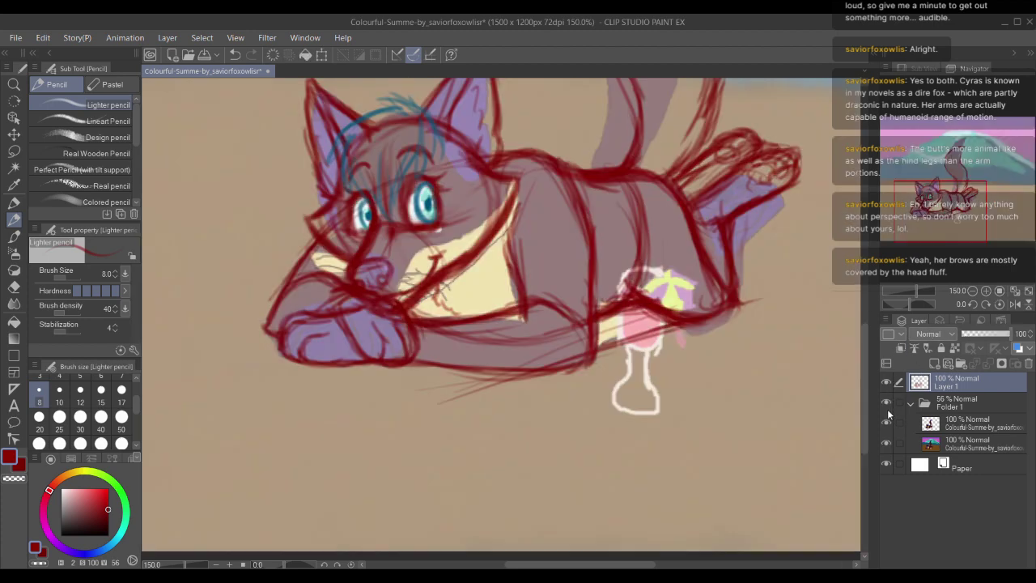
left_click(885, 383)
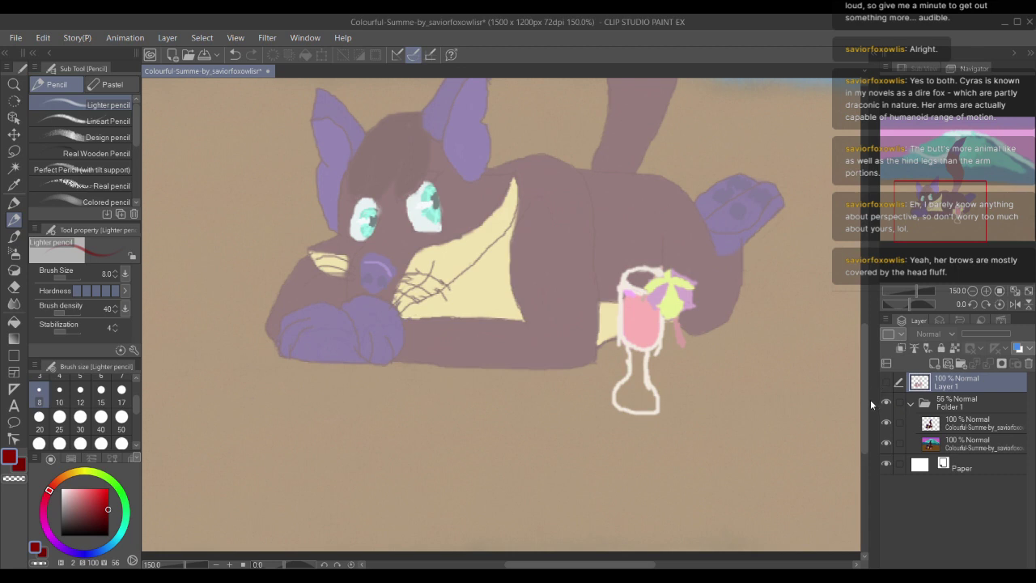
left_click(947, 408)
left_click_drag(990, 335, 1018, 335)
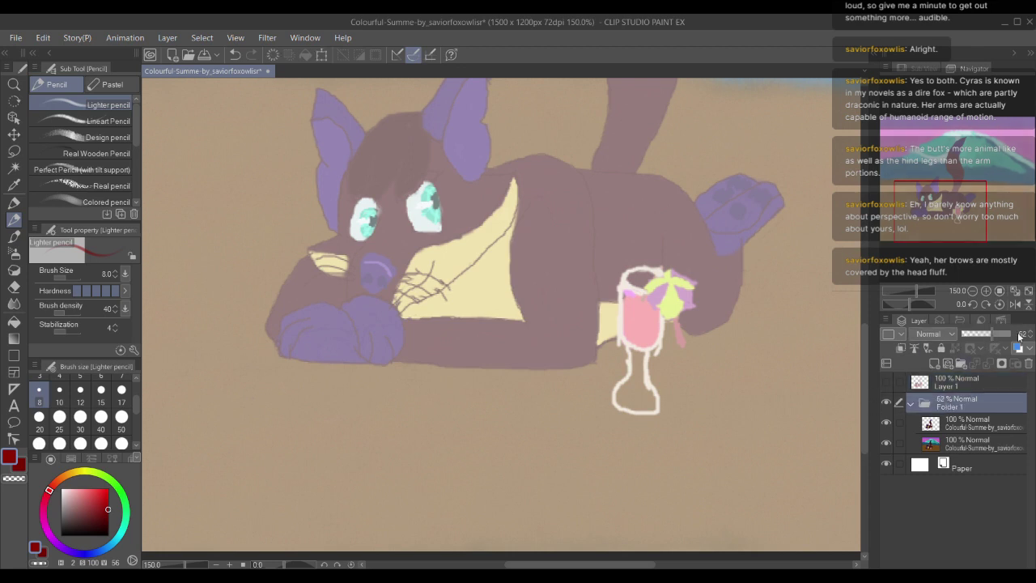
left_click(1010, 335)
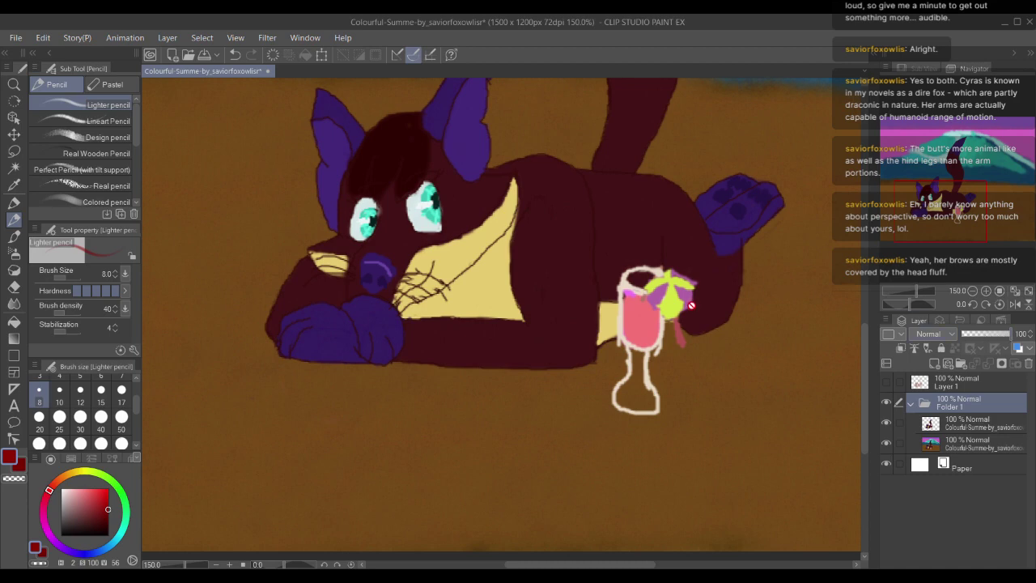
Step: Add a new layer above the artwork folder and try a red contour line down the torso behind the shoulder
scroll(691, 305, "up", 4)
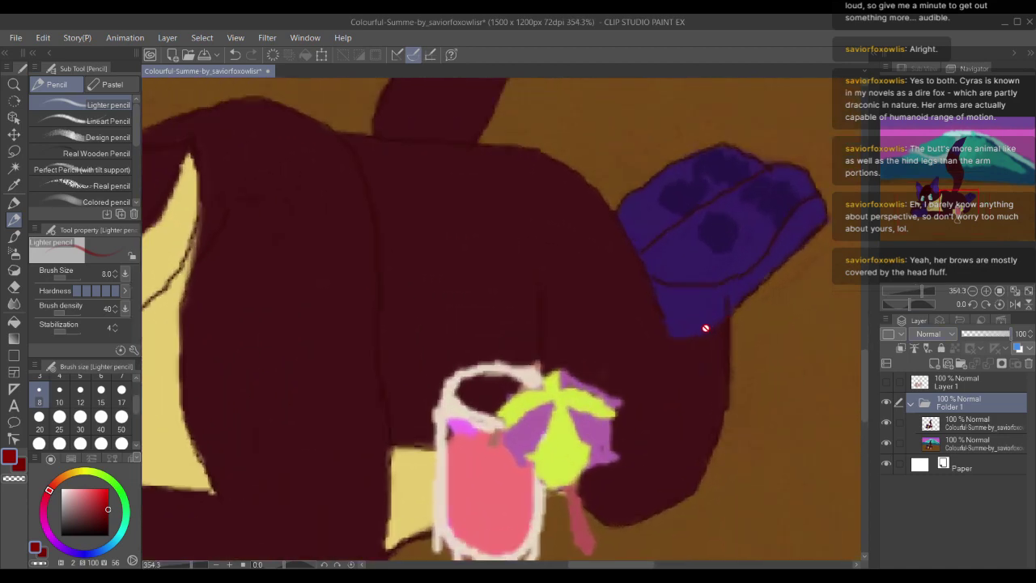
scroll(705, 328, "down", 3)
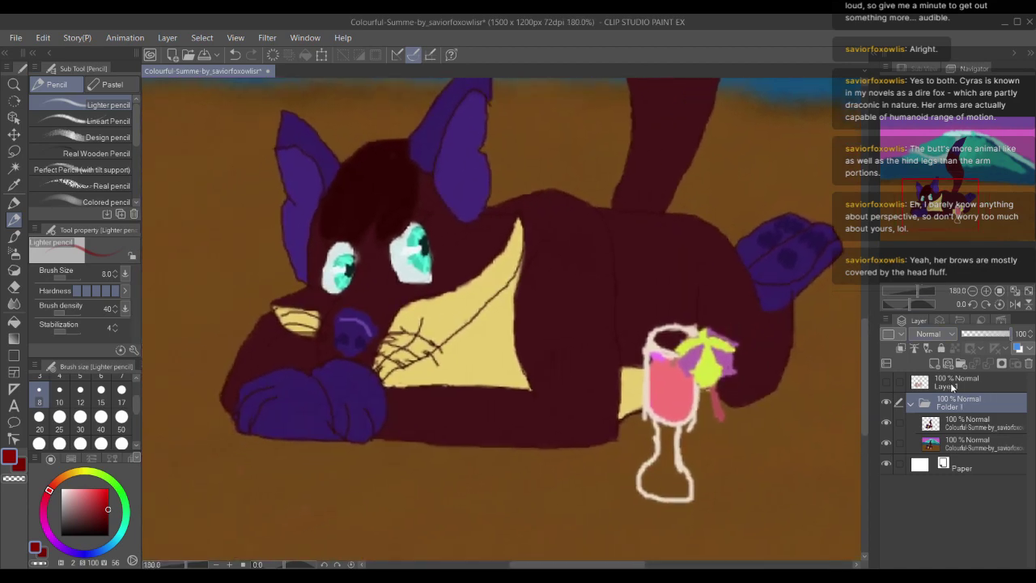
left_click(932, 364)
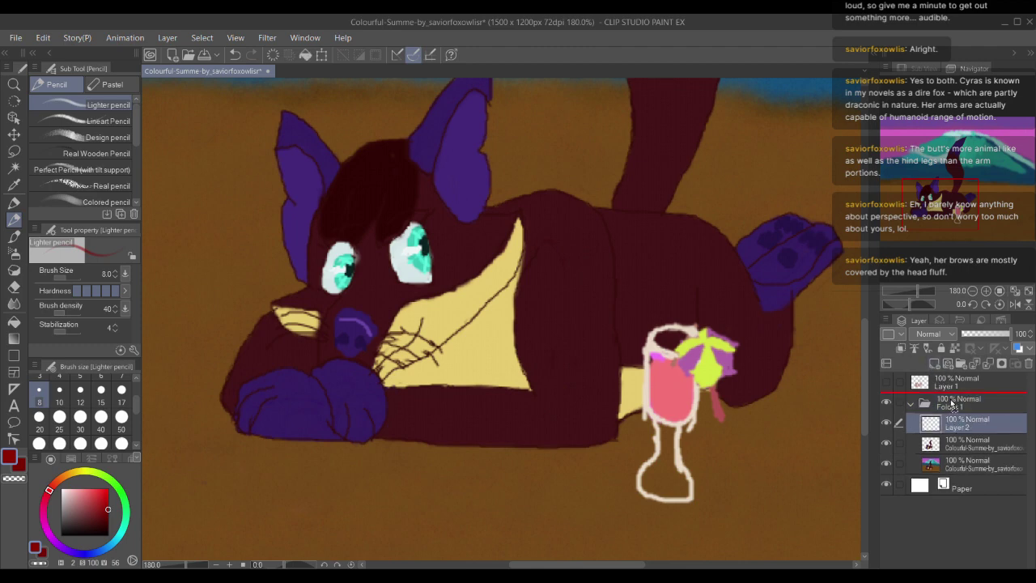
left_click_drag(305, 305, 314, 277)
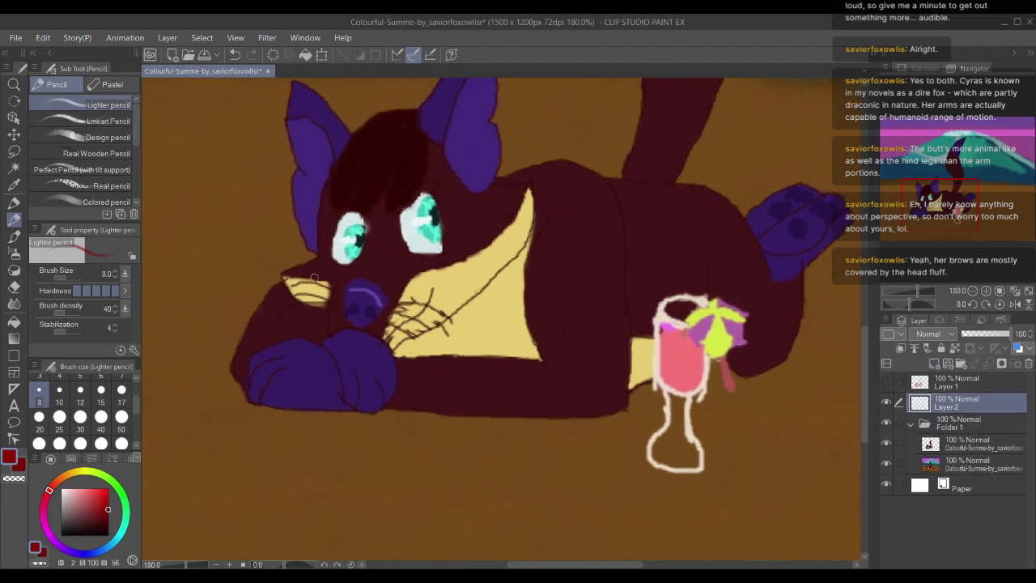
left_click_drag(452, 276, 396, 272)
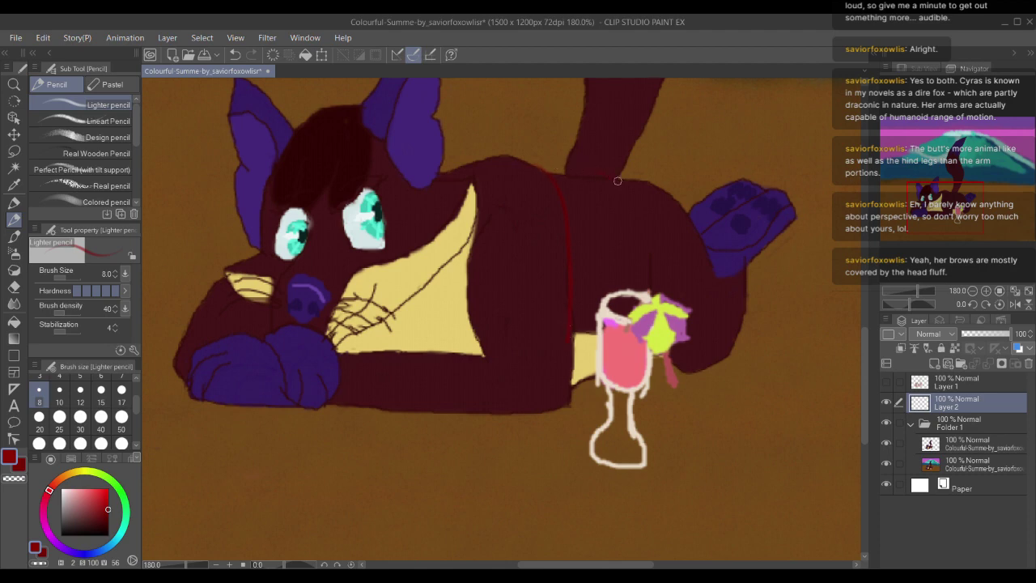
Step: Sketch red guide strokes over the lower chest edge, elbow, forearm and hind leg of the original artwork
scroll(605, 240, "down", 1)
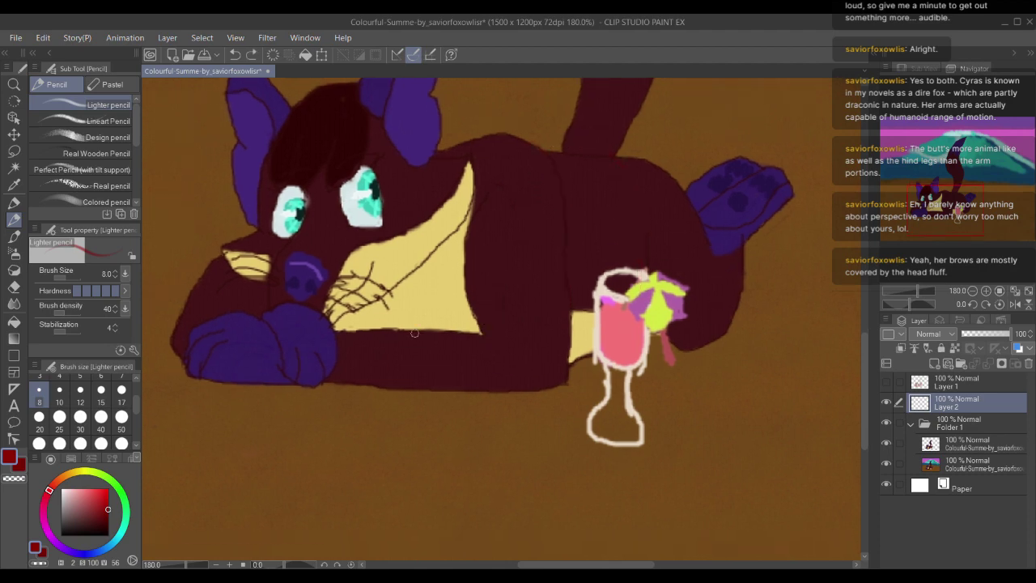
left_click_drag(415, 332, 500, 322)
scroll(383, 291, "up", 1)
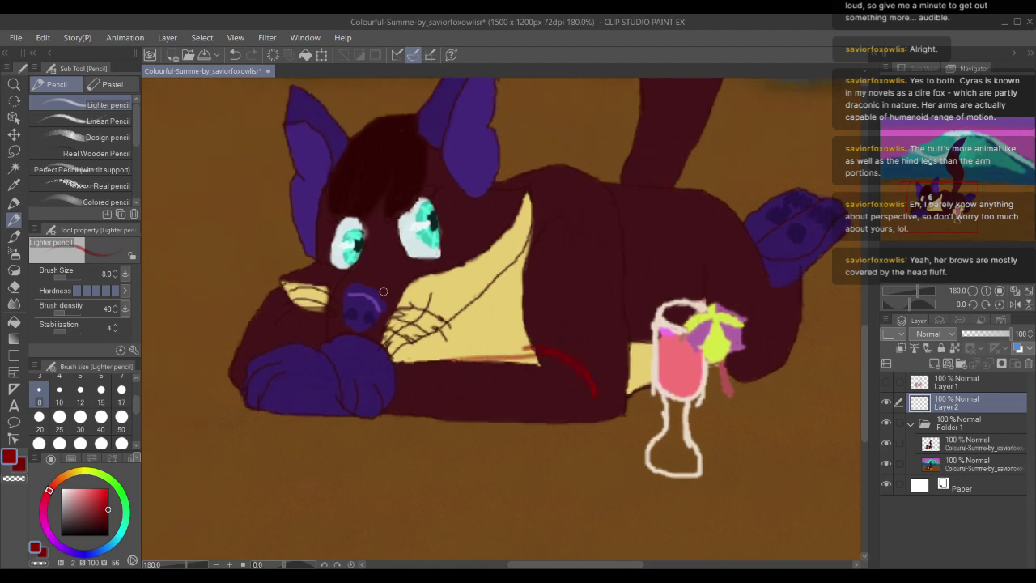
scroll(682, 257, "right", 1)
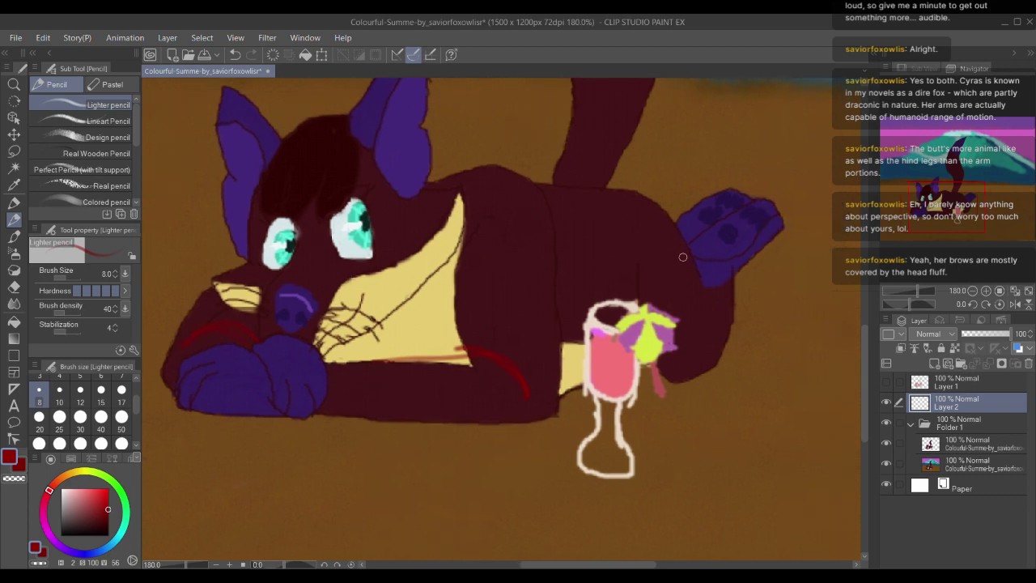
mouse_move(659, 361)
left_mouse_down()
mouse_move(638, 268)
mouse_move(652, 337)
left_mouse_up()
mouse_move(599, 292)
left_mouse_down()
mouse_move(604, 307)
mouse_move(678, 346)
left_mouse_up()
left_click_drag(480, 281, 460, 278)
left_click_drag(474, 319, 463, 284)
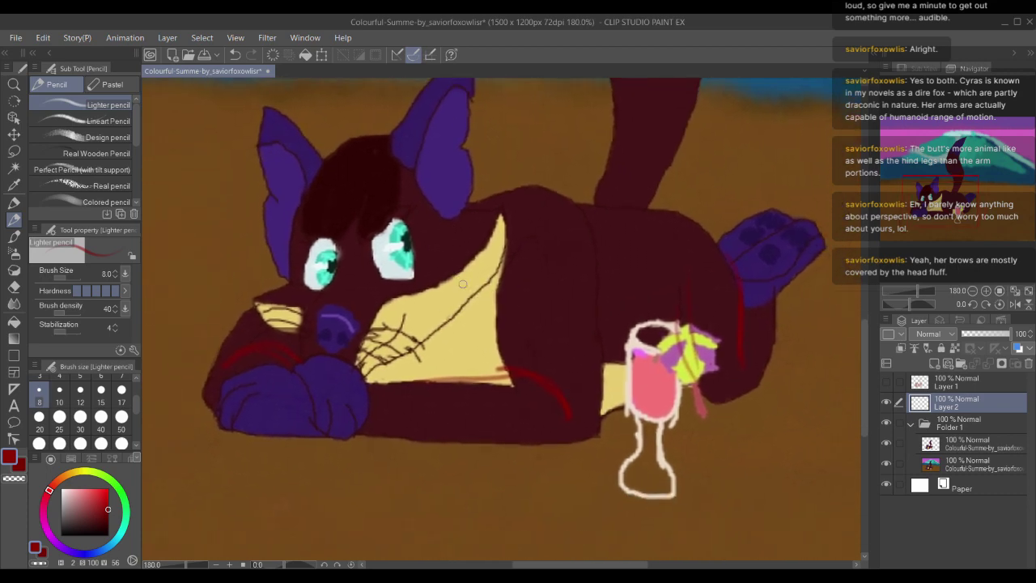
Step: Delete Layer 2 with its guide strokes
scroll(456, 300, "down", 1)
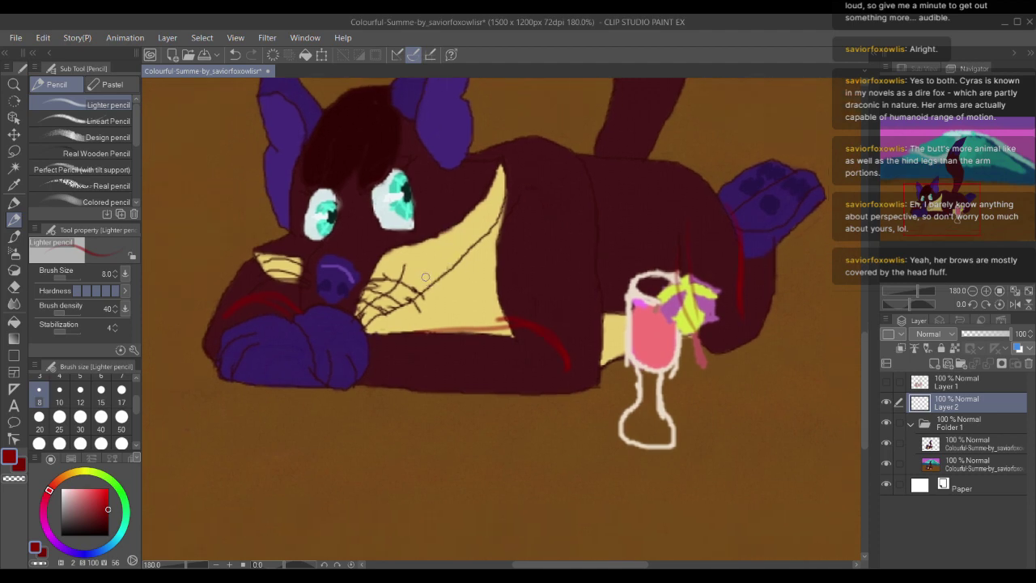
scroll(424, 276, "up", 1)
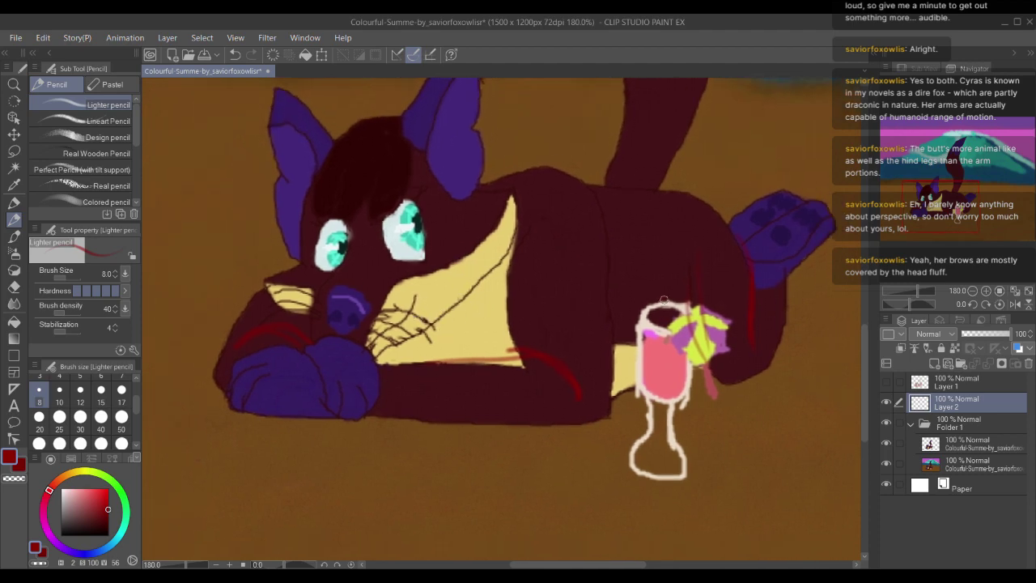
left_click_drag(574, 227, 540, 334)
left_click_drag(692, 332, 672, 281)
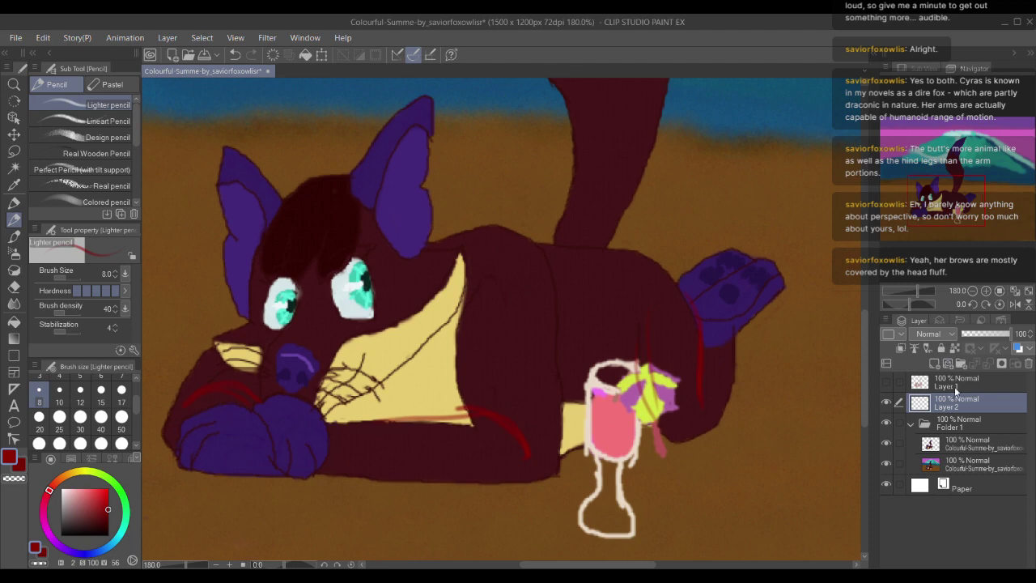
left_click(1028, 365)
Step: Show the sketch on Layer 1 again and hide the original artwork folder
left_click(886, 382)
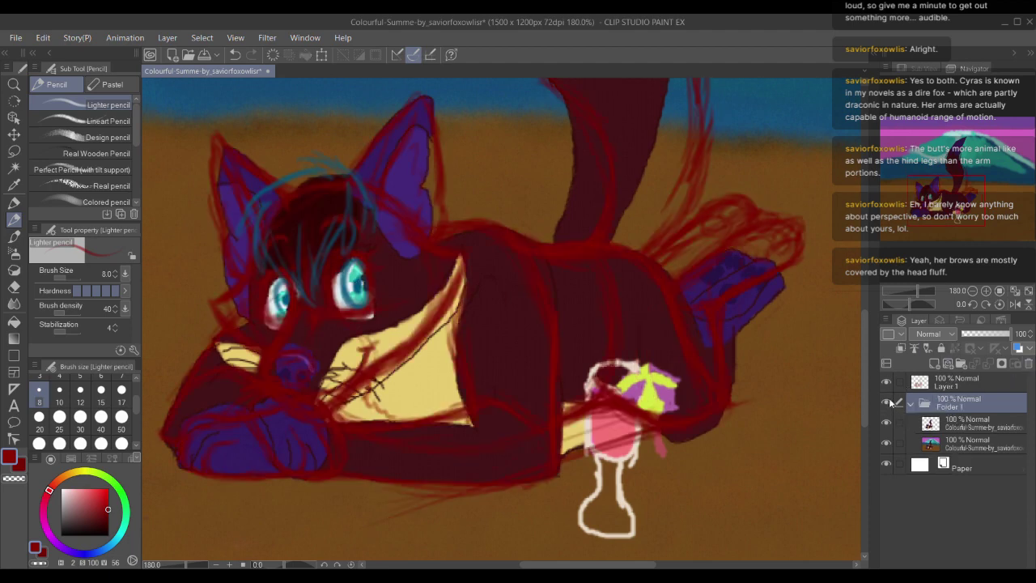
left_click(886, 402)
scroll(605, 416, "down", 4)
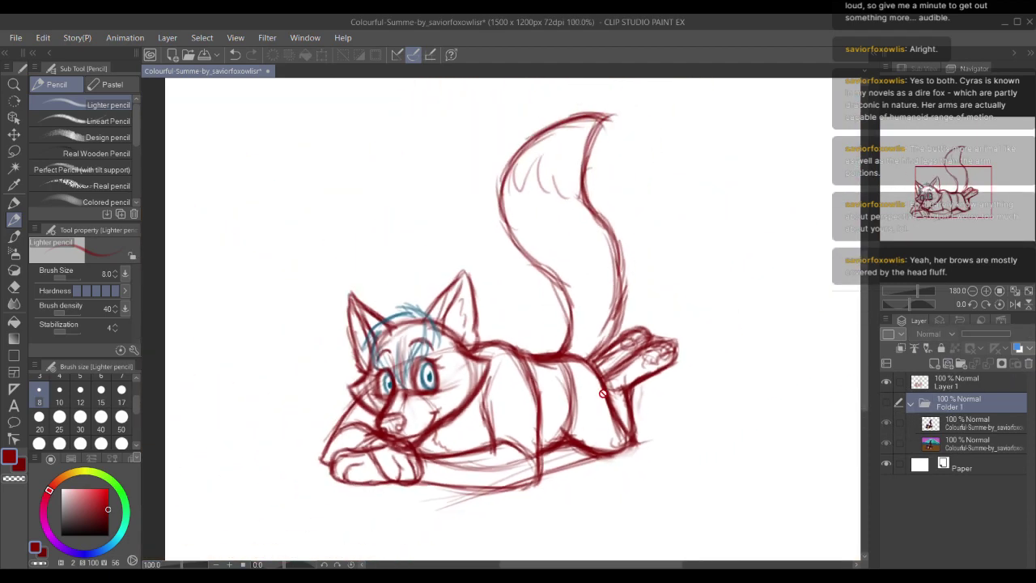
left_click_drag(599, 355, 584, 342)
left_click_drag(545, 392, 536, 372)
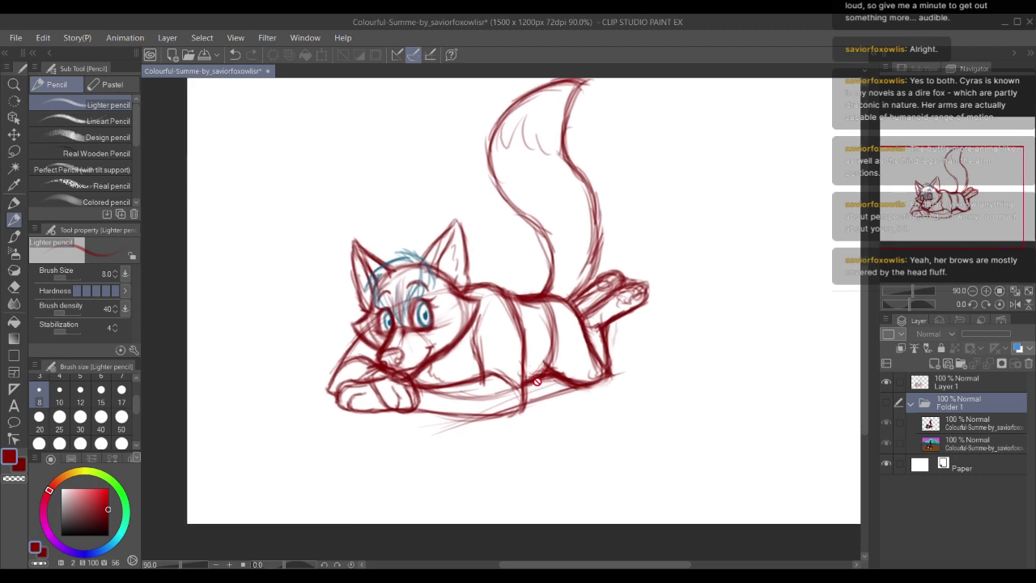
left_click_drag(442, 374, 449, 382)
scroll(462, 365, "up", 3)
Step: Sketch small dark red fur tufts on Layer 1 below the mouth corner and at the elbows
left_click(955, 382)
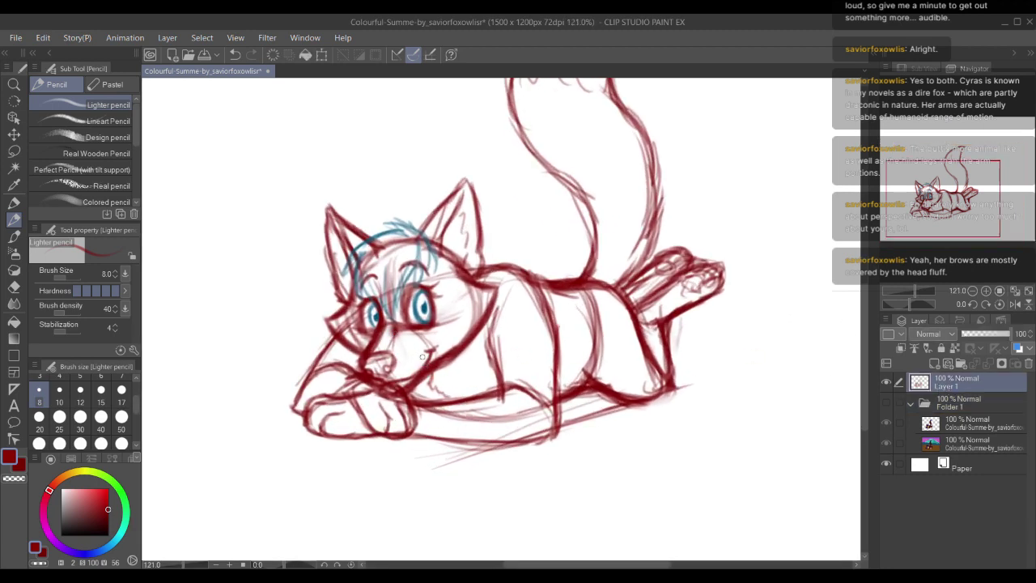
left_click_drag(434, 377, 437, 391)
left_click_drag(412, 326, 415, 299)
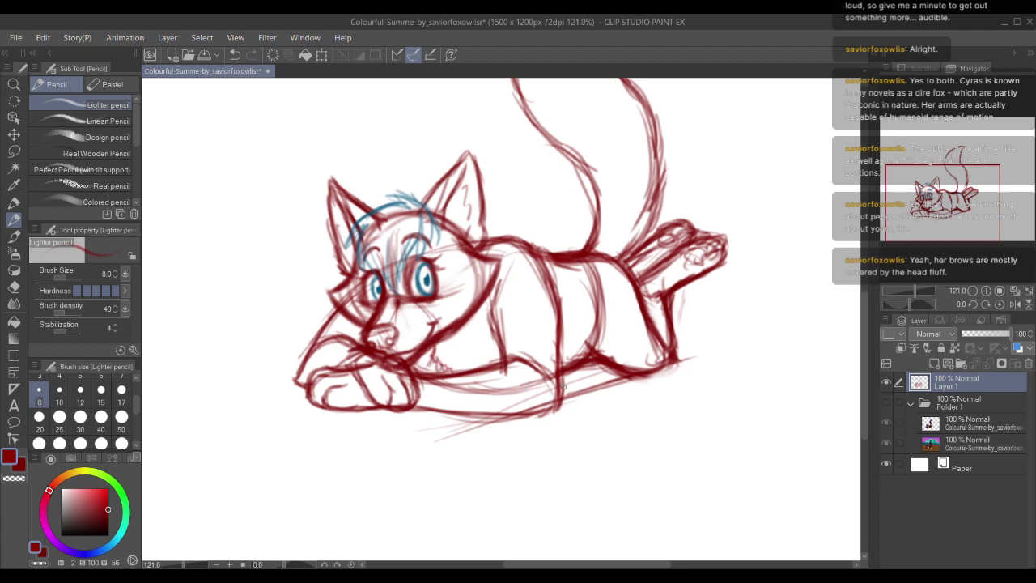
mouse_move(560, 377)
left_mouse_down()
mouse_move(566, 405)
mouse_move(551, 411)
left_mouse_up()
mouse_move(462, 252)
left_mouse_down()
mouse_move(445, 318)
mouse_move(480, 413)
left_mouse_up()
scroll(452, 354, "down", 4)
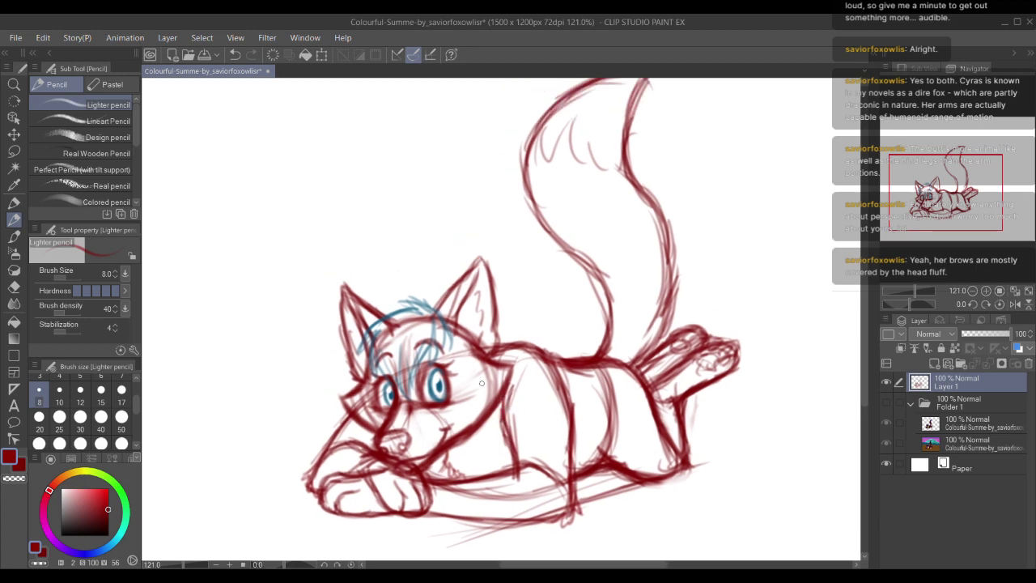
left_click_drag(452, 356, 440, 403)
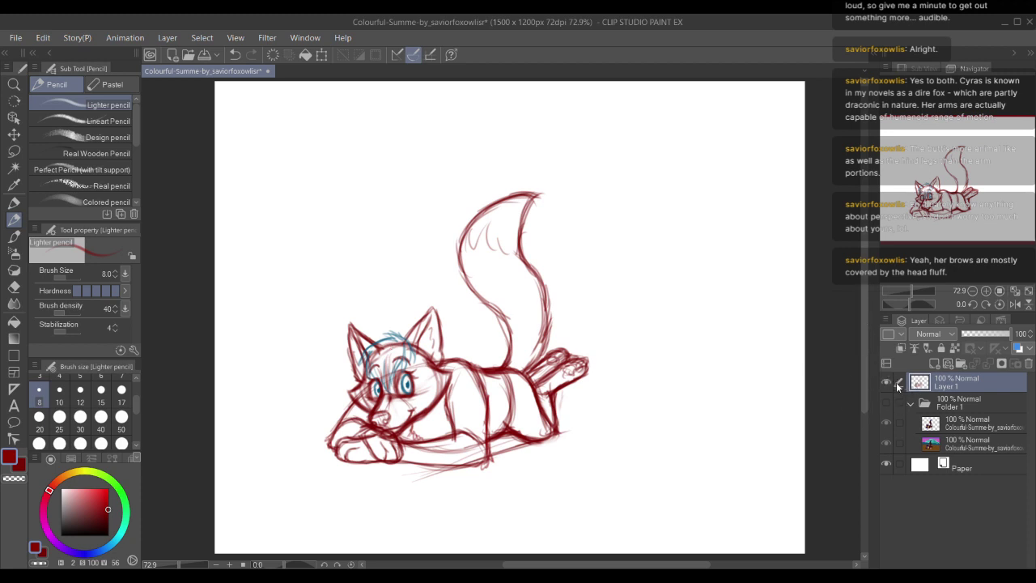
Step: Compare the original artwork with the corrected sketch by viewing it alone, overlaid and hidden
left_click(886, 381)
left_click(886, 402)
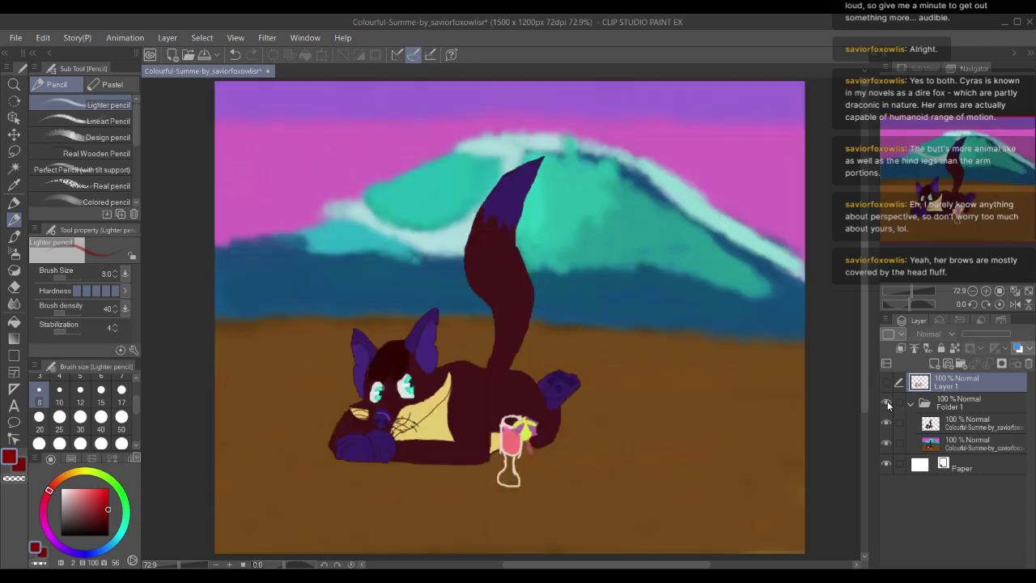
left_click_drag(578, 366, 558, 346)
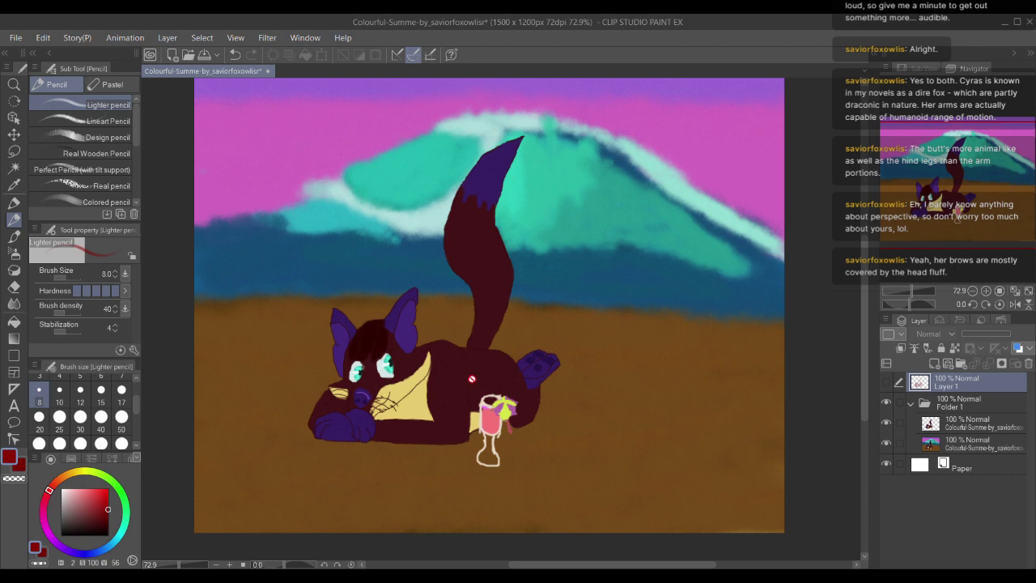
left_click_drag(443, 361, 481, 377)
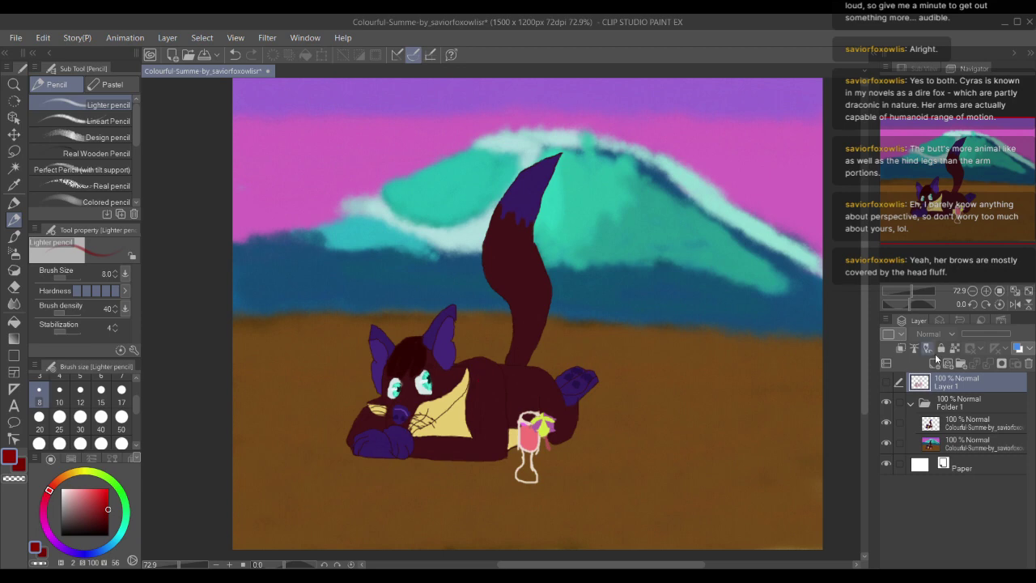
left_click(886, 382)
scroll(585, 357, "up", 2)
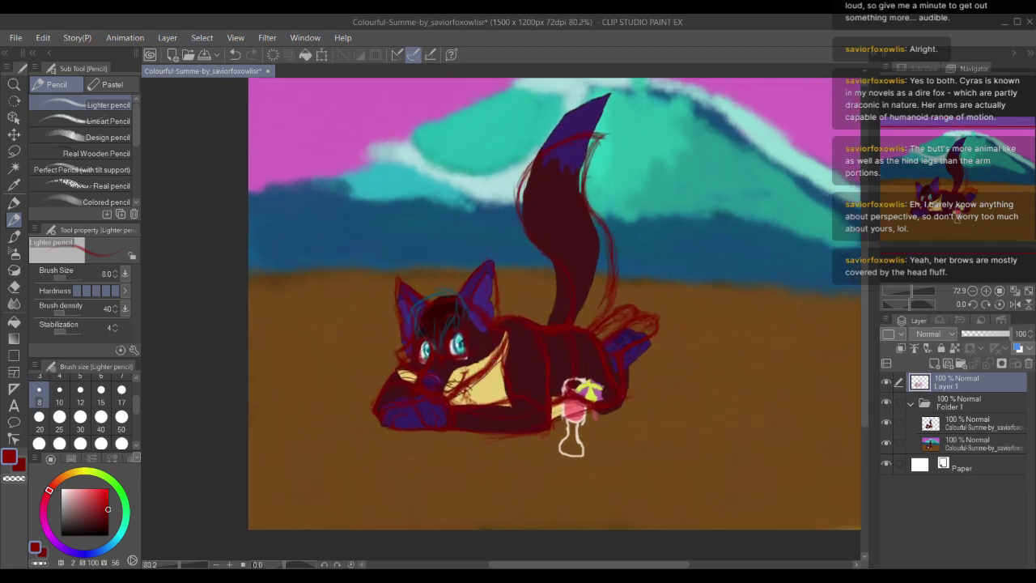
left_click(886, 402)
Step: Switch the drawing colour to blue with hue 207 and sketch thin whiskers on both sides of the muzzle
scroll(373, 396, "up", 3)
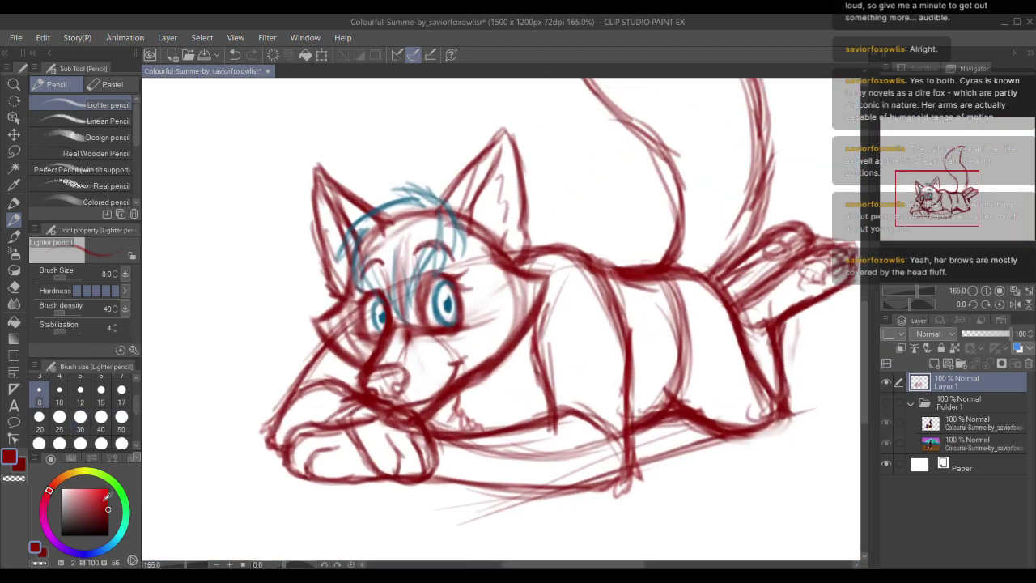
left_click(115, 541)
left_click_drag(279, 356, 293, 294)
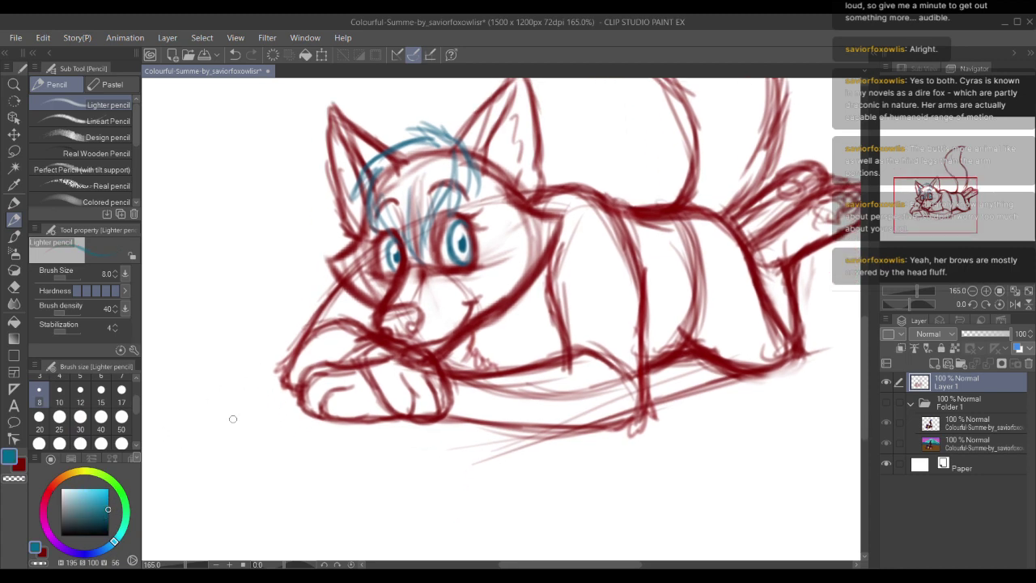
left_click(109, 547)
mouse_move(428, 313)
left_mouse_down()
mouse_move(508, 275)
mouse_move(491, 303)
left_mouse_up()
left_click_drag(477, 336, 520, 351)
mouse_move(363, 312)
left_mouse_down()
mouse_move(300, 299)
mouse_move(257, 368)
left_mouse_up()
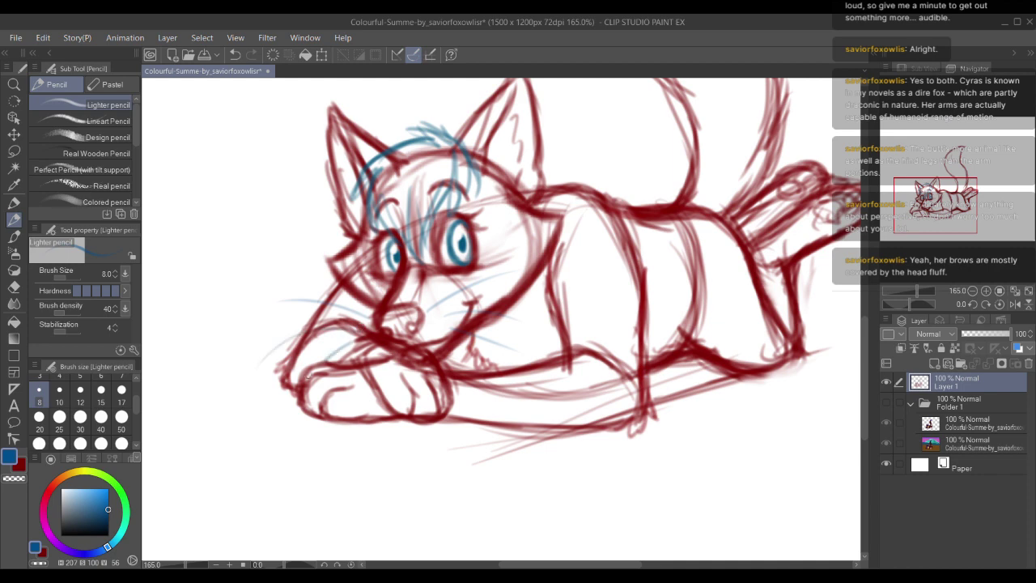
left_click_drag(413, 325, 386, 362)
Step: Show the original artwork folder beneath the sketch to view the whole picture with the corrections overlaid
scroll(385, 362, "down", 4)
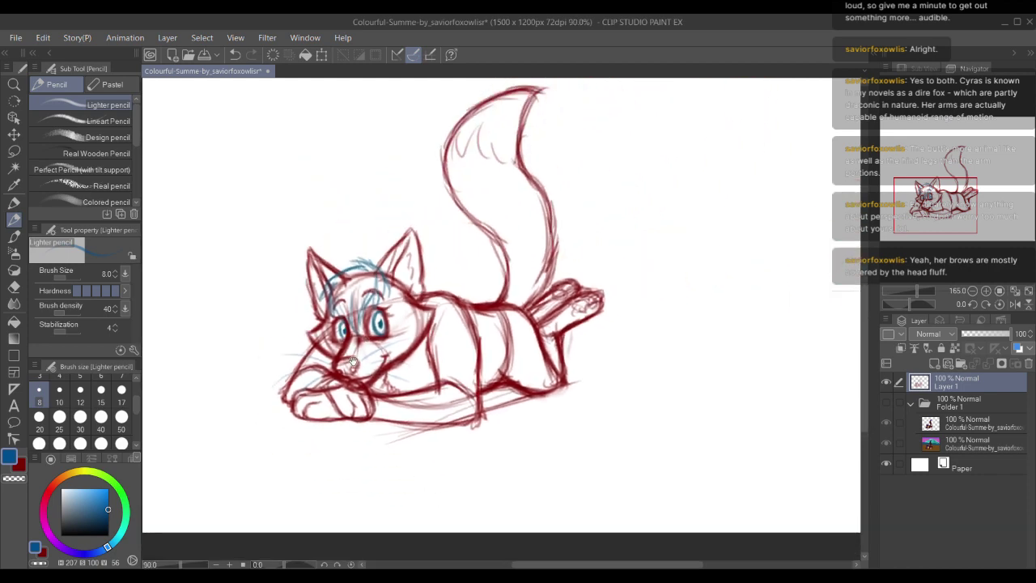
left_click_drag(413, 326, 396, 364)
left_click(886, 402)
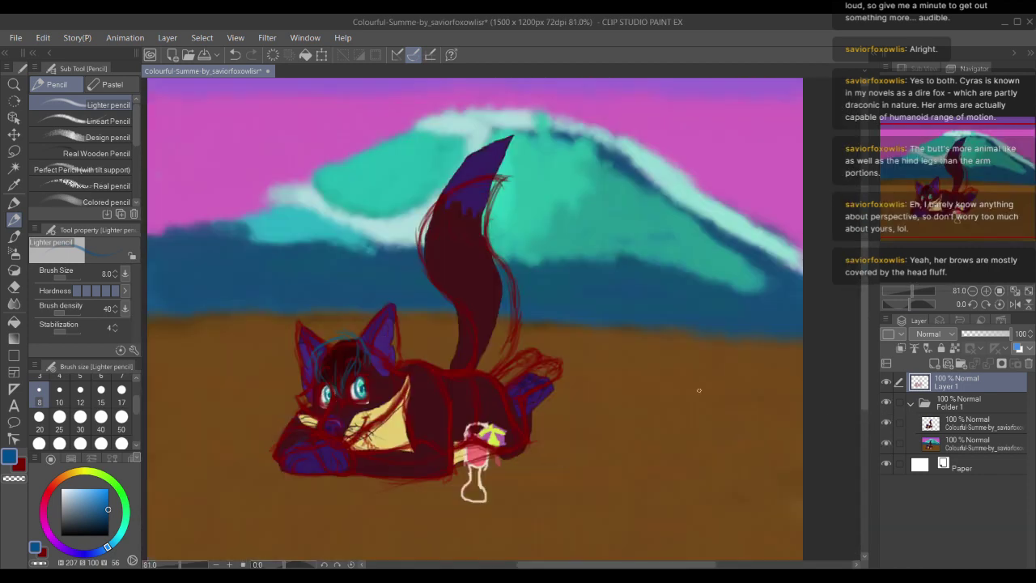
scroll(510, 324, "down", 1)
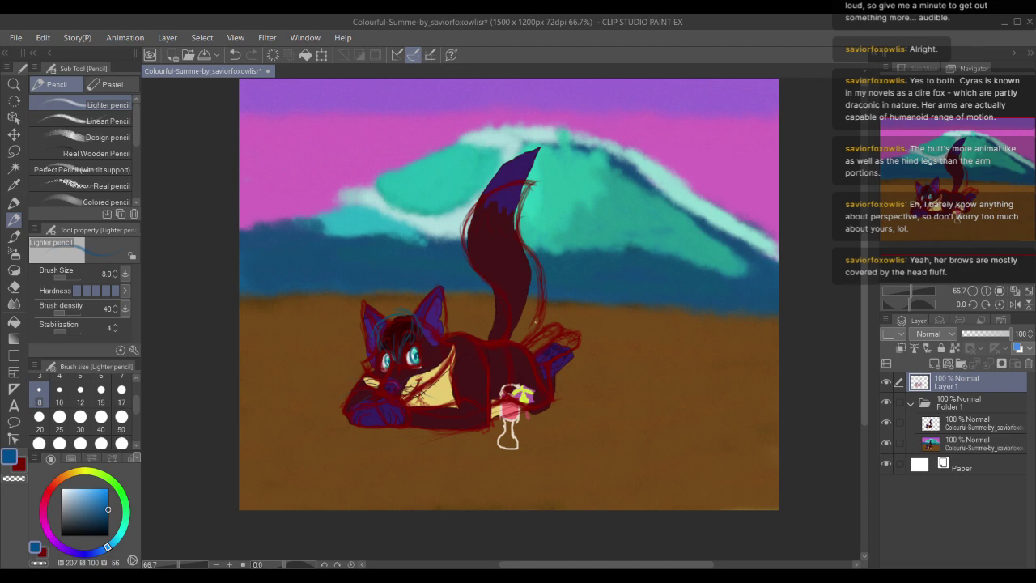
left_click_drag(536, 322, 546, 353)
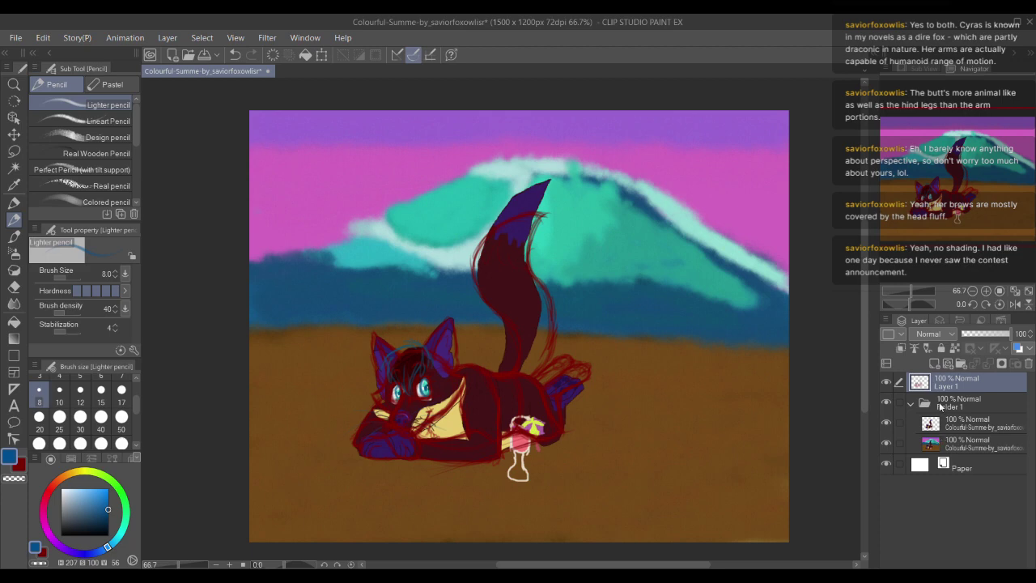
Step: Select the original background layer and examine the mountains, horizon and ground across the whole picture
left_click(967, 445)
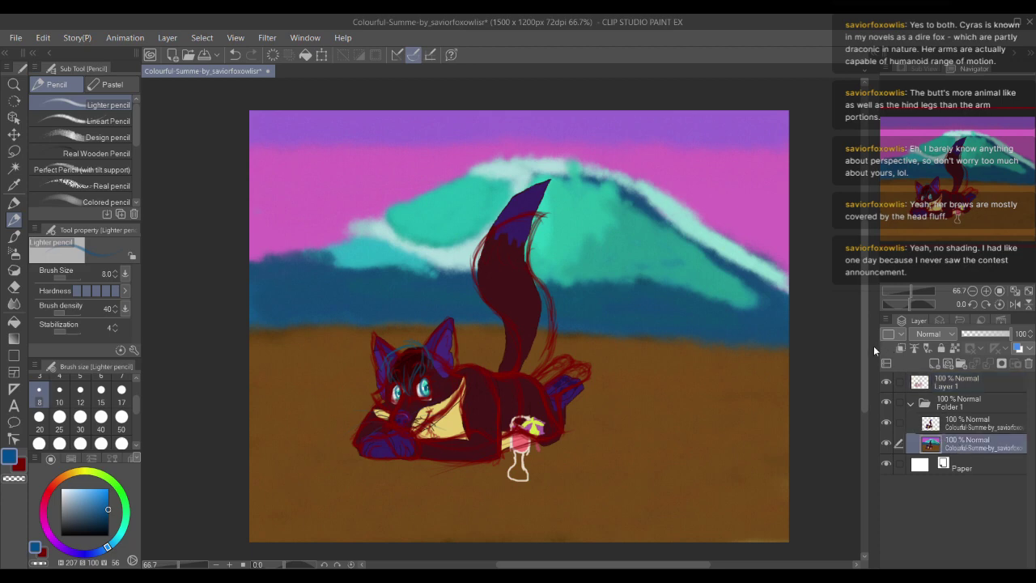
left_click_drag(736, 380, 681, 438)
scroll(605, 317, "up", 5)
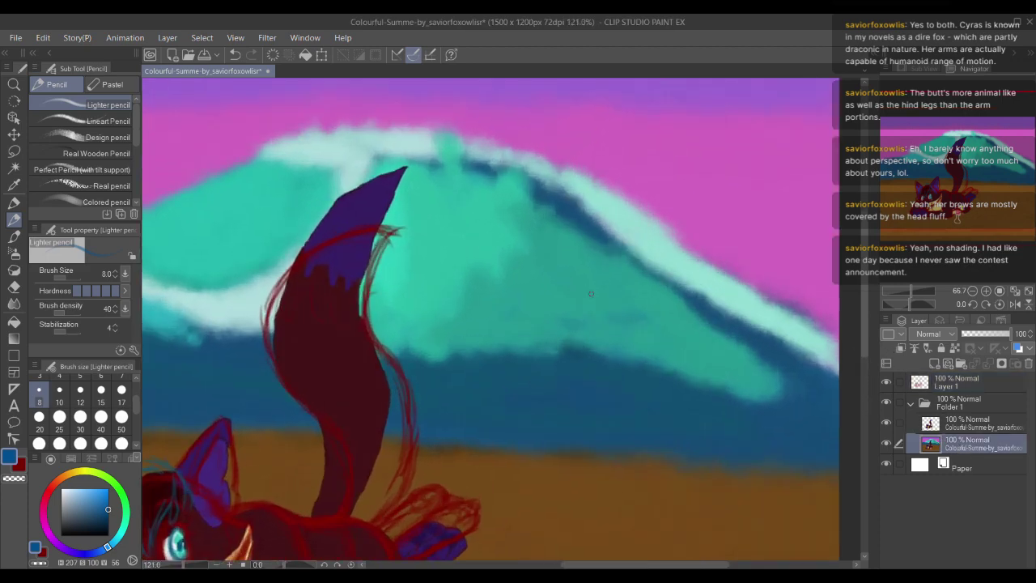
left_click_drag(594, 327, 699, 448)
left_click_drag(627, 331, 858, 370)
left_click_drag(558, 399, 782, 233)
scroll(617, 288, "down", 5)
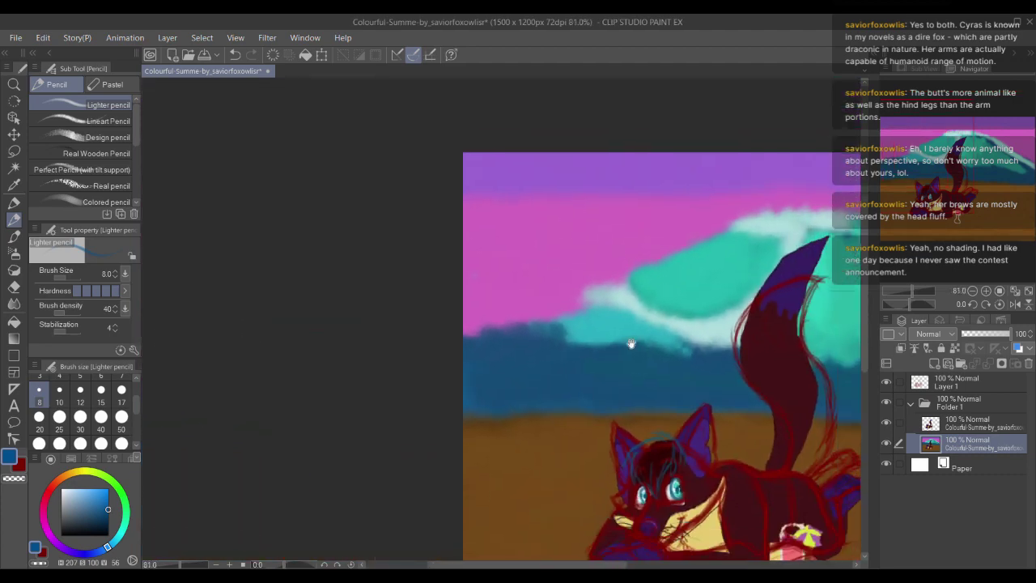
scroll(503, 318, "down", 1)
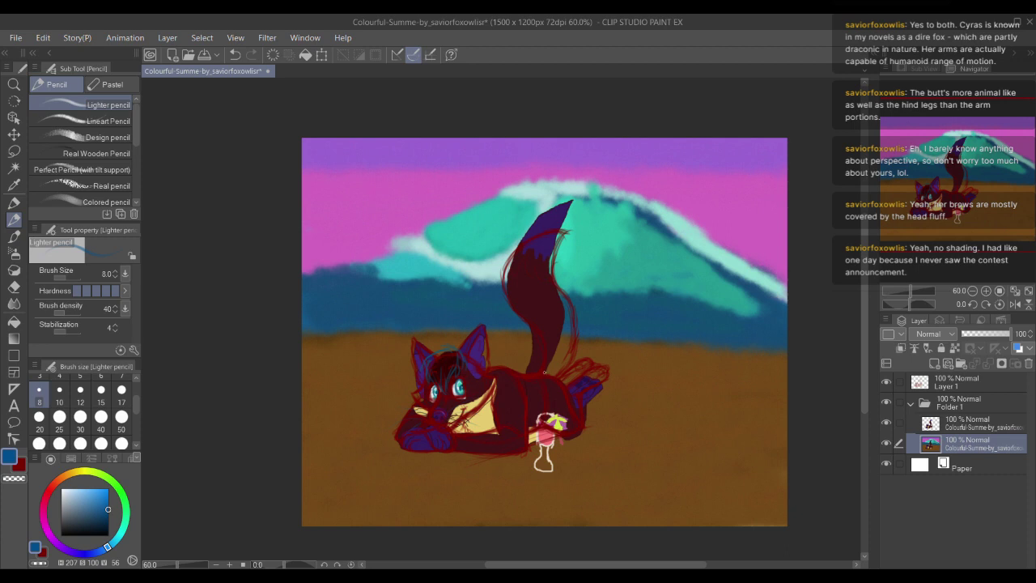
left_click_drag(482, 239, 490, 217)
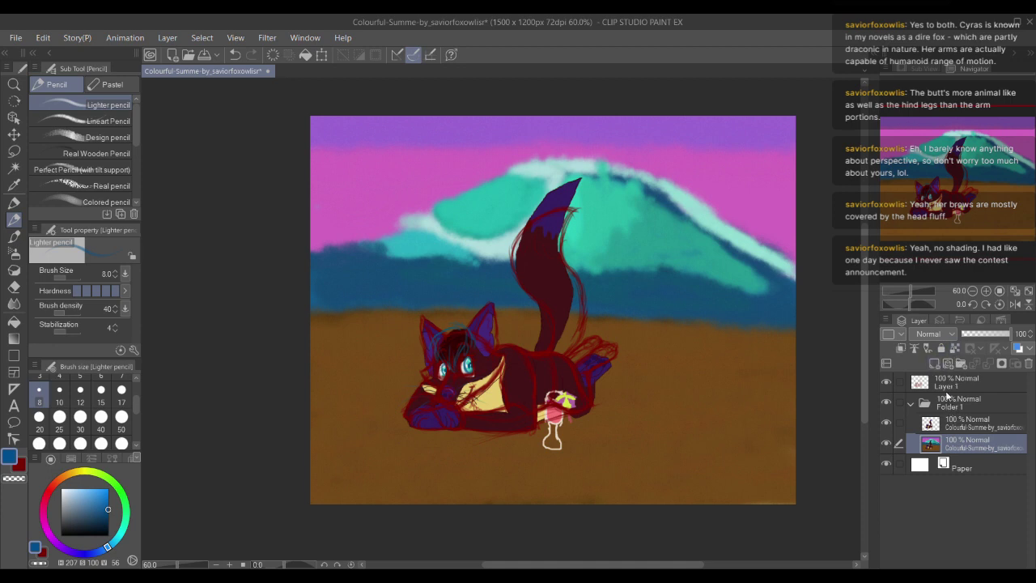
Step: Add a new raster layer above Folder 1 and set the folder's opacity to 81%
left_click(948, 398)
left_click(935, 363)
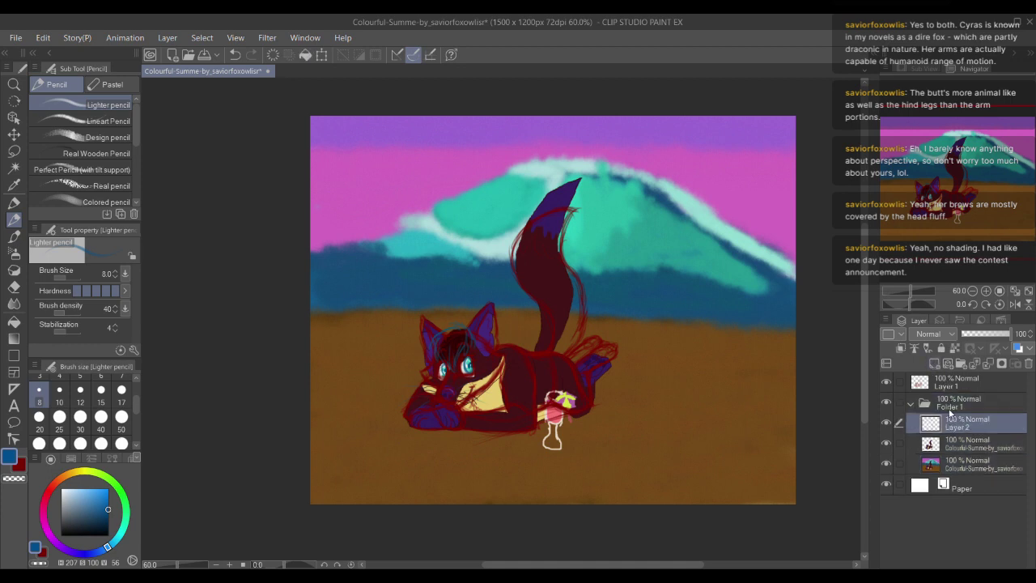
left_click(950, 420)
left_click(987, 335)
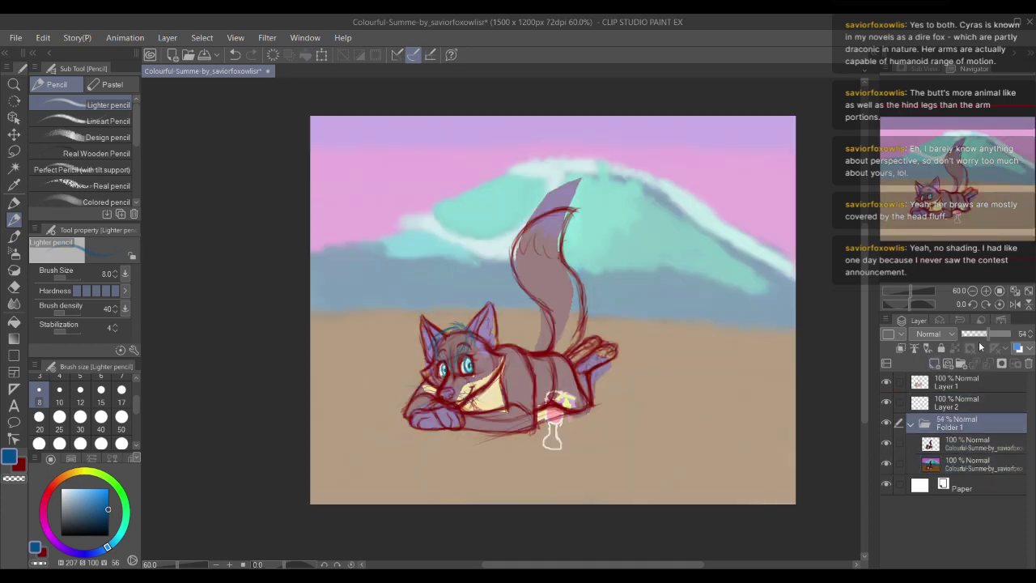
left_click(1001, 334)
left_click_drag(391, 285, 366, 247)
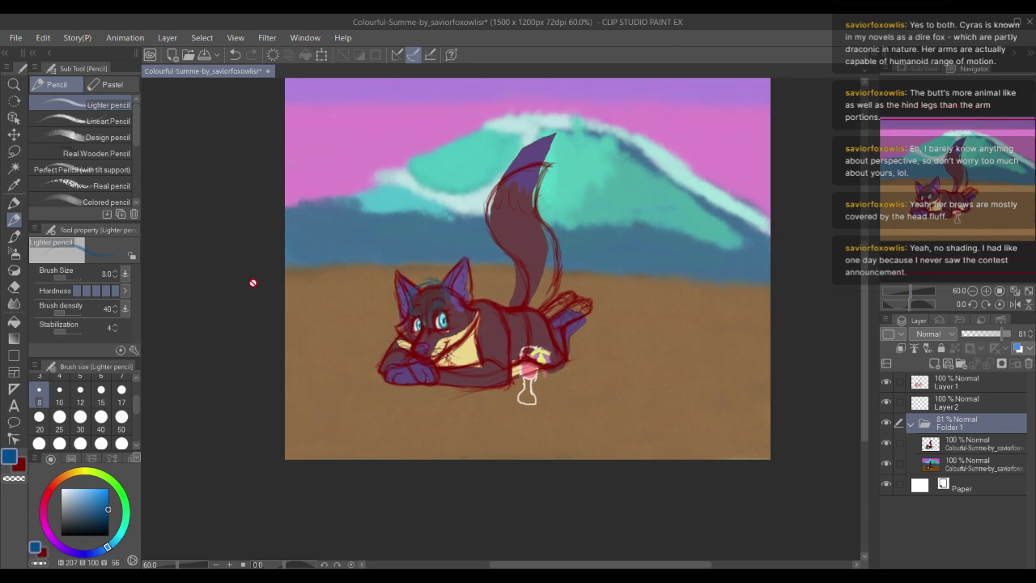
Step: Switch the drawing colour to green and create a perspective ruler with two converging guide lines over the artwork
left_click(119, 489)
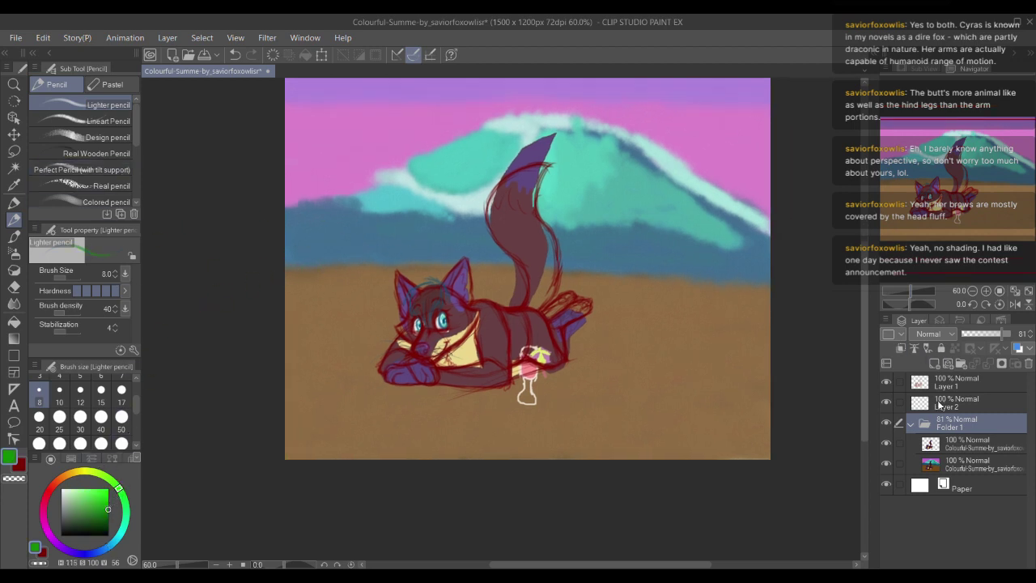
left_click(941, 406)
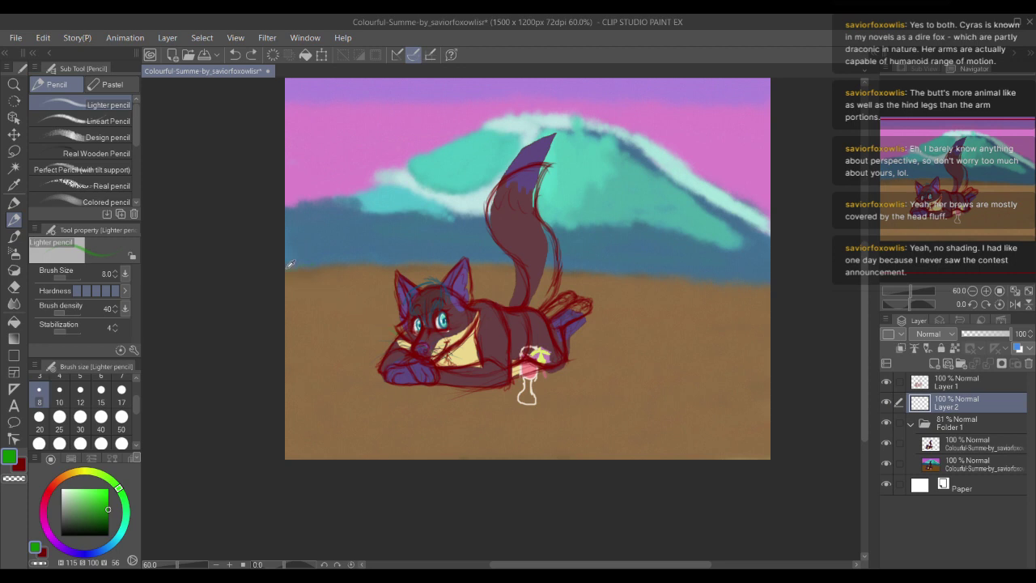
left_click(280, 270, "shift")
key("ctrl+z")
left_click(14, 390)
left_click_drag(280, 337, 466, 346)
left_click_drag(449, 270, 323, 369)
key("p")
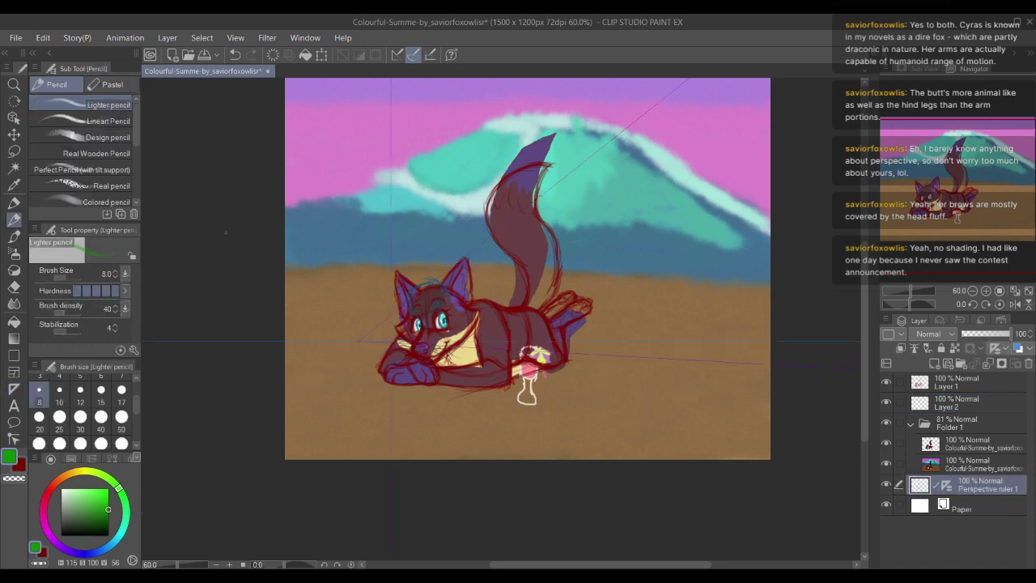
Step: Try to draw a straight green horizon line across the canvas on the ruler layer at brush size 10
left_click_drag(295, 271, 288, 281)
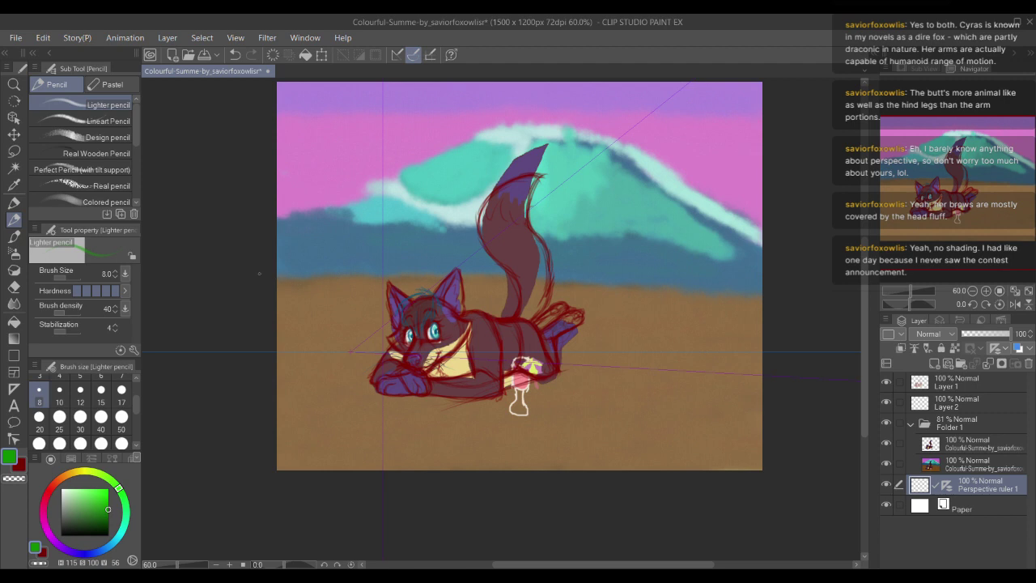
left_click(59, 395)
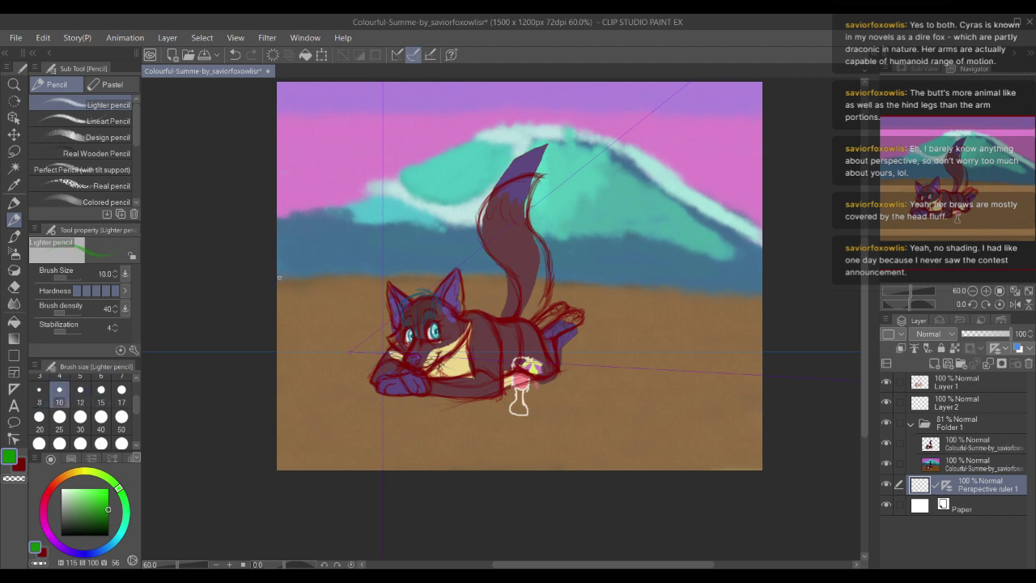
left_click_drag(281, 284, 719, 285)
key("ctrl+z")
left_click_drag(269, 282, 794, 283)
key("ctrl+z")
left_click_drag(282, 284, 780, 283)
Step: Hide the perspective ruler layer and prepare the pencil for Layer 2 with size 17 and a darker green of hue 123
left_click(122, 390)
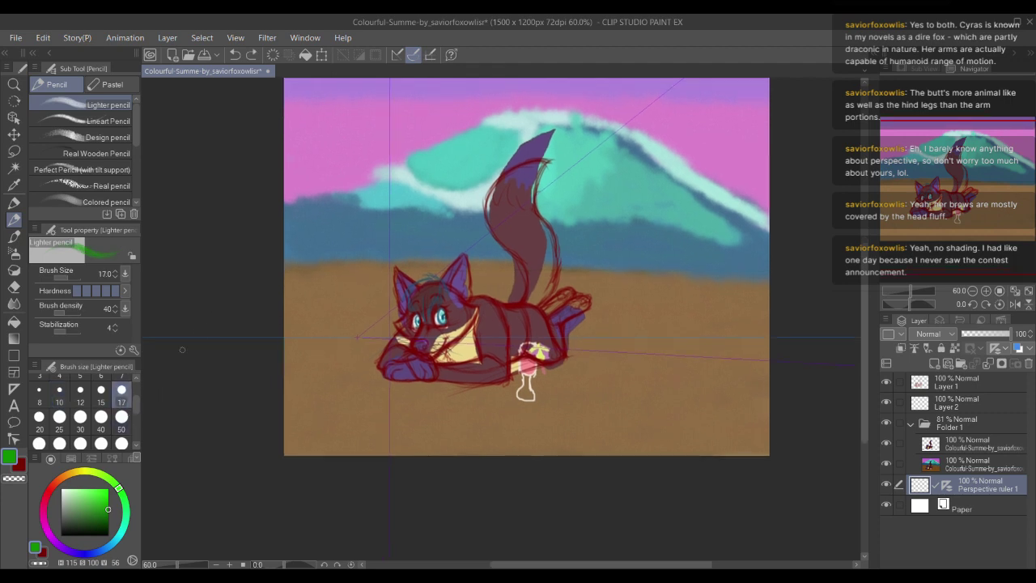
left_click(886, 484)
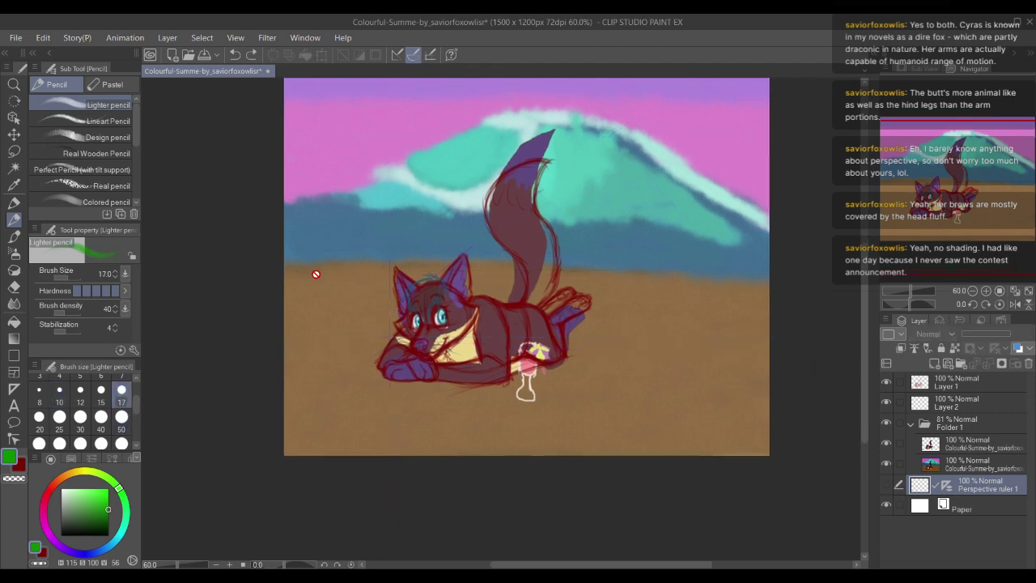
left_click(941, 406)
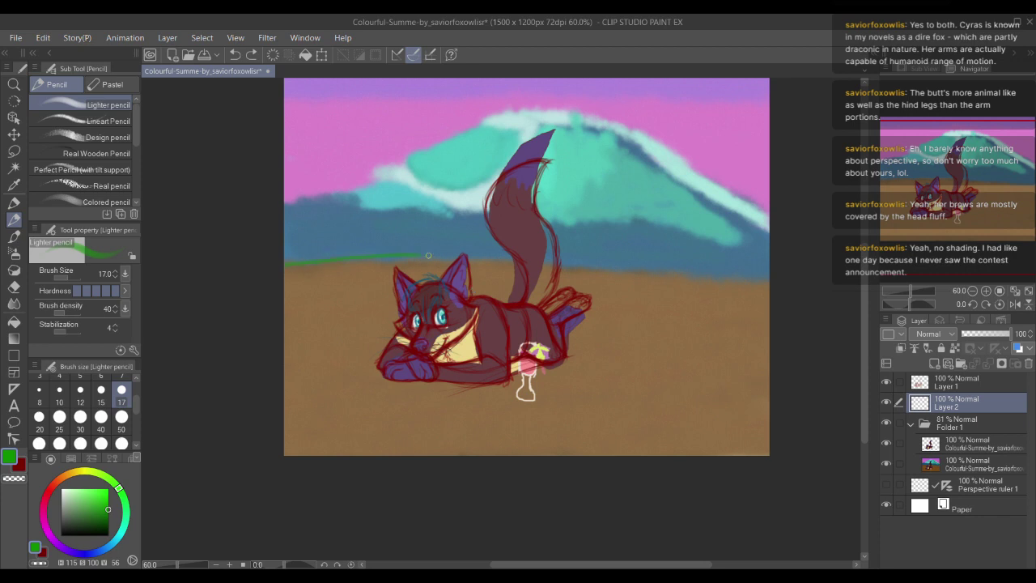
key("ctrl+z")
left_click_drag(398, 255, 414, 224)
mouse_move(109, 510)
left_mouse_down()
mouse_move(126, 512)
mouse_move(122, 491)
left_mouse_up()
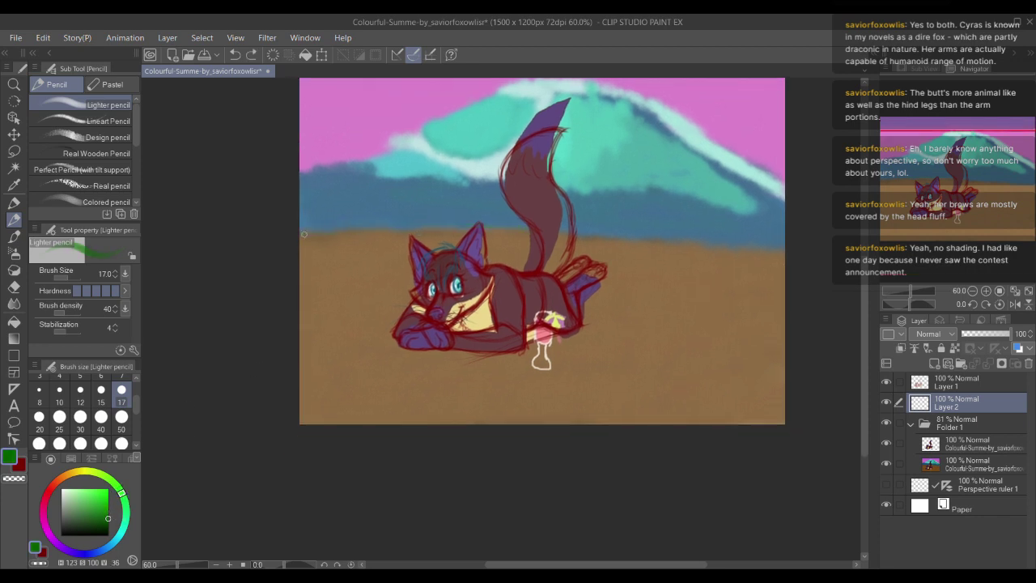
Step: Sketch a gently curved green horizon line on Layer 2 along the full boundary between the brown ground and the blue hills
left_click_drag(304, 235, 390, 229)
key("ctrl+z")
left_click_drag(637, 256, 657, 340)
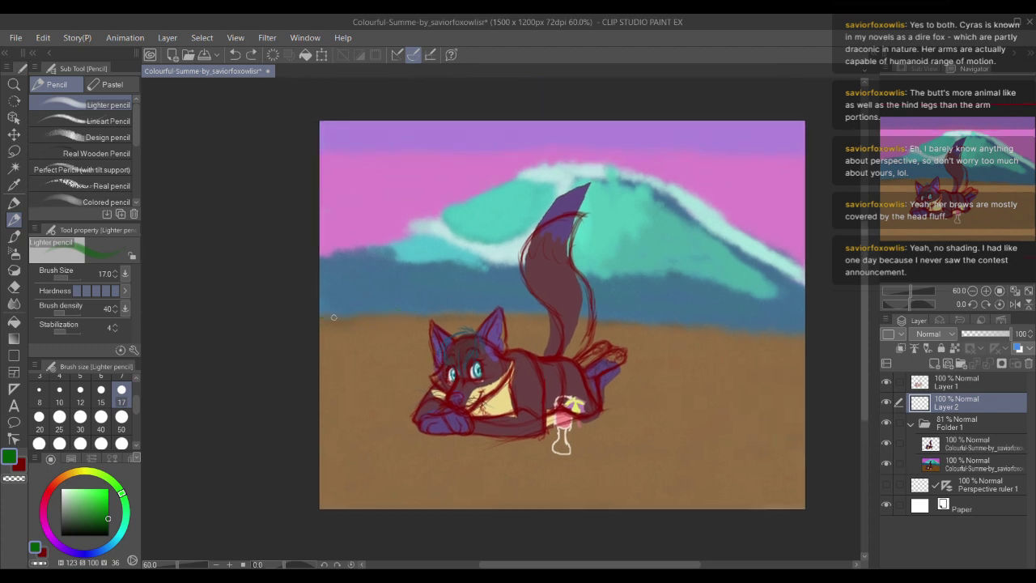
left_click_drag(322, 318, 547, 308)
key("ctrl+z")
left_click_drag(321, 318, 430, 315)
left_click_drag(448, 261, 424, 217)
key("ctrl+z")
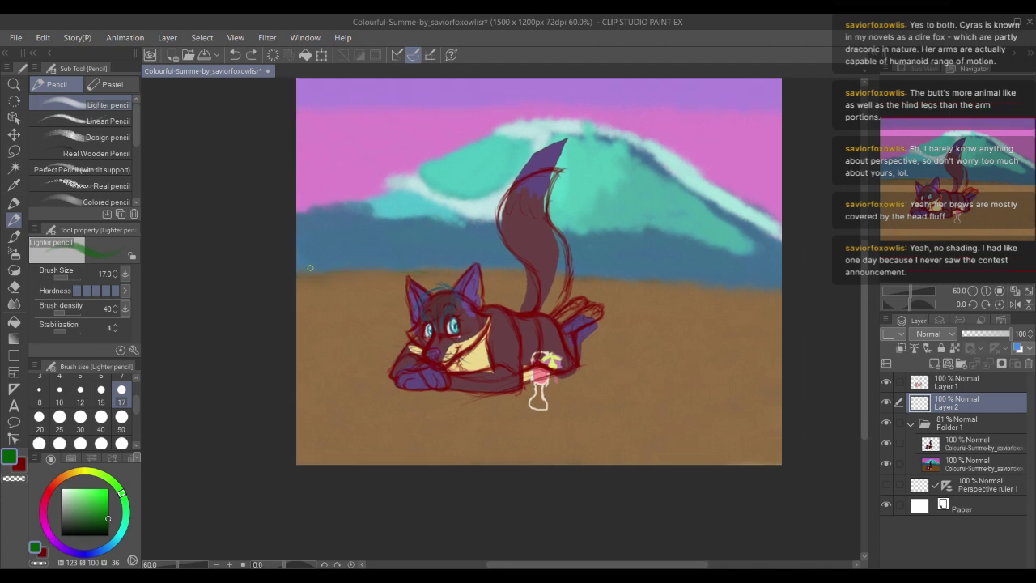
left_click_drag(300, 271, 454, 264)
key("ctrl+z")
mouse_move(300, 273)
left_mouse_down()
mouse_move(545, 268)
mouse_move(283, 275)
mouse_move(777, 291)
left_mouse_up()
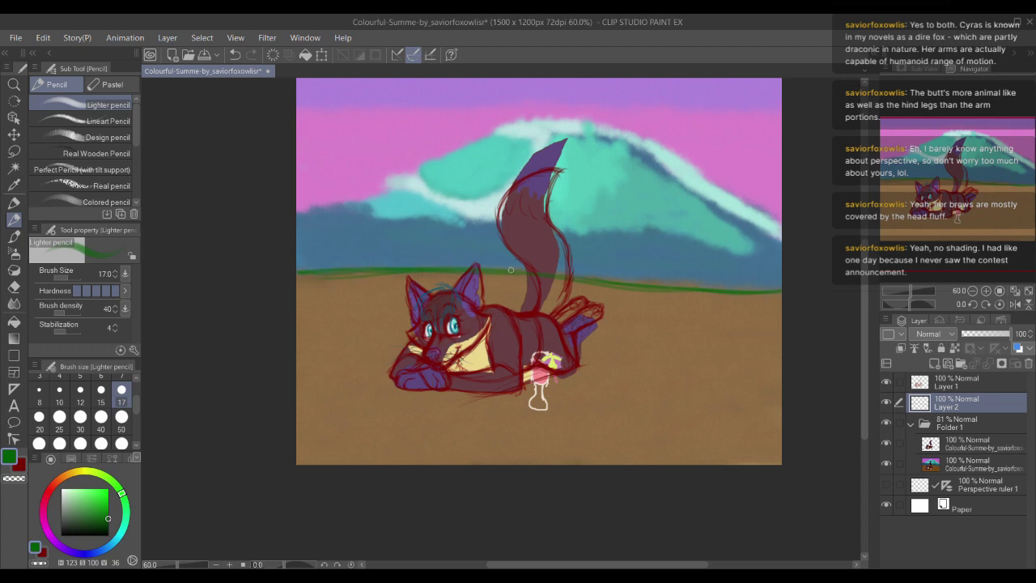
mouse_move(726, 294)
left_mouse_down()
mouse_move(768, 295)
mouse_move(693, 333)
left_mouse_up()
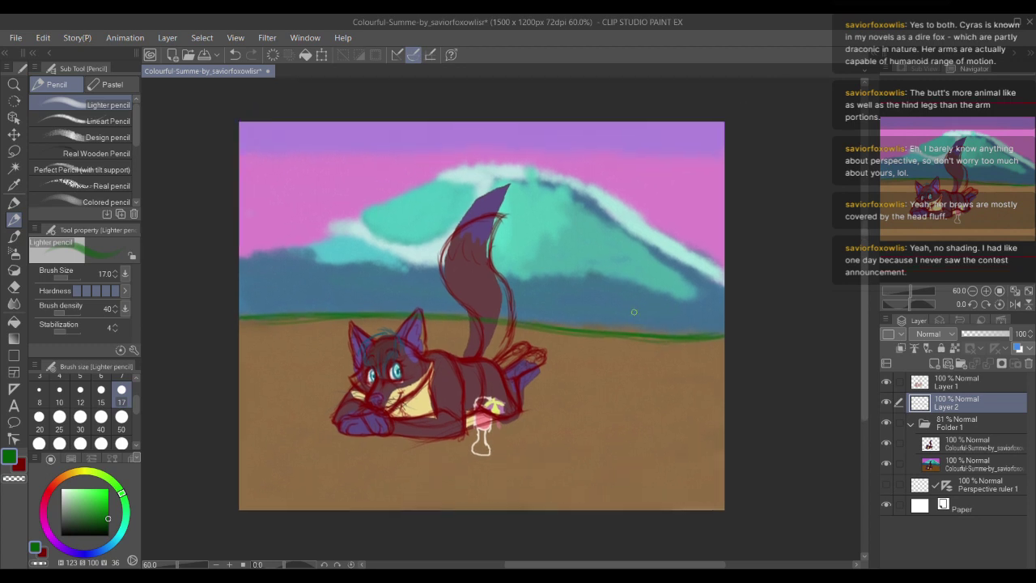
left_click_drag(621, 309, 663, 351)
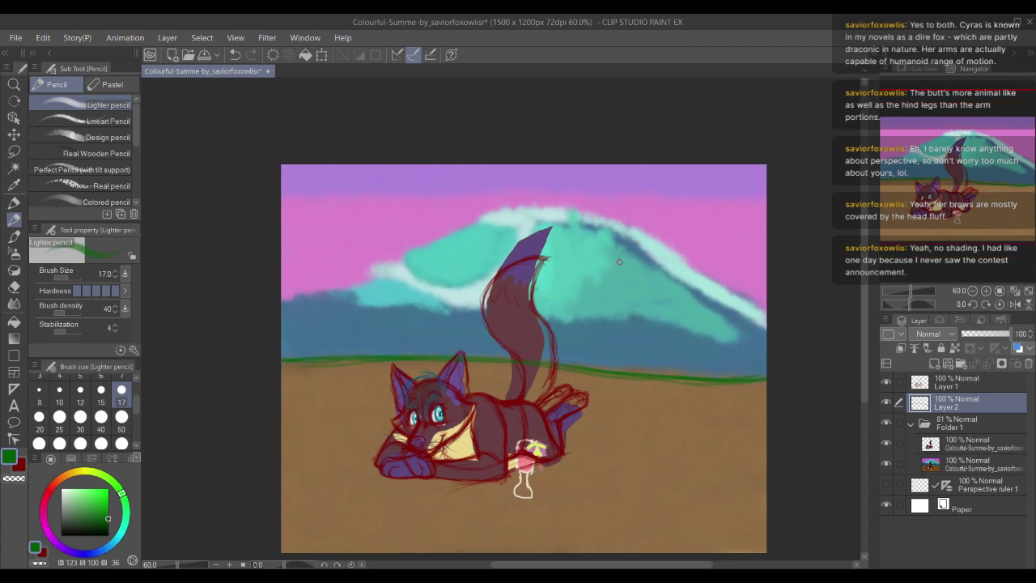
left_click_drag(368, 298, 374, 296)
left_click_drag(438, 252, 402, 244)
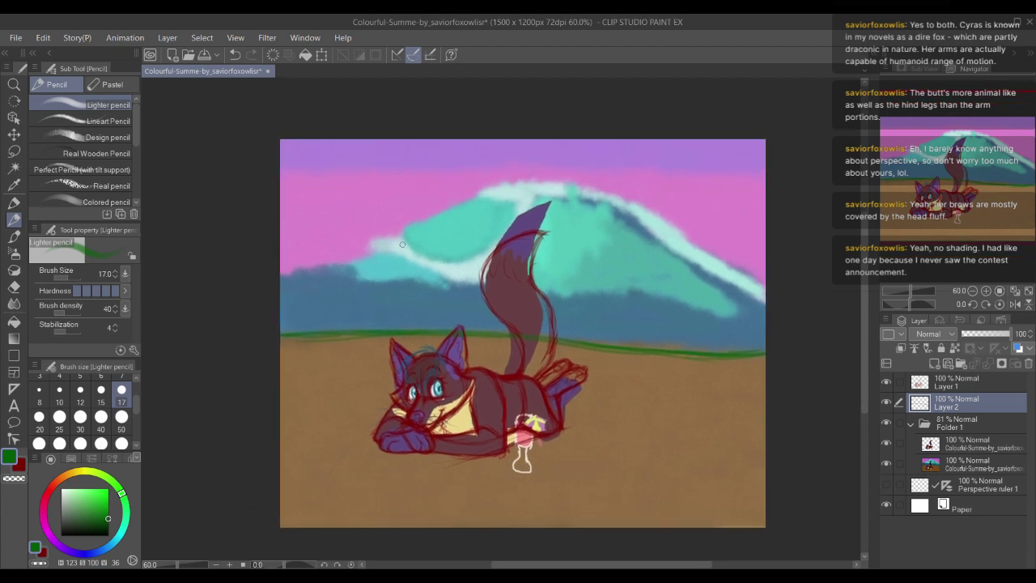
Step: Duplicate the original background layer and place one copy outside and directly below Folder 1
left_click(971, 473)
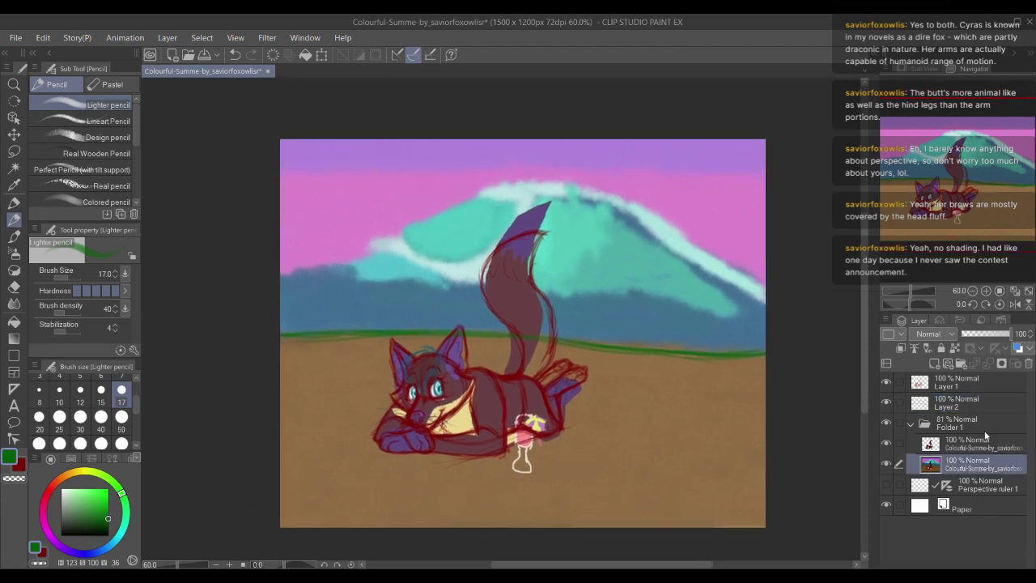
left_click(937, 367)
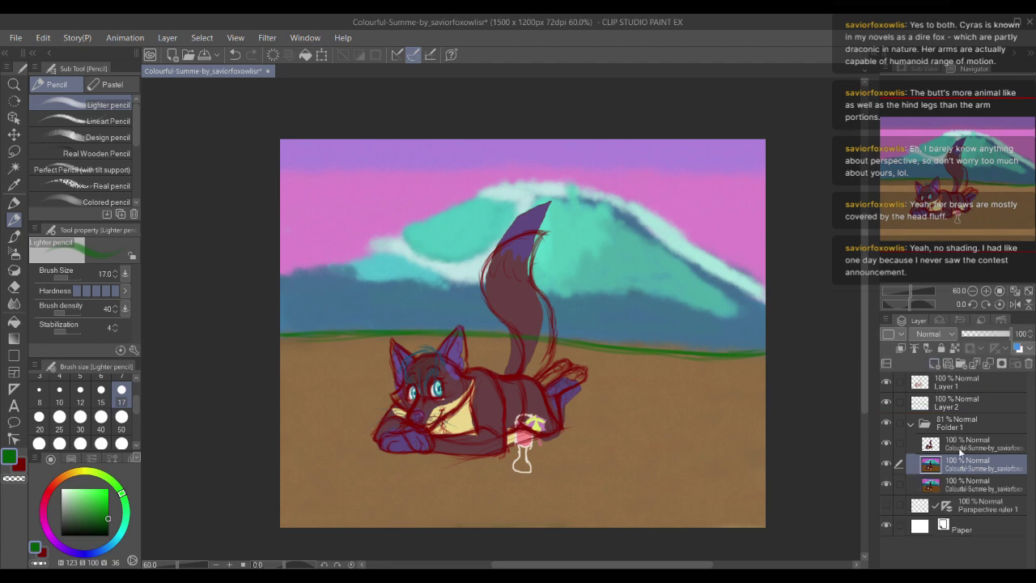
left_click(963, 490)
mouse_move(587, 283)
left_mouse_down()
mouse_move(545, 273)
mouse_move(581, 275)
left_mouse_up()
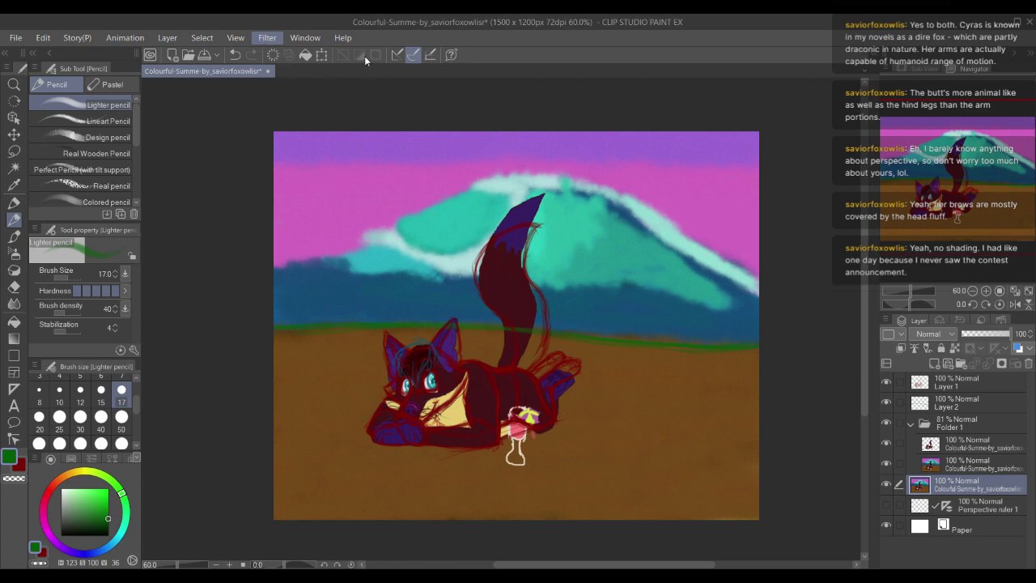
Step: Apply a blur filter to the background layer inside Folder 1 and view the softened scenery behind the character
left_click(382, 88)
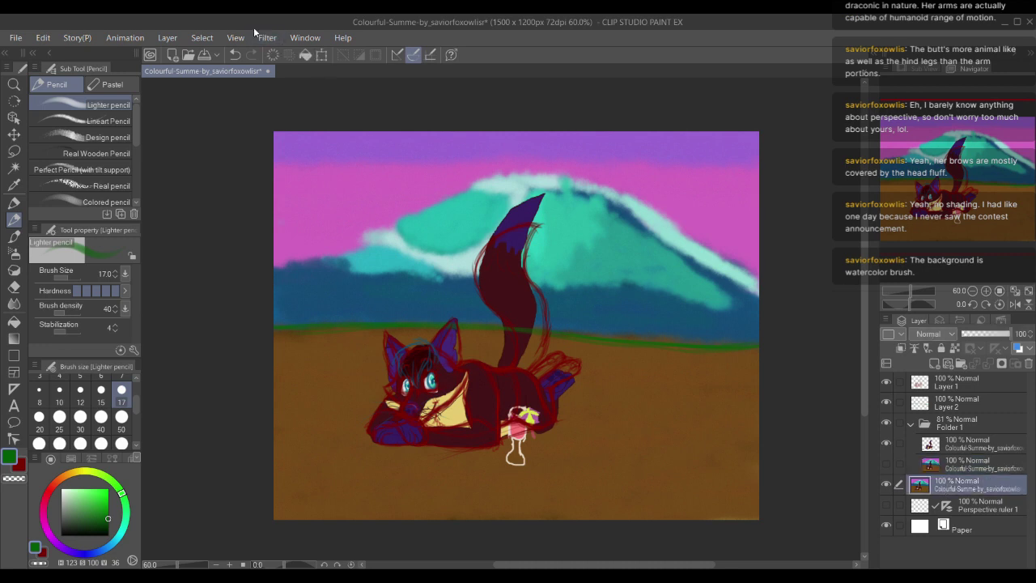
left_click(934, 472)
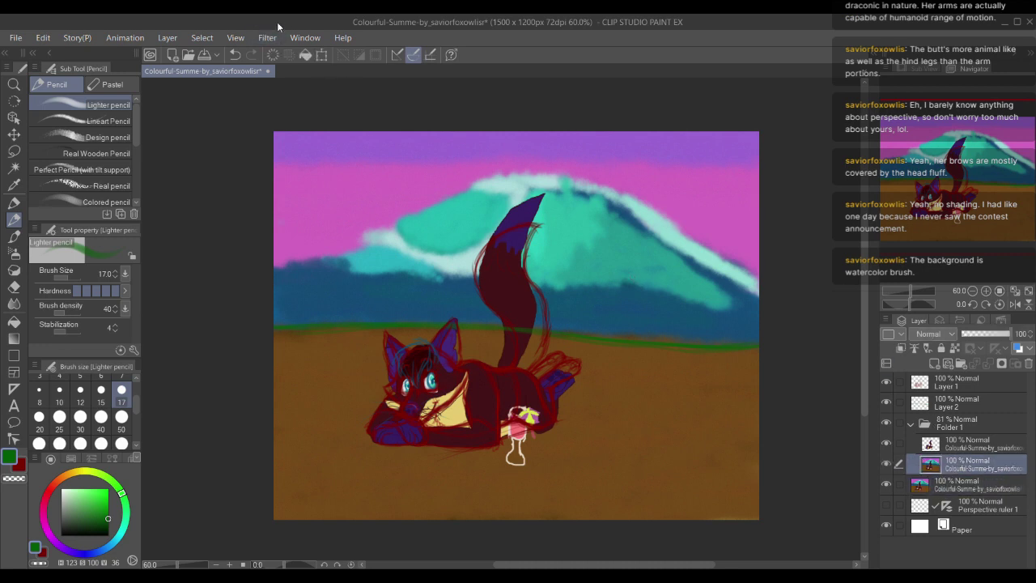
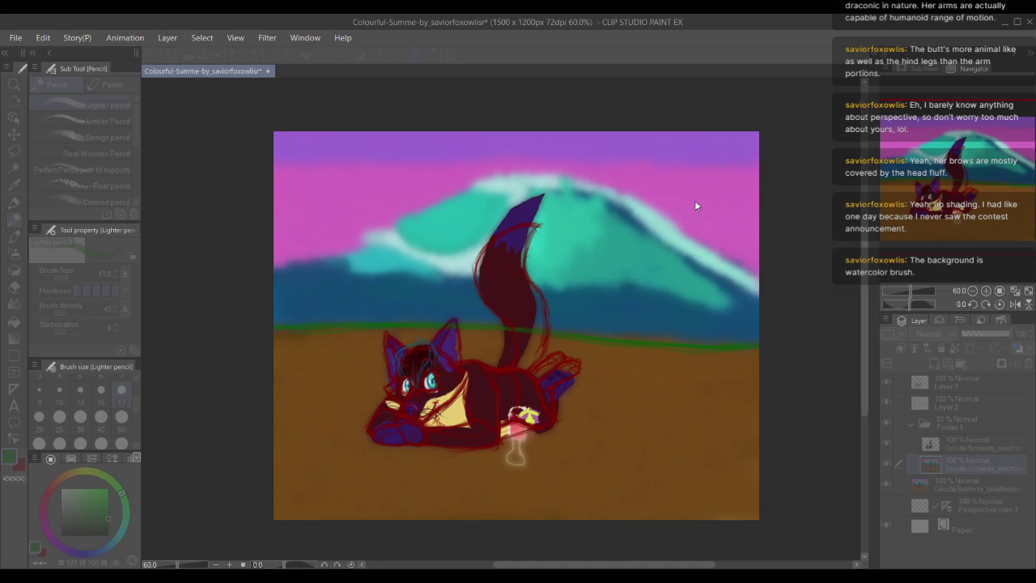
left_click_drag(592, 354, 615, 313)
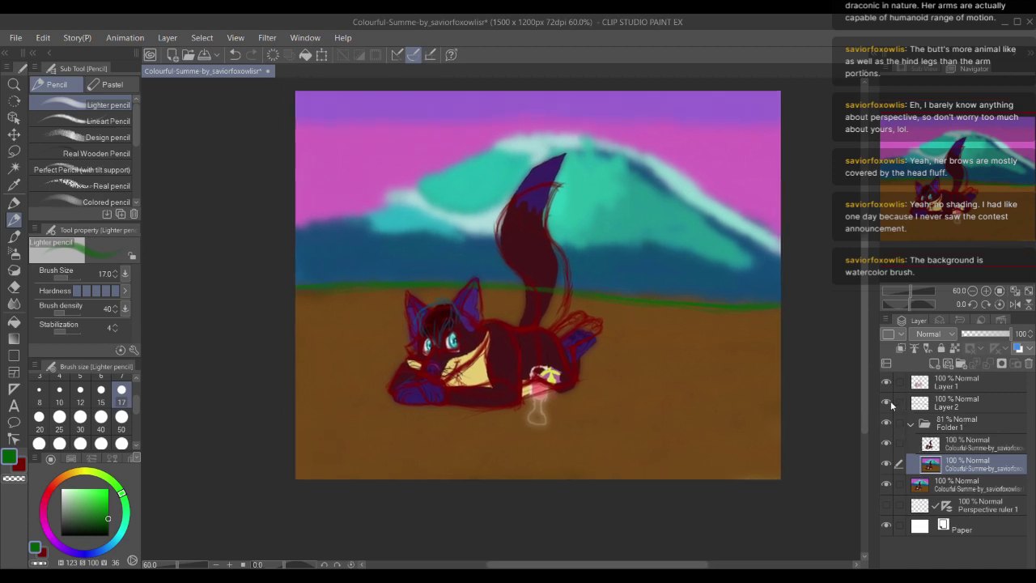
left_click_drag(667, 347, 636, 337)
scroll(590, 292, "up", 1)
left_click_drag(611, 302, 646, 309)
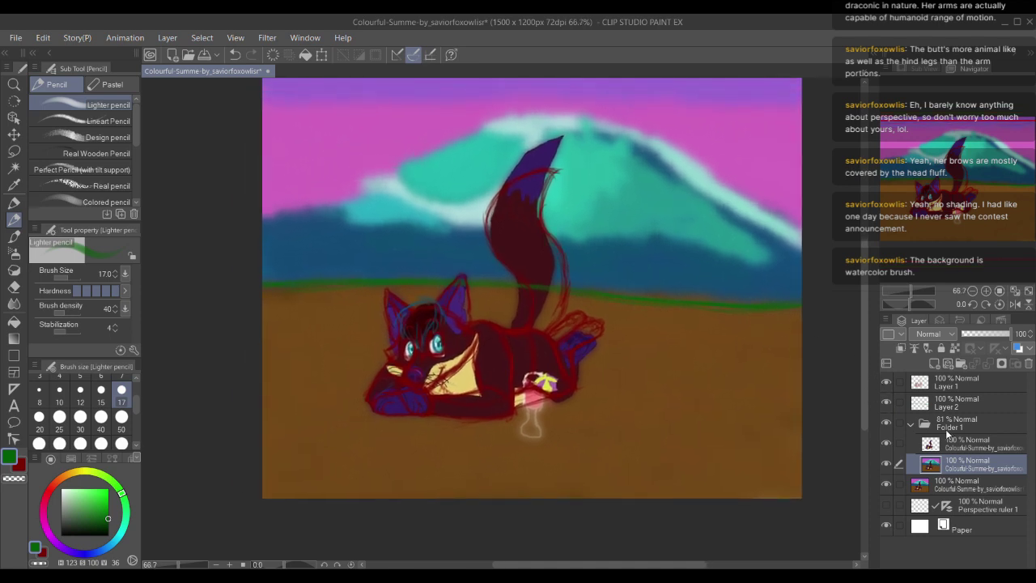
Step: Set up the SAI風厚塗り主線 marker at size 50 in the ground's brown and hide Layer 2
key("p")
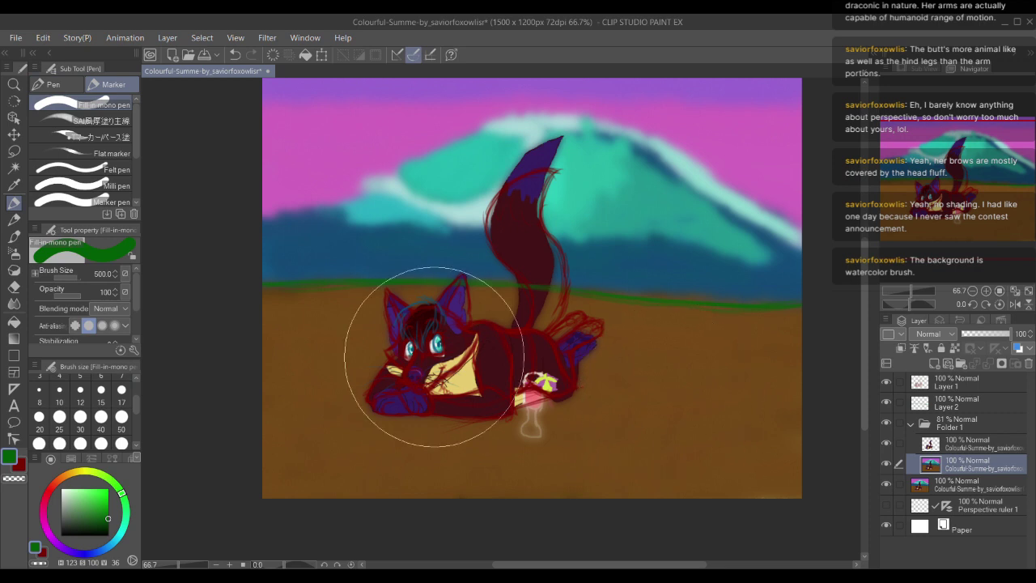
left_click(97, 121)
left_click(665, 352, "alt")
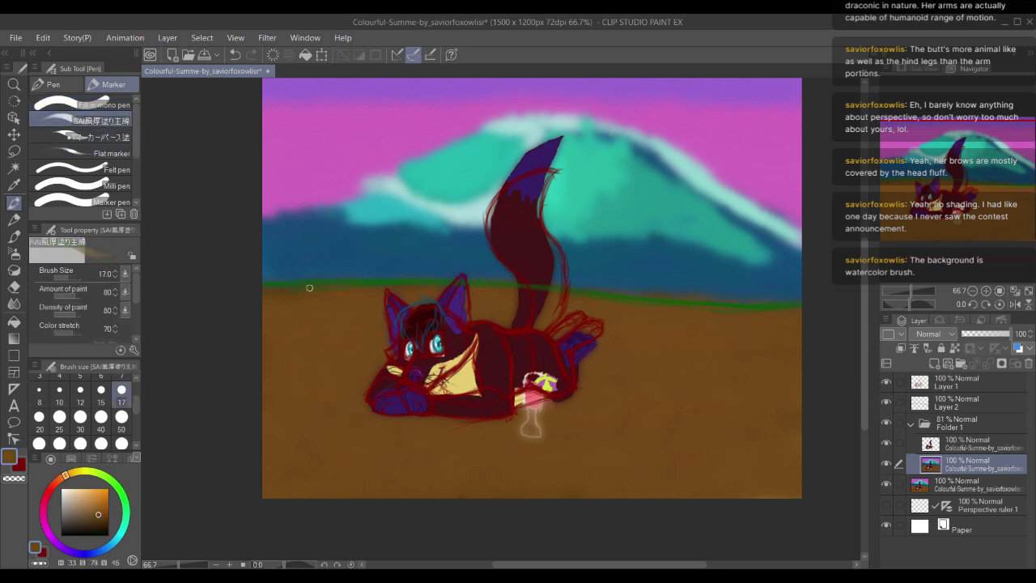
left_click(122, 429)
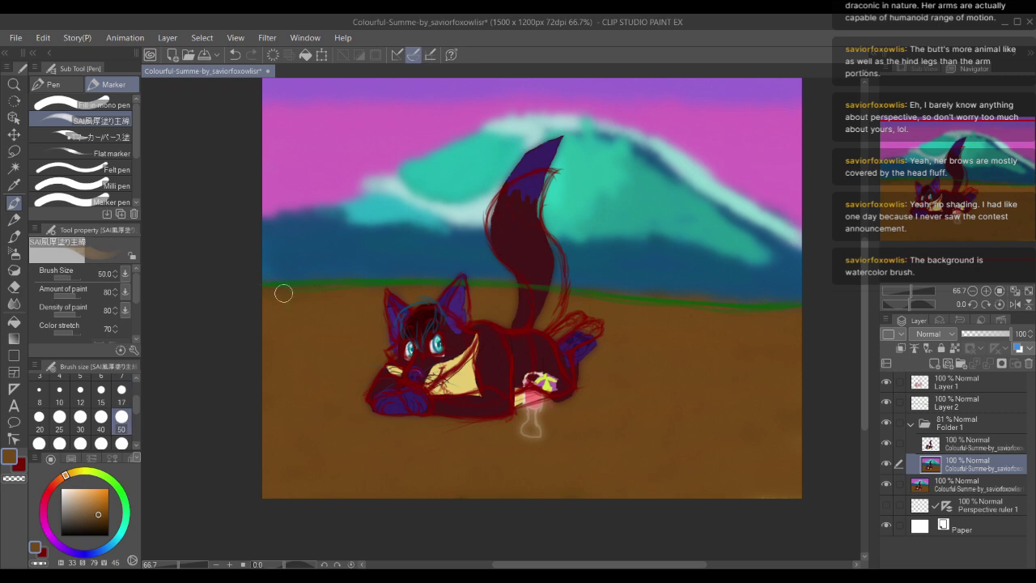
left_click_drag(668, 330, 661, 324)
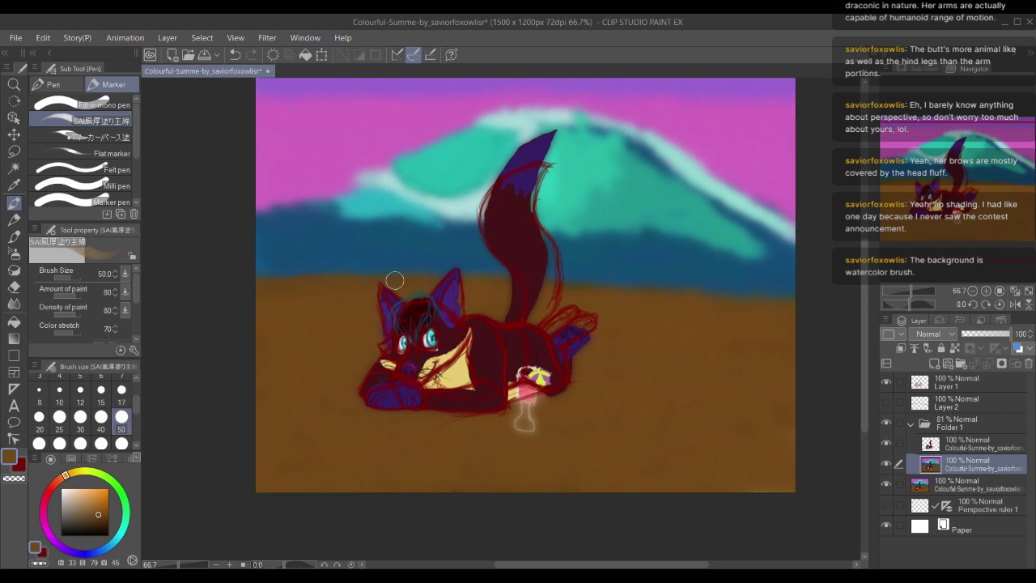
Step: Examine the blurred horizon and ground on both sides of the character, and the picture as a whole
left_click_drag(346, 265, 412, 235)
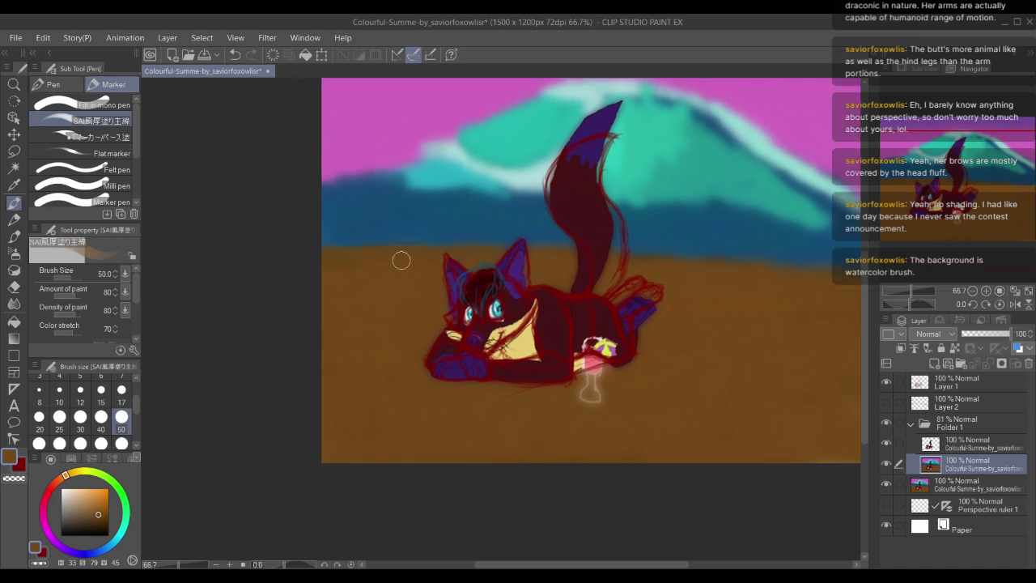
left_click_drag(690, 232, 511, 216)
left_click_drag(384, 244, 556, 223)
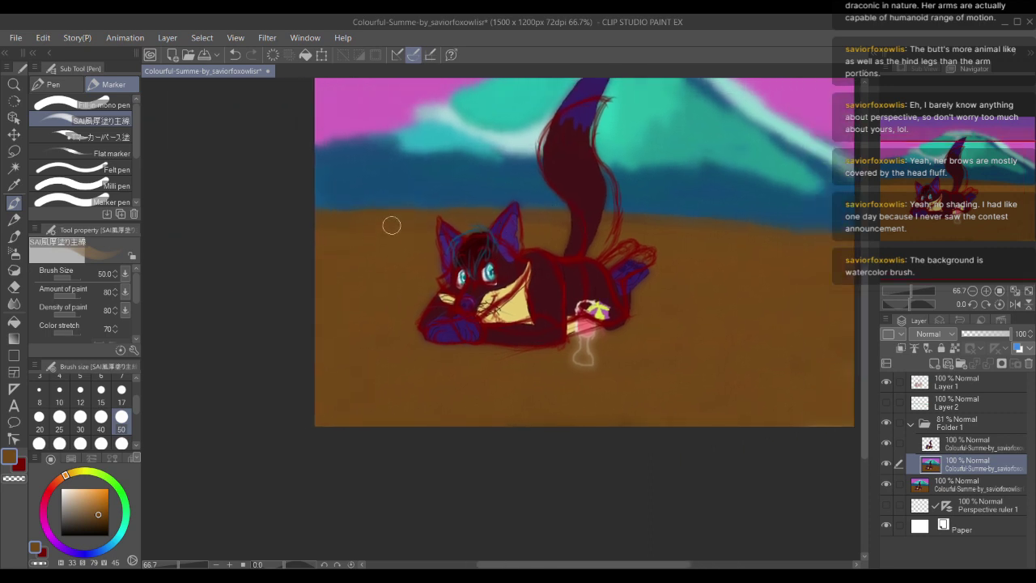
scroll(388, 228, "right", 5)
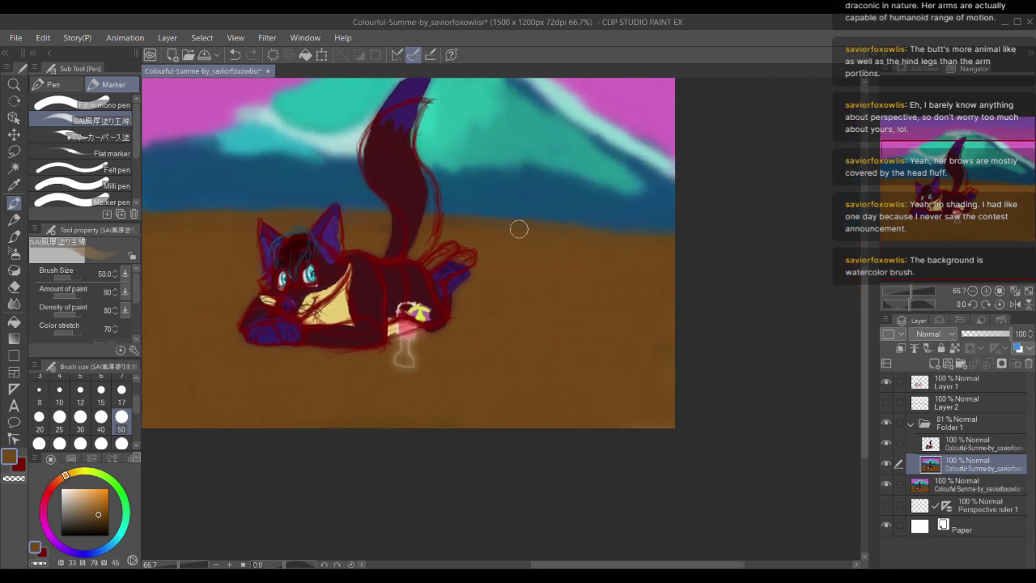
left_click_drag(615, 234, 701, 271)
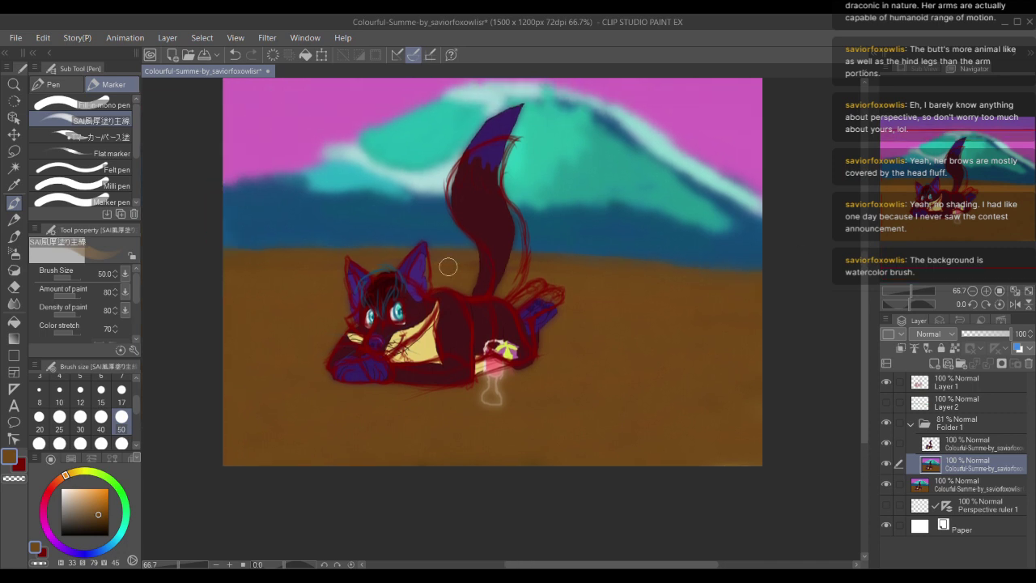
left_click_drag(495, 285, 502, 361)
scroll(502, 360, "down", 1)
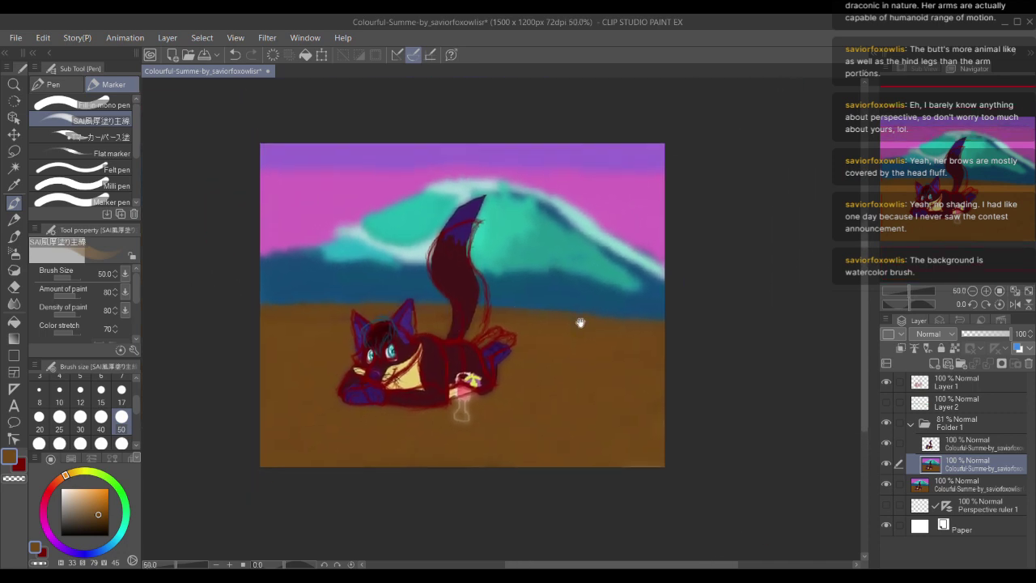
scroll(606, 337, "up", 1)
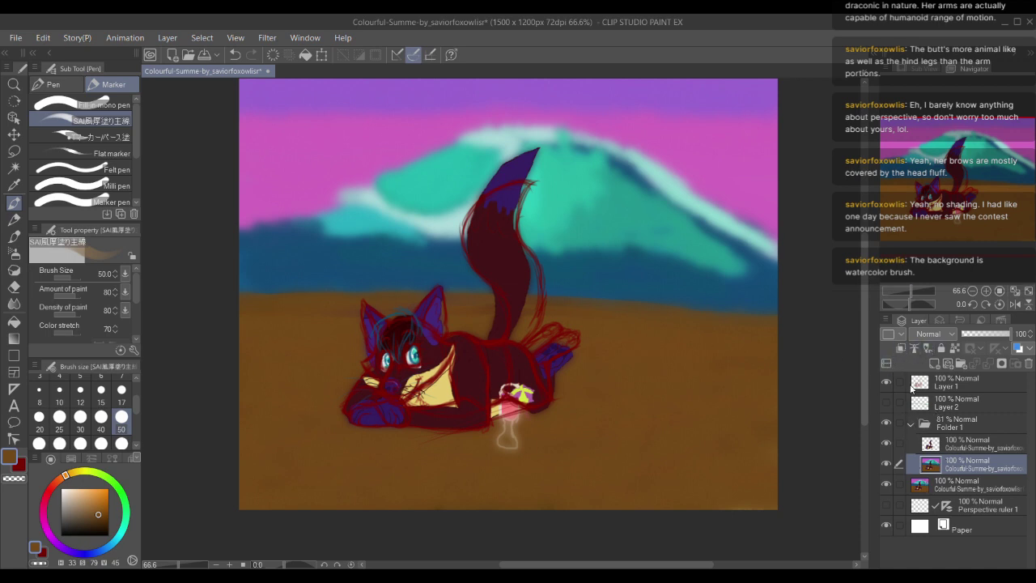
left_click(909, 426)
left_click(958, 448)
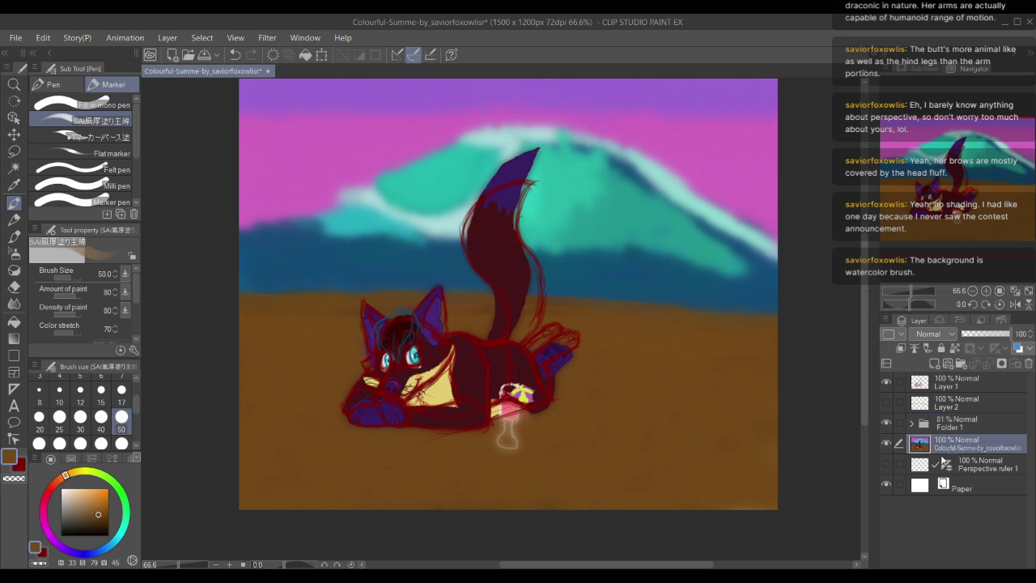
scroll(661, 307, "up", 1)
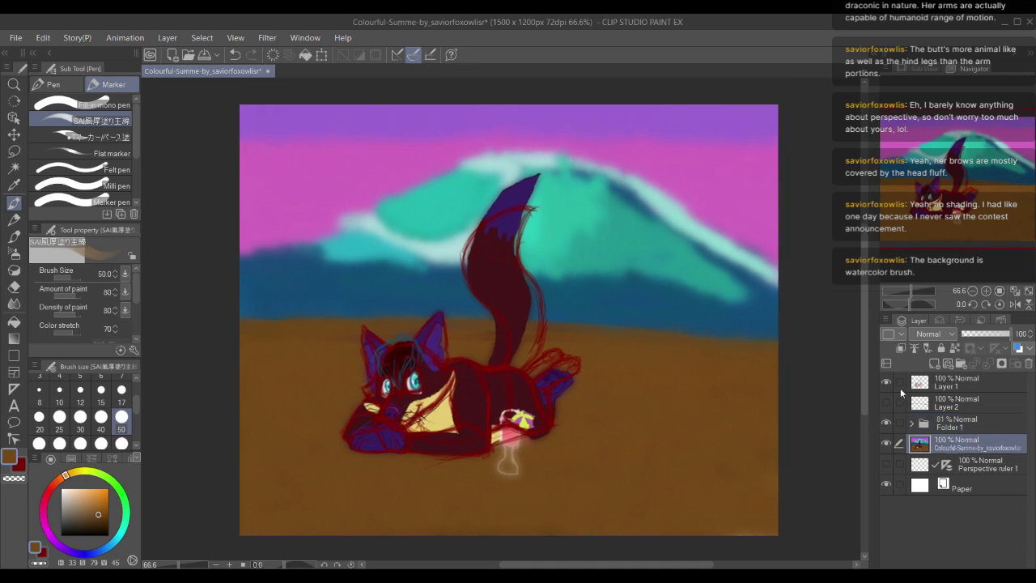
left_click(907, 405)
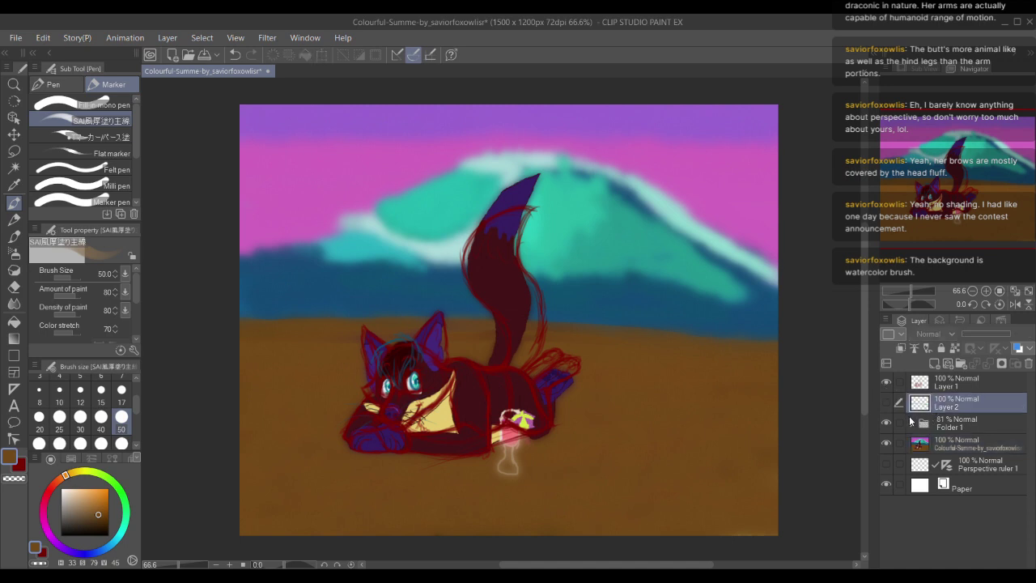
left_click(929, 443)
left_click(912, 424)
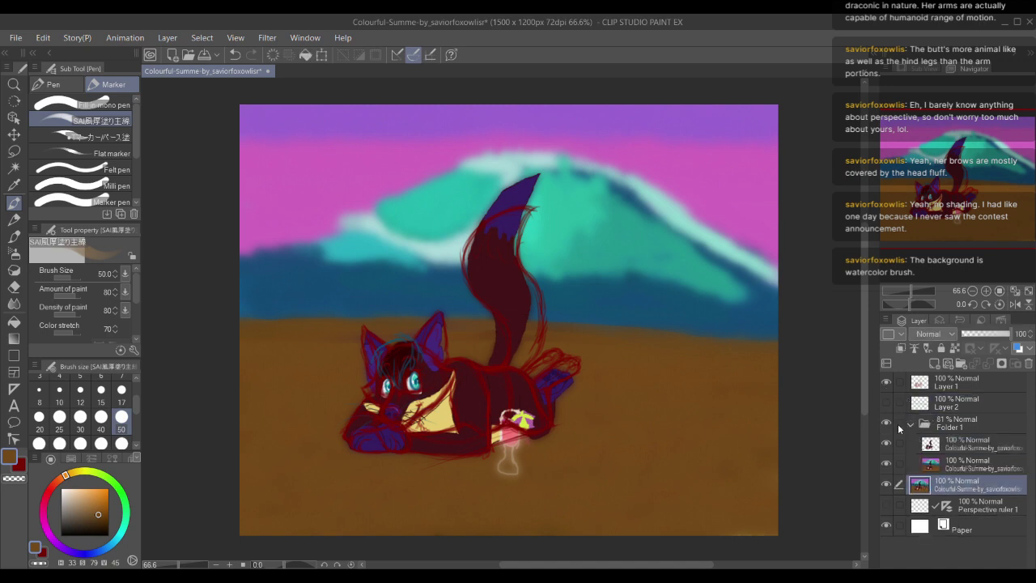
Step: Hide the red sketch on Layer 1 and the blurred background copy inside Folder 1
left_click(887, 424)
left_click(886, 422)
left_click(885, 382)
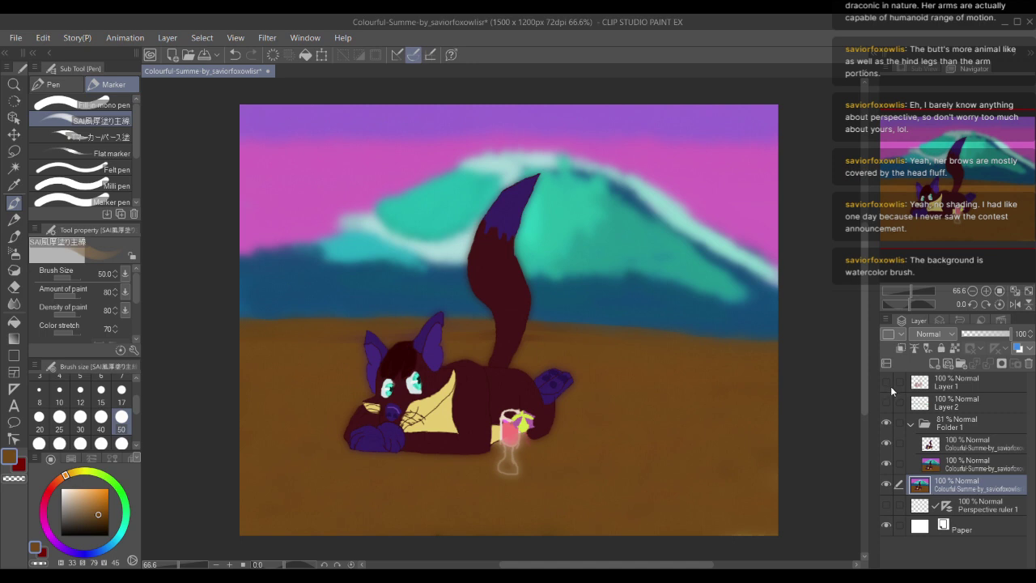
left_click(886, 463)
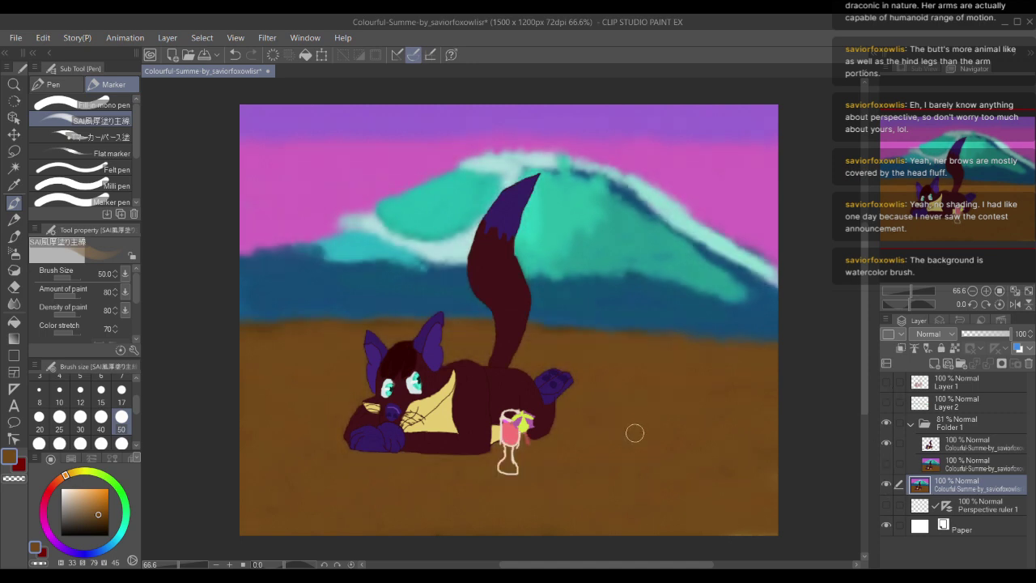
Step: Switch to the Lineart Pencil and choose white as the drawing colour for the cocktail glass
scroll(632, 364, "up", 4)
scroll(646, 322, "up", 2)
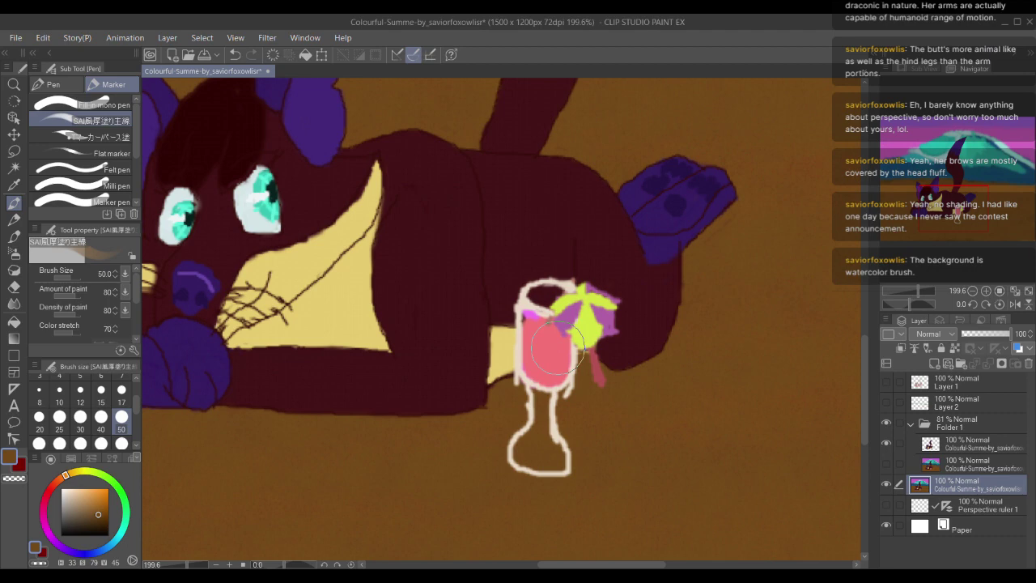
left_click_drag(682, 356, 667, 332)
key("p")
mouse_move(540, 290)
left_mouse_down()
mouse_move(553, 276)
mouse_move(559, 284)
left_mouse_up()
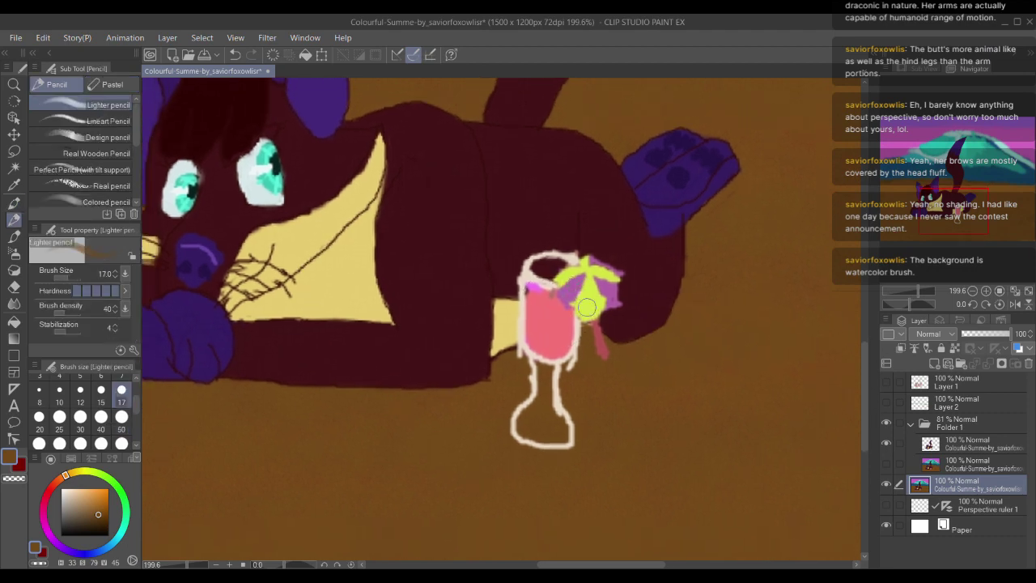
left_click(108, 120)
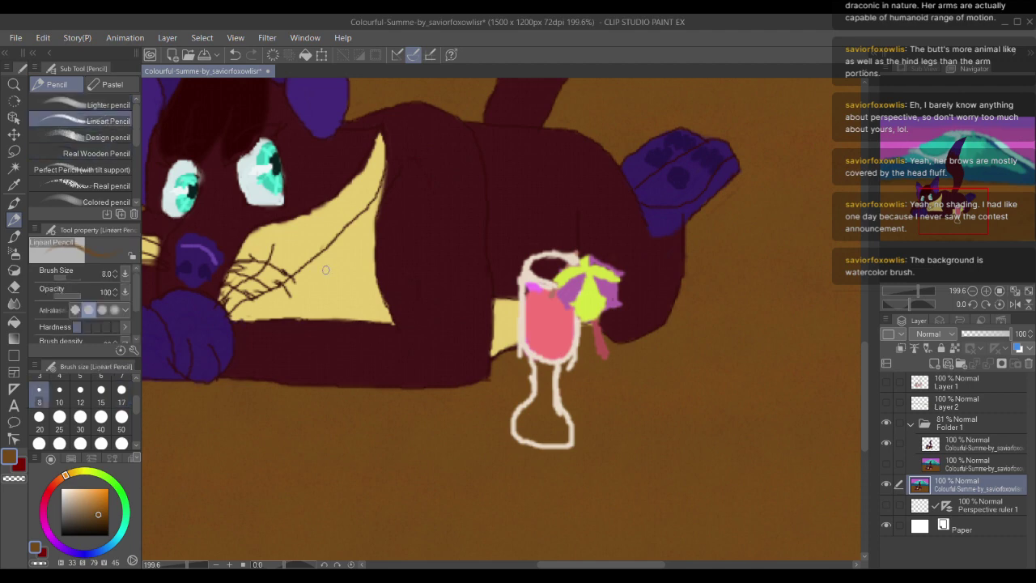
scroll(462, 273, "down", 1)
left_click_drag(461, 273, 370, 271)
left_click(61, 488)
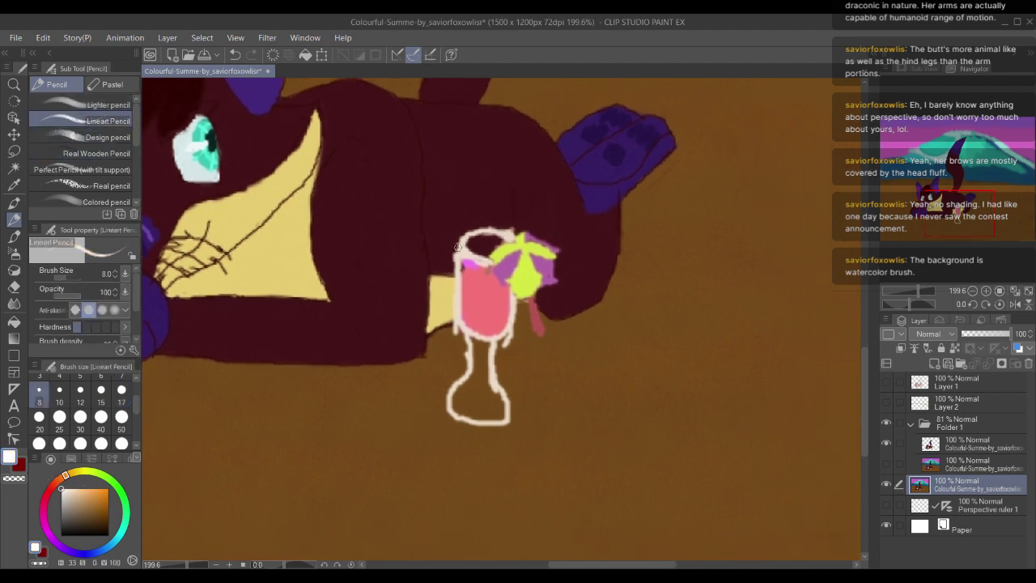
Step: Add a new layer above Layer 1 and try a first white stroke along the glass's edge
left_click(969, 403)
left_click(941, 377)
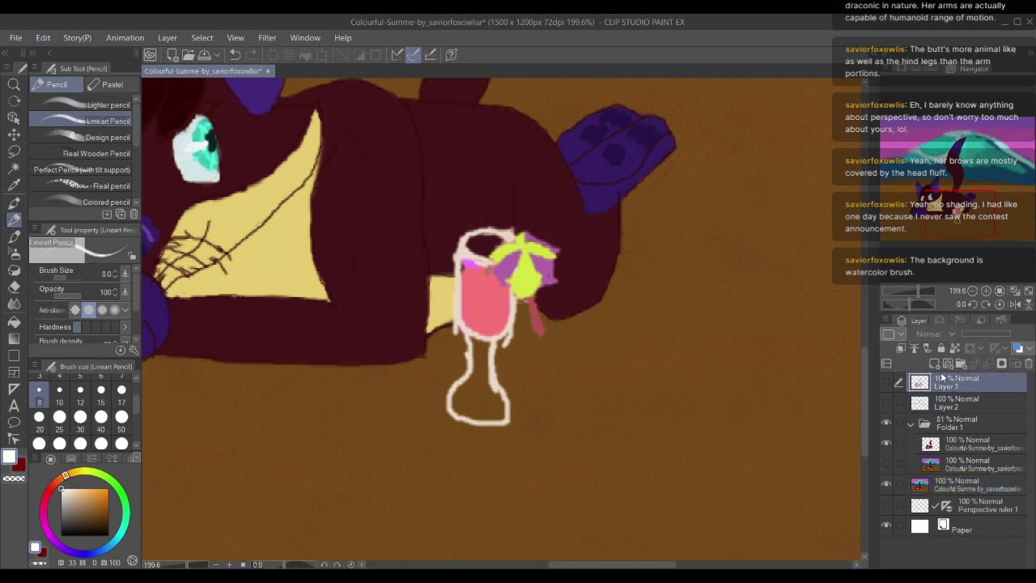
left_click(935, 365)
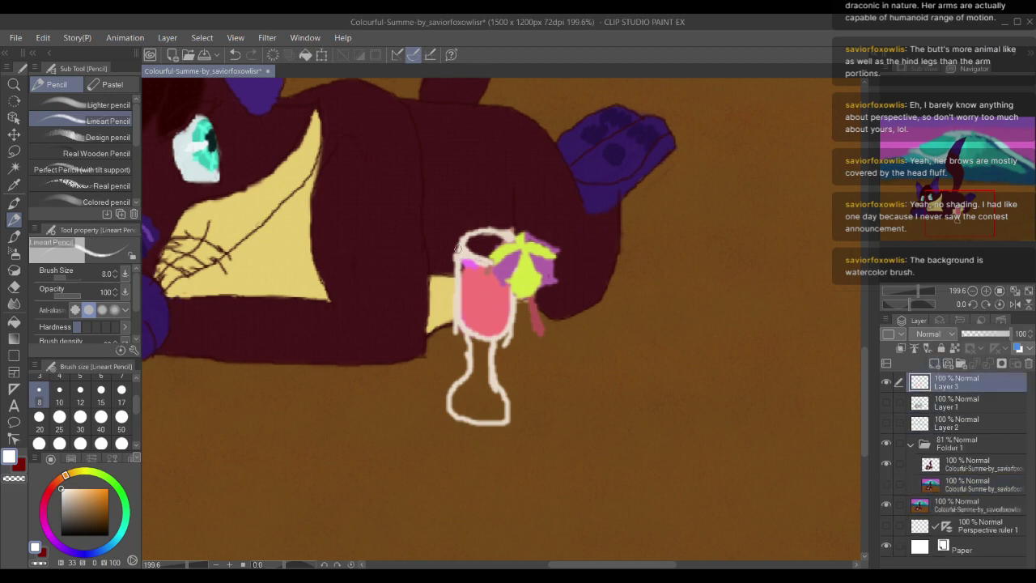
left_click_drag(457, 242, 459, 288)
key("ctrl+z")
Step: Set Folder 1's opacity to 100% and compare the sharp and blurred background layers by toggling their visibility
left_click(950, 446)
left_click_drag(987, 338, 1013, 335)
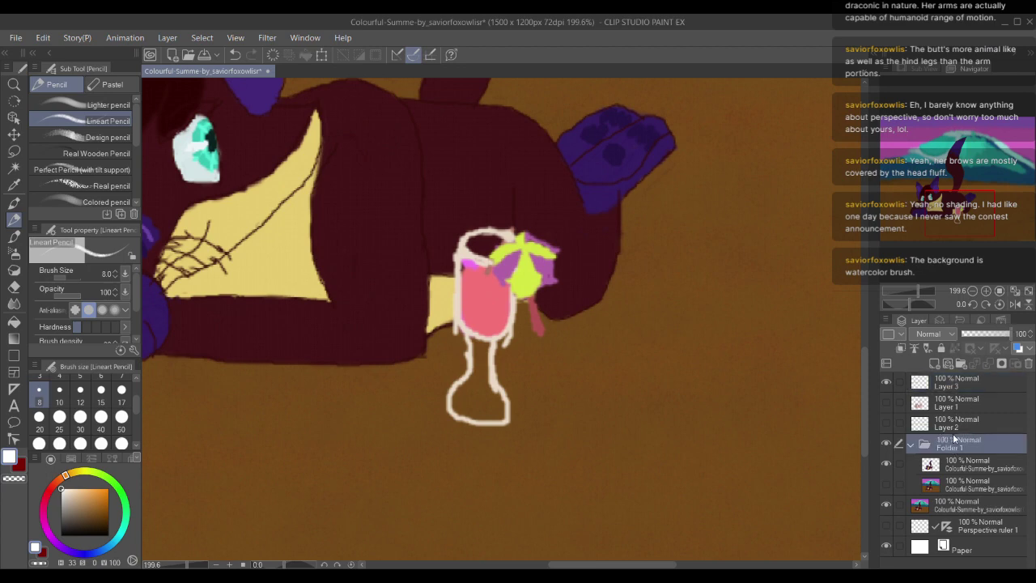
left_click(887, 506)
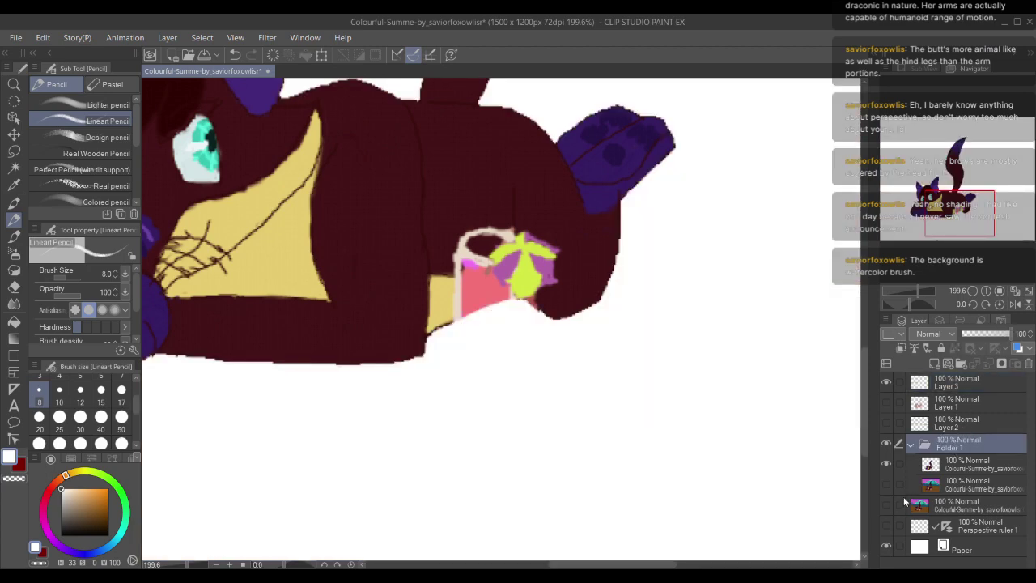
left_click(893, 492)
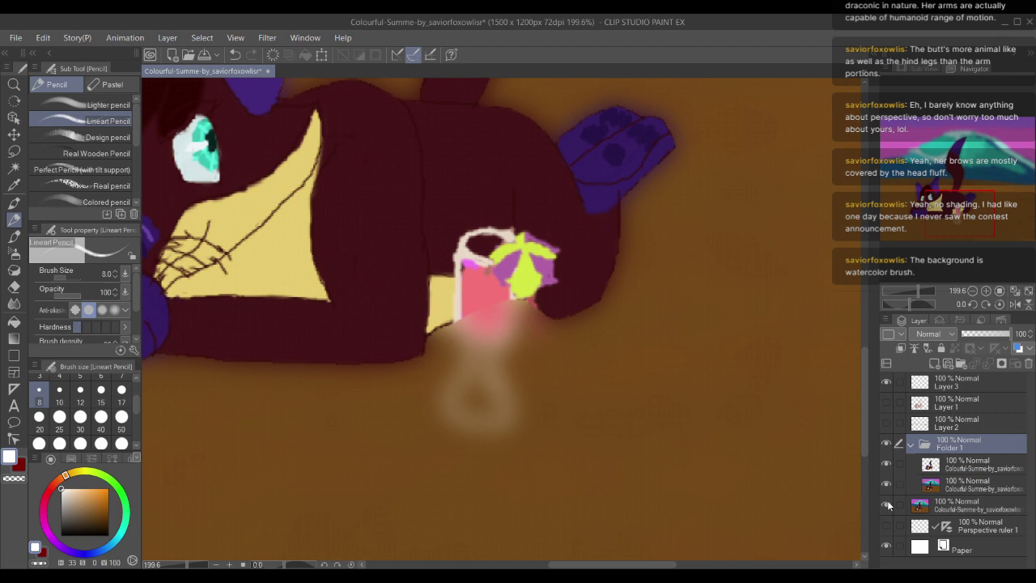
left_click(886, 485)
Step: Move the original image layer into Folder 1, reduce the folder's opacity to 66%, and make Layer 3 active
left_click(950, 507)
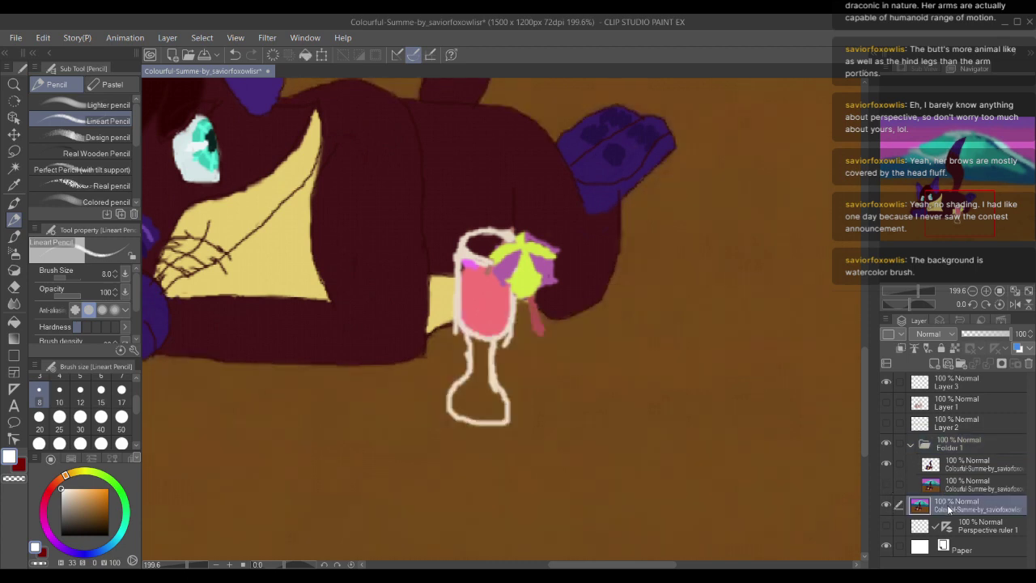
left_click(975, 444)
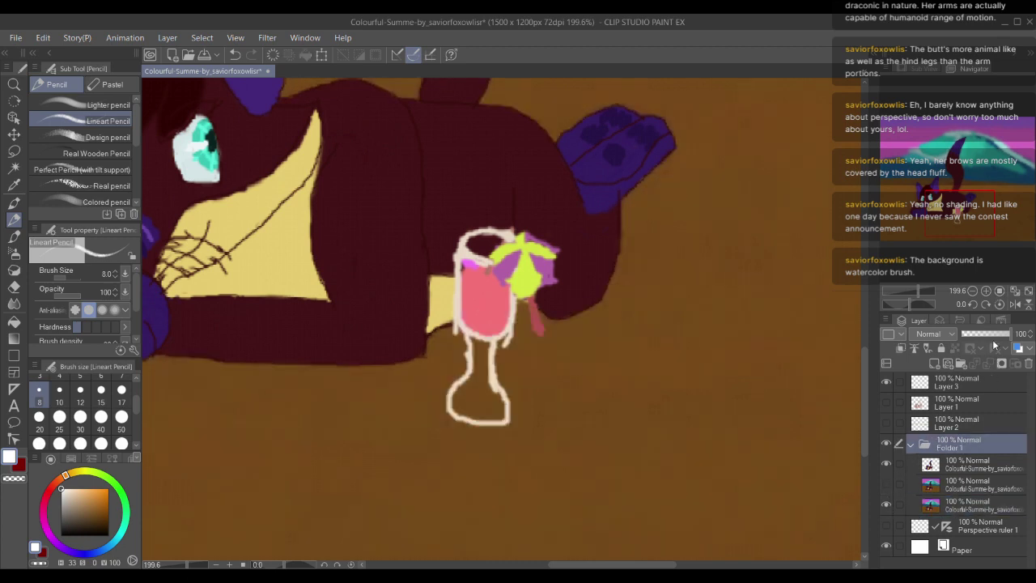
left_click(987, 334)
left_click(963, 385)
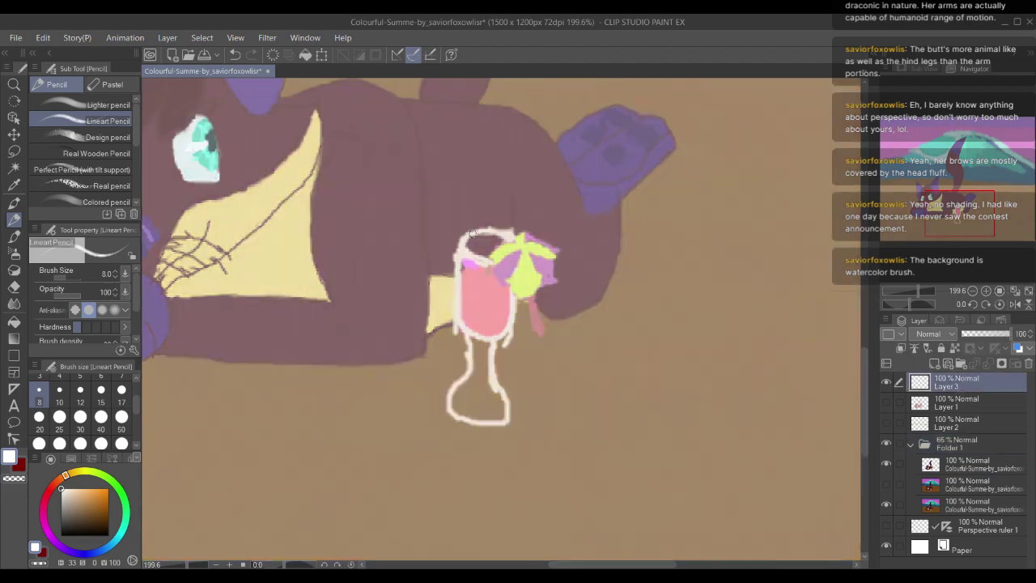
Step: Trace the glass's bowl in white on Layer 3, outlining the rim and both sides
left_click_drag(460, 244, 460, 308)
key("ctrl+z")
left_click_drag(455, 247, 459, 332)
mouse_move(457, 241)
left_mouse_down()
mouse_move(485, 233)
mouse_move(492, 261)
mouse_move(452, 251)
left_mouse_up()
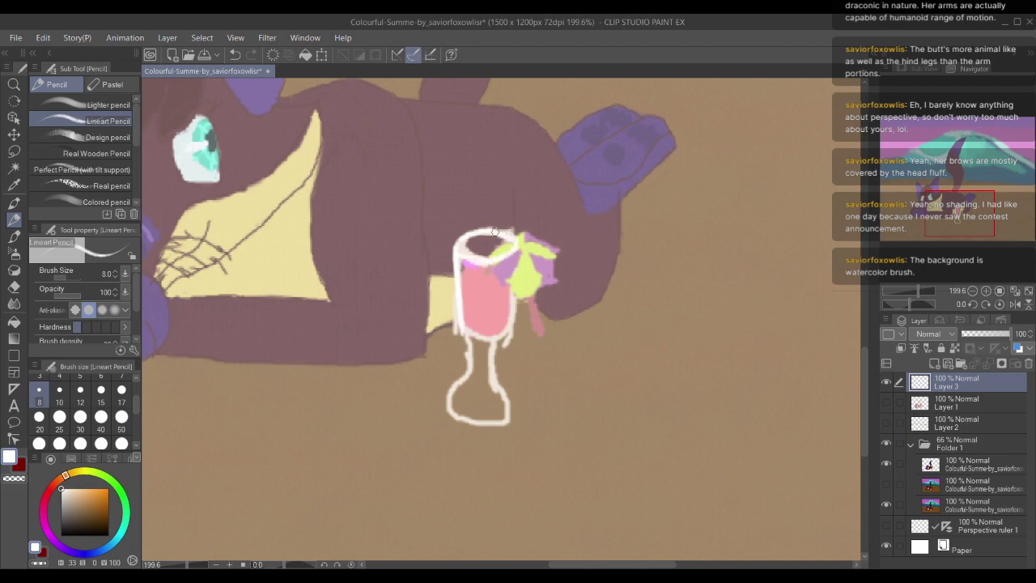
scroll(495, 232, "down", 1)
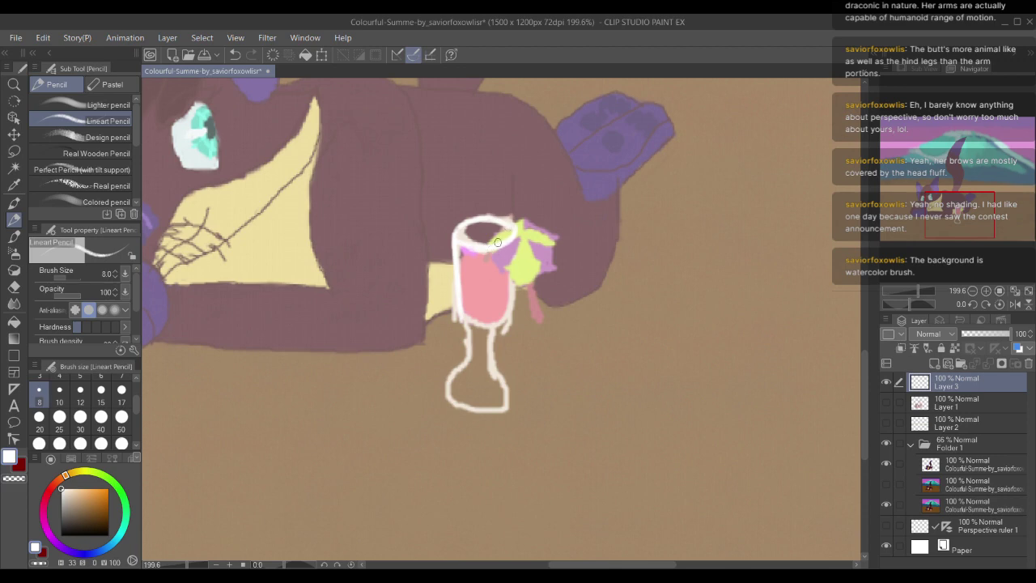
mouse_move(531, 292)
left_mouse_down()
mouse_move(538, 321)
mouse_move(520, 240)
mouse_move(536, 296)
left_mouse_up()
key("ctrl+z")
key("ctrl+z")
mouse_move(510, 225)
left_mouse_down()
mouse_move(505, 217)
mouse_move(507, 292)
mouse_move(496, 315)
left_mouse_up()
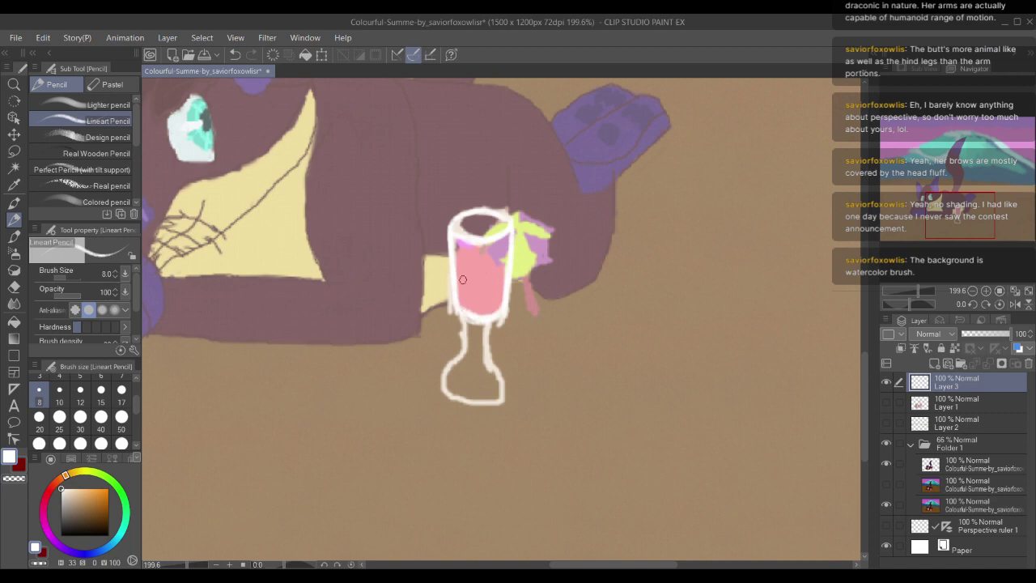
Step: Draw the glass's stem and a flat elliptical foot in white beneath the bowl
scroll(462, 279, "down", 3)
mouse_move(474, 267)
left_mouse_down()
mouse_move(475, 309)
mouse_move(491, 315)
left_mouse_up()
scroll(470, 306, "down", 2)
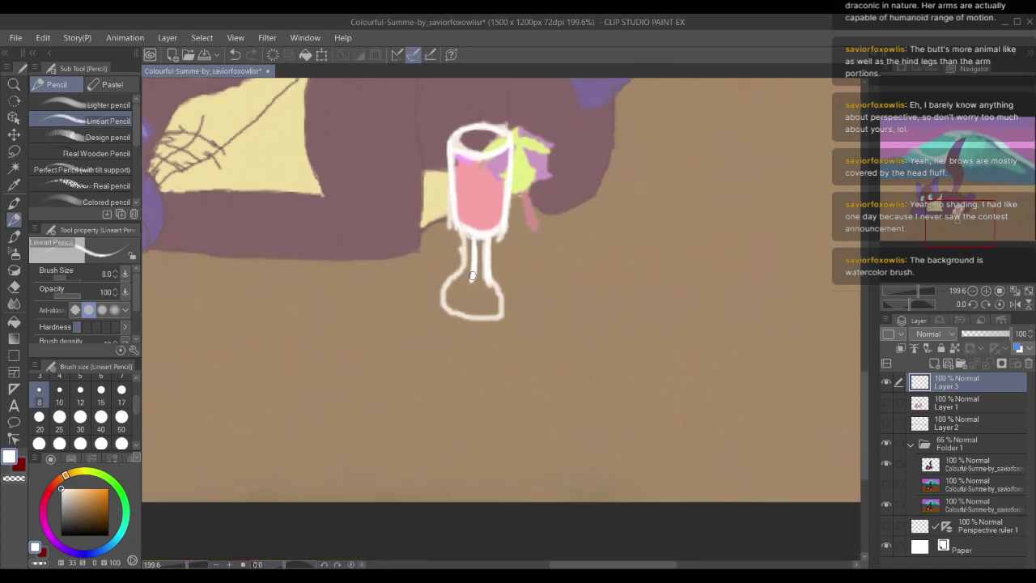
scroll(472, 275, "left", 1)
mouse_move(477, 279)
left_mouse_down()
mouse_move(452, 286)
mouse_move(508, 305)
mouse_move(521, 302)
mouse_move(483, 296)
mouse_move(531, 293)
mouse_move(524, 285)
mouse_move(485, 304)
mouse_move(484, 367)
left_mouse_up()
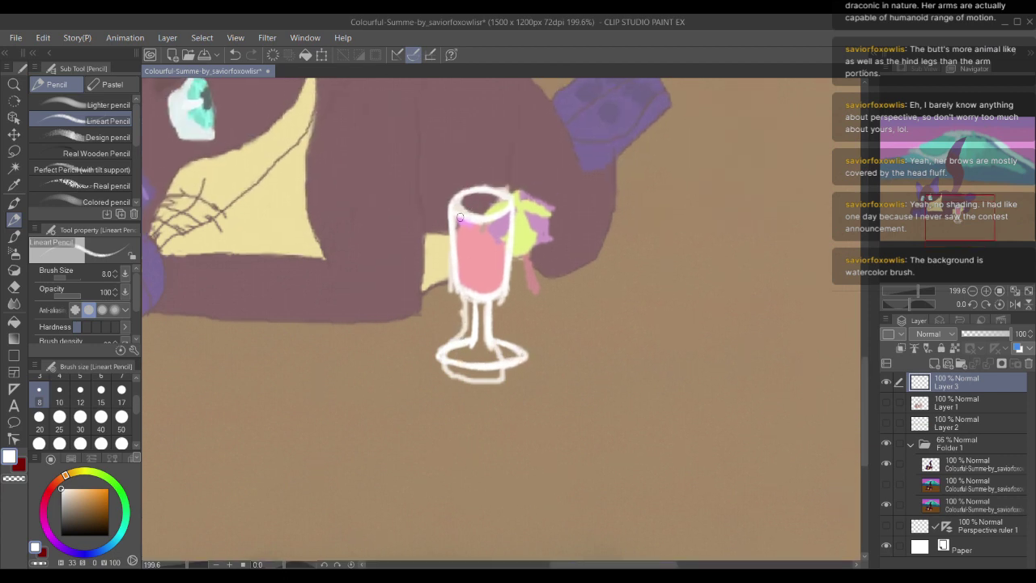
mouse_move(486, 215)
left_mouse_down()
mouse_move(497, 228)
mouse_move(504, 222)
left_mouse_up()
Step: Show the red sketch on Layer 1 again over the coloured artwork in Folder 1
left_click_drag(616, 310, 661, 363)
scroll(661, 363, "down", 2)
scroll(660, 363, "down", 1)
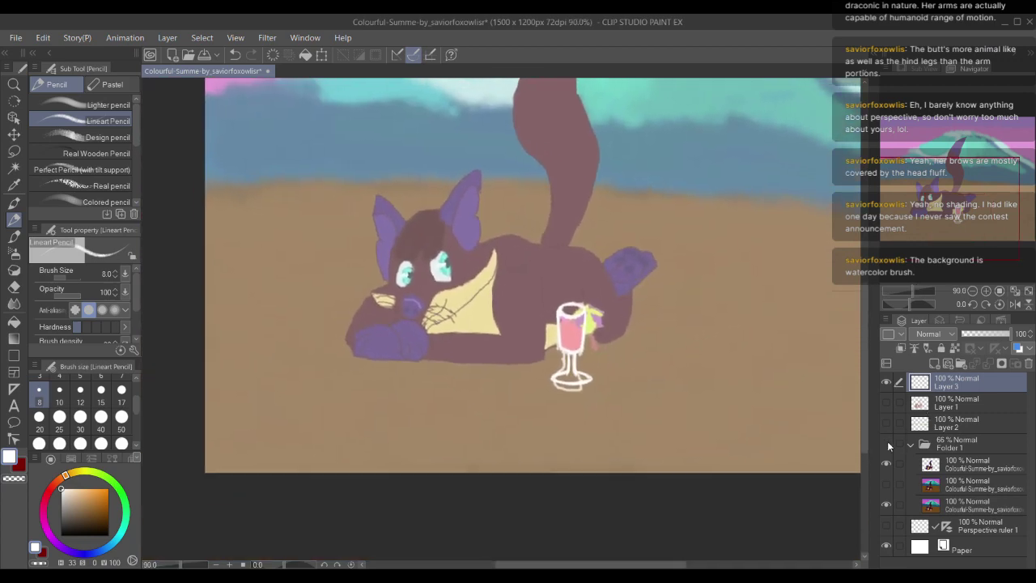
left_click(886, 443)
left_click(884, 404)
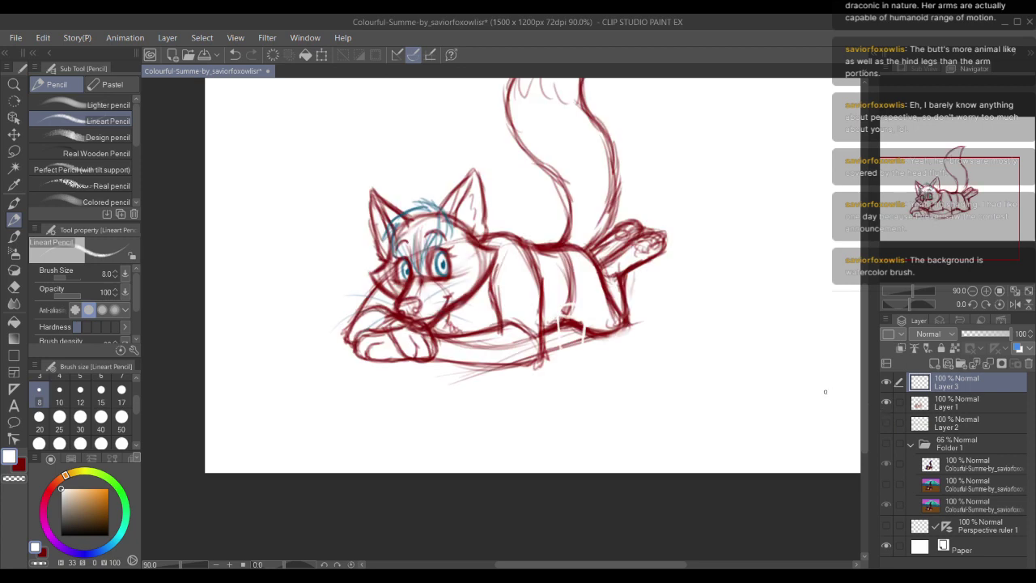
left_click(886, 443)
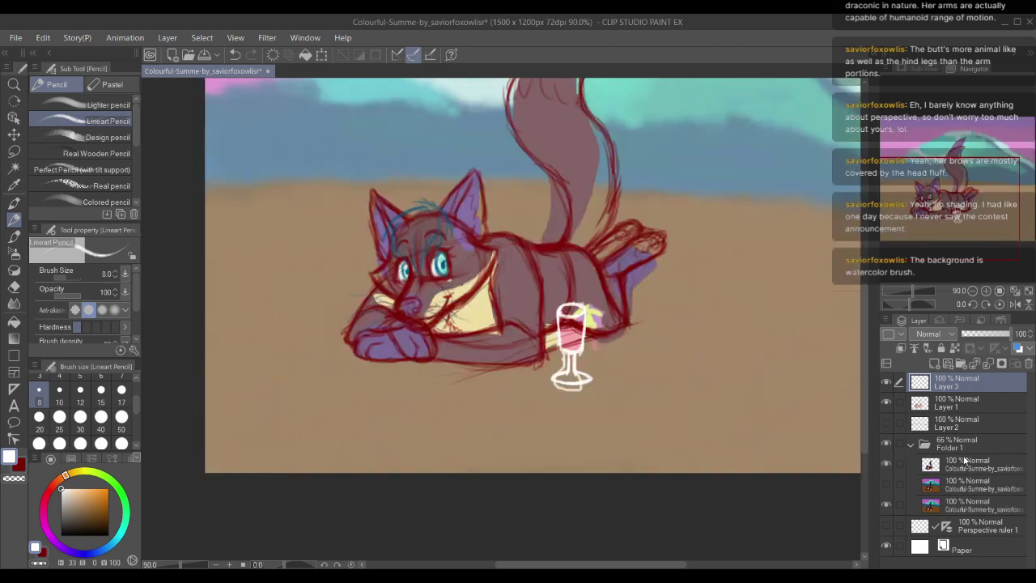
Step: Restore Folder 1's opacity to 100%
left_click(959, 446)
left_click(956, 488)
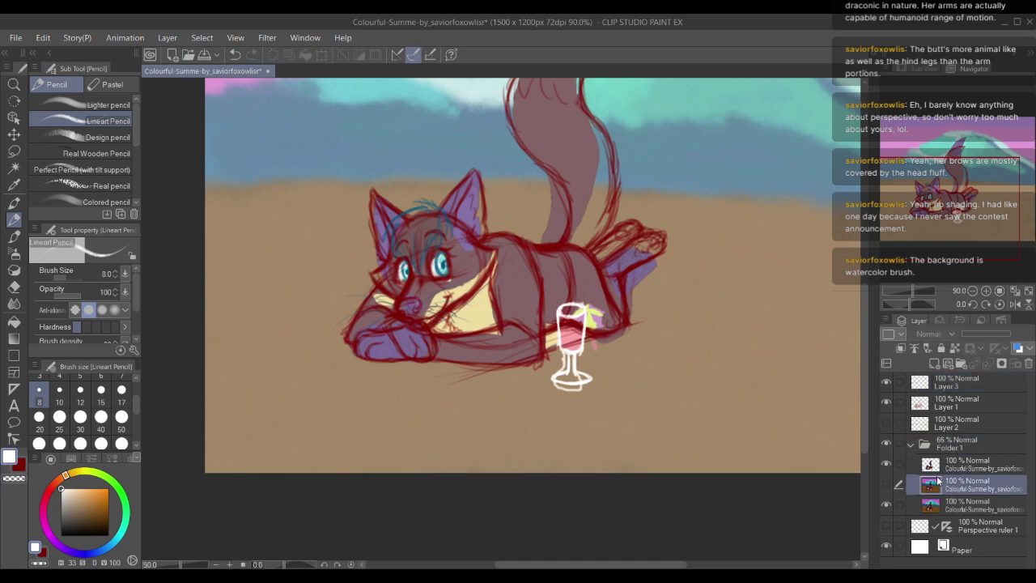
scroll(595, 361, "up", 3)
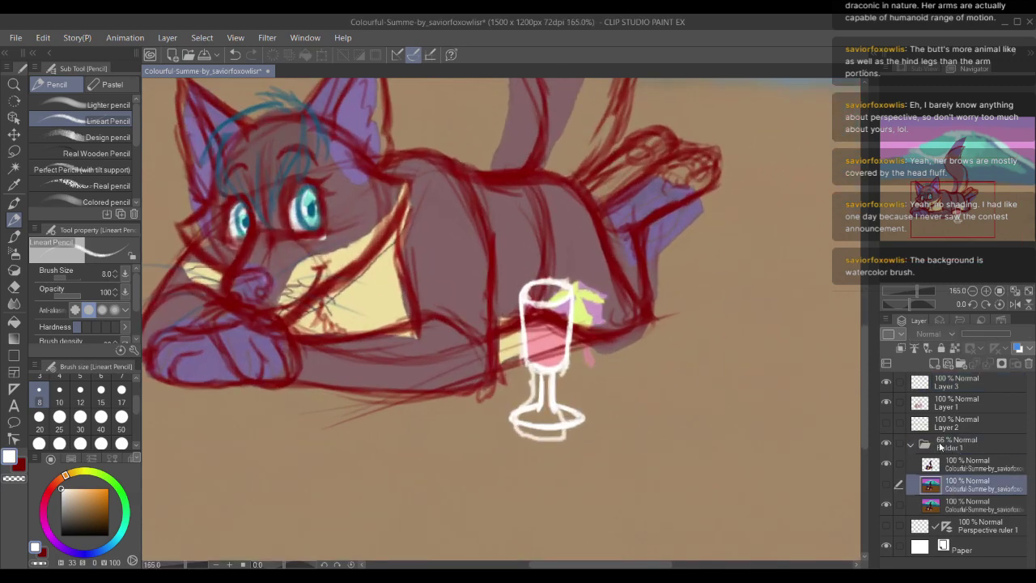
left_click(940, 446)
left_click(1008, 333)
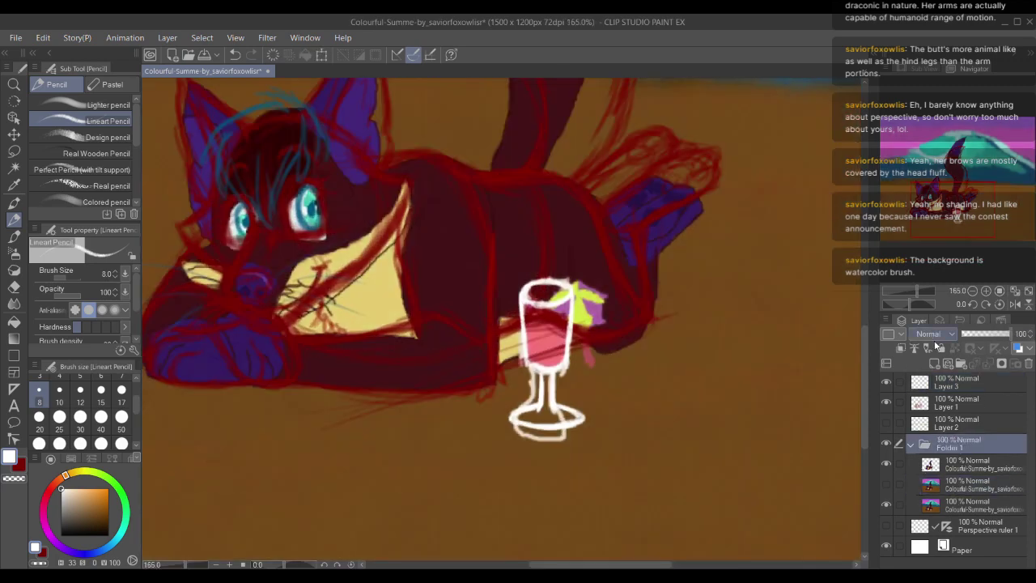
Step: Sample the pink of the drink and add a new layer directly above Layer 1
left_click(547, 340, "alt")
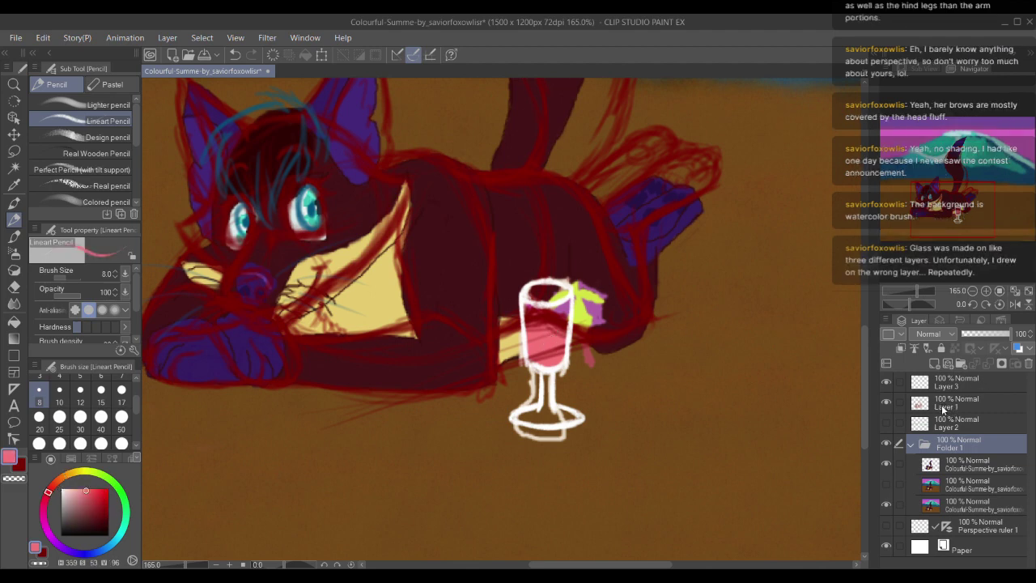
left_click(943, 410)
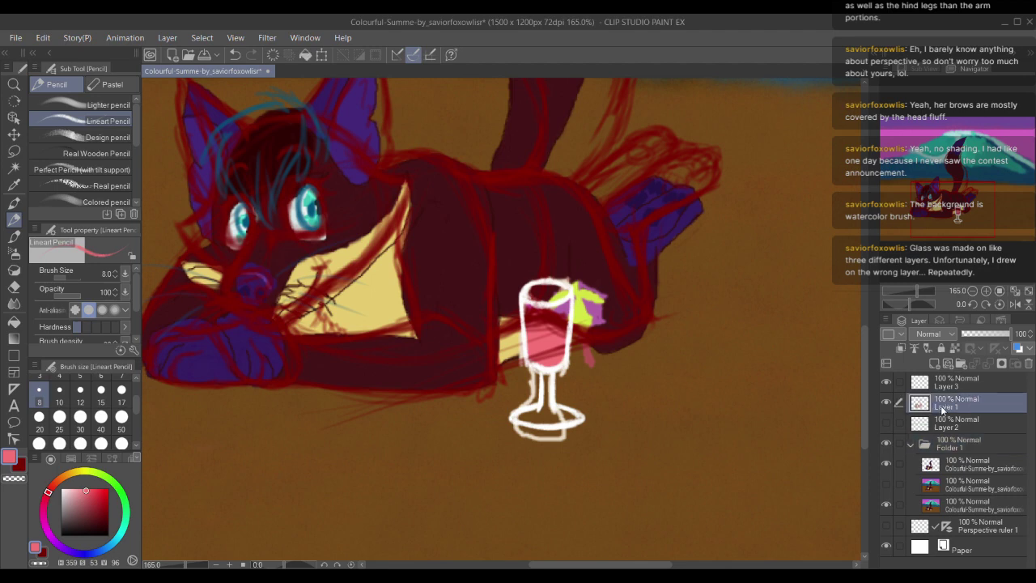
left_click(933, 364)
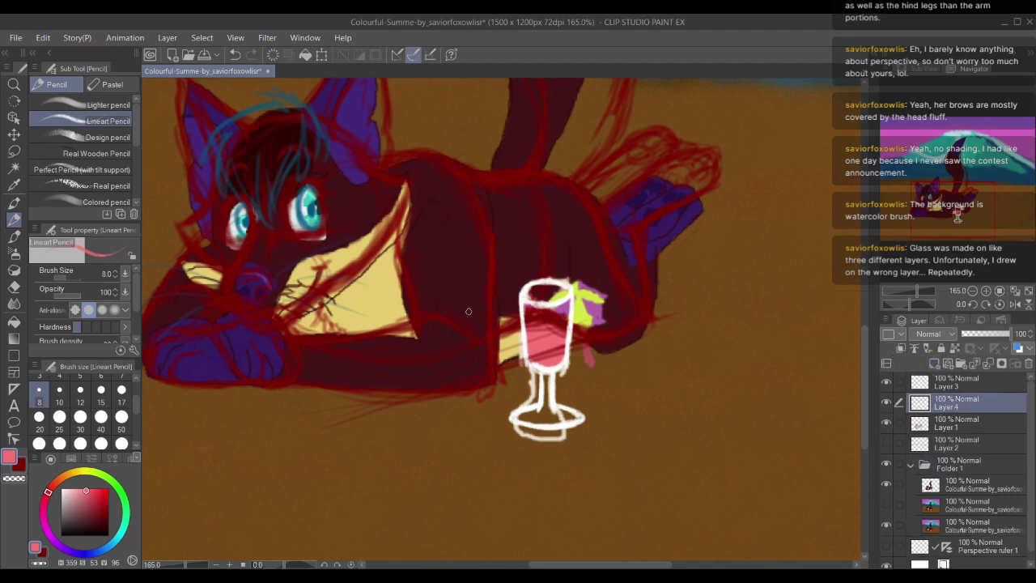
Step: Switch to the Fill-in mono pen with a brush size of 17 for colouring the drink
key("p")
left_click_drag(502, 324, 467, 287)
left_click(122, 395)
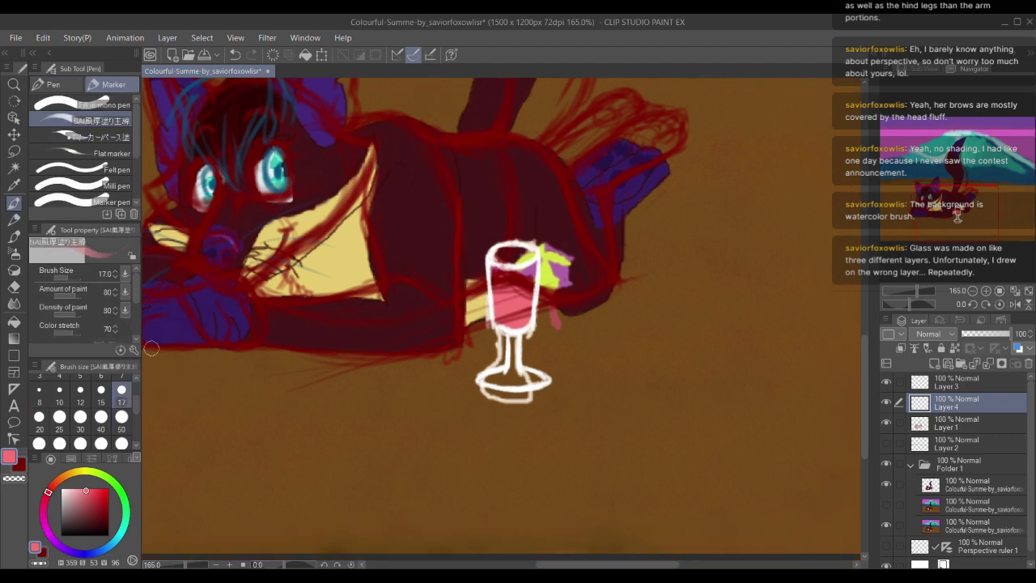
left_click(121, 105)
scroll(397, 280, "up", 2)
left_click(122, 395)
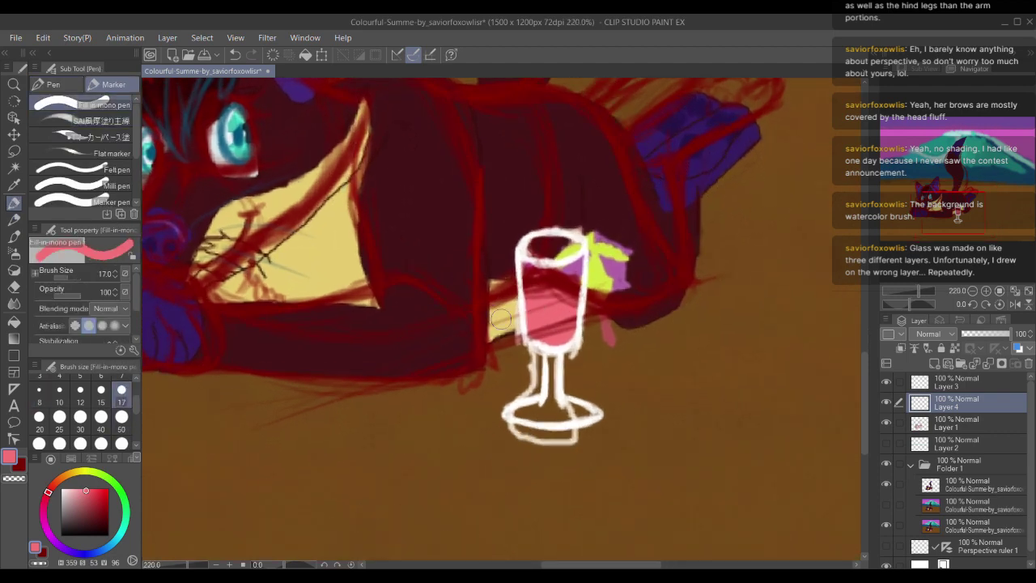
Step: Colour the liquid area inside the glass with solid pink on Layer 4
scroll(506, 311, "up", 2)
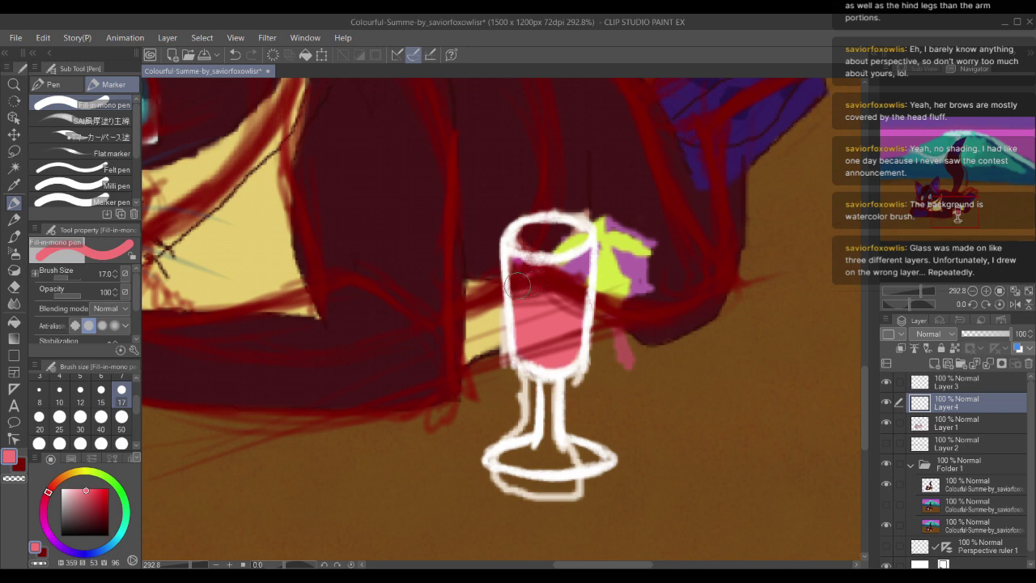
mouse_move(518, 283)
left_mouse_down()
mouse_move(525, 350)
mouse_move(566, 354)
mouse_move(578, 293)
mouse_move(520, 281)
mouse_move(584, 284)
mouse_move(559, 281)
mouse_move(539, 321)
mouse_move(566, 301)
mouse_move(558, 330)
mouse_move(537, 300)
left_mouse_up()
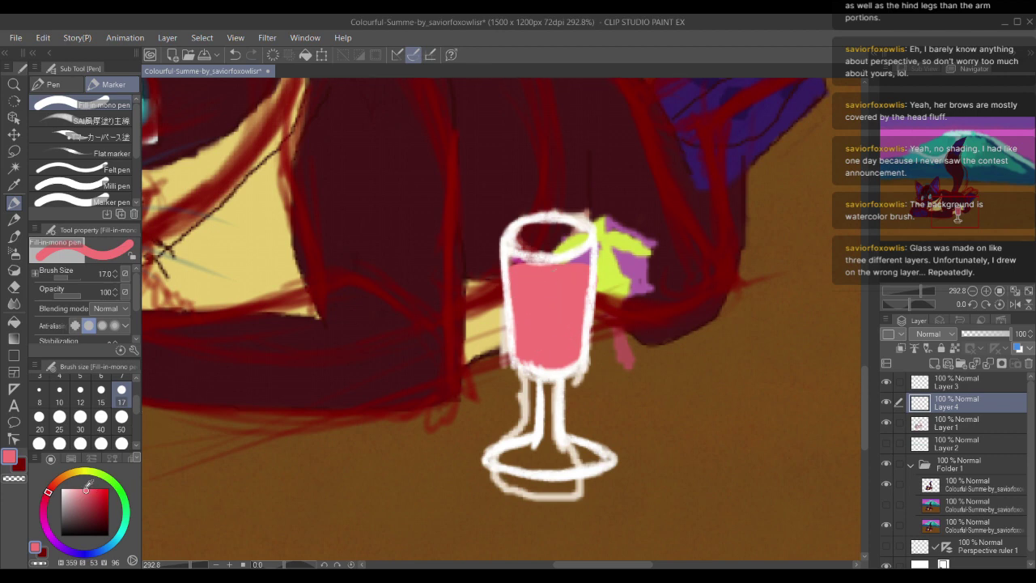
left_click_drag(86, 490, 73, 486)
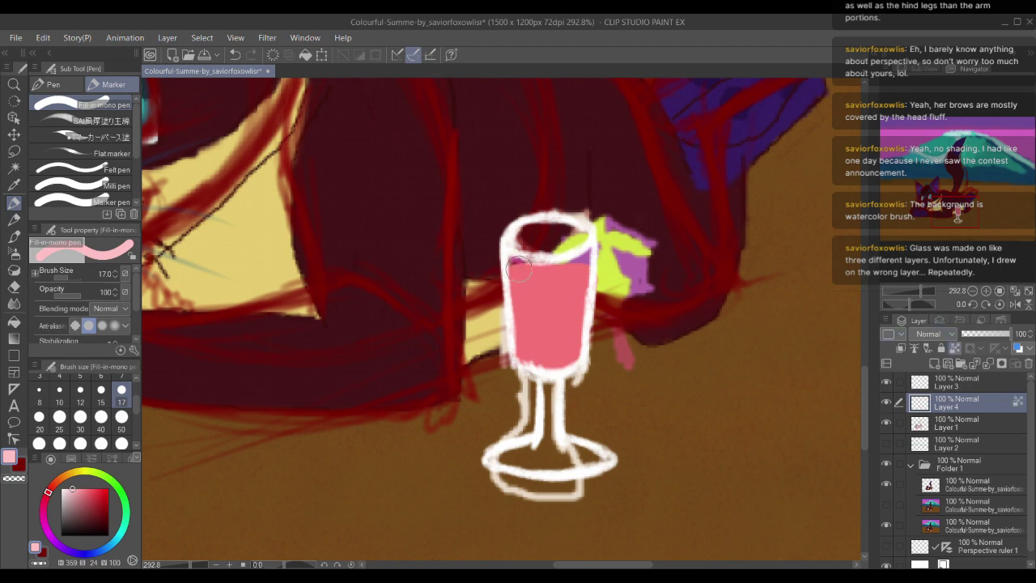
mouse_move(524, 267)
left_mouse_down()
mouse_move(512, 275)
mouse_move(559, 280)
left_mouse_up()
key("ctrl+z")
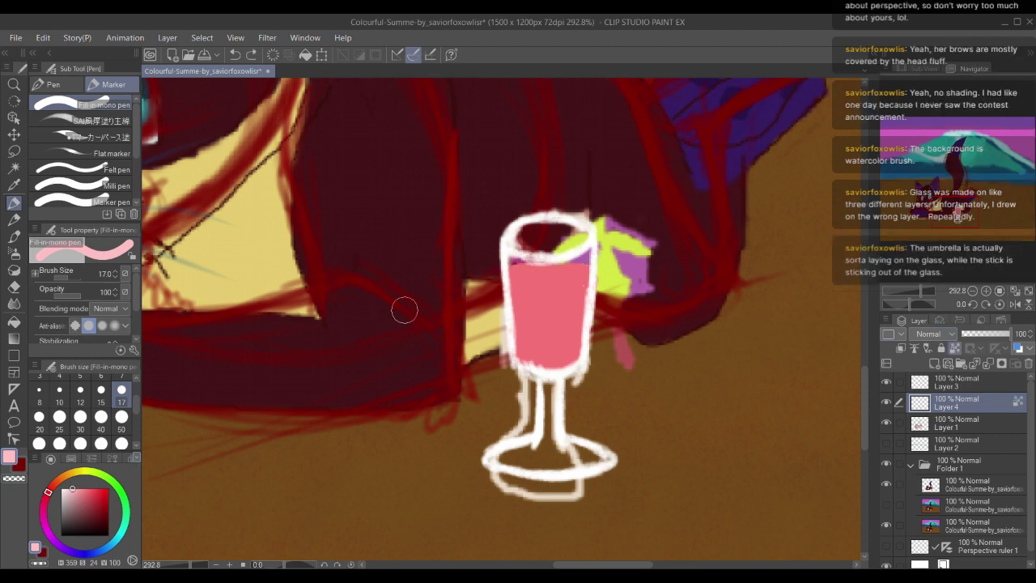
Step: Paint a lighter pink liquid surface at the top of the drink and trim its lower edge with the darker pink
left_click_drag(76, 487, 80, 488)
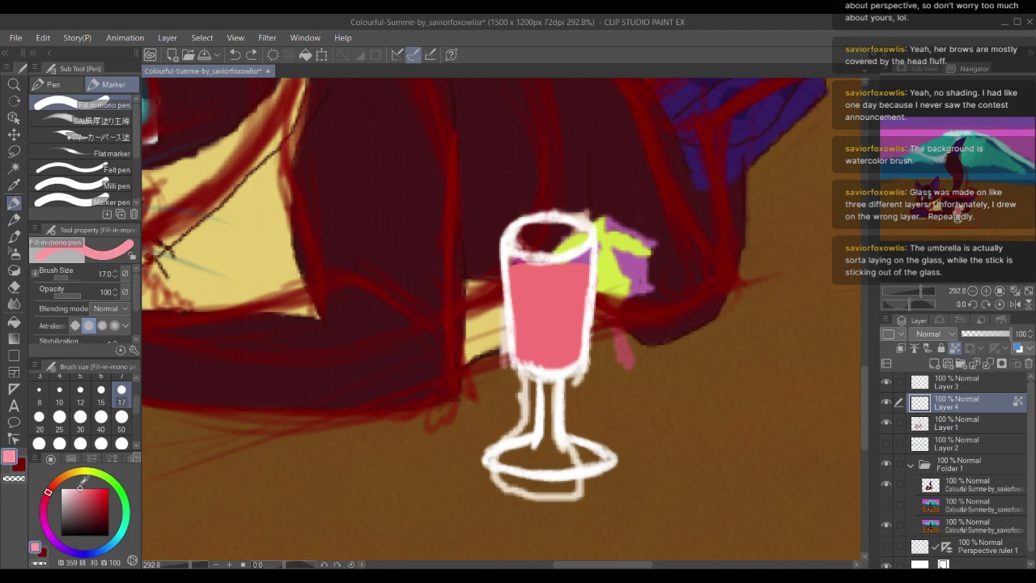
left_click_drag(530, 247, 538, 229)
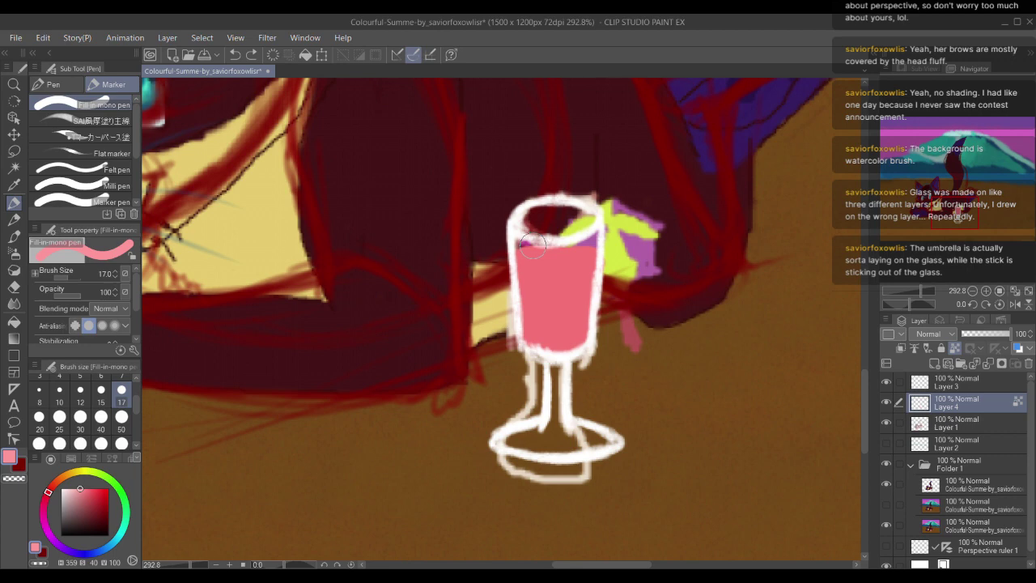
mouse_move(580, 250)
left_mouse_down()
mouse_move(524, 259)
mouse_move(590, 258)
mouse_move(538, 252)
mouse_move(525, 261)
mouse_move(568, 263)
mouse_move(547, 270)
mouse_move(582, 258)
left_mouse_up()
key("ctrl+z")
key("ctrl+z")
key("ctrl+z")
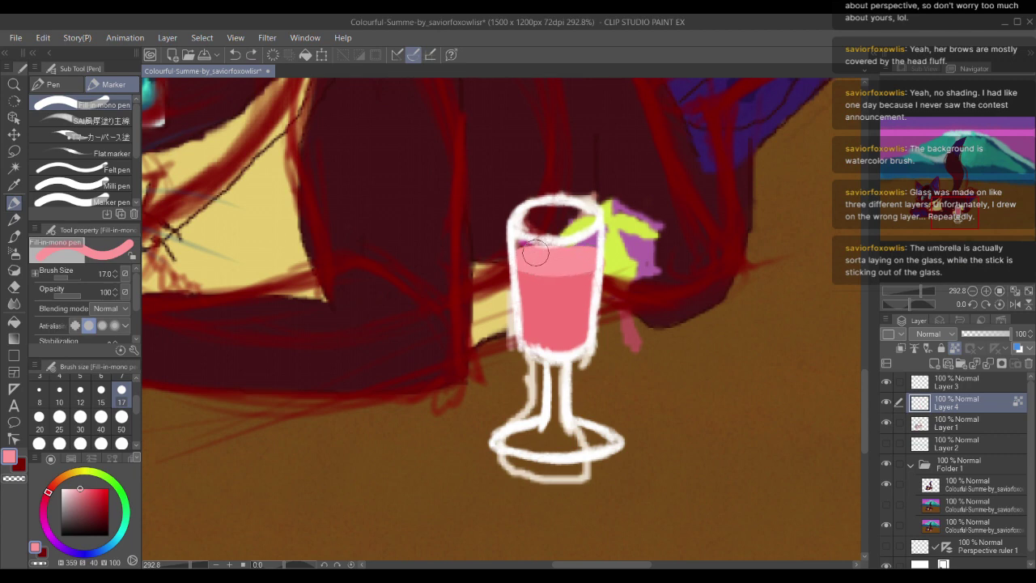
left_click(522, 267, "alt")
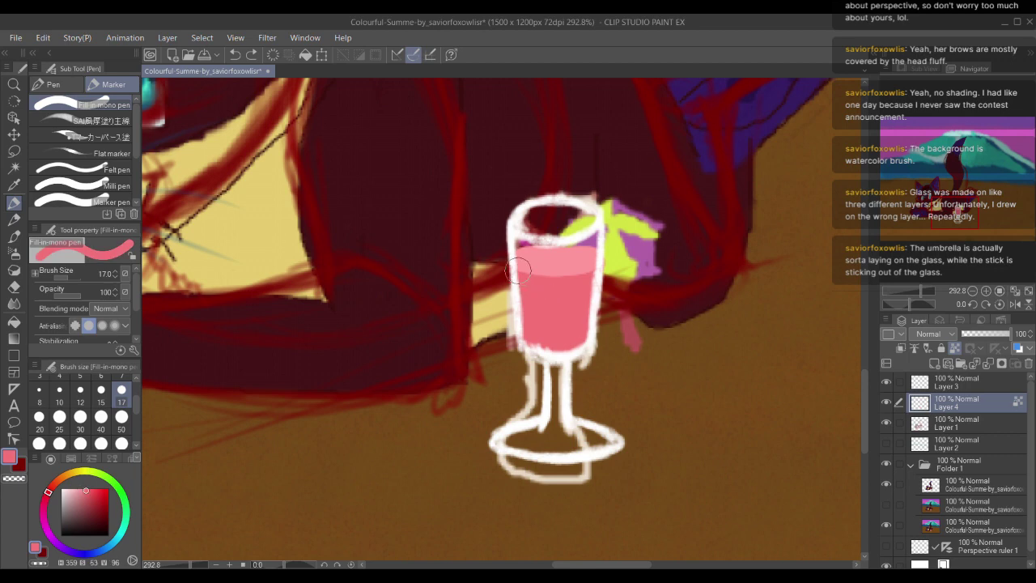
left_click_drag(518, 272, 594, 269)
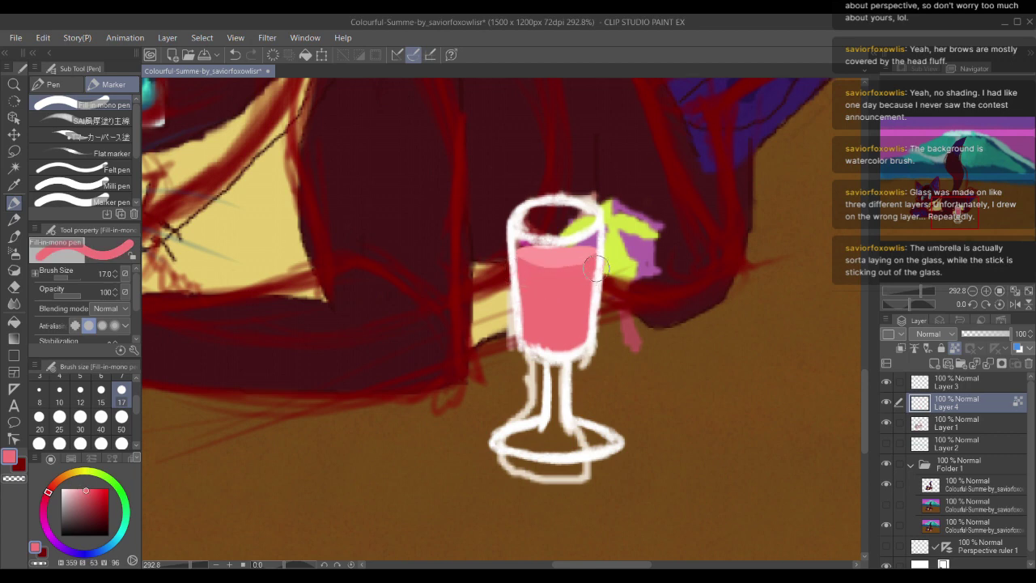
Step: Choose white as the drawing colour and lower the opacity of the drink on Layer 4 to 58%
scroll(594, 269, "down", 4)
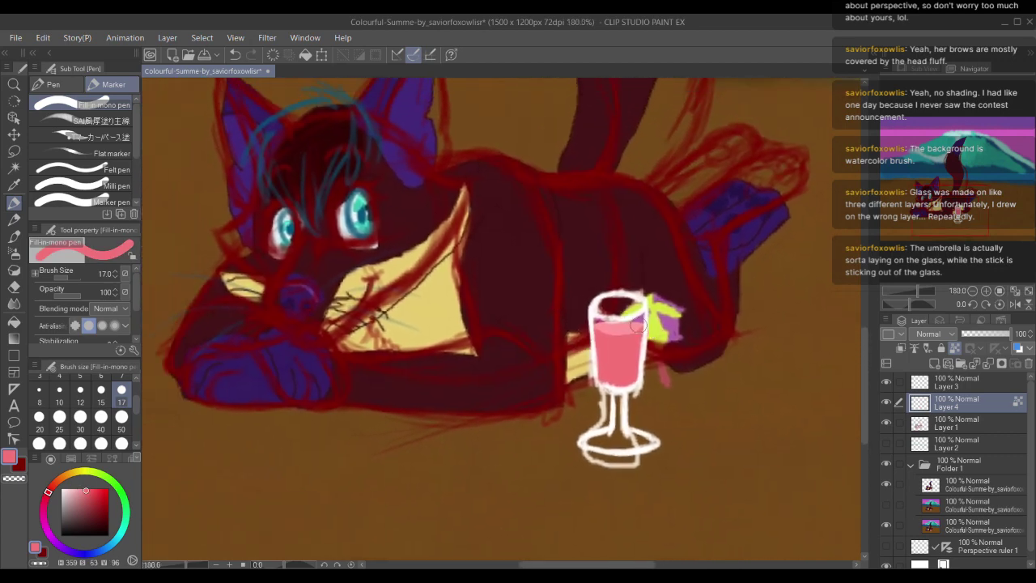
scroll(639, 324, "up", 2)
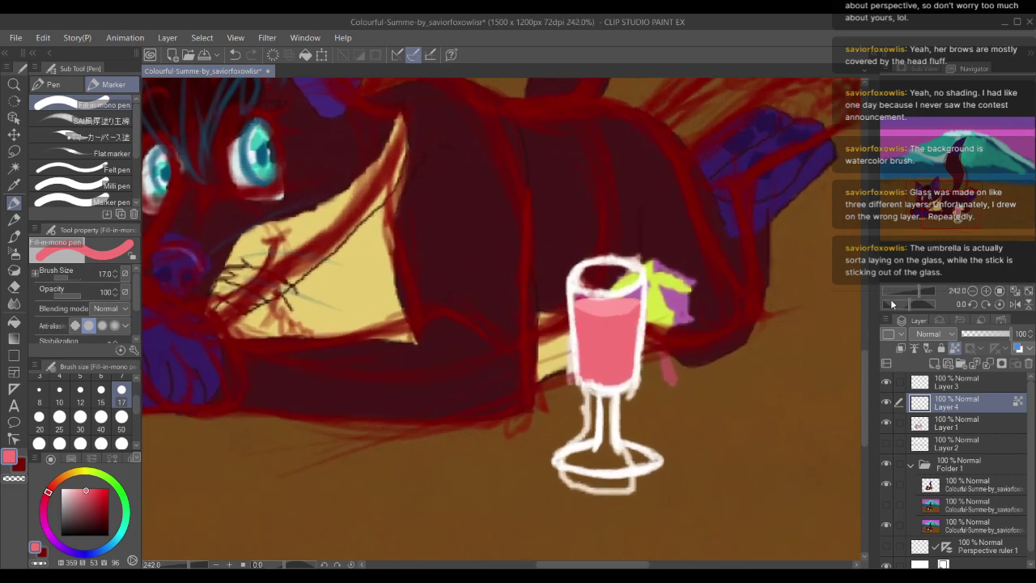
left_click(61, 488)
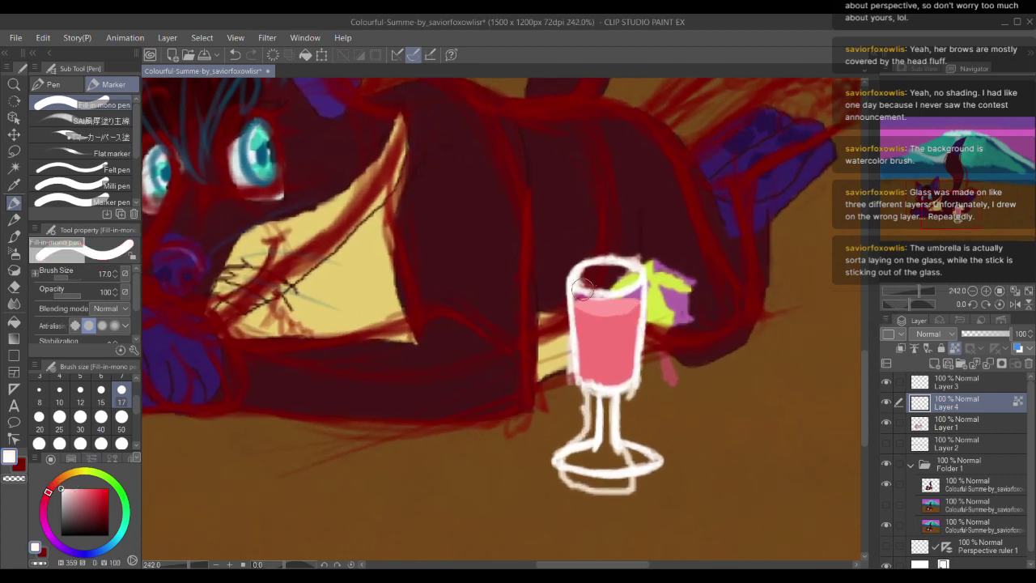
mouse_move(581, 276)
left_mouse_down()
mouse_move(565, 272)
mouse_move(558, 294)
mouse_move(569, 275)
left_mouse_up()
key("ctrl+z")
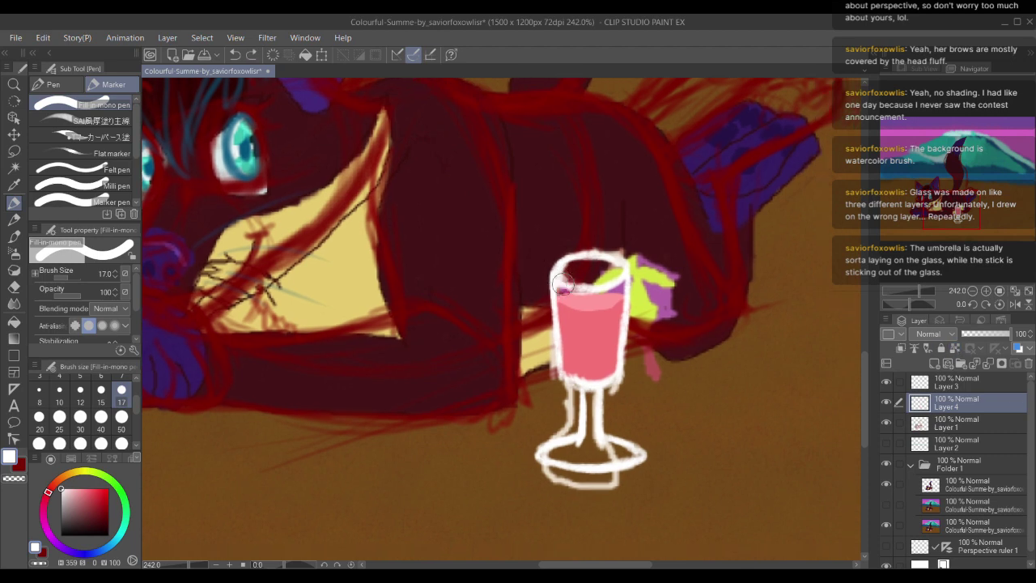
left_click(990, 337)
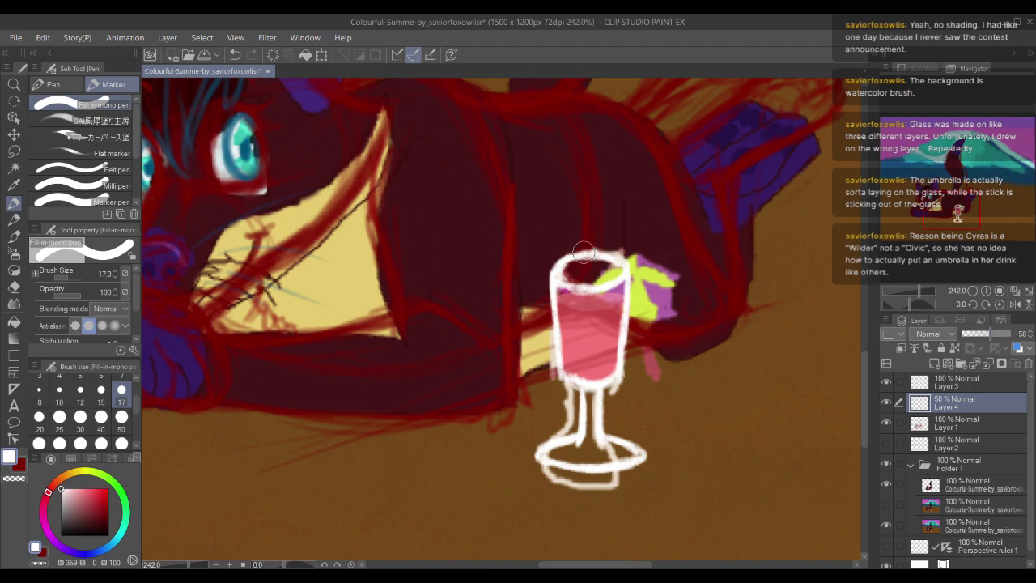
mouse_move(589, 253)
left_mouse_down()
mouse_move(559, 289)
mouse_move(617, 283)
mouse_move(598, 265)
mouse_move(570, 271)
left_mouse_up()
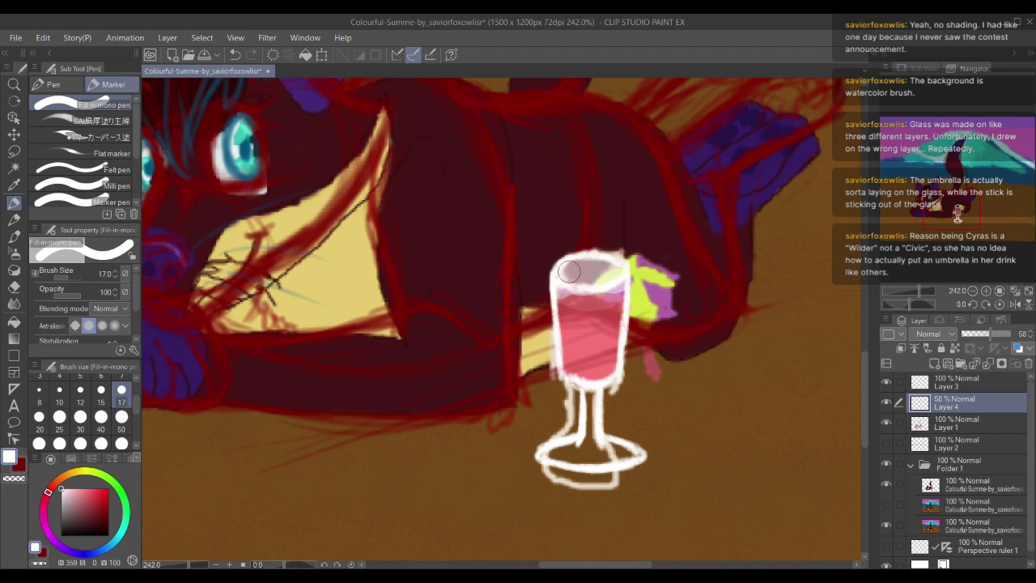
key("ctrl+z")
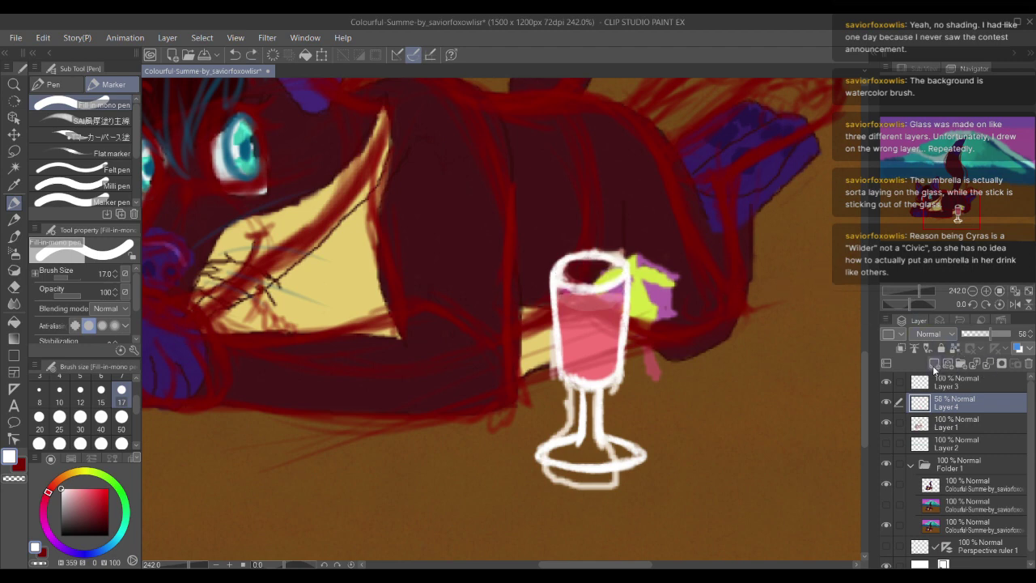
Step: Paint the glass's bowl, stem and base white on a new layer at 35% opacity, placed directly below Layer 4
left_click(936, 365)
mouse_move(582, 283)
left_mouse_down()
mouse_move(559, 288)
mouse_move(607, 263)
mouse_move(569, 280)
mouse_move(598, 368)
mouse_move(573, 301)
mouse_move(564, 356)
mouse_move(594, 350)
left_mouse_up()
left_click(980, 333)
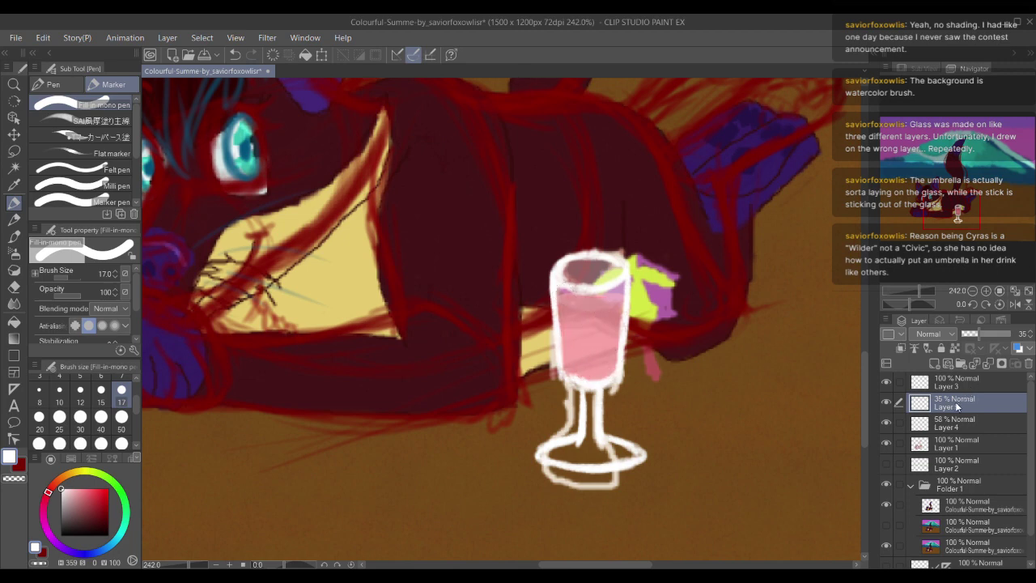
left_click_drag(961, 426, 960, 433)
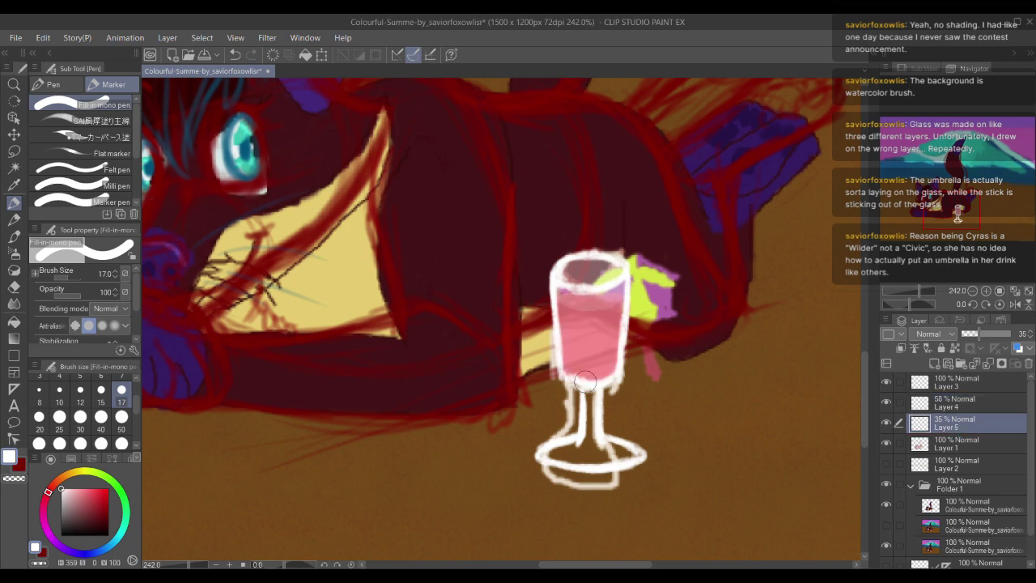
left_click_drag(589, 390, 574, 446)
mouse_move(576, 458)
left_mouse_down()
mouse_move(615, 453)
mouse_move(599, 458)
left_mouse_up()
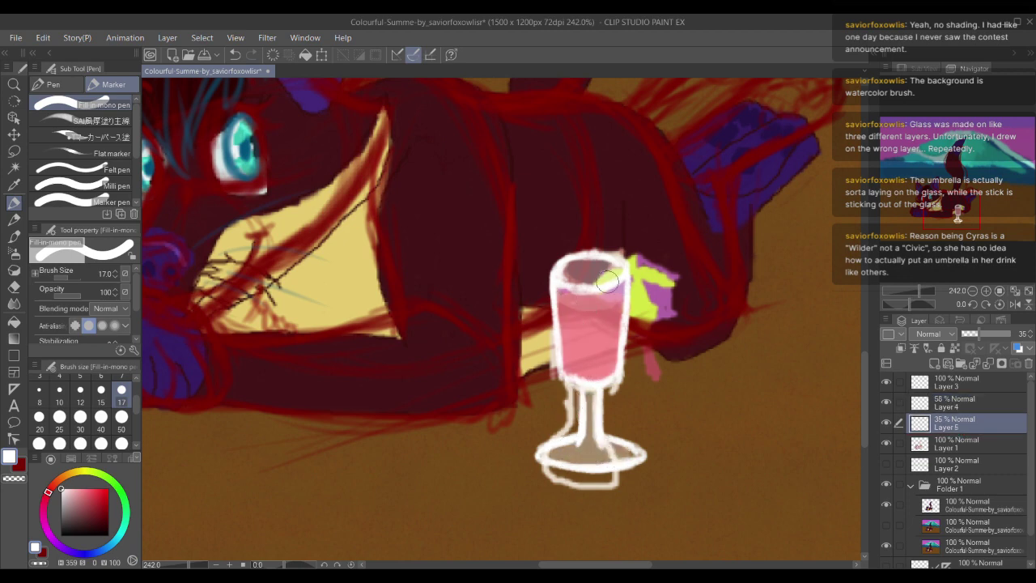
Step: Hide the lowest background image in Folder 1 and show the background image directly above it
left_click_drag(578, 269, 644, 321)
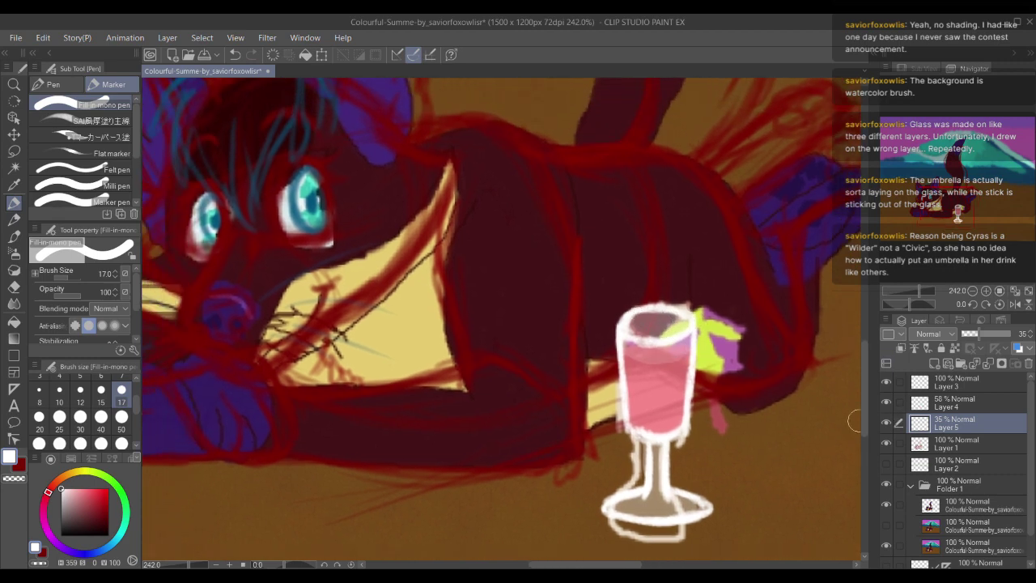
scroll(668, 392, "down", 2)
left_click_drag(740, 404, 694, 365)
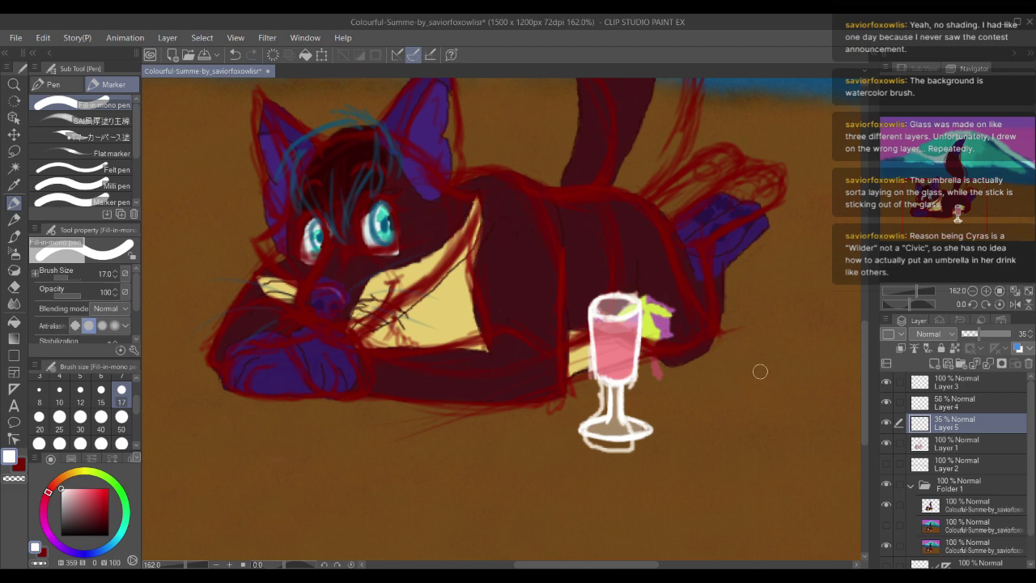
left_click_drag(682, 386, 710, 392)
scroll(666, 436, "left", 2)
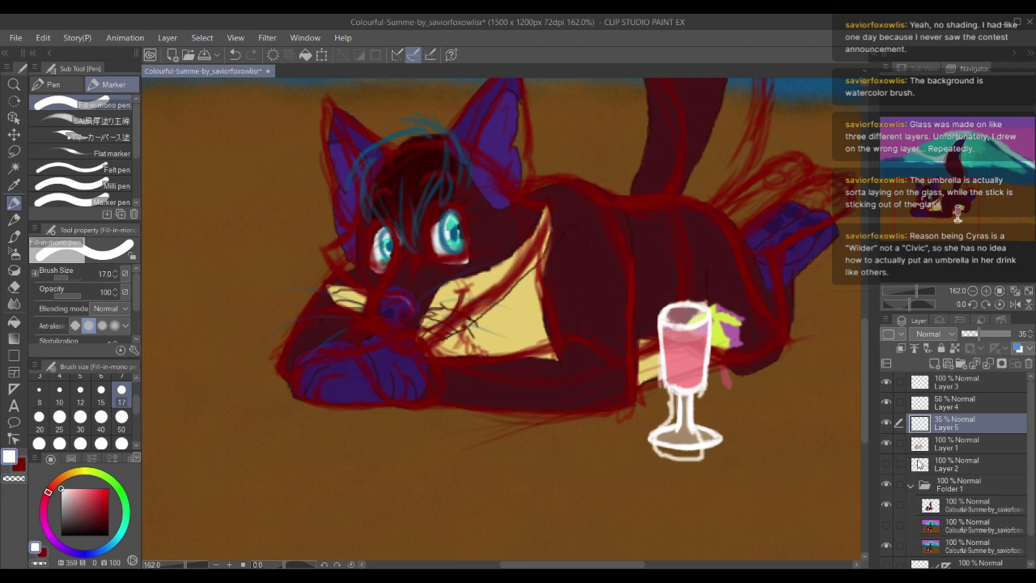
scroll(681, 324, "right", 3)
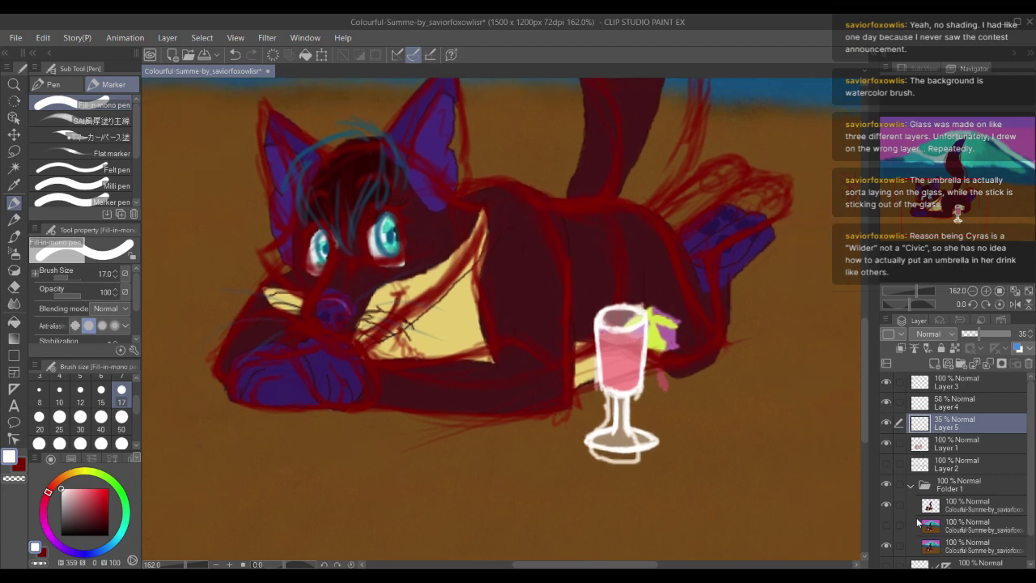
left_click(887, 545)
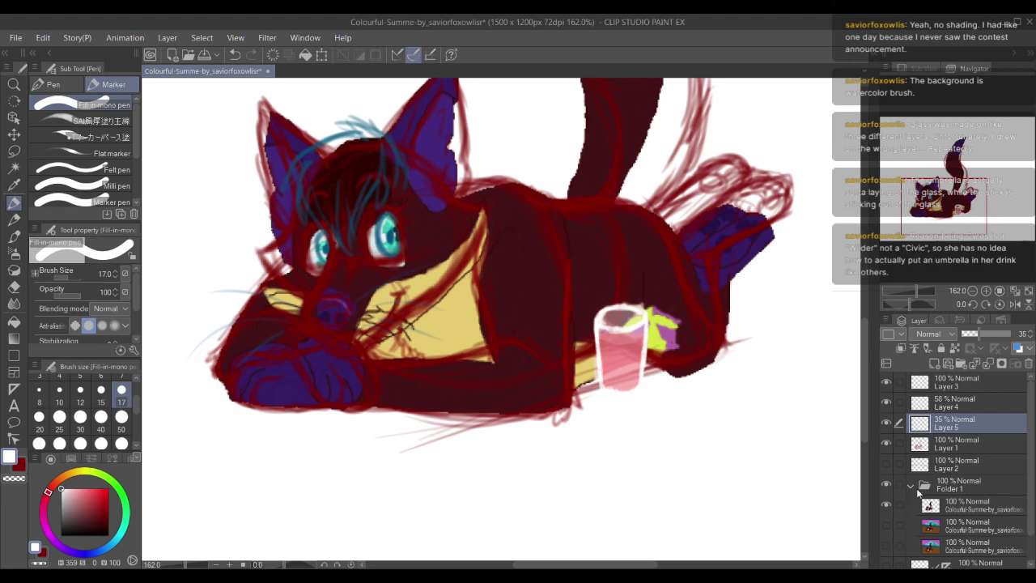
left_click(954, 526)
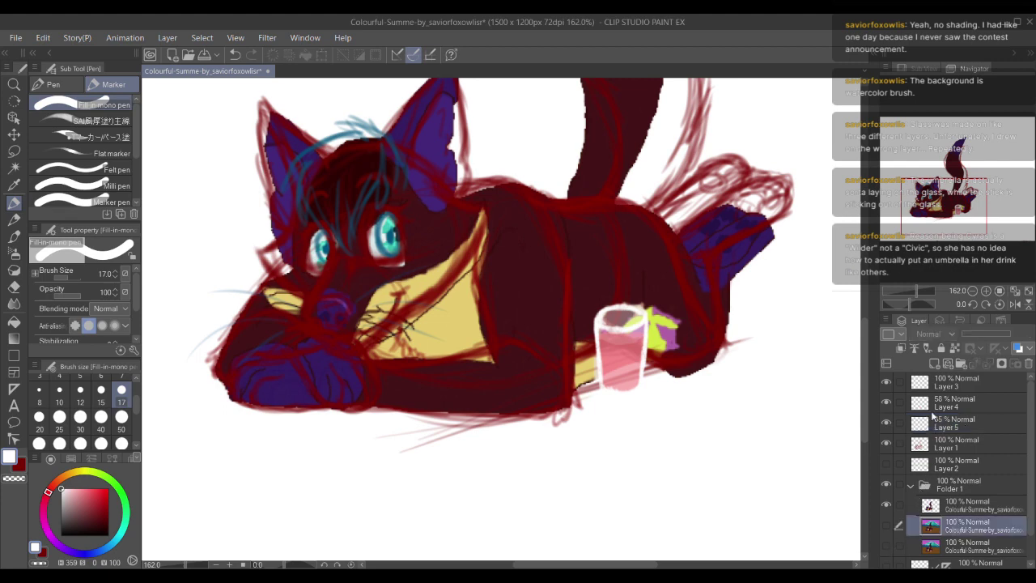
left_click(886, 524)
Step: Sample the ground's brown and fill the ground area with it on a new layer directly above the visible background image
scroll(747, 446, "down", 4)
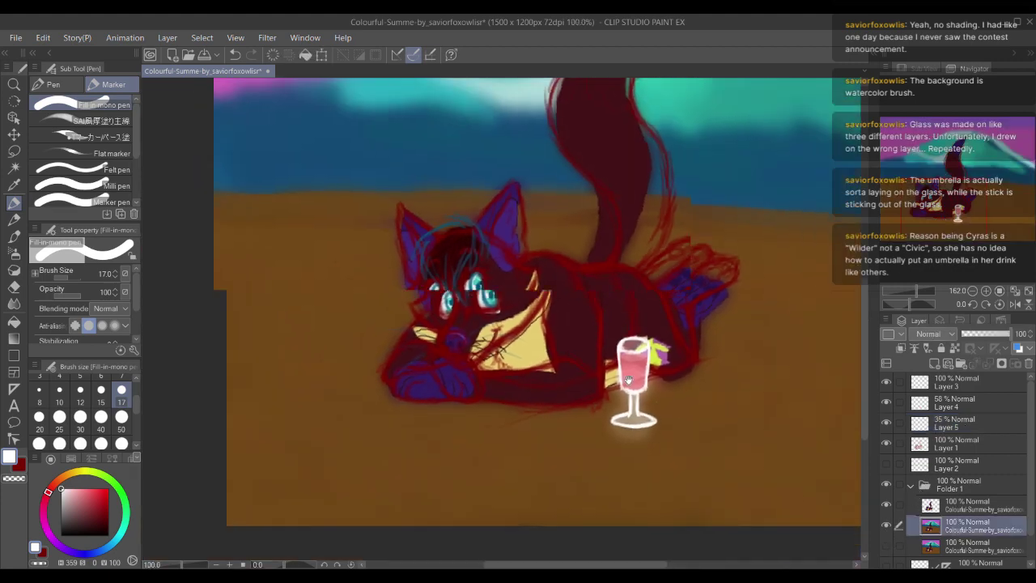
left_click(635, 356, "alt")
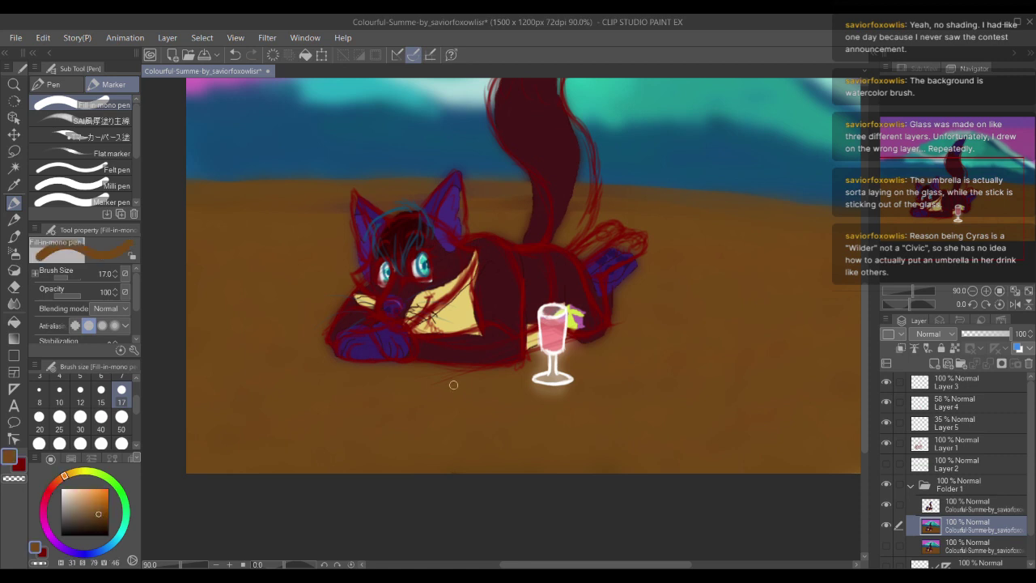
left_click_drag(615, 362, 637, 368)
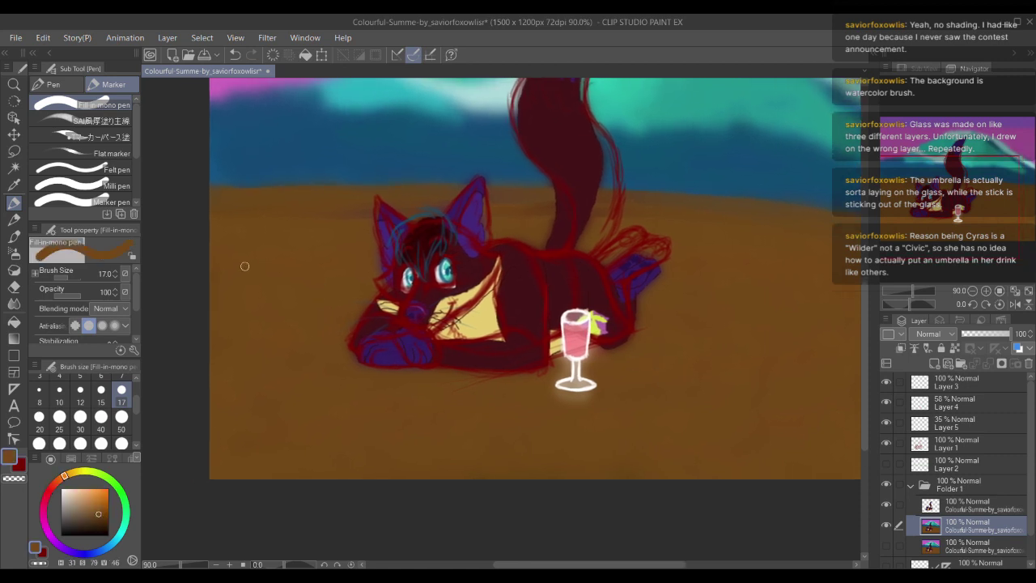
key("ctrl")
key("p")
scroll(195, 182, "down", 4)
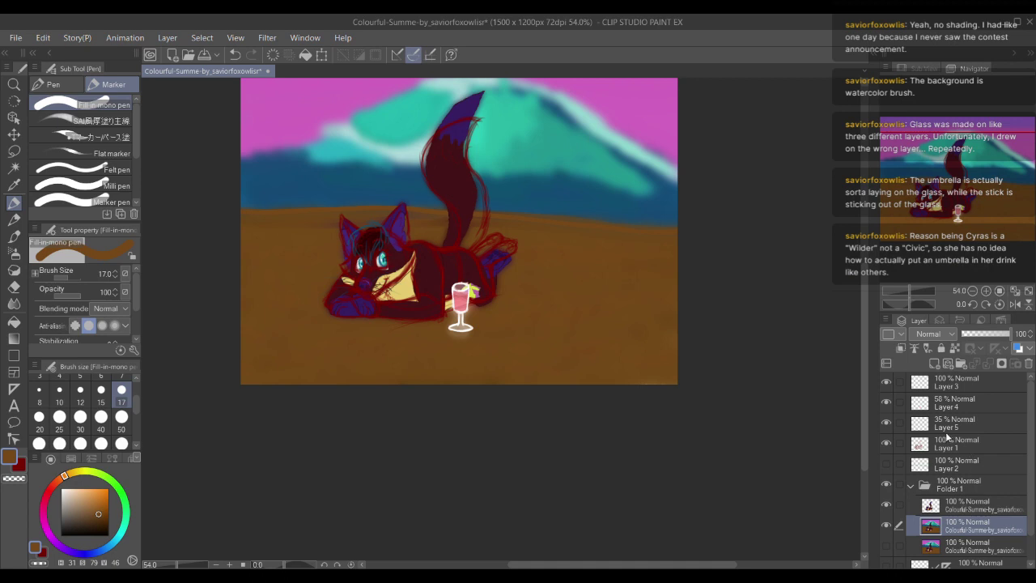
left_click(935, 364)
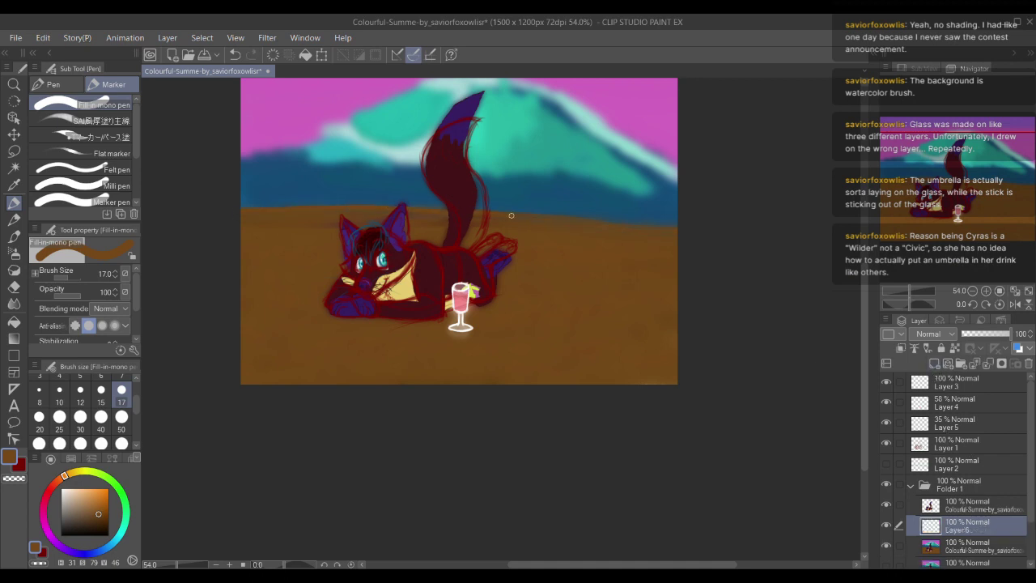
key("g")
left_click(541, 294)
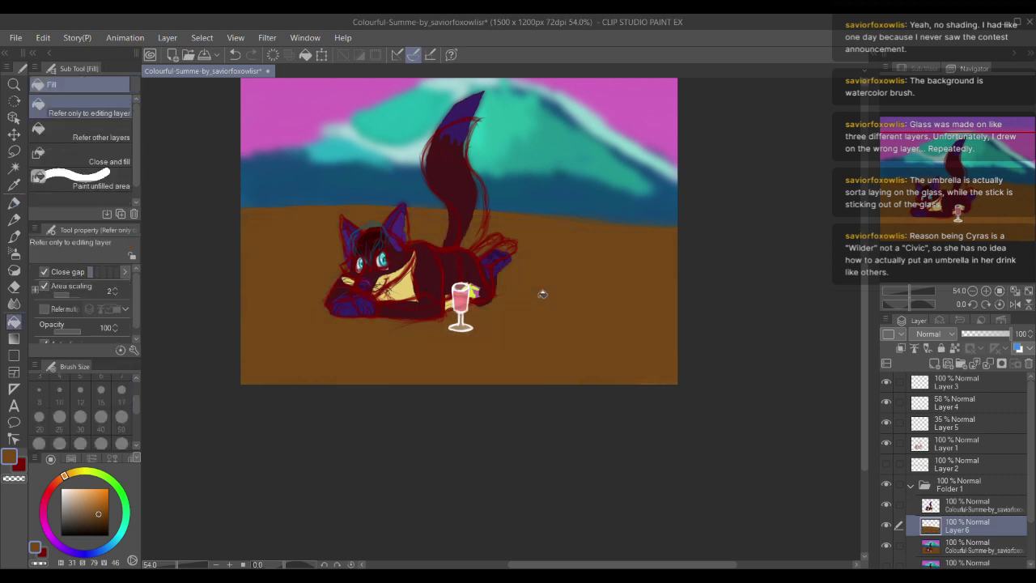
Step: Toggle the white glass outline on Layer 3 off and on, and hide the red sketch on Layer 1
left_click_drag(514, 271, 597, 296)
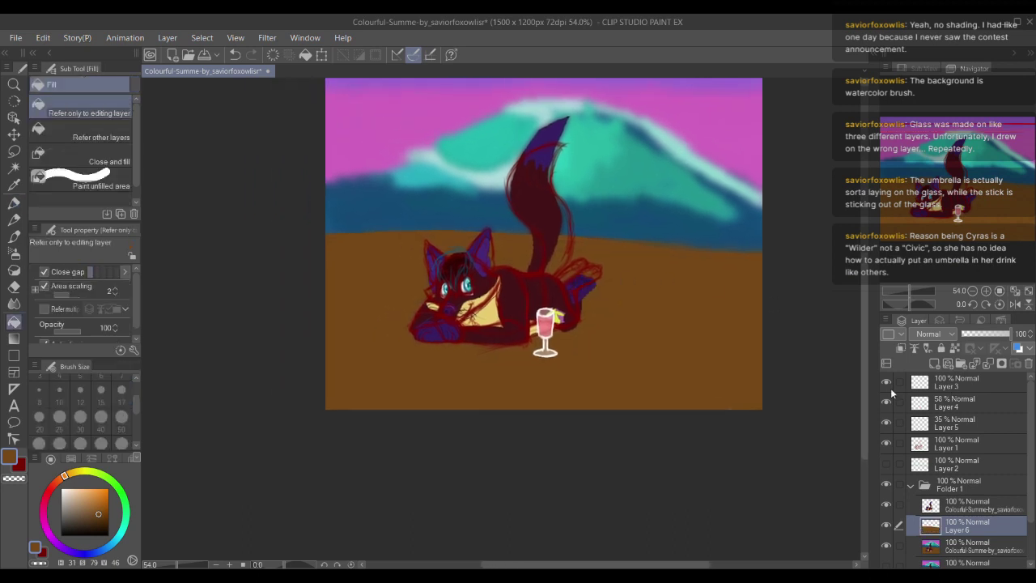
left_click(886, 383)
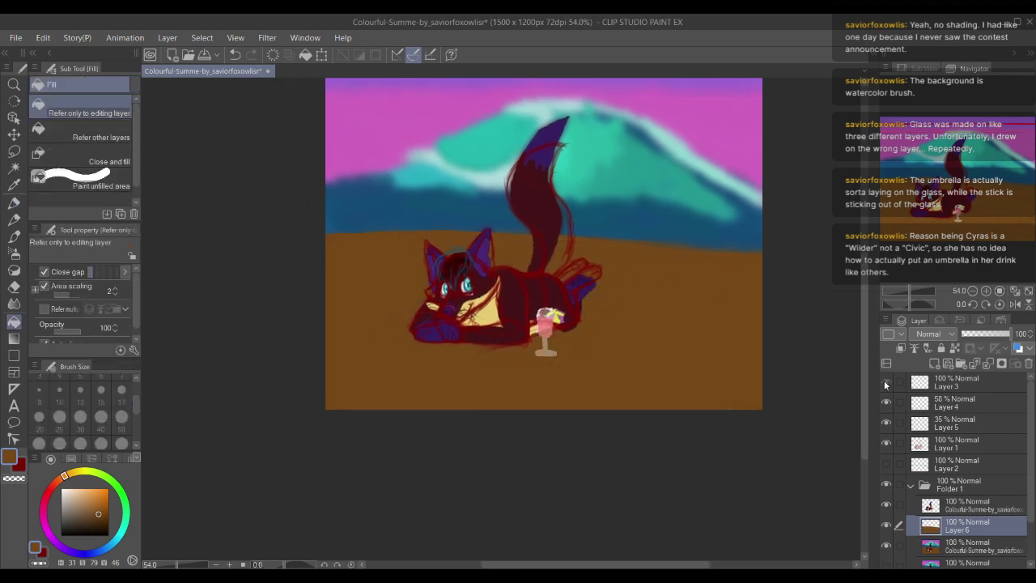
left_click(886, 382)
left_click(885, 443)
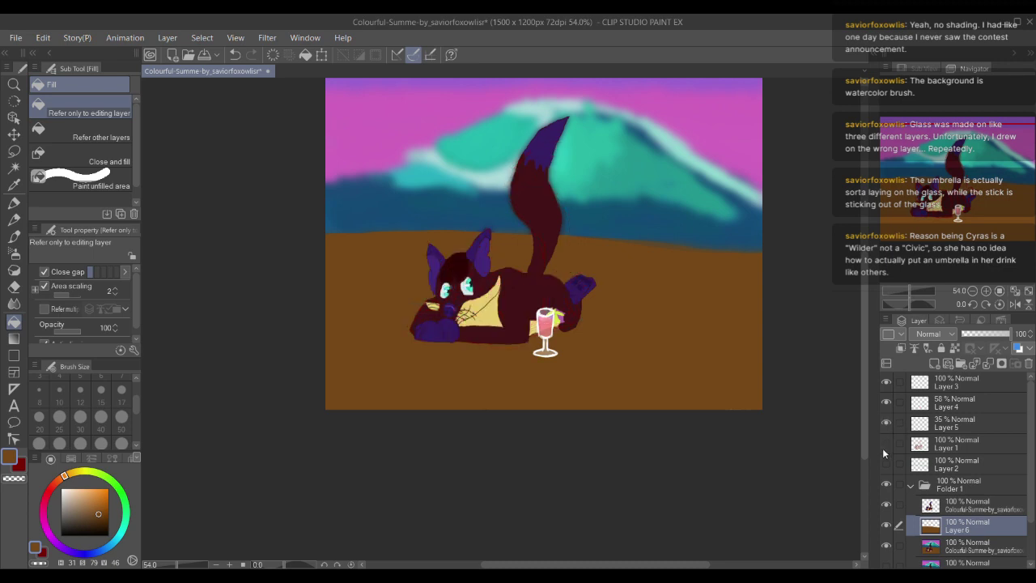
scroll(567, 404, "up", 5)
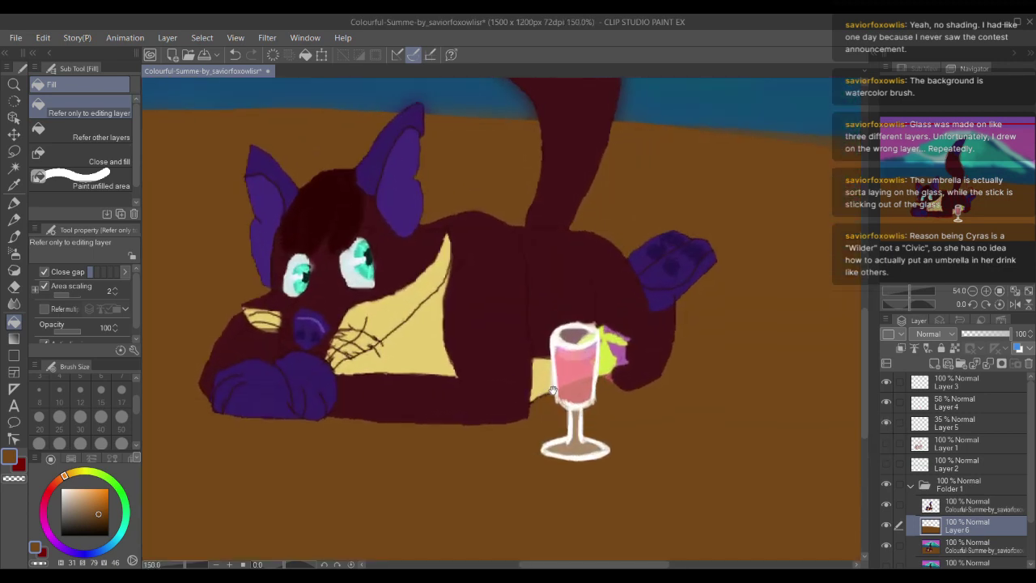
Step: Toggle the visibility of Folder 1 and of the fox image inside it off and on to compare
left_click_drag(553, 390, 585, 396)
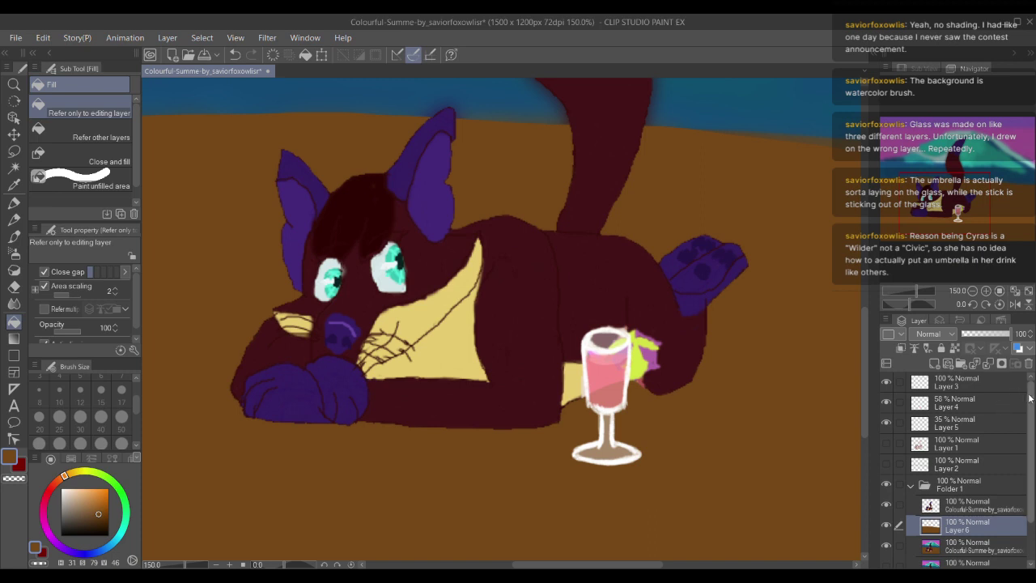
left_click_drag(677, 373, 688, 402)
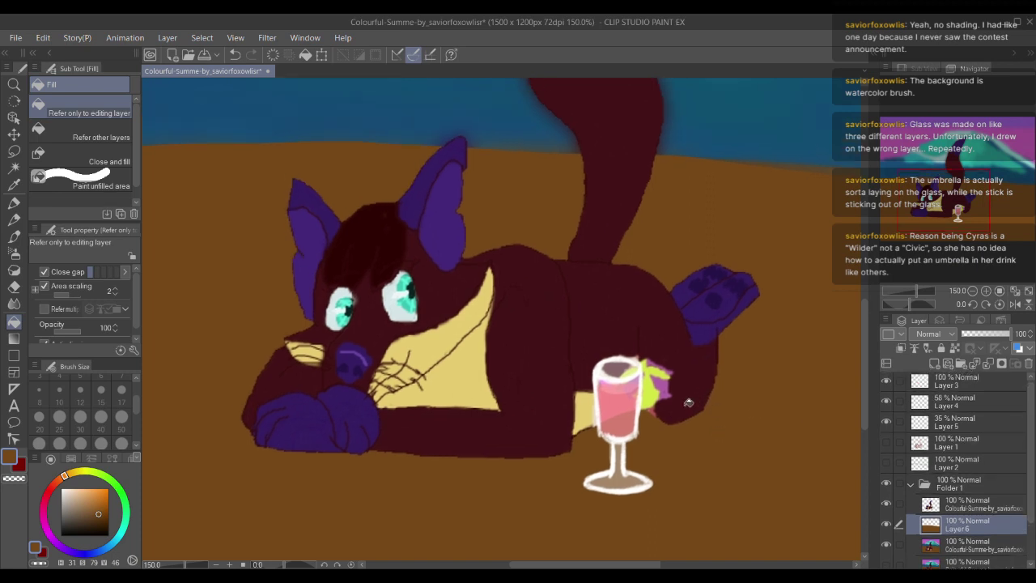
scroll(687, 402, "down", 1)
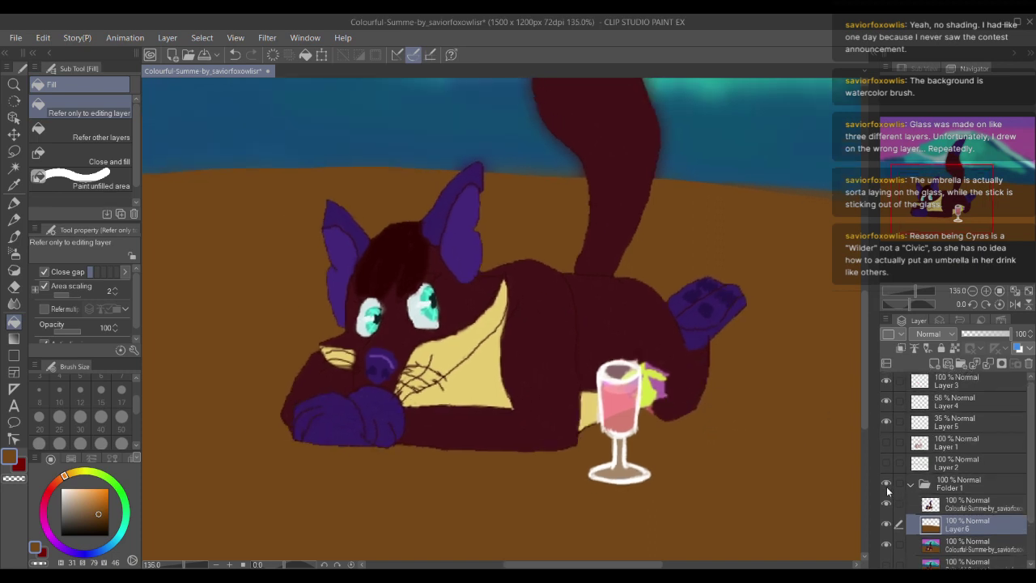
left_click(886, 486)
left_click(885, 486)
left_click(886, 504)
left_click(885, 504)
Step: Hide the upper of the two background images in Folder 1 and show the lowest one
scroll(598, 372, "down", 4)
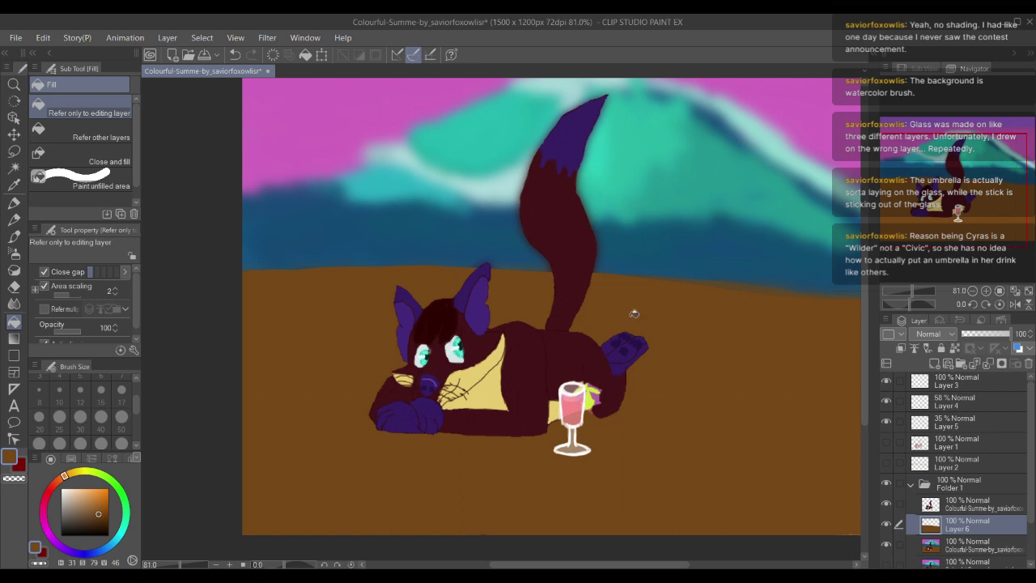
left_click_drag(615, 332, 617, 382)
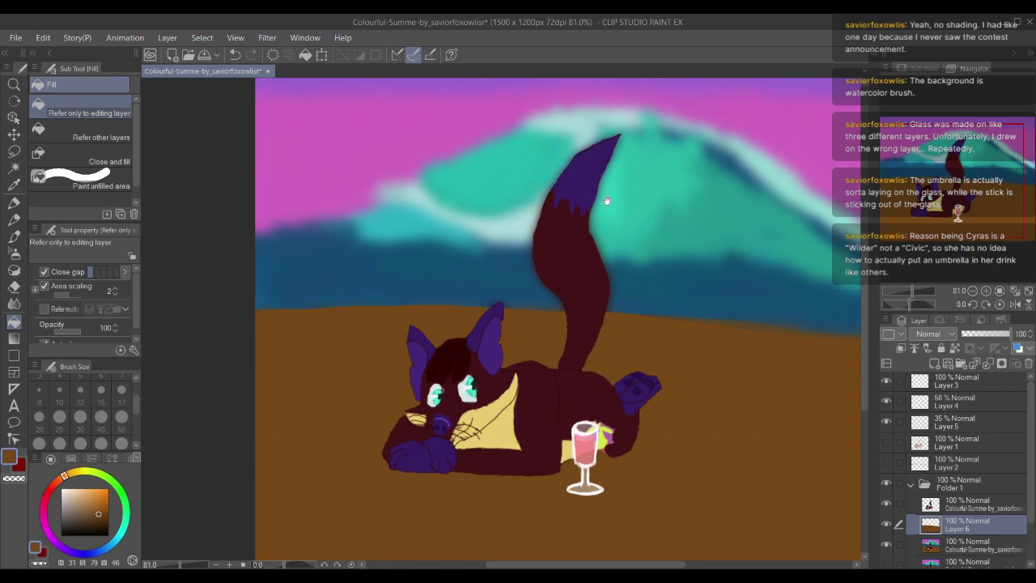
left_click_drag(688, 273, 667, 263)
left_click(885, 549)
left_click(886, 546)
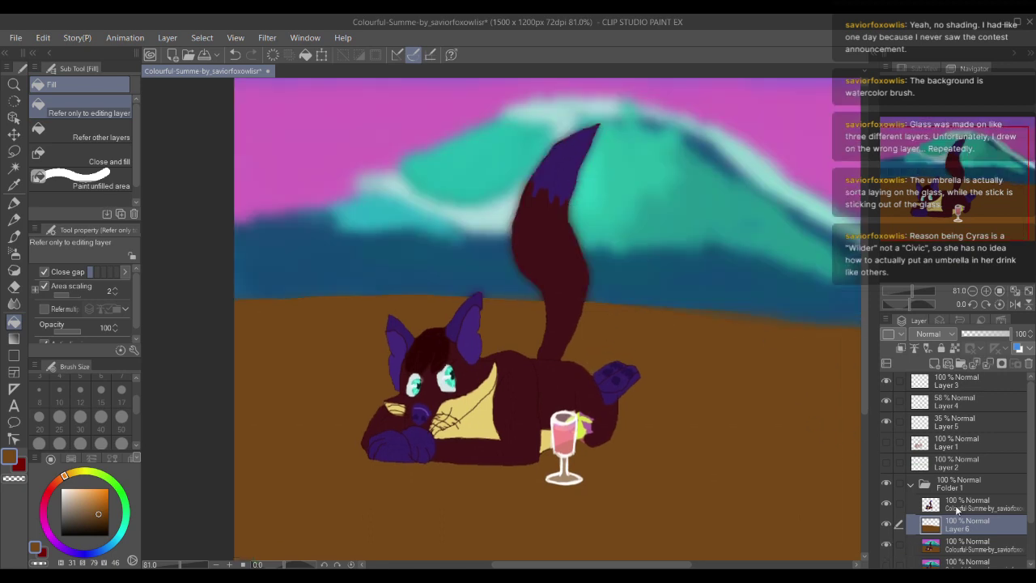
scroll(1032, 488, "down", 3)
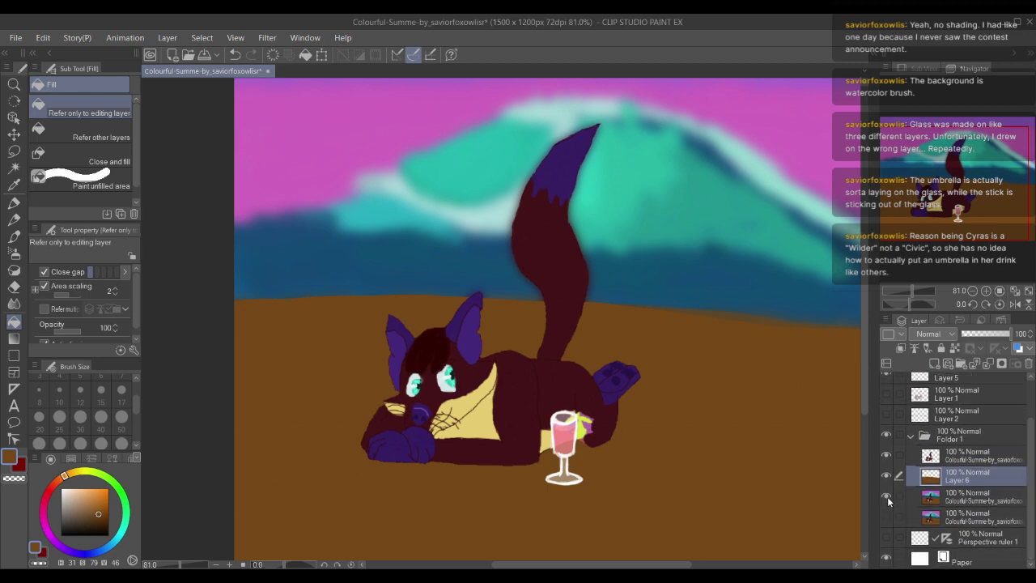
left_click(886, 497)
left_click_drag(690, 385, 699, 358)
scroll(589, 382, "down", 1)
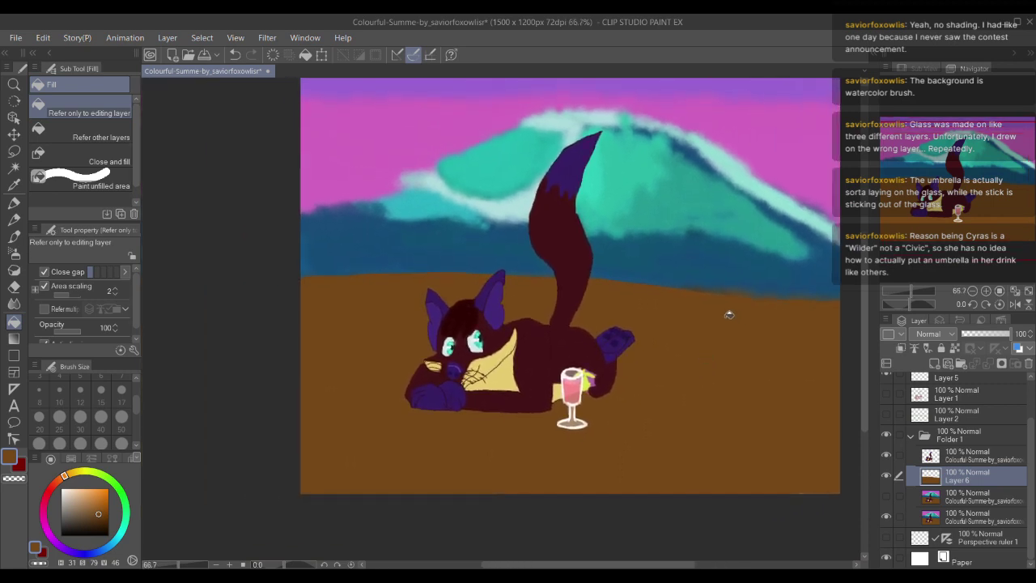
scroll(705, 354, "up", 1)
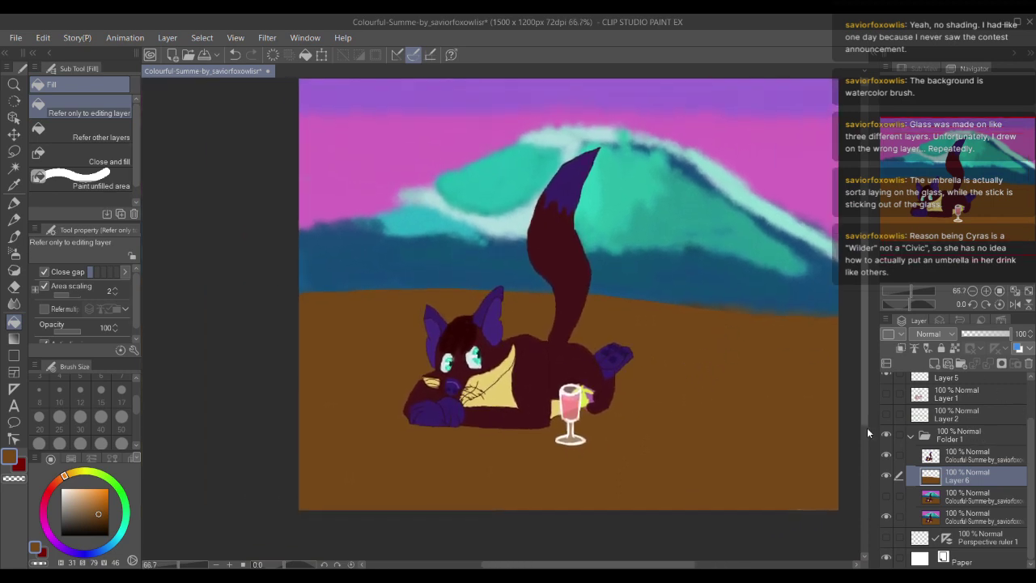
Step: Adjust the colour tones of the ground on Layer 6 to a lighter, warm tan brown
key("alt+Tab")
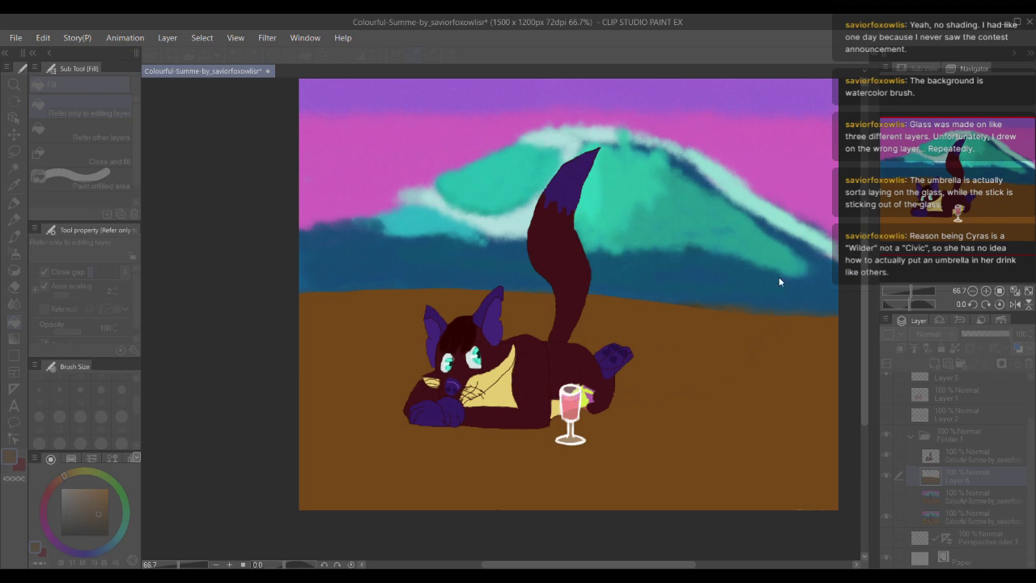
mouse_move(727, 297)
left_mouse_down()
mouse_move(715, 297)
mouse_move(737, 301)
left_mouse_up()
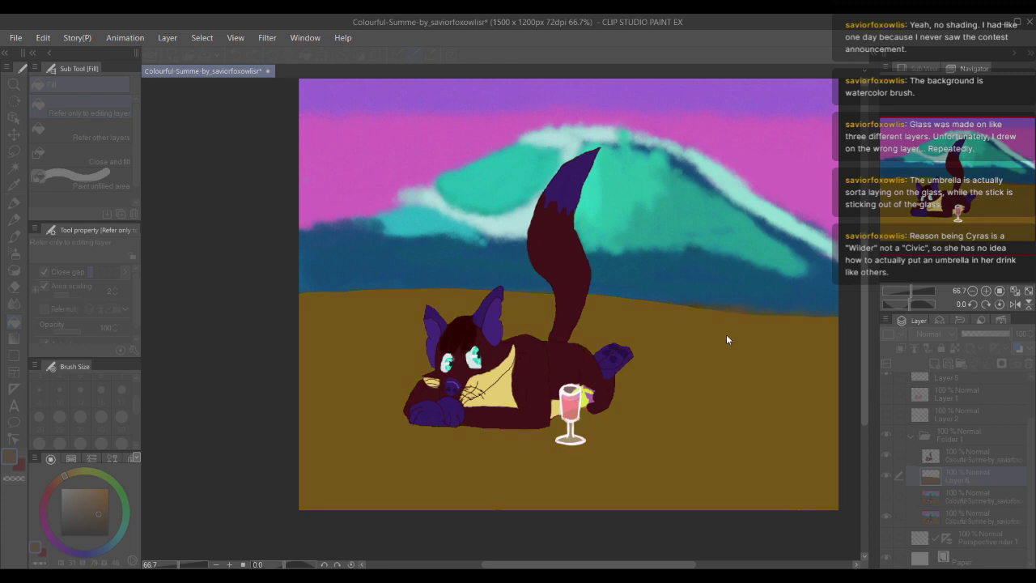
left_click_drag(753, 373, 750, 376)
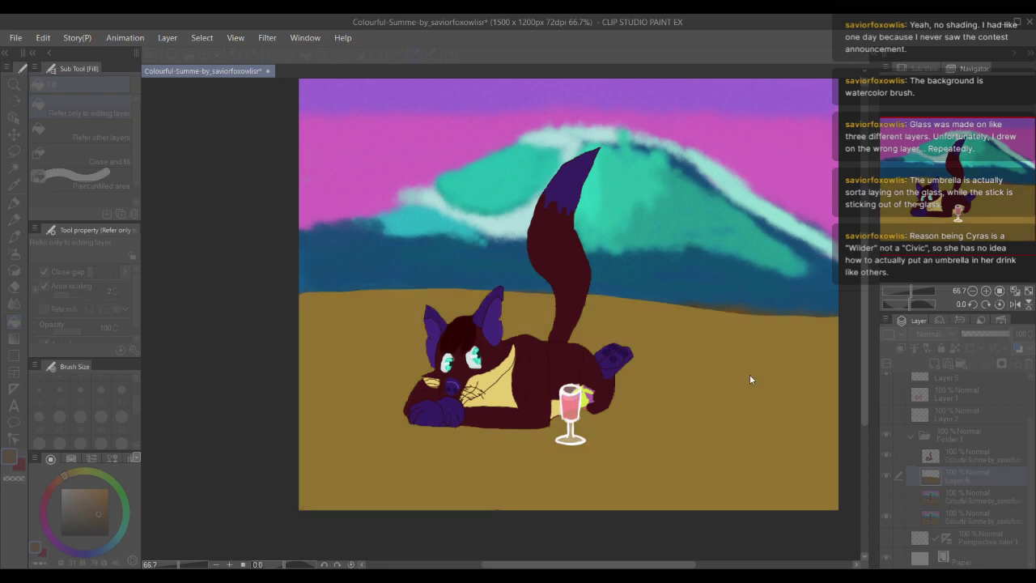
left_click_drag(728, 300, 727, 301)
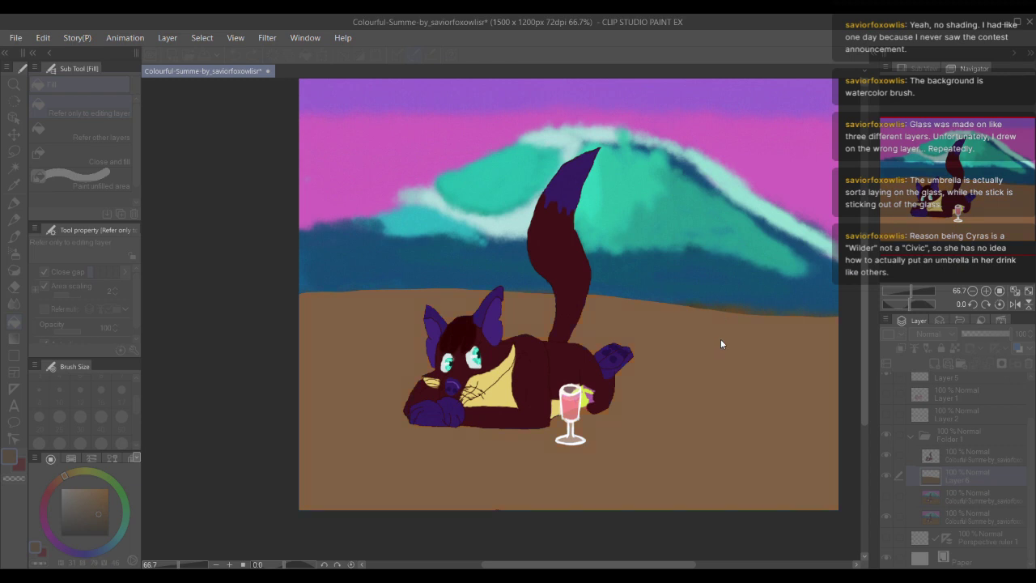
mouse_move(722, 302)
left_mouse_down()
mouse_move(811, 301)
mouse_move(706, 310)
mouse_move(746, 309)
mouse_move(733, 309)
left_mouse_up()
left_click(734, 314)
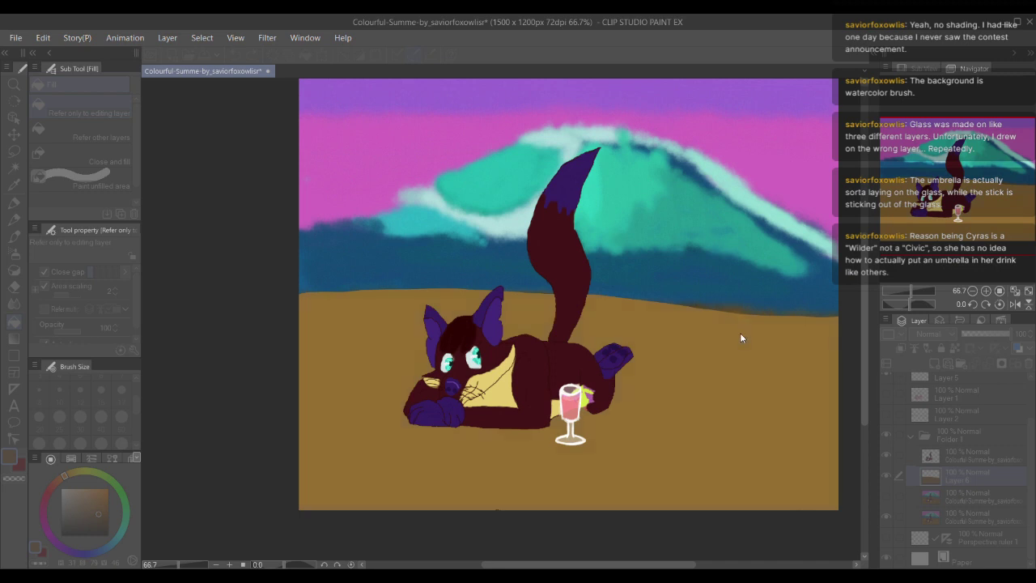
left_click_drag(764, 370, 765, 371)
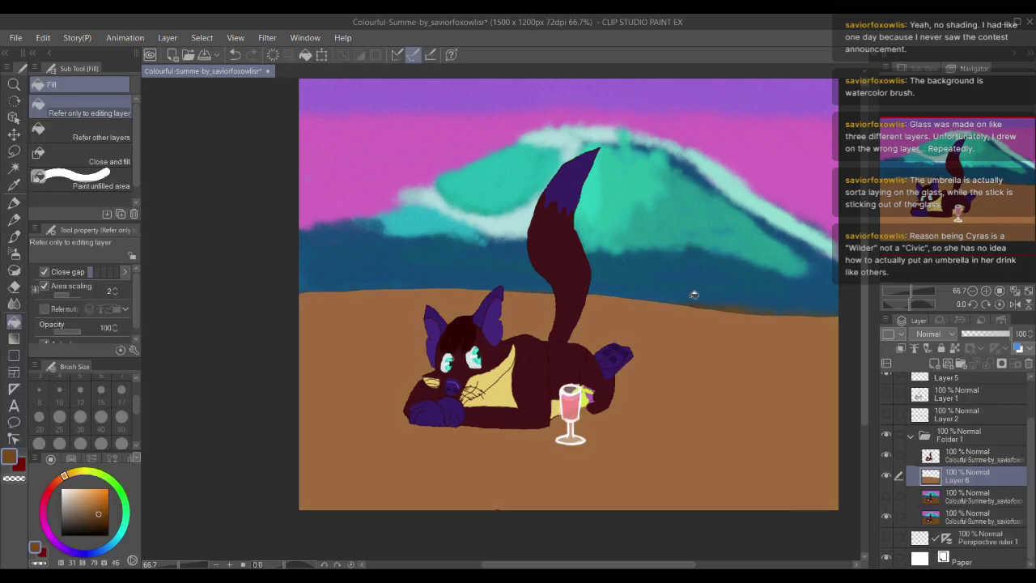
Step: Select the fox's image layer in Folder 1 and slightly lighten its colours
left_click_drag(650, 303, 575, 334)
scroll(694, 313, "up", 3)
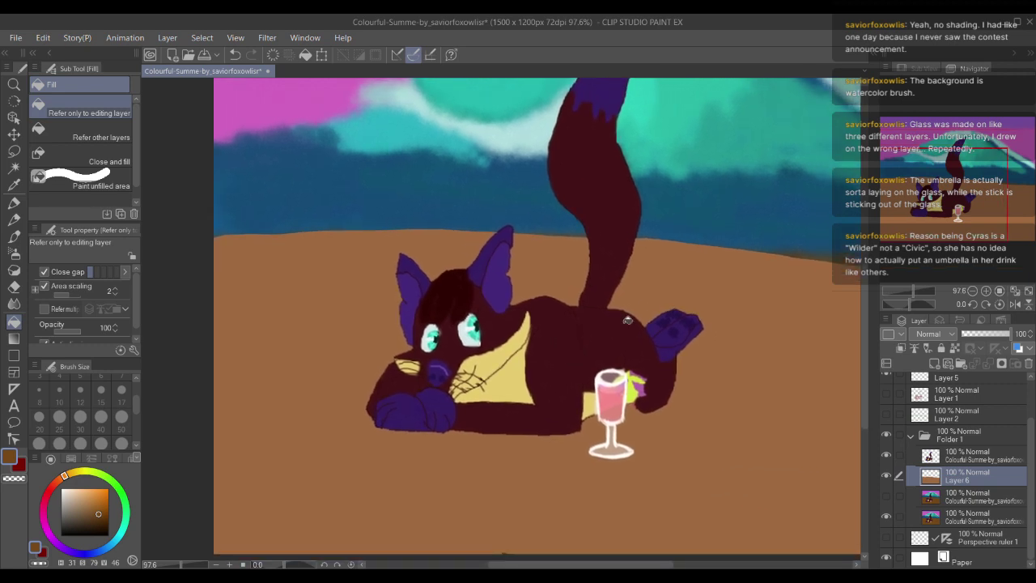
left_click_drag(576, 351, 562, 299)
left_click(973, 456)
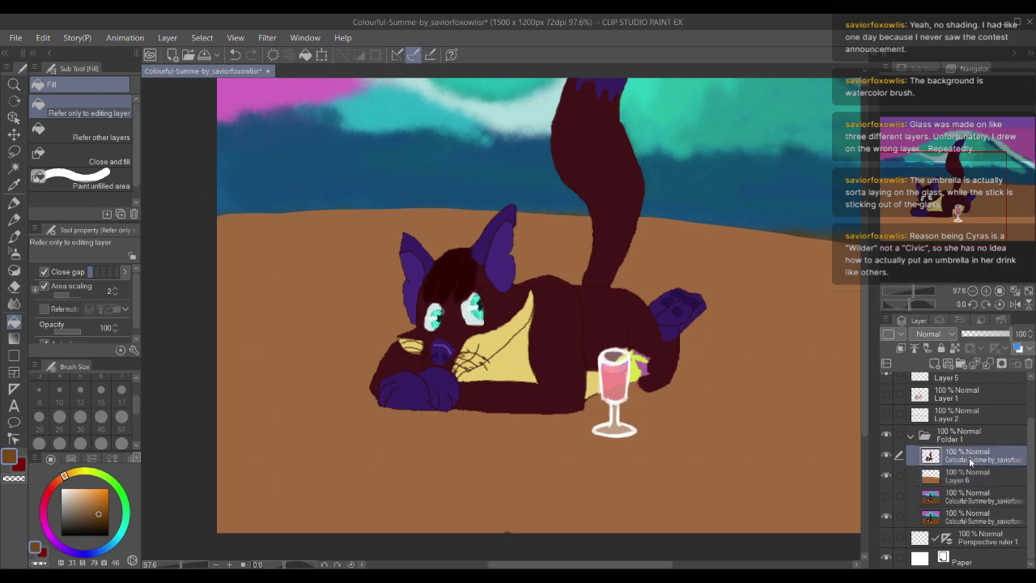
key("ctrl+s")
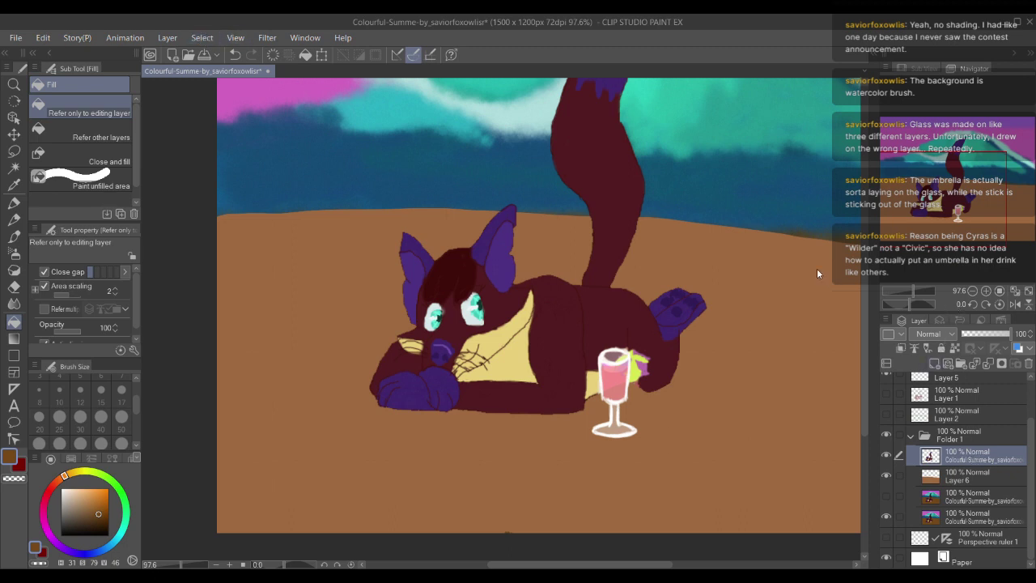
Step: Lighten the fox with a Tone Curve correction layer masked to its shape, at about 54% opacity, and merge it into the fox layer
key("ctrl+shift+d")
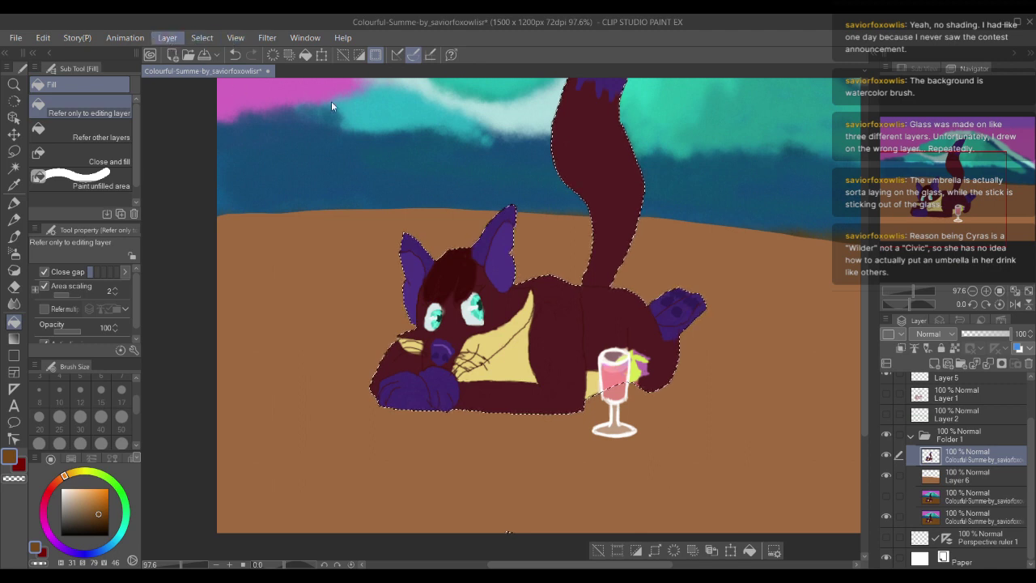
left_click(404, 160)
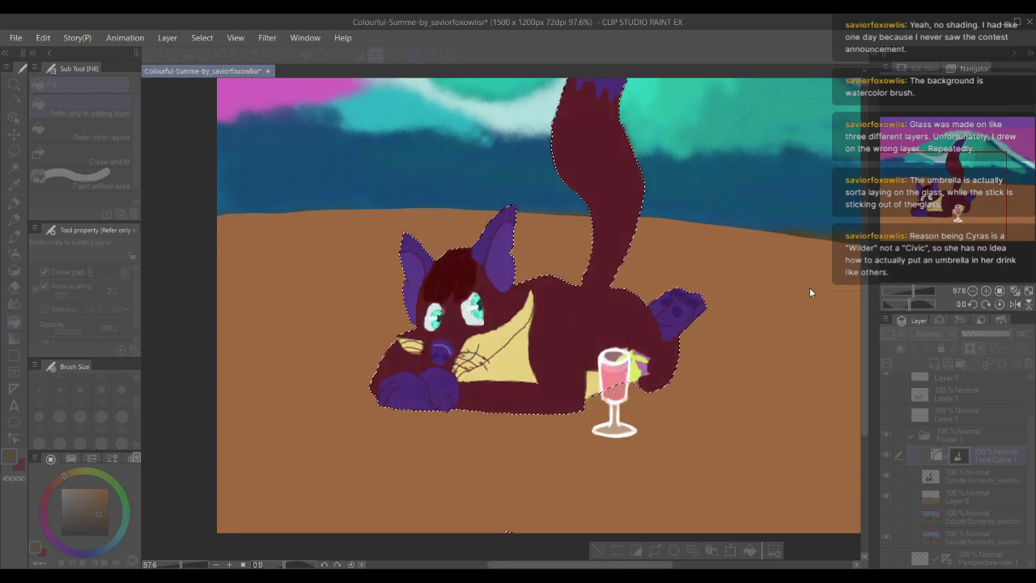
left_click(980, 151)
left_click_drag(718, 250, 679, 265)
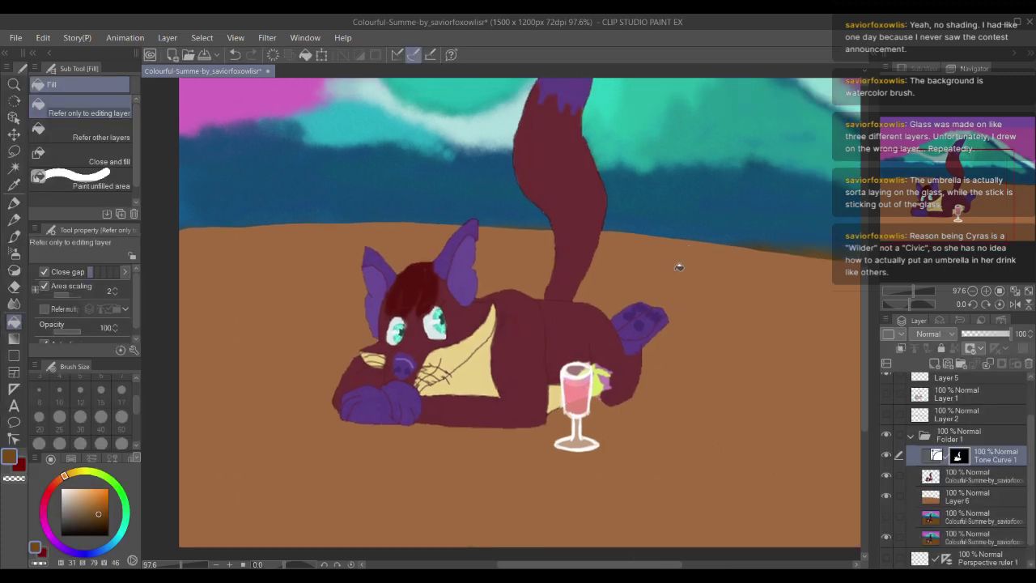
left_click_drag(1012, 339, 988, 339)
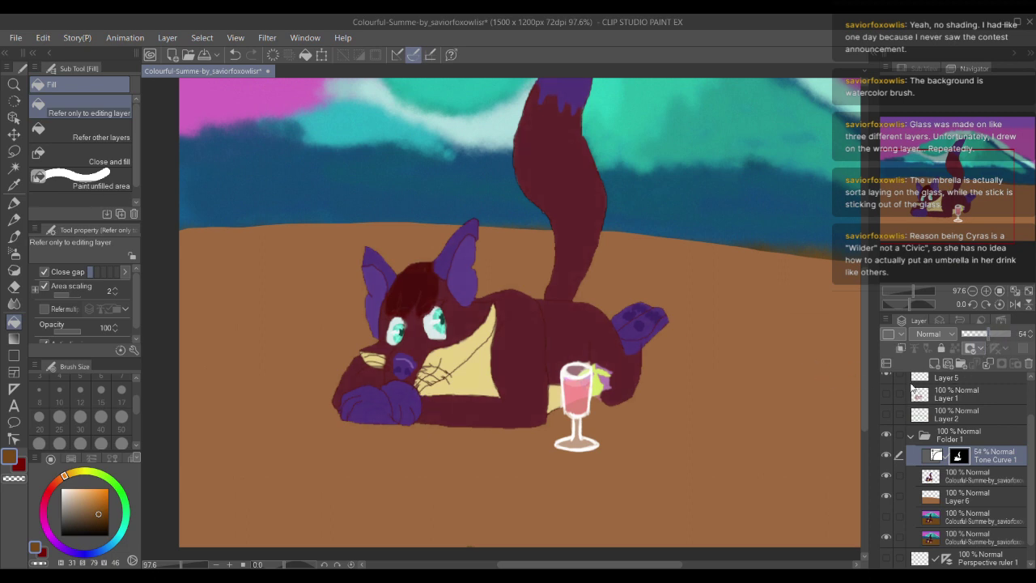
left_click(987, 363)
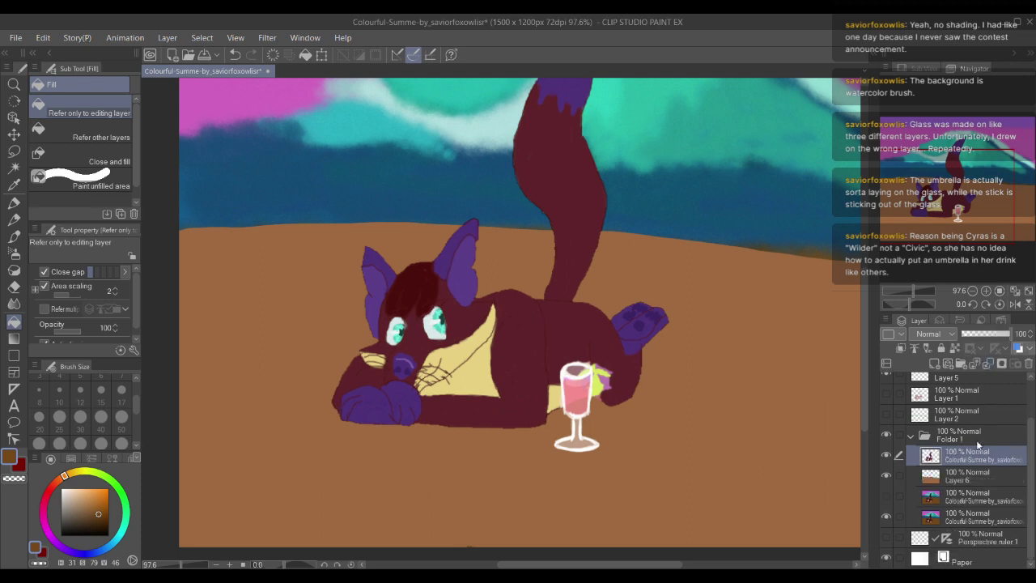
Step: Show the red sketch on Layer 1 and hide Folder 1 so only the sketch and drink layers remain
scroll(516, 276, "down", 3)
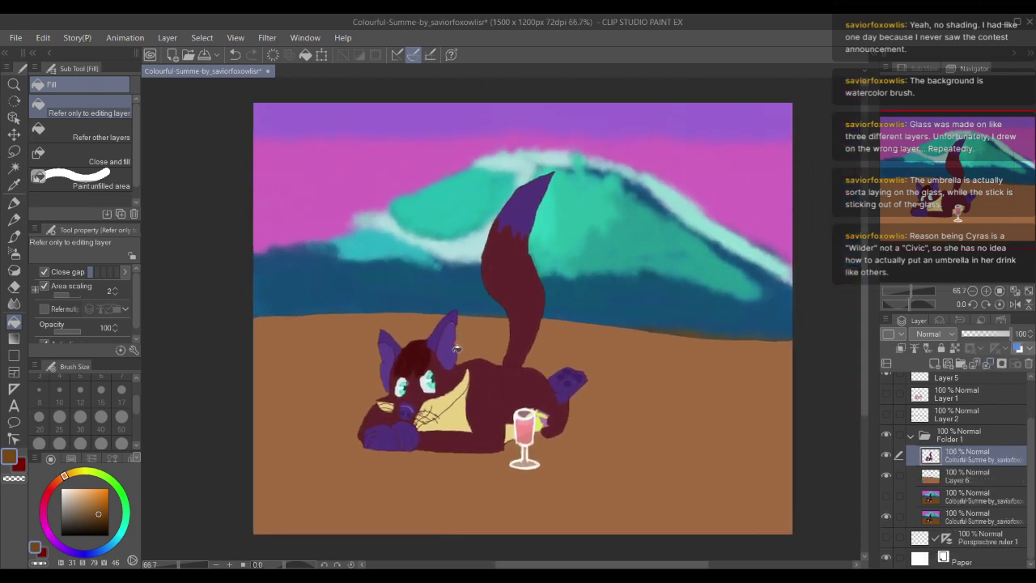
left_click_drag(460, 351, 500, 351)
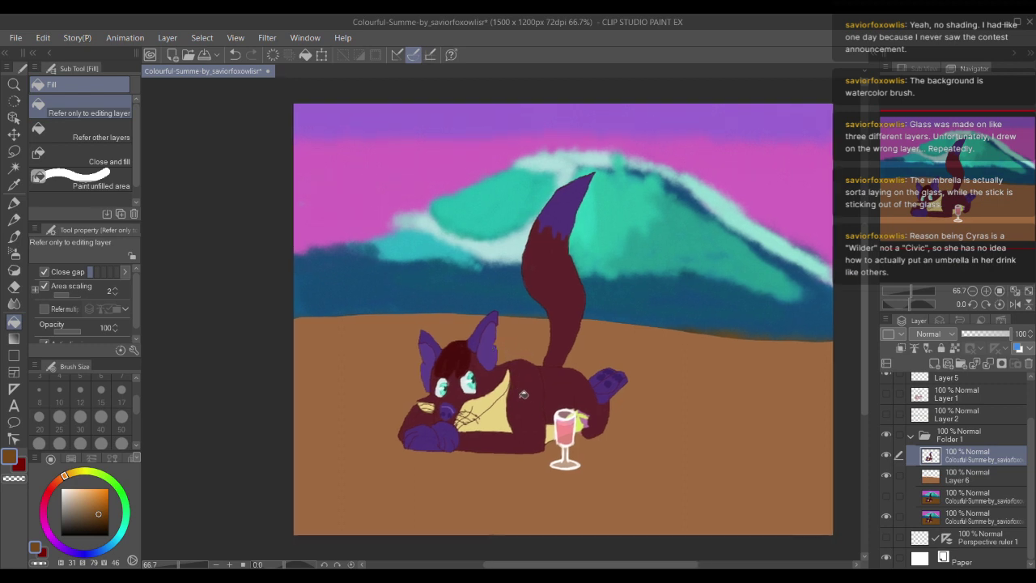
mouse_move(521, 393)
left_mouse_down()
mouse_move(543, 393)
mouse_move(497, 381)
mouse_move(524, 398)
mouse_move(519, 377)
left_mouse_up()
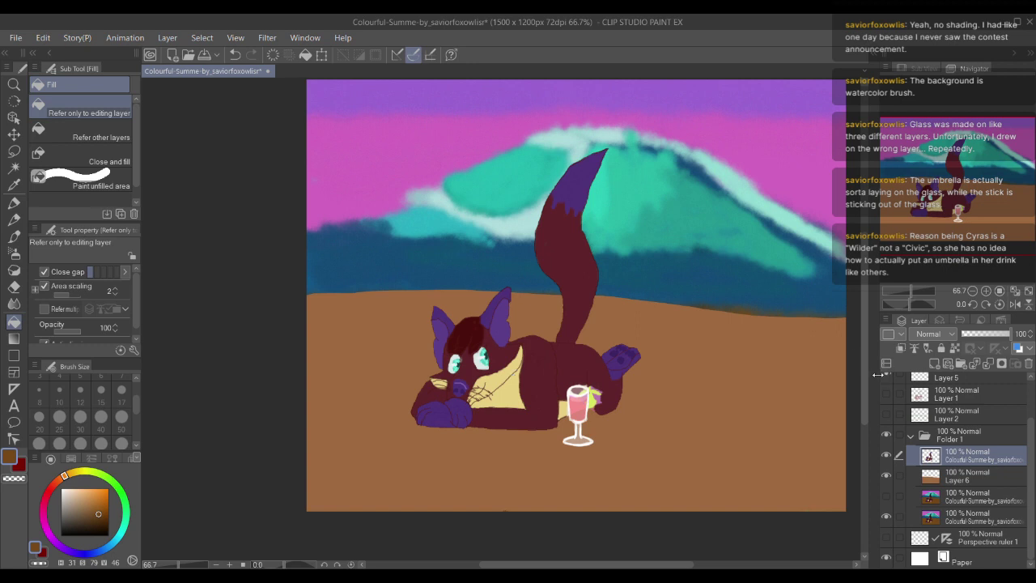
left_click(885, 395)
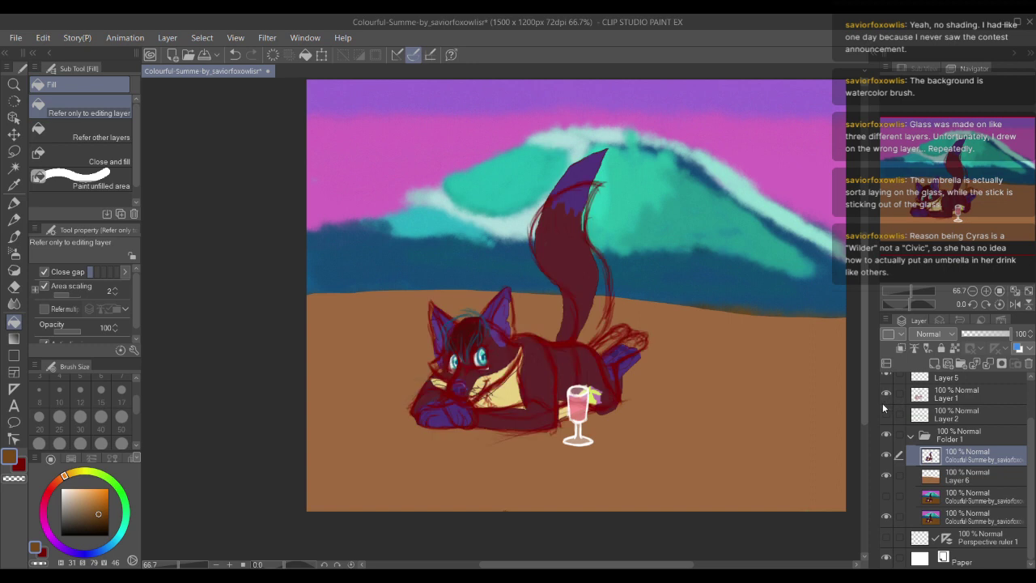
scroll(484, 382, "up", 4)
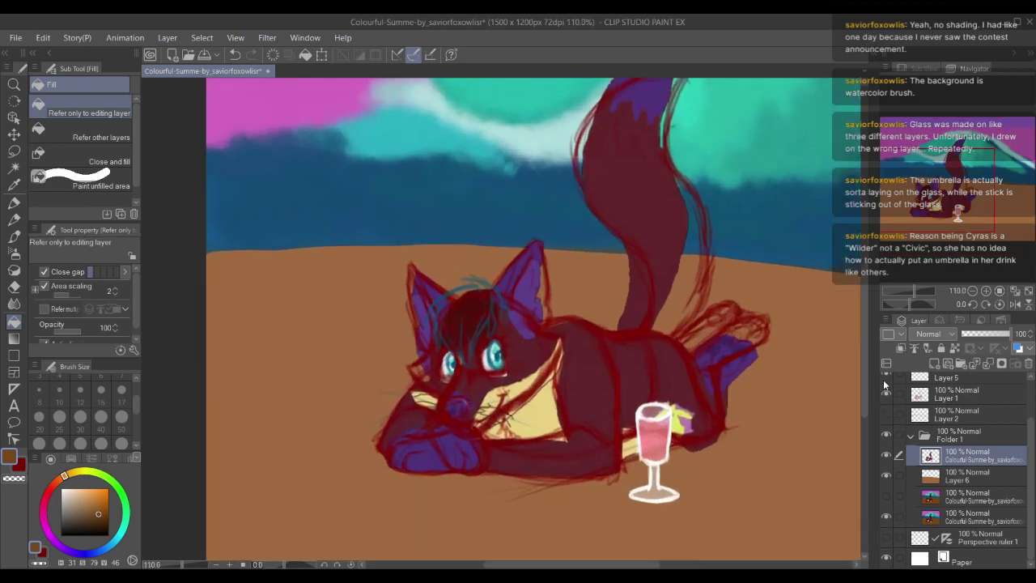
left_click(885, 437)
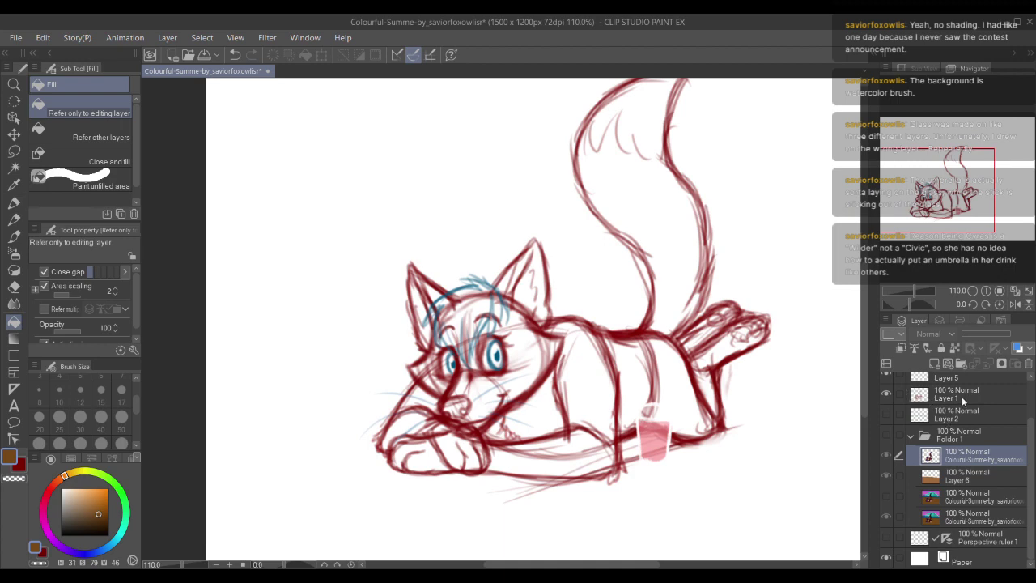
scroll(1023, 412, "up", 3)
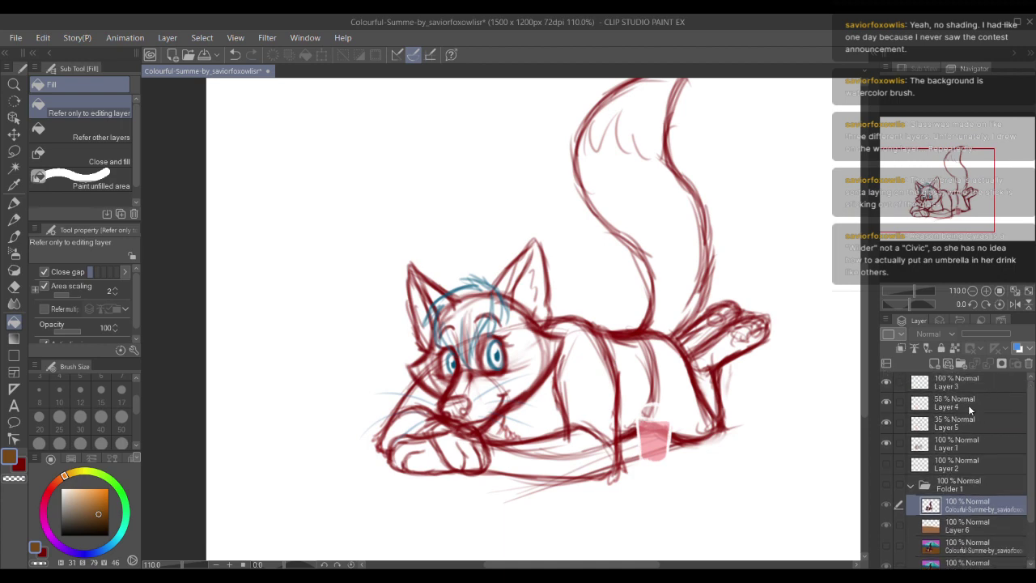
Step: Toggle Layer 3, Layer 4 and Layer 5 off and on to check what each glass layer holds
left_click(887, 381)
left_click(887, 382)
left_click(887, 401)
left_click(886, 403)
left_click(885, 424)
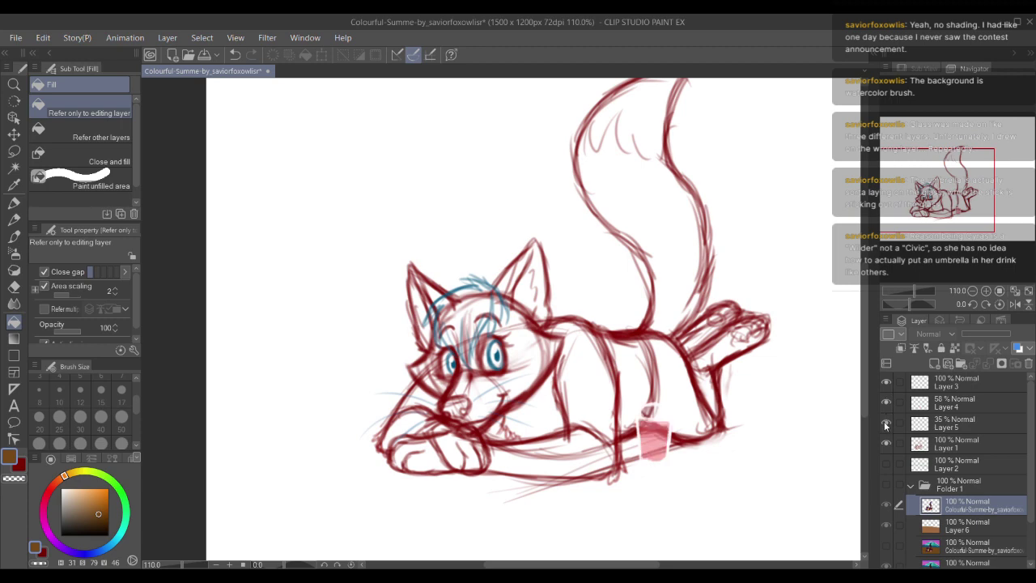
left_click(886, 424)
Step: Create a layer named ink directly above Layer 1 and set up the Lineart Pencil at size 8 in black
left_click(952, 442)
left_click(952, 363)
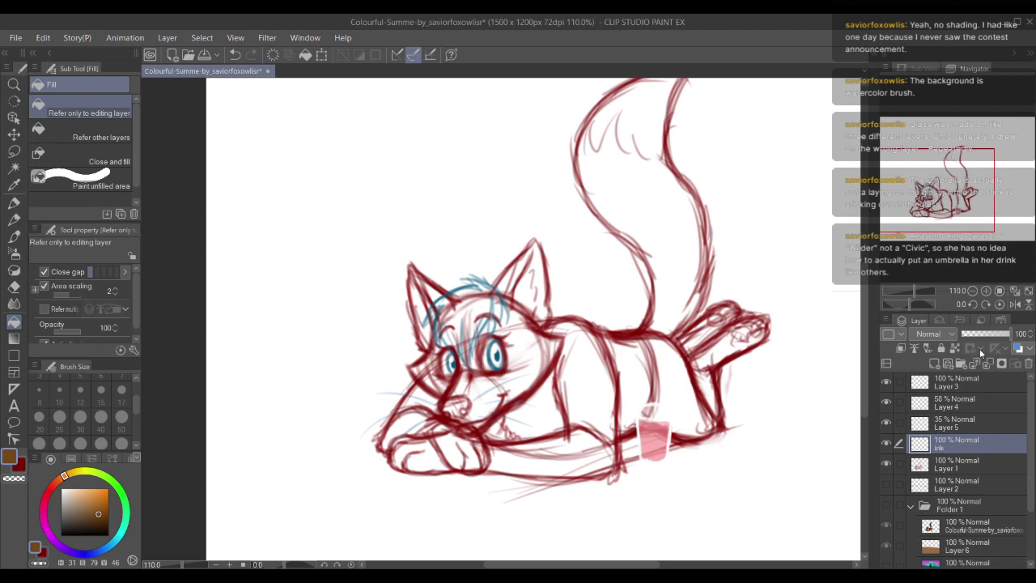
mouse_move(923, 179)
left_mouse_down()
mouse_move(935, 166)
mouse_move(935, 175)
left_mouse_up()
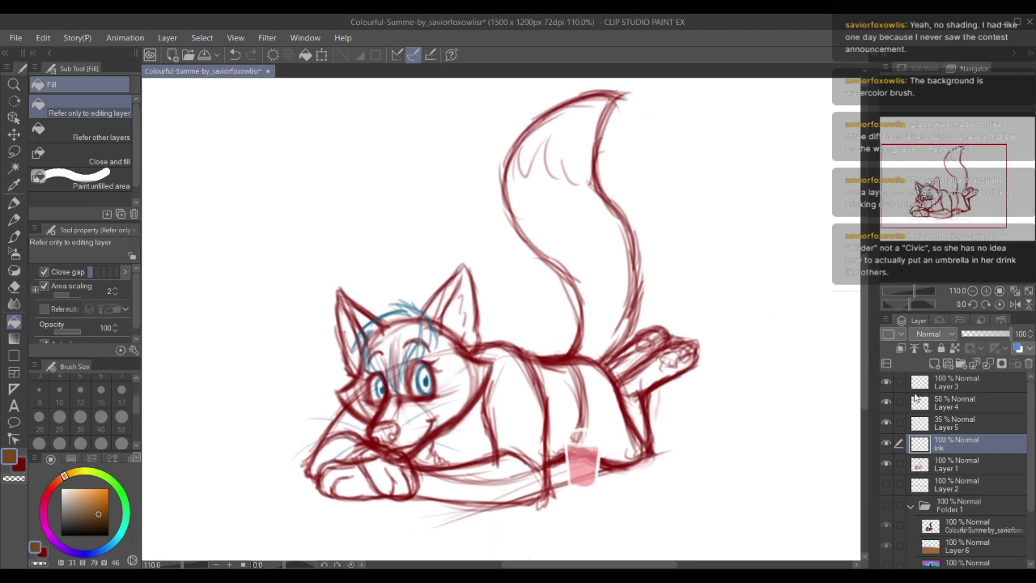
key("p")
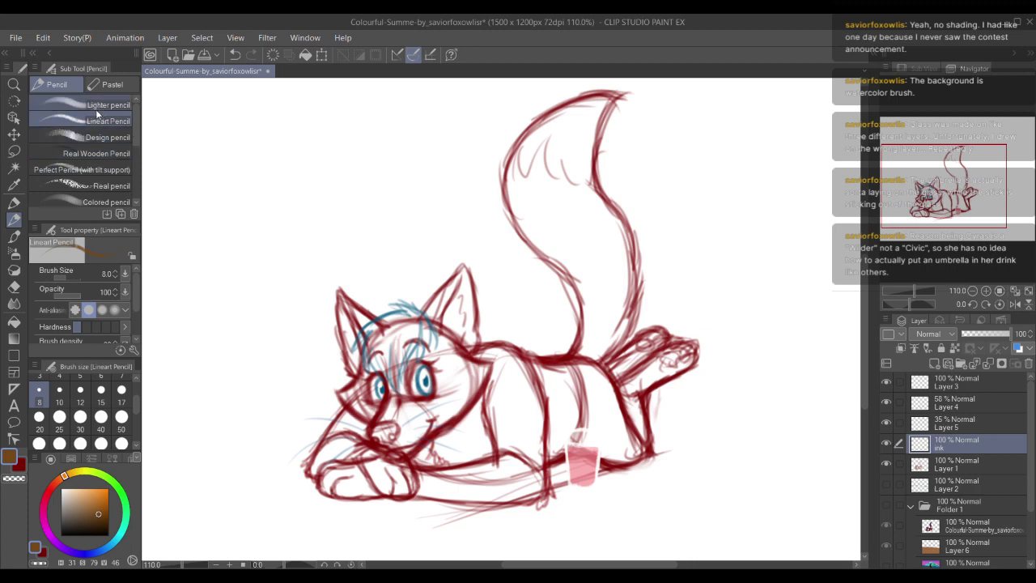
left_click_drag(95, 513, 108, 535)
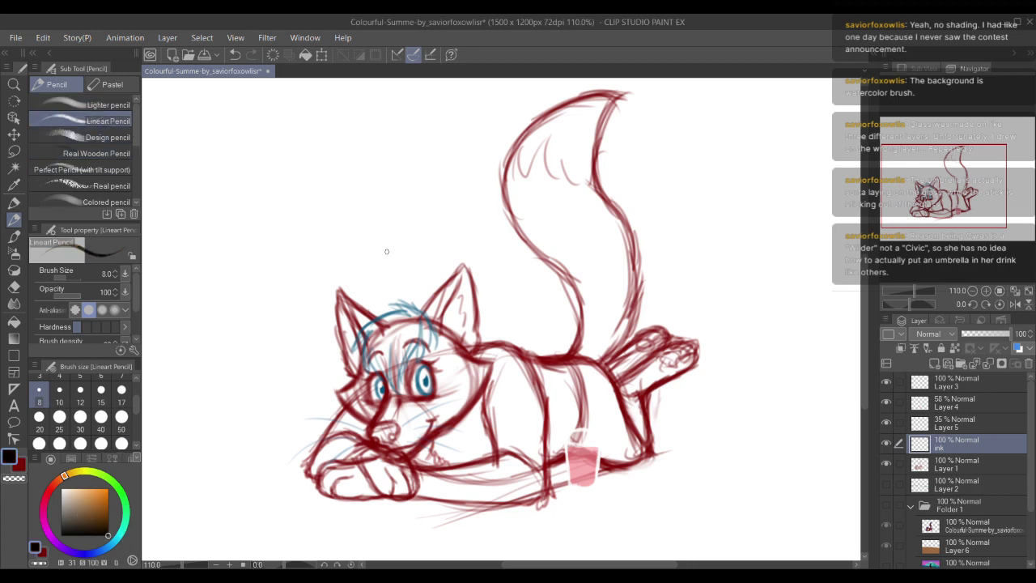
Step: Lower the opacity of the sketch on Layer 1 to 64%
mouse_move(551, 354)
left_mouse_down()
mouse_move(581, 289)
mouse_move(617, 288)
left_mouse_up()
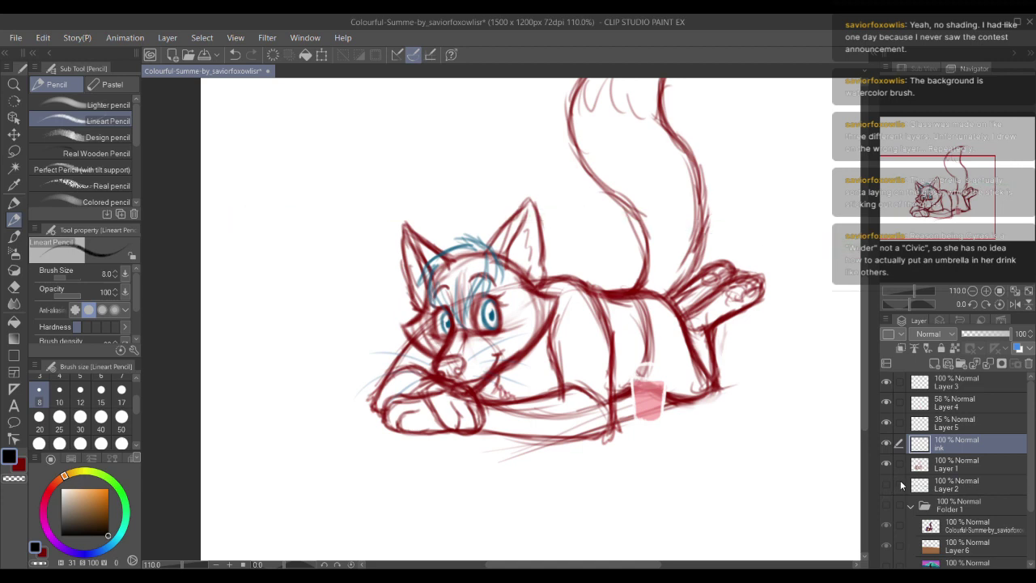
left_click(957, 462)
left_click_drag(997, 339, 989, 338)
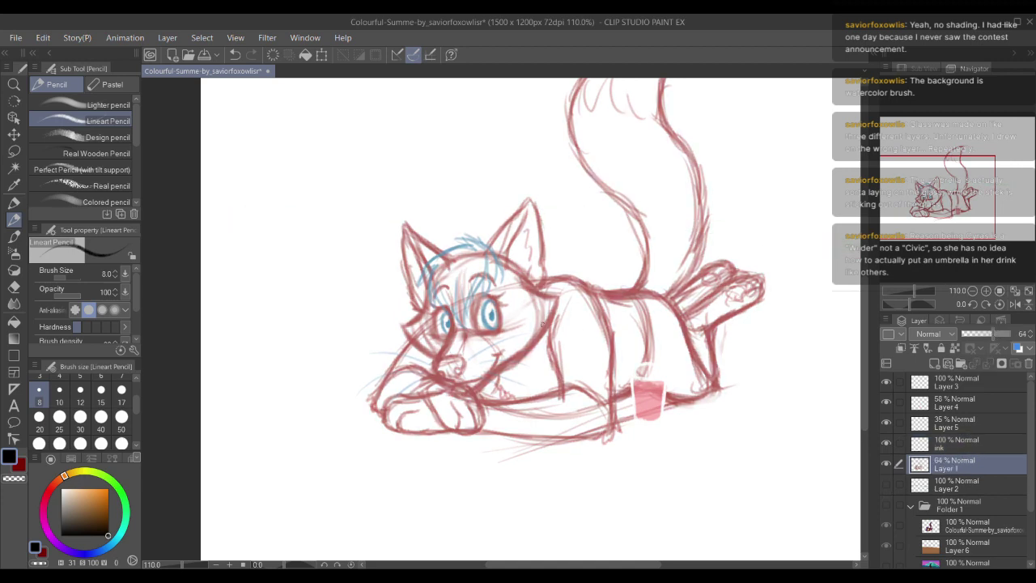
scroll(542, 324, "up", 8)
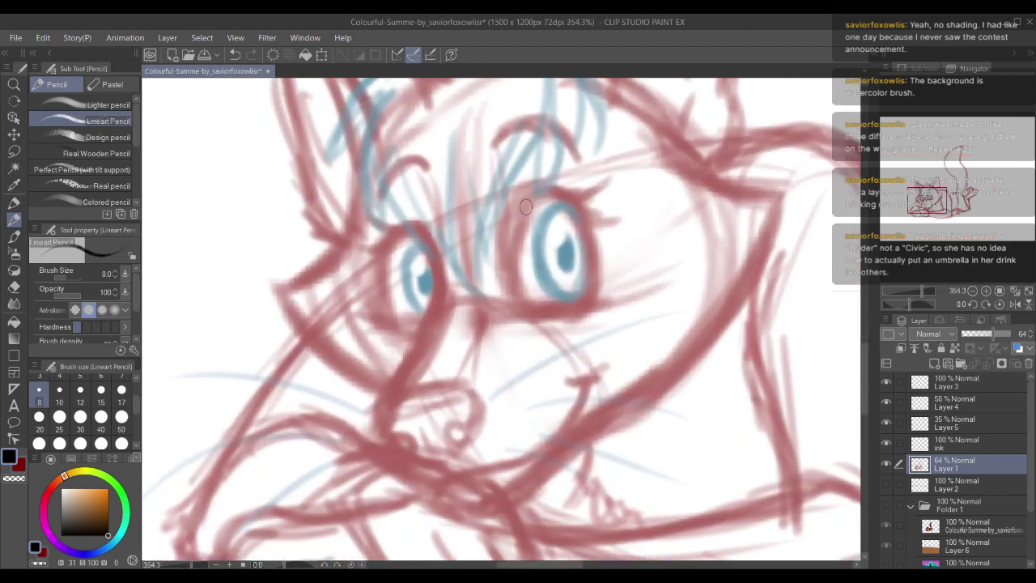
Step: Show the coloured fox reference in the Sub View, enlarged and framed on the fox's face
left_click(923, 68)
scroll(933, 166, "up", 5)
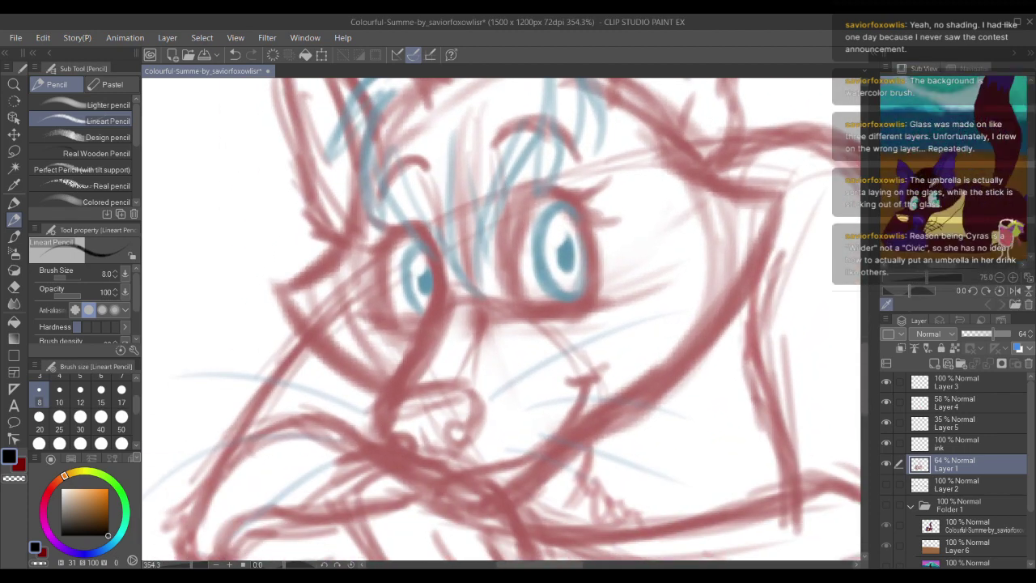
left_click_drag(1031, 155, 1031, 174)
scroll(474, 355, "up", 1)
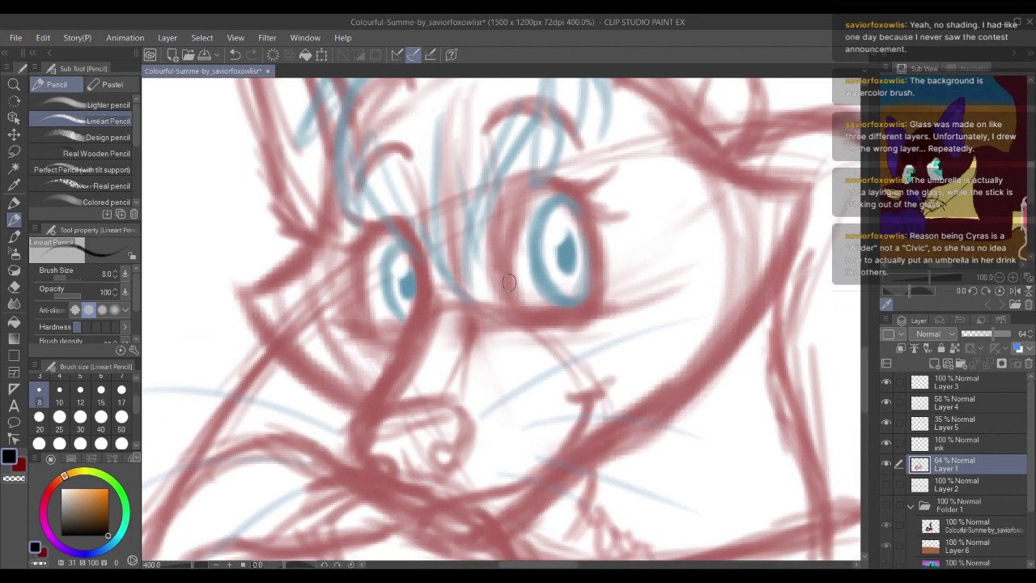
Step: Fade the sketch on Layer 1 to 43% opacity and make the ink layer active
left_click_drag(508, 282, 508, 236)
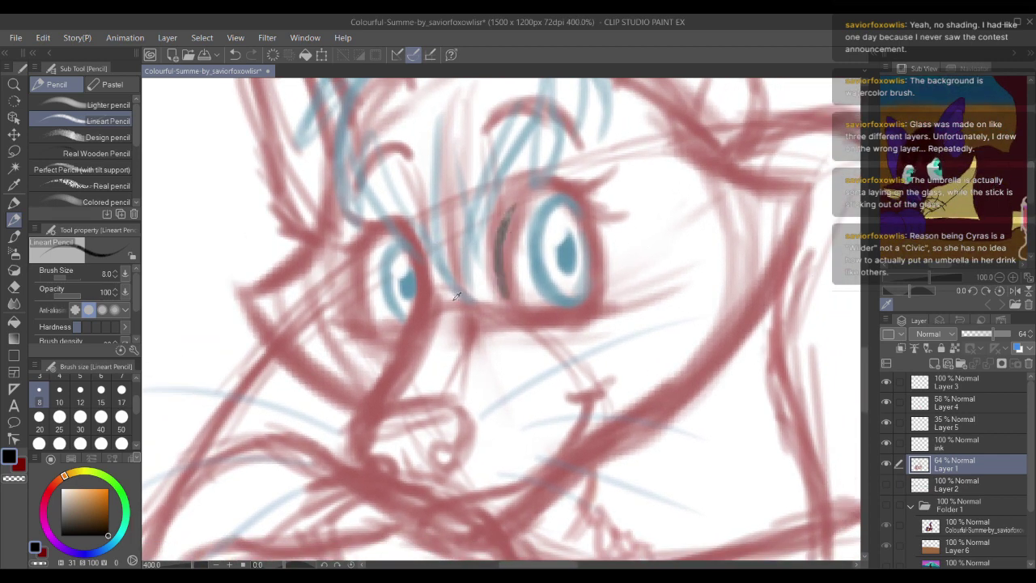
key("ctrl+z")
left_click(942, 446)
left_click(948, 464)
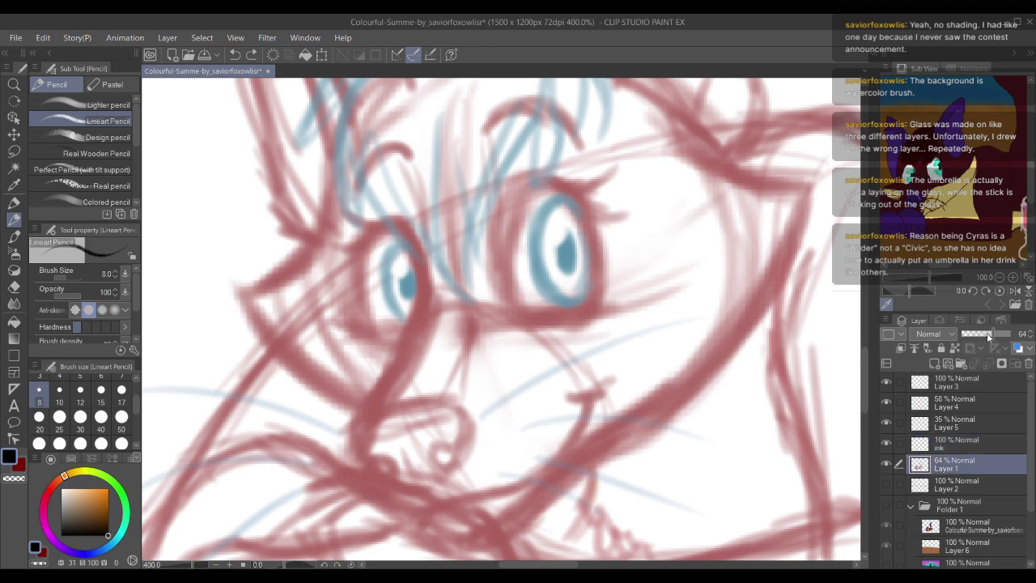
left_click(983, 333)
left_click(961, 442)
Step: Ink the outline of the fox's larger eye over the sketch and add its outer lashes
mouse_move(517, 292)
left_mouse_down()
mouse_move(541, 346)
mouse_move(518, 267)
mouse_move(568, 235)
mouse_move(553, 184)
mouse_move(603, 261)
left_mouse_up()
mouse_move(587, 215)
left_mouse_down()
mouse_move(594, 275)
mouse_move(571, 312)
left_mouse_up()
mouse_move(505, 247)
left_mouse_down()
mouse_move(508, 291)
mouse_move(594, 304)
mouse_move(574, 315)
mouse_move(596, 297)
left_mouse_up()
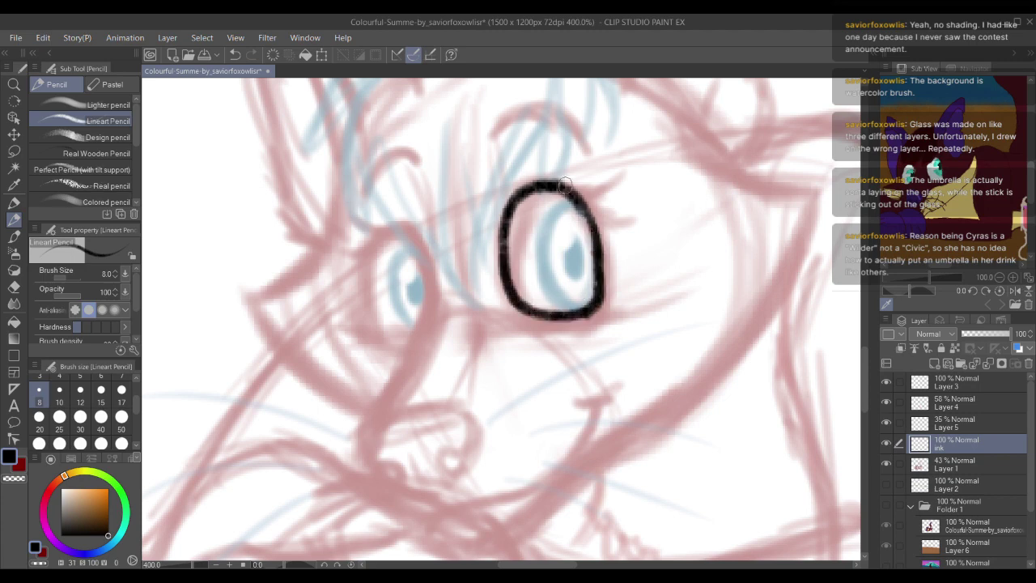
mouse_move(565, 183)
left_mouse_down()
mouse_move(547, 206)
mouse_move(579, 224)
mouse_move(601, 214)
left_mouse_up()
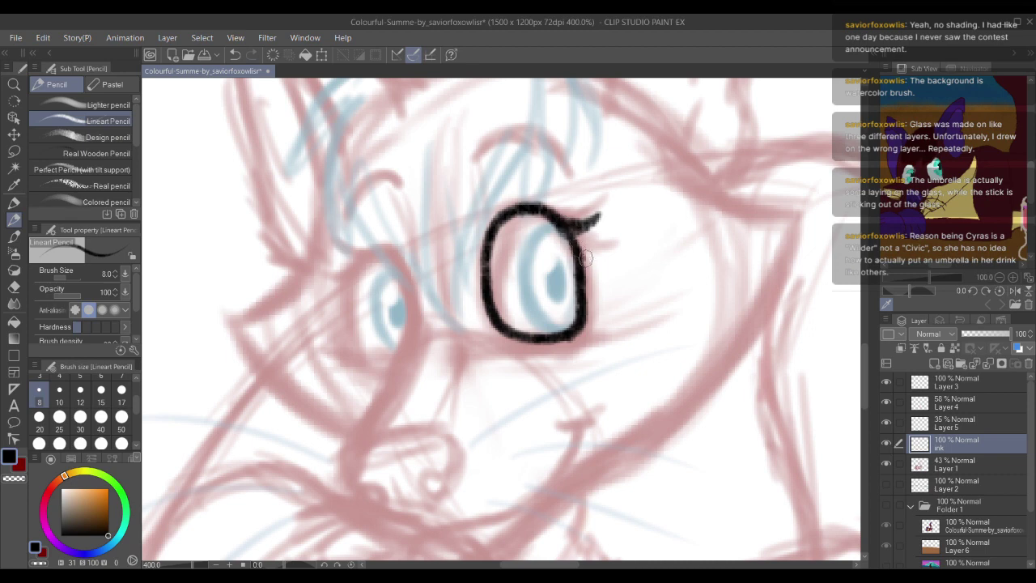
left_click_drag(584, 259, 602, 254)
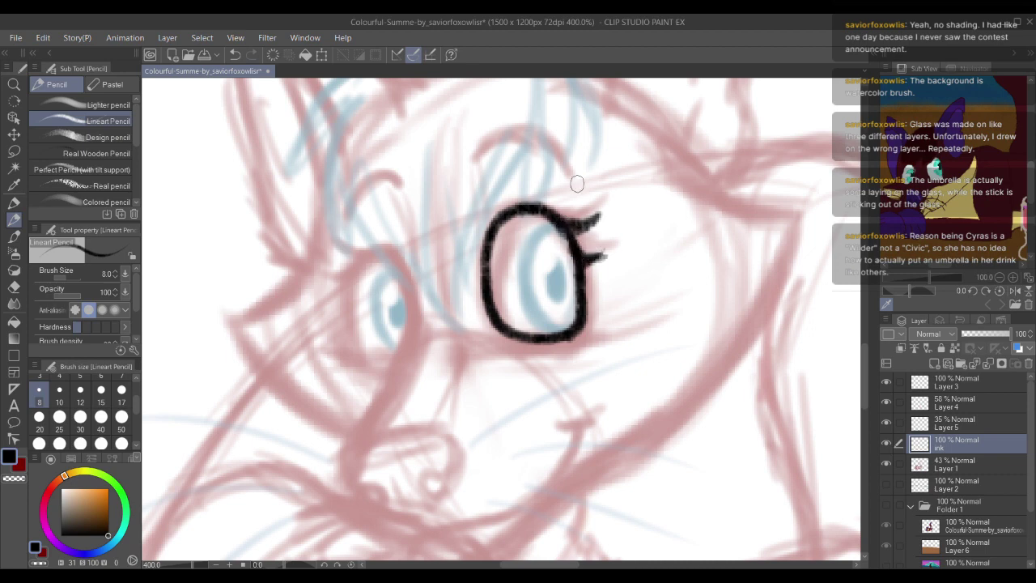
Step: Ink the oval outline of the fox's smaller, far eye and add its outer lashes
left_click_drag(524, 166, 563, 125)
mouse_move(444, 268)
left_mouse_down()
mouse_move(422, 214)
mouse_move(405, 207)
mouse_move(380, 267)
mouse_move(385, 299)
left_mouse_up()
mouse_move(387, 237)
left_mouse_down()
mouse_move(389, 293)
mouse_move(404, 313)
mouse_move(446, 291)
mouse_move(430, 320)
left_mouse_up()
mouse_move(388, 201)
left_mouse_down()
mouse_move(407, 242)
mouse_move(388, 248)
mouse_move(384, 275)
left_mouse_up()
left_click_drag(374, 261, 343, 165)
Step: Ink the muzzle's bridge line from the far eye's inner edge down around the front of the nose
left_click_drag(444, 220, 424, 283)
left_click_drag(445, 222, 413, 306)
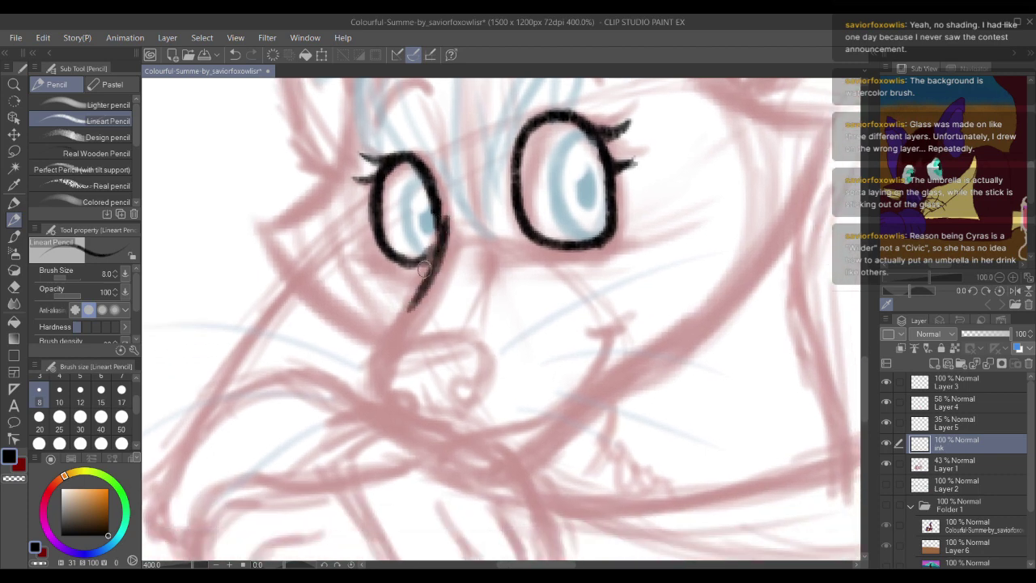
mouse_move(427, 262)
left_mouse_down()
mouse_move(390, 348)
mouse_move(416, 278)
left_mouse_up()
mouse_move(437, 237)
left_mouse_down()
mouse_move(412, 284)
mouse_move(433, 349)
left_mouse_up()
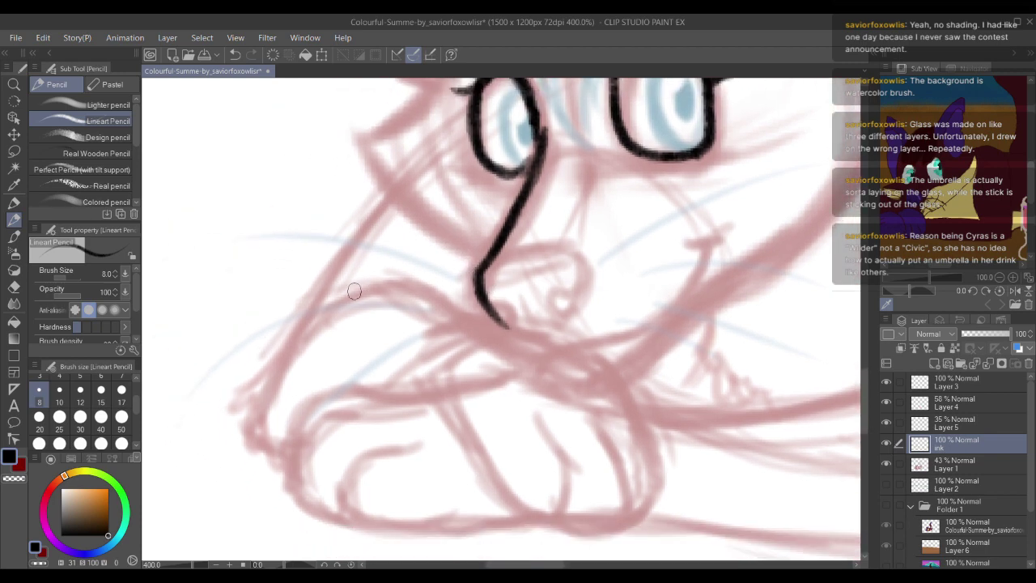
Step: Ink the upper edge of the front leg as a curve running from its outer bend to beneath the nose
mouse_move(335, 299)
left_mouse_down()
mouse_move(417, 271)
mouse_move(468, 314)
left_mouse_up()
key("ctrl+z")
mouse_move(336, 300)
left_mouse_down()
mouse_move(415, 286)
mouse_move(475, 334)
left_mouse_up()
key("ctrl+z")
mouse_move(331, 296)
left_mouse_down()
mouse_move(411, 280)
mouse_move(504, 338)
left_mouse_up()
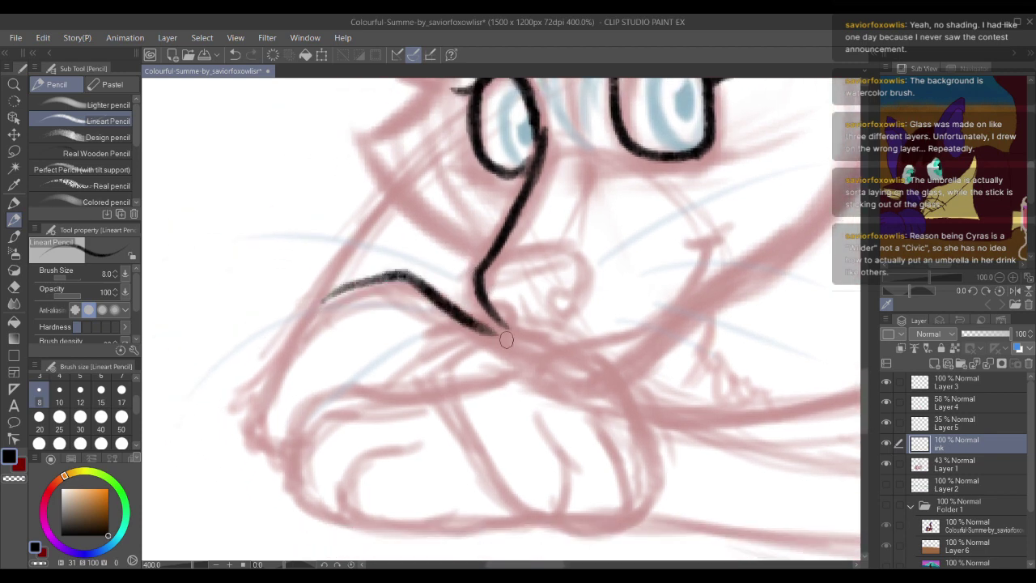
left_click_drag(447, 292, 520, 314)
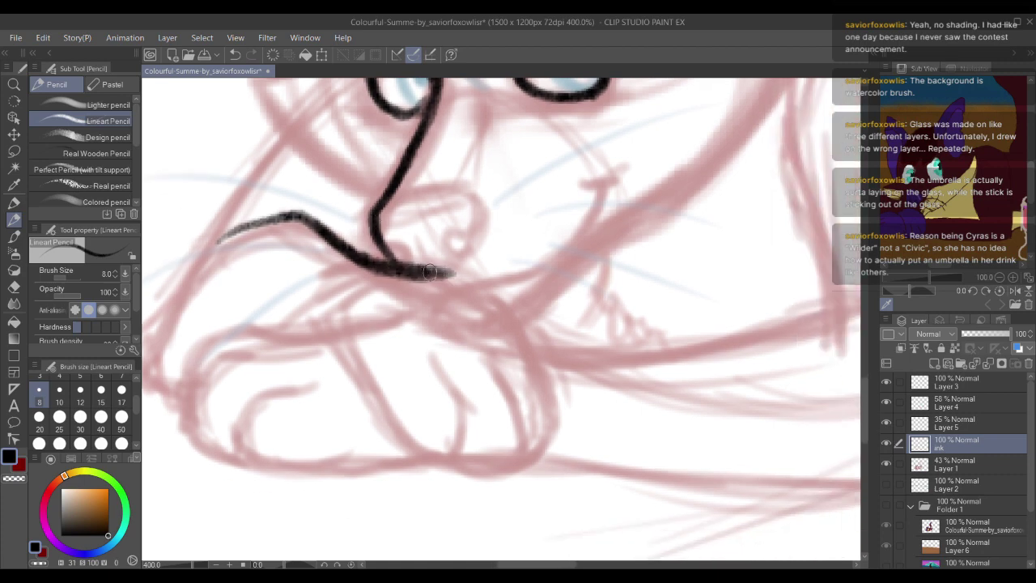
mouse_move(430, 272)
left_mouse_down()
mouse_move(430, 243)
mouse_move(462, 254)
mouse_move(532, 312)
mouse_move(555, 352)
left_mouse_up()
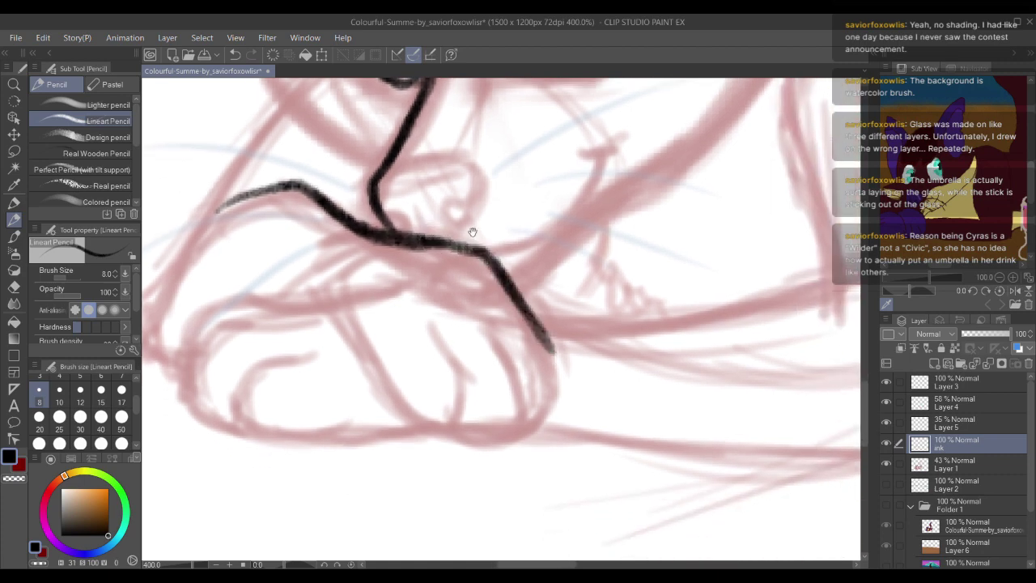
left_click_drag(473, 232, 473, 181)
left_click_drag(549, 288, 535, 362)
left_click_drag(497, 329, 503, 287)
mouse_move(480, 217)
left_mouse_down()
mouse_move(529, 294)
mouse_move(526, 337)
mouse_move(498, 342)
left_mouse_up()
mouse_move(403, 234)
left_mouse_down()
mouse_move(446, 294)
mouse_move(451, 354)
left_mouse_up()
left_click_drag(409, 295, 484, 384)
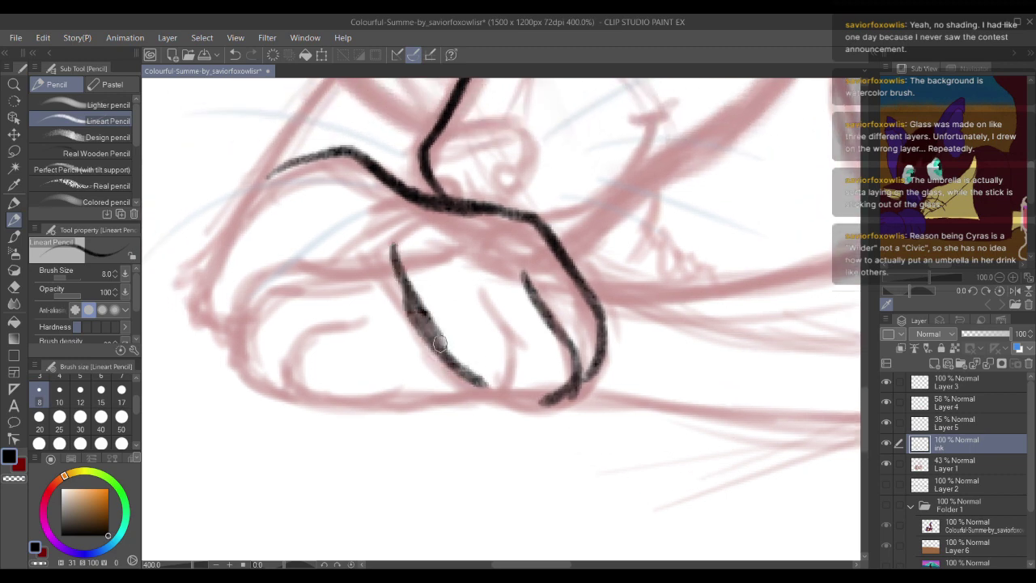
left_click_drag(439, 343, 510, 384)
mouse_move(492, 293)
left_mouse_down()
mouse_move(526, 364)
mouse_move(502, 390)
left_mouse_up()
left_click_drag(475, 236, 453, 254)
key("ctrl+z")
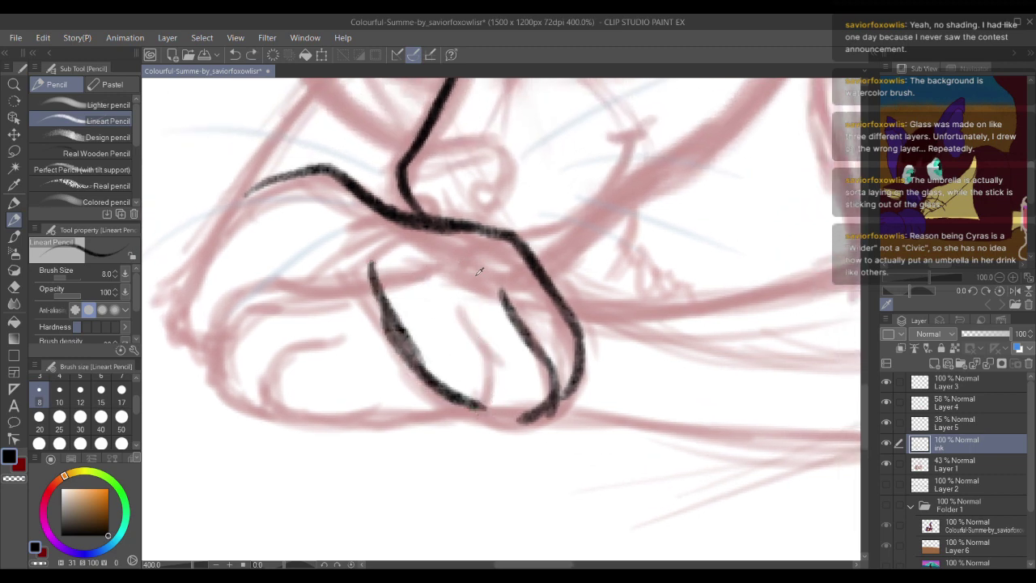
key("ctrl+z")
key("ctrl+z")
key("ctrl+z")
key("ctrl+z")
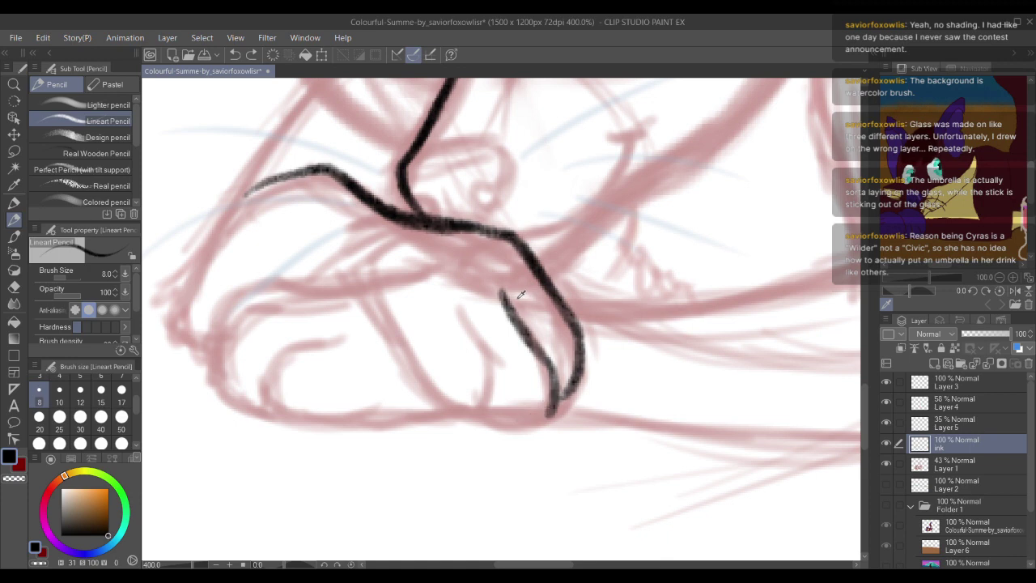
key("ctrl+z")
key("ctrl+z")
mouse_move(510, 282)
left_mouse_down()
mouse_move(555, 367)
mouse_move(554, 401)
mouse_move(545, 419)
mouse_move(488, 413)
left_mouse_up()
mouse_move(458, 306)
left_mouse_down()
mouse_move(455, 322)
mouse_move(491, 390)
mouse_move(481, 414)
mouse_move(456, 412)
left_mouse_up()
key("ctrl+z")
key("ctrl+z")
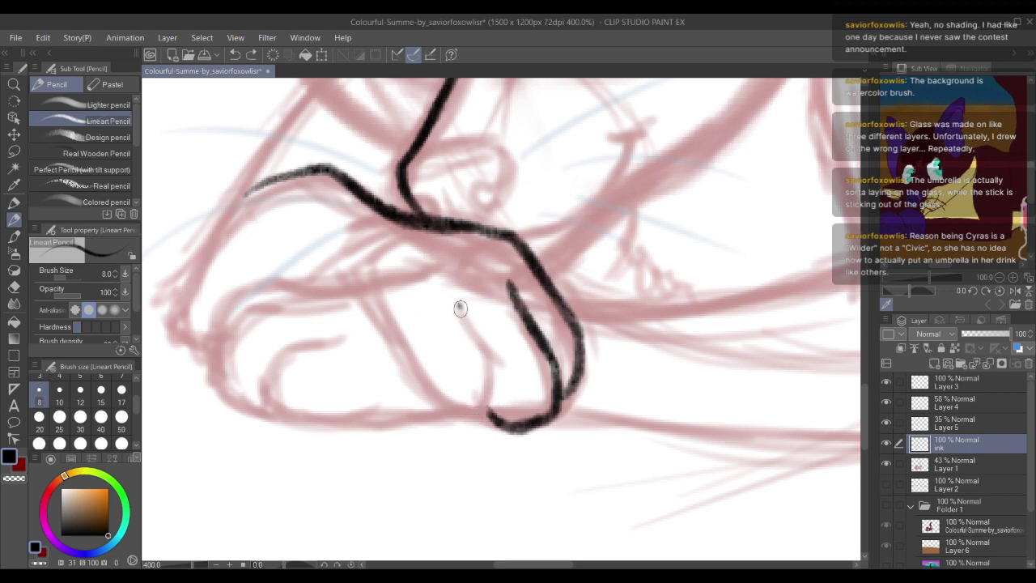
mouse_move(460, 309)
left_mouse_down()
mouse_move(493, 371)
mouse_move(463, 420)
left_mouse_up()
mouse_move(373, 277)
left_mouse_down()
mouse_move(425, 380)
mouse_move(471, 421)
left_mouse_up()
mouse_move(377, 272)
left_mouse_down()
mouse_move(393, 322)
mouse_move(379, 311)
left_mouse_up()
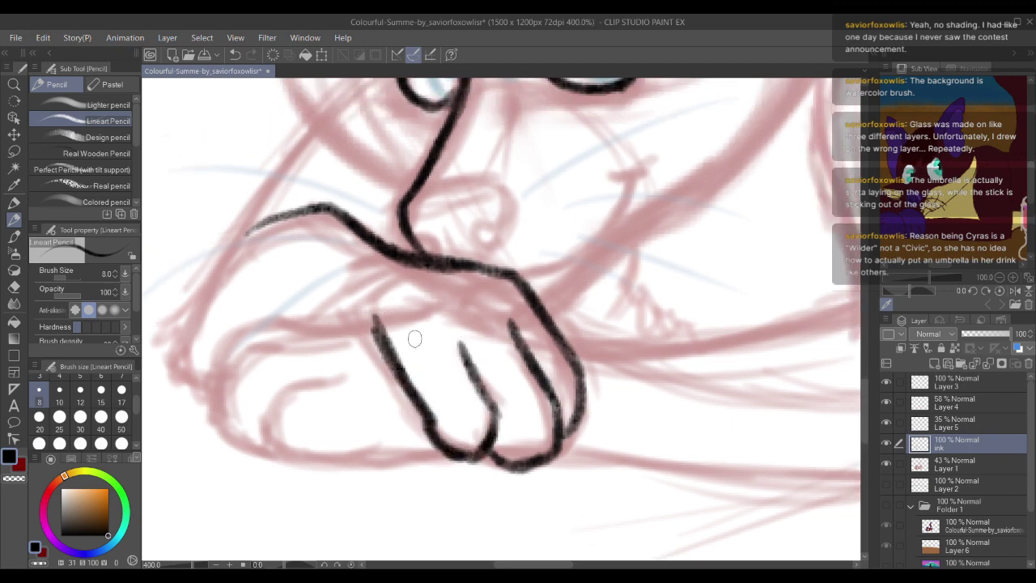
key("ctrl+z")
key("ctrl+z")
key("ctrl+z")
key("ctrl+z")
key("ctrl+z")
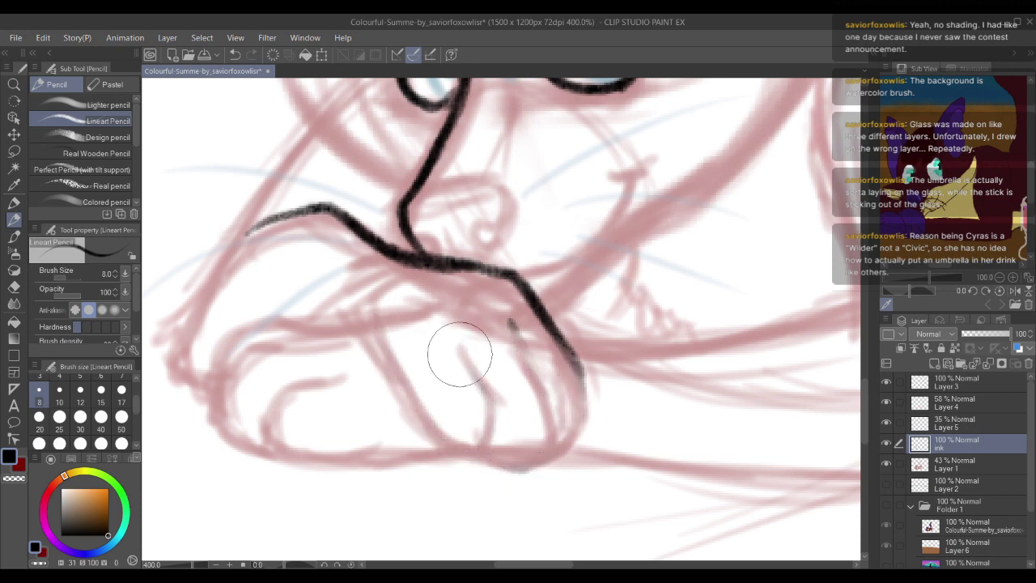
key("ctrl+z")
key("ctrl+z")
key("ctrl+z")
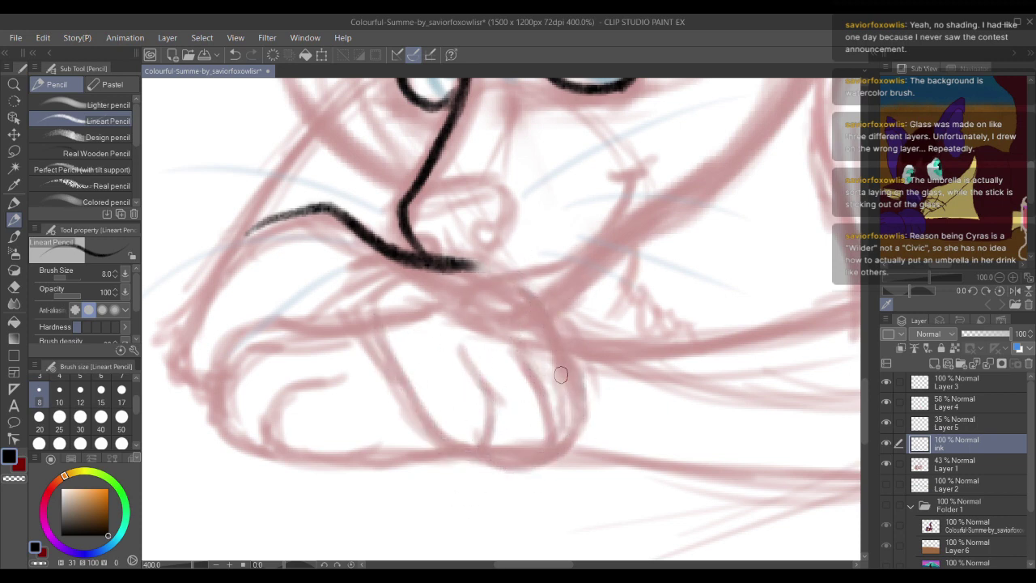
Step: Ink the upper front paw's rounded outer edge below the muzzle and its curved toe lines
mouse_move(412, 256)
left_mouse_down()
mouse_move(474, 248)
mouse_move(542, 336)
mouse_move(525, 304)
mouse_move(569, 388)
mouse_move(518, 443)
left_mouse_up()
mouse_move(348, 293)
left_mouse_down()
mouse_move(383, 379)
mouse_move(471, 439)
mouse_move(520, 443)
mouse_move(469, 405)
mouse_move(466, 361)
mouse_move(441, 323)
left_mouse_up()
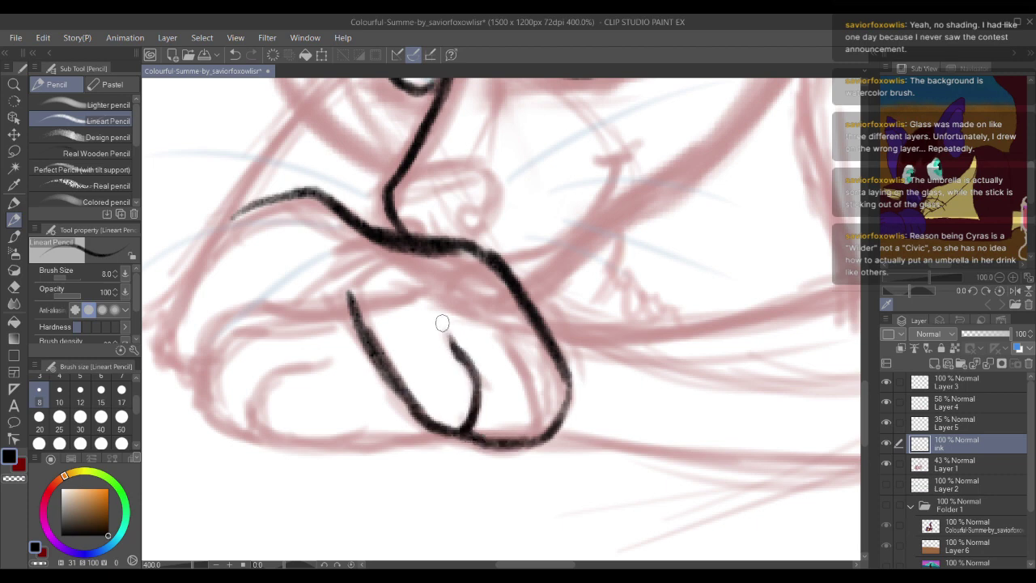
mouse_move(546, 435)
left_mouse_down()
mouse_move(544, 394)
mouse_move(508, 337)
left_mouse_up()
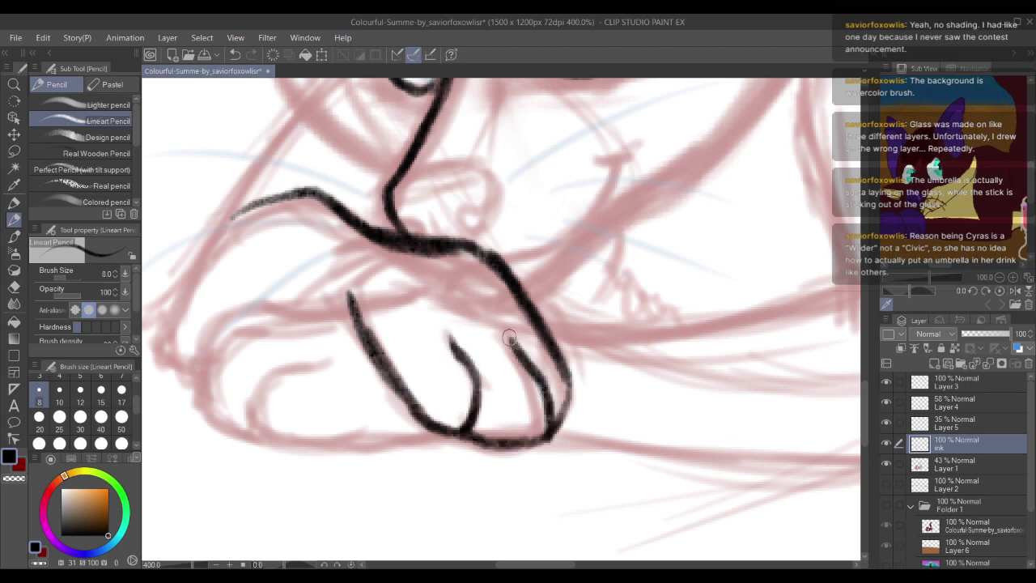
left_click_drag(552, 365, 562, 411)
Step: Ink the second front paw beside it, with its rounded outline, inner toe lines and bottom edge
mouse_move(410, 246)
left_mouse_down()
mouse_move(532, 264)
mouse_move(548, 247)
left_mouse_up()
mouse_move(489, 312)
left_mouse_down()
mouse_move(406, 312)
mouse_move(340, 369)
mouse_move(336, 408)
left_mouse_up()
left_click_drag(337, 409, 377, 364)
mouse_move(522, 283)
left_mouse_down()
mouse_move(444, 300)
mouse_move(386, 330)
mouse_move(380, 365)
mouse_move(428, 389)
left_mouse_up()
mouse_move(510, 321)
left_mouse_down()
mouse_move(431, 374)
mouse_move(451, 402)
mouse_move(458, 325)
mouse_move(557, 319)
left_mouse_up()
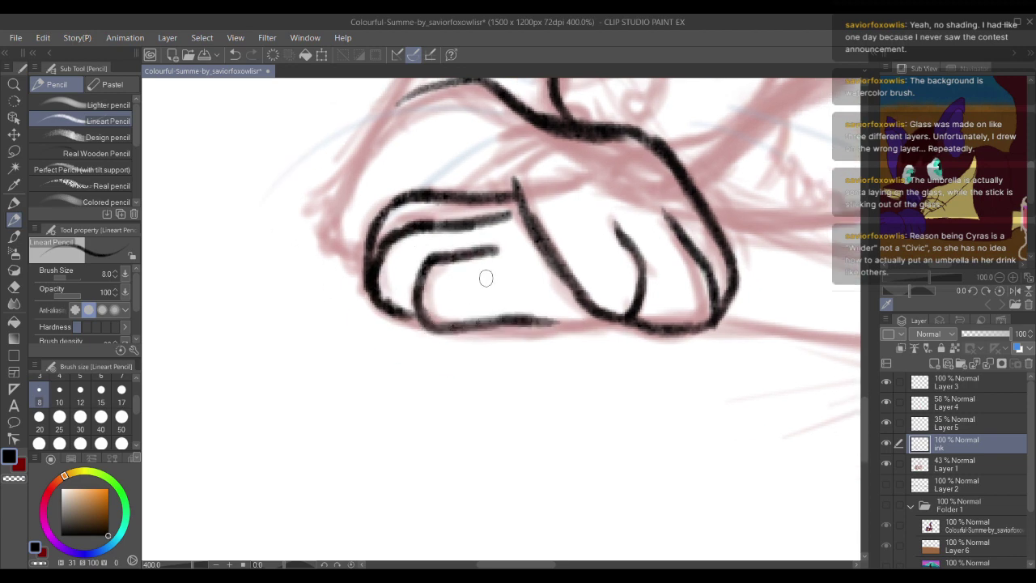
left_click_drag(486, 277, 479, 255)
key("ctrl+z")
key("ctrl+z")
mouse_move(422, 235)
left_mouse_down()
mouse_move(422, 304)
mouse_move(483, 311)
mouse_move(576, 298)
left_mouse_up()
left_click_drag(515, 305, 600, 296)
Step: Ink the fox's nose with its rounded top, a highlight line across it and the curled nostrils
mouse_move(536, 281)
left_mouse_down()
mouse_move(531, 419)
mouse_move(504, 544)
mouse_move(516, 484)
left_mouse_up()
left_click_drag(645, 92, 419, 280)
left_click_drag(480, 292, 530, 167)
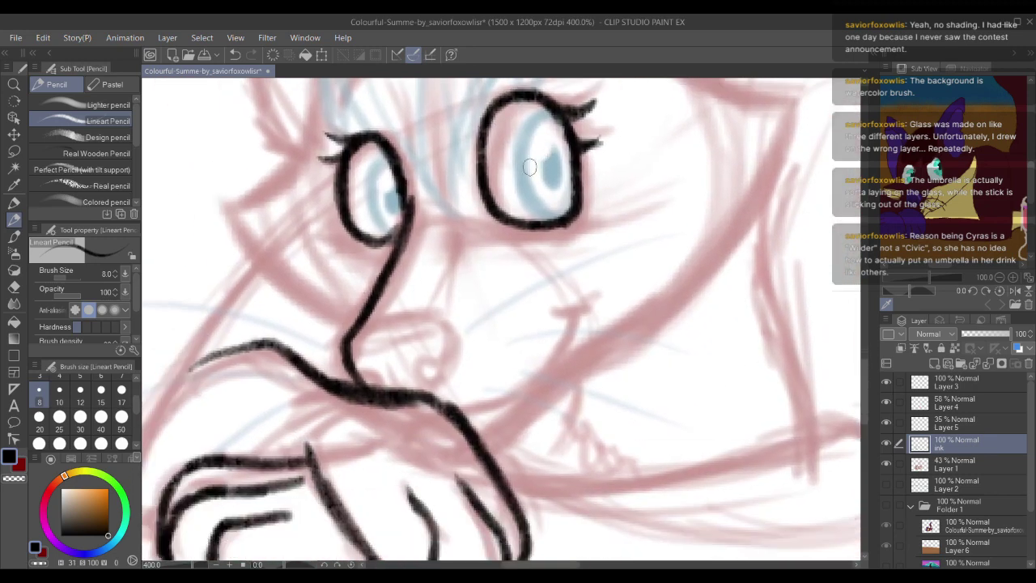
mouse_move(392, 265)
left_mouse_down()
mouse_move(407, 234)
mouse_move(447, 296)
mouse_move(477, 307)
mouse_move(477, 344)
left_mouse_up()
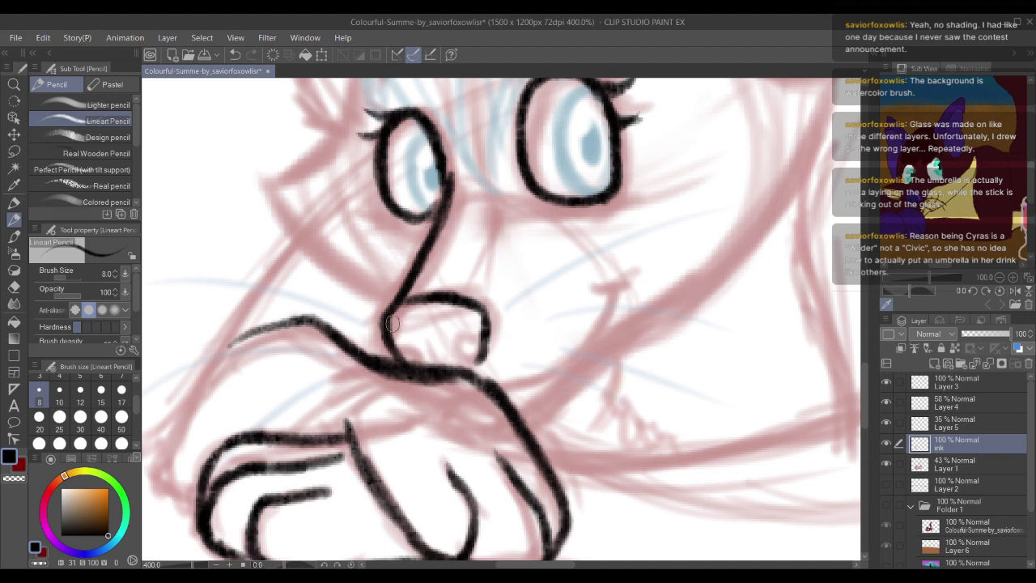
left_click_drag(391, 324, 477, 308)
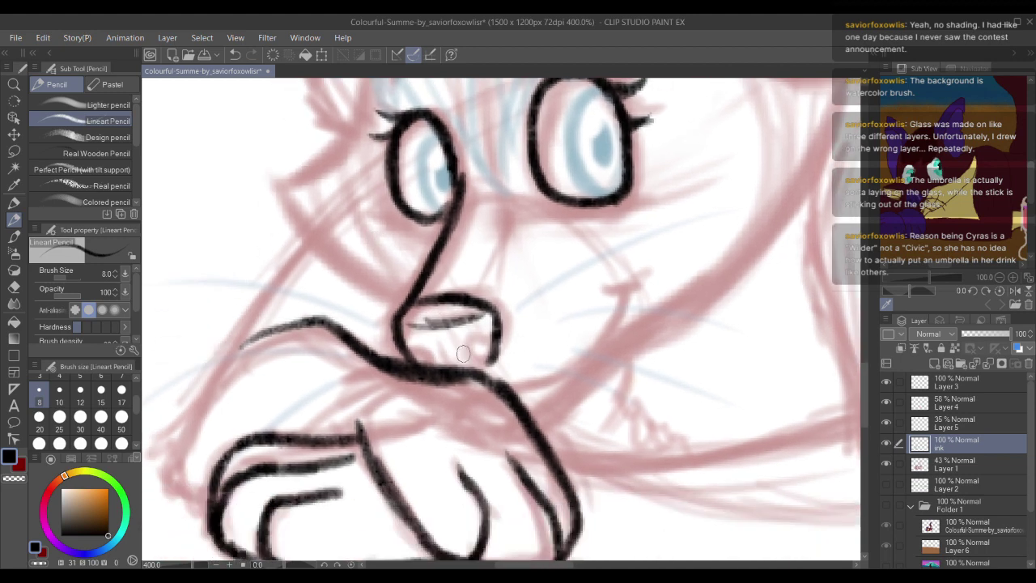
mouse_move(483, 361)
left_mouse_down()
mouse_move(468, 342)
mouse_move(427, 367)
left_mouse_up()
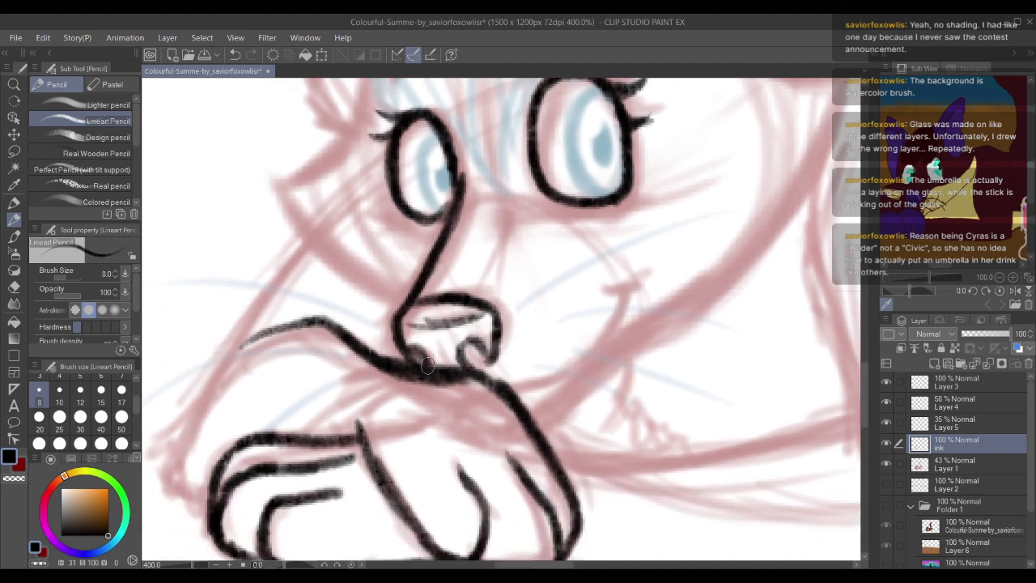
mouse_move(443, 308)
left_mouse_down()
mouse_move(408, 373)
mouse_move(373, 354)
mouse_move(369, 310)
mouse_move(427, 309)
left_mouse_up()
left_click_drag(360, 323, 348, 326)
Step: Ink the smiling mouth line from below the nose up to its corner crease on the cheek
left_click_drag(393, 360, 357, 319)
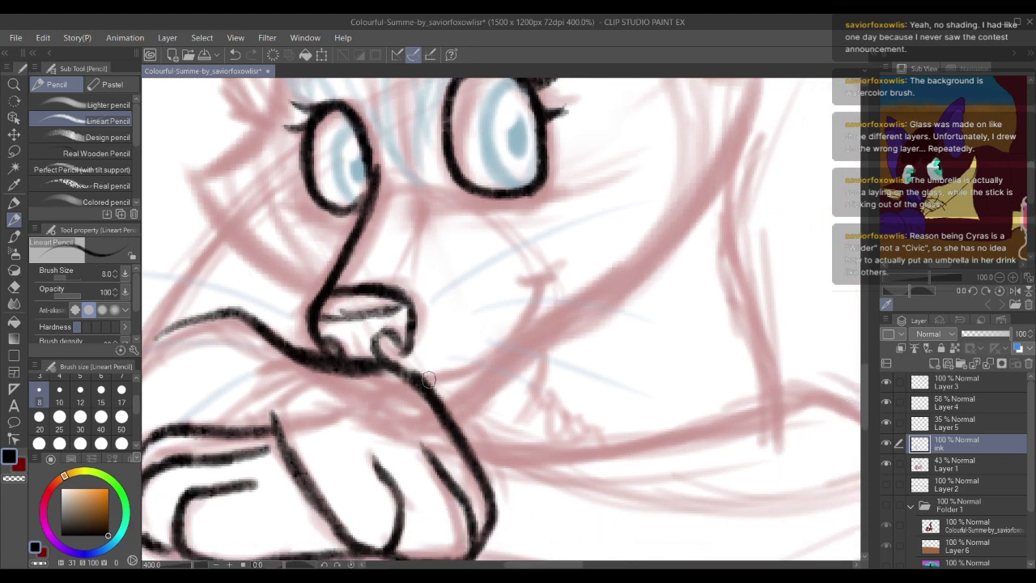
mouse_move(429, 380)
left_mouse_down()
mouse_move(404, 311)
mouse_move(437, 319)
mouse_move(412, 283)
left_mouse_up()
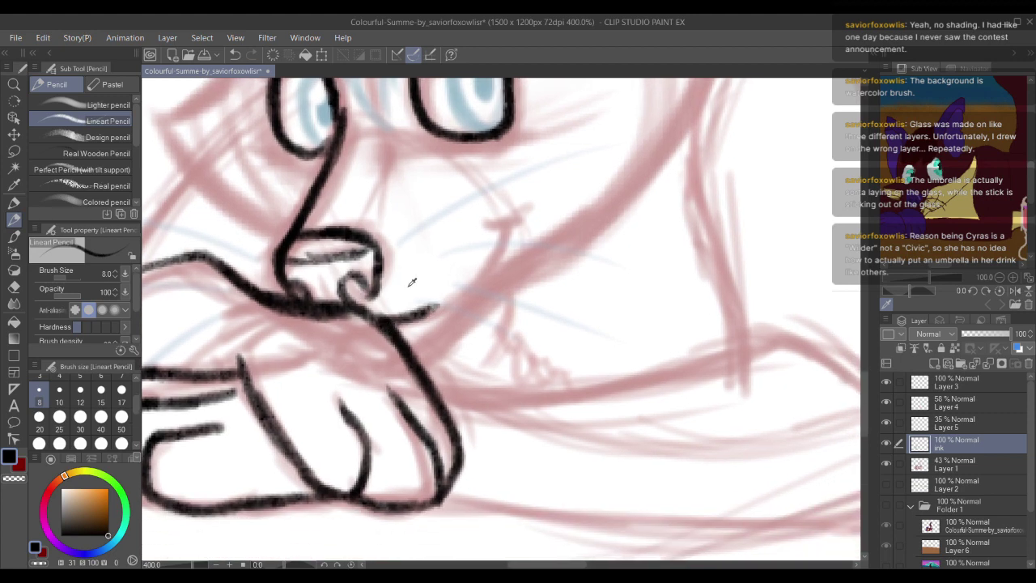
key("ctrl+z")
mouse_move(378, 318)
left_mouse_down()
mouse_move(433, 305)
mouse_move(537, 199)
mouse_move(516, 232)
left_mouse_up()
key("ctrl+z")
mouse_move(518, 225)
left_mouse_down()
mouse_move(464, 325)
mouse_move(472, 390)
left_mouse_up()
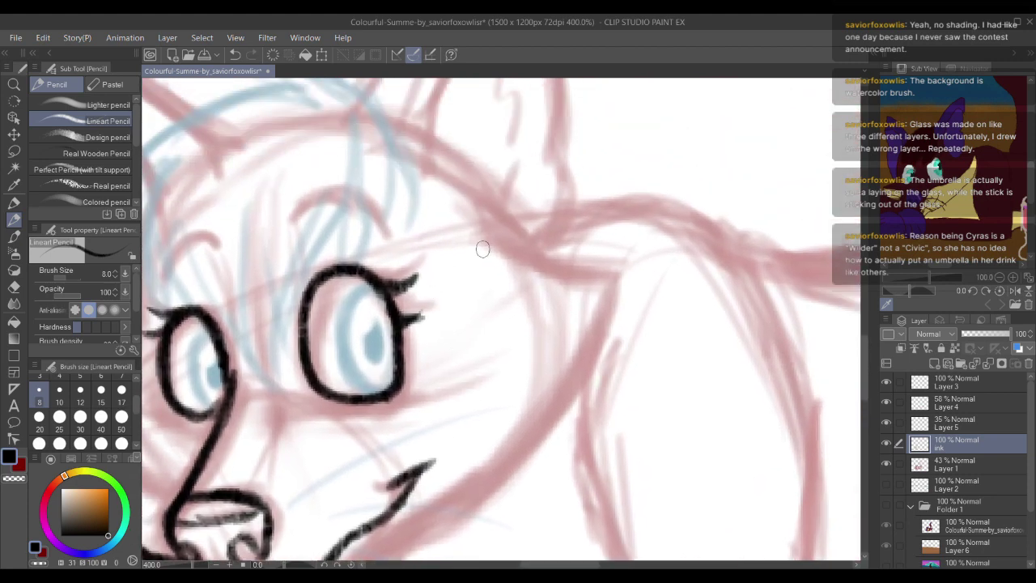
Step: Ink the near cheek's outline from the base of the ear to its pointed corner and down the outer curve
left_click_drag(556, 308, 577, 285)
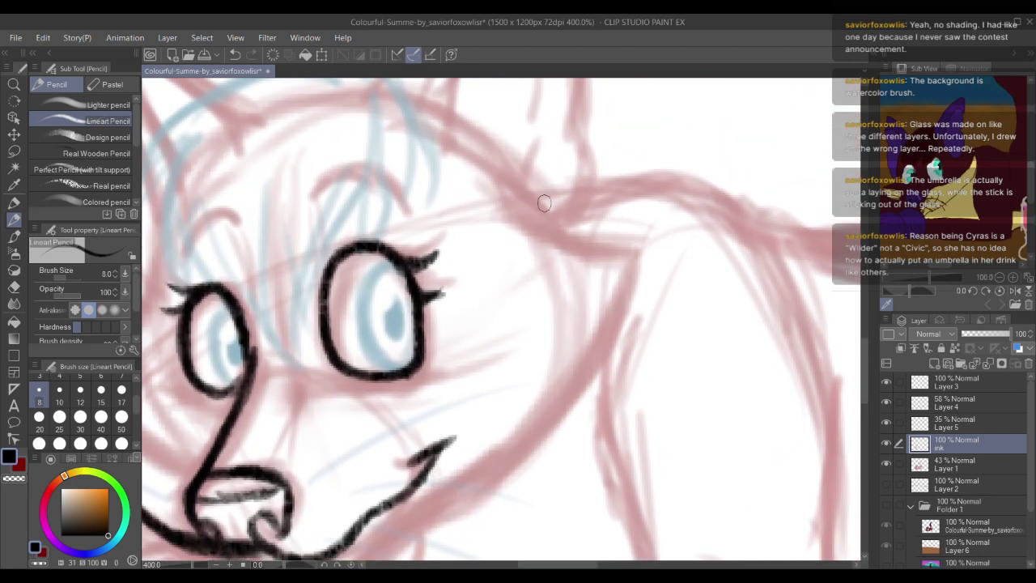
mouse_move(540, 201)
left_mouse_down()
mouse_move(584, 239)
mouse_move(622, 243)
left_mouse_up()
mouse_move(567, 197)
left_mouse_down()
mouse_move(545, 191)
mouse_move(615, 241)
mouse_move(579, 169)
left_mouse_up()
mouse_move(600, 203)
left_mouse_down()
mouse_move(613, 167)
mouse_move(540, 316)
left_mouse_up()
left_click_drag(574, 244, 489, 356)
left_click_drag(528, 278, 599, 178)
left_click_drag(607, 218, 495, 308)
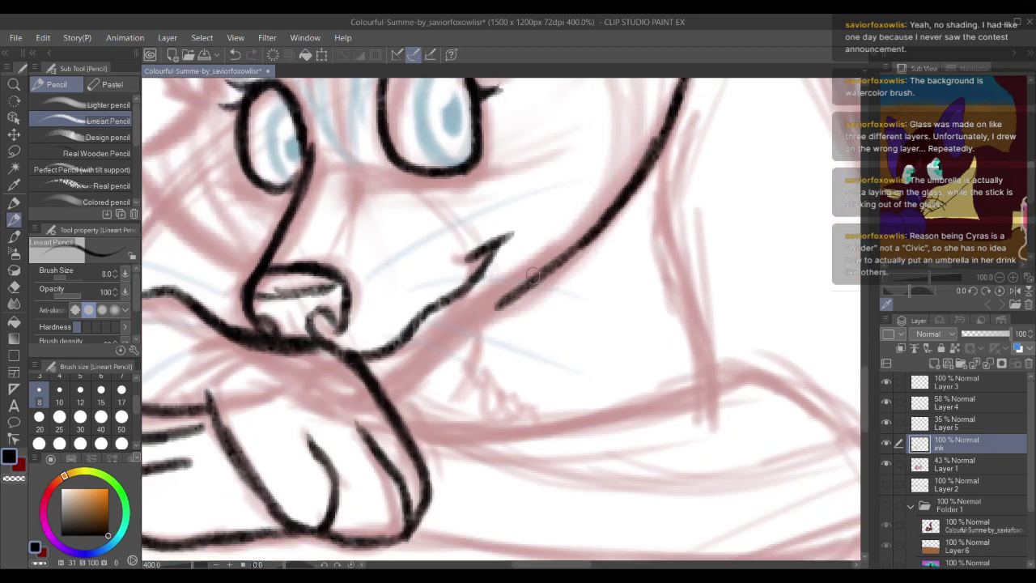
Step: Continue the near jaw line beneath the smile down to the front paw
left_click_drag(578, 251, 459, 331)
mouse_move(511, 276)
left_mouse_down()
mouse_move(554, 207)
mouse_move(495, 277)
mouse_move(529, 182)
mouse_move(496, 253)
left_mouse_up()
key("ctrl+z")
left_click_drag(587, 189, 502, 252)
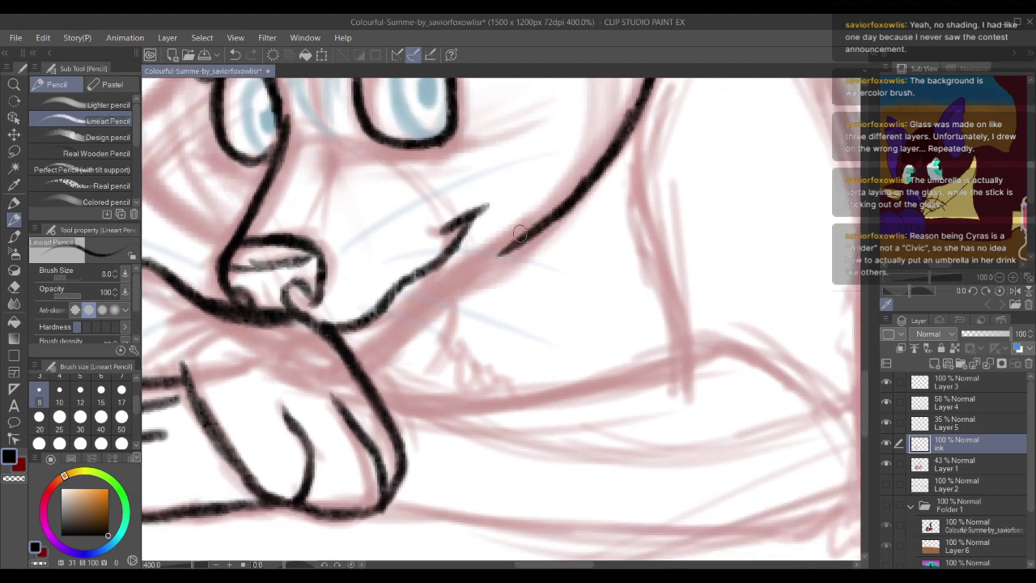
left_click_drag(559, 217, 458, 282)
left_click_drag(530, 232, 424, 312)
left_click_drag(479, 261, 405, 327)
left_click_drag(468, 270, 380, 355)
Step: Ink the far side of the face from the brow out to the cheek point and back in to the muzzle
mouse_move(431, 287)
left_mouse_down()
mouse_move(480, 281)
mouse_move(495, 265)
mouse_move(433, 347)
mouse_move(451, 484)
left_mouse_up()
left_click_drag(357, 277, 461, 377)
mouse_move(402, 268)
left_mouse_down()
mouse_move(391, 291)
mouse_move(393, 358)
mouse_move(366, 293)
mouse_move(402, 208)
mouse_move(369, 263)
mouse_move(298, 327)
mouse_move(356, 405)
mouse_move(431, 457)
left_mouse_up()
left_click_drag(353, 336, 247, 304)
Step: Ink a small fur tuft just under the near cheek's pointed corner
mouse_move(668, 184)
left_mouse_down()
mouse_move(634, 241)
mouse_move(592, 269)
left_mouse_up()
left_click_drag(675, 286, 632, 306)
left_click_drag(666, 297, 633, 315)
left_click_drag(650, 268, 647, 366)
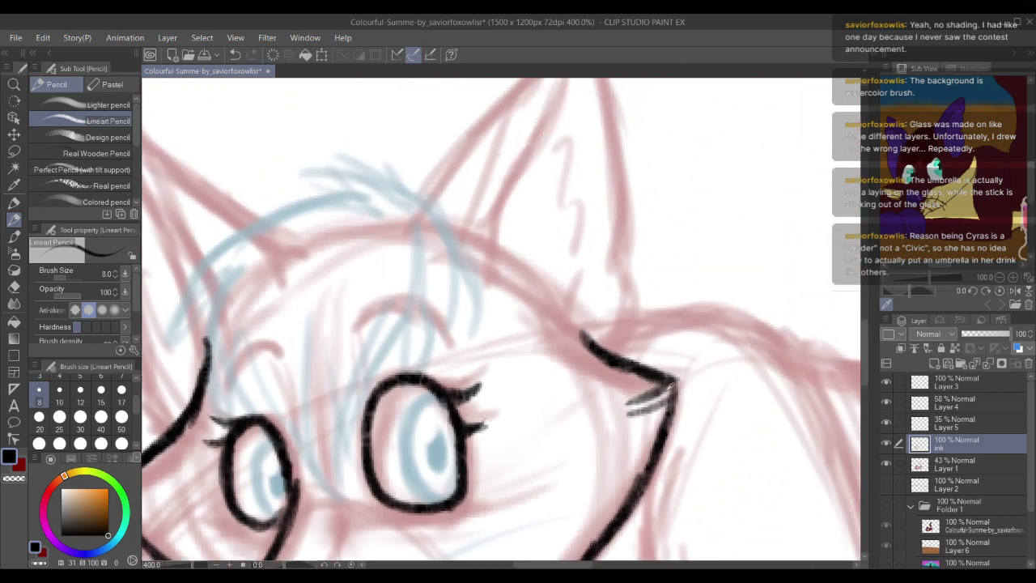
key("ctrl+z")
left_click_drag(631, 405, 671, 389)
mouse_move(556, 219)
left_mouse_down()
mouse_move(606, 249)
mouse_move(610, 205)
left_mouse_up()
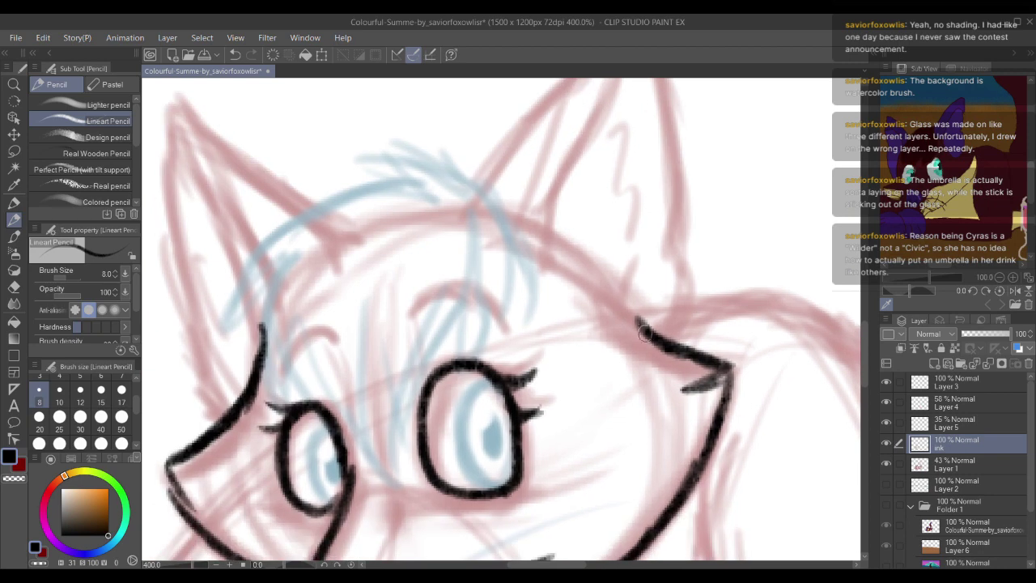
Step: Ink the top curve of the hair tuft and its pointed lock over the far side of the forehead
left_click_drag(648, 335, 622, 291)
mouse_move(487, 184)
left_mouse_down()
mouse_move(522, 194)
mouse_move(473, 223)
mouse_move(462, 194)
mouse_move(435, 258)
mouse_move(457, 236)
mouse_move(352, 214)
mouse_move(409, 233)
left_mouse_up()
mouse_move(420, 237)
left_mouse_down()
mouse_move(280, 286)
mouse_move(405, 213)
left_mouse_up()
mouse_move(423, 165)
left_mouse_down()
mouse_move(309, 277)
mouse_move(361, 229)
left_mouse_up()
left_click_drag(361, 228, 352, 328)
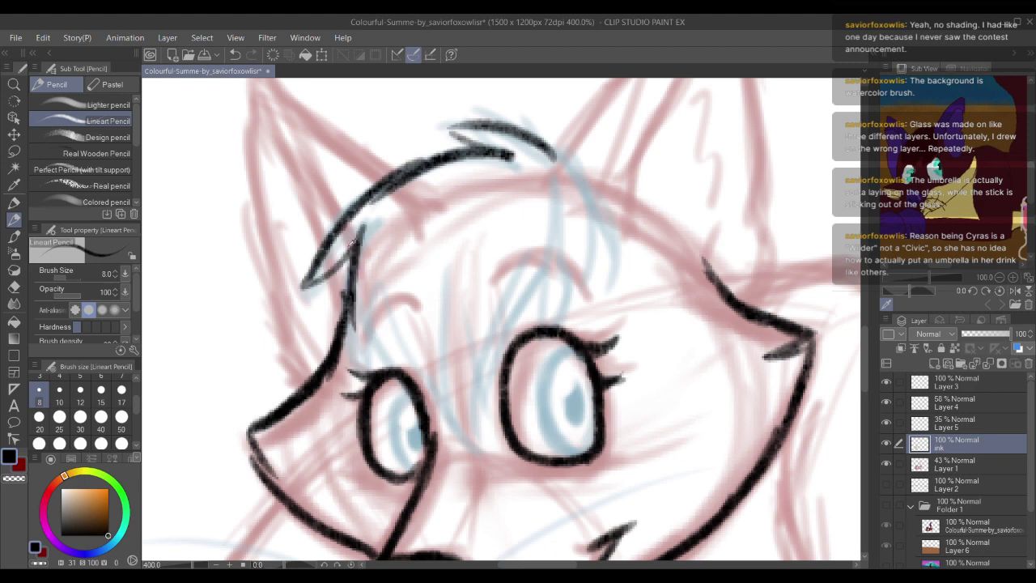
key("ctrl+z")
key("ctrl+z")
left_click_drag(304, 293, 361, 230)
left_click_drag(367, 221, 346, 328)
Step: Ink the long fringe strand sweeping between the eyes and the inner strand meeting its tip
left_click_drag(405, 355, 389, 265)
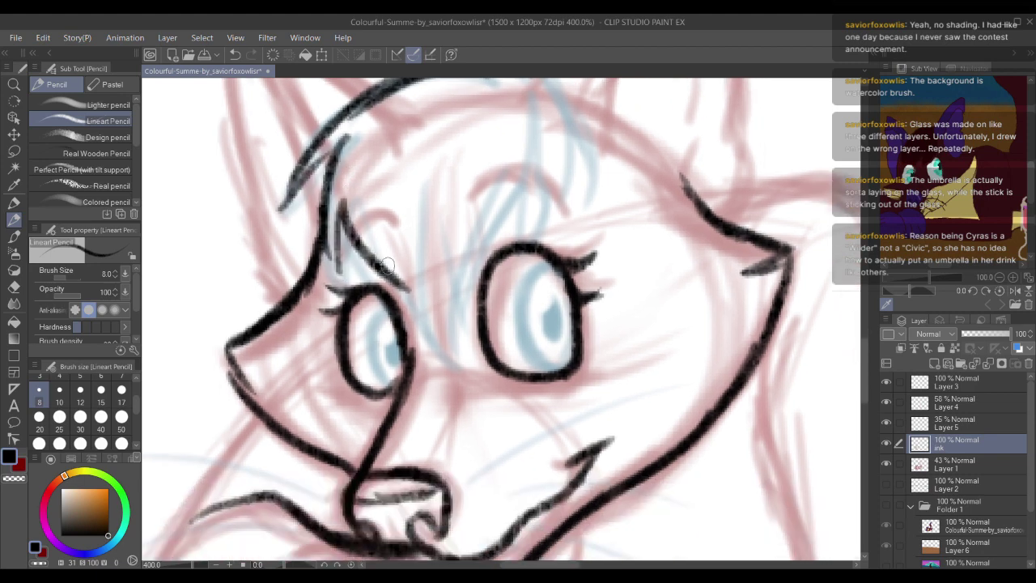
key("ctrl+z")
mouse_move(356, 165)
left_mouse_down()
mouse_move(391, 269)
mouse_move(440, 329)
left_mouse_up()
left_click_drag(450, 348, 460, 277)
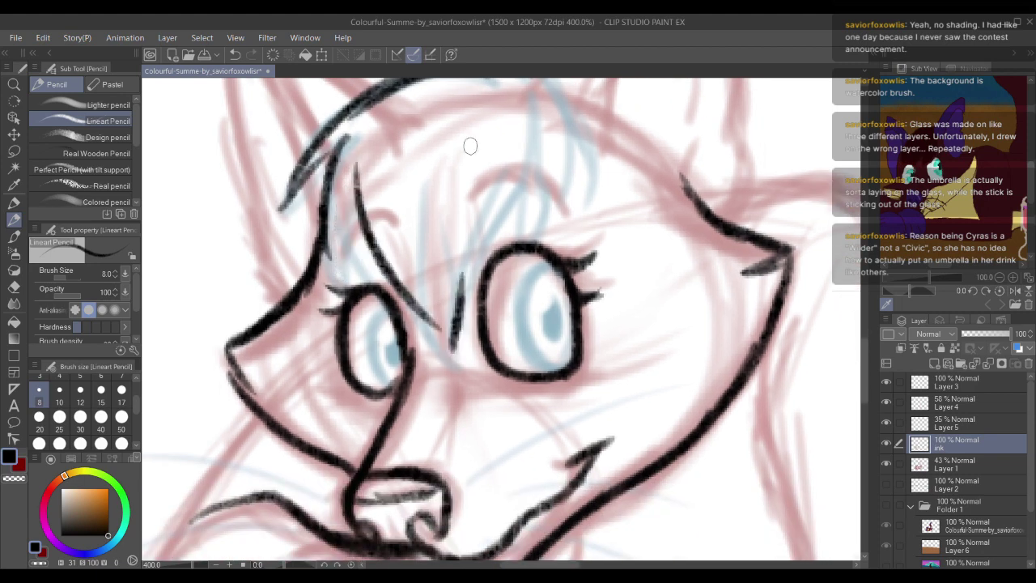
key("ctrl+z")
left_click_drag(429, 204, 443, 328)
left_click_drag(524, 157, 505, 245)
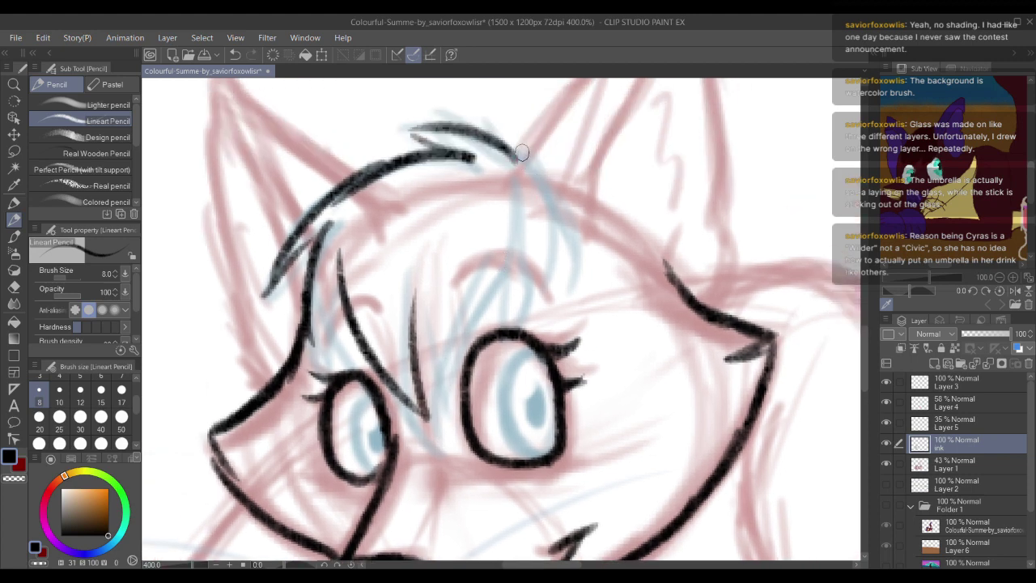
Step: Ink the fringe locks above the larger eye, thicken the central point and close the small lock at the far temple
mouse_move(519, 152)
left_mouse_down()
mouse_move(569, 298)
mouse_move(535, 182)
left_mouse_up()
left_click_drag(538, 184, 500, 316)
left_click_drag(530, 255, 449, 364)
left_click_drag(471, 316, 442, 429)
left_click_drag(441, 424, 418, 334)
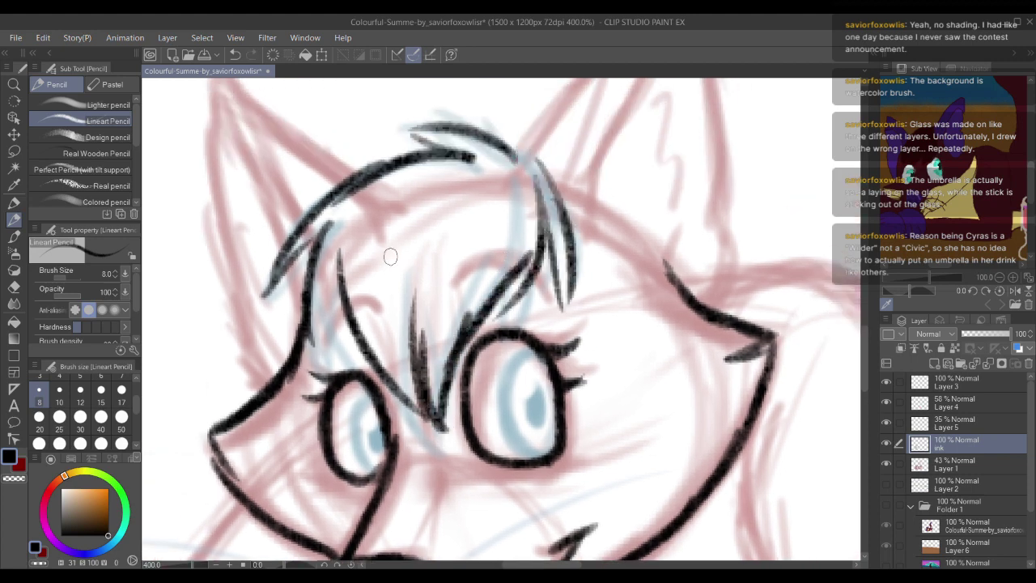
left_click_drag(302, 272, 322, 370)
left_click_drag(319, 369, 348, 290)
Step: Ink the near ear's outer outline from the hair up to the tip and down to its rounded base
mouse_move(451, 172)
left_mouse_down()
mouse_move(426, 236)
mouse_move(371, 286)
left_mouse_up()
left_click_drag(437, 278, 451, 243)
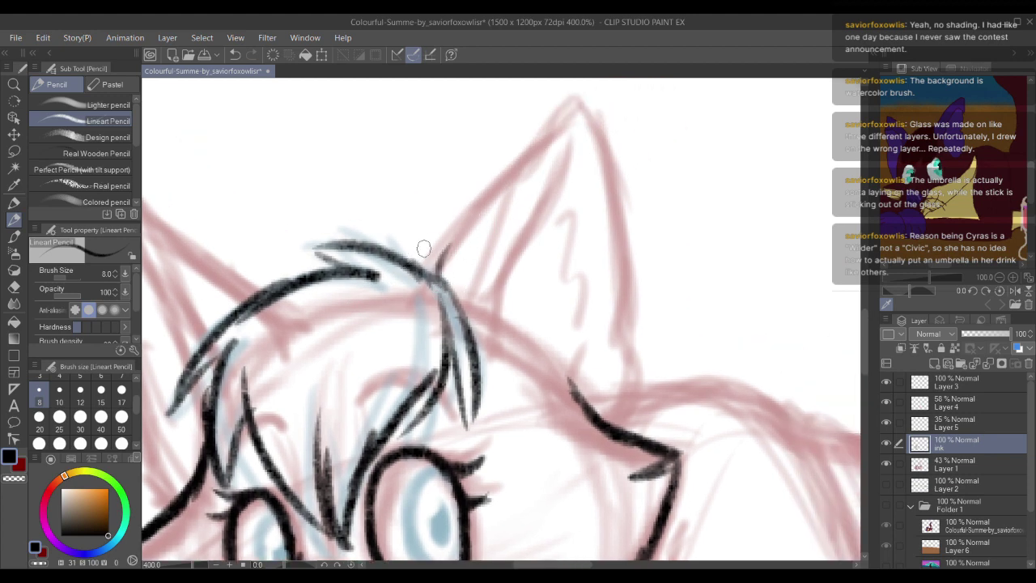
left_click_drag(434, 277, 546, 134)
mouse_move(490, 192)
left_mouse_down()
mouse_move(573, 98)
mouse_move(608, 237)
mouse_move(618, 324)
left_mouse_up()
left_click_drag(602, 202, 590, 104)
mouse_move(611, 220)
left_mouse_down()
mouse_move(602, 239)
mouse_move(609, 307)
mouse_move(595, 321)
left_mouse_up()
left_click_drag(595, 320, 586, 428)
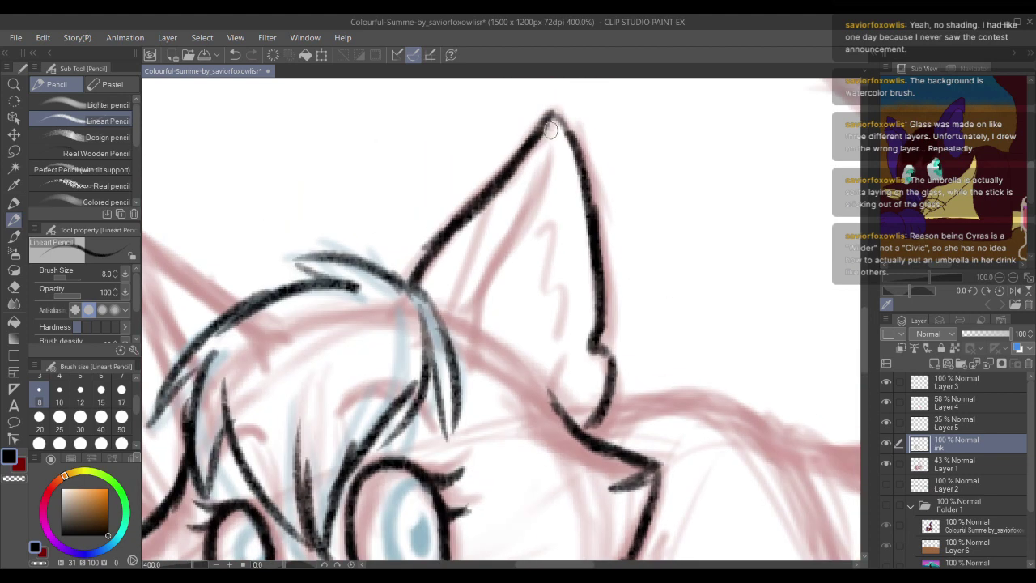
Step: Ink the near ear's inner edge and the ragged fur line along its base
mouse_move(559, 165)
left_mouse_down()
mouse_move(558, 152)
mouse_move(474, 344)
mouse_move(484, 365)
left_mouse_up()
mouse_move(481, 309)
left_mouse_down()
mouse_move(464, 238)
mouse_move(498, 287)
left_mouse_up()
mouse_move(485, 295)
left_mouse_down()
mouse_move(509, 296)
mouse_move(550, 346)
left_mouse_up()
Step: Add short fur strokes inside the near ear and ink the fold line along its front rim
mouse_move(536, 162)
left_mouse_down()
mouse_move(534, 248)
mouse_move(534, 190)
mouse_move(524, 200)
left_mouse_up()
left_click_drag(547, 194, 529, 234)
mouse_move(547, 229)
left_mouse_down()
mouse_move(527, 277)
mouse_move(543, 303)
left_mouse_up()
left_click_drag(558, 305, 539, 331)
left_click_drag(507, 253, 524, 304)
left_click_drag(524, 157, 499, 242)
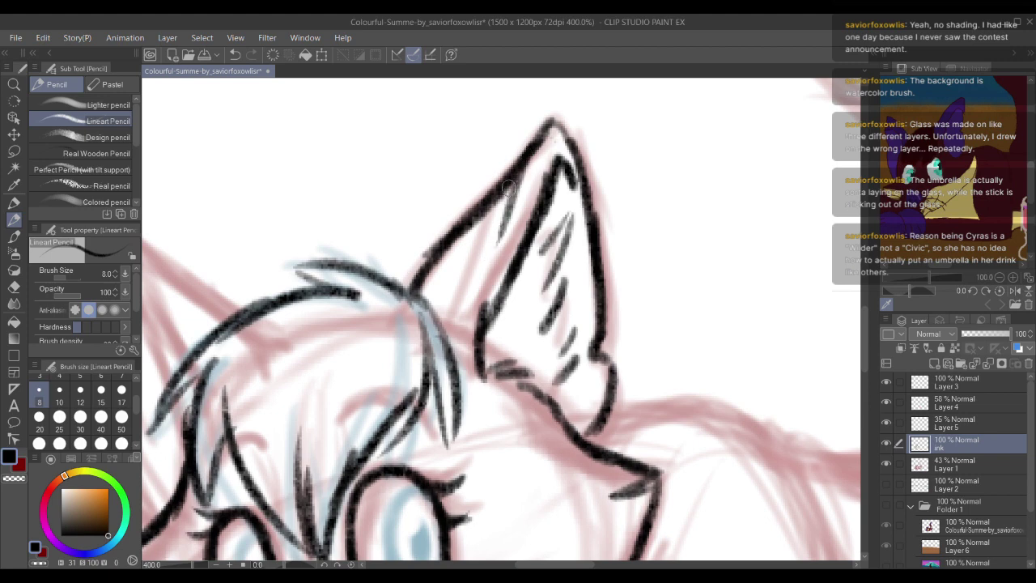
left_click_drag(508, 191, 460, 295)
mouse_move(483, 252)
left_mouse_down()
mouse_move(446, 330)
mouse_move(484, 377)
left_mouse_up()
mouse_move(561, 401)
left_mouse_down()
mouse_move(600, 265)
mouse_move(611, 299)
left_mouse_up()
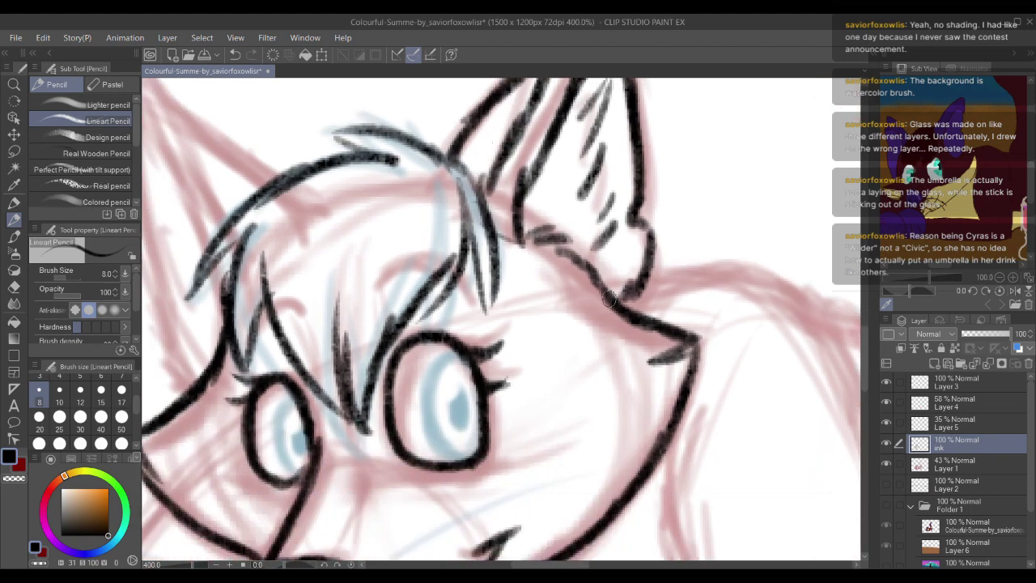
Step: Sharpen the larger eye's lower outer corner and ink the irises and pupils of both eyes
left_click_drag(527, 250, 594, 150)
left_click_drag(507, 283, 524, 181)
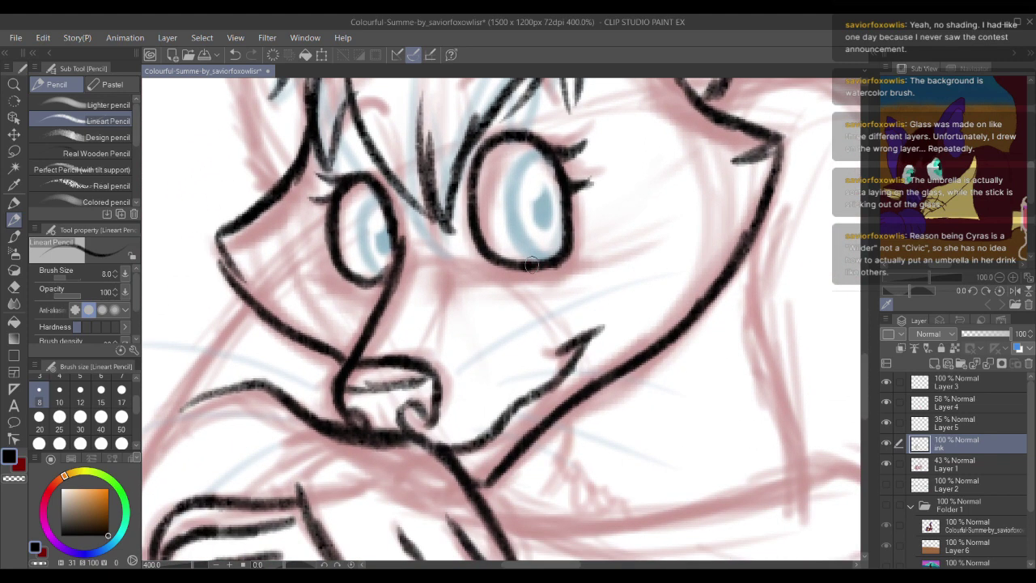
left_click_drag(531, 265, 574, 245)
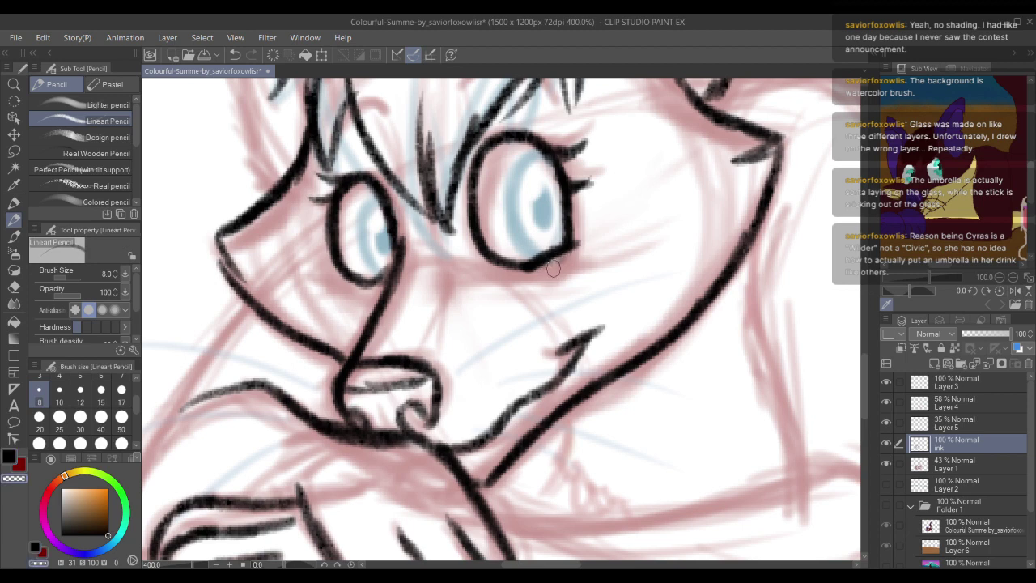
scroll(542, 226, "up", 2)
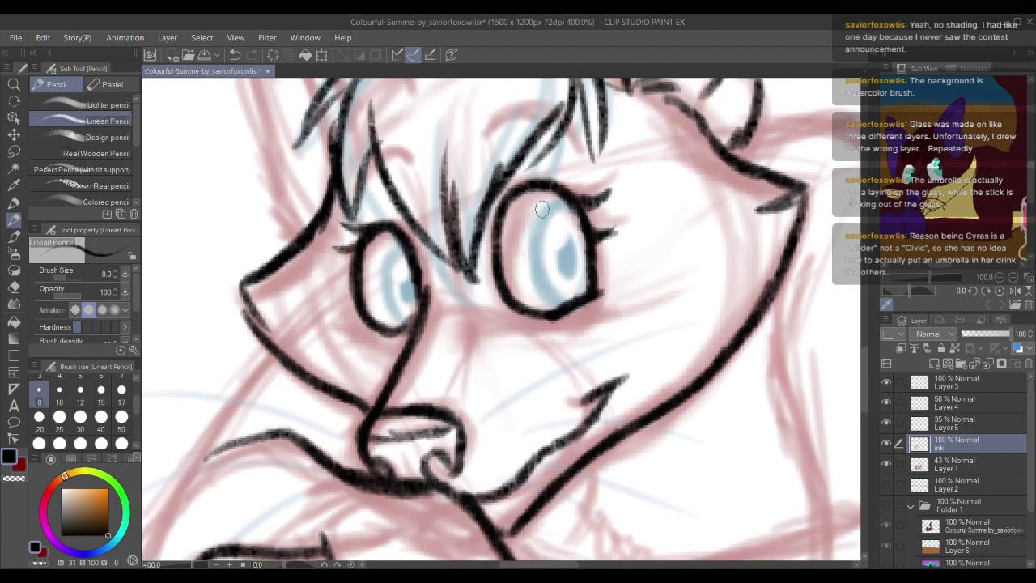
mouse_move(535, 193)
left_mouse_down()
mouse_move(541, 269)
mouse_move(558, 298)
mouse_move(571, 293)
left_mouse_up()
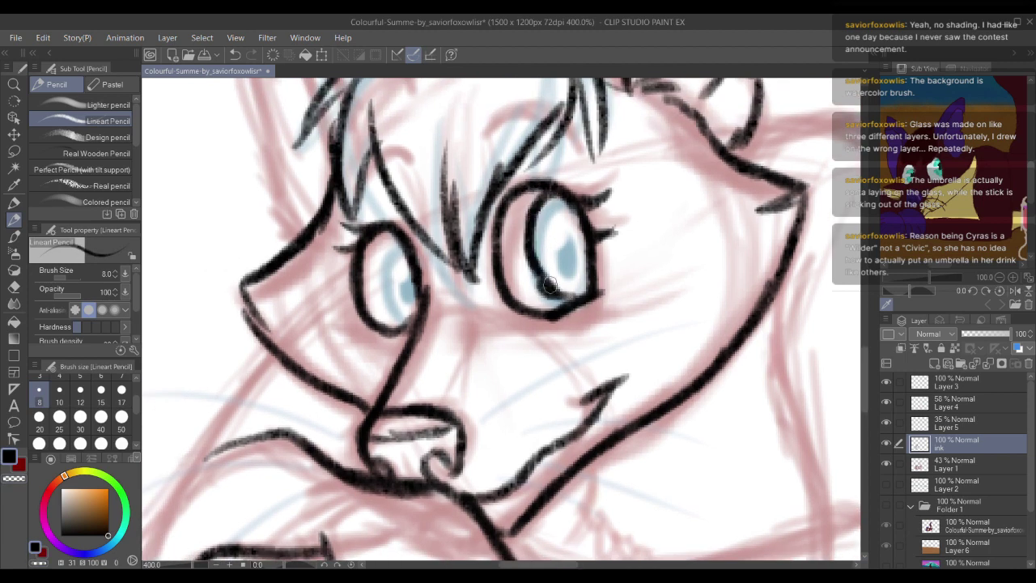
key("ctrl+z")
key("ctrl+z")
key("ctrl+z")
key("ctrl+z")
mouse_move(555, 196)
left_mouse_down()
mouse_move(526, 228)
mouse_move(554, 291)
mouse_move(578, 288)
mouse_move(590, 256)
mouse_move(564, 248)
mouse_move(564, 263)
mouse_move(560, 241)
left_mouse_up()
left_click_drag(421, 187, 464, 160)
mouse_move(437, 212)
left_mouse_down()
mouse_move(423, 233)
mouse_move(431, 208)
mouse_move(434, 269)
mouse_move(458, 277)
left_mouse_up()
mouse_move(441, 241)
left_mouse_down()
mouse_move(412, 145)
mouse_move(402, 327)
mouse_move(385, 361)
mouse_move(367, 354)
mouse_move(364, 181)
left_mouse_up()
key("ctrl+z")
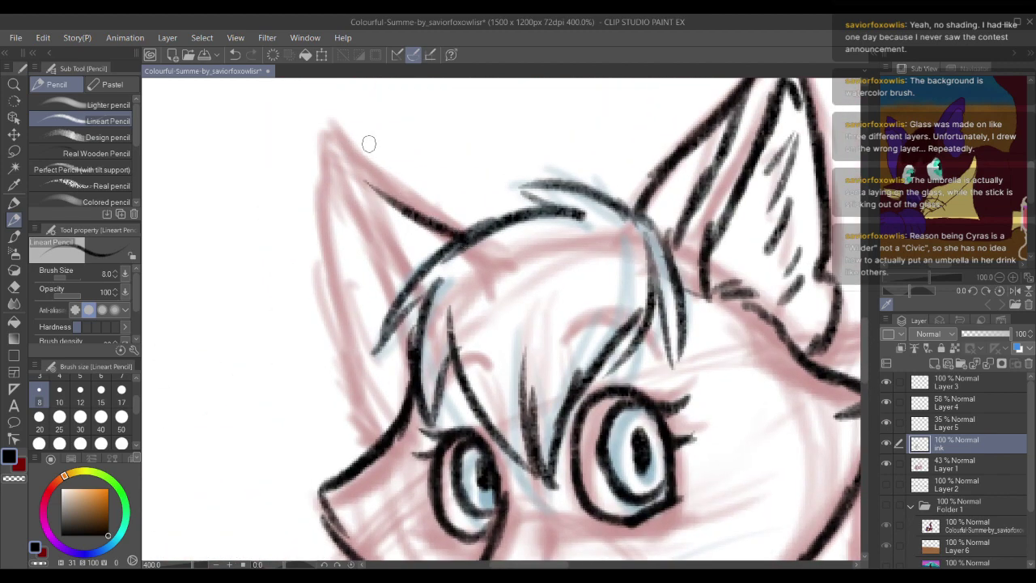
key("ctrl+z")
Step: Ink the far ear's outer outline from the hair to the tip and down to its base beside the temple
left_click_drag(466, 234, 349, 158)
mouse_move(431, 213)
left_mouse_down()
mouse_move(326, 148)
mouse_move(324, 209)
left_mouse_up()
left_click_drag(348, 276, 357, 191)
left_click_drag(331, 146, 366, 304)
left_click_drag(351, 253, 379, 351)
left_click_drag(336, 278, 348, 377)
Step: Ink the far ear's inner edge and the fur strokes inside it
mouse_move(409, 291)
left_mouse_down()
mouse_move(360, 190)
mouse_move(437, 274)
left_mouse_up()
left_click_drag(378, 267, 374, 262)
mouse_move(349, 251)
left_mouse_down()
mouse_move(387, 306)
mouse_move(406, 365)
left_mouse_up()
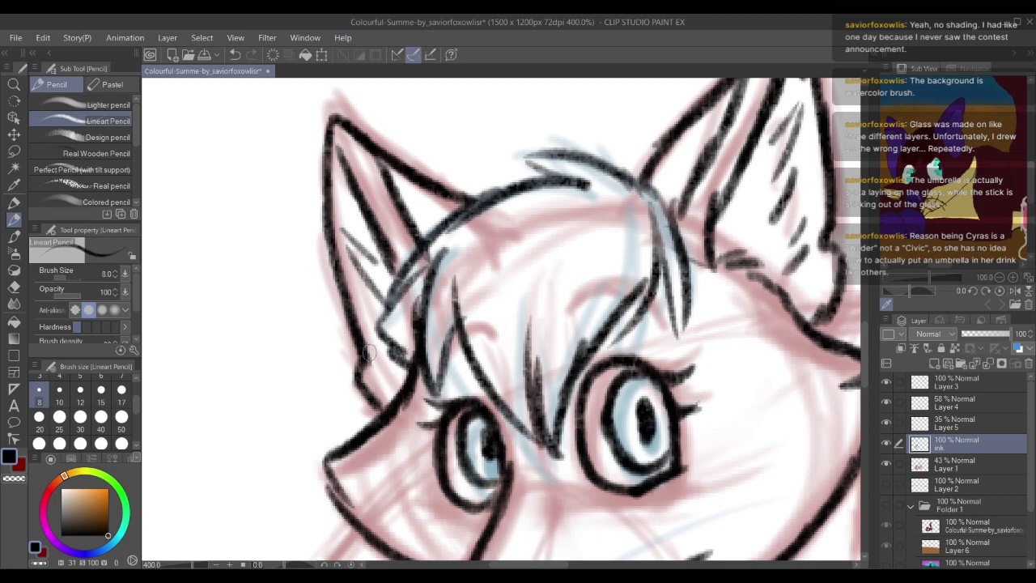
Step: Ink the far foreleg's outer edge from under the cheek down to its bent elbow behind the paws
left_click_drag(405, 405, 316, 220)
scroll(273, 191, "down", 4)
left_click_drag(325, 158, 372, 151)
left_click_drag(356, 241, 390, 229)
scroll(387, 209, "up", 3)
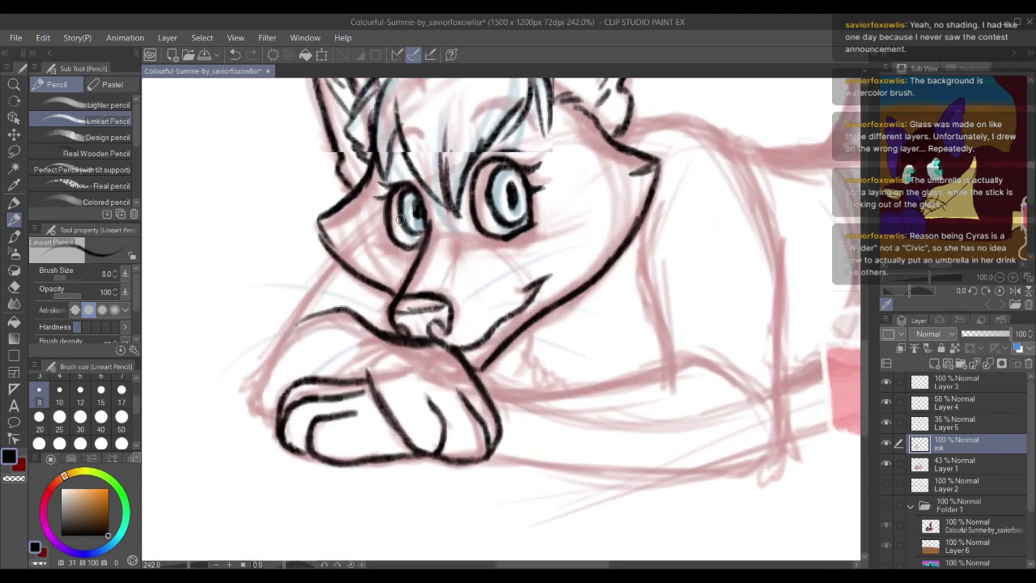
scroll(398, 219, "up", 1)
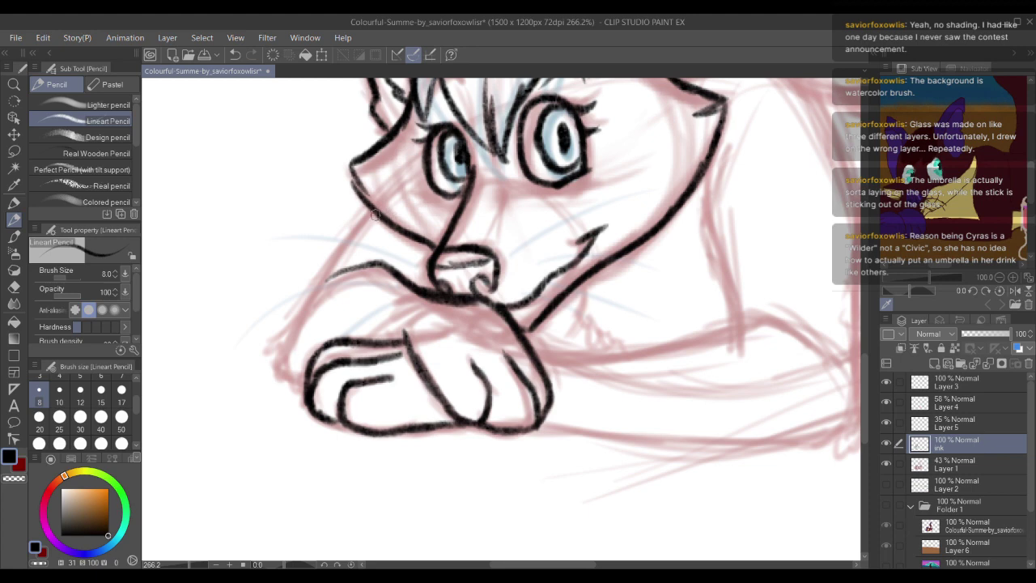
mouse_move(374, 214)
left_mouse_down()
mouse_move(312, 292)
mouse_move(278, 360)
left_mouse_up()
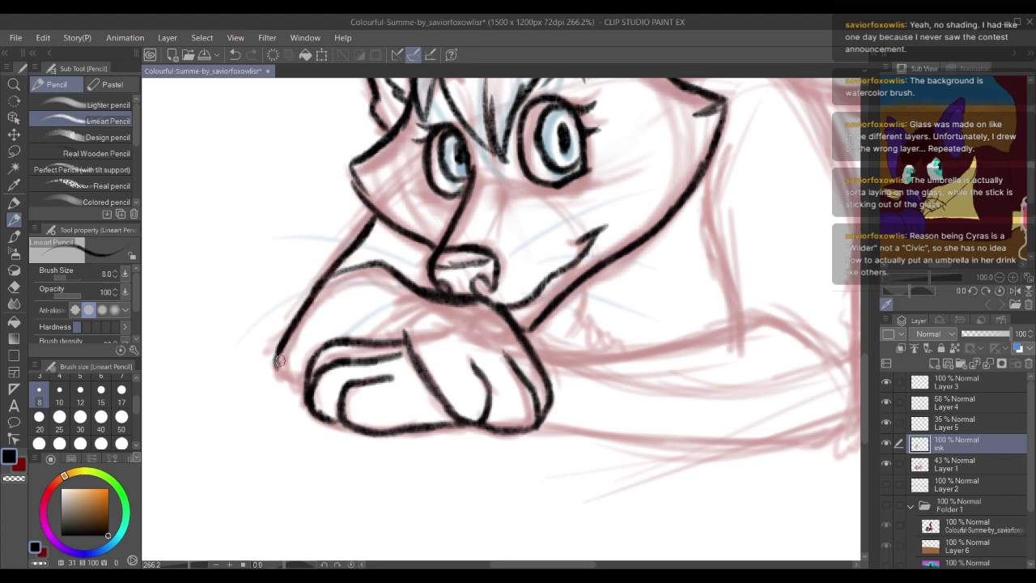
left_click_drag(287, 306, 178, 423)
Step: Ink the shoulder's rounded top line from behind the near ear down toward the upper foreleg
mouse_move(573, 192)
left_mouse_down()
mouse_move(635, 172)
mouse_move(694, 215)
left_mouse_up()
left_click_drag(714, 249, 674, 173)
left_click_drag(654, 136, 685, 195)
mouse_move(609, 255)
left_mouse_down()
mouse_move(590, 197)
mouse_move(579, 243)
left_mouse_up()
Step: Ink the near foreleg's front edge from below the cheek down to the forearm, redoing the stroke until it fits
mouse_move(537, 189)
left_mouse_down()
mouse_move(526, 261)
mouse_move(548, 322)
left_mouse_up()
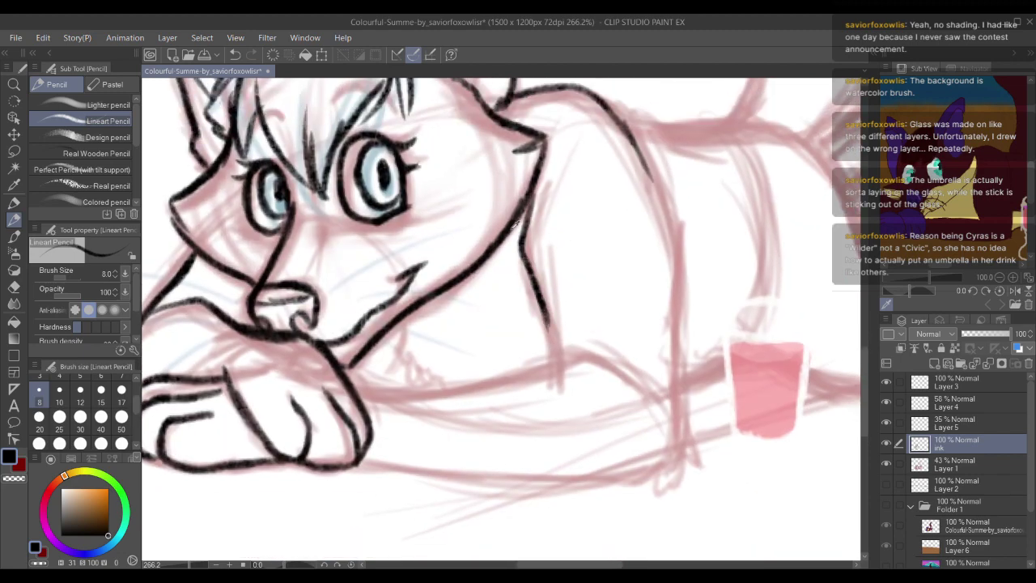
key("ctrl+z")
left_click_drag(530, 208, 554, 350)
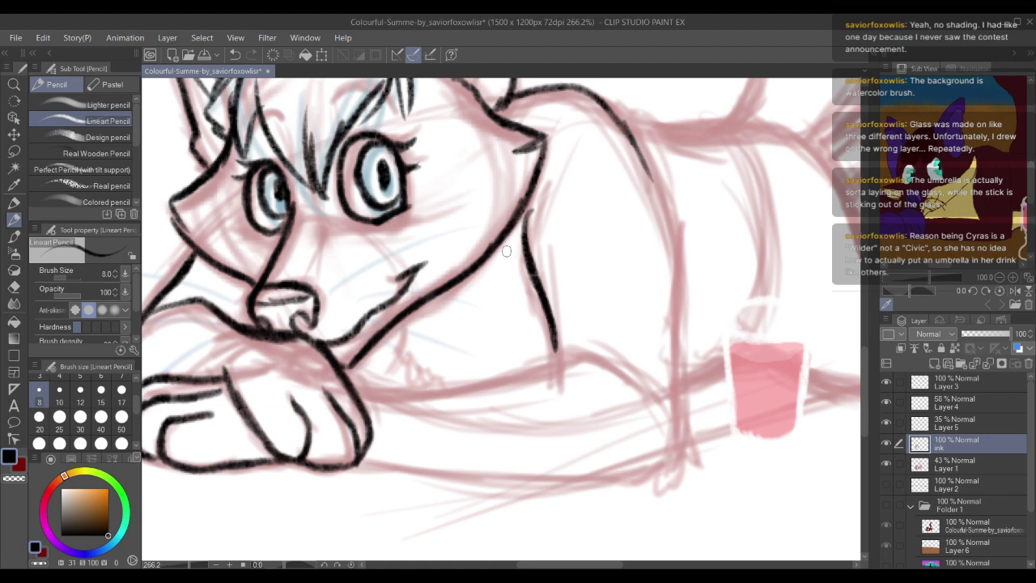
key("ctrl+z")
key("ctrl+z")
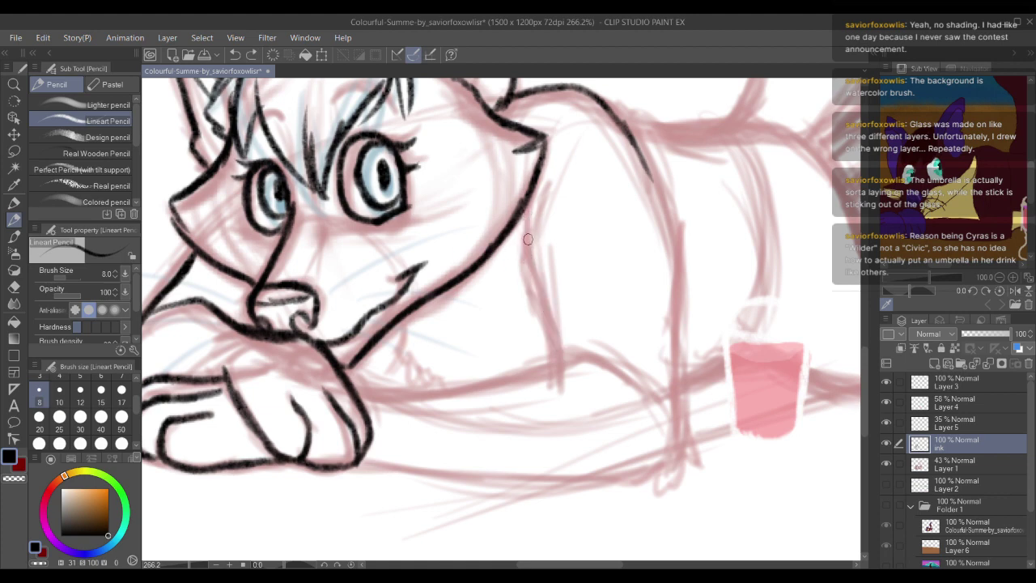
left_click_drag(526, 238, 557, 363)
mouse_move(511, 242)
left_mouse_down()
mouse_move(481, 289)
mouse_move(474, 279)
left_mouse_up()
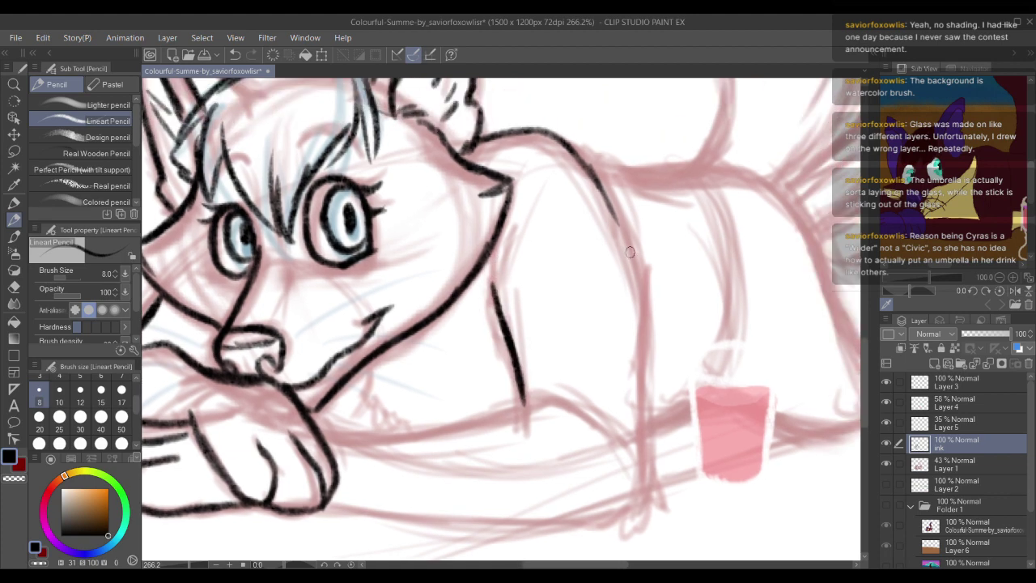
Step: Ink the near foreleg's back edge down to the elbow and finish it with small fur tufts
left_click_drag(629, 251, 636, 356)
mouse_move(611, 255)
left_mouse_down()
mouse_move(614, 169)
mouse_move(636, 290)
left_mouse_up()
key("ctrl+z")
left_click_drag(638, 226, 656, 384)
left_click_drag(609, 252, 607, 173)
mouse_move(646, 276)
left_mouse_down()
mouse_move(655, 303)
mouse_move(636, 343)
mouse_move(616, 354)
left_mouse_up()
mouse_move(593, 305)
left_mouse_down()
mouse_move(620, 261)
mouse_move(645, 310)
mouse_move(617, 311)
left_mouse_up()
Step: Ink the upper and lower edges of the near forearm between the front paw and the elbow
mouse_move(634, 242)
left_mouse_down()
mouse_move(658, 229)
mouse_move(697, 272)
mouse_move(628, 220)
mouse_move(537, 247)
mouse_move(669, 204)
mouse_move(591, 225)
left_mouse_up()
left_click_drag(655, 220, 567, 223)
left_click_drag(612, 220, 500, 212)
mouse_move(751, 291)
left_mouse_down()
mouse_move(484, 298)
mouse_move(701, 299)
left_mouse_up()
key("ctrl+z")
key("ctrl+z")
left_click_drag(636, 231, 584, 218)
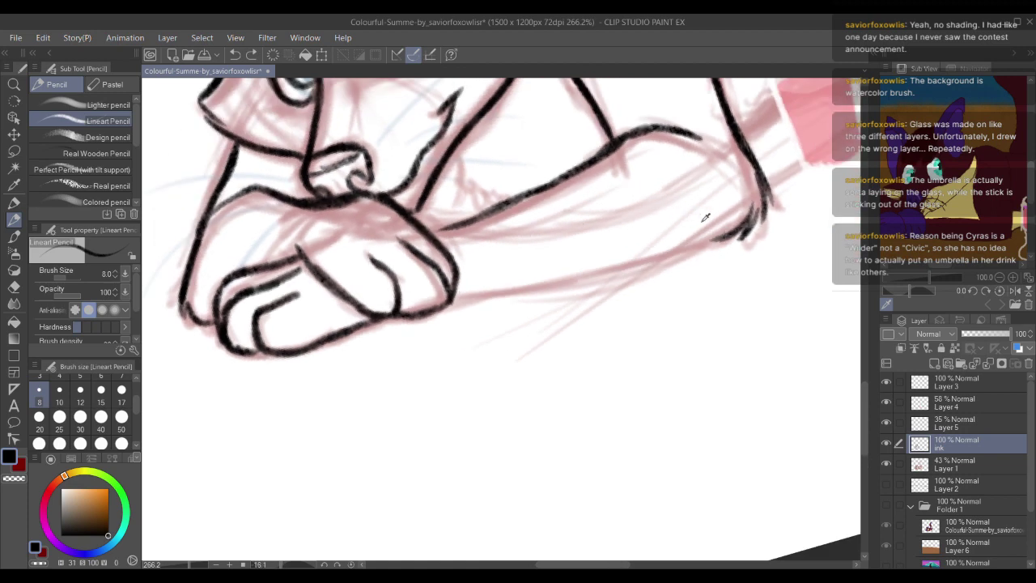
mouse_move(744, 223)
left_mouse_down()
mouse_move(647, 260)
mouse_move(454, 301)
mouse_move(431, 418)
left_mouse_up()
left_click_drag(717, 153, 694, 276)
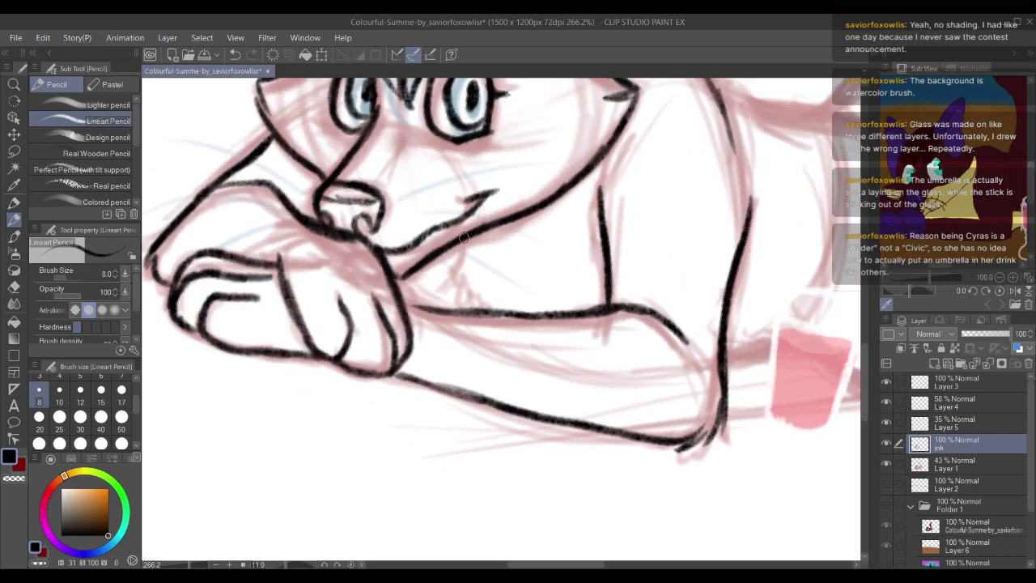
Step: Ink a small chest fur tuft in the gap between the jaw and the forearm
left_click_drag(457, 259, 445, 276)
mouse_move(465, 261)
left_mouse_down()
mouse_move(460, 300)
mouse_move(481, 300)
left_mouse_up()
mouse_move(477, 210)
left_mouse_down()
mouse_move(413, 364)
mouse_move(417, 321)
mouse_move(371, 307)
left_mouse_up()
Step: Ink the back line from the shoulder along the body and over the rounded hip
mouse_move(604, 175)
left_mouse_down()
mouse_move(629, 193)
mouse_move(711, 212)
mouse_move(583, 170)
mouse_move(652, 201)
mouse_move(741, 213)
left_mouse_up()
key("ctrl+z")
left_click_drag(753, 208, 599, 182)
key("ctrl+z")
mouse_move(424, 138)
left_mouse_down()
mouse_move(476, 175)
mouse_move(574, 181)
mouse_move(607, 208)
mouse_move(647, 293)
left_mouse_up()
left_click_drag(477, 376, 496, 265)
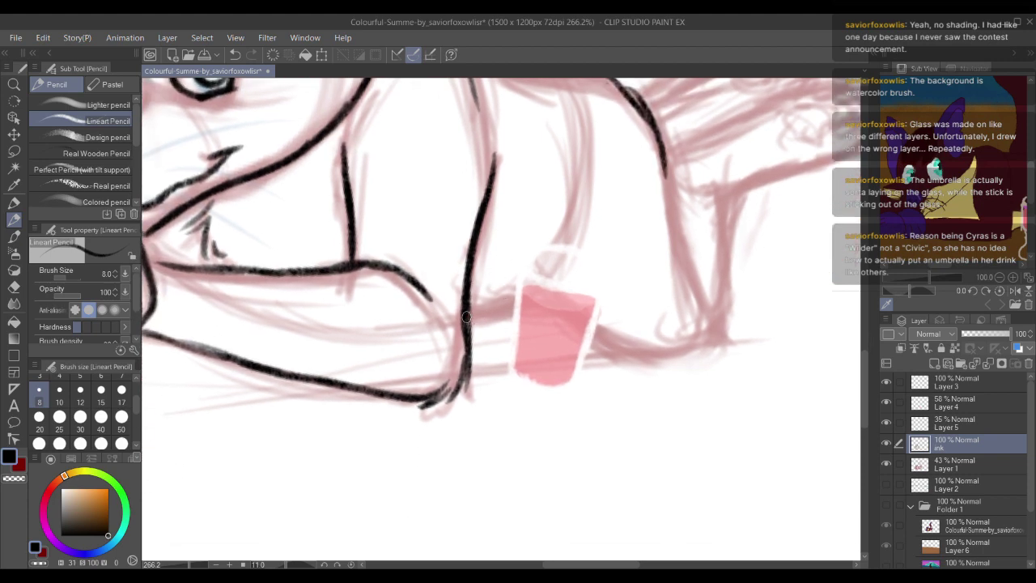
Step: Ink the belly line from the elbow toward the glass and the thigh's curved front edge above it
left_click_drag(466, 317, 516, 300)
left_click_drag(539, 259, 531, 245)
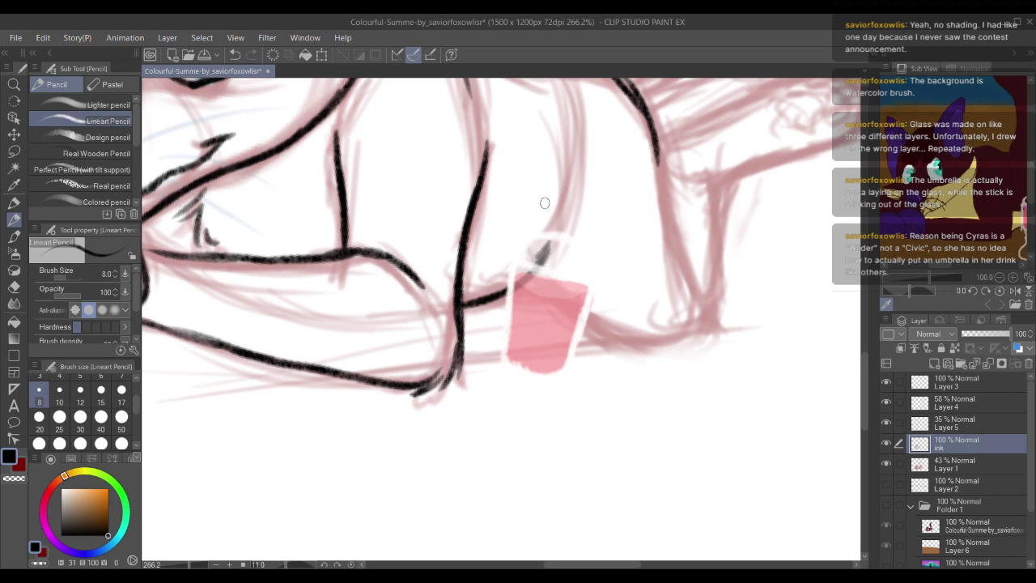
left_click_drag(548, 173, 524, 269)
left_click_drag(529, 318, 539, 249)
Step: Ink the thigh's underside past the glass to the knee, then the lines of the raised lower hind leg
mouse_move(499, 305)
left_mouse_down()
mouse_move(579, 353)
mouse_move(630, 356)
left_mouse_up()
mouse_move(630, 356)
left_mouse_down()
mouse_move(567, 329)
mouse_move(607, 320)
left_mouse_up()
left_click_drag(557, 332, 624, 313)
left_click_drag(567, 269, 528, 369)
left_click_drag(527, 251, 535, 319)
mouse_move(533, 270)
left_mouse_down()
mouse_move(555, 372)
mouse_move(566, 339)
mouse_move(562, 248)
mouse_move(543, 287)
mouse_move(607, 265)
left_mouse_up()
Step: Ink the near hind foot's upper and lower edges out to its rounded toe
left_click_drag(523, 295, 640, 259)
mouse_move(487, 259)
left_mouse_down()
mouse_move(499, 294)
mouse_move(579, 234)
left_mouse_up()
mouse_move(534, 267)
left_mouse_down()
mouse_move(620, 225)
mouse_move(666, 218)
left_mouse_up()
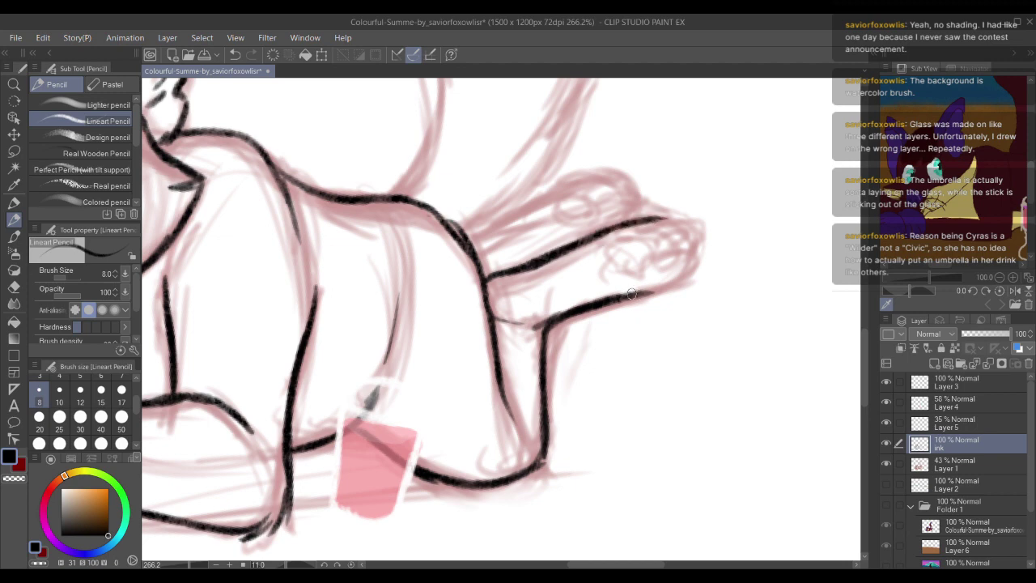
left_click_drag(631, 293, 696, 264)
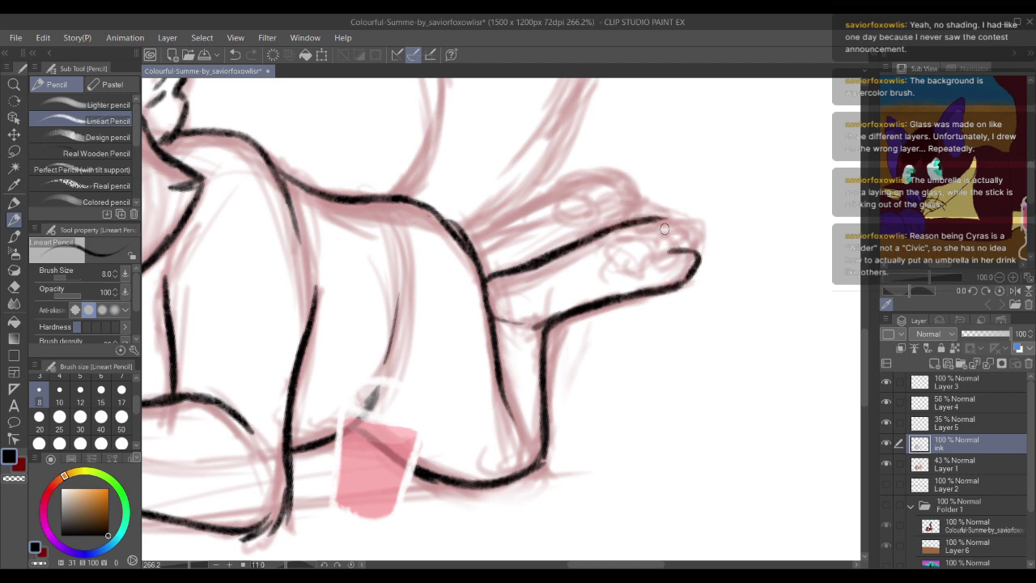
Step: Ink the near hind foot's toes, toe pads and main paw pad, and add a crease line along the sole
left_click_drag(660, 234, 687, 226)
mouse_move(656, 242)
left_mouse_down()
mouse_move(681, 237)
mouse_move(678, 254)
left_mouse_up()
mouse_move(612, 244)
left_mouse_down()
mouse_move(643, 242)
mouse_move(636, 251)
left_mouse_up()
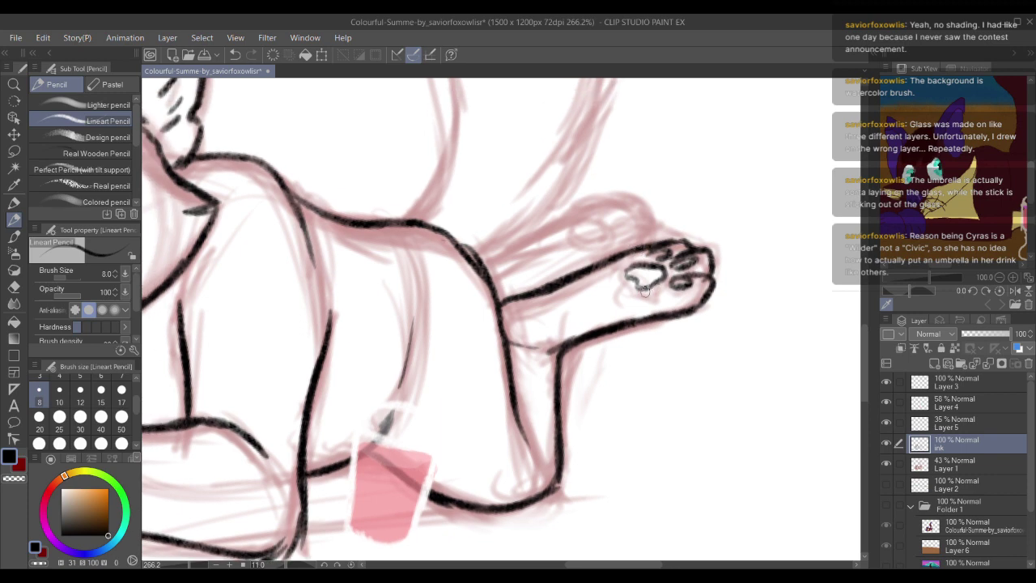
left_click_drag(572, 316, 645, 295)
Step: Ink the far hind foot's outline, toes, toe pads and main paw pad behind the near foot
left_click_drag(564, 270, 552, 306)
left_click_drag(468, 301, 606, 240)
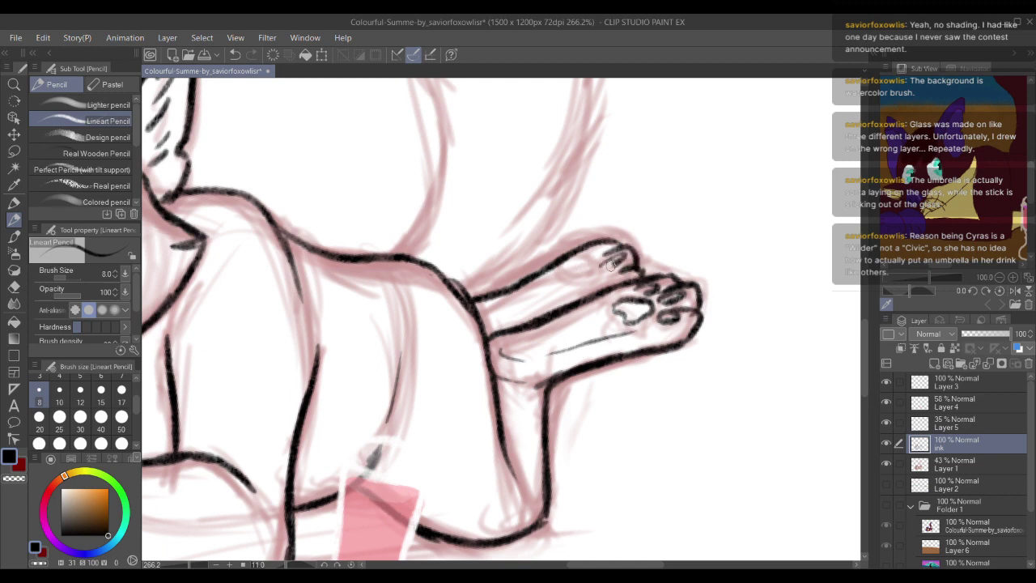
mouse_move(561, 273)
left_mouse_down()
mouse_move(597, 267)
mouse_move(575, 293)
mouse_move(560, 276)
left_mouse_up()
left_click_drag(437, 240, 495, 357)
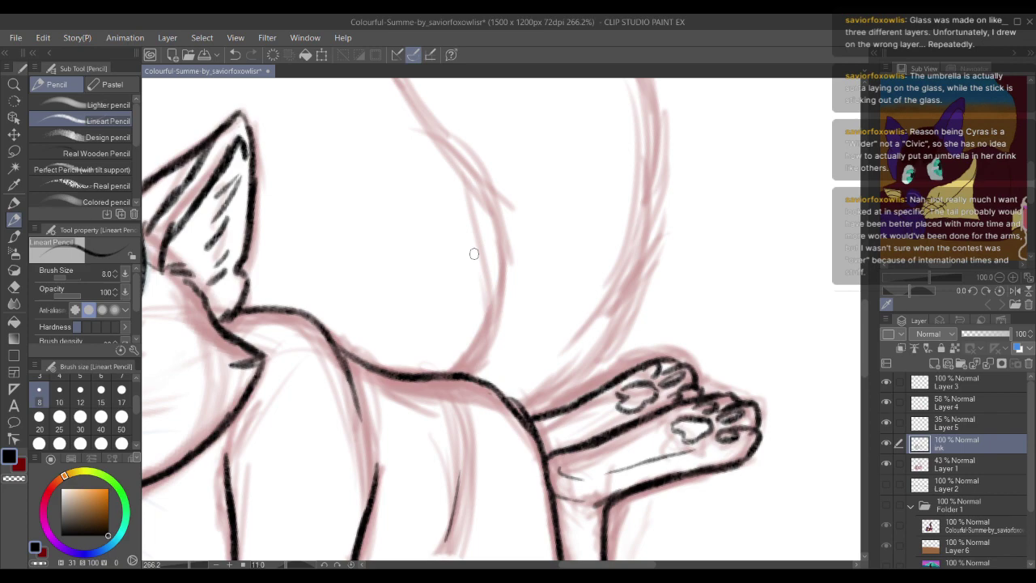
scroll(474, 254, "up", 2)
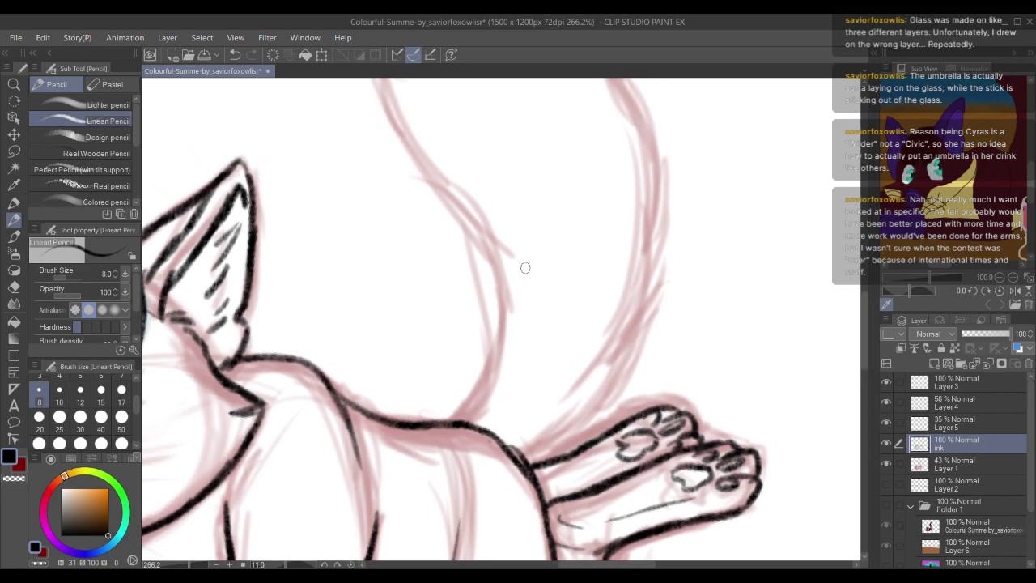
mouse_move(530, 213)
left_mouse_down()
mouse_move(410, 331)
mouse_move(565, 233)
left_mouse_up()
mouse_move(704, 240)
left_mouse_down()
mouse_move(659, 214)
mouse_move(580, 229)
left_mouse_up()
key("ctrl+z")
key("ctrl+z")
mouse_move(689, 228)
left_mouse_down()
mouse_move(612, 226)
mouse_move(674, 206)
mouse_move(665, 200)
left_mouse_up()
key("ctrl+z")
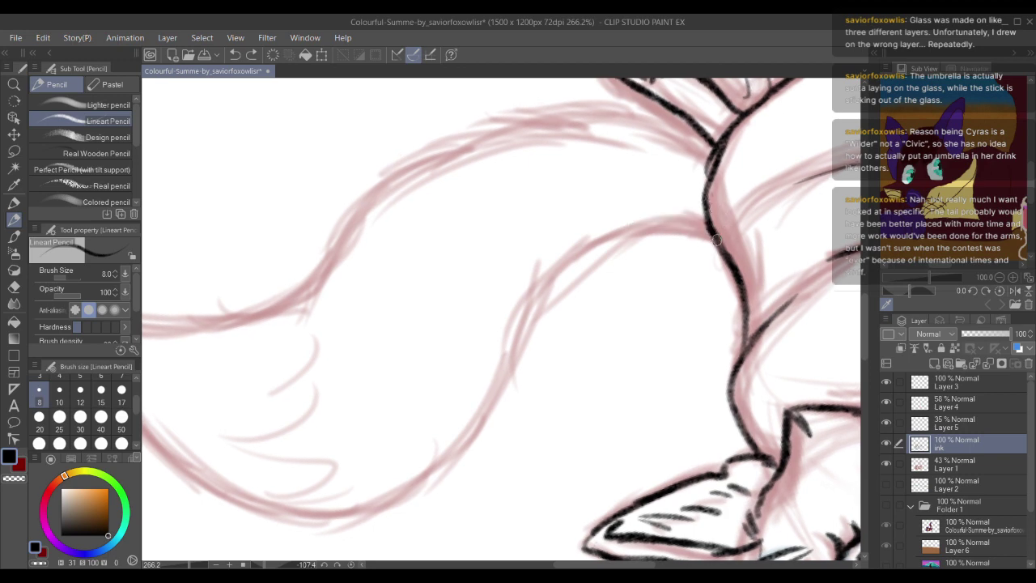
left_click_drag(716, 240, 594, 230)
key("ctrl+z")
Step: Ink the tail's inner edge from the fox's back along the S-curve to the outward bulge
left_click_drag(709, 228, 555, 238)
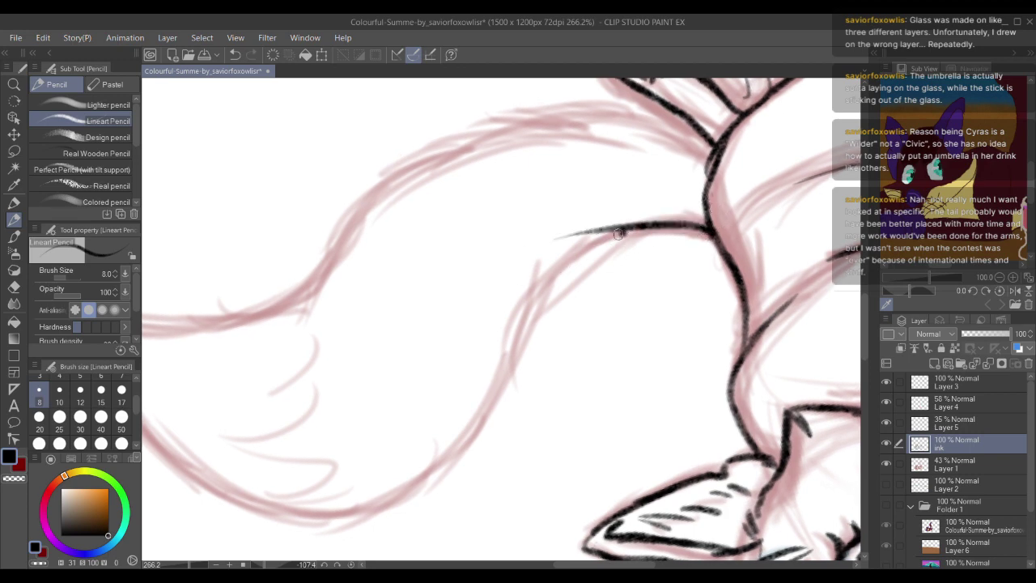
left_click_drag(620, 234, 529, 340)
left_click_drag(518, 371, 565, 284)
left_click_drag(578, 242, 474, 391)
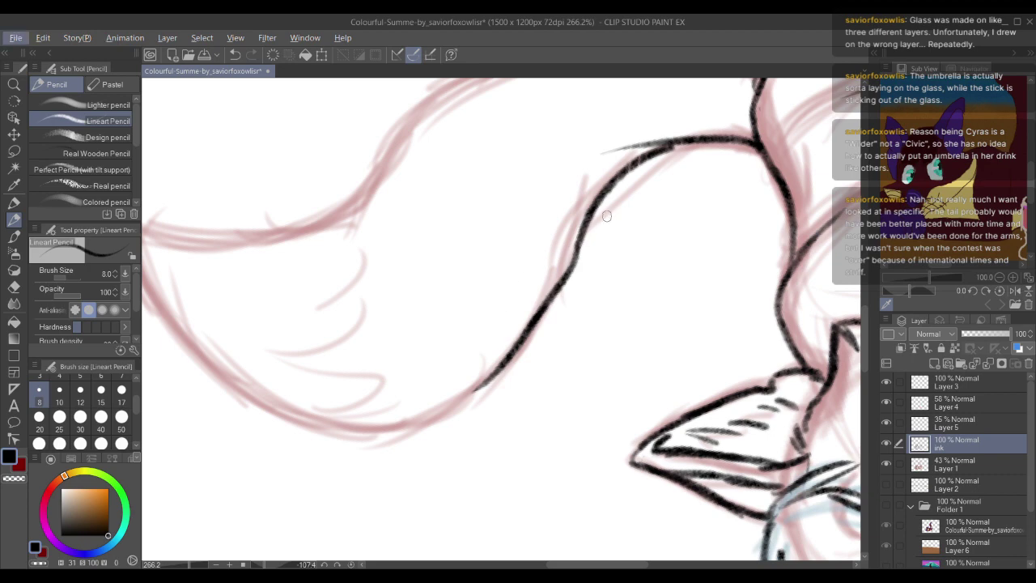
key("ctrl+z")
mouse_move(605, 192)
left_mouse_down()
mouse_move(508, 356)
mouse_move(417, 421)
left_mouse_up()
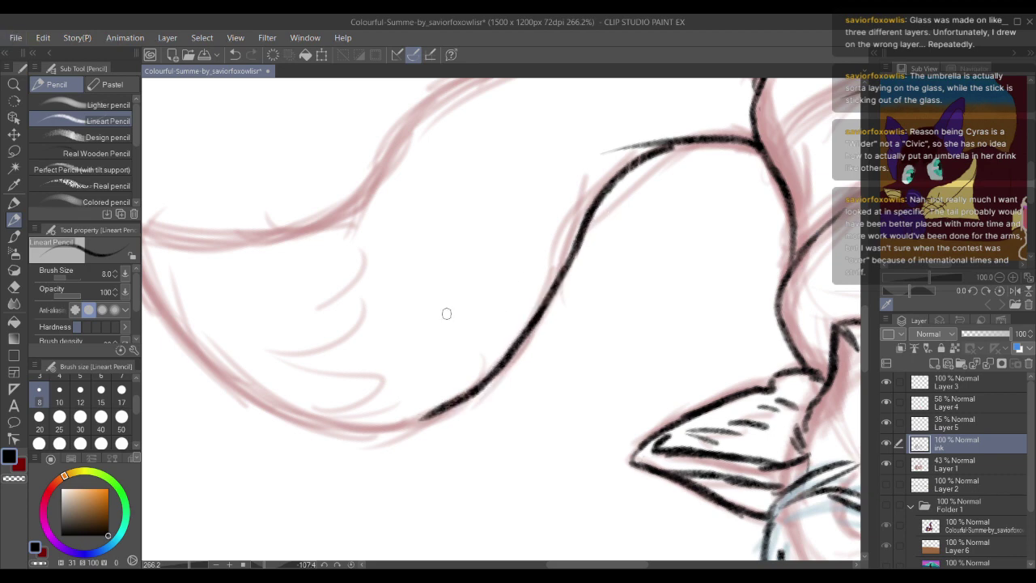
Step: Continue the tail's inner edge over the rounded upper curve to the pointed tip
mouse_move(446, 313)
left_mouse_down()
mouse_move(683, 288)
mouse_move(442, 474)
mouse_move(312, 465)
mouse_move(475, 199)
mouse_move(504, 213)
mouse_move(619, 172)
left_mouse_up()
left_click_drag(619, 172, 470, 185)
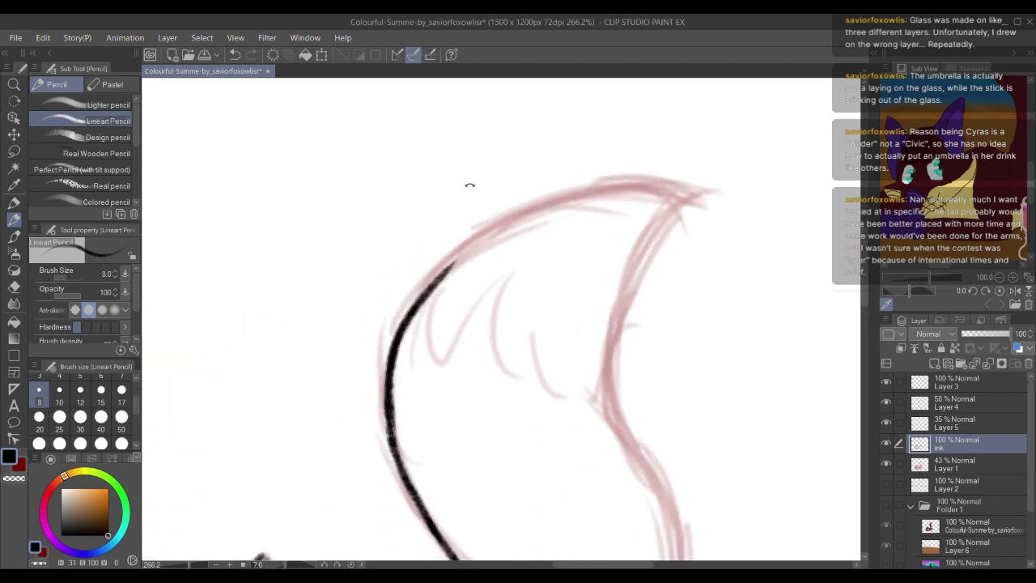
left_click_drag(432, 287, 524, 224)
mouse_move(429, 287)
left_mouse_down()
mouse_move(573, 203)
mouse_move(641, 192)
mouse_move(676, 199)
left_mouse_up()
left_click_drag(592, 179, 548, 157)
left_click_drag(632, 176, 597, 196)
Step: Ink the tail's opposite edge from the tip down through its inward bend toward the hind feet
mouse_move(632, 185)
left_mouse_down()
mouse_move(585, 282)
mouse_move(607, 150)
mouse_move(588, 286)
left_mouse_up()
left_click_drag(581, 225, 619, 335)
left_click_drag(657, 403, 613, 268)
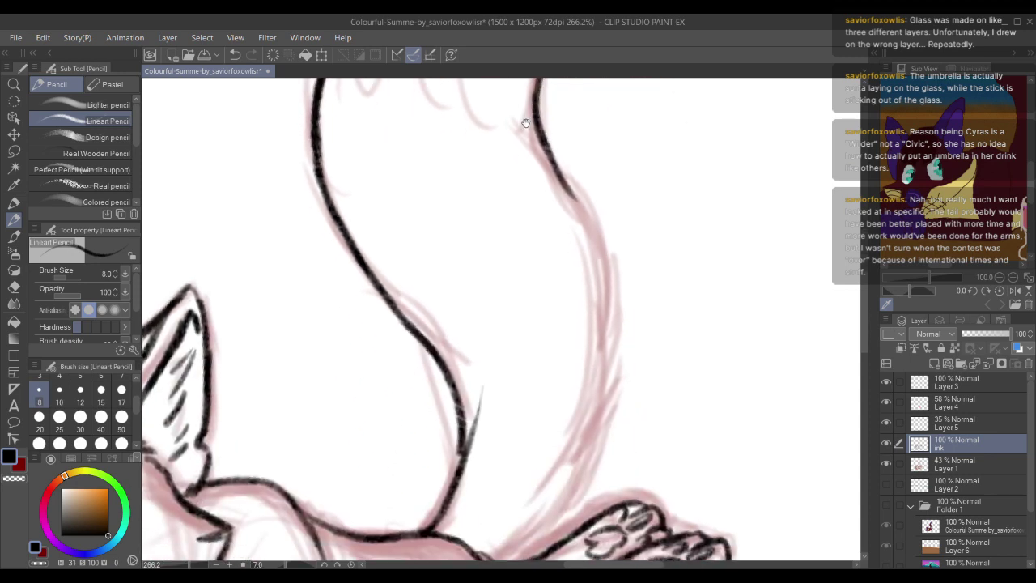
left_click_drag(566, 190, 615, 336)
left_click_drag(593, 270, 583, 413)
Step: Finish the tail's outer edge down to the hind feet with fur strokes, and erase stray ink around the tail base
left_click_drag(546, 318, 560, 187)
key("ctrl+z")
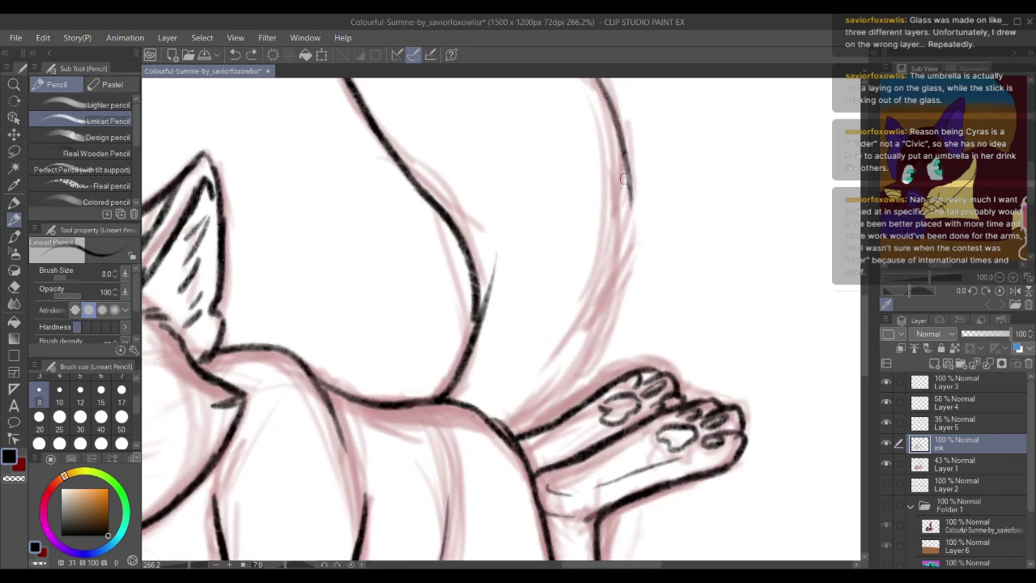
mouse_move(633, 179)
left_mouse_down()
mouse_move(618, 269)
mouse_move(567, 376)
mouse_move(508, 431)
mouse_move(464, 411)
left_mouse_up()
mouse_move(428, 400)
left_mouse_down()
mouse_move(453, 302)
mouse_move(530, 332)
mouse_move(537, 351)
left_mouse_up()
key("c")
left_click_drag(492, 316, 534, 348)
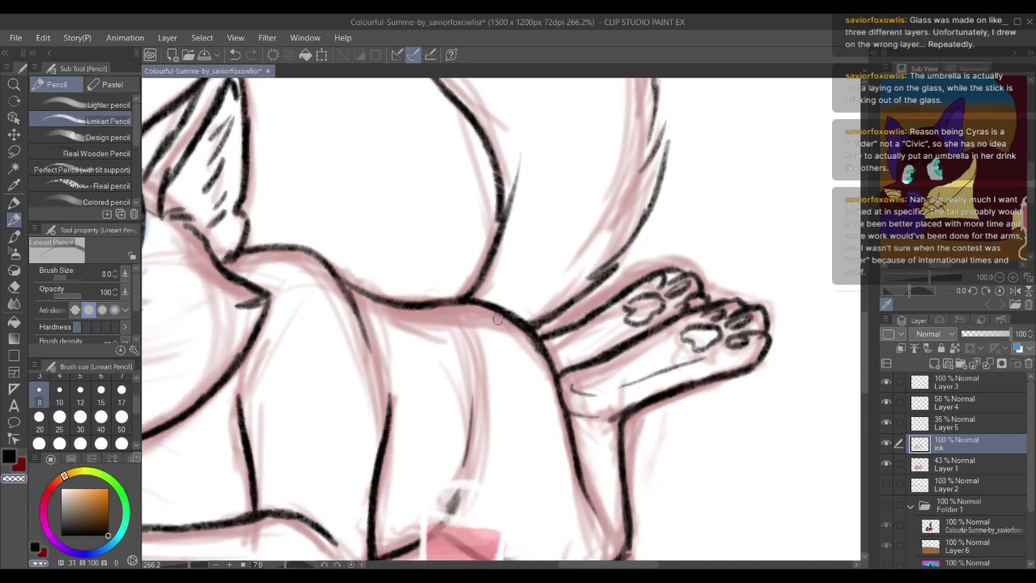
Step: Ink jagged fur strokes across the tail to mark off the tip's colour patch
scroll(538, 368, "down", 5)
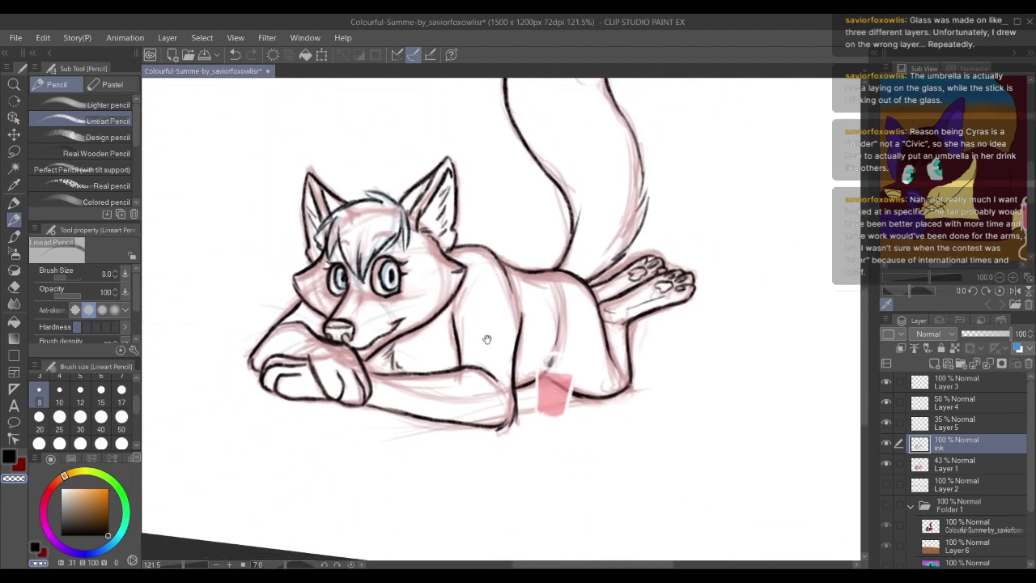
left_click_drag(539, 102, 502, 254)
scroll(510, 234, "up", 2)
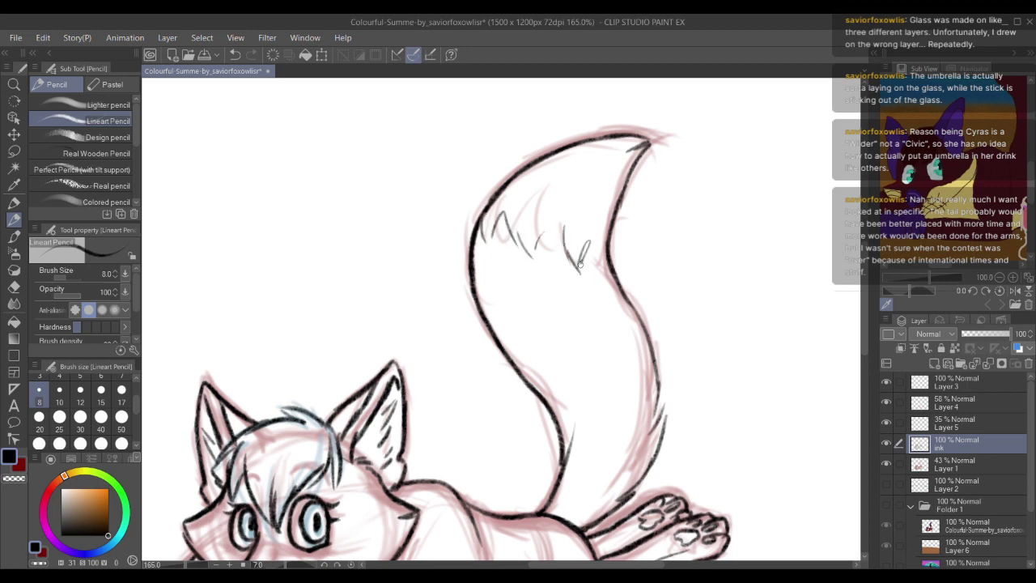
left_click_drag(528, 244, 585, 153)
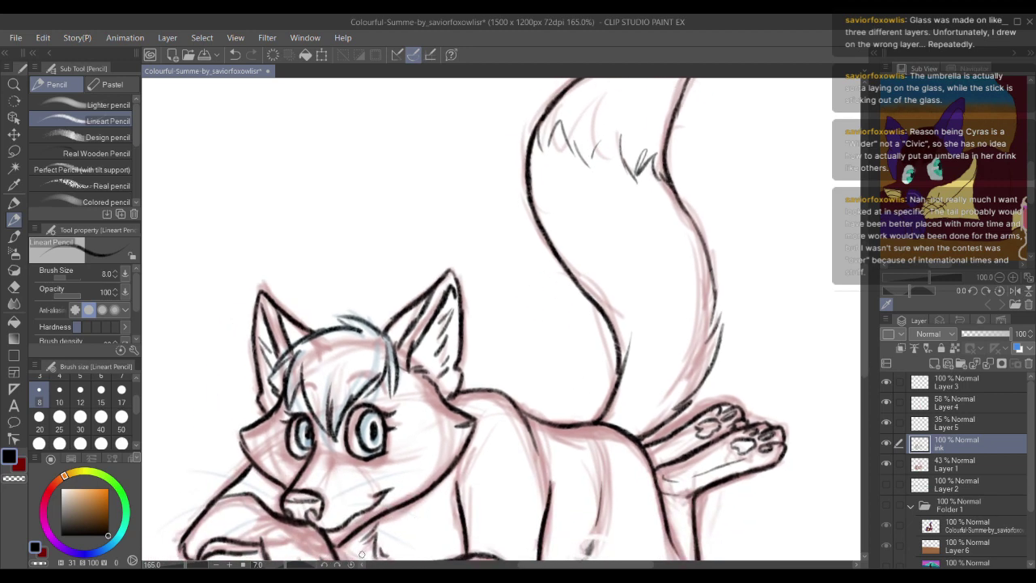
Step: Undo the last strokes in the far eye and ink its inner edge down to the muzzle line
scroll(362, 554, "down", 3)
scroll(535, 362, "up", 5)
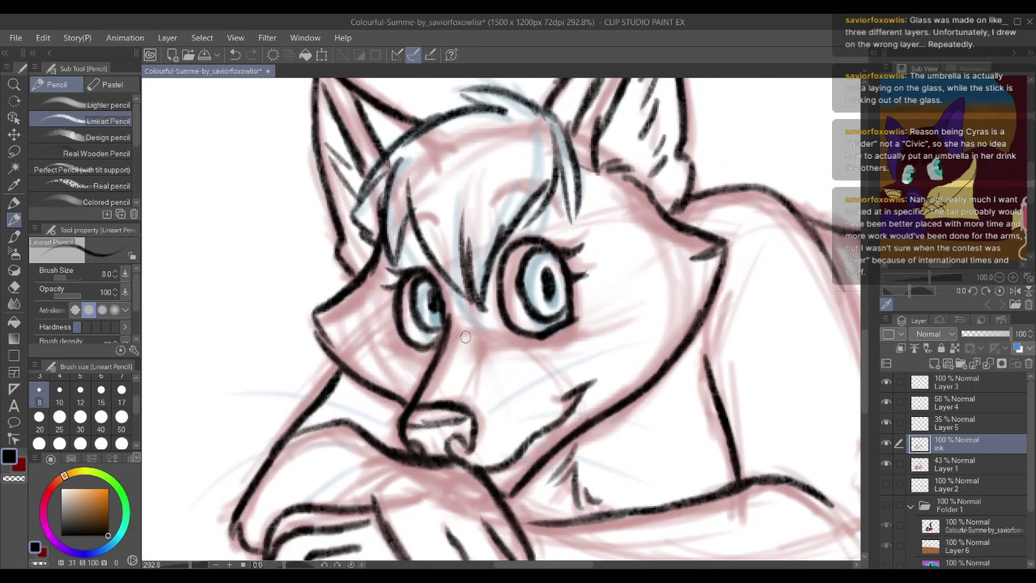
key("ctrl+z")
key("ctrl+z")
left_click_drag(406, 160, 448, 152)
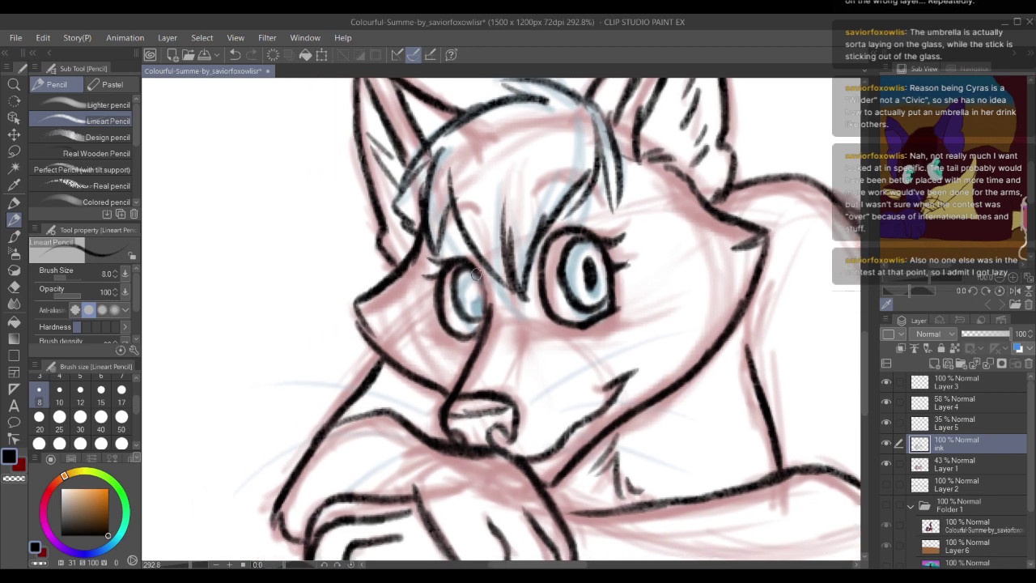
left_click_drag(469, 257, 484, 318)
mouse_move(438, 207)
left_mouse_down()
mouse_move(447, 210)
mouse_move(433, 231)
left_mouse_up()
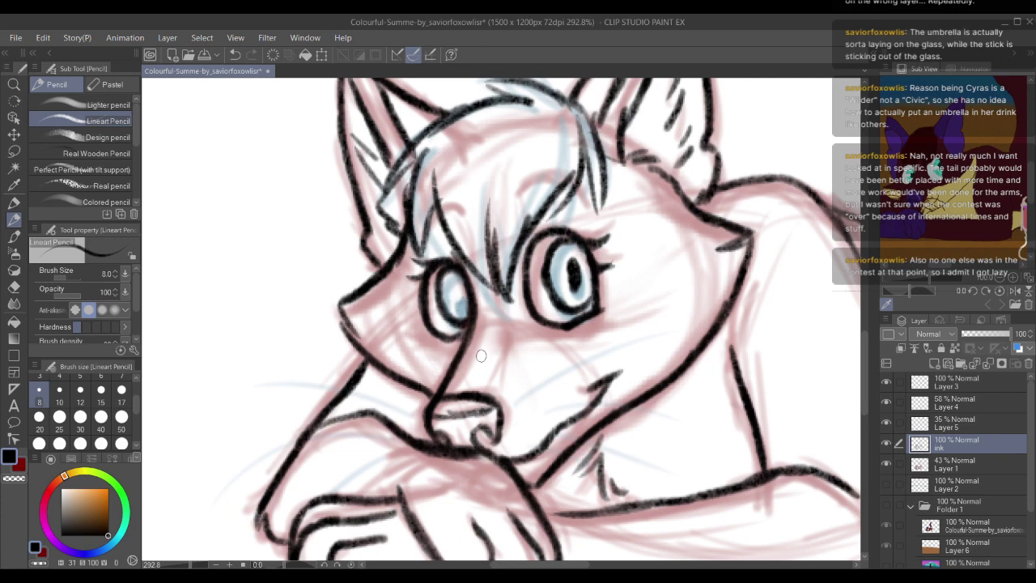
Step: Rework the far eye's outline where it meets the muzzle line, and ink its oval pupil
mouse_move(564, 239)
left_mouse_down()
mouse_move(554, 241)
mouse_move(543, 282)
mouse_move(576, 311)
mouse_move(592, 301)
left_mouse_up()
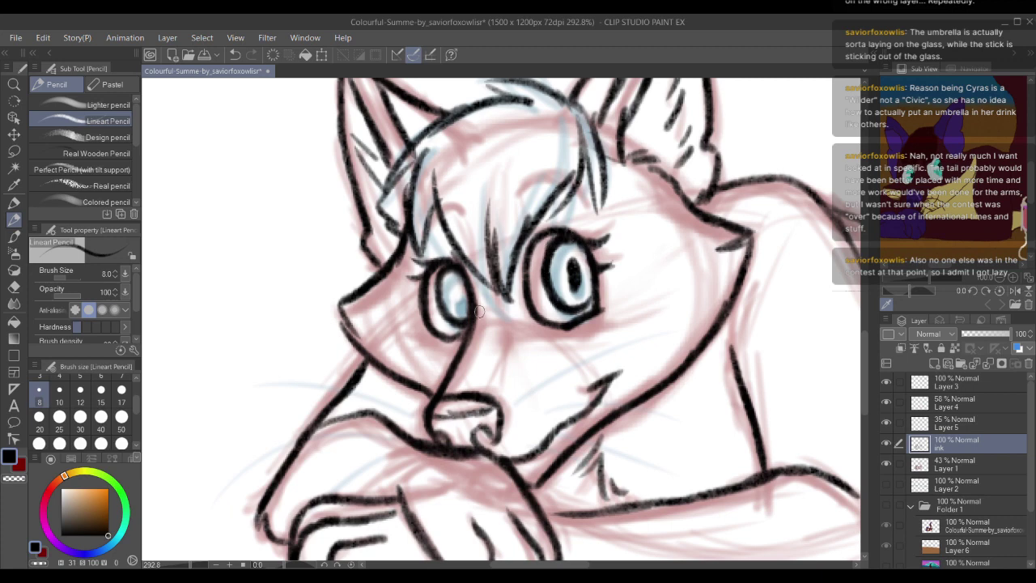
mouse_move(465, 320)
left_mouse_down()
mouse_move(452, 305)
mouse_move(453, 314)
left_mouse_up()
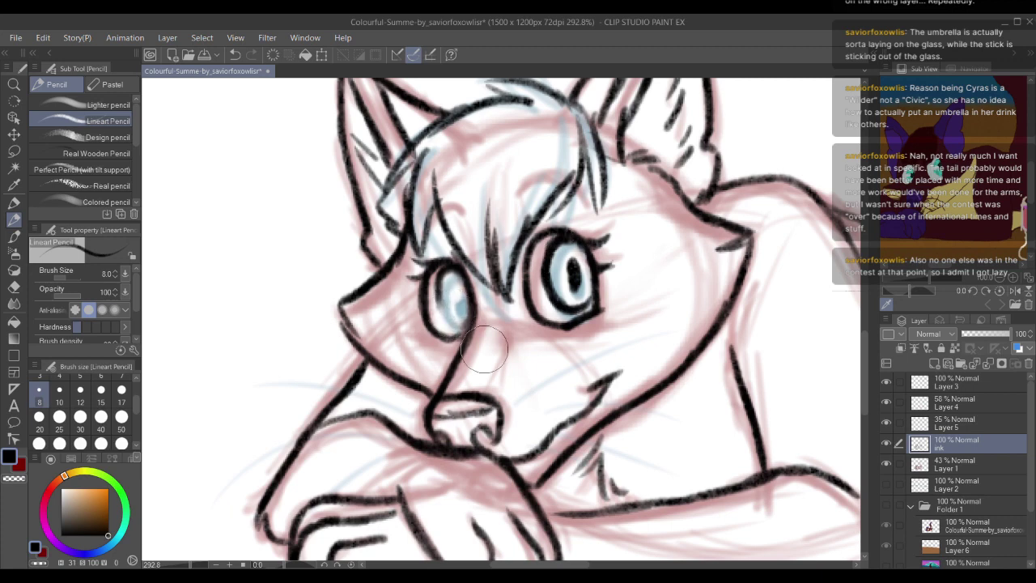
mouse_move(448, 262)
left_mouse_down()
mouse_move(438, 306)
mouse_move(460, 319)
mouse_move(462, 304)
mouse_move(453, 337)
left_mouse_up()
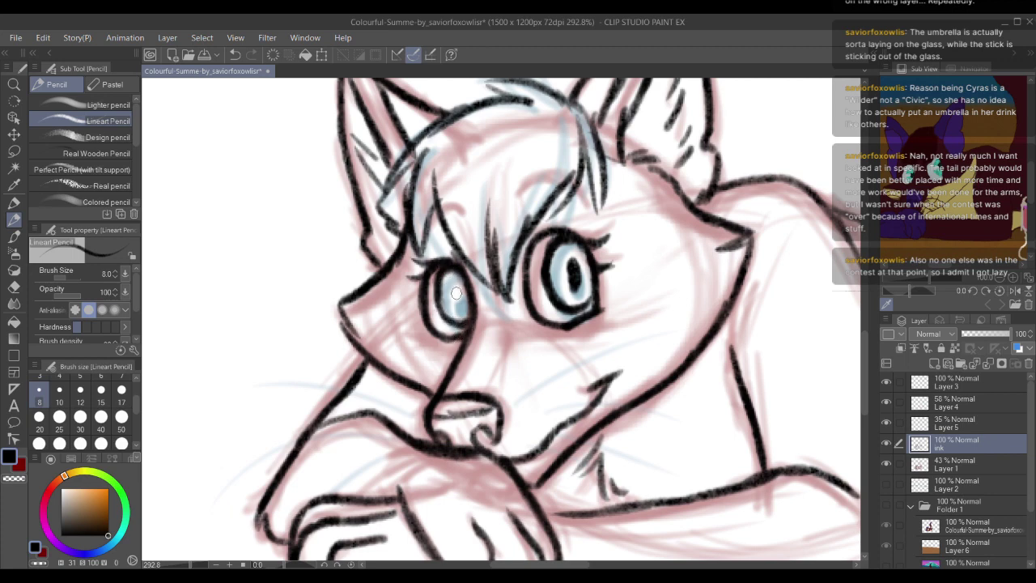
mouse_move(458, 289)
left_mouse_down()
mouse_move(460, 304)
mouse_move(453, 286)
left_mouse_up()
left_click_drag(426, 225, 457, 187)
key("ctrl+z")
Step: Check the full line art with the sketch on Layer 1 hidden, and show the sketch again
mouse_move(469, 235)
left_mouse_down()
mouse_move(425, 194)
mouse_move(452, 246)
mouse_move(433, 257)
mouse_move(408, 320)
mouse_move(383, 291)
mouse_move(332, 312)
mouse_move(378, 266)
left_mouse_up()
scroll(445, 285, "down", 3)
mouse_move(509, 340)
left_mouse_down()
mouse_move(529, 378)
mouse_move(546, 351)
left_mouse_up()
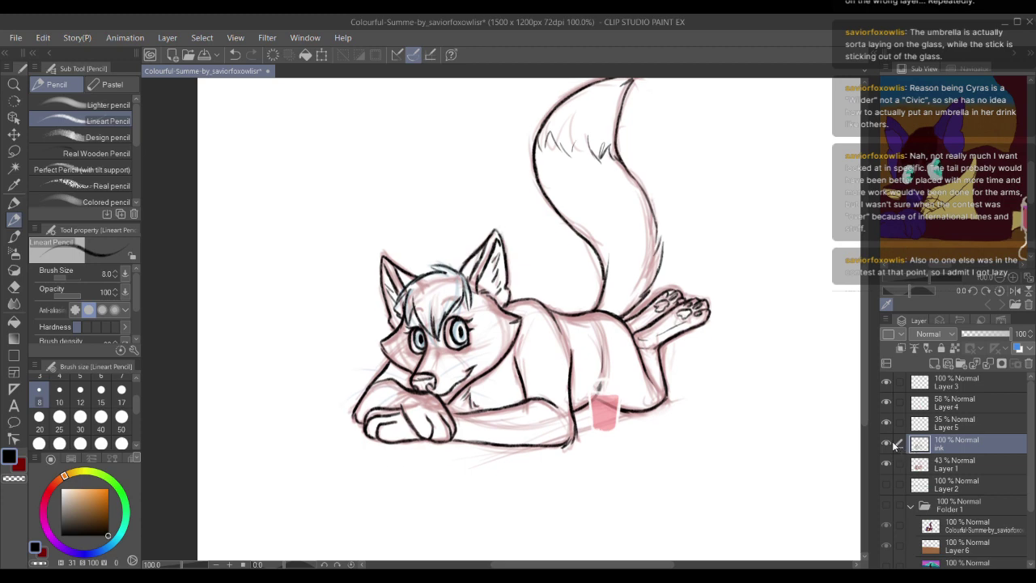
left_click(885, 464)
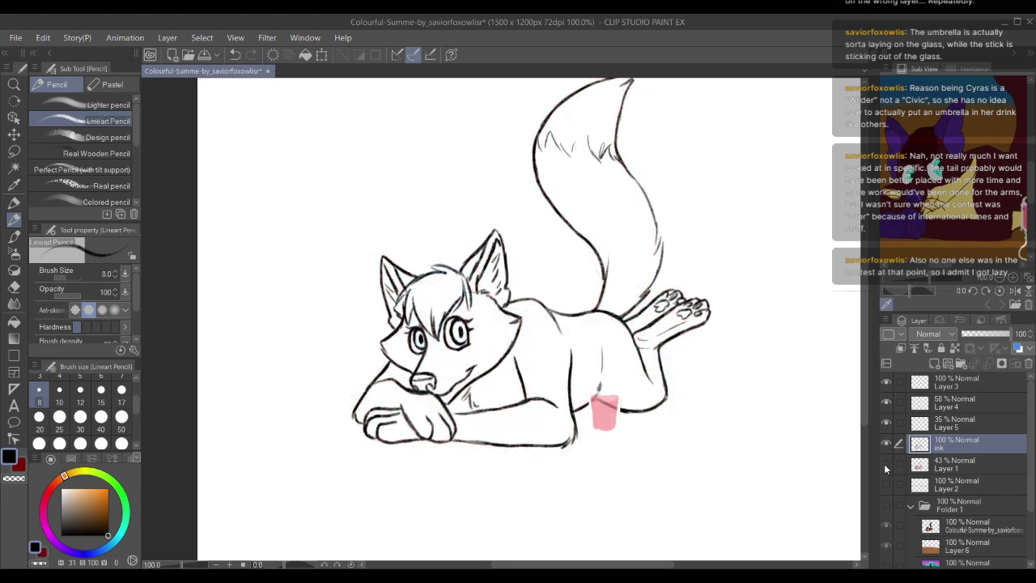
left_click(885, 464)
Step: Ink short marks between the eyes and a thin line along the bridge of the muzzle
scroll(440, 289, "up", 5)
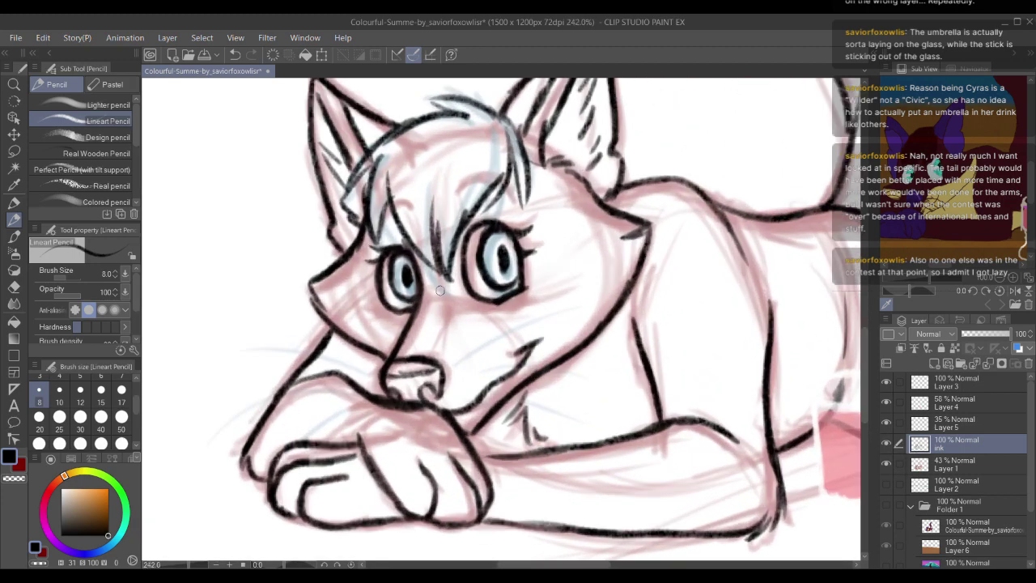
scroll(439, 290, "up", 1)
left_click_drag(427, 296, 468, 302)
left_click_drag(431, 368, 451, 314)
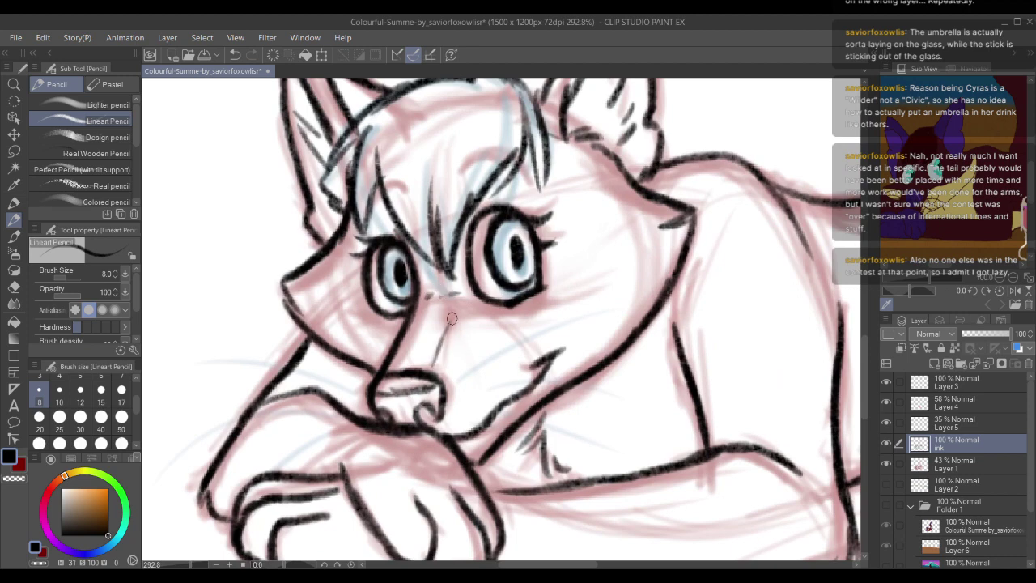
left_click_drag(421, 266, 452, 290)
left_click_drag(364, 296, 364, 283)
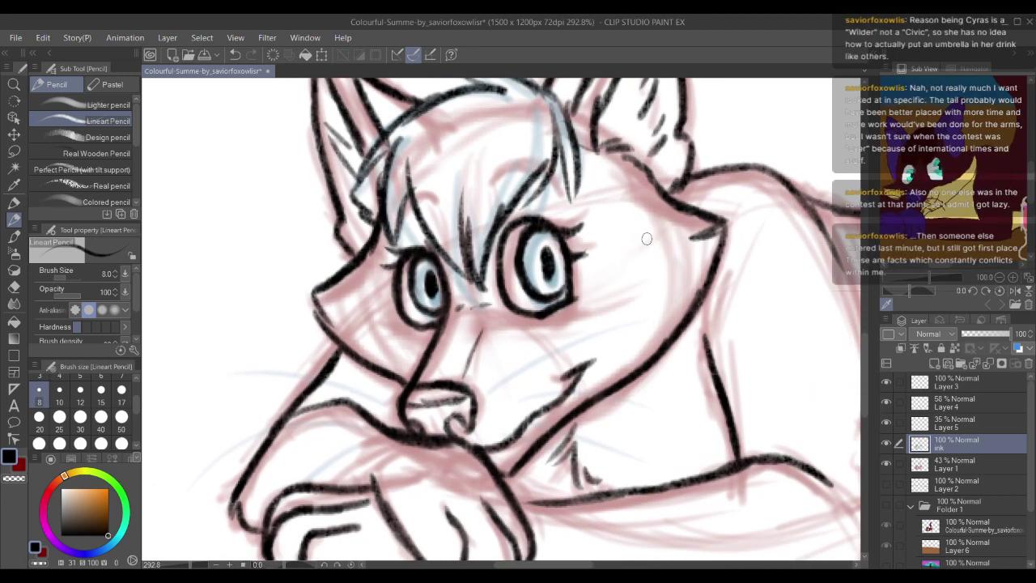
Step: Add short fur ticks inside the far cheek tuft and on the neck beside the near cheek
left_click_drag(630, 262, 621, 261)
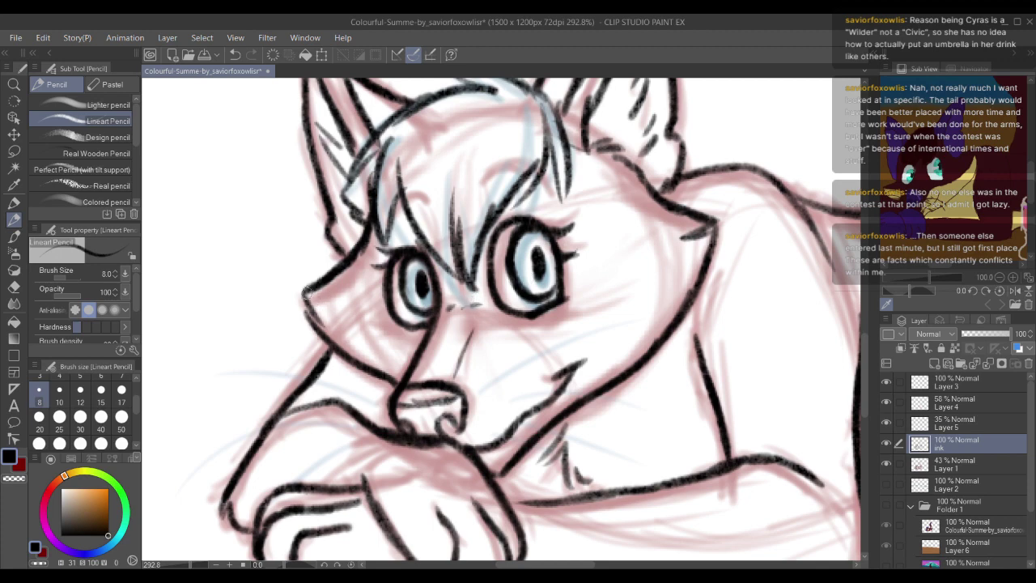
left_click_drag(305, 292, 332, 309)
mouse_move(687, 238)
left_mouse_down()
mouse_move(713, 228)
mouse_move(680, 298)
left_mouse_up()
left_click_drag(625, 269, 606, 228)
mouse_move(700, 245)
left_mouse_down()
mouse_move(611, 265)
mouse_move(598, 300)
left_mouse_up()
left_click_drag(627, 298, 534, 257)
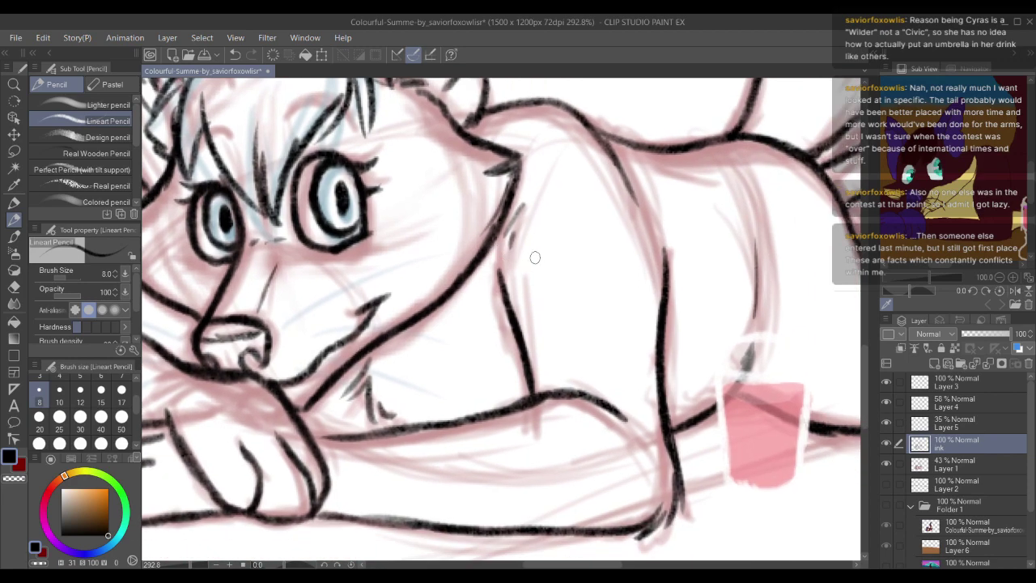
Step: Hide the rough sketch on Layer 1 to review the whole fox's inked lines
scroll(603, 264, "down", 3)
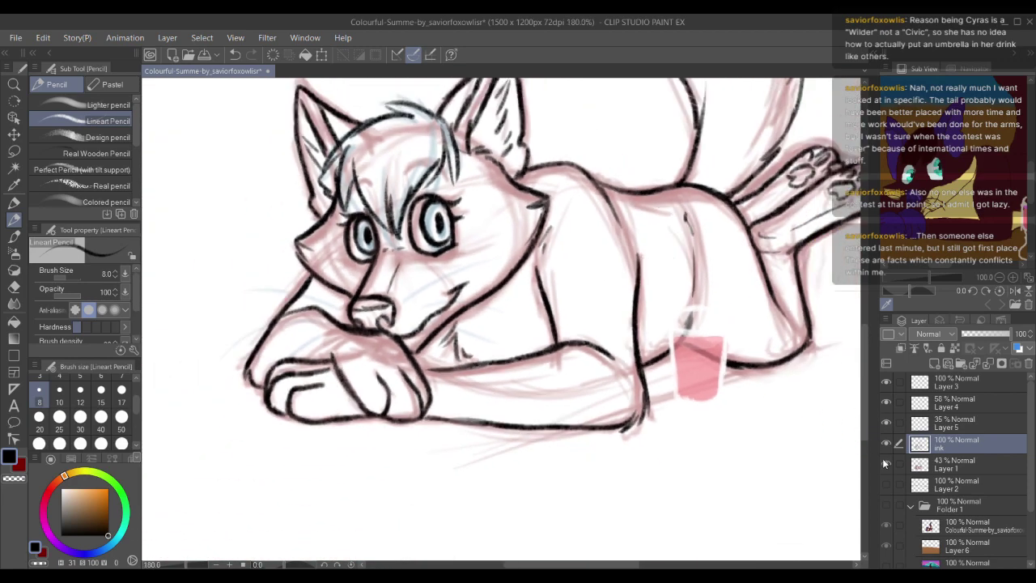
left_click(886, 462)
scroll(512, 312, "down", 3)
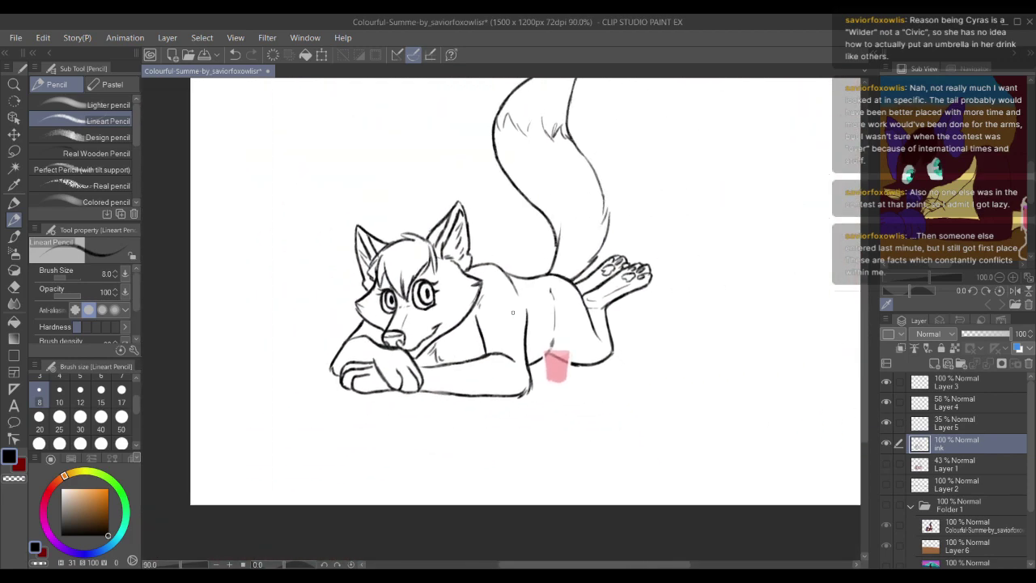
Step: Lasso the far eye, nudge it slightly outward with Scale/Rotate, apply the change and return to the Lineart Pencil
scroll(512, 312, "up", 5)
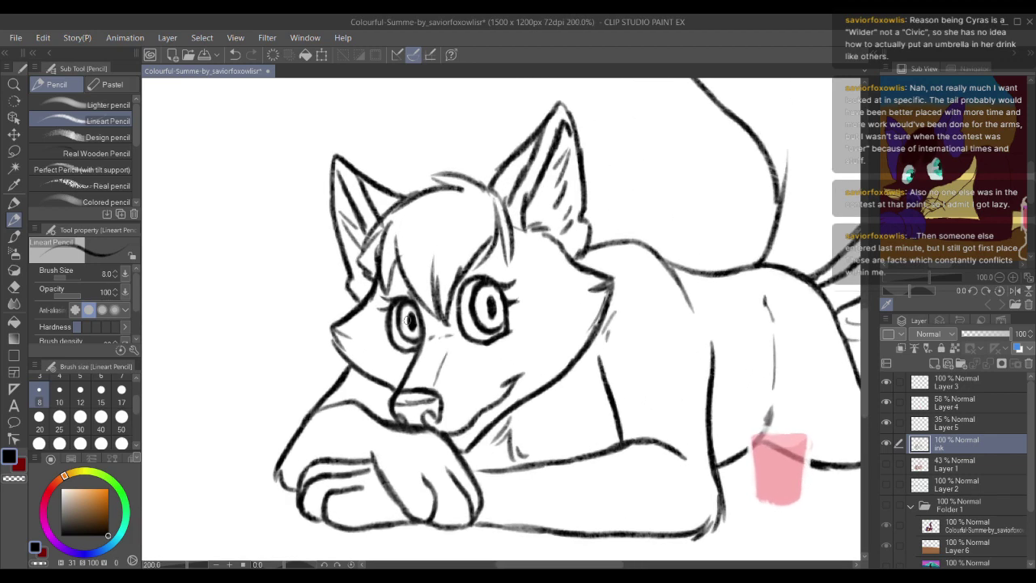
scroll(407, 320, "up", 2)
key("m")
mouse_move(384, 272)
left_mouse_down()
mouse_move(350, 295)
mouse_move(376, 369)
mouse_move(403, 365)
mouse_move(419, 342)
mouse_move(419, 310)
mouse_move(411, 283)
mouse_move(383, 273)
left_mouse_up()
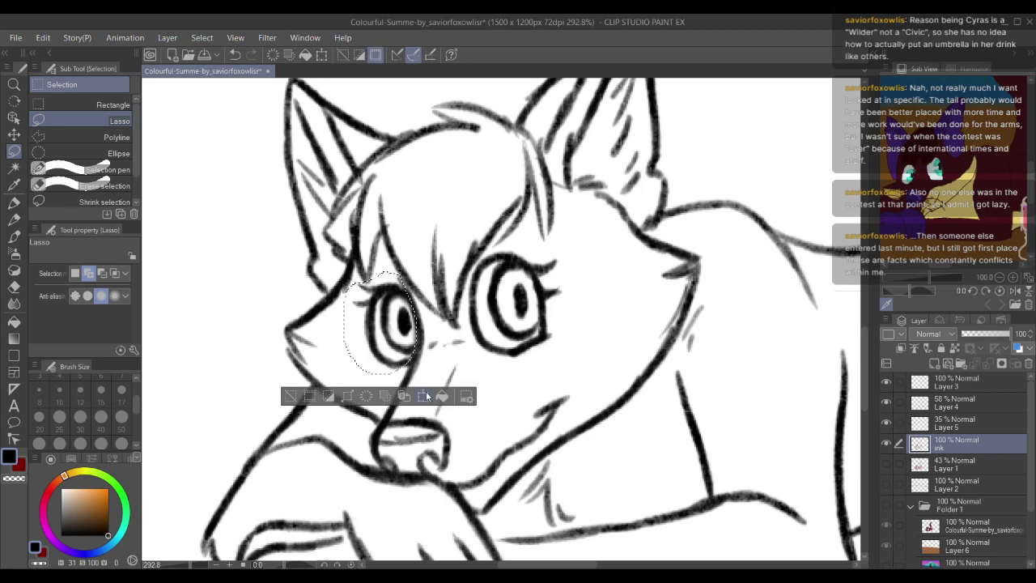
left_click(426, 395)
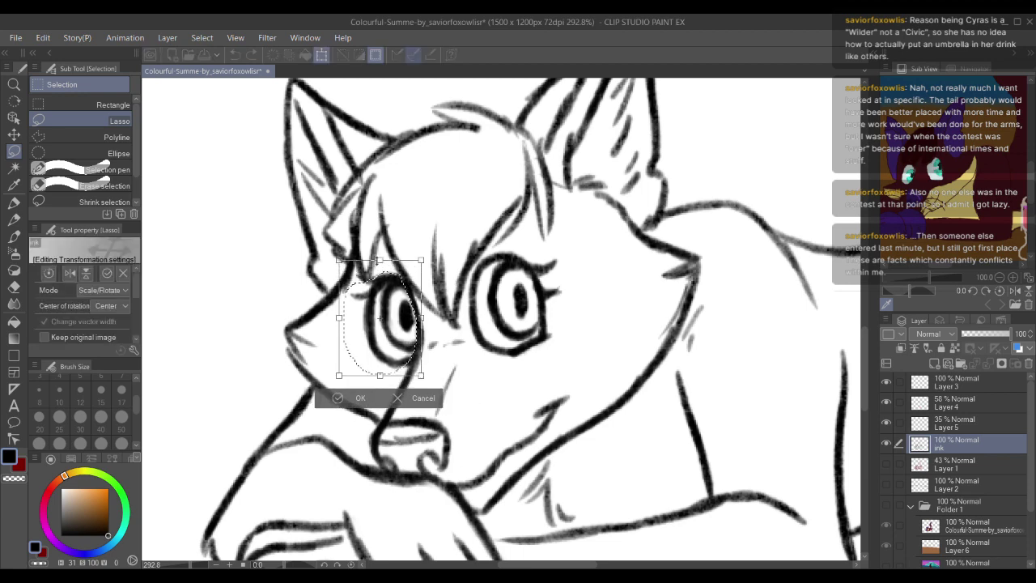
left_click_drag(395, 316, 393, 316)
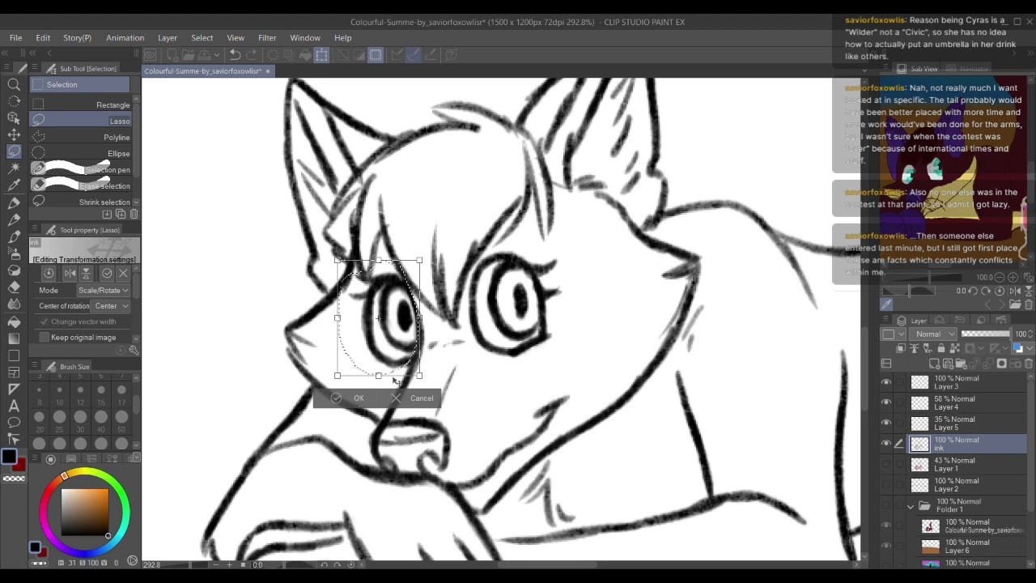
left_click(359, 397)
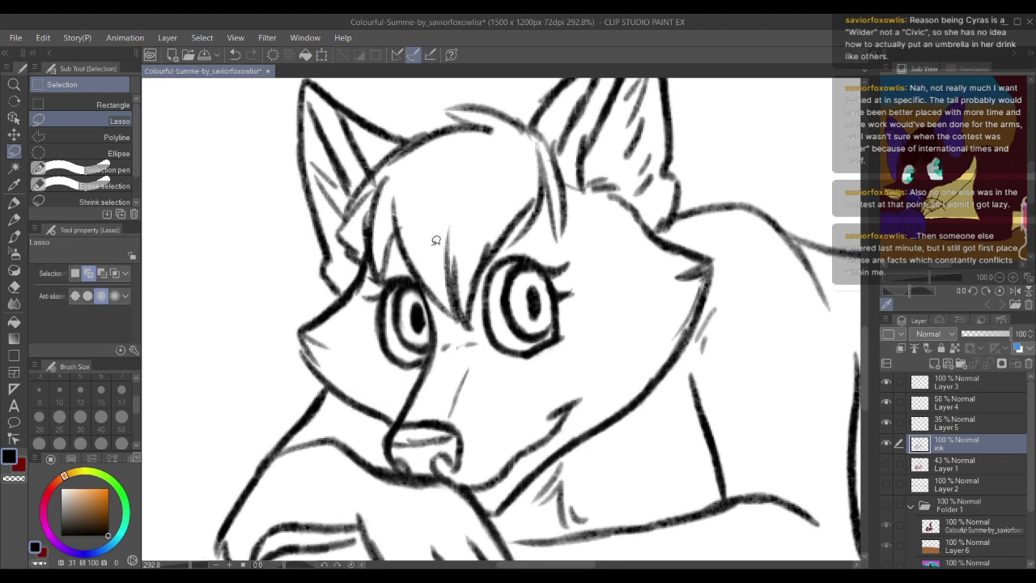
key("p")
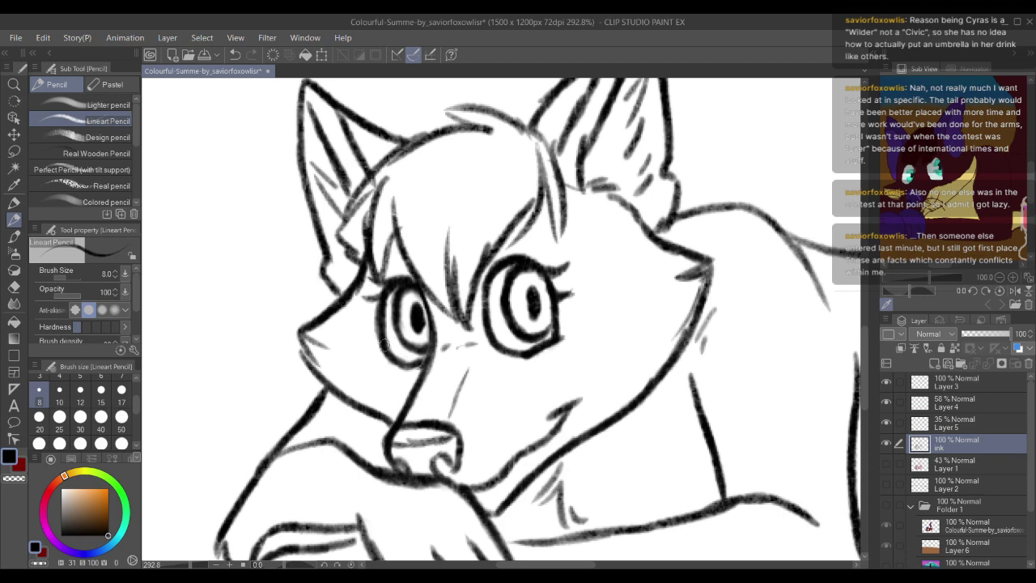
Step: Erase the far eye's iris and pupil, and ink curved brows above both eyes
mouse_move(422, 304)
left_mouse_down()
mouse_move(408, 320)
mouse_move(419, 328)
mouse_move(412, 303)
mouse_move(425, 323)
left_mouse_up()
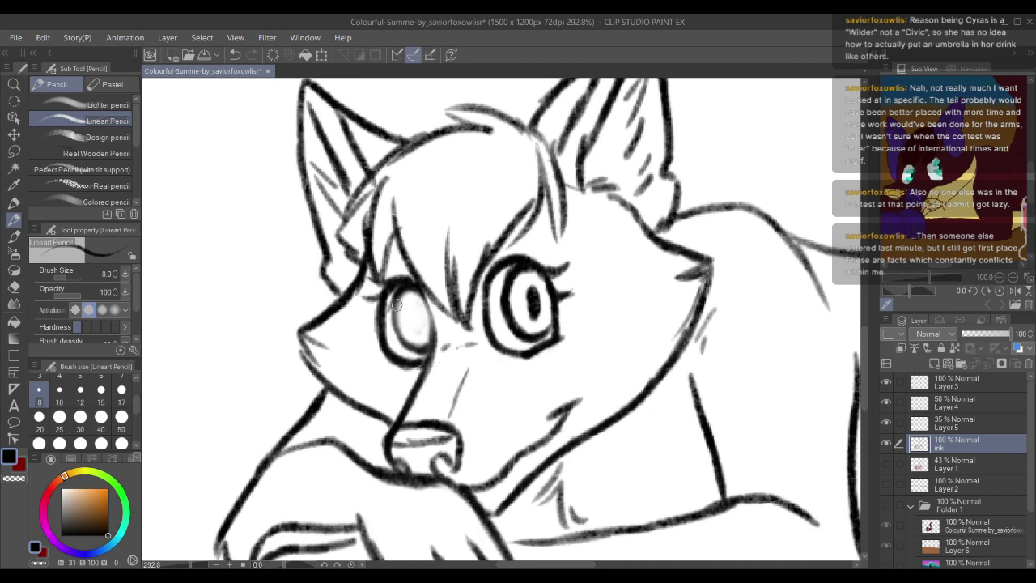
mouse_move(396, 305)
left_mouse_down()
mouse_move(418, 351)
mouse_move(433, 333)
mouse_move(425, 280)
left_mouse_up()
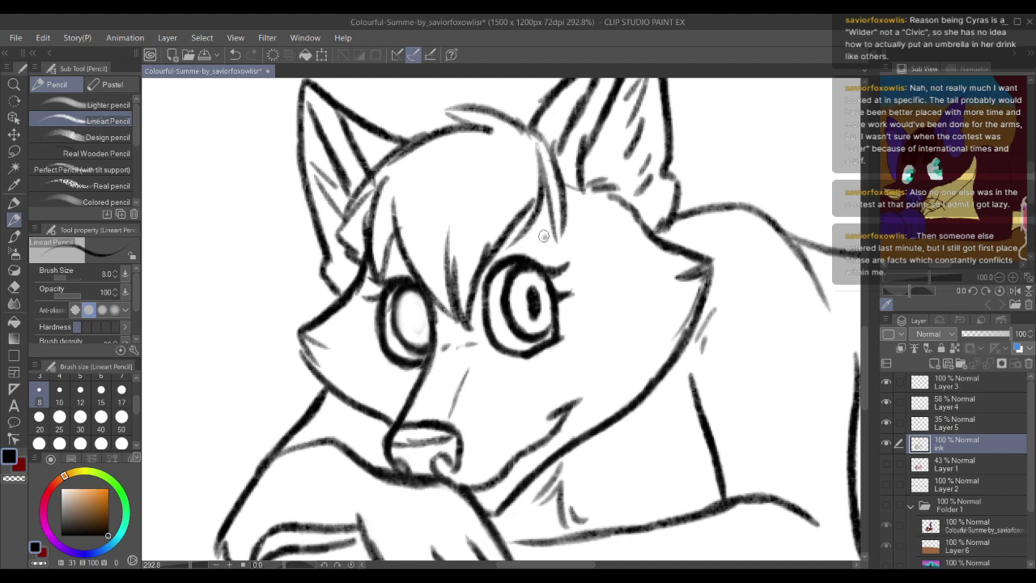
mouse_move(544, 235)
left_mouse_down()
mouse_move(513, 219)
mouse_move(471, 223)
left_mouse_up()
mouse_move(381, 261)
left_mouse_down()
mouse_move(385, 244)
mouse_move(420, 234)
mouse_move(424, 241)
mouse_move(392, 235)
mouse_move(419, 227)
mouse_move(426, 239)
left_mouse_up()
key("ctrl+z")
key("ctrl+z")
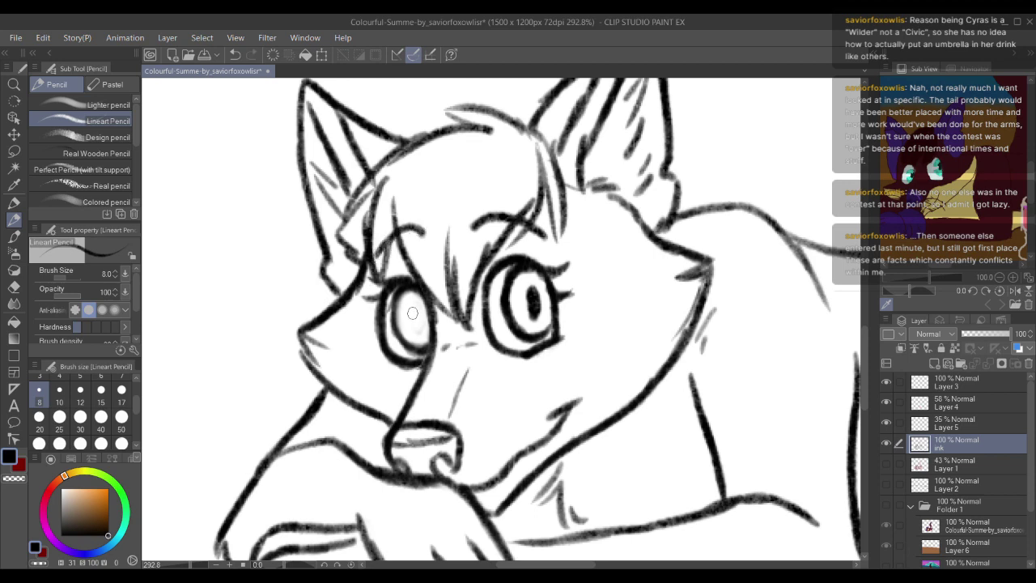
Step: Redraw the far eye's iris ring and dark pupil on the ink layer
mouse_move(412, 313)
left_mouse_down()
mouse_move(414, 324)
mouse_move(412, 304)
mouse_move(415, 327)
mouse_move(378, 223)
left_mouse_up()
key("ctrl+z")
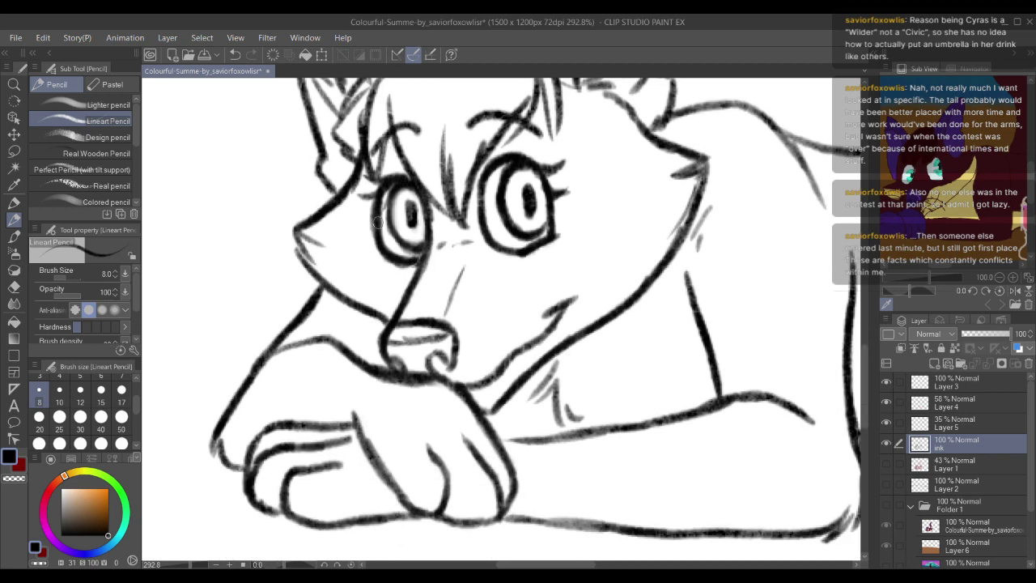
scroll(377, 221, "down", 6)
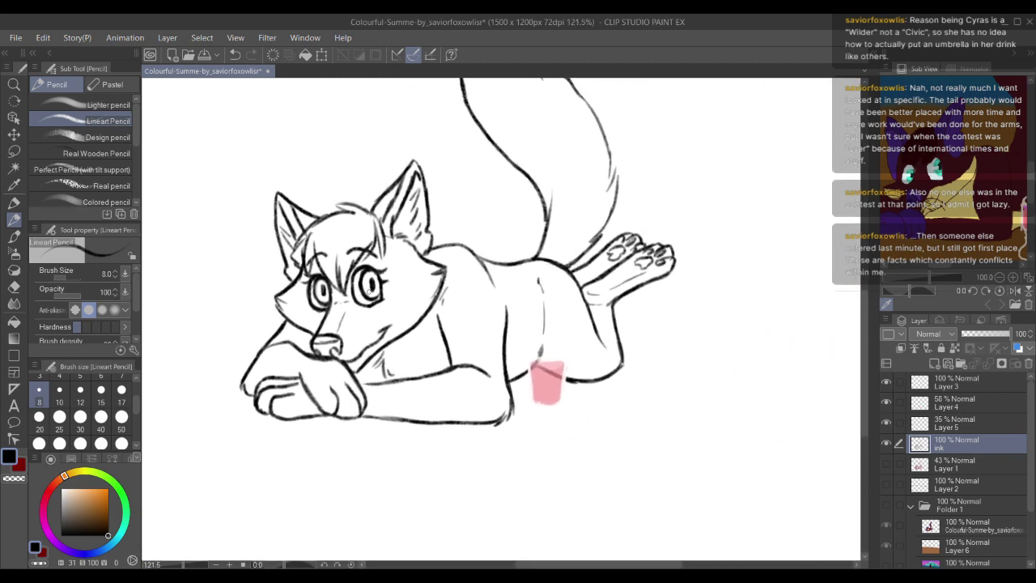
scroll(377, 221, "down", 3)
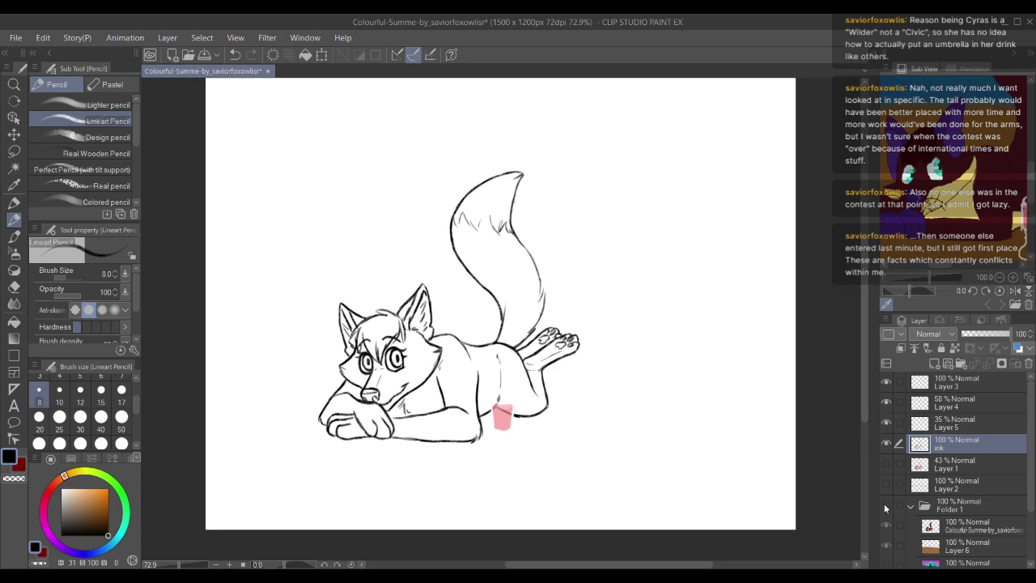
Step: Show the coloured artwork in Folder 1 behind the ink and switch to the Fill-in mono pen marker
left_click(886, 507)
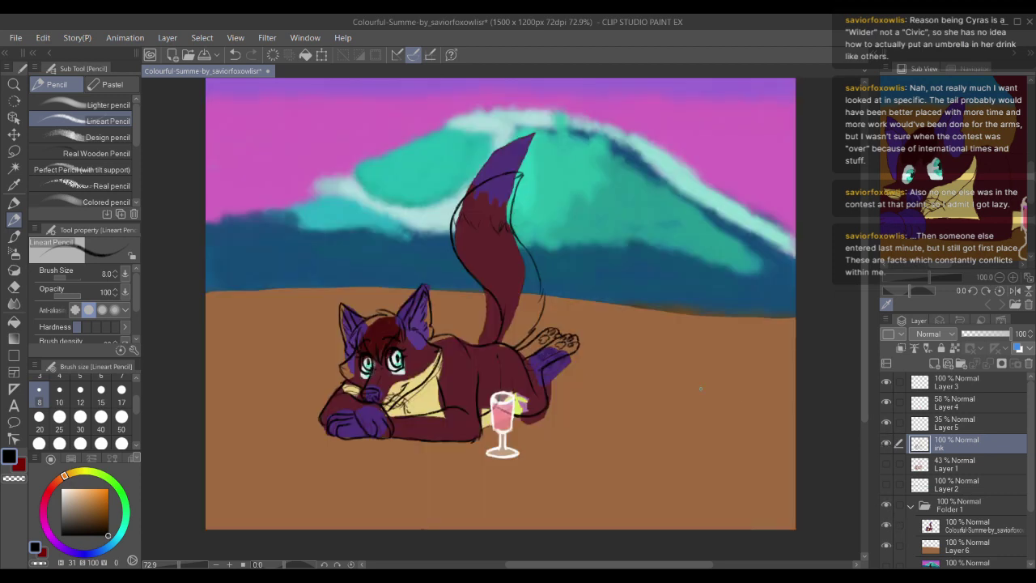
scroll(500, 303, "up", 1)
scroll(539, 289, "up", 2)
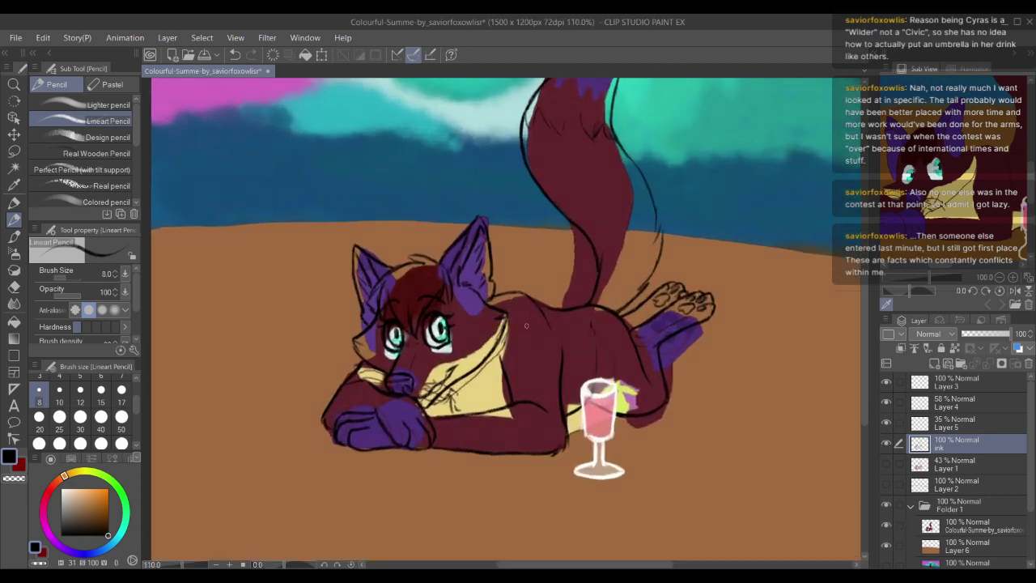
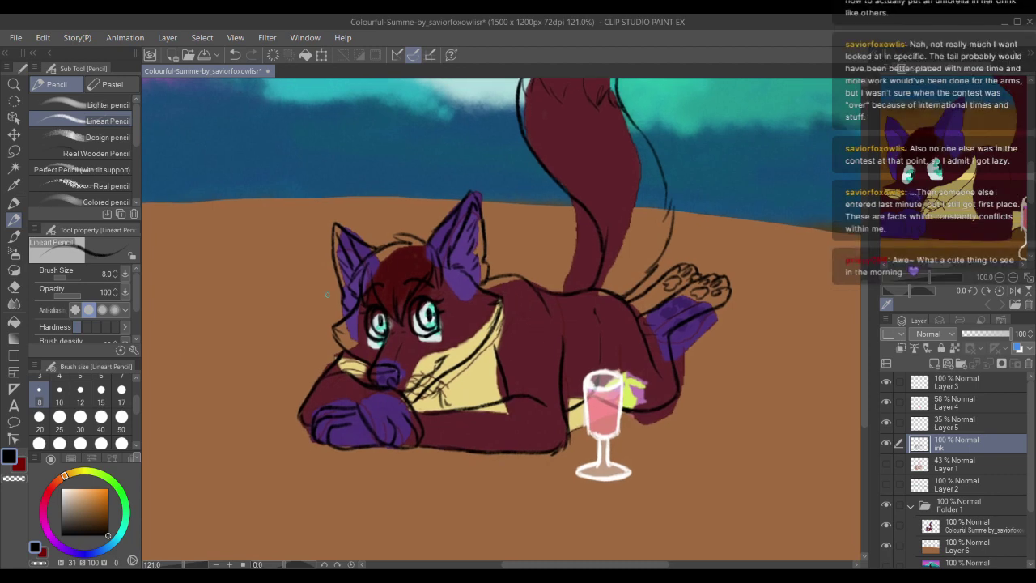
key("p")
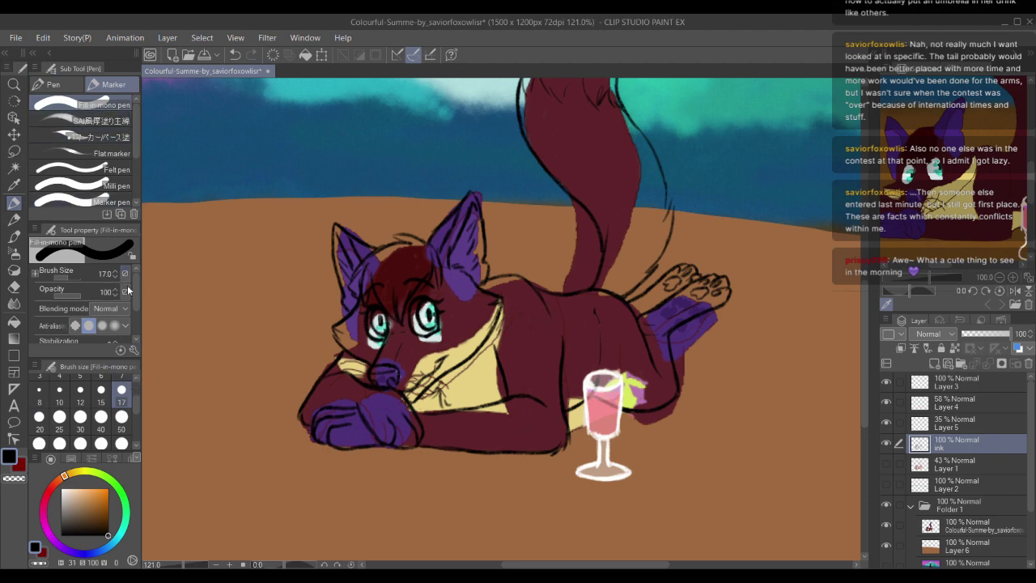
left_click_drag(353, 261, 365, 259)
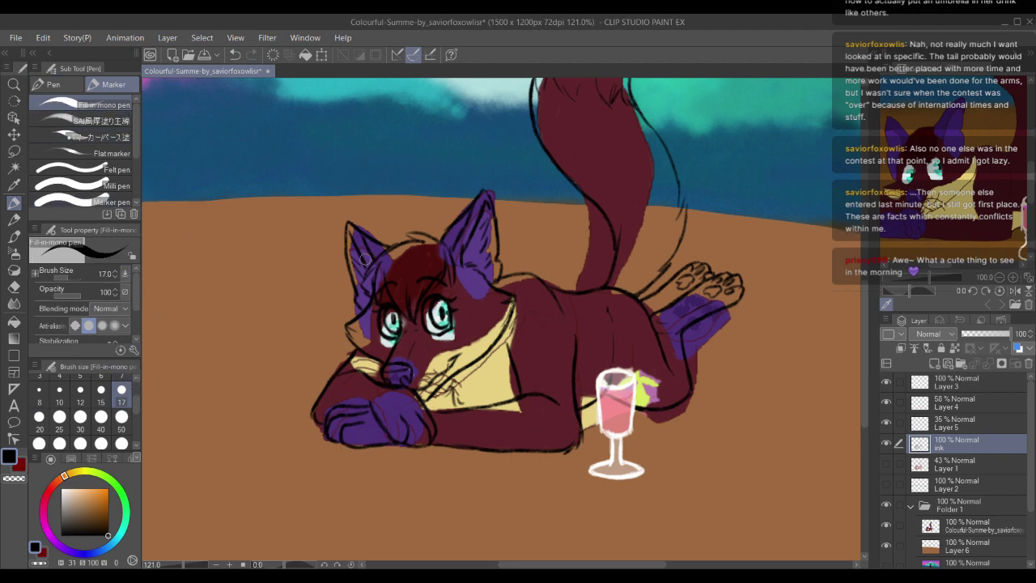
left_click(537, 318, "alt")
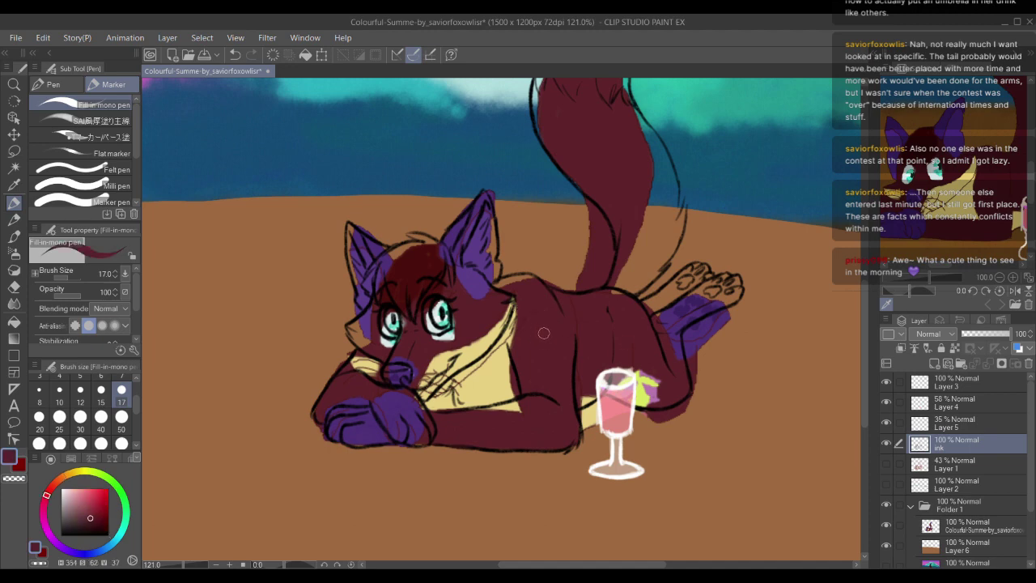
left_click(479, 284, "alt")
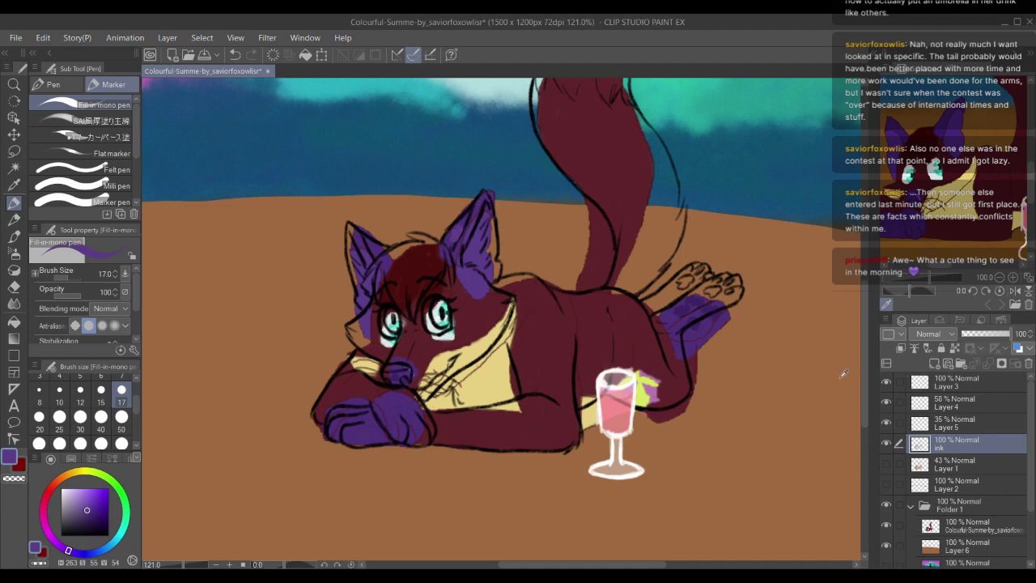
key("ctrl+z")
left_click_drag(666, 366, 707, 354)
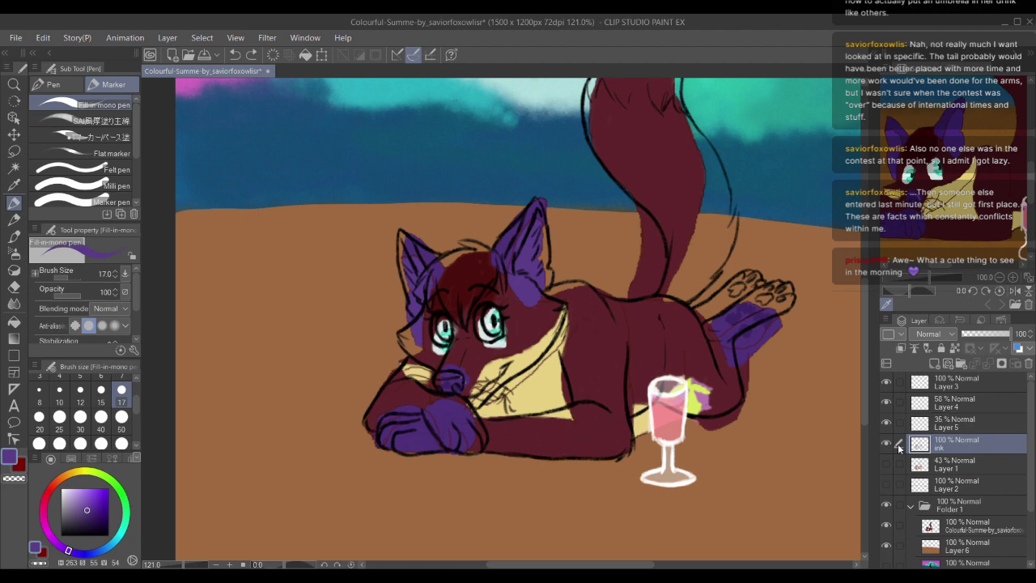
left_click(887, 444)
left_click(887, 444)
left_click(885, 505)
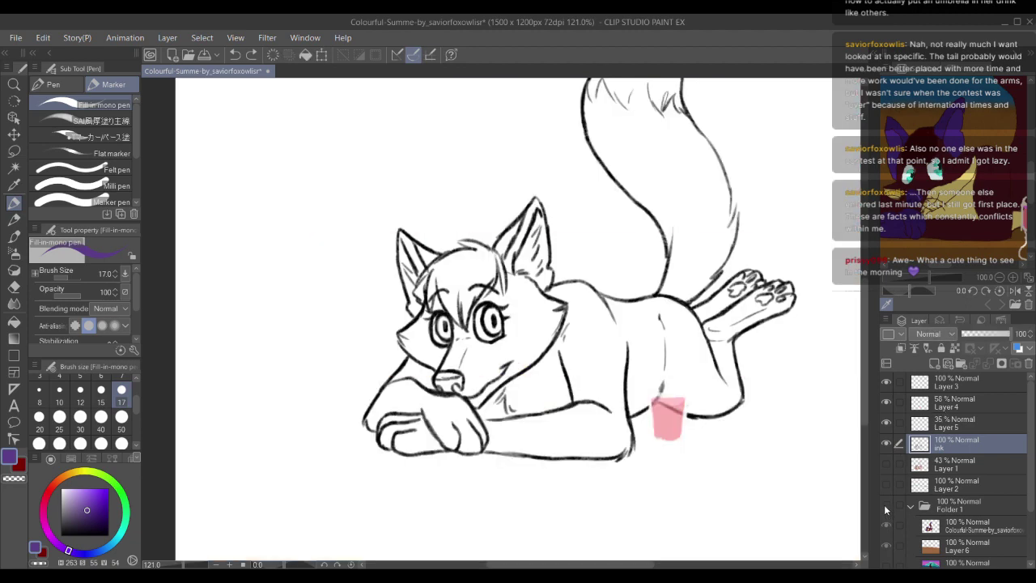
left_click(885, 505)
Step: Add a new layer between ink and Layer 1, and paint sampled swatches of body maroon and two ear purples
left_click(942, 466)
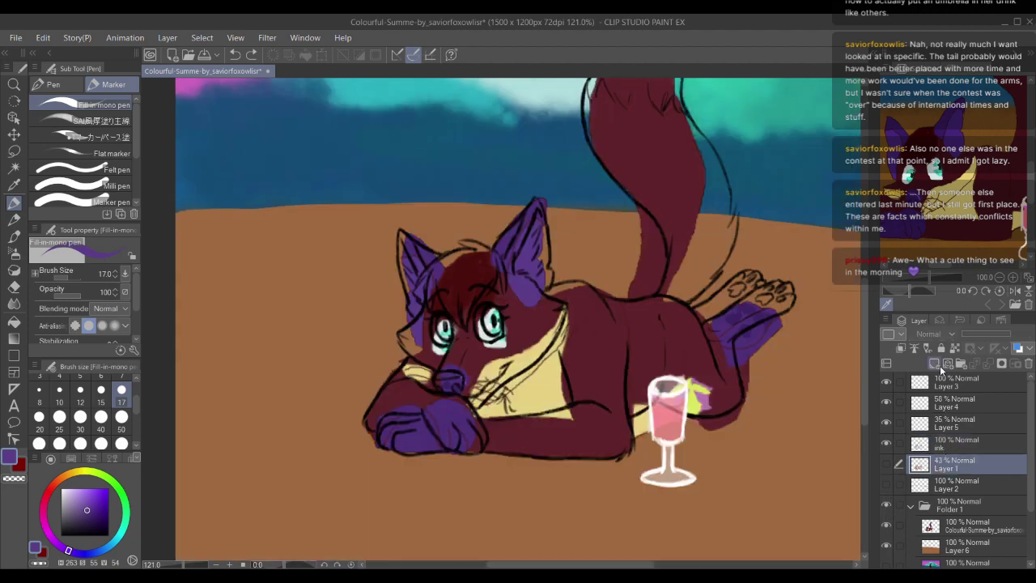
left_click(937, 365)
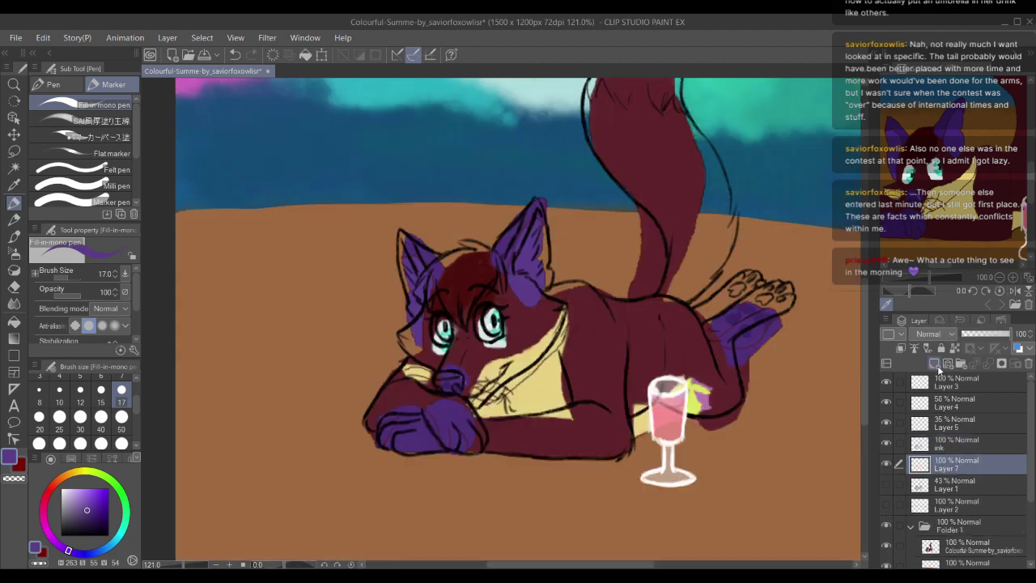
left_click(596, 324, "alt")
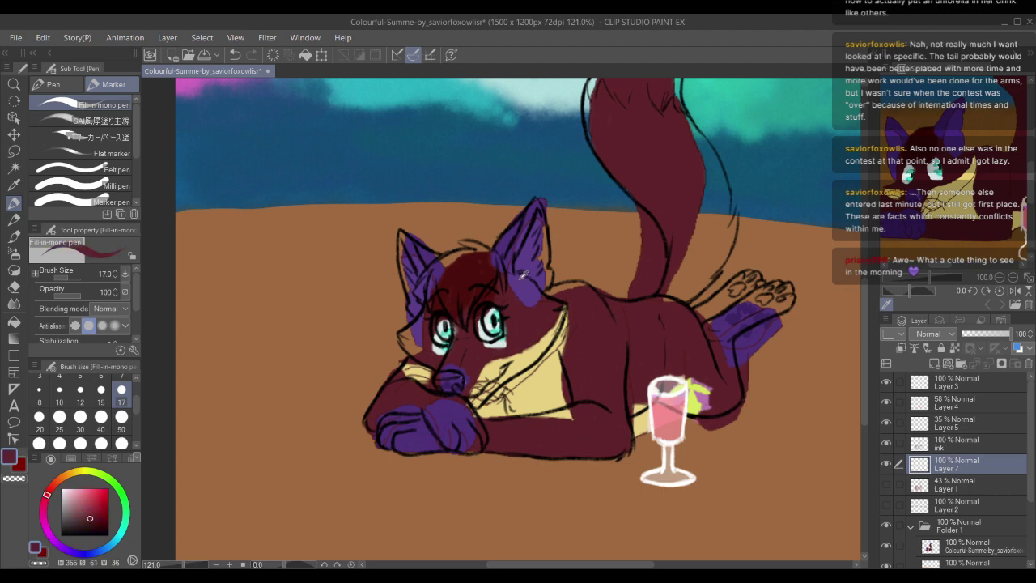
left_click(503, 241, "alt")
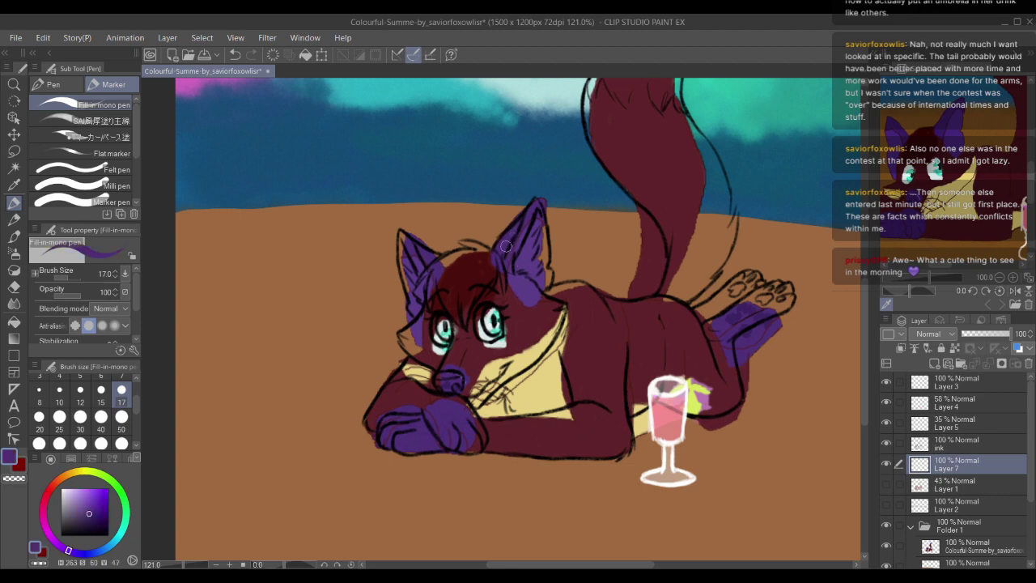
left_click(528, 251, "alt")
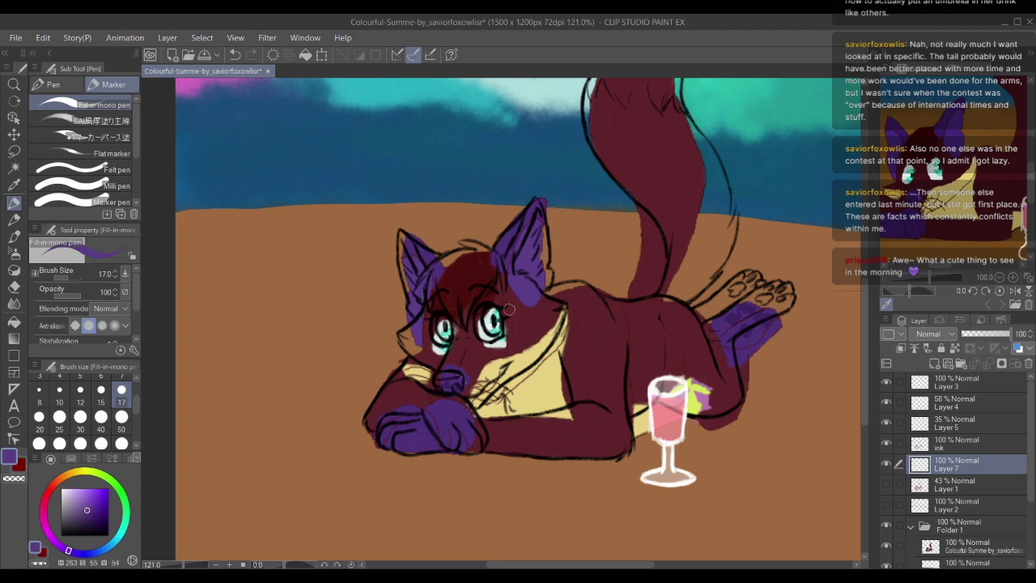
left_click_drag(473, 314, 494, 288)
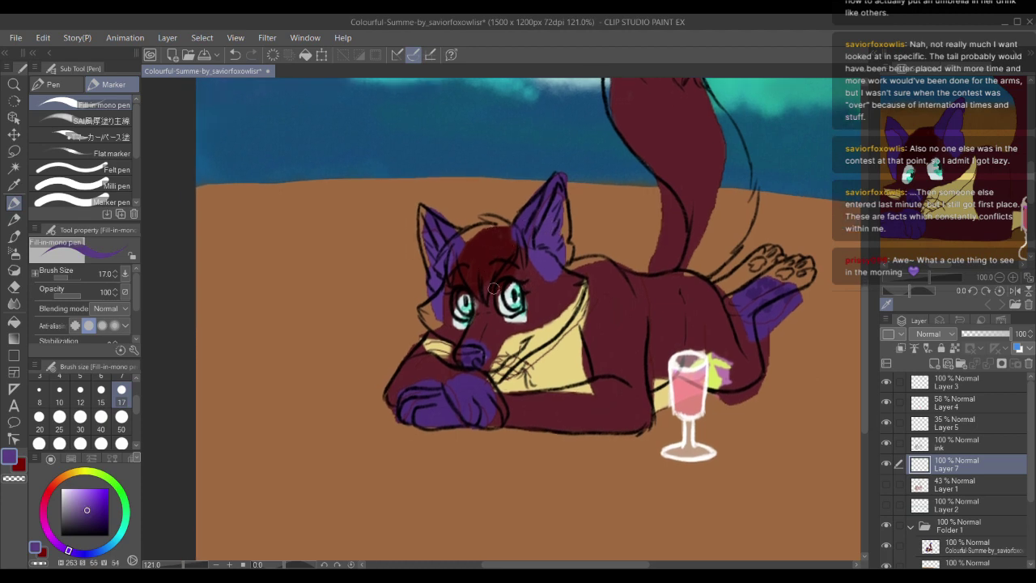
Step: Sample the chest yellow and the eye turquoise, and paint a swatch of each on the chest and near iris
left_click(475, 380, "alt")
left_click(558, 354, "alt")
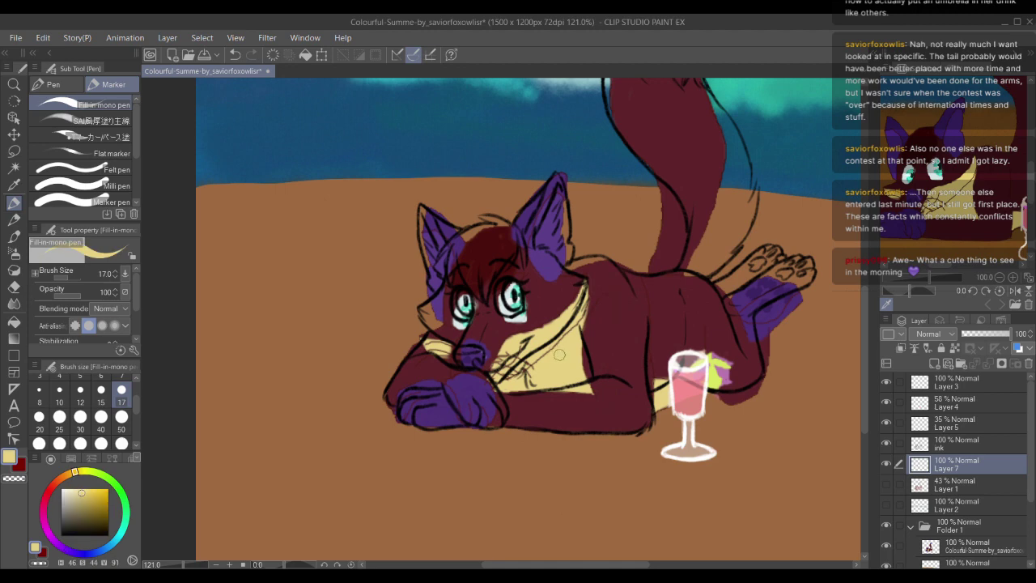
left_click_drag(475, 274, 487, 297)
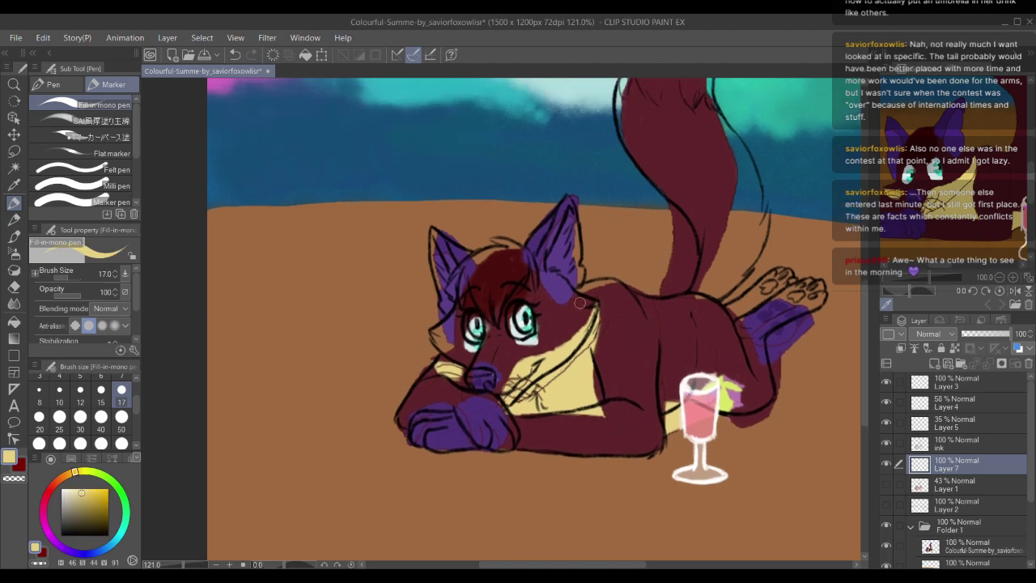
scroll(580, 303, "up", 8)
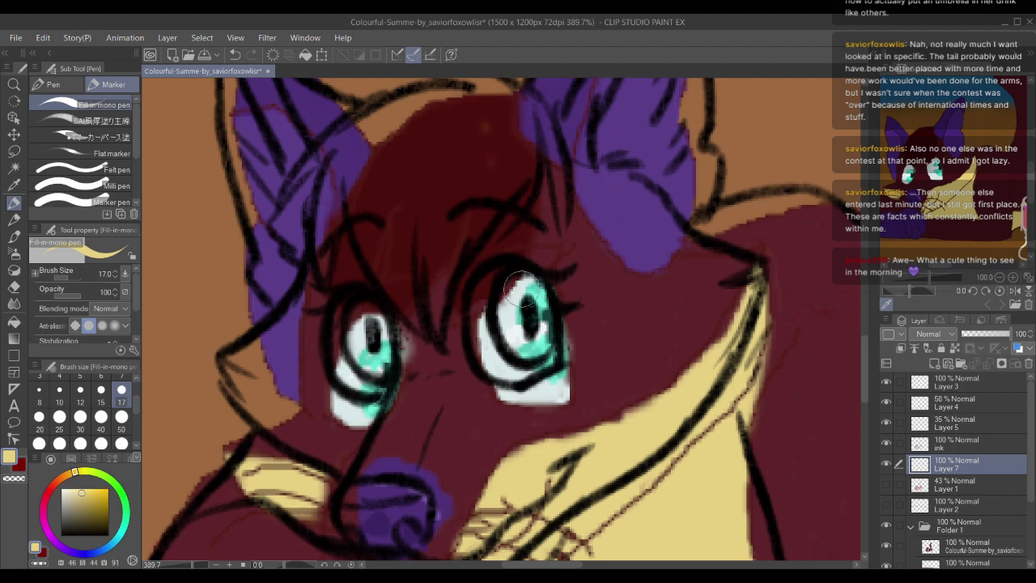
left_click(547, 293, "alt")
mouse_move(541, 316)
left_mouse_down()
mouse_move(523, 297)
mouse_move(516, 317)
left_mouse_up()
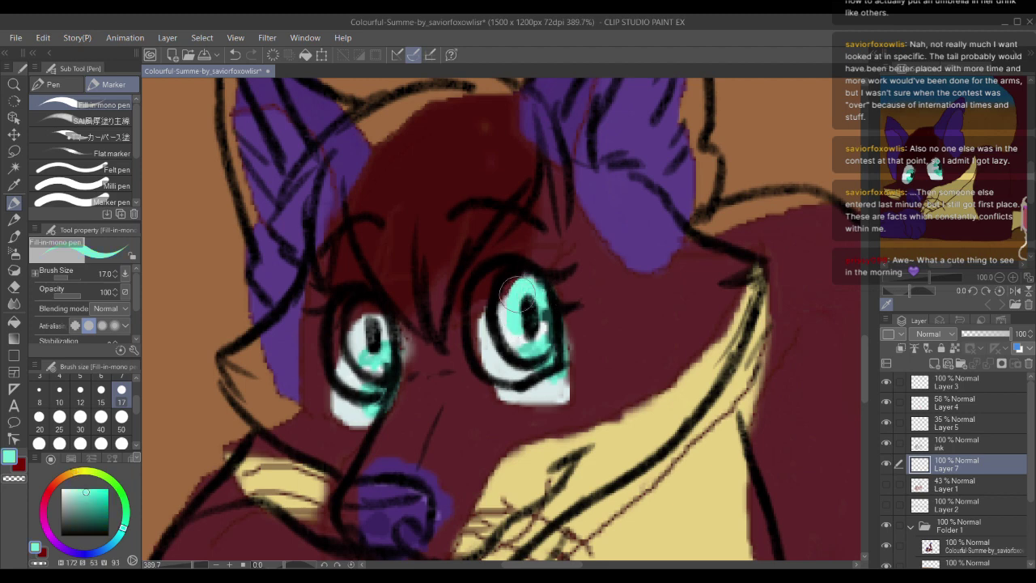
Step: Paint a sampled dark red swatch on the hair and hide the coloured artwork in Folder 1
scroll(494, 315, "down", 2)
scroll(495, 315, "down", 4)
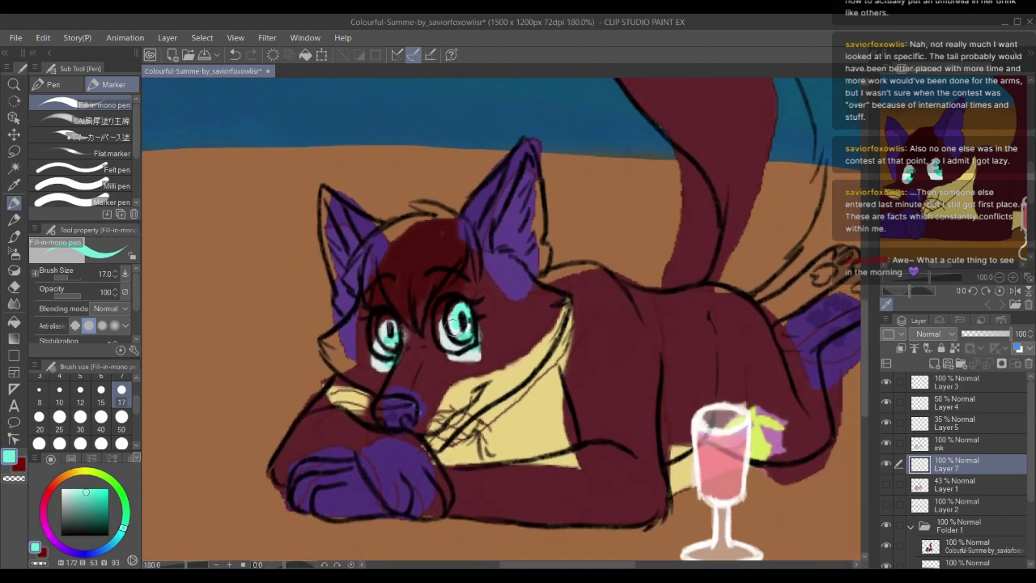
scroll(451, 258, "up", 3)
left_click(451, 258, "alt")
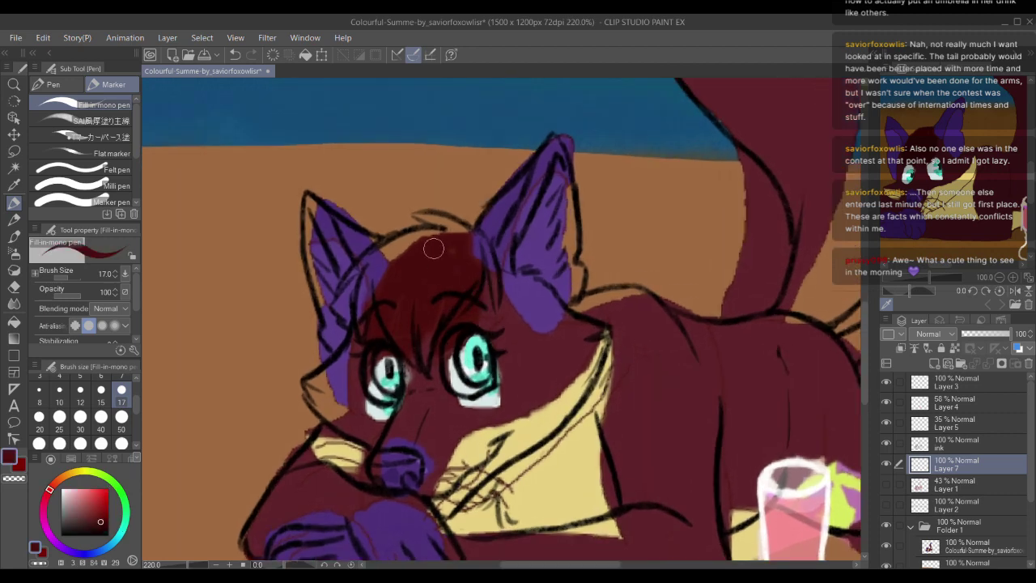
left_click(883, 525)
left_click_drag(650, 423, 643, 326)
left_click_drag(490, 215, 516, 221)
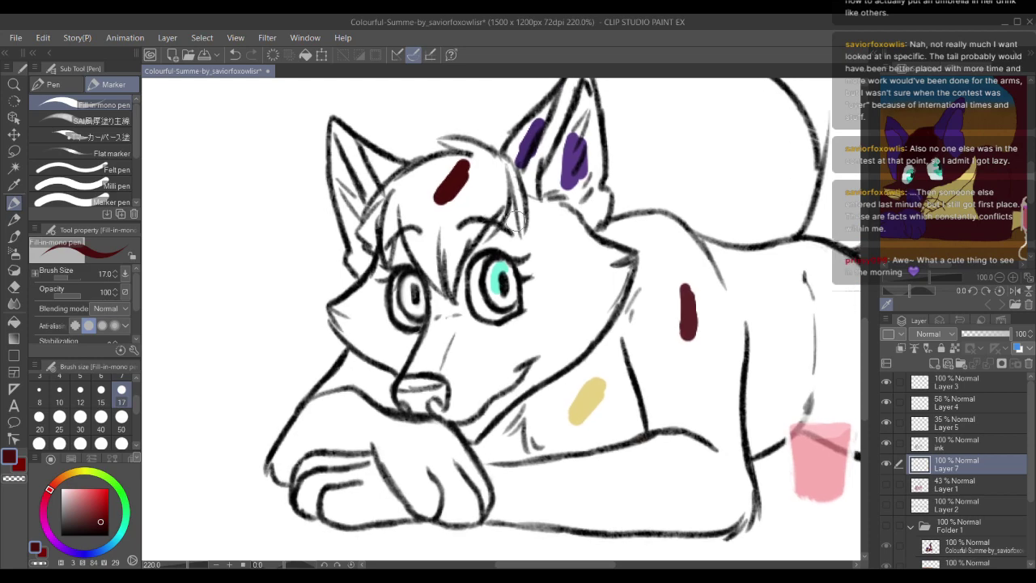
Step: Pick the body maroon from its swatch and paint a thick stroke along the neck line from cheek tuft to forearm
scroll(515, 217, "up", 2)
scroll(471, 286, "down", 3)
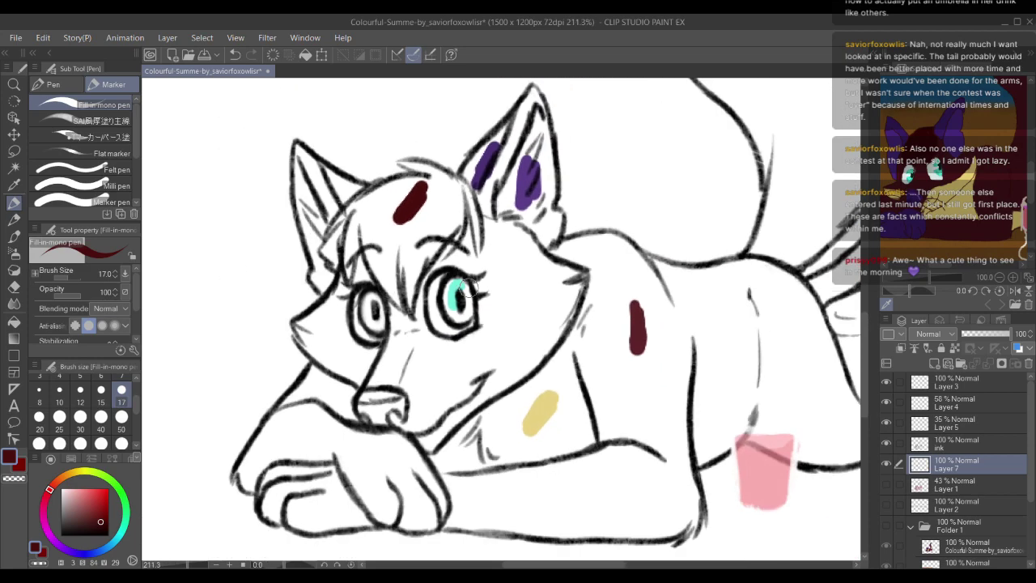
scroll(468, 285, "down", 3)
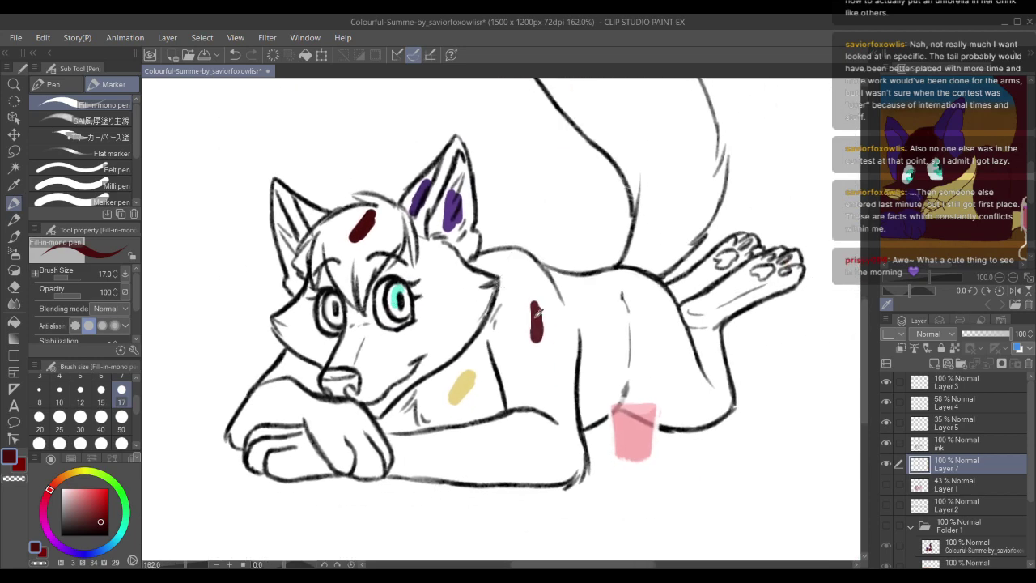
left_click(536, 316, "alt")
left_click_drag(528, 340, 530, 292)
mouse_move(501, 249)
left_mouse_down()
mouse_move(497, 292)
mouse_move(485, 267)
mouse_move(515, 357)
left_mouse_up()
scroll(528, 371, "down", 3)
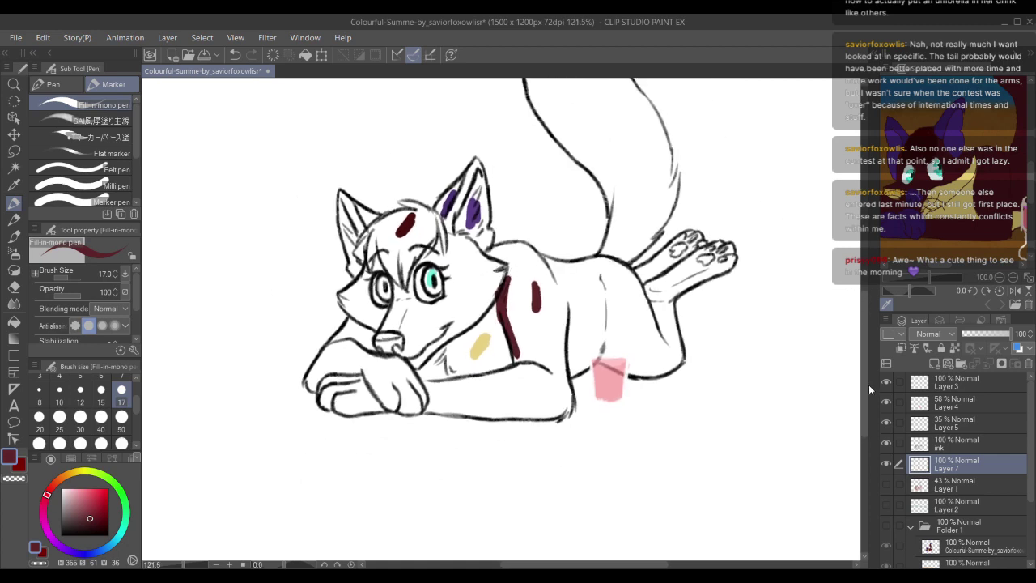
Step: Toggle the visibility of Layers 3, 4 and 5 to identify the glass parts, and create a new folder above Layer 3
left_click(885, 402)
left_click(885, 420)
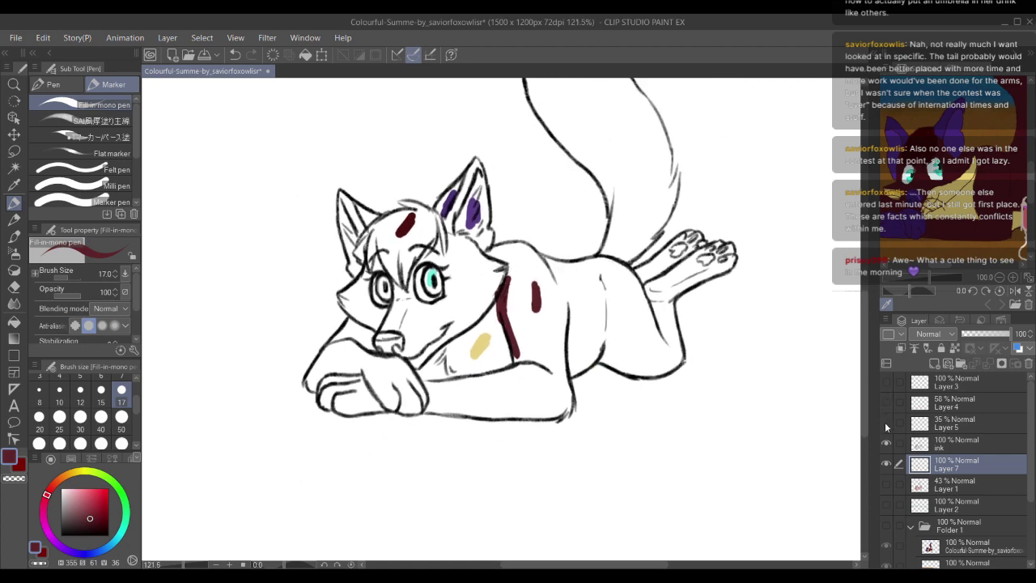
left_click(962, 385)
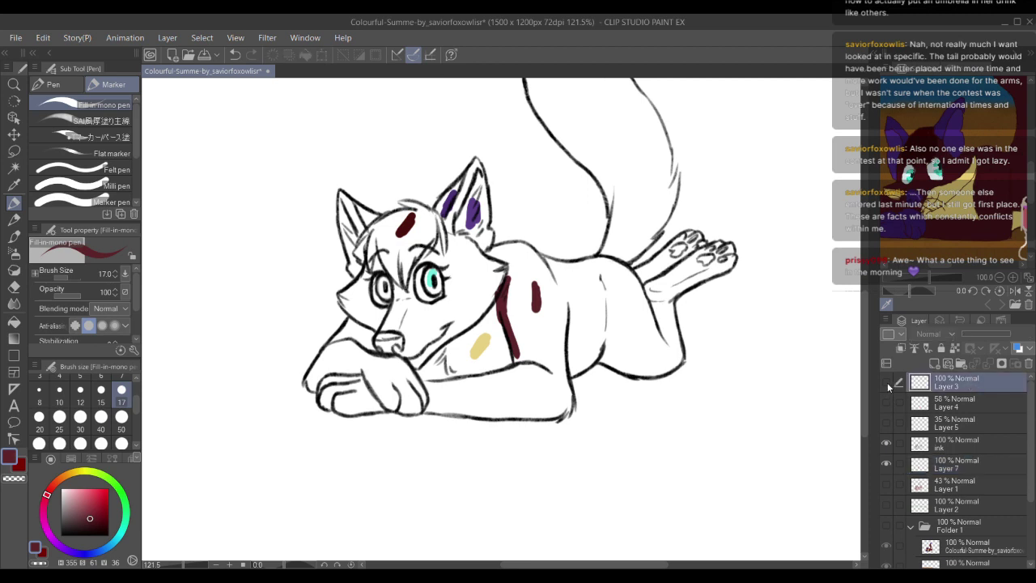
left_click_drag(887, 382, 887, 422)
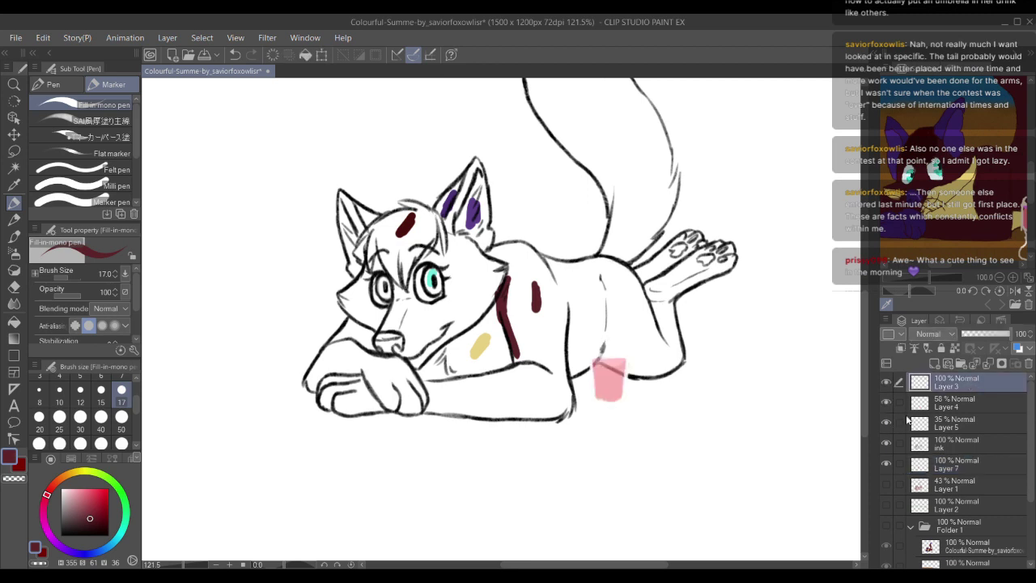
left_click(959, 364)
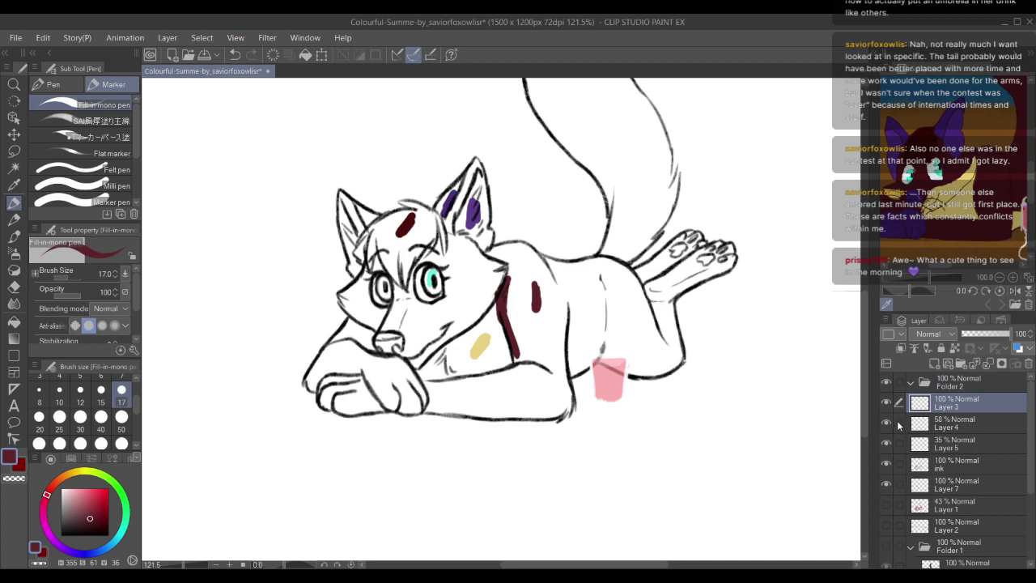
Step: Move Layers 3, 4 and 5 into Folder 2, then collapse and hide the folder
left_click_drag(898, 425, 914, 441)
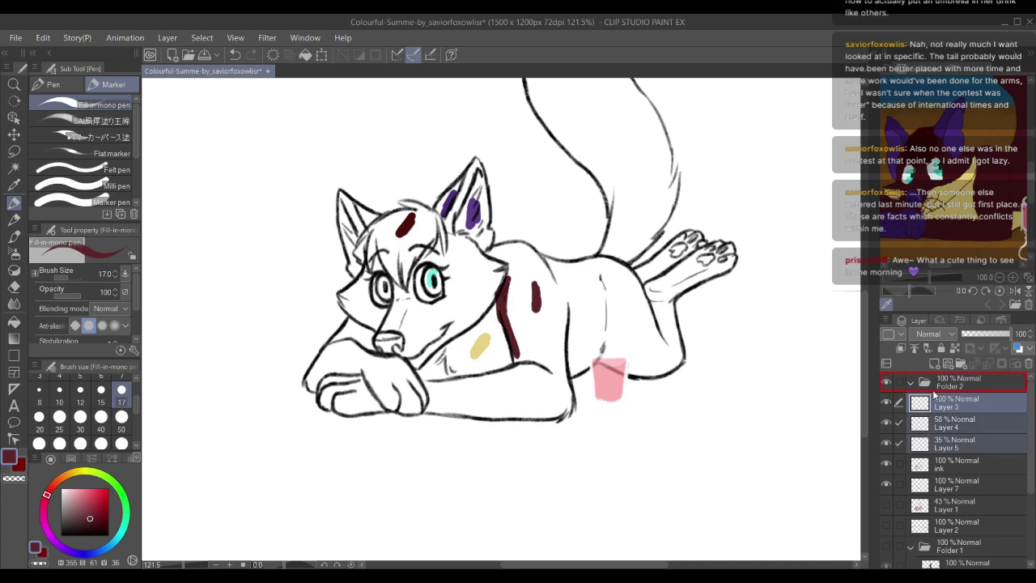
left_click_drag(934, 394, 933, 393)
left_click(886, 382)
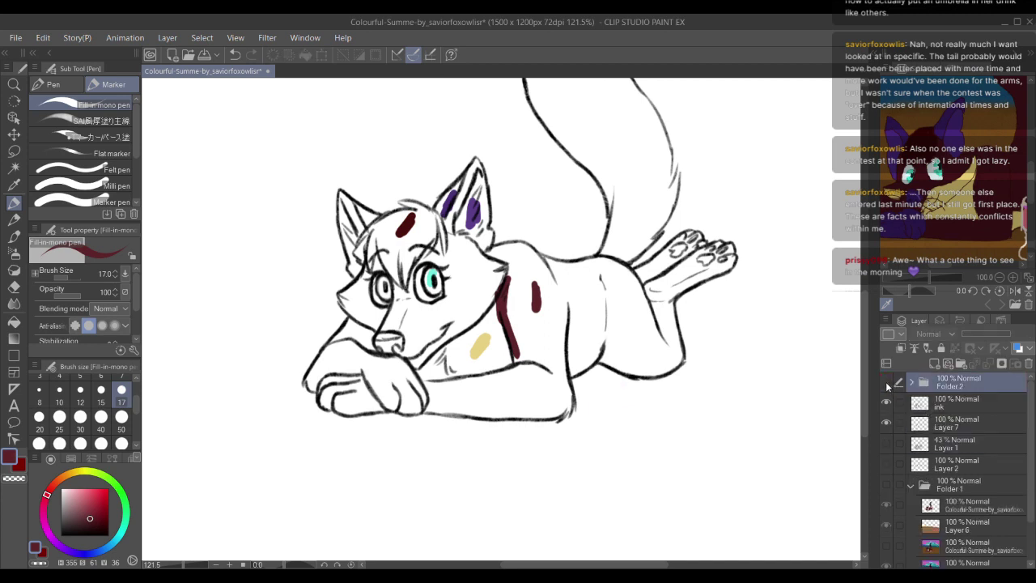
left_click(887, 383)
left_click(887, 383)
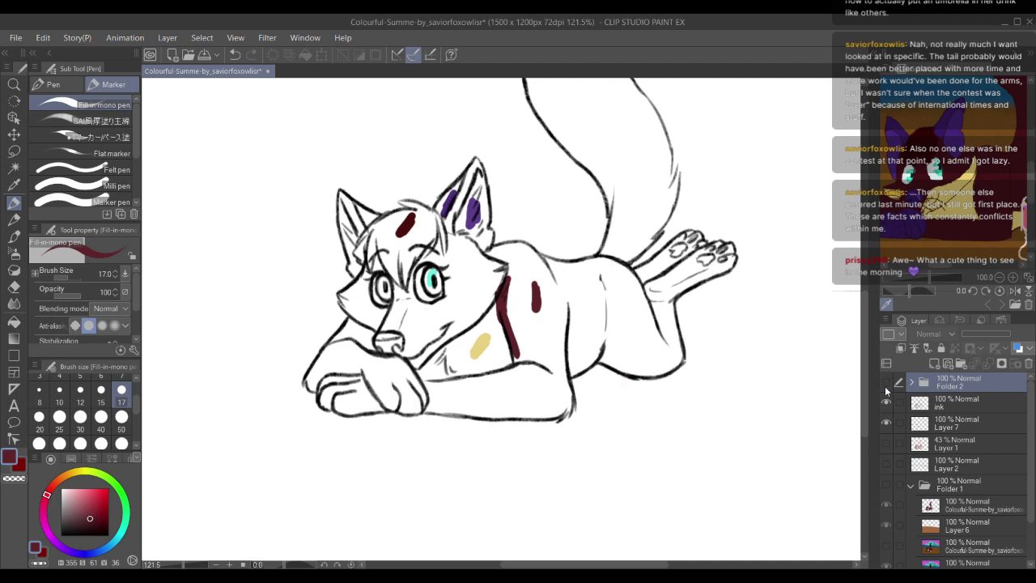
Step: On Layer 7, set the brush size to 12 and paint maroon across the gaps in the tail's outer outline
left_click(954, 402)
left_click(954, 423)
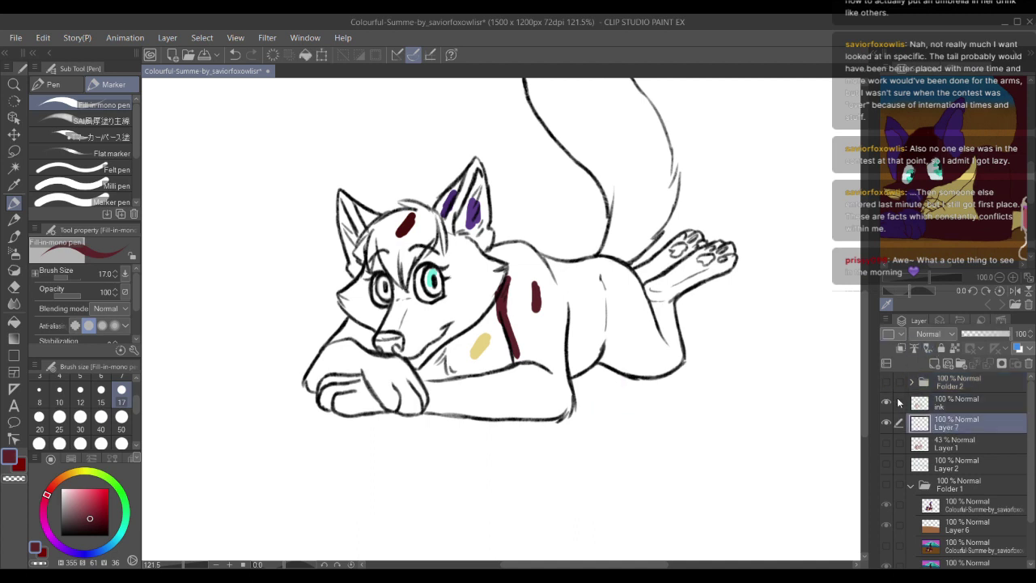
left_click(949, 407)
scroll(555, 356, "up", 3)
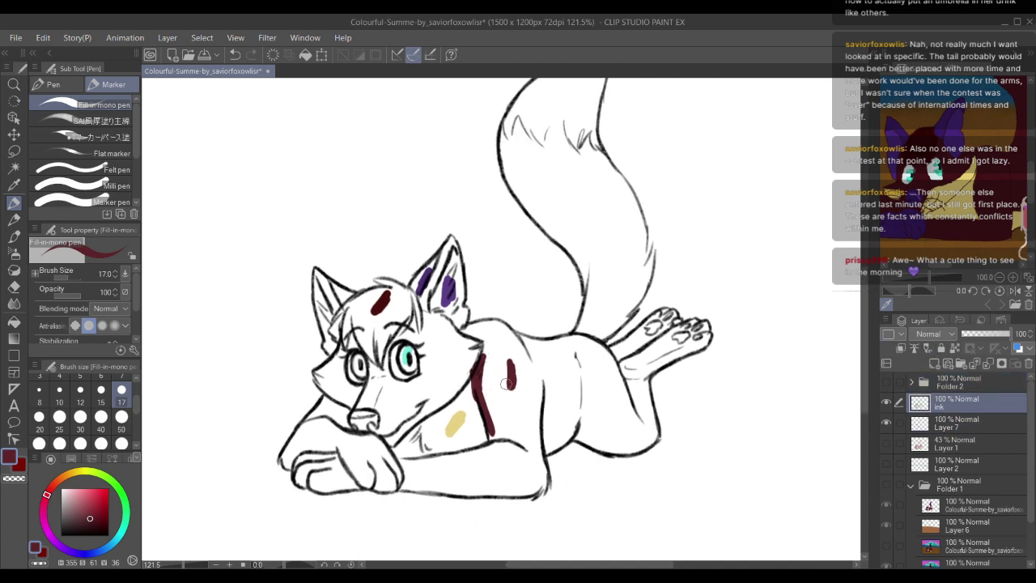
scroll(613, 320, "up", 2)
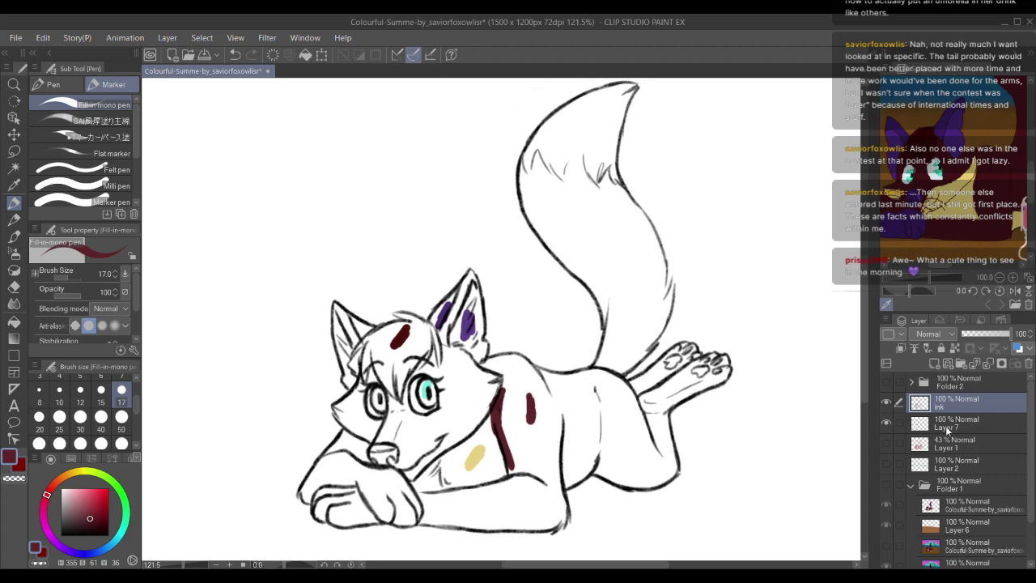
left_click(945, 426)
scroll(811, 345, "up", 5)
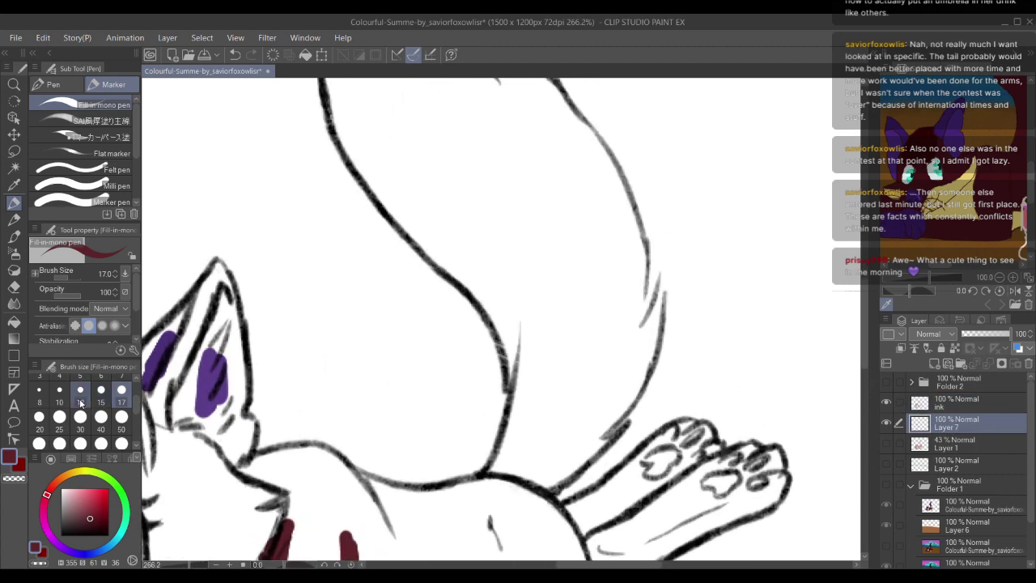
left_click(80, 398)
scroll(615, 300, "up", 2)
left_click_drag(644, 243, 650, 291)
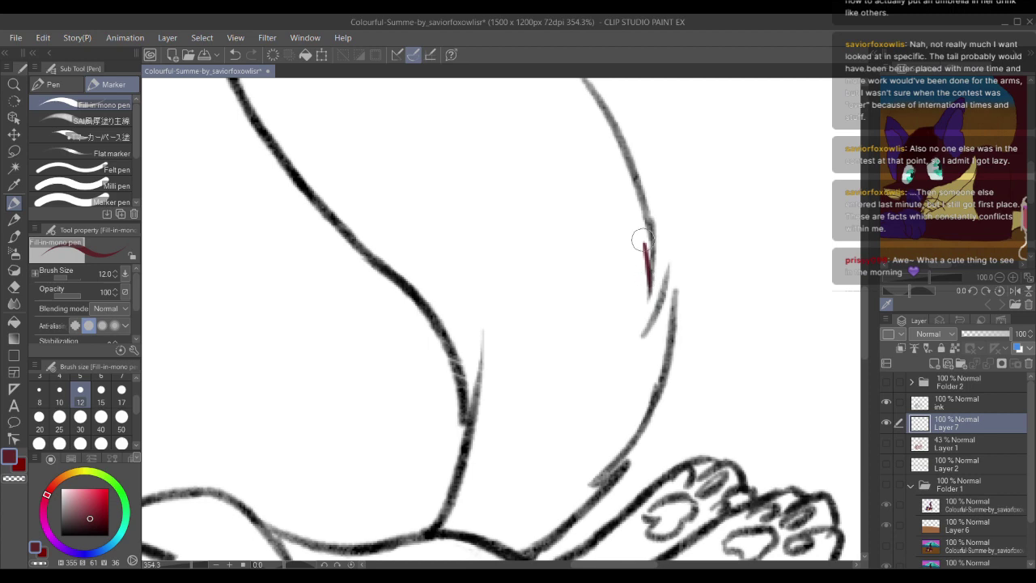
mouse_move(641, 240)
left_mouse_down()
mouse_move(644, 341)
mouse_move(668, 268)
mouse_move(664, 295)
left_mouse_up()
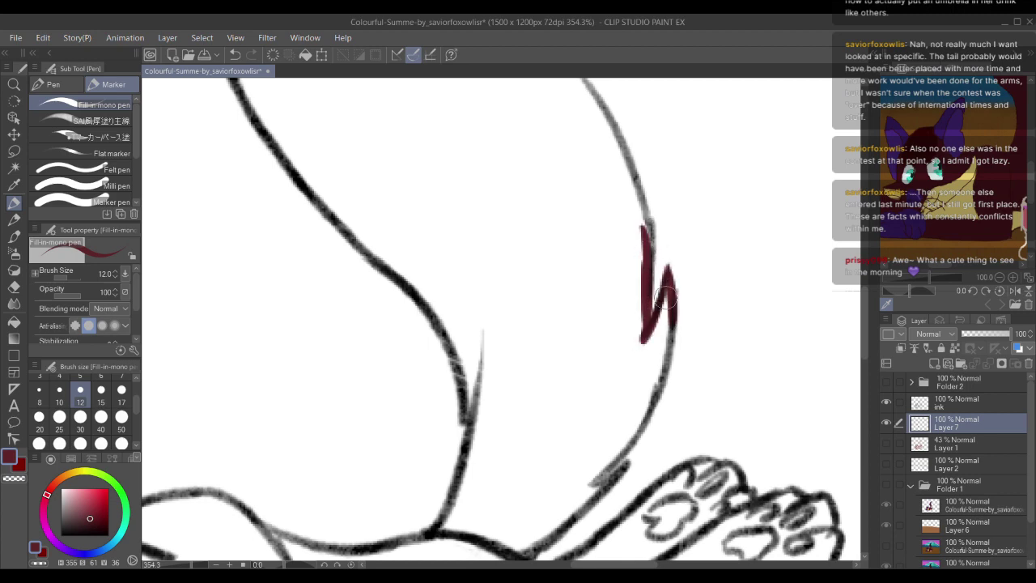
Step: Select the whole canvas and subtract the background around the fox using Auto select that refers to other layers
scroll(532, 343, "down", 7)
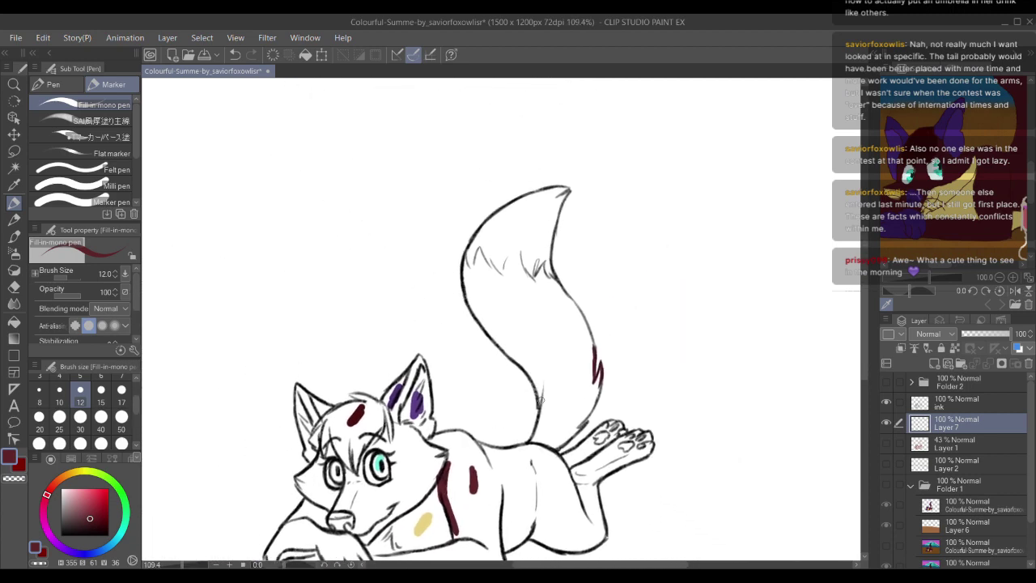
scroll(539, 399, "down", 2)
key("ctrl+a")
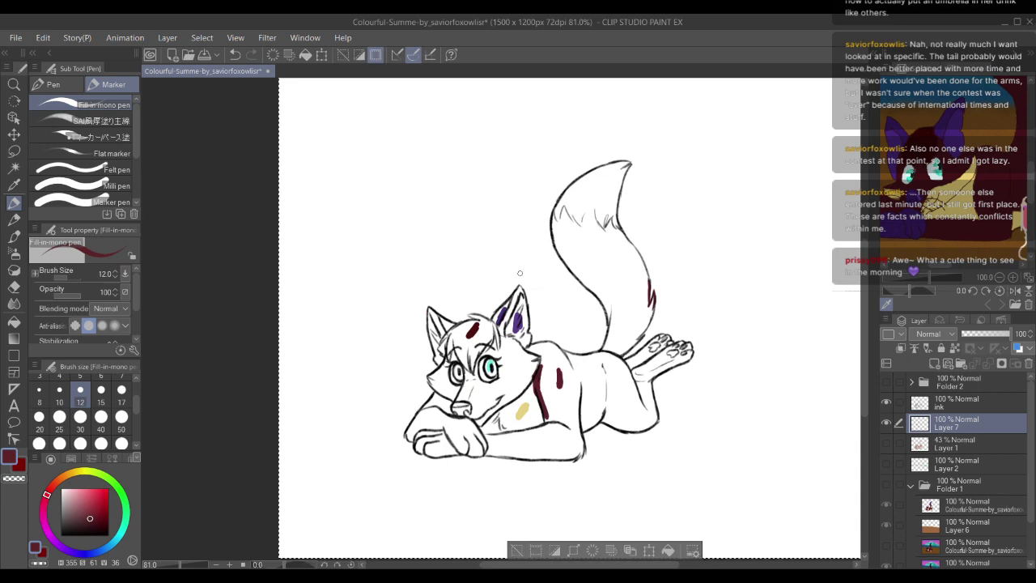
key("w")
left_click(111, 139)
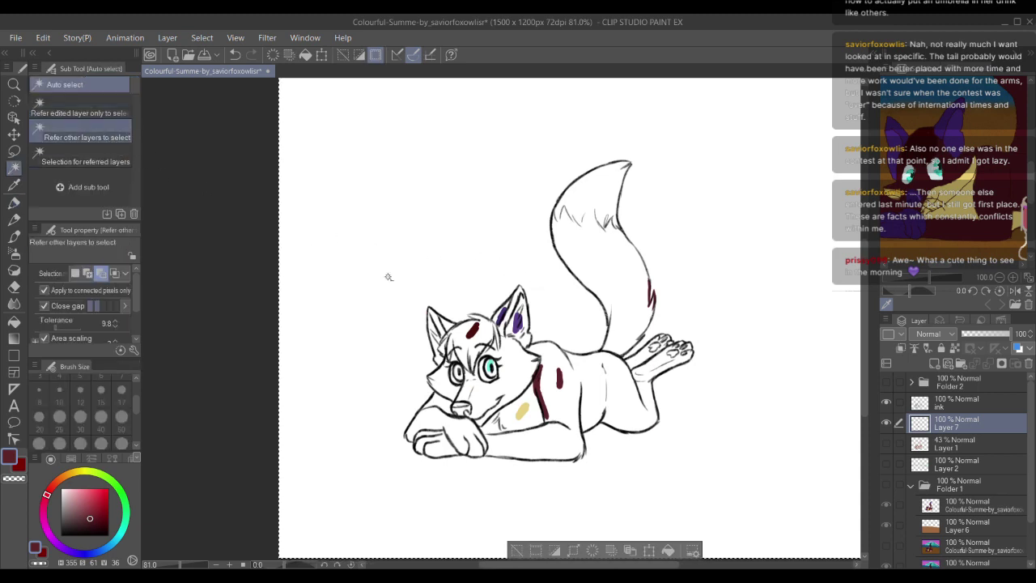
left_click(446, 252)
left_click_drag(446, 250, 395, 174)
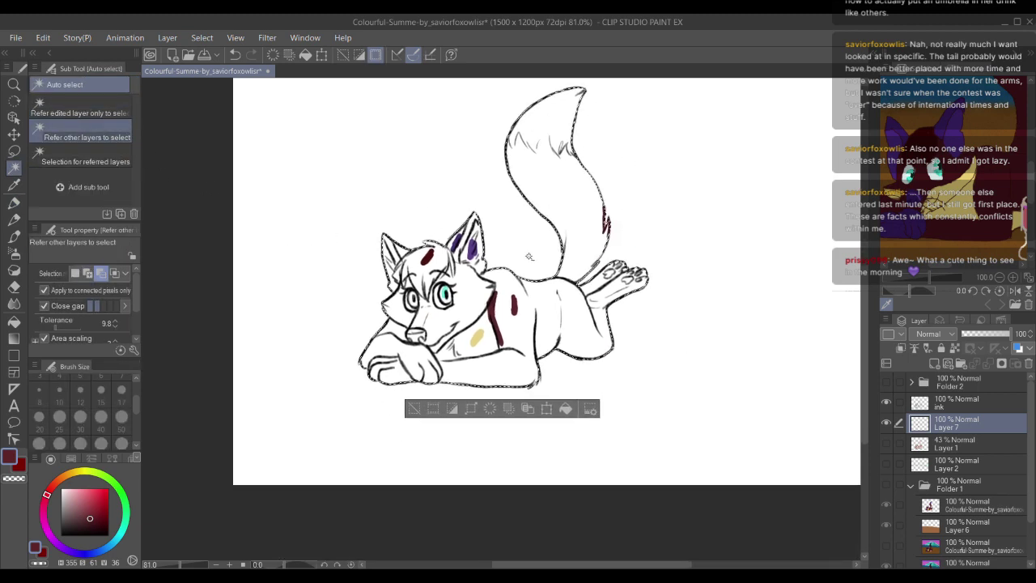
Step: Fill the selected fox silhouette with maroon on Layer 7, then clear the selection
scroll(479, 292, "up", 3)
left_click_drag(442, 330, 435, 301)
scroll(436, 301, "down", 3)
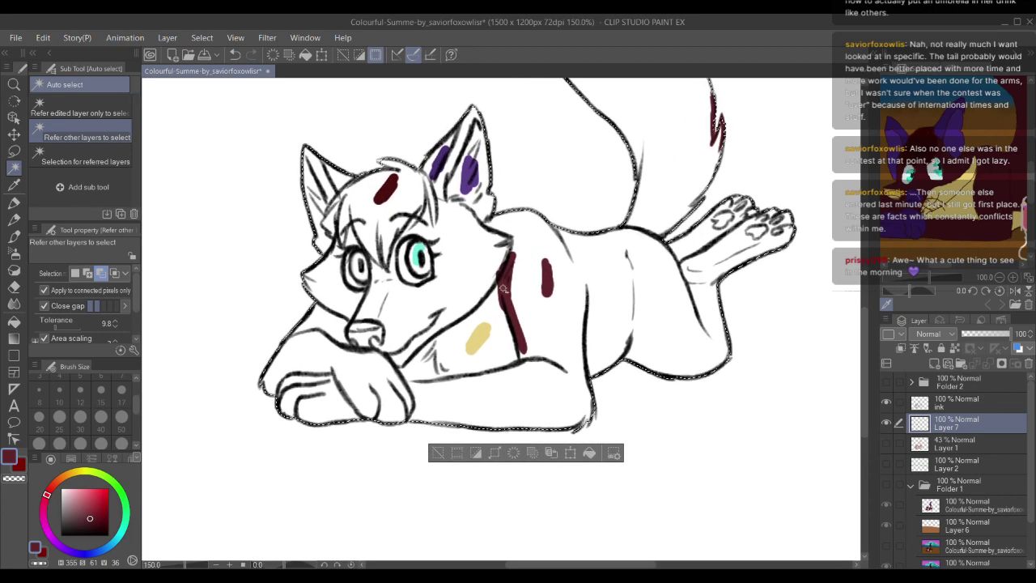
key("g")
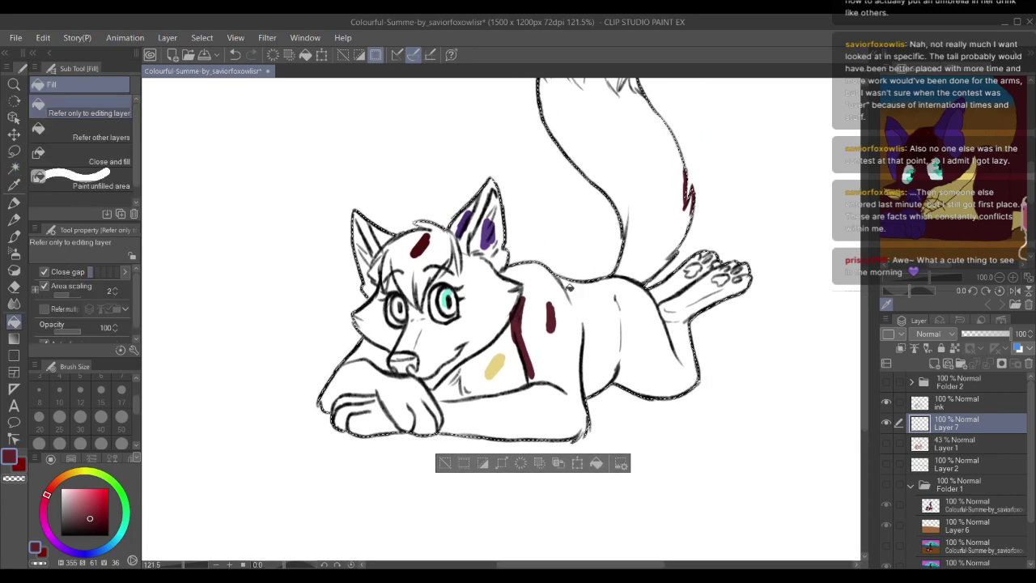
left_click_drag(562, 256, 509, 299)
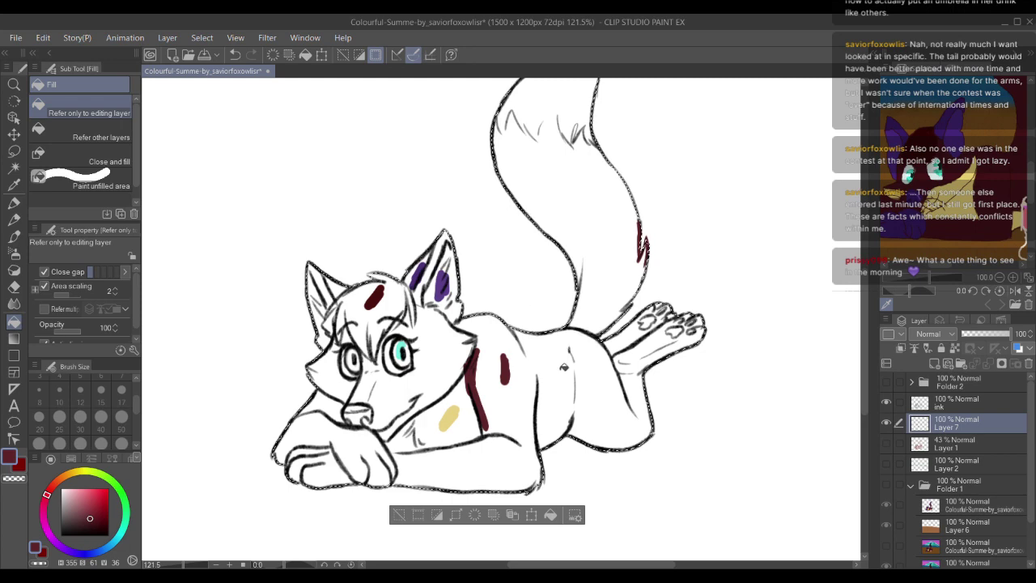
left_click(558, 352)
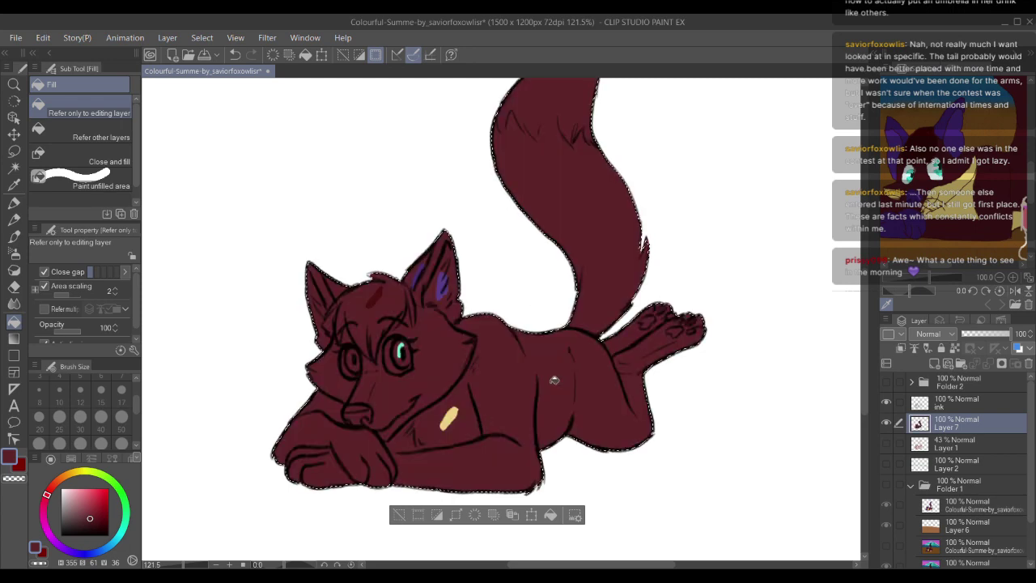
mouse_move(482, 335)
left_mouse_down()
mouse_move(518, 315)
mouse_move(518, 326)
mouse_move(481, 337)
mouse_move(521, 338)
mouse_move(497, 348)
left_mouse_up()
key("ctrl+d")
Step: Inspect the maroon fill along the fox's body, tail and head outlines
mouse_move(518, 294)
left_mouse_down()
mouse_move(544, 341)
mouse_move(527, 261)
mouse_move(564, 248)
left_mouse_up()
scroll(527, 267, "up", 3)
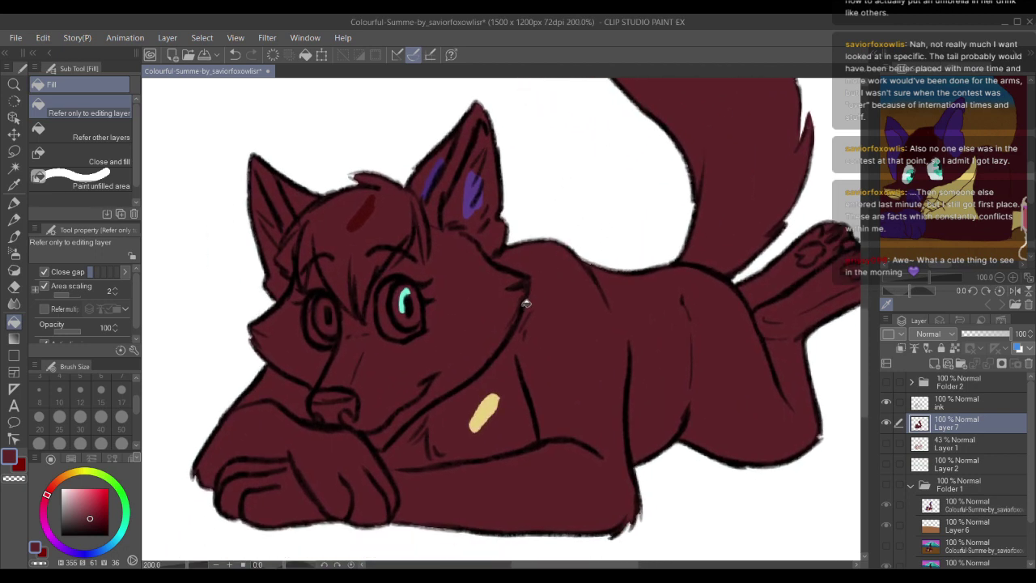
key("p")
left_click_drag(493, 333, 403, 361)
left_click_drag(556, 271, 535, 310)
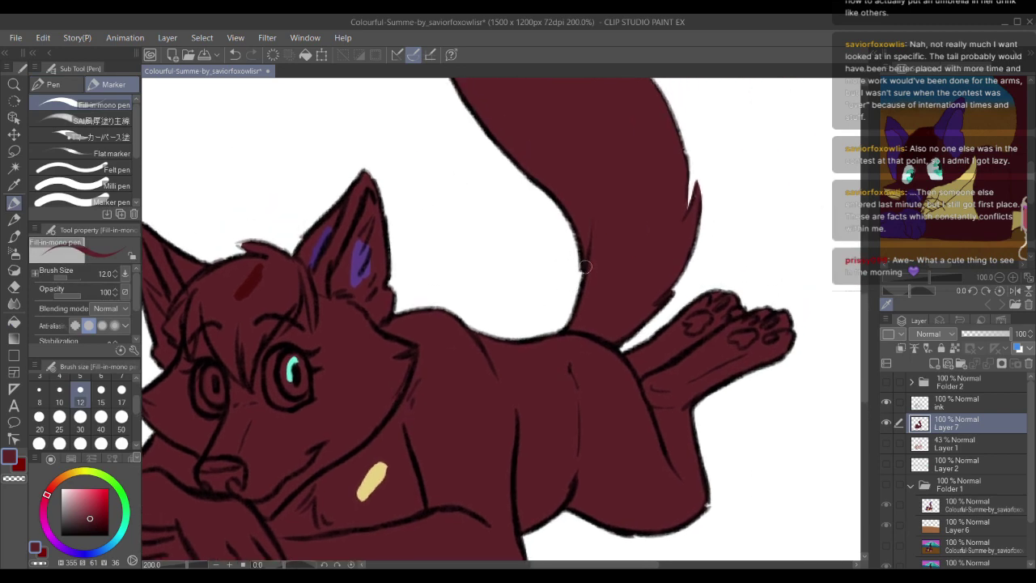
scroll(577, 261, "down", 2)
scroll(576, 247, "up", 2)
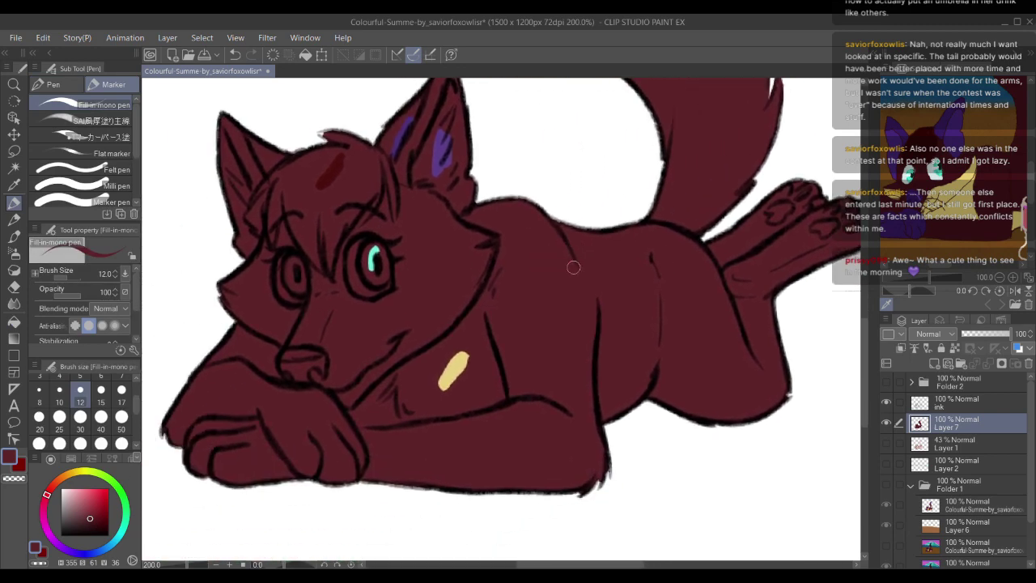
mouse_move(570, 259)
left_mouse_down()
mouse_move(567, 278)
mouse_move(612, 259)
left_mouse_up()
mouse_move(501, 254)
left_mouse_down()
mouse_move(527, 282)
mouse_move(539, 275)
mouse_move(535, 312)
left_mouse_up()
scroll(451, 192, "up", 1)
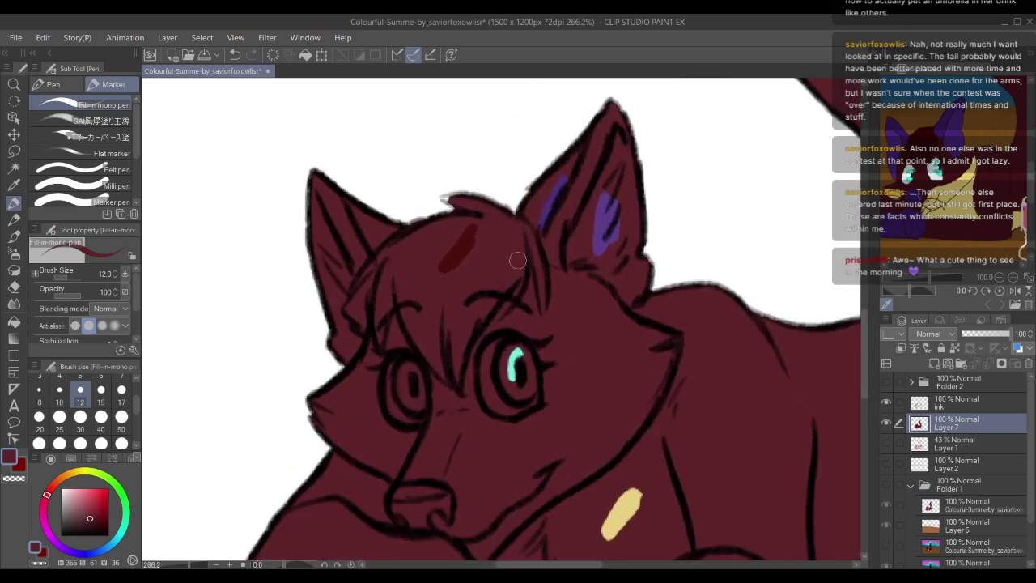
Step: Sample the dark red swatch and trace the inside edges of the hair tuft and bangs, undoing the last stroke at the crown
scroll(396, 202, "up", 3)
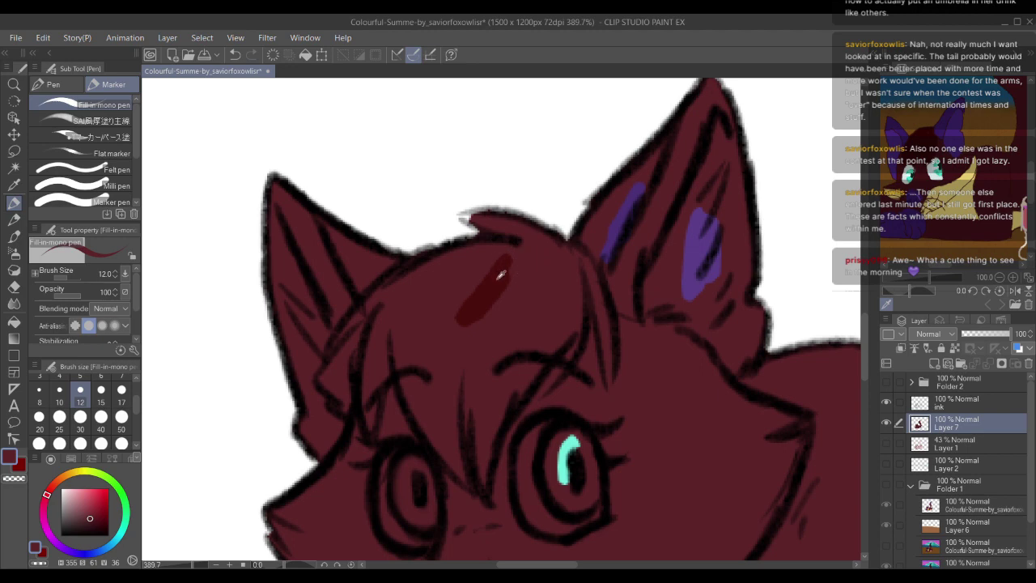
left_click(500, 275, "alt")
mouse_move(482, 220)
left_mouse_down()
mouse_move(464, 218)
mouse_move(501, 230)
mouse_move(389, 282)
mouse_move(353, 329)
left_mouse_up()
left_click_drag(384, 284, 371, 413)
mouse_move(368, 391)
left_mouse_down()
mouse_move(381, 304)
mouse_move(391, 328)
left_mouse_up()
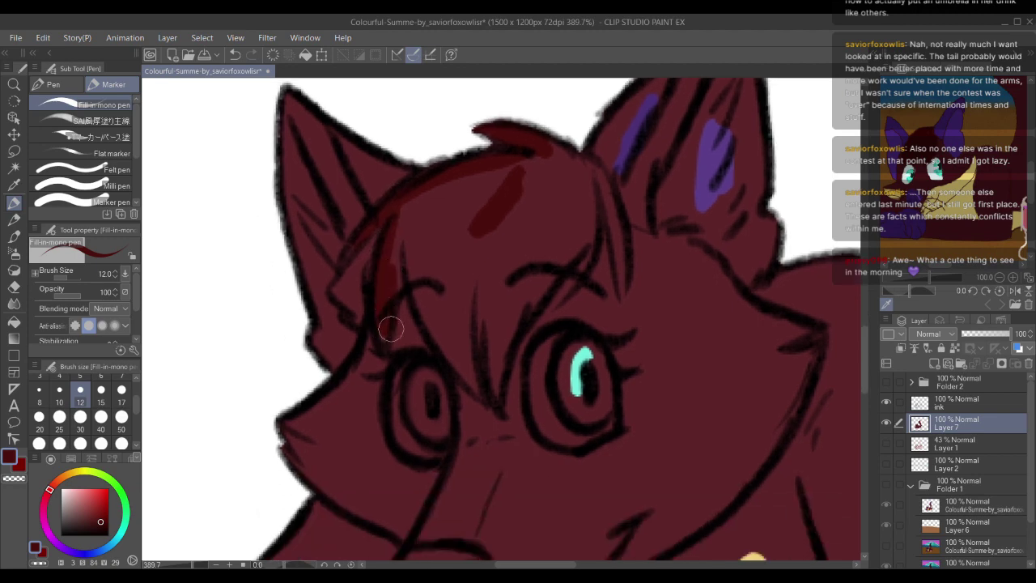
left_click_drag(398, 222, 449, 356)
left_click_drag(419, 283, 494, 400)
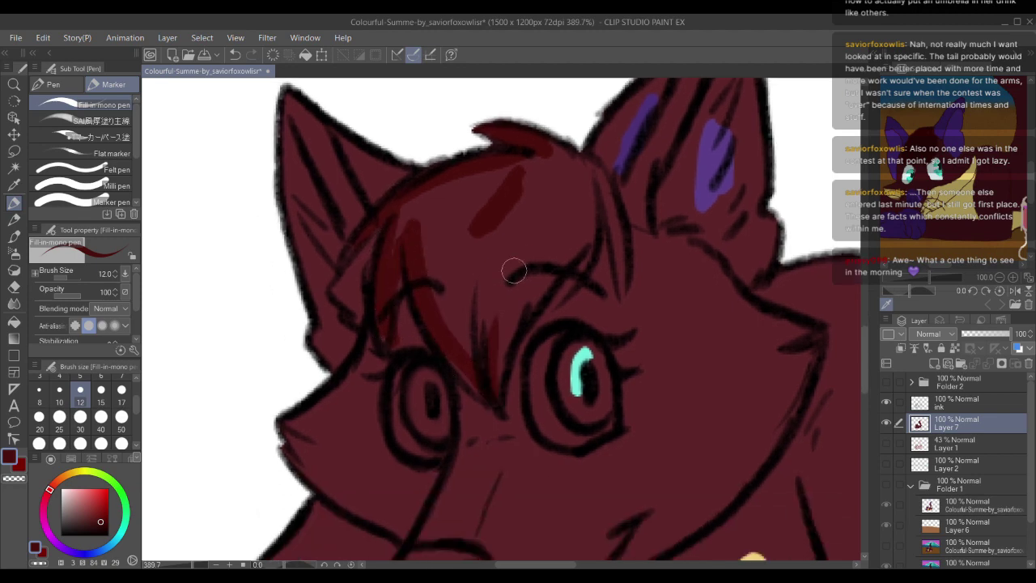
left_click_drag(502, 340, 525, 293)
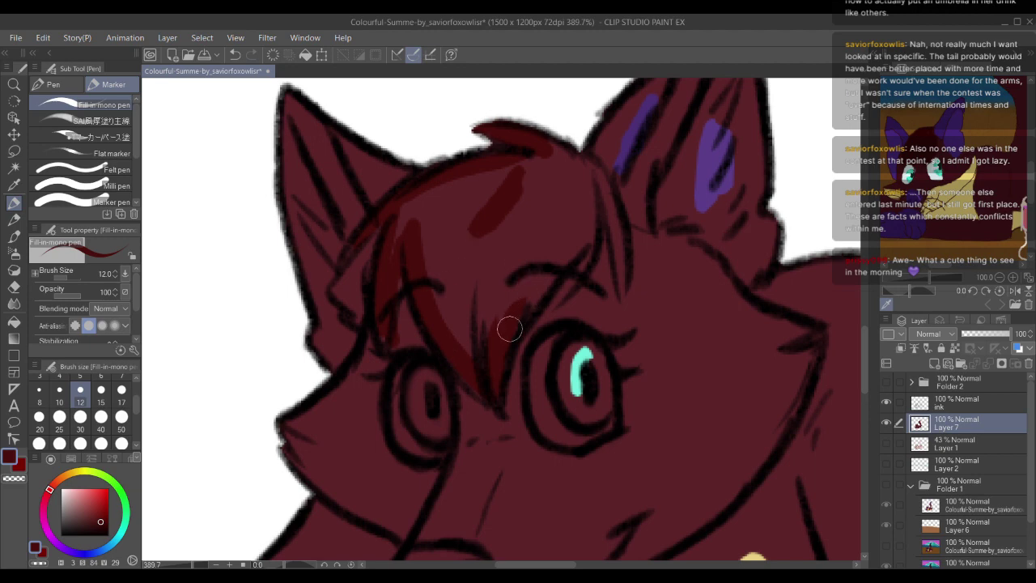
mouse_move(509, 328)
left_mouse_down()
mouse_move(584, 221)
mouse_move(567, 287)
mouse_move(592, 241)
mouse_move(586, 154)
mouse_move(620, 284)
left_mouse_up()
left_click_drag(582, 167, 532, 130)
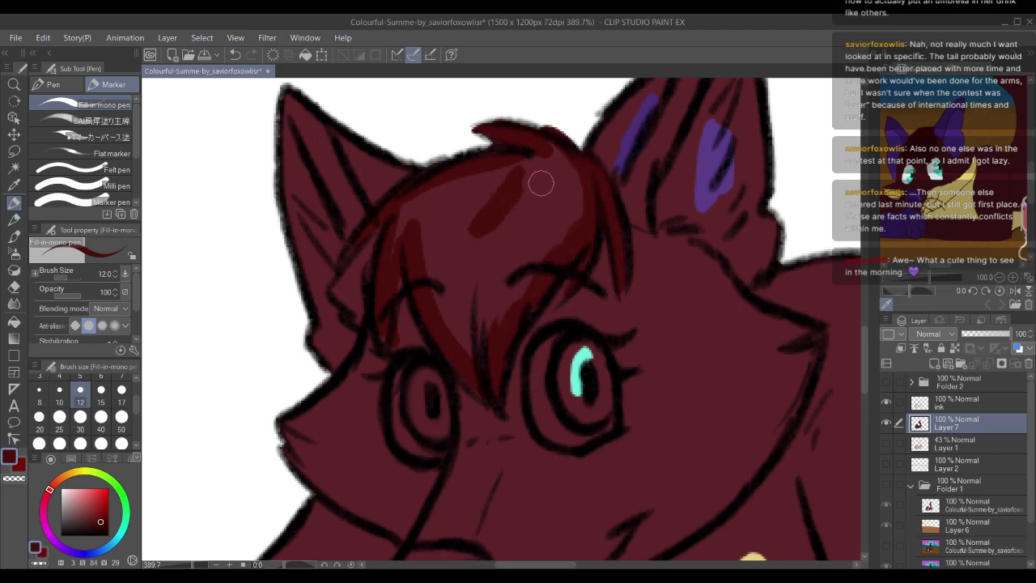
key("ctrl+z")
Step: Lock Layer 7's transparent pixels and fill the interior of the traced hair with dark red
left_click(955, 349)
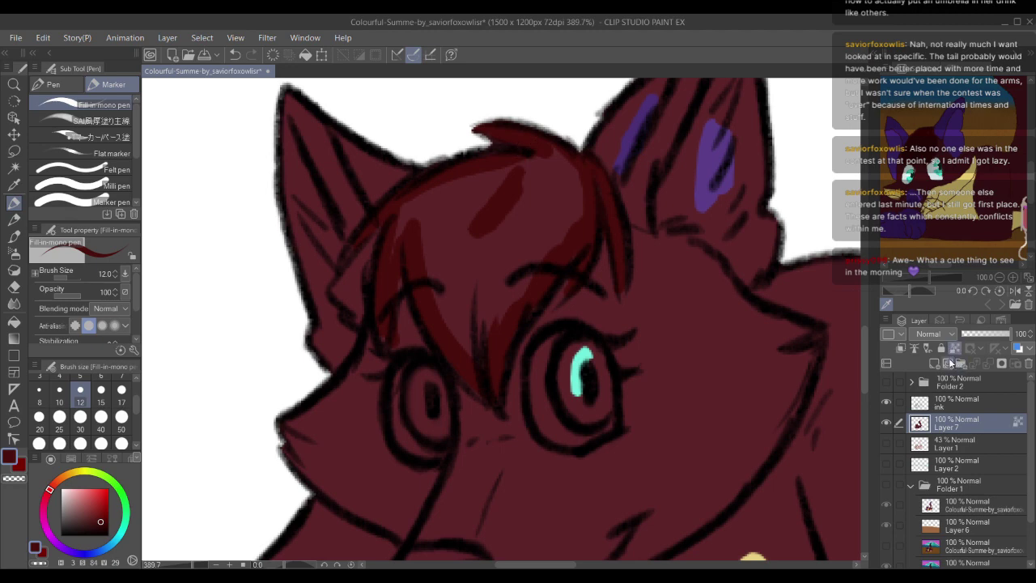
key("g")
left_click(541, 222)
left_click_drag(502, 299, 478, 267)
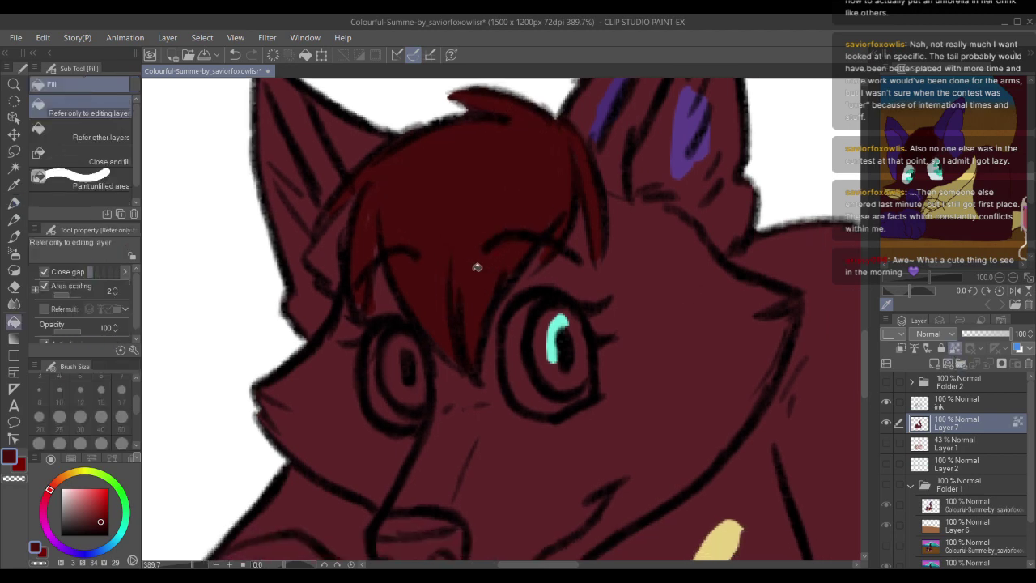
Step: Sample the darker purple swatch and paint the back of the near ear up to its tip
scroll(453, 251, "down", 3)
key("p")
scroll(408, 305, "up", 2)
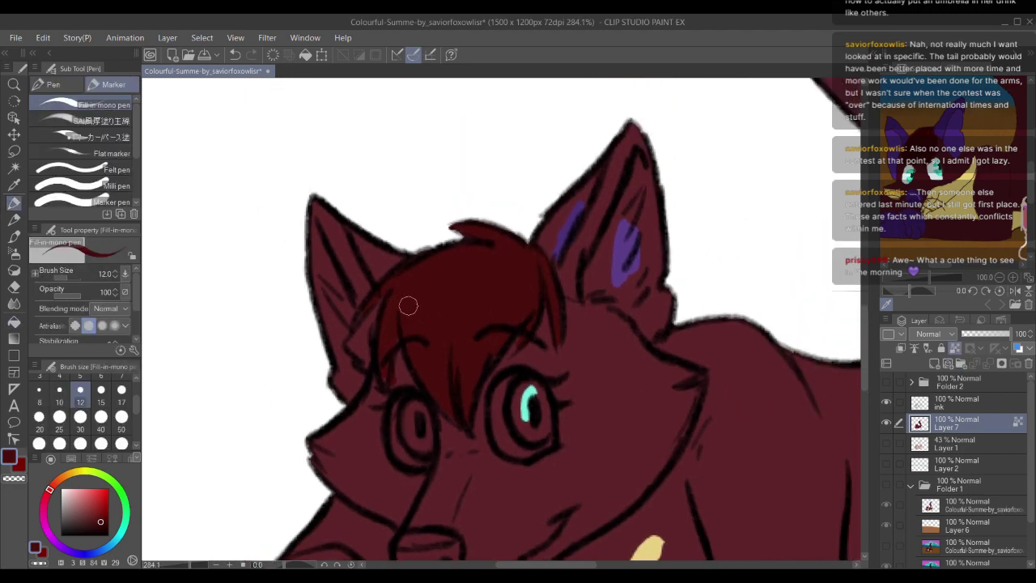
left_click(581, 210, "alt")
mouse_move(580, 209)
left_mouse_down()
mouse_move(571, 202)
mouse_move(546, 252)
left_mouse_up()
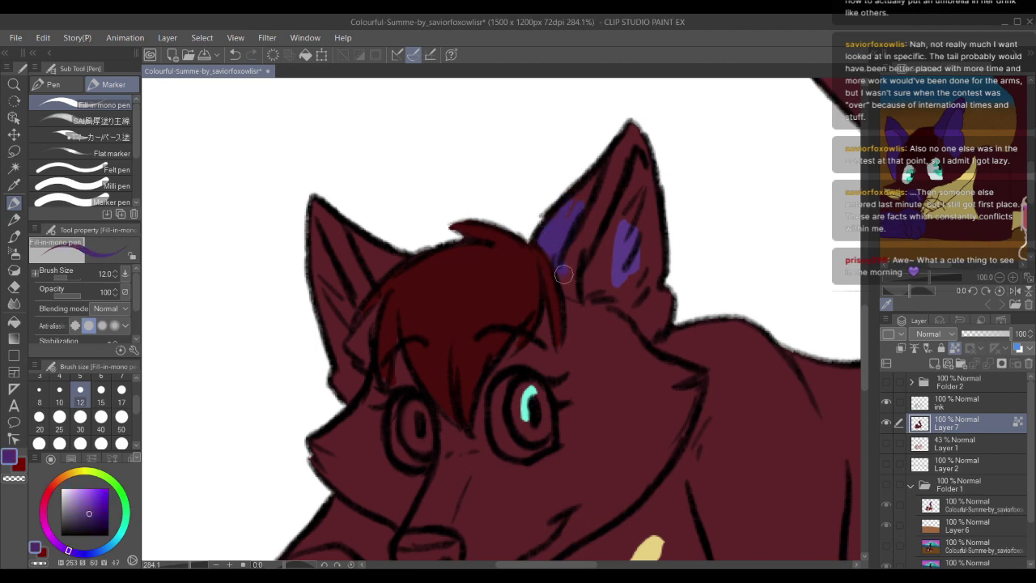
mouse_move(571, 285)
left_mouse_down()
mouse_move(600, 200)
mouse_move(592, 183)
mouse_move(566, 228)
mouse_move(571, 209)
mouse_move(559, 221)
mouse_move(573, 289)
mouse_move(595, 197)
mouse_move(633, 135)
mouse_move(609, 177)
mouse_move(627, 128)
mouse_move(647, 154)
mouse_move(623, 134)
left_mouse_up()
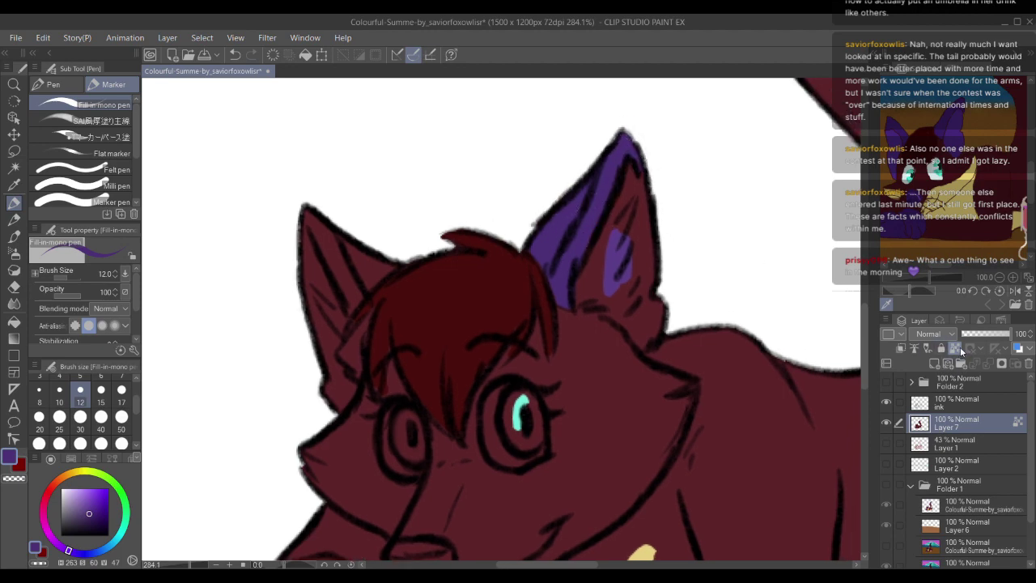
mouse_move(715, 303)
left_mouse_down()
mouse_move(672, 300)
mouse_move(638, 373)
left_mouse_up()
key("ctrl+z")
Step: Sample the lighter purple swatch and fill the inside of the near ear, from the fluffy base up to the tip
left_click(563, 242, "alt")
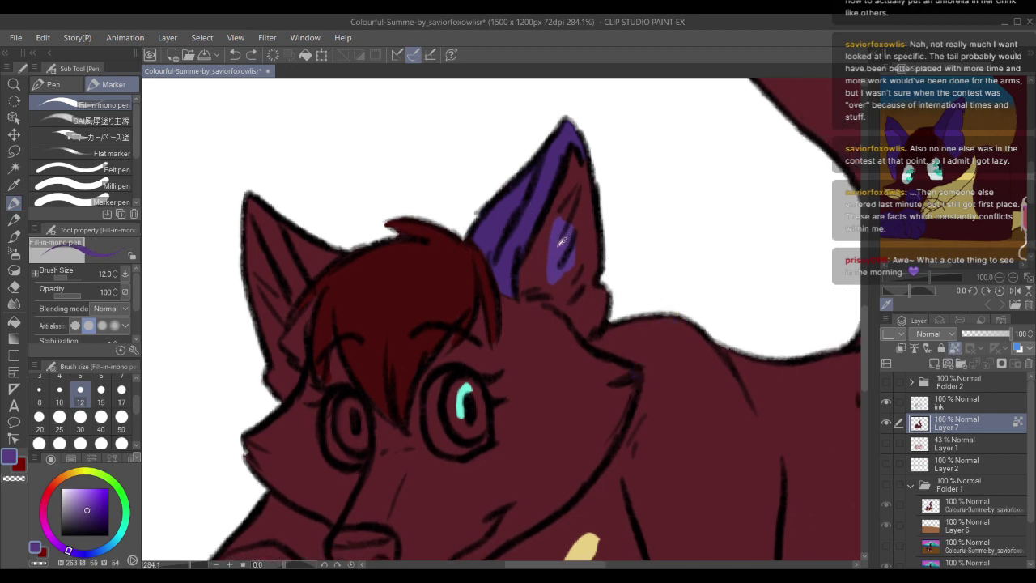
mouse_move(562, 234)
left_mouse_down()
mouse_move(521, 292)
mouse_move(559, 284)
mouse_move(542, 291)
mouse_move(576, 323)
mouse_move(599, 298)
mouse_move(607, 277)
mouse_move(579, 303)
mouse_move(552, 230)
mouse_move(539, 251)
mouse_move(582, 301)
mouse_move(537, 302)
left_mouse_up()
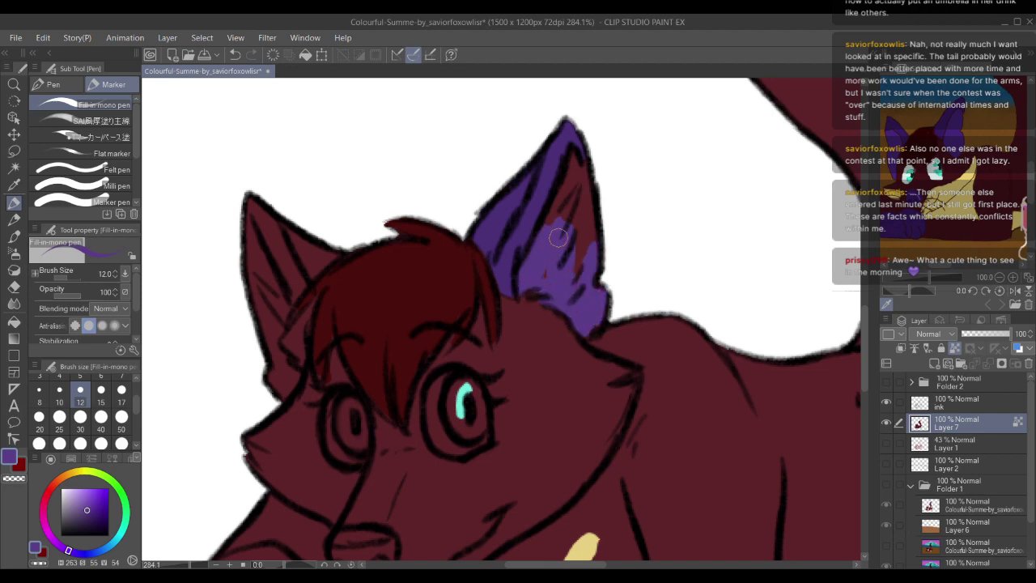
mouse_move(558, 236)
left_mouse_down()
mouse_move(573, 155)
mouse_move(554, 238)
mouse_move(569, 255)
mouse_move(545, 276)
mouse_move(578, 281)
mouse_move(591, 240)
mouse_move(576, 167)
mouse_move(574, 209)
left_mouse_up()
left_click_drag(574, 209, 602, 217)
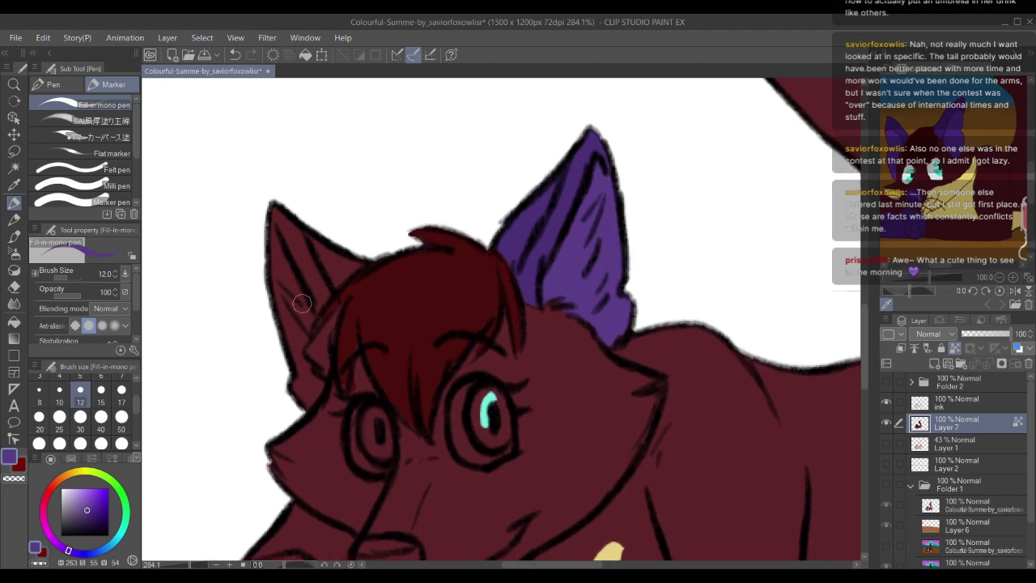
Step: Fill the inside of the far ear with the same lighter purple, including the fur tufts at its base
mouse_move(301, 303)
left_mouse_down()
mouse_move(273, 233)
mouse_move(312, 381)
left_mouse_up()
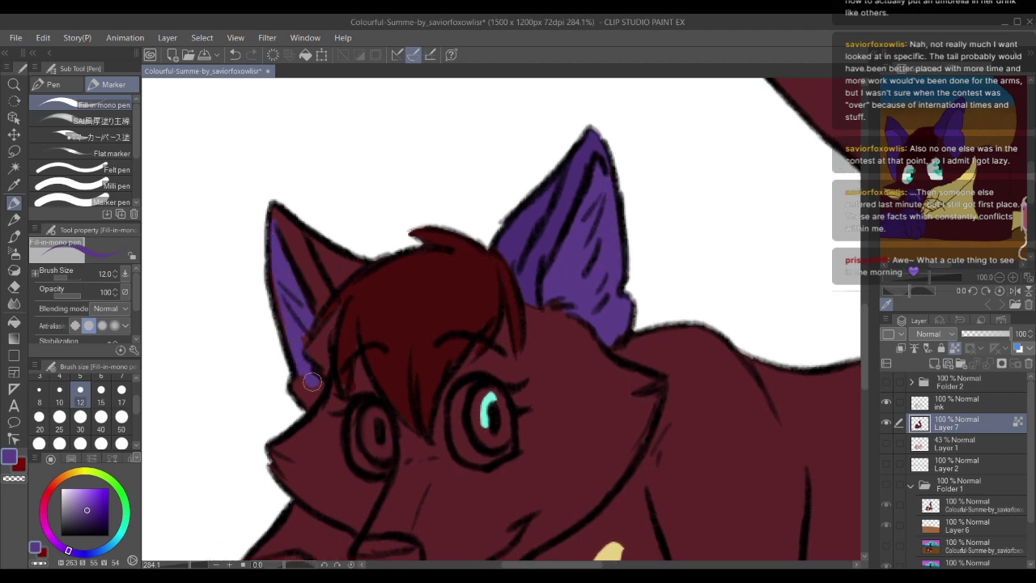
mouse_move(288, 327)
left_mouse_down()
mouse_move(320, 276)
mouse_move(348, 328)
mouse_move(357, 277)
mouse_move(351, 297)
mouse_move(330, 282)
mouse_move(327, 340)
mouse_move(351, 340)
left_mouse_up()
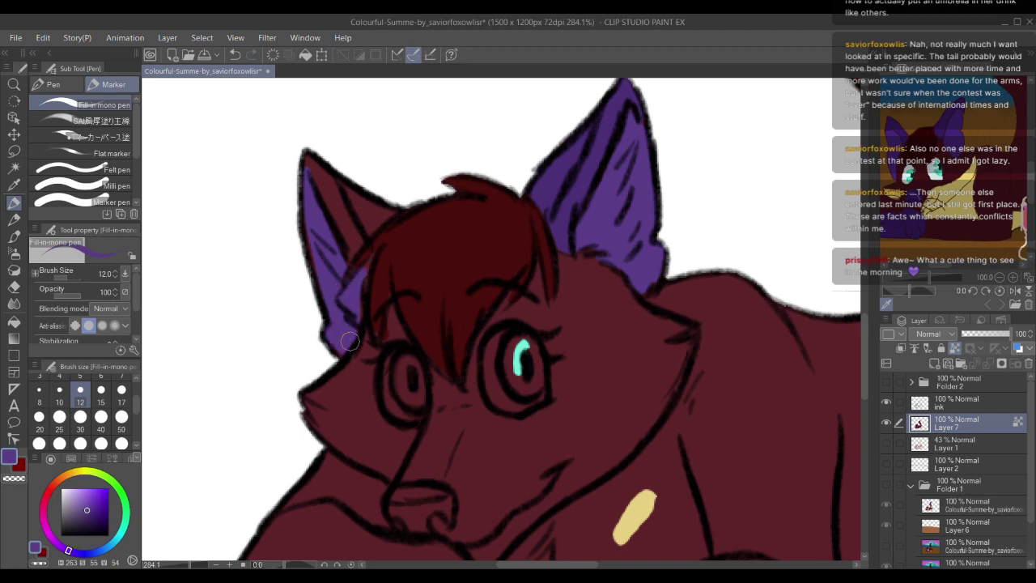
left_click_drag(317, 230, 319, 289)
Step: Sample the darker purple from the near ear and paint the back of the far ear up to its tip
left_click(574, 235, "alt")
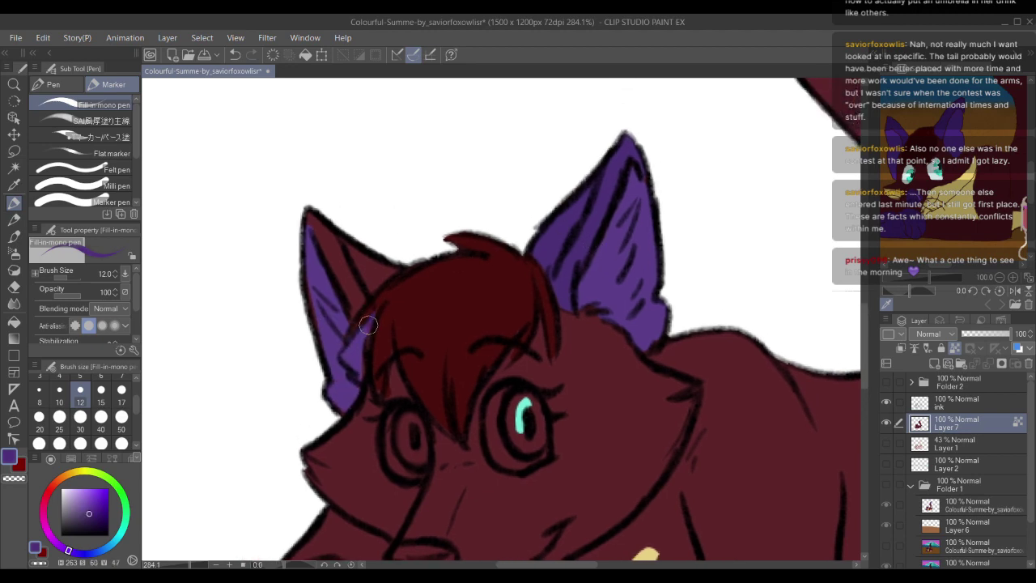
mouse_move(363, 333)
left_mouse_down()
mouse_move(315, 230)
mouse_move(359, 301)
mouse_move(355, 280)
left_mouse_up()
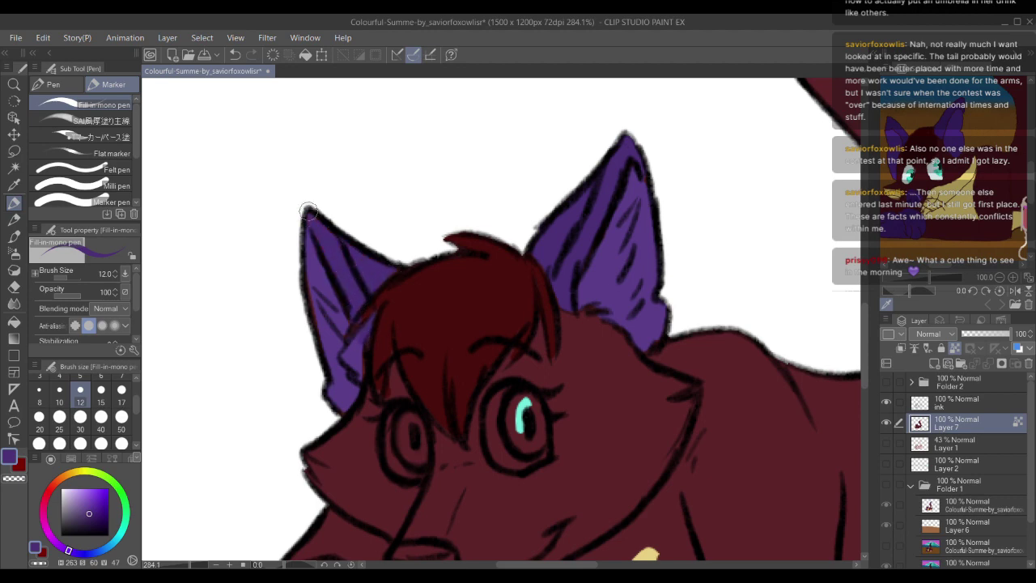
left_click(365, 321, "alt")
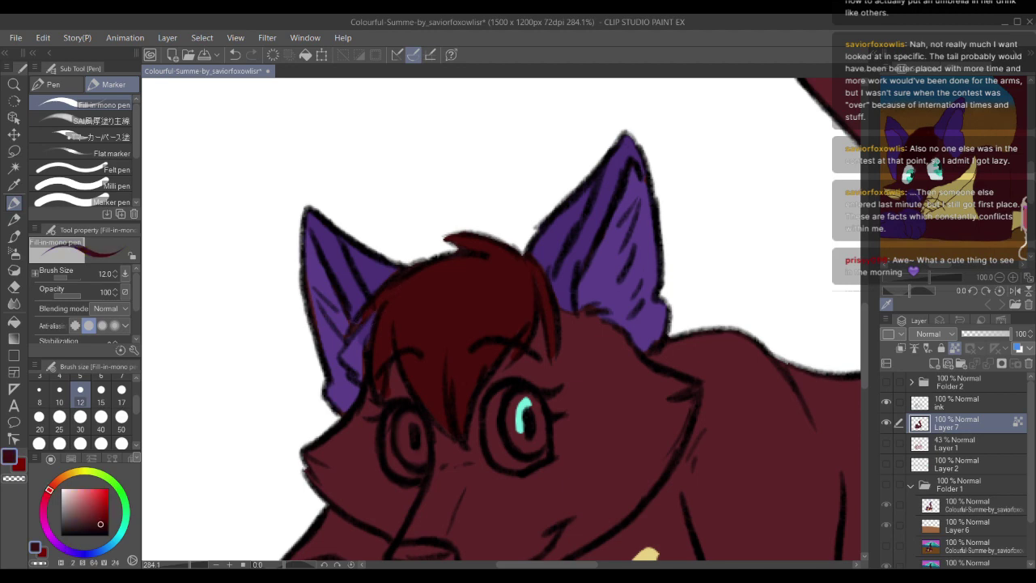
left_click(362, 357, "alt")
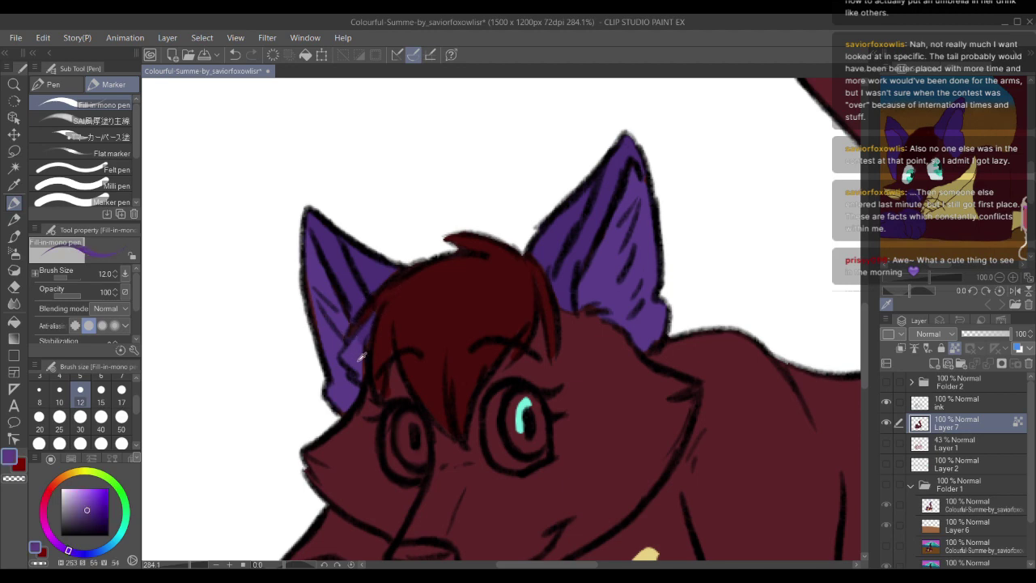
left_click(331, 304, "alt")
Step: Paint the white of the near eye with sampled white and fill its iris with the sampled turquoise
scroll(310, 215, "down", 5)
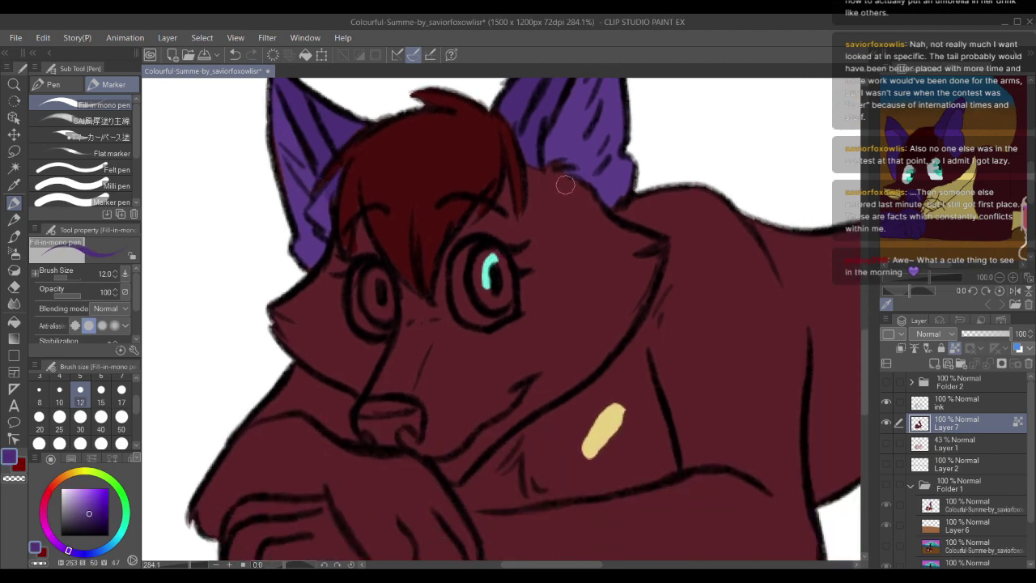
left_click(656, 133, "alt")
mouse_move(476, 237)
left_mouse_down()
mouse_move(457, 280)
mouse_move(482, 322)
mouse_move(509, 306)
mouse_move(458, 306)
left_mouse_up()
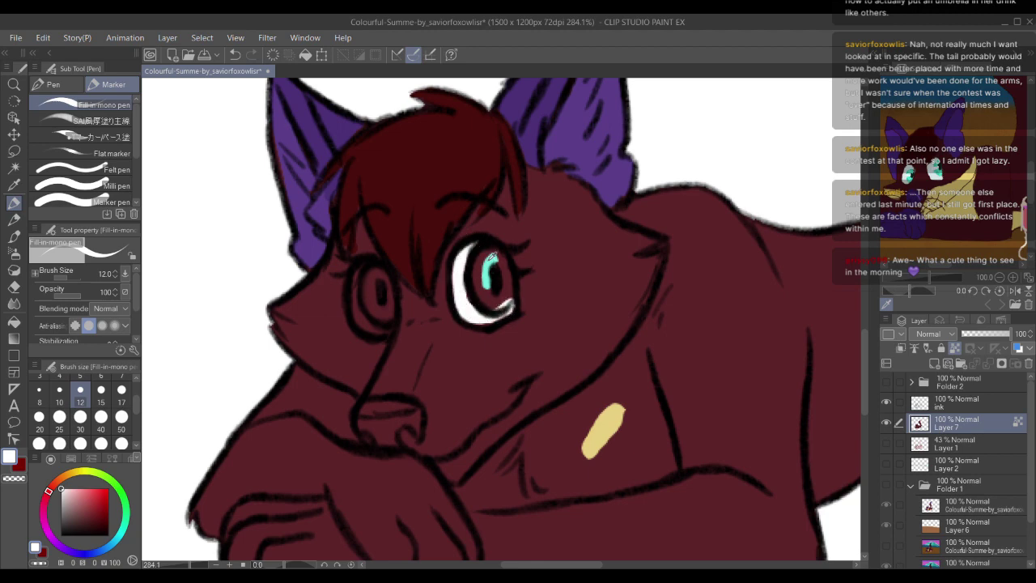
left_click(490, 261, "alt")
mouse_move(489, 261)
left_mouse_down()
mouse_move(496, 302)
mouse_move(486, 269)
mouse_move(500, 302)
mouse_move(508, 296)
mouse_move(497, 256)
mouse_move(483, 258)
mouse_move(505, 276)
left_mouse_up()
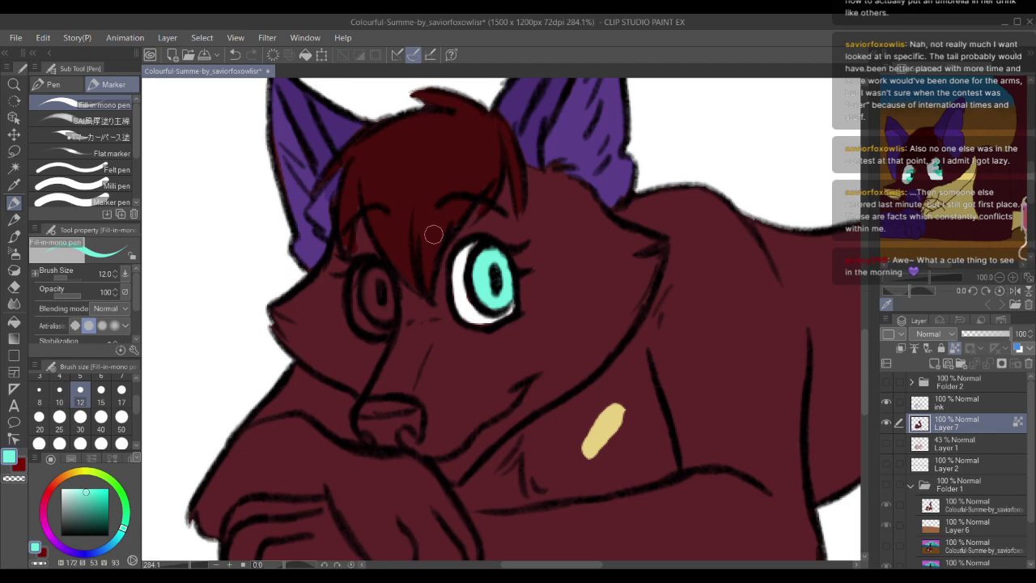
Step: Paint the fox's far eye with a white eyeball and a turquoise iris sampled from the finished eye
left_click(232, 232, "alt")
mouse_move(362, 277)
left_mouse_down()
mouse_move(357, 318)
mouse_move(385, 326)
mouse_move(362, 295)
mouse_move(371, 270)
mouse_move(355, 284)
mouse_move(387, 308)
mouse_move(373, 272)
mouse_move(388, 310)
left_mouse_up()
left_click(490, 267, "alt")
left_click_drag(461, 271, 462, 402)
Step: Sample the purple of the ear and paint the fox's nose with it on Layer 7
left_click(540, 161, "alt")
scroll(485, 267, "down", 3)
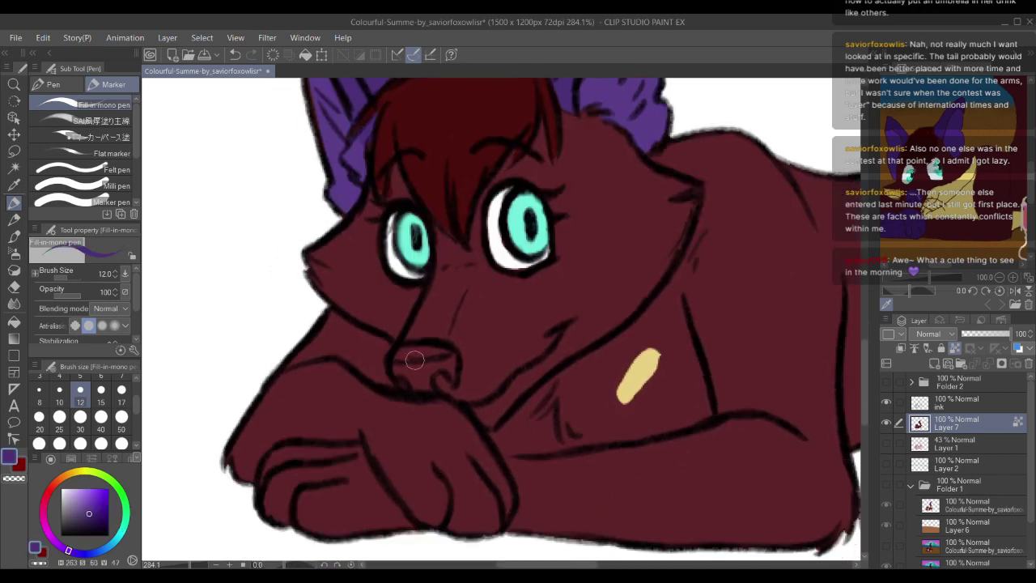
mouse_move(420, 350)
left_mouse_down()
mouse_move(447, 368)
mouse_move(419, 382)
mouse_move(403, 372)
mouse_move(412, 335)
mouse_move(337, 342)
mouse_move(286, 329)
left_mouse_up()
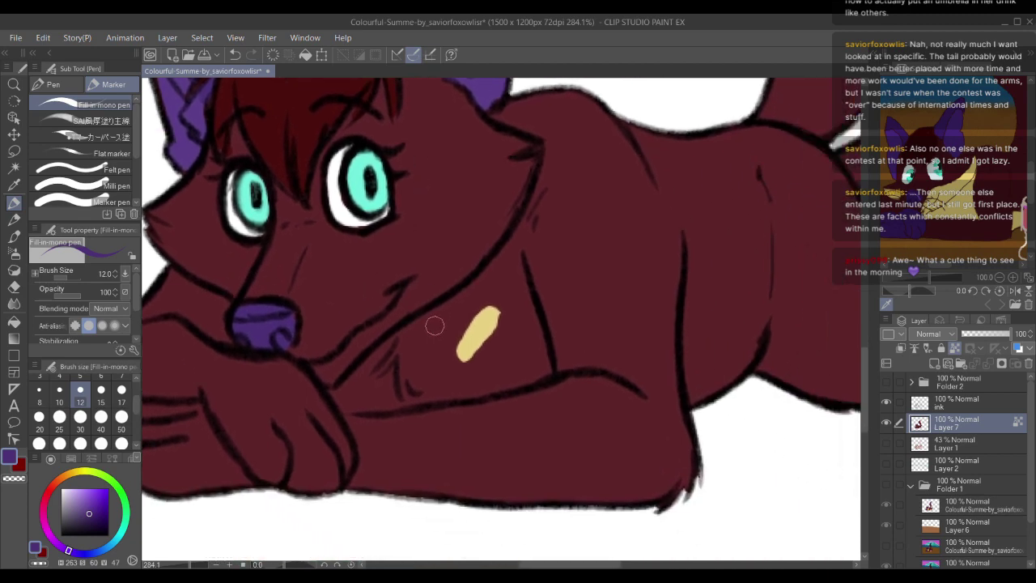
Step: Outline the crossed front paws in the same purple and flood-fill both paws up to that edge
left_click_drag(455, 209, 492, 291)
scroll(431, 328, "down", 3)
scroll(416, 324, "up", 2)
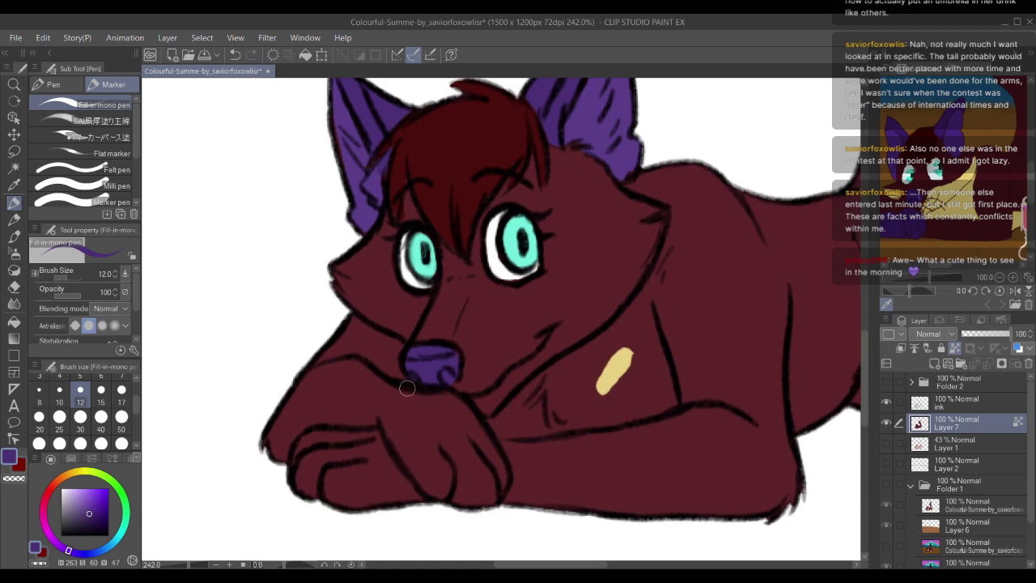
left_click_drag(407, 388, 422, 350)
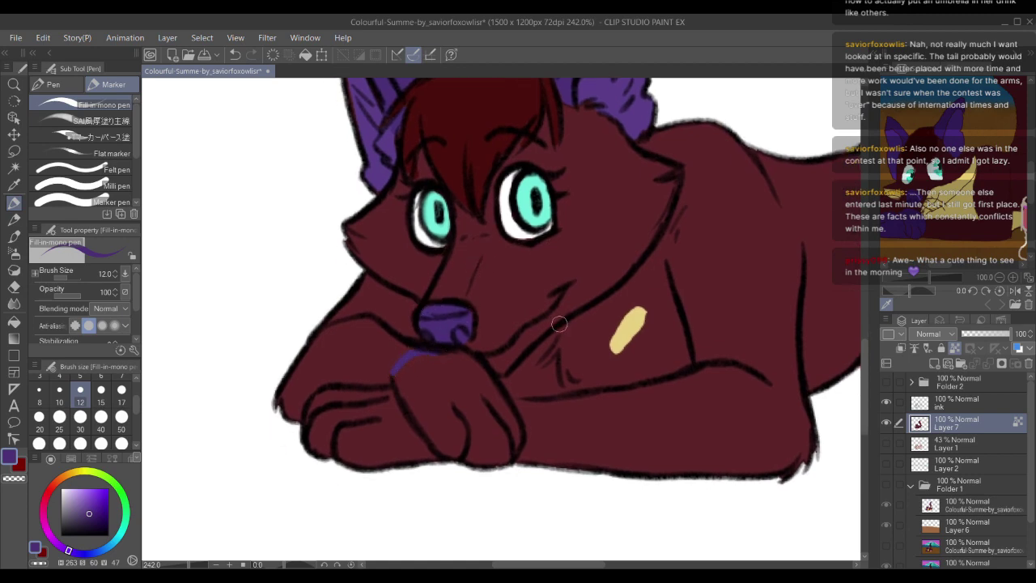
left_click_drag(559, 323, 565, 296)
mouse_move(337, 364)
left_mouse_down()
mouse_move(316, 384)
mouse_move(326, 422)
left_mouse_up()
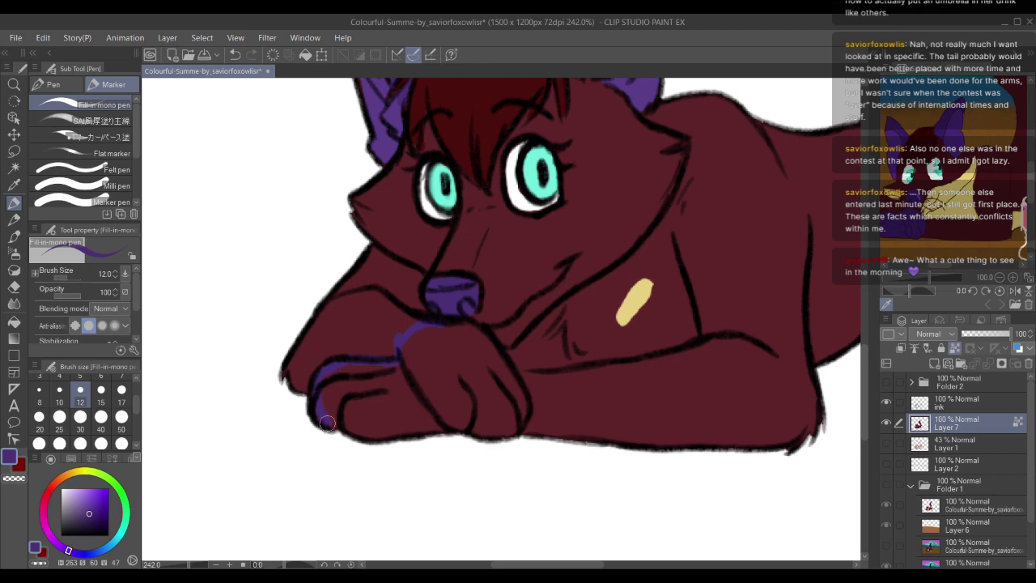
mouse_move(442, 326)
left_mouse_down()
mouse_move(492, 341)
mouse_move(519, 386)
mouse_move(523, 410)
mouse_move(490, 437)
left_mouse_up()
key("g")
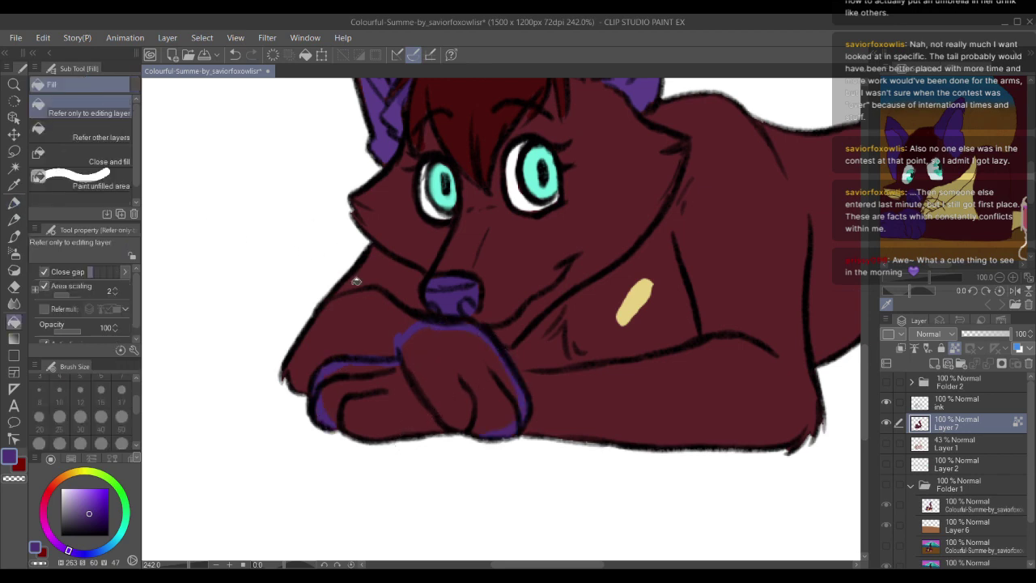
left_click(418, 380)
left_click_drag(392, 342, 270, 392)
Step: With the cream sampled from the chest swatch, draw the near cheek marking's edge from nose to cheek tuft and paint the far cheek marking
key("p")
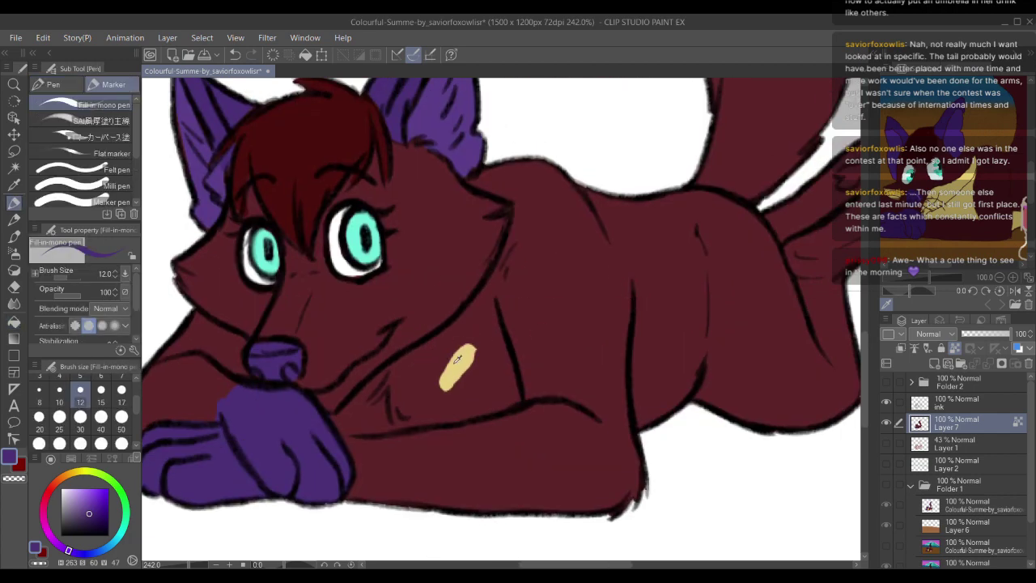
left_click(457, 358, "alt")
scroll(338, 334, "down", 1)
scroll(338, 334, "left", 1)
left_click_drag(334, 357, 394, 325)
key("ctrl+z")
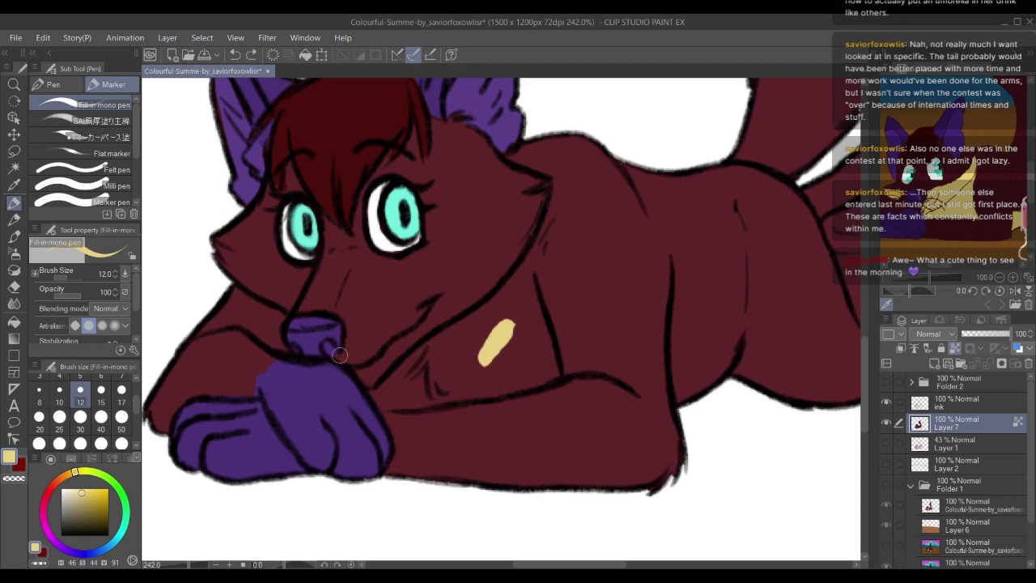
left_click_drag(331, 353, 373, 282)
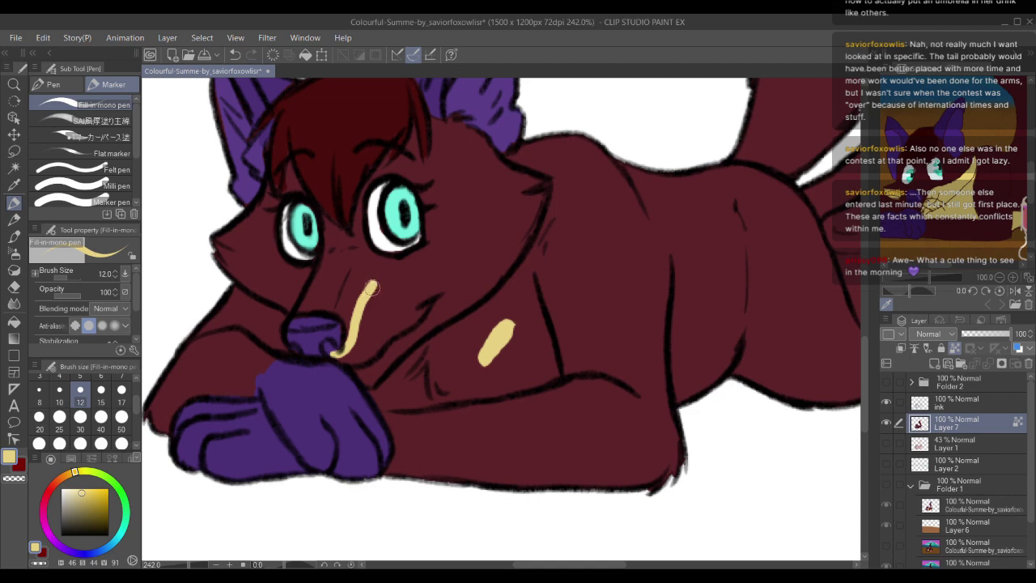
mouse_move(372, 282)
left_mouse_down()
mouse_move(469, 242)
mouse_move(543, 185)
left_mouse_up()
left_click_drag(297, 263, 333, 300)
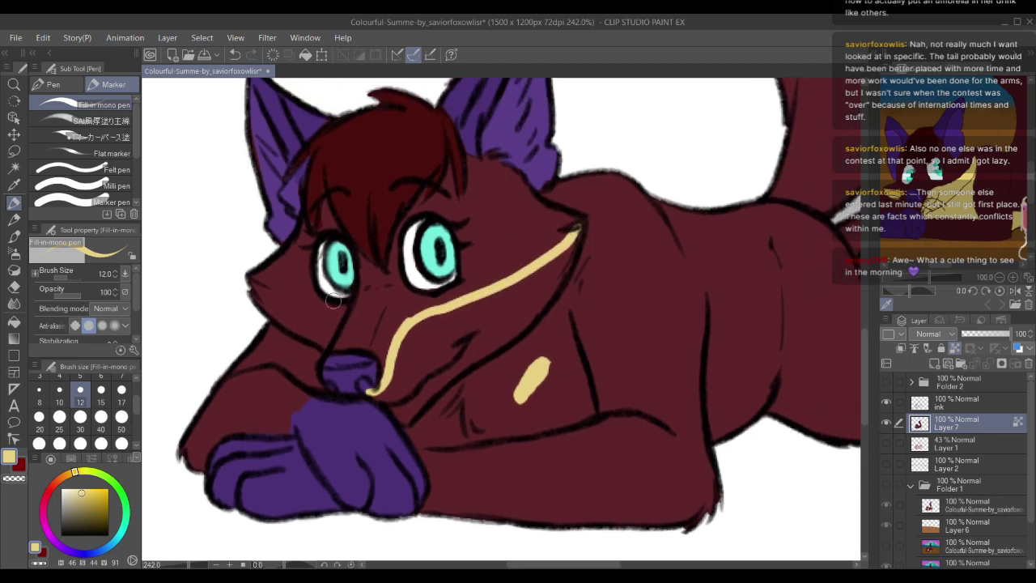
mouse_move(328, 340)
left_mouse_down()
mouse_move(312, 320)
mouse_move(257, 291)
mouse_move(317, 337)
mouse_move(252, 294)
left_mouse_up()
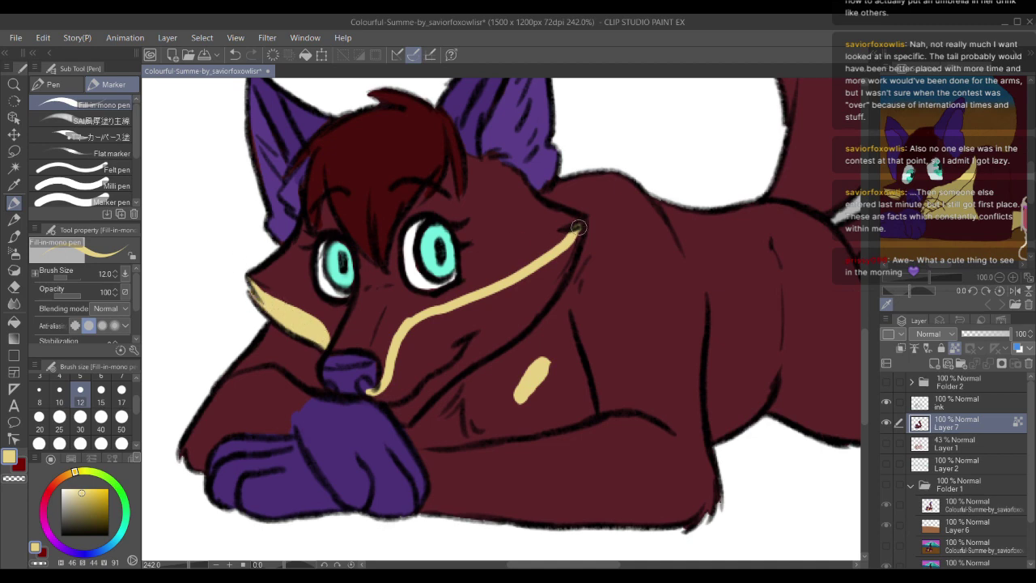
Step: Colour the near cheek, muzzle and chest cream, closing the edges with the pen and filling the enclosed areas
mouse_move(578, 228)
left_mouse_down()
mouse_move(566, 328)
mouse_move(583, 387)
mouse_move(599, 279)
mouse_move(599, 318)
mouse_move(429, 335)
mouse_move(385, 285)
mouse_move(441, 335)
mouse_move(585, 318)
left_mouse_up()
left_click_drag(469, 261, 448, 311)
key("g")
left_click(492, 299)
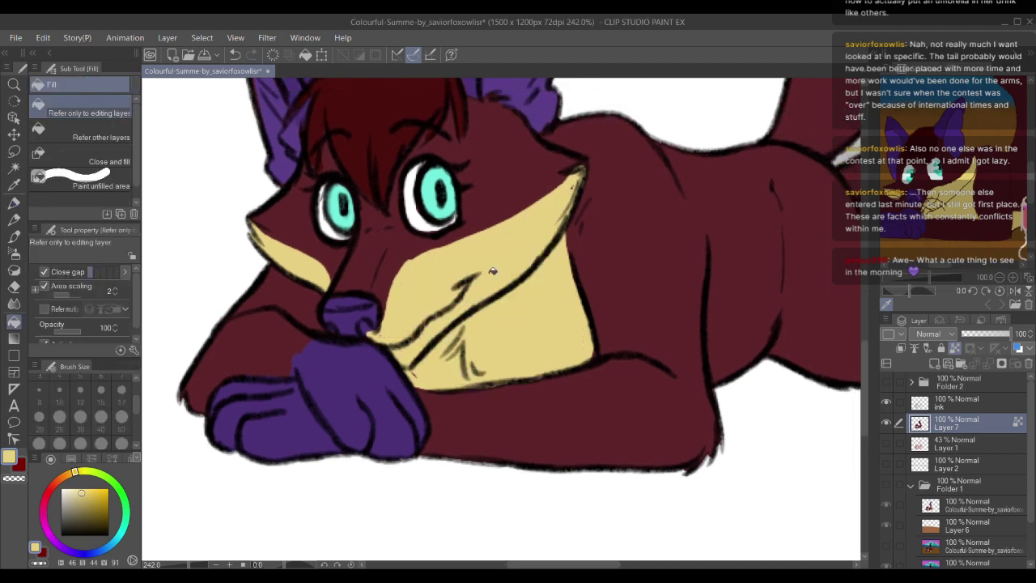
Step: Paint a cream belly patch with a jagged furry upper edge behind the front arm, and save the drawing
left_click_drag(493, 273, 441, 331)
key("p")
mouse_move(577, 259)
left_mouse_down()
mouse_move(442, 248)
mouse_move(435, 216)
left_mouse_up()
left_click_drag(509, 339, 535, 326)
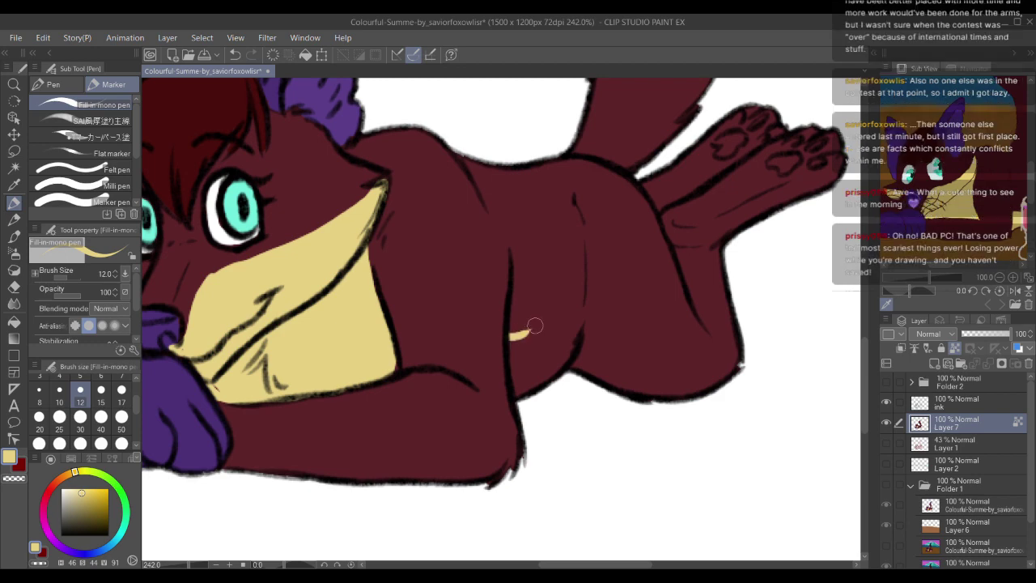
scroll(508, 265, "down", 1)
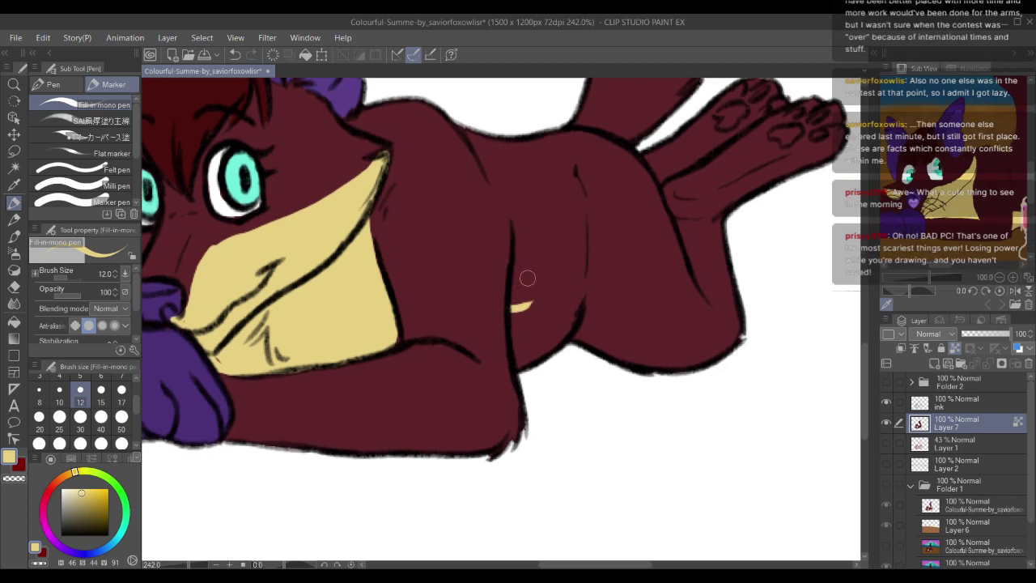
left_click_drag(511, 314, 584, 275)
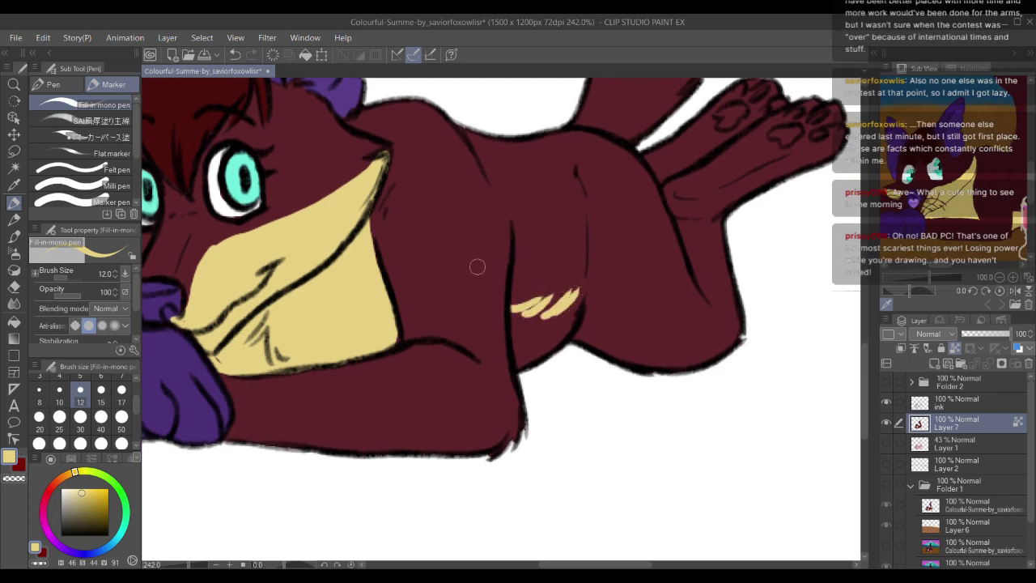
scroll(447, 277, "right", 1)
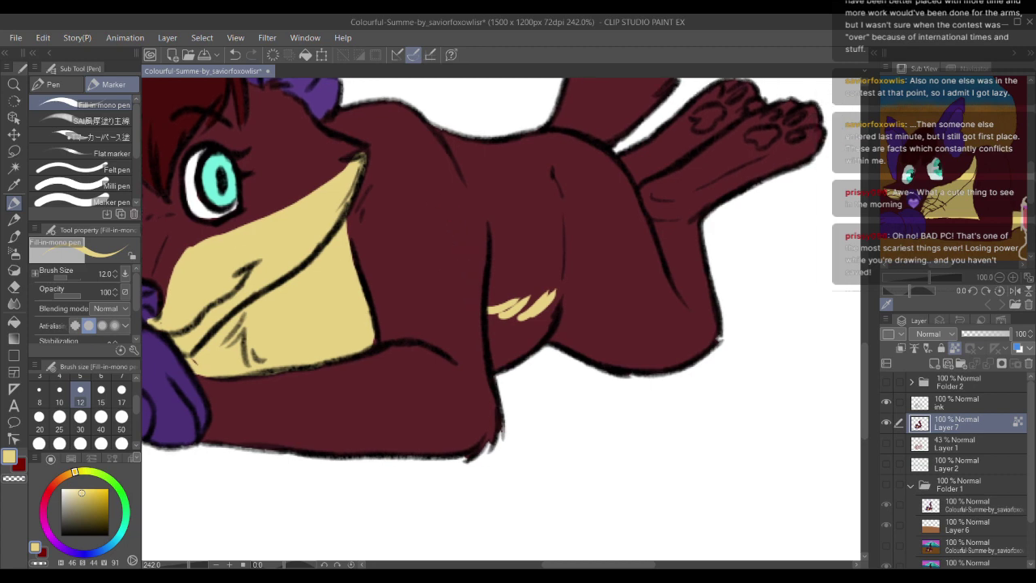
key("ctrl+s")
mouse_move(503, 308)
left_mouse_down()
mouse_move(558, 286)
mouse_move(541, 333)
mouse_move(516, 360)
mouse_move(489, 311)
mouse_move(518, 340)
mouse_move(534, 318)
mouse_move(512, 306)
mouse_move(557, 280)
mouse_move(495, 308)
mouse_move(560, 265)
left_mouse_up()
Step: Sample the ear's purple and draw a boundary line across the raised hind legs where the foot markings start
left_click_drag(654, 165, 593, 231)
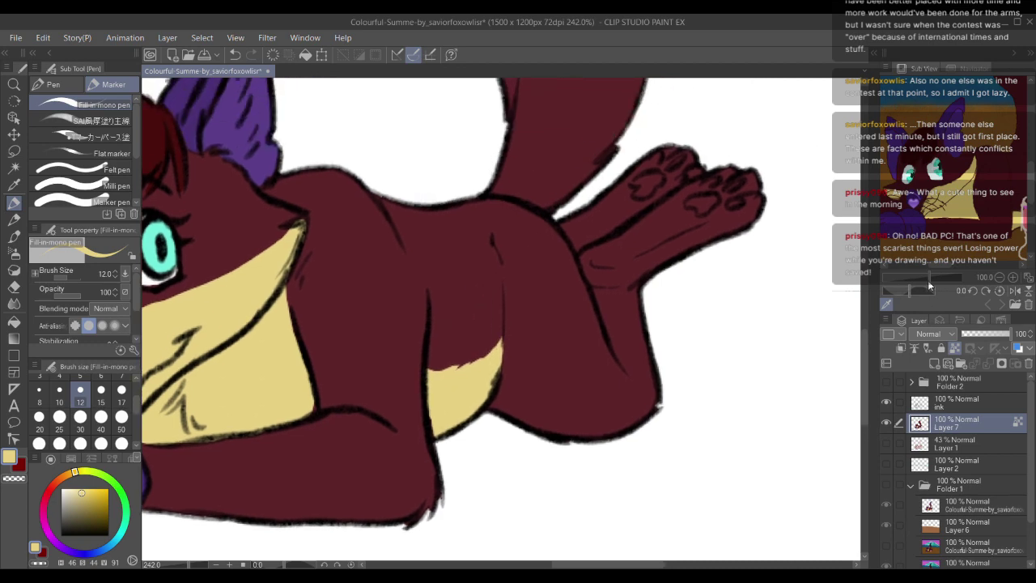
left_click_drag(929, 285, 948, 266)
left_click_drag(415, 322, 512, 402)
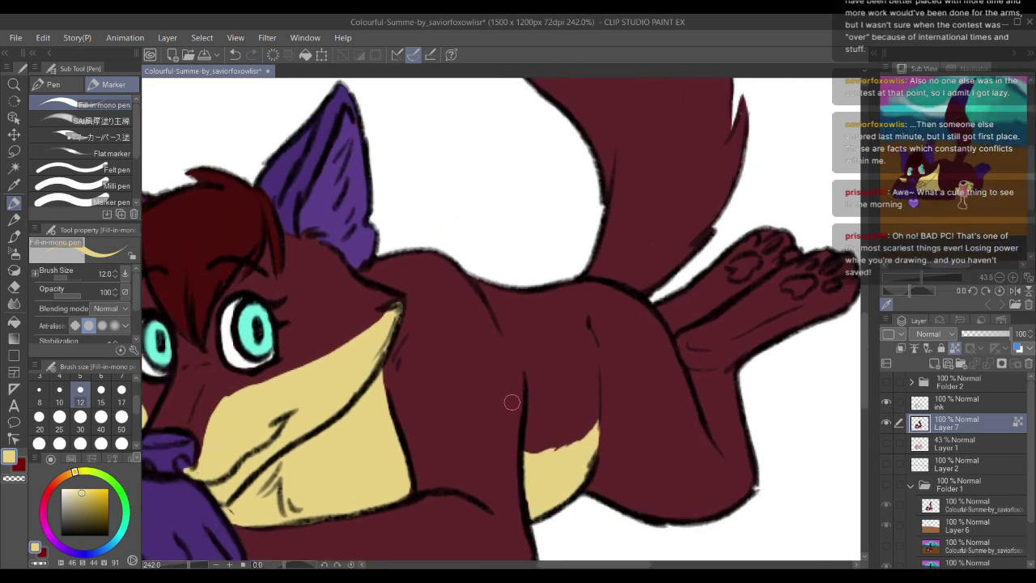
left_click(275, 164, "alt")
left_click_drag(856, 220, 806, 209)
scroll(979, 169, "up", 3)
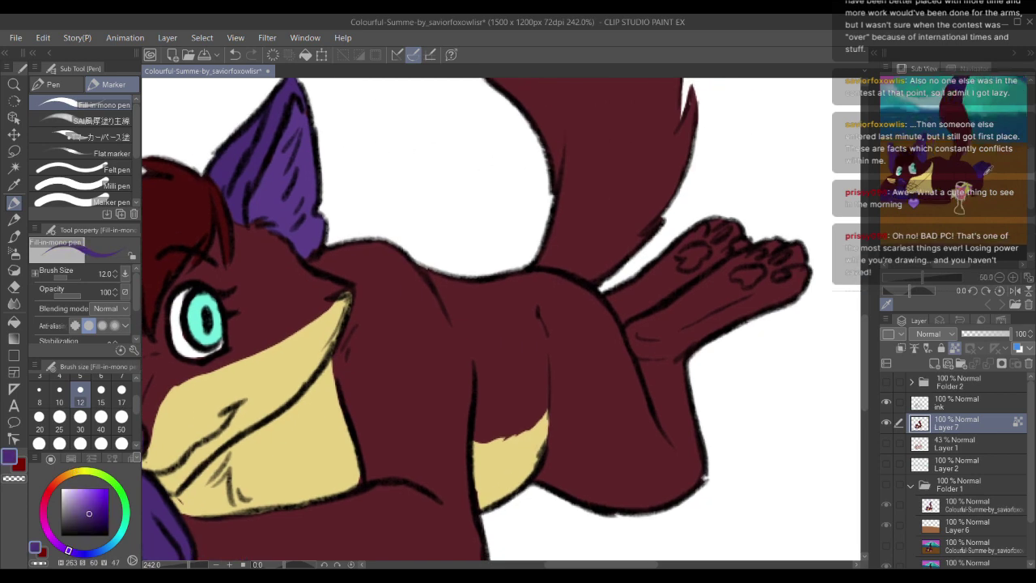
scroll(654, 282, "up", 3)
mouse_move(648, 355)
left_mouse_down()
mouse_move(654, 282)
mouse_move(688, 284)
left_mouse_up()
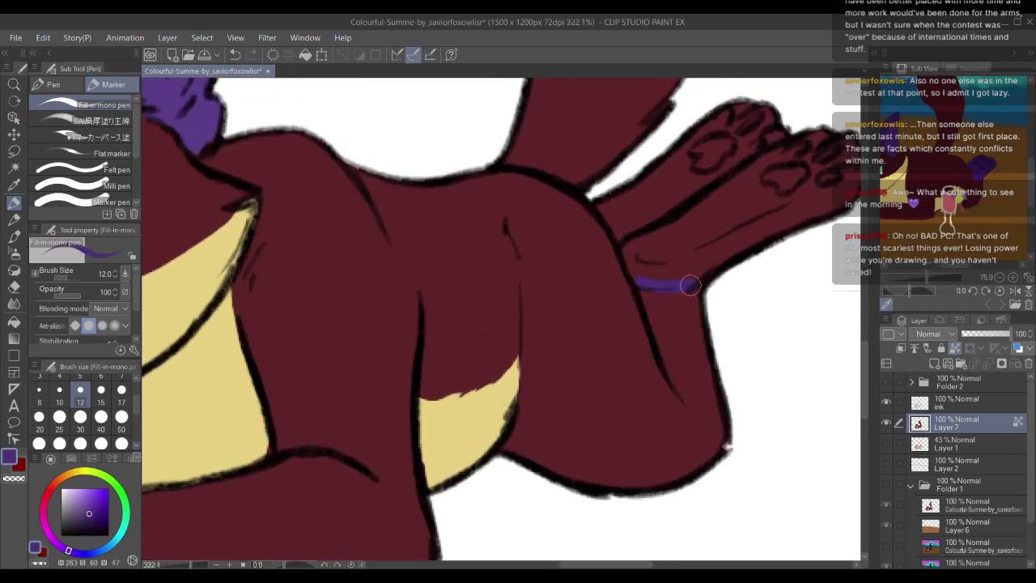
left_click_drag(697, 230, 646, 276)
mouse_move(665, 311)
left_mouse_down()
mouse_move(639, 328)
mouse_move(568, 284)
left_mouse_up()
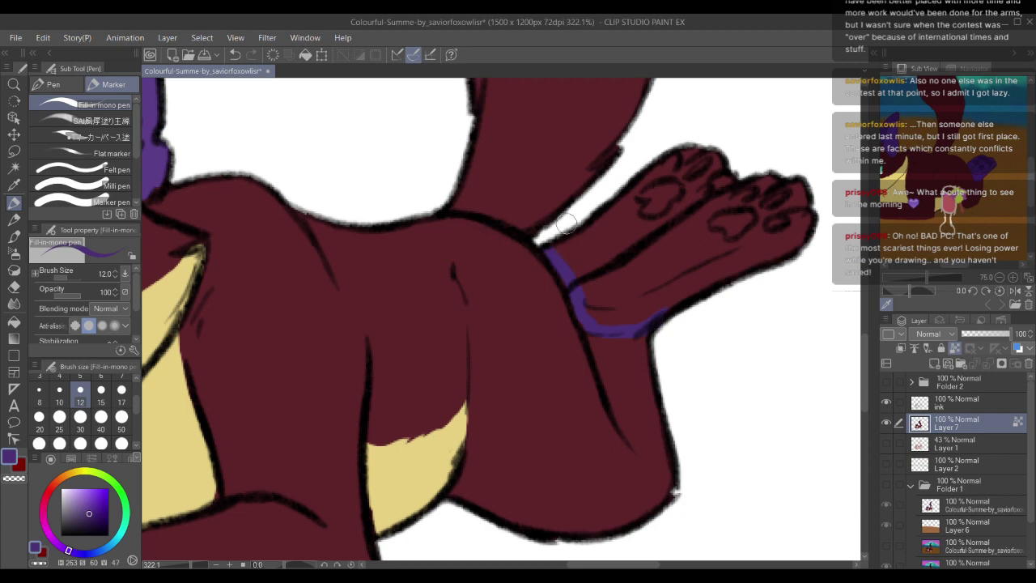
Step: Flood-fill both raised hind feet with purple up to the boundary line
scroll(998, 160, "up", 3)
left_click_drag(615, 248, 547, 281)
key("g")
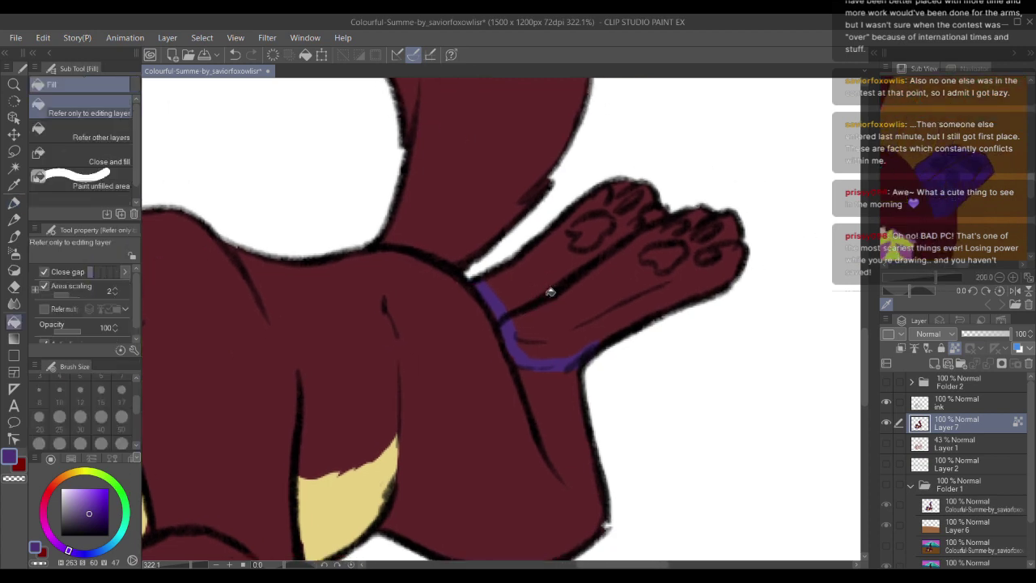
left_click(551, 291)
Step: Sample the dark purple from the reference image's feet and paint the paw pads and toe beans with the Marker
left_click(952, 175)
key("p")
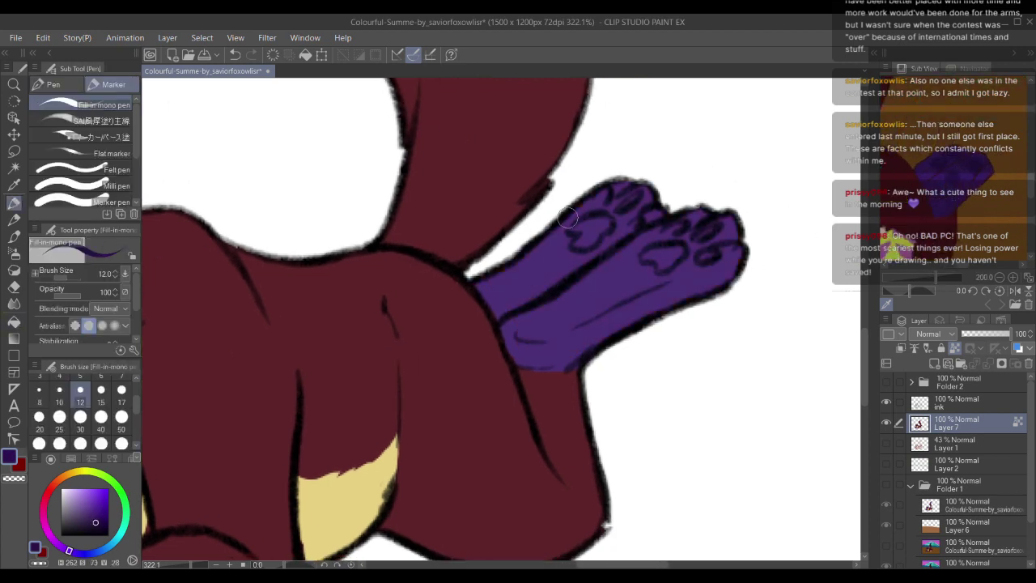
mouse_move(576, 225)
left_mouse_down()
mouse_move(635, 196)
mouse_move(606, 197)
mouse_move(627, 190)
mouse_move(600, 197)
mouse_move(651, 220)
mouse_move(656, 254)
mouse_move(669, 249)
mouse_move(660, 267)
mouse_move(676, 252)
mouse_move(666, 242)
mouse_move(693, 222)
mouse_move(702, 254)
left_mouse_up()
Step: Sample the lighter purple from the foot and trace the zigzag fur edge across the upper tail
scroll(922, 139, "down", 5)
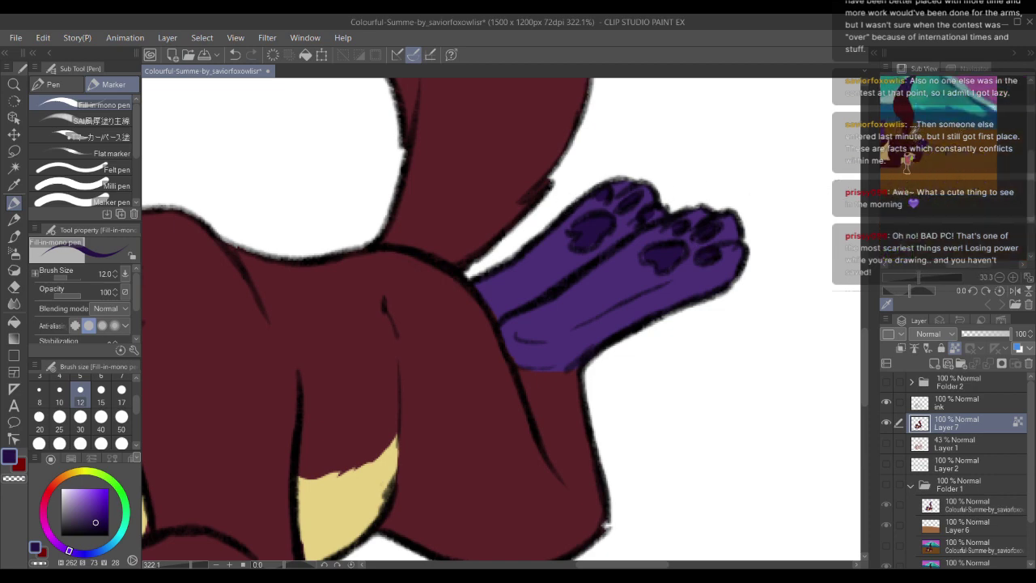
left_click_drag(538, 252, 544, 291)
left_click(545, 291, "alt")
left_click_drag(446, 110, 480, 465)
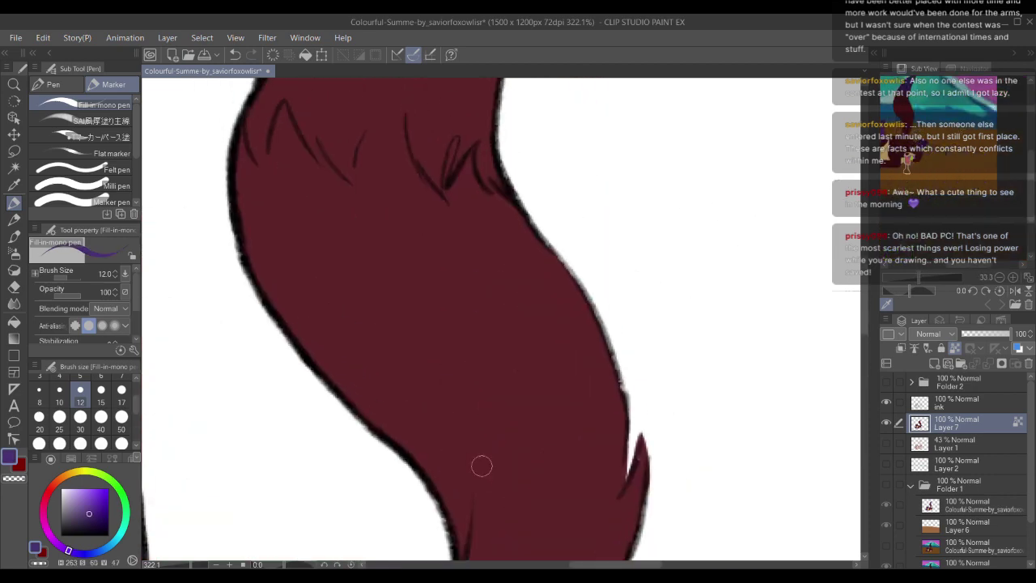
left_click_drag(408, 246, 532, 398)
mouse_move(366, 261)
left_mouse_down()
mouse_move(371, 293)
mouse_move(418, 237)
mouse_move(452, 312)
mouse_move(442, 282)
mouse_move(470, 312)
mouse_move(488, 279)
mouse_move(528, 254)
mouse_move(559, 328)
mouse_move(587, 270)
left_mouse_up()
mouse_move(576, 312)
left_mouse_down()
mouse_move(612, 319)
mouse_move(617, 274)
left_mouse_up()
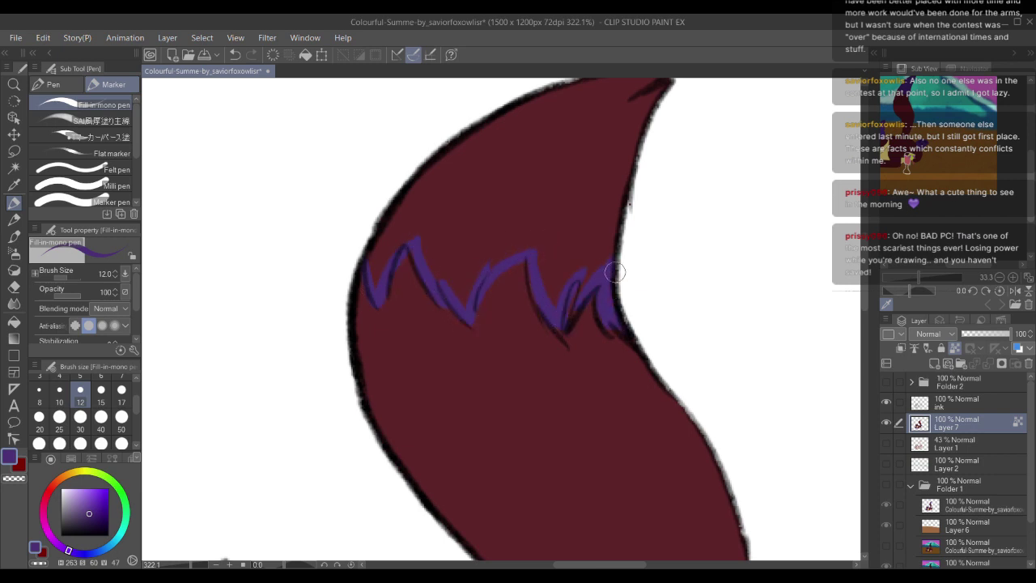
Step: Tidy the zigzag fur edge and flood-fill the tail tip above it with purple
left_click_drag(543, 143, 467, 247)
scroll(474, 237, "down", 2)
scroll(437, 284, "up", 3)
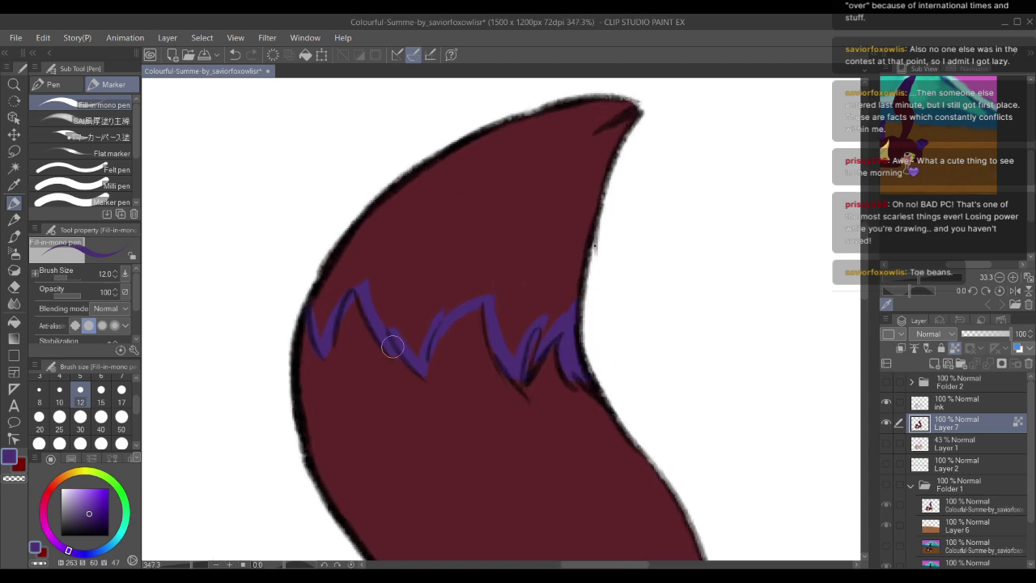
scroll(348, 259, "down", 1)
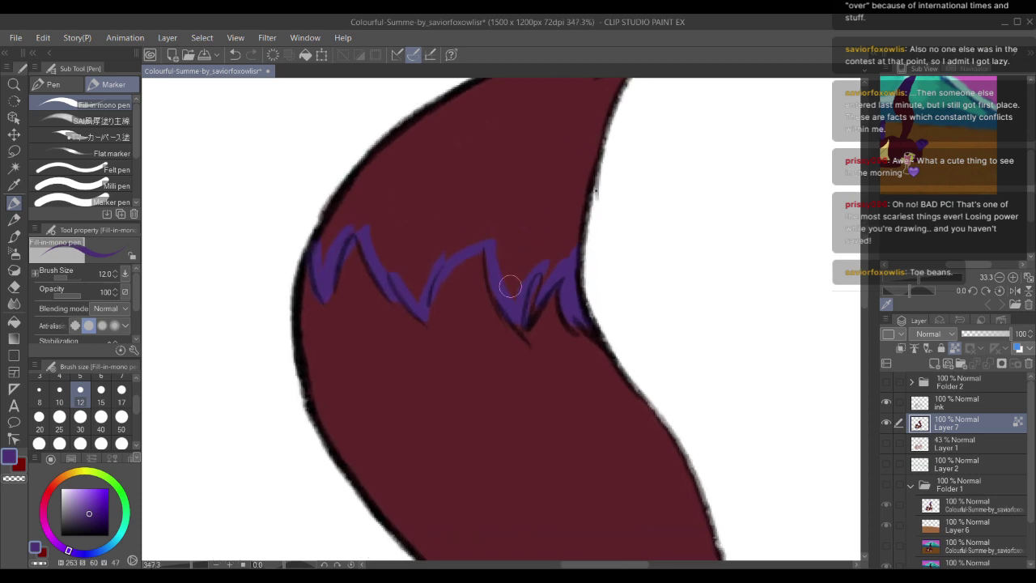
left_click_drag(471, 260, 481, 275)
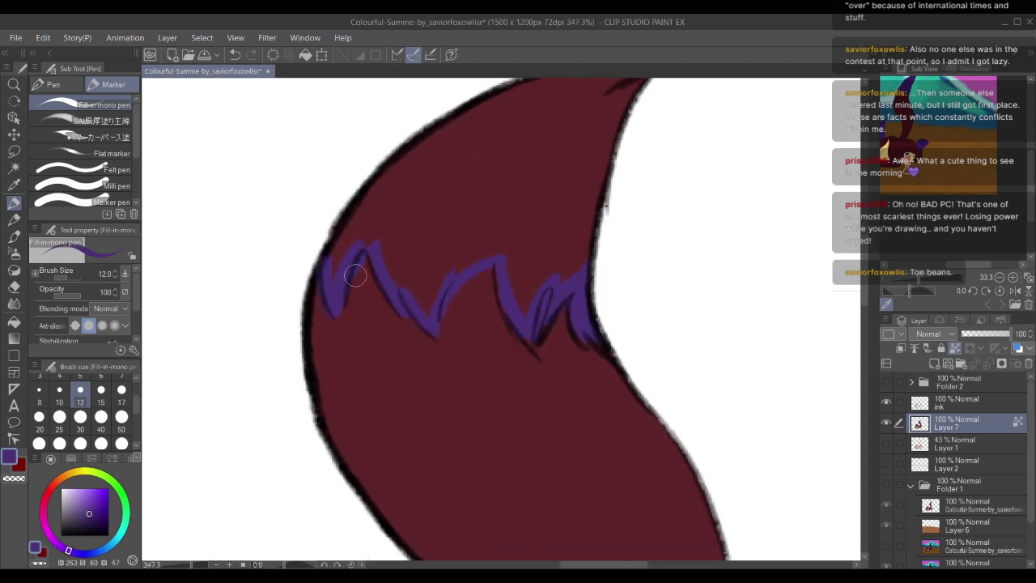
left_click(359, 291, "alt")
left_click(349, 258, "alt")
scroll(381, 288, "up", 1)
key("g")
left_click(458, 273)
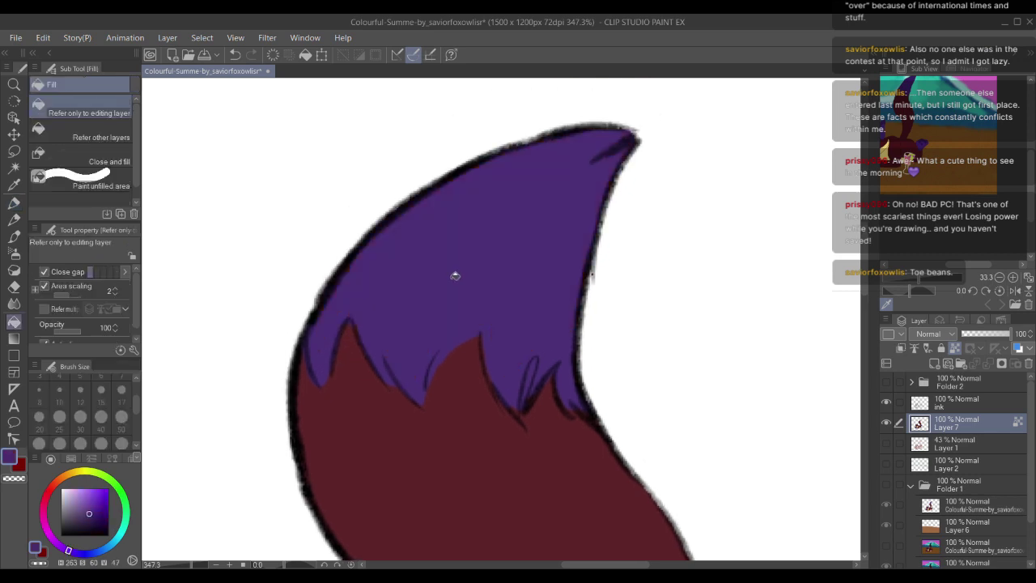
Step: Switch to the Lineart Pencil, make Folder 2 with the drinking glass visible, and select its Layer 3
scroll(421, 259, "down", 1)
scroll(422, 259, "down", 6)
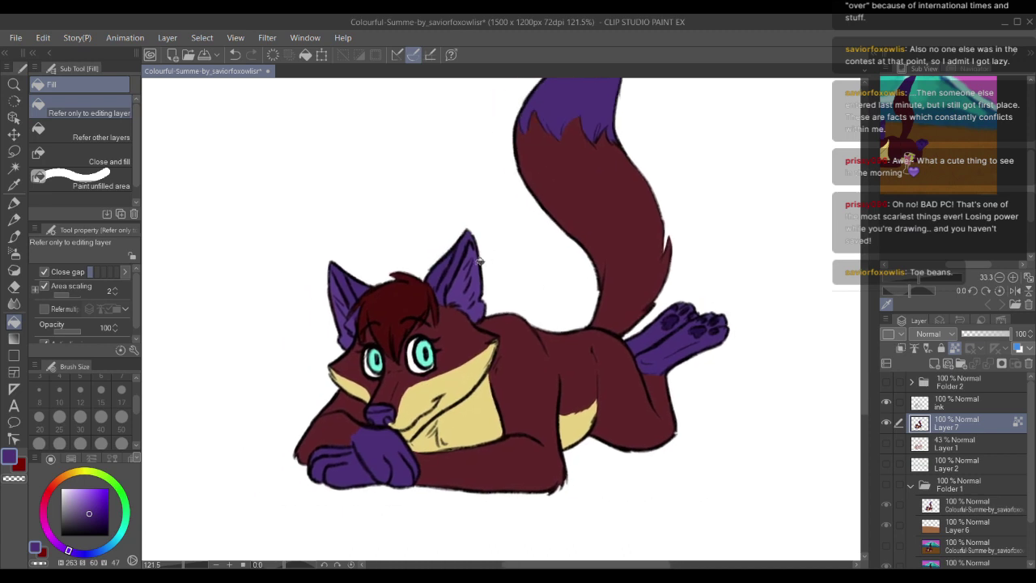
scroll(455, 251, "up", 3)
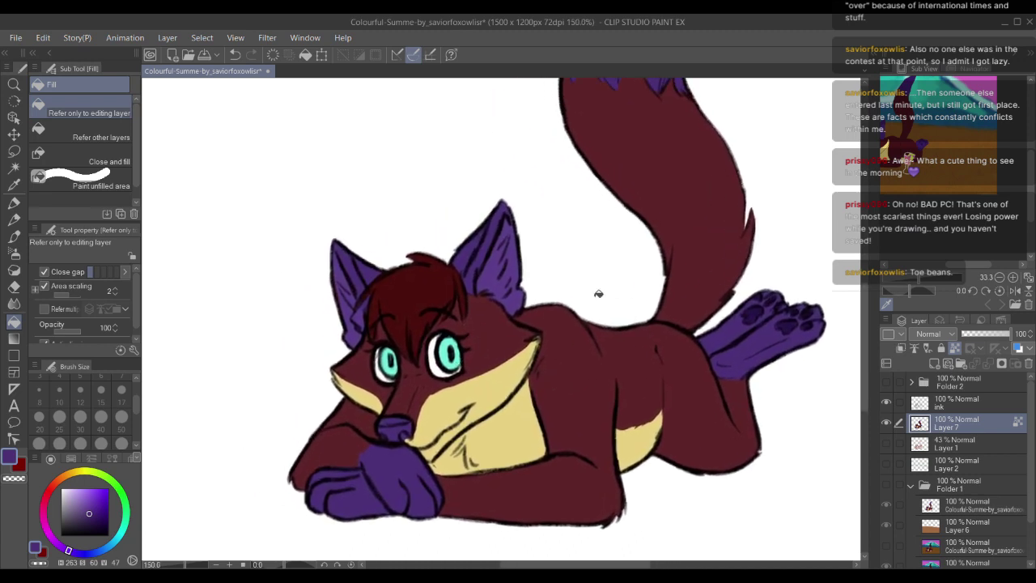
left_click_drag(968, 266, 952, 266)
scroll(938, 154, "up", 5)
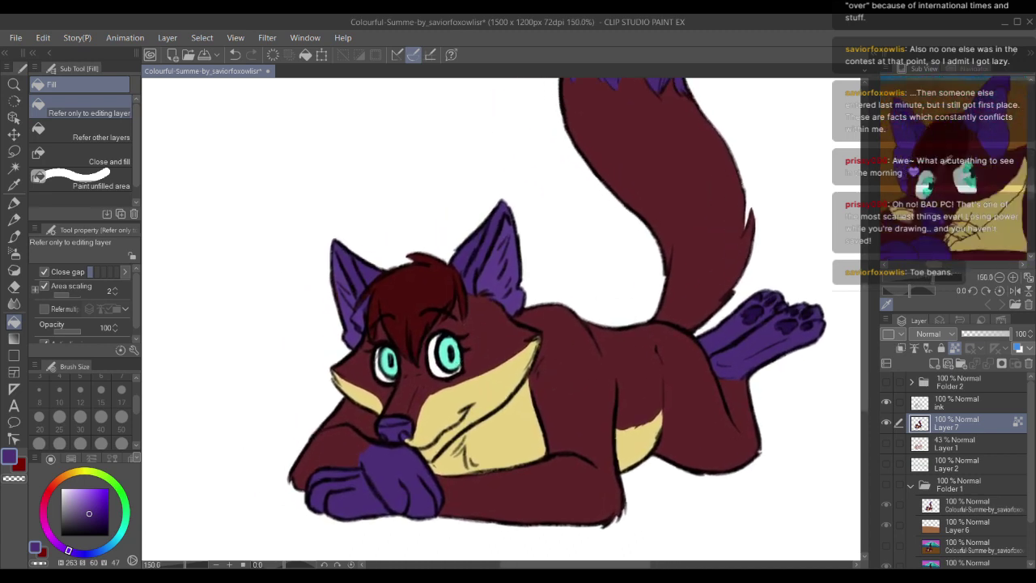
scroll(469, 303, "up", 4)
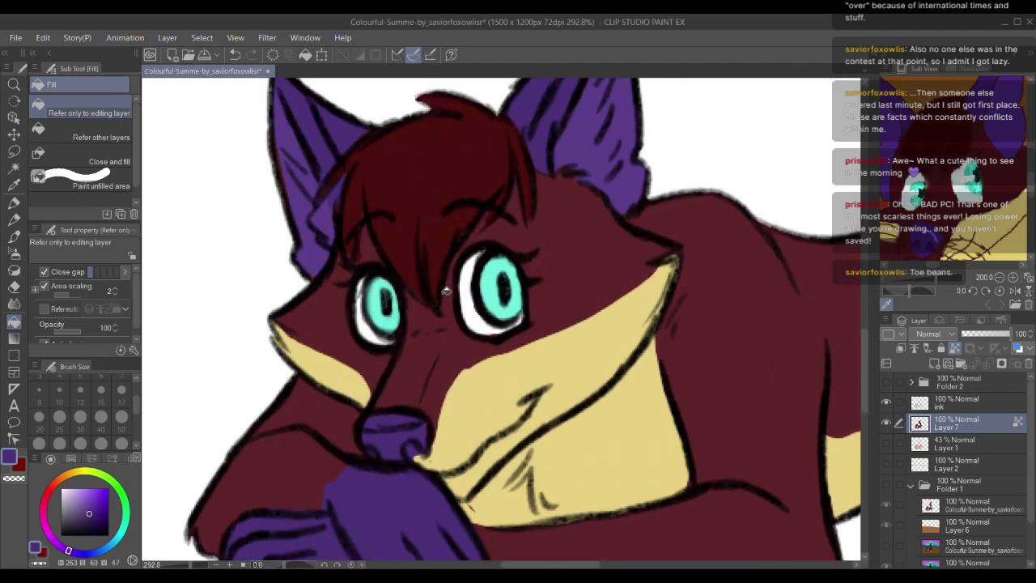
key("p")
left_click_drag(489, 282, 474, 272)
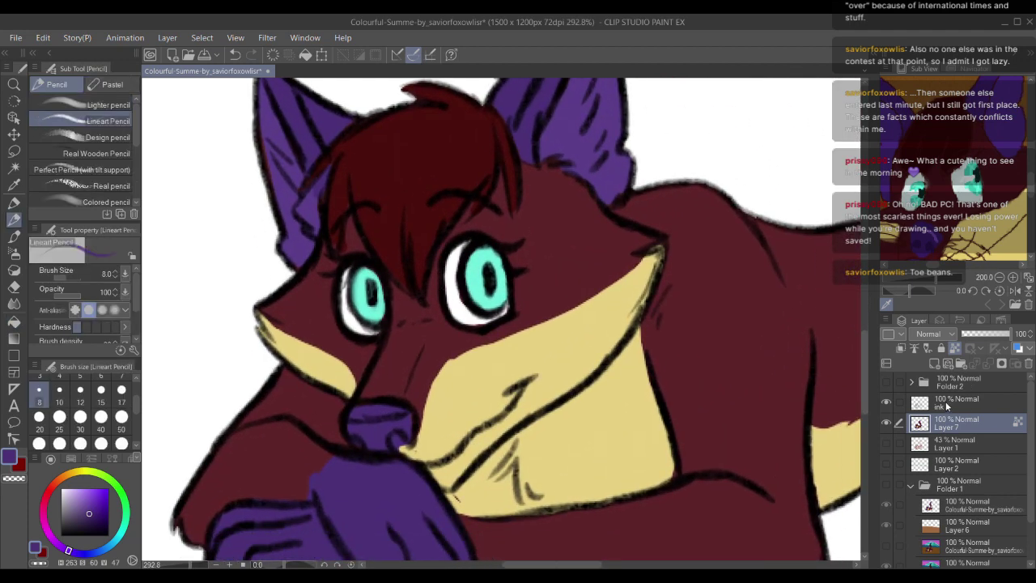
left_click(947, 403)
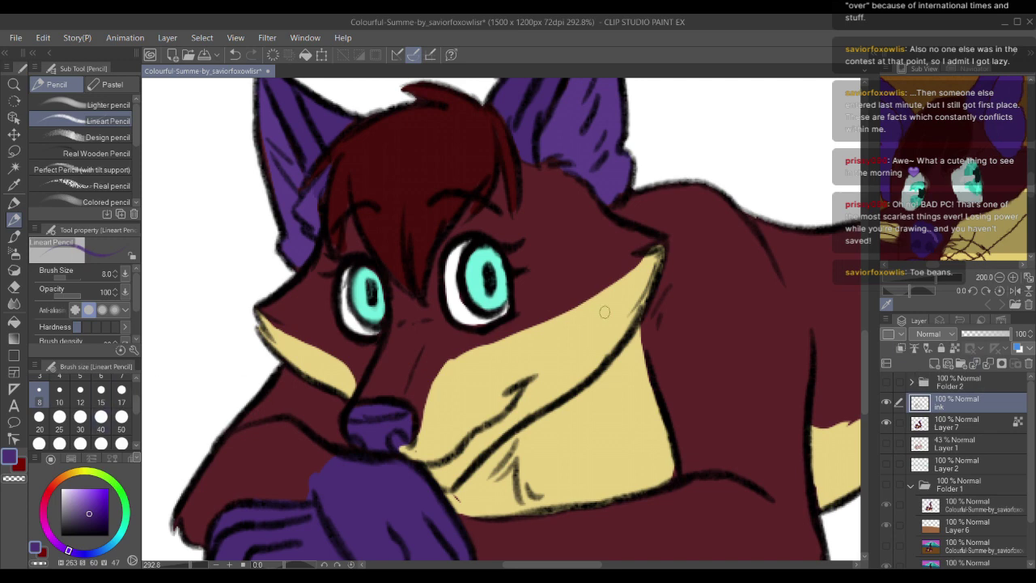
left_click(943, 383)
left_click(911, 382)
left_click(947, 406)
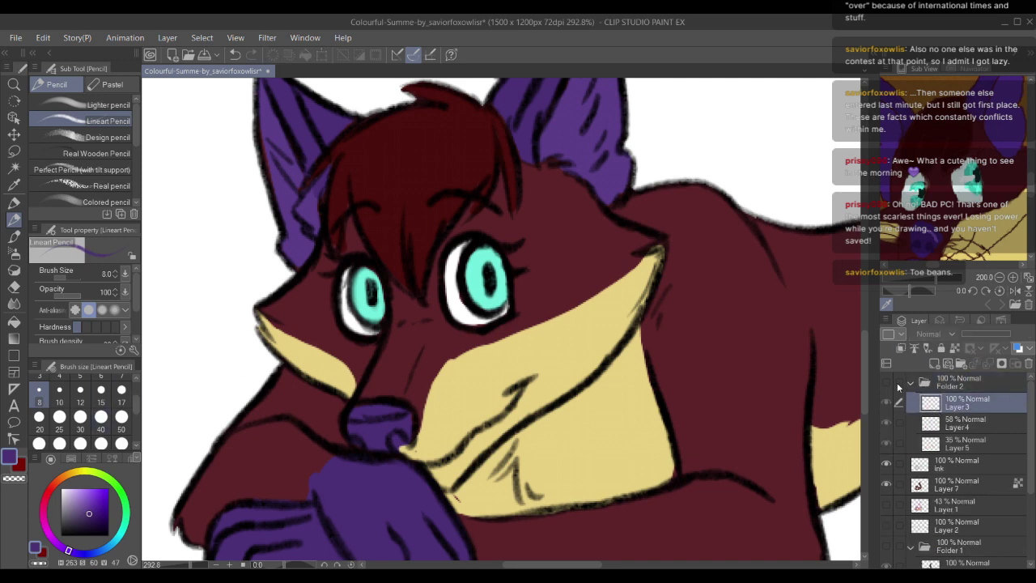
left_click(887, 382)
left_click_drag(496, 279, 441, 319)
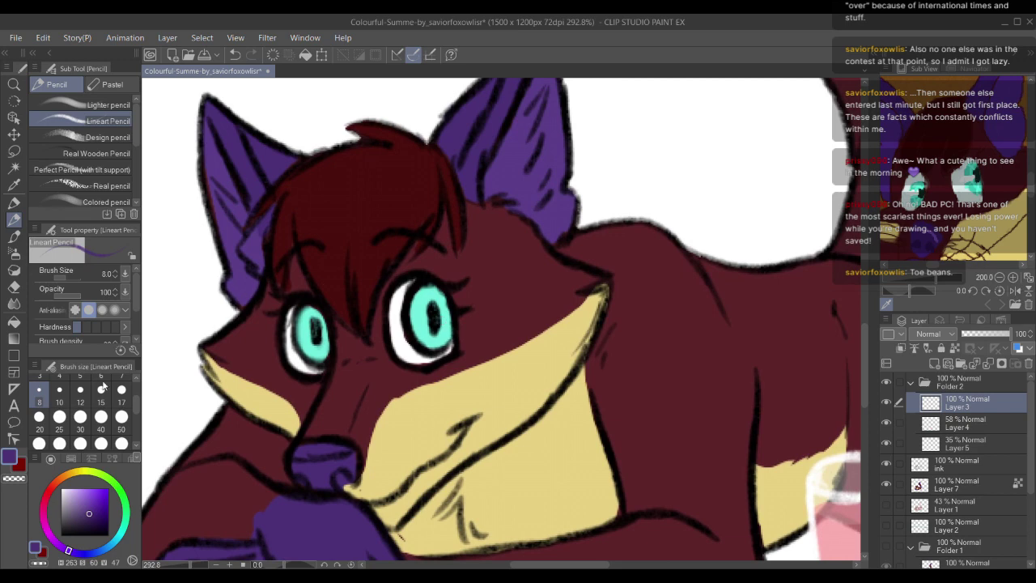
left_click(62, 491)
left_click_drag(366, 252, 361, 246)
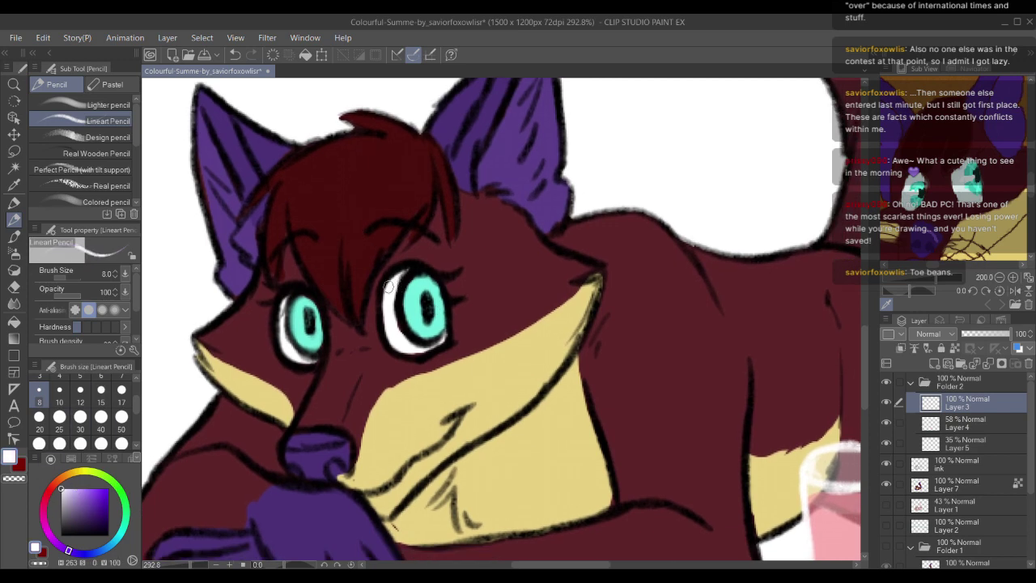
left_click_drag(389, 287, 408, 243)
left_click_drag(187, 323, 222, 323)
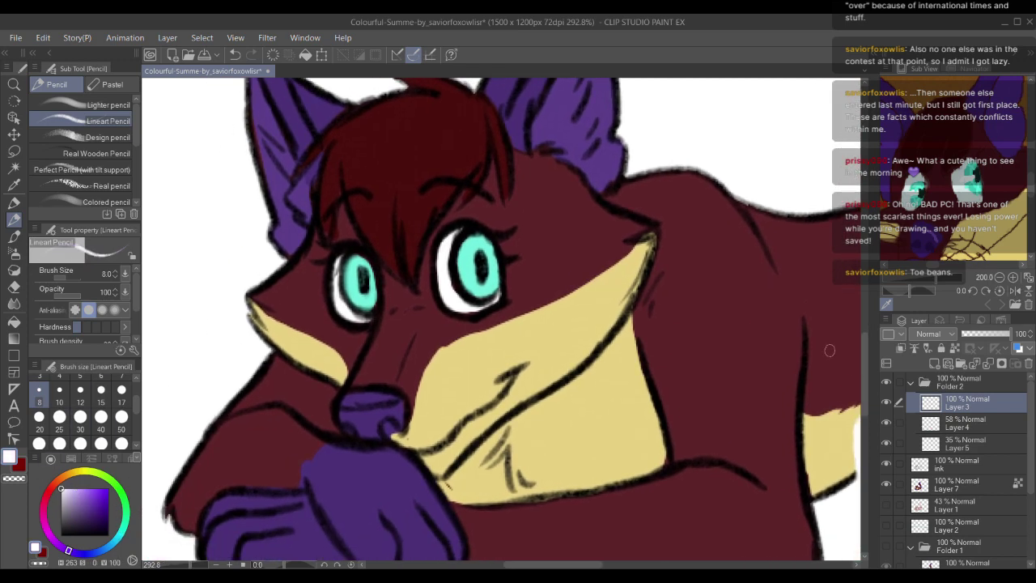
Step: On Layer 7, sample the iris colour, choose a deeper teal from it and shade the upper part of both irises
left_click(953, 506)
left_click(955, 484)
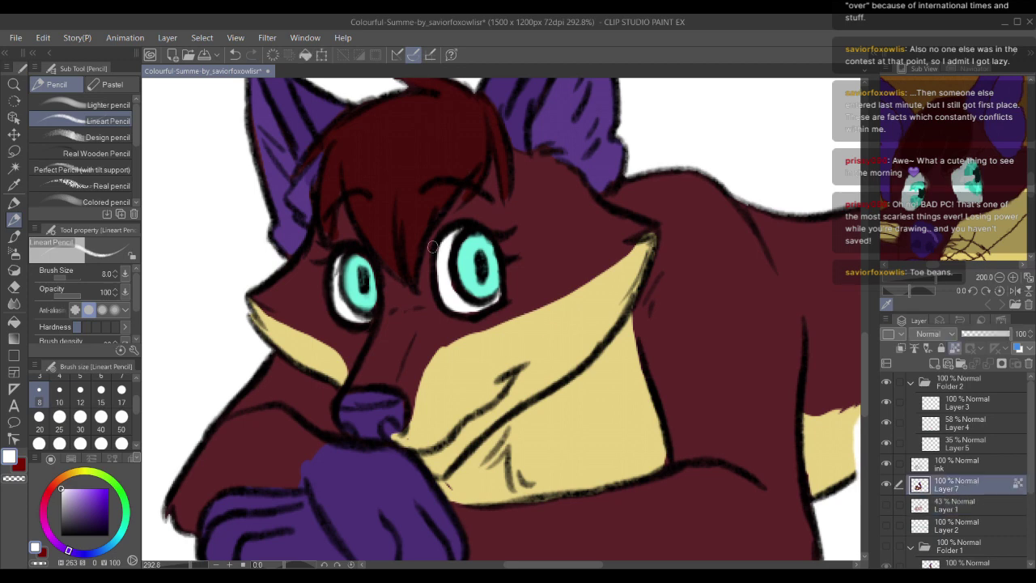
left_click(468, 253, "alt")
left_click_drag(91, 491, 117, 492)
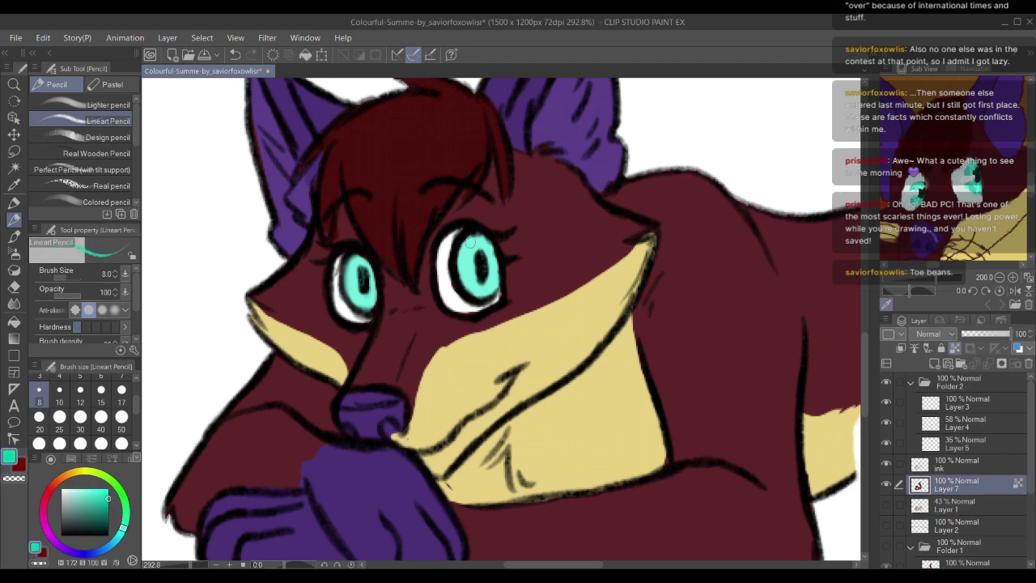
mouse_move(470, 242)
left_mouse_down()
mouse_move(457, 264)
mouse_move(484, 256)
mouse_move(483, 287)
left_mouse_up()
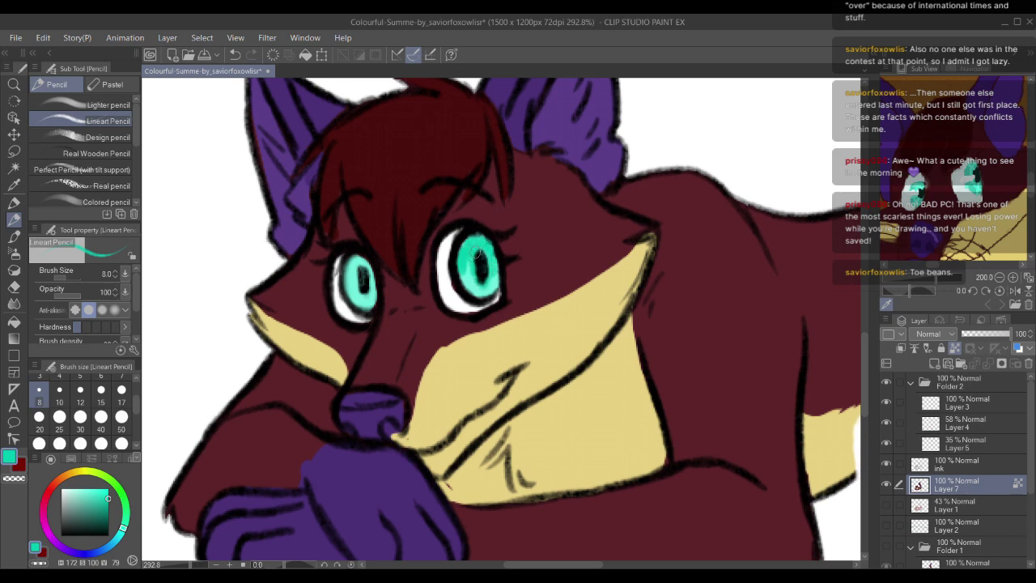
mouse_move(354, 274)
left_mouse_down()
mouse_move(356, 263)
mouse_move(353, 282)
mouse_move(370, 276)
left_mouse_up()
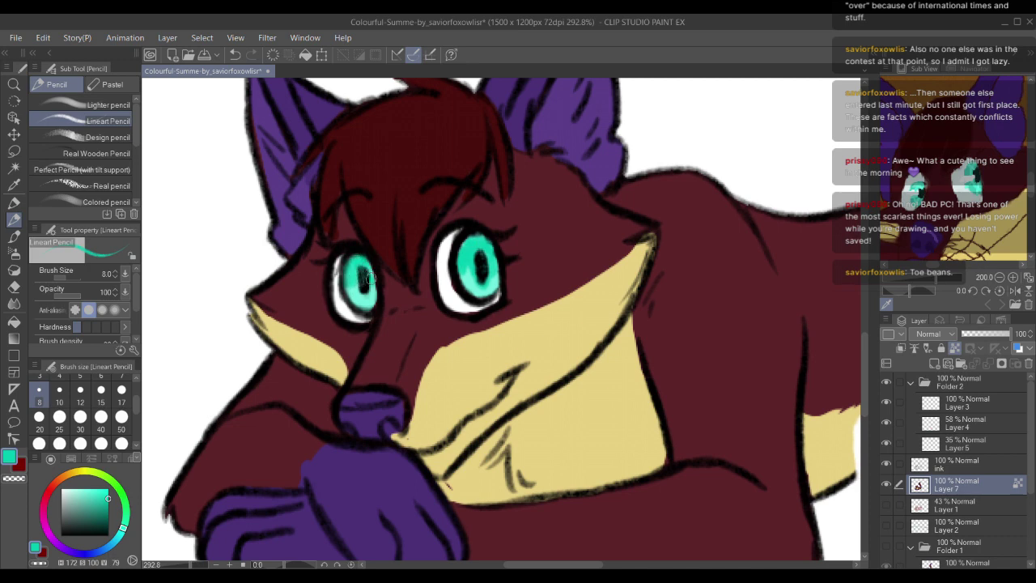
Step: Blend the irises with the sampled light teal and shade around their upper edges with a darker teal
left_click(480, 289, "alt")
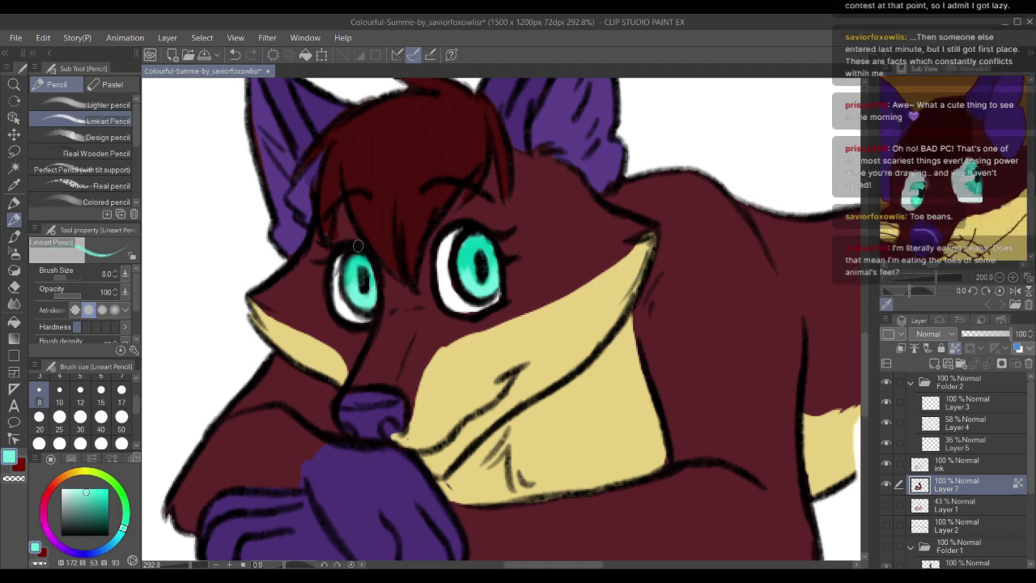
mouse_move(359, 243)
left_mouse_down()
mouse_move(377, 256)
mouse_move(357, 248)
left_mouse_up()
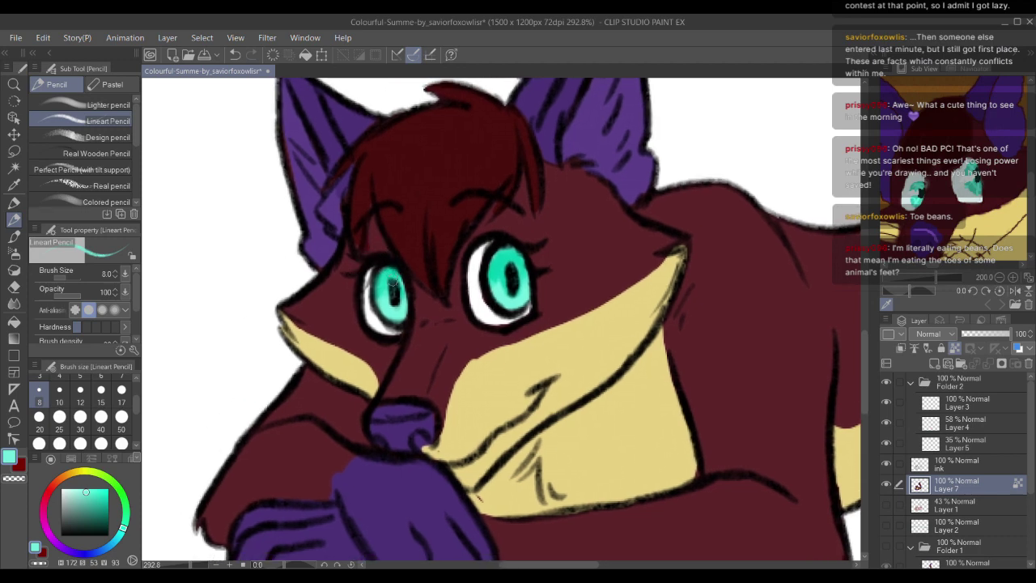
left_click(502, 255, "alt")
left_click_drag(111, 498, 107, 505)
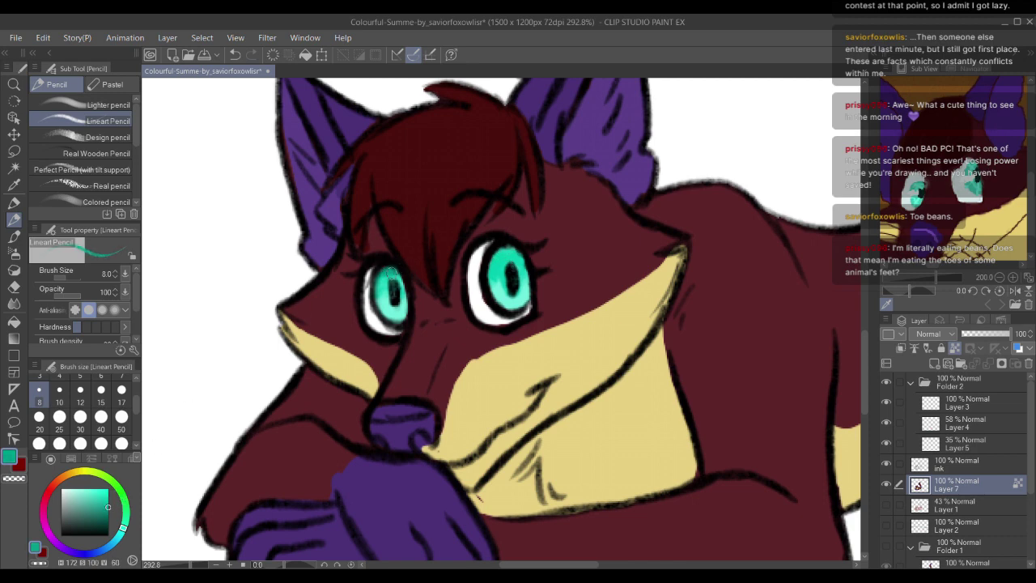
mouse_move(509, 240)
left_mouse_down()
mouse_move(496, 270)
mouse_move(521, 252)
left_mouse_up()
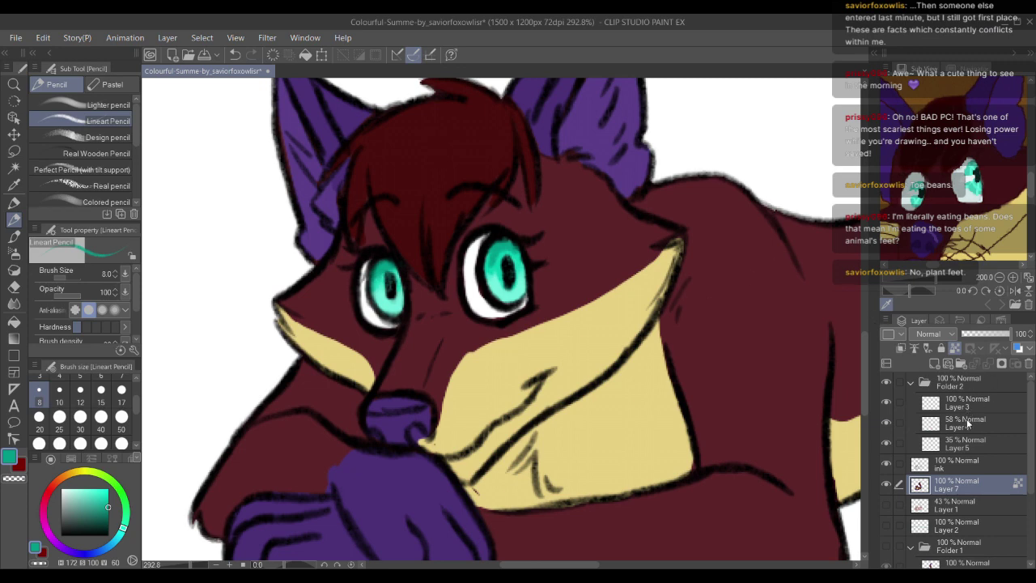
Step: On Layer 3 in Folder 2, paint white highlights on both irises with the Lineart Pencil
left_click(968, 424)
left_click(965, 437)
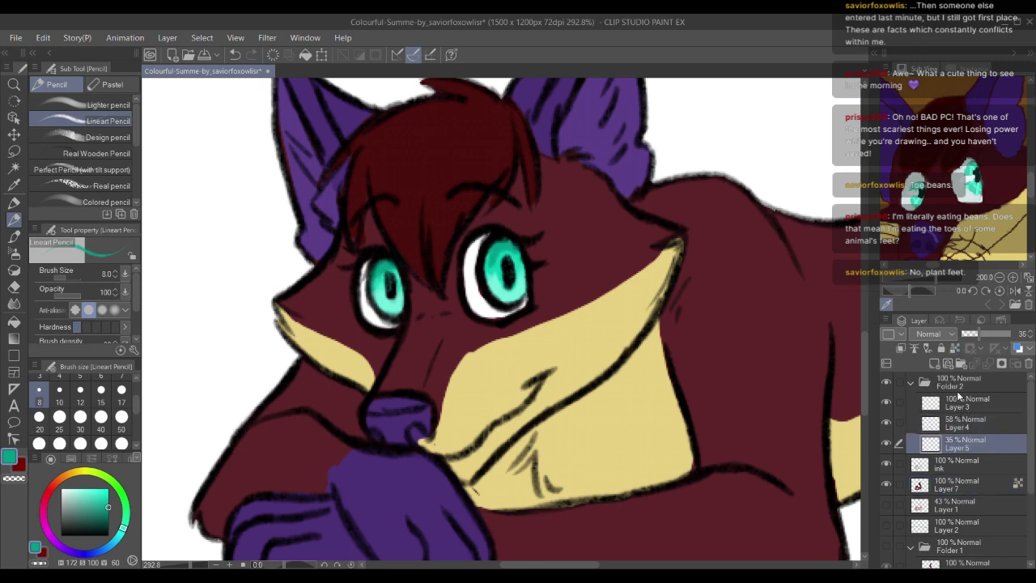
left_click(973, 401)
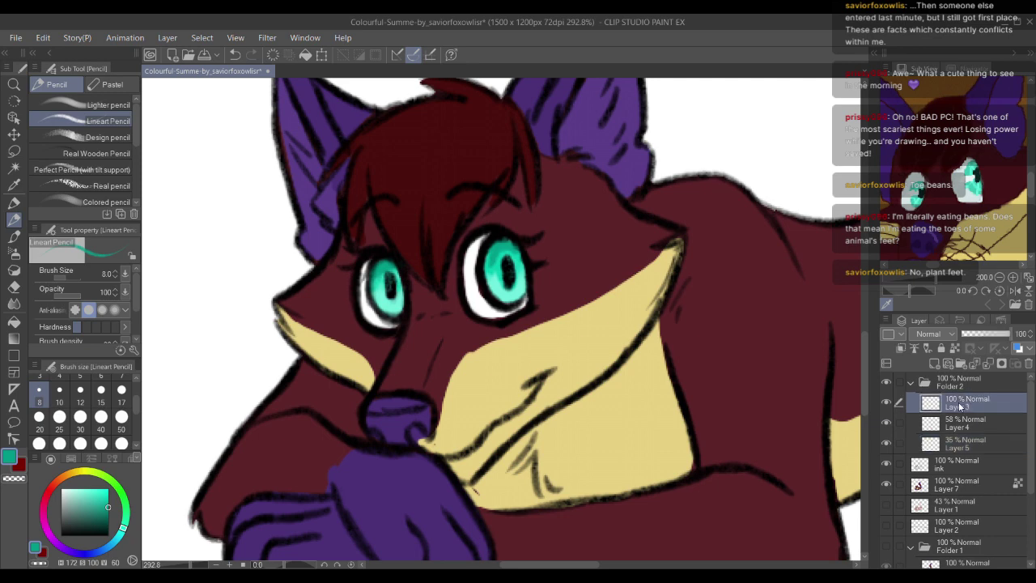
left_click(62, 489)
left_click_drag(243, 301, 265, 340)
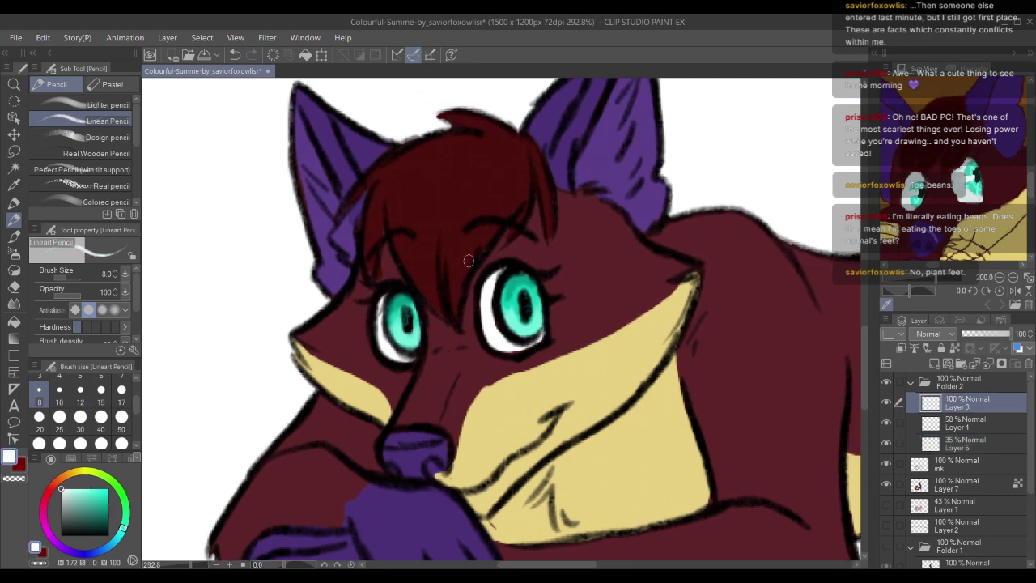
left_click_drag(494, 297, 511, 297)
left_click_drag(385, 314, 404, 311)
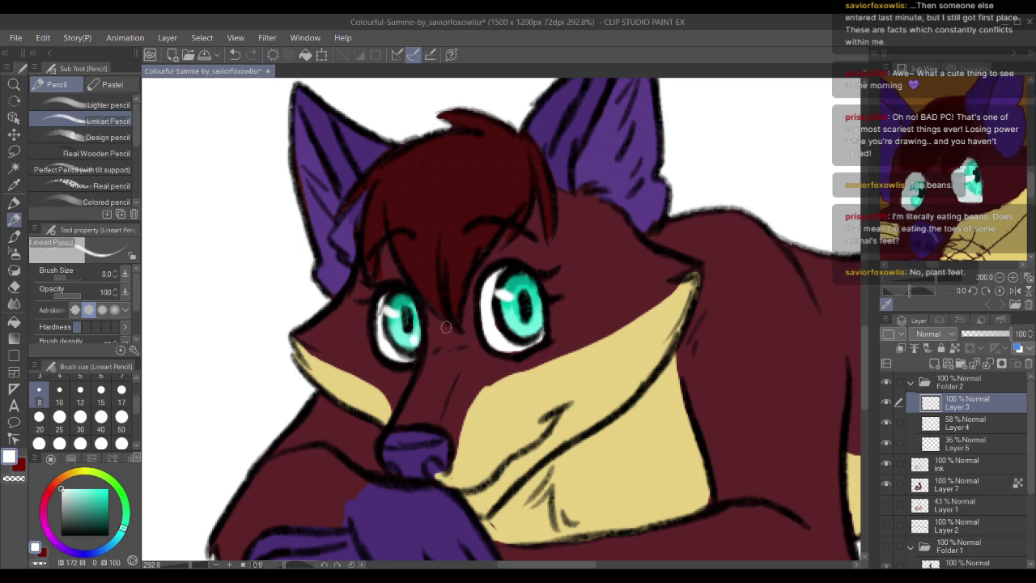
left_click(535, 324)
Step: Set the pencil size to 5 and draw thin white whiskers across the large cream cheek, following the reference image
scroll(411, 340, "down", 8)
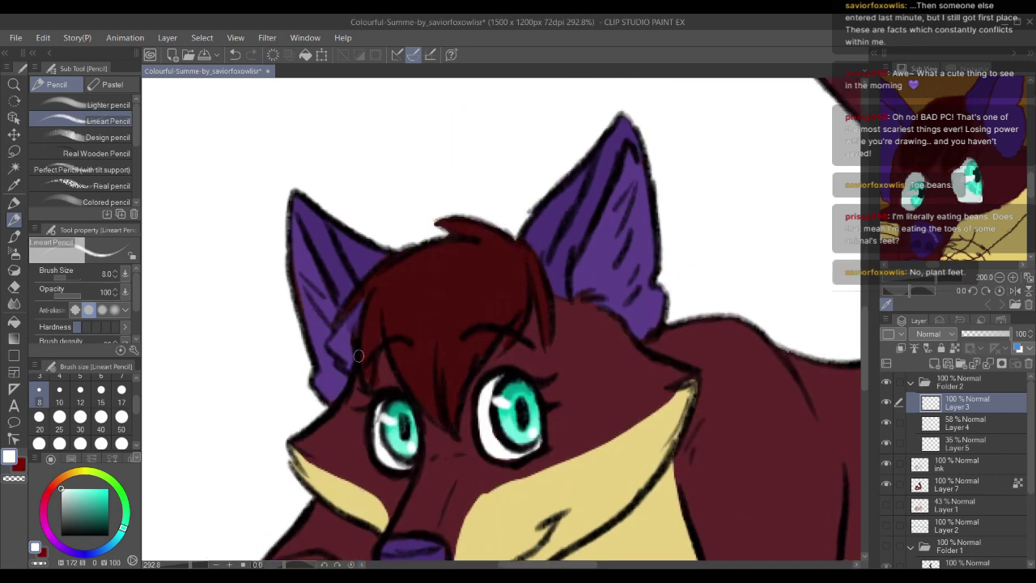
scroll(361, 297, "up", 2)
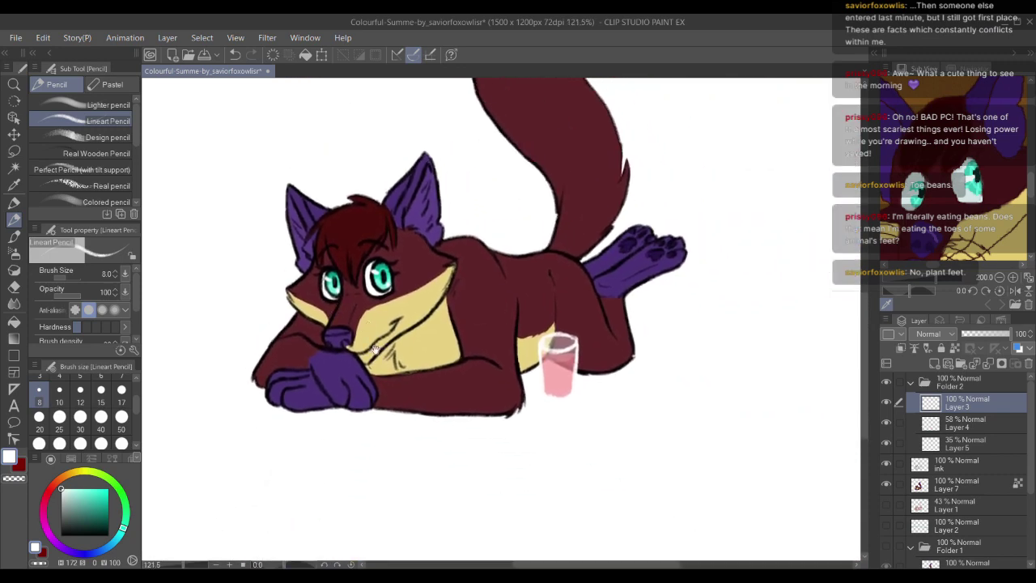
scroll(382, 363, "up", 3)
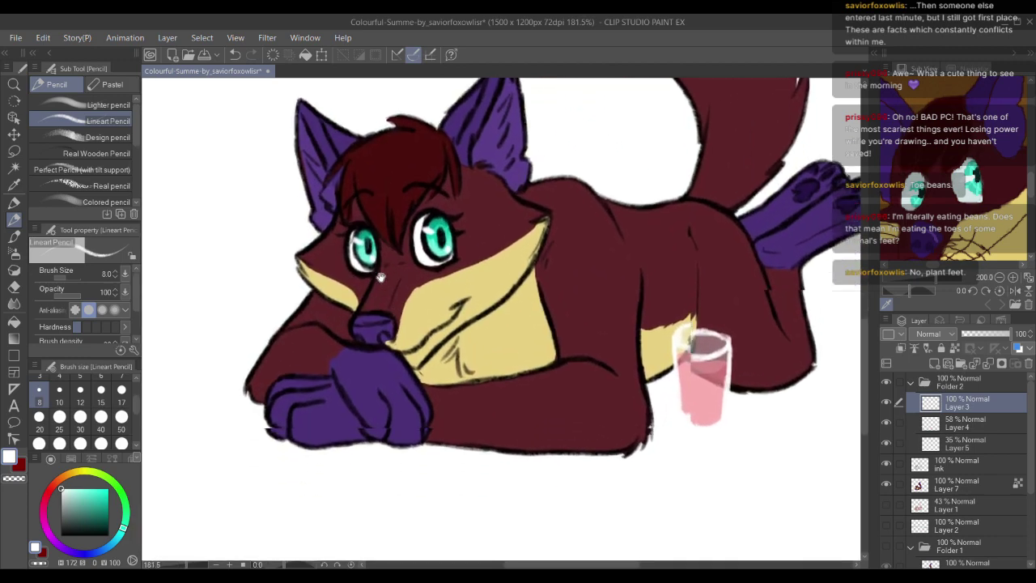
left_click_drag(926, 277, 931, 275)
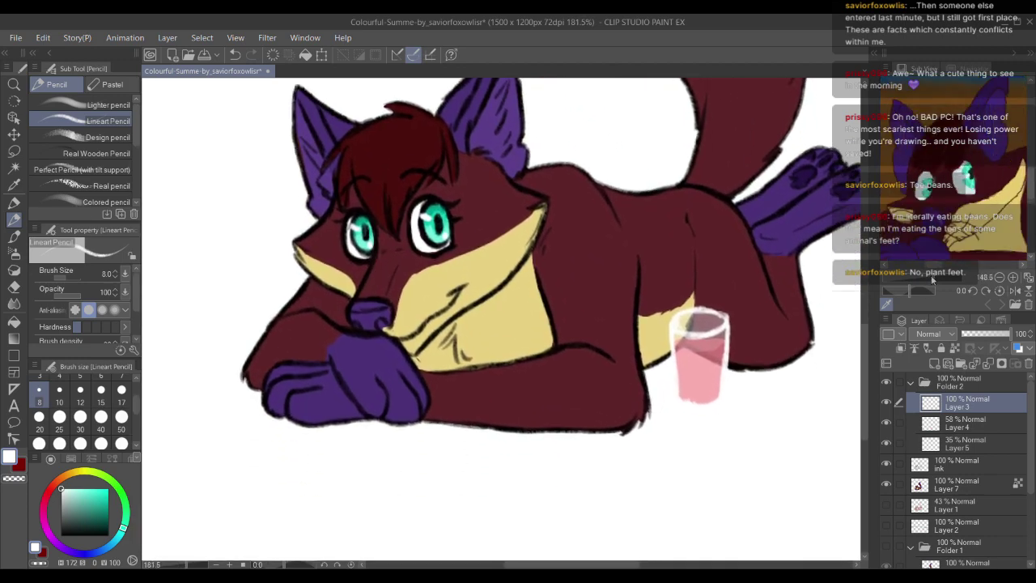
left_click_drag(496, 317, 535, 264)
scroll(534, 263, "up", 4)
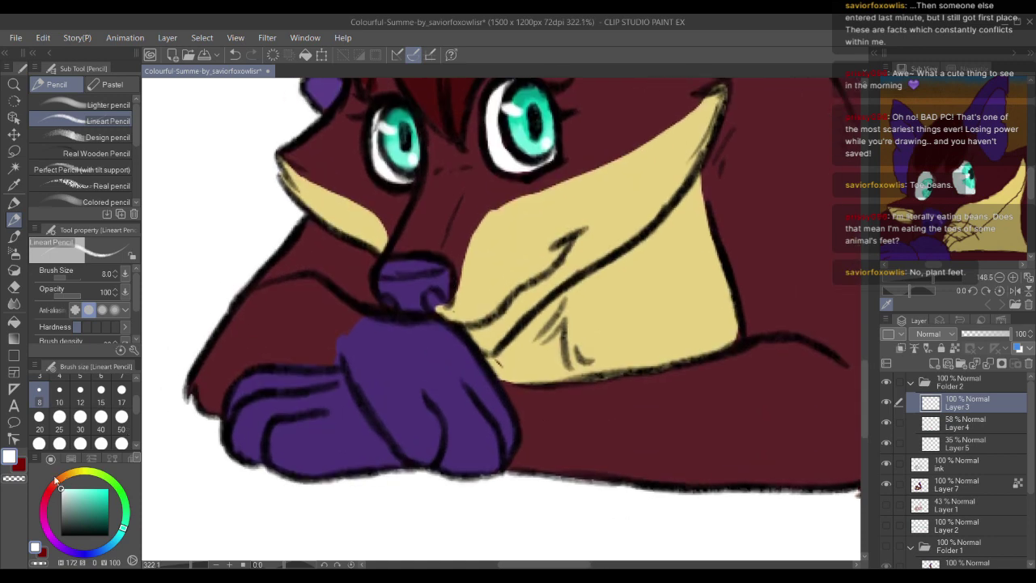
scroll(535, 269, "down", 3)
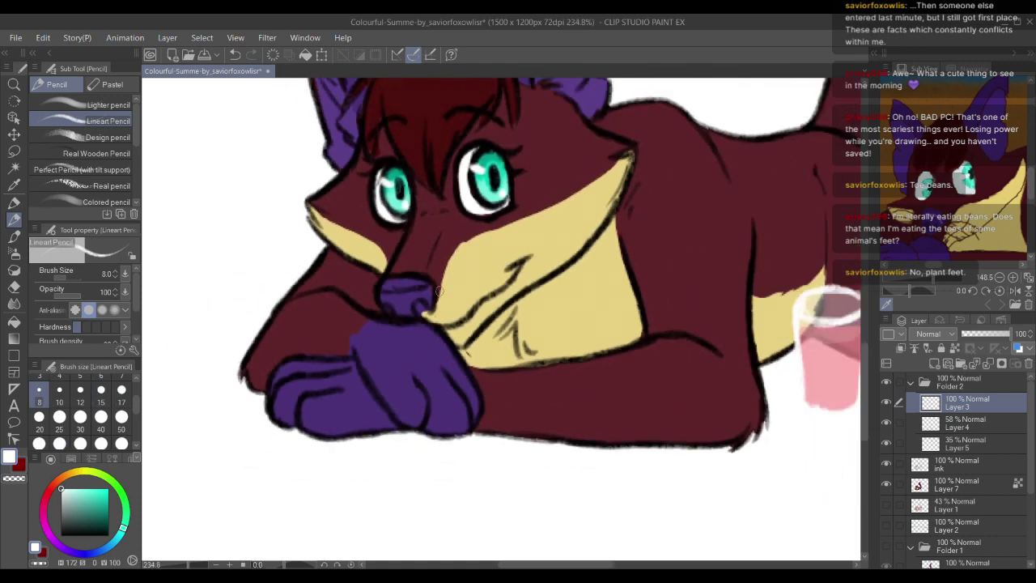
scroll(135, 404, "up", 1)
left_click(80, 391)
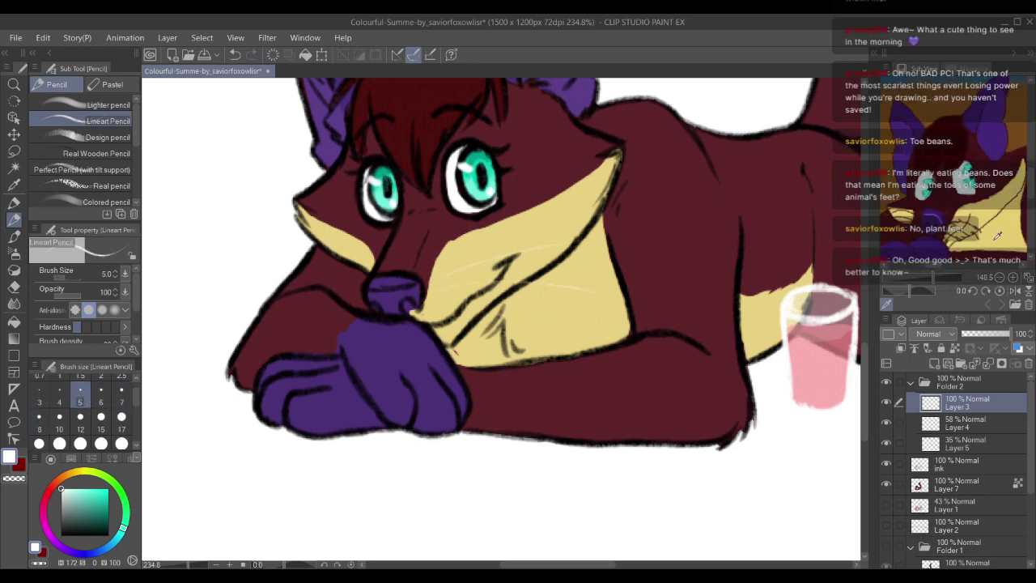
scroll(969, 226, "up", 3)
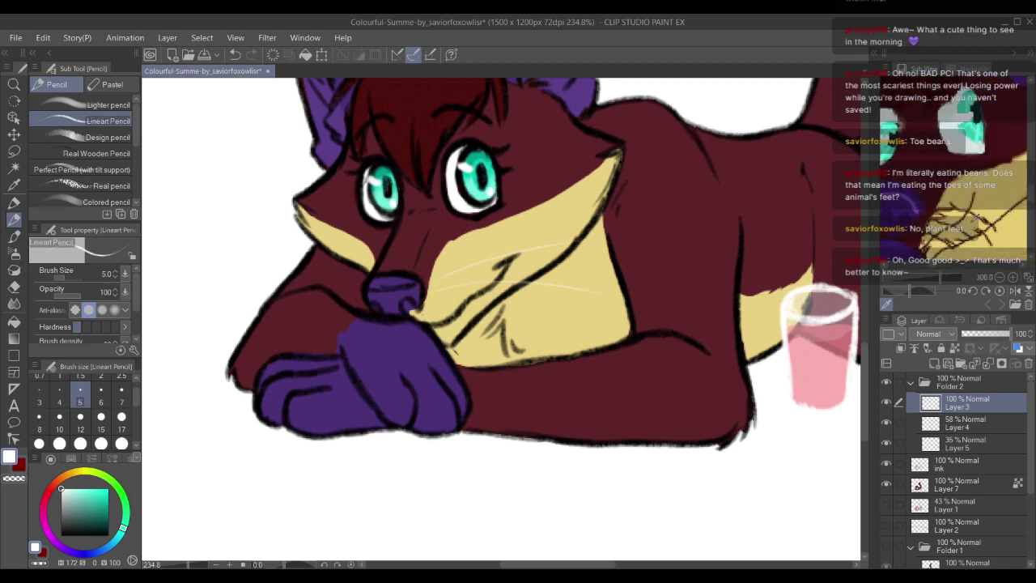
Step: Draw thin white whiskers on the far side of the muzzle, and undo the last two strokes
left_click_drag(428, 322, 441, 275)
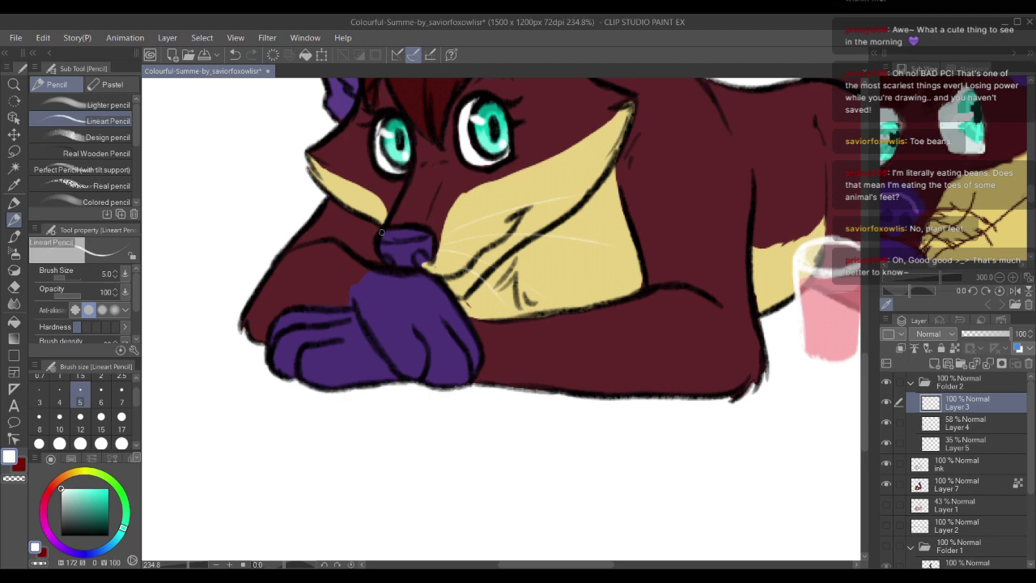
mouse_move(381, 232)
left_mouse_down()
mouse_move(316, 208)
mouse_move(273, 263)
left_mouse_up()
left_click_drag(363, 188, 314, 161)
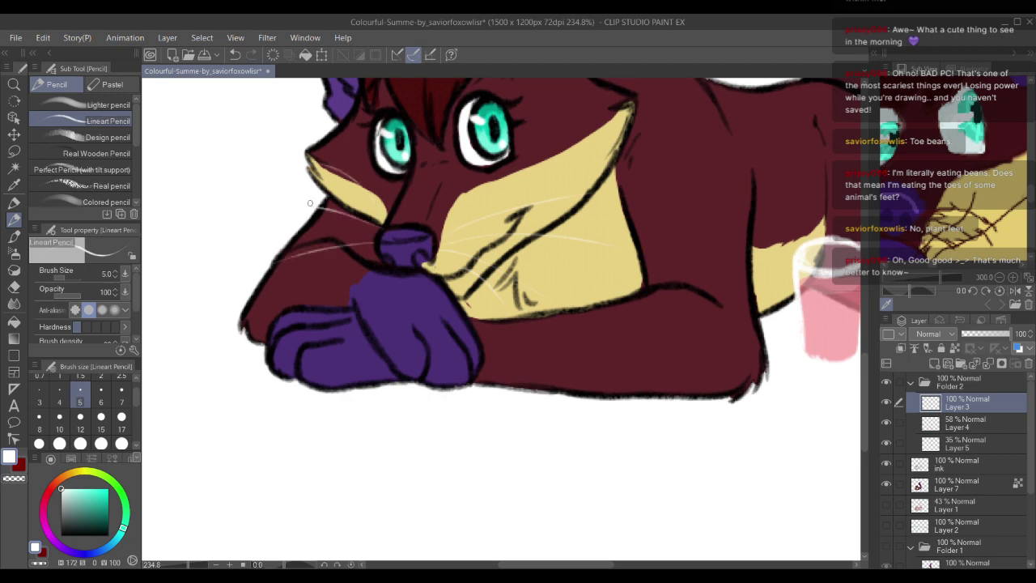
left_click_drag(354, 279, 267, 328)
key("ctrl+z")
key("ctrl+z")
scroll(372, 258, "down", 5)
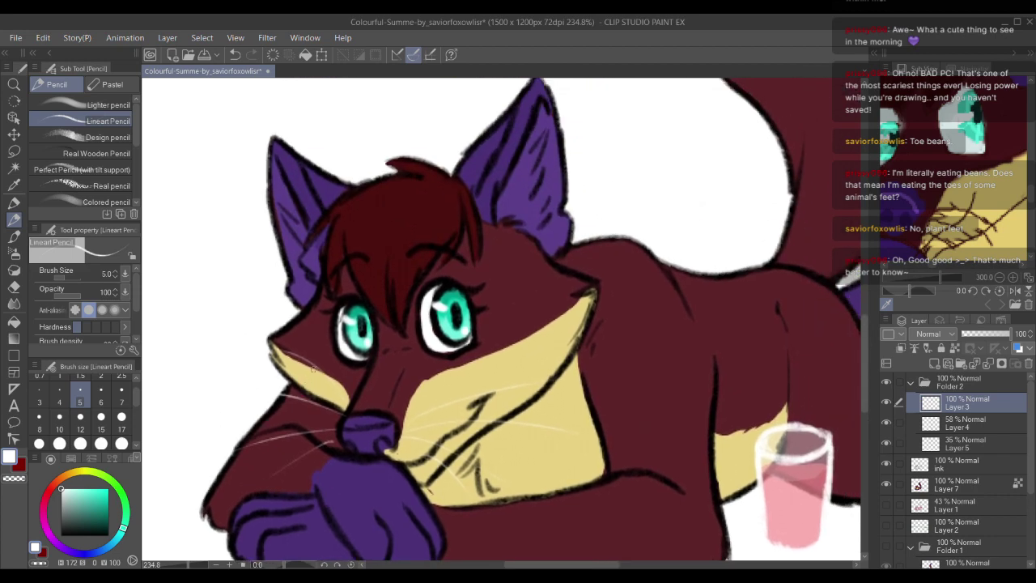
Step: Make Folder 1 with the original beach background and character visible behind the redrawn fox
scroll(340, 356, "down", 4)
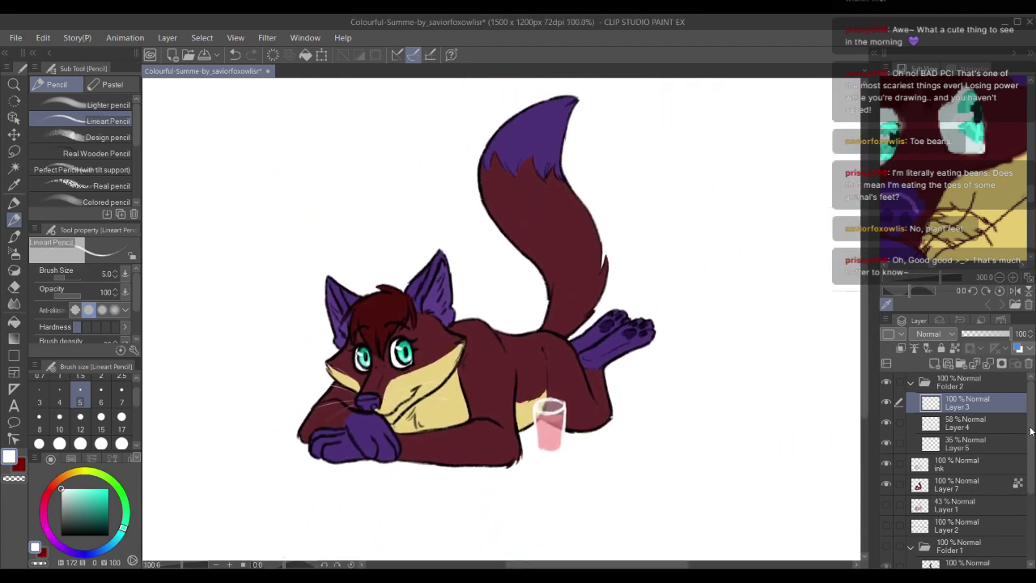
scroll(1030, 432, "down", 2)
left_click(886, 481)
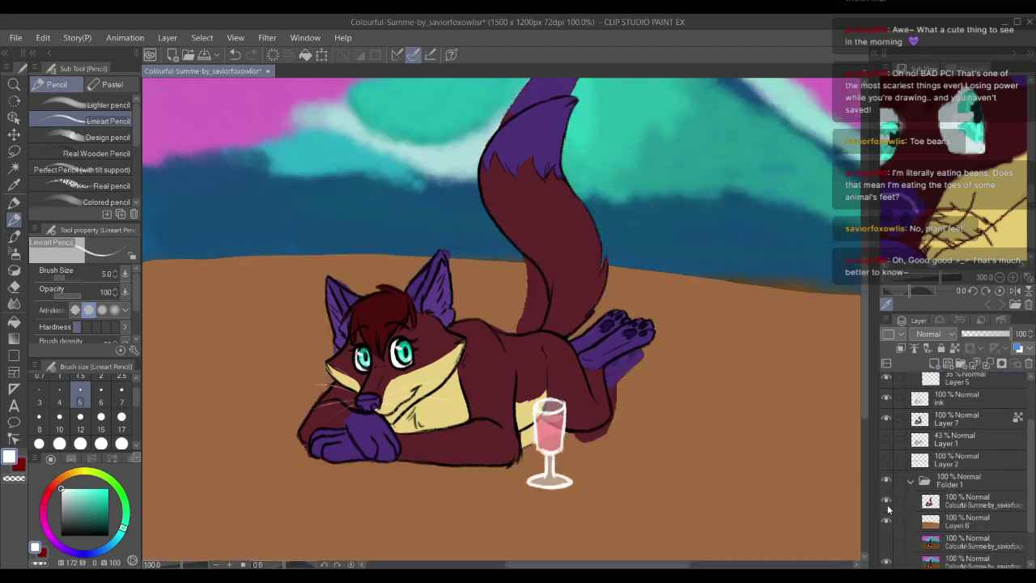
Step: Hide the original fox character layer in Folder 1 and check the redrawn fox against the whole beach background
left_click(887, 508)
key("ctrl+minus")
key("ctrl+minus")
key("ctrl+minus")
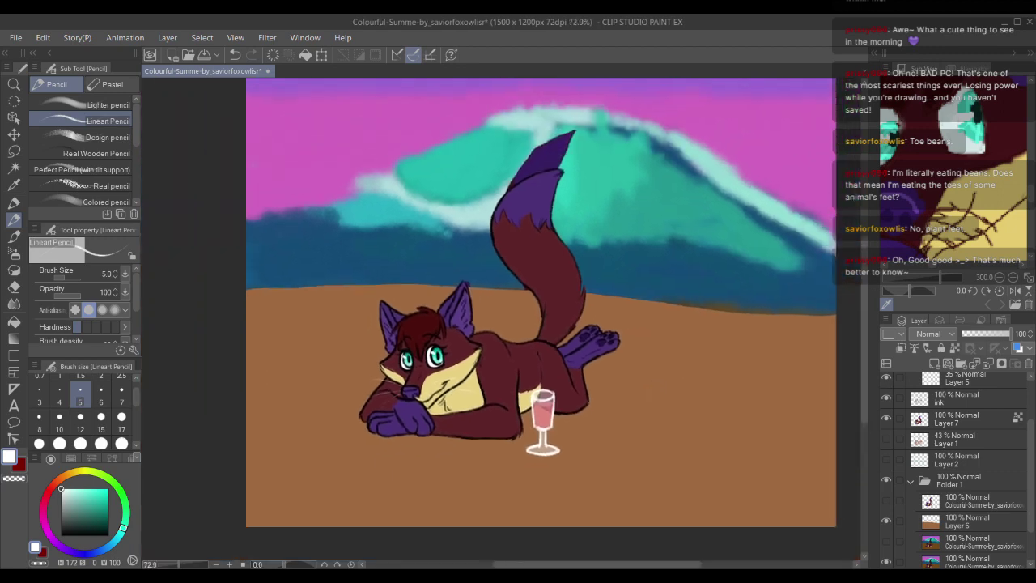
left_click_drag(644, 363, 642, 401)
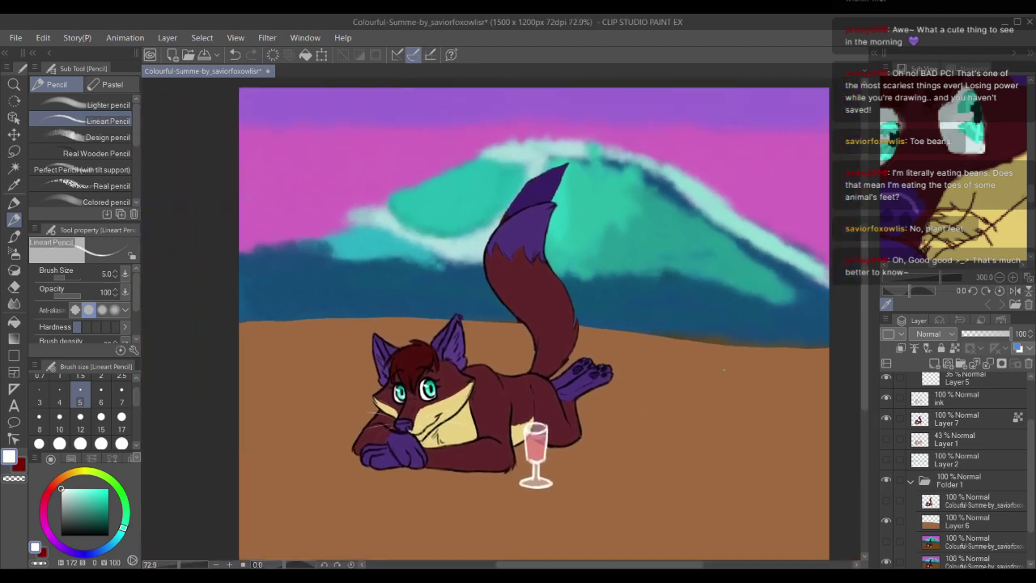
left_click_drag(559, 355, 522, 344)
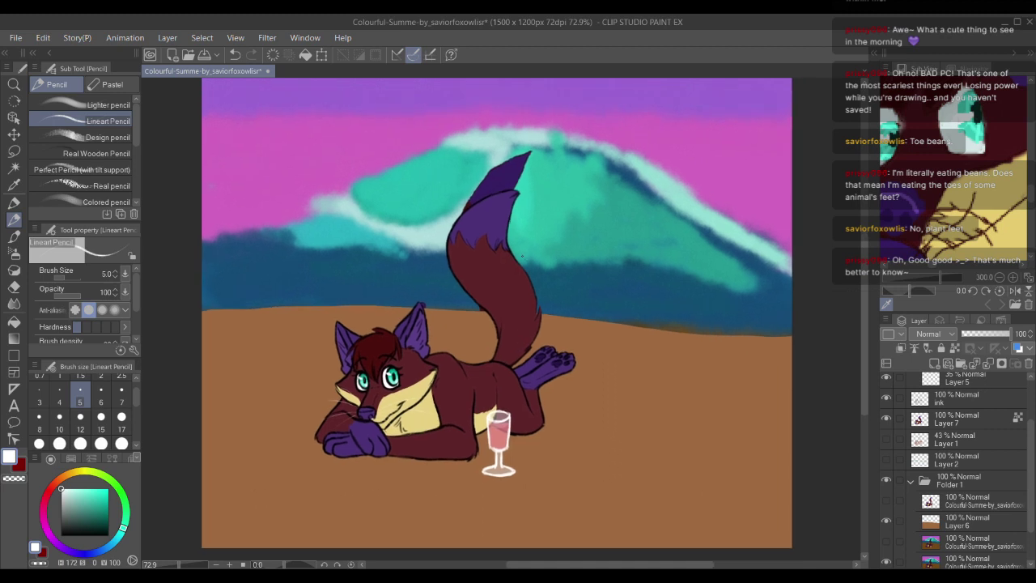
left_click_drag(521, 256, 530, 294)
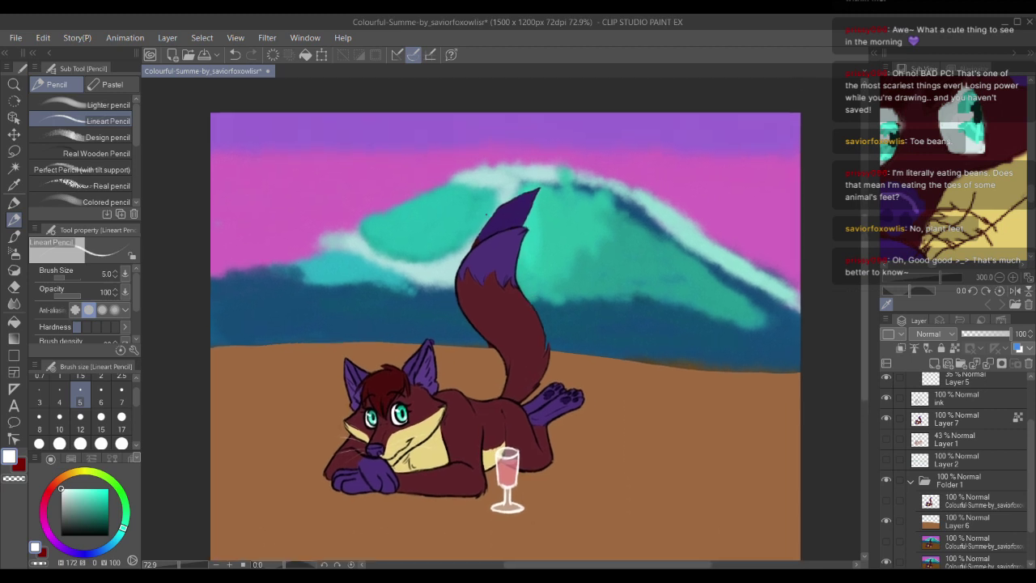
Step: Make Layer 6 in Folder 1 the active layer and choose the textured dry oil paint brush
scroll(971, 493, "down", 1)
left_click(963, 500)
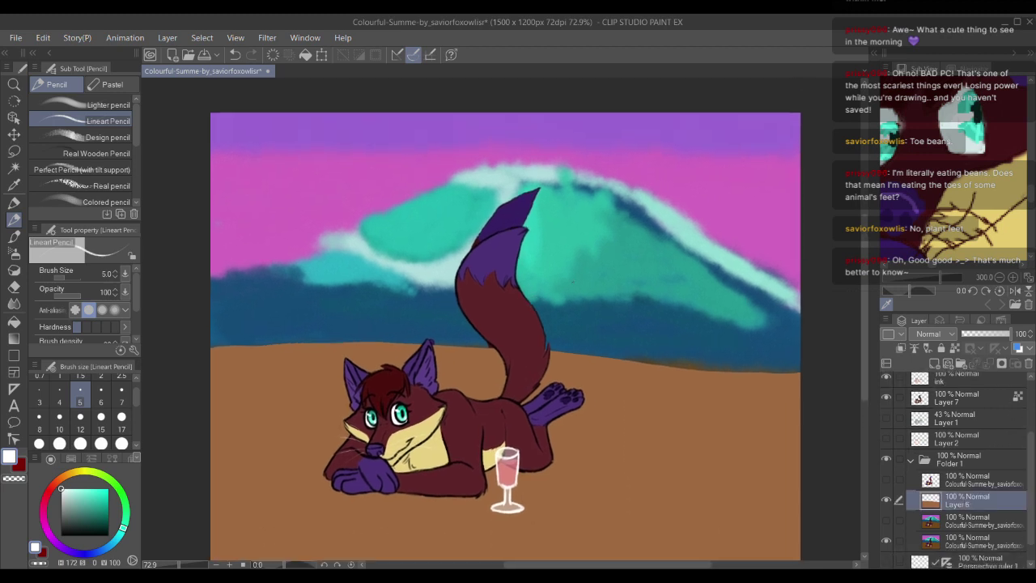
left_click_drag(488, 185, 486, 201)
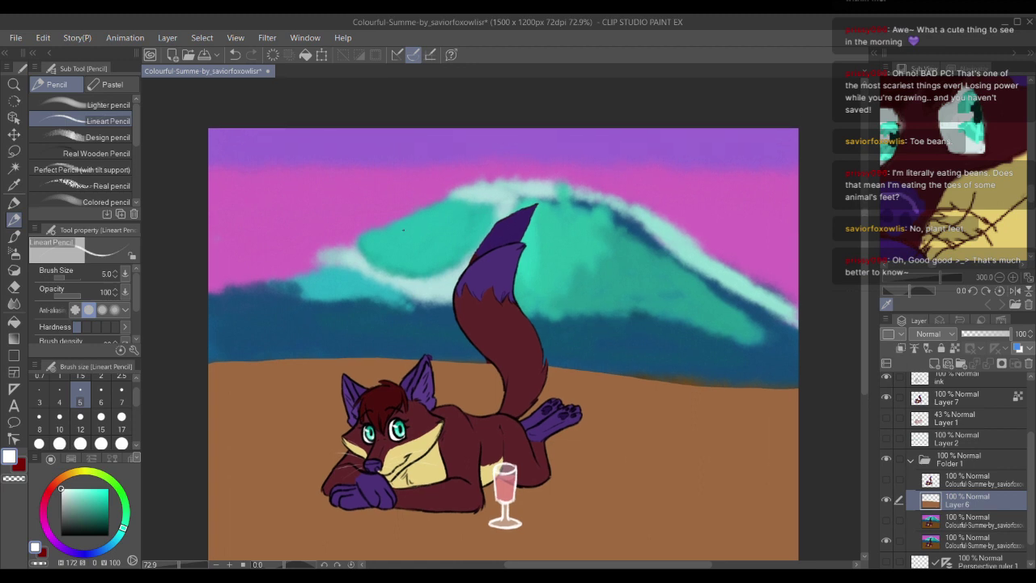
key("b")
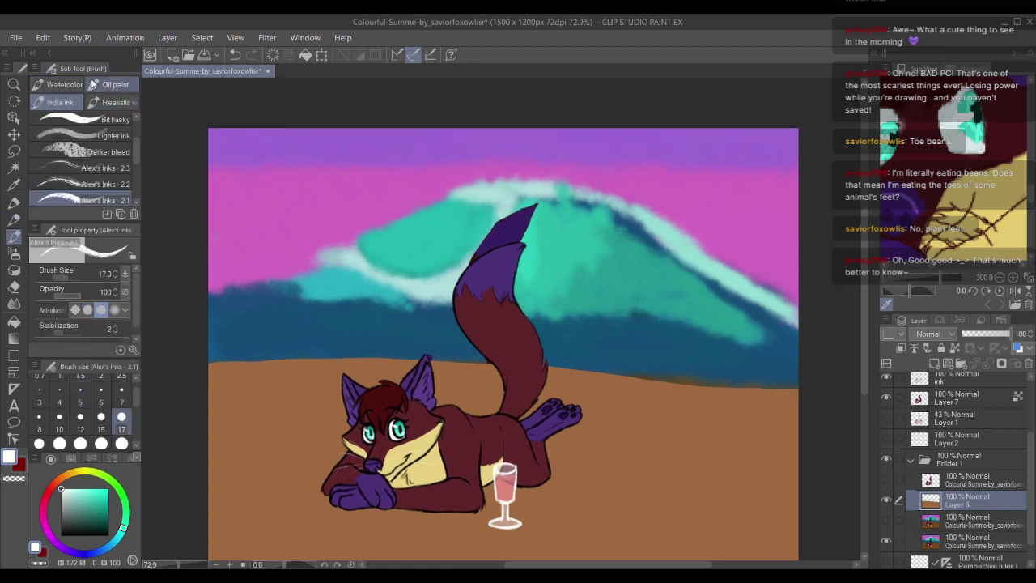
left_click(111, 84)
left_click_drag(136, 162, 133, 128)
left_click(114, 122)
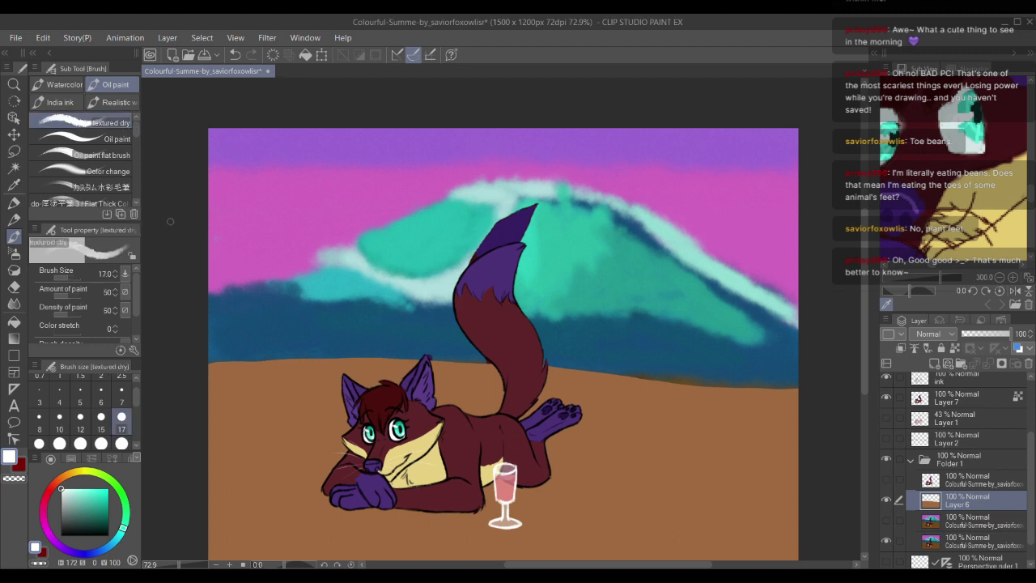
Step: With the brush size at 50, paint pale and teal streaks down the wave, covering the old tail tip
left_click_drag(477, 192, 506, 197)
left_click(542, 211, "alt")
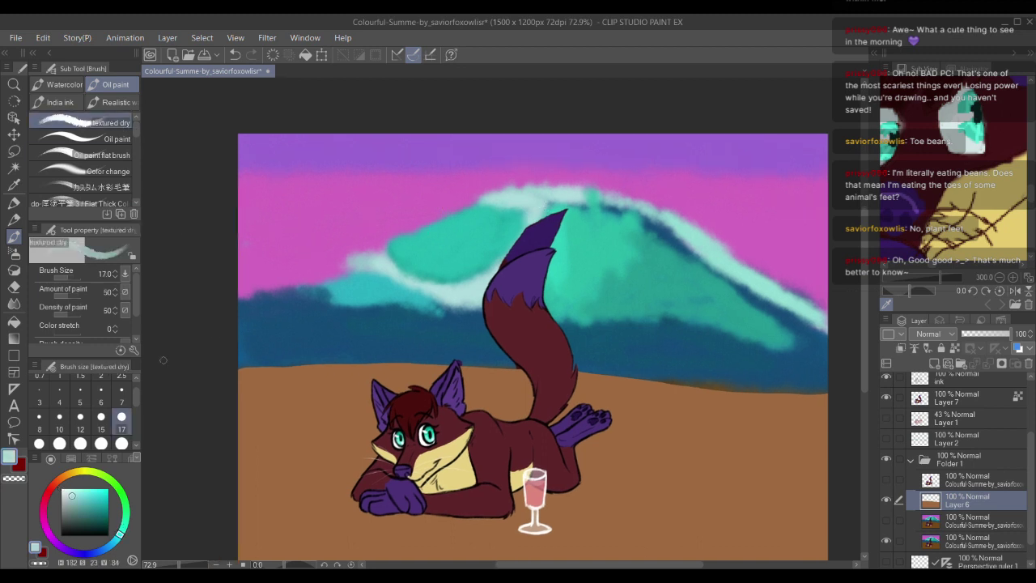
left_click(122, 442)
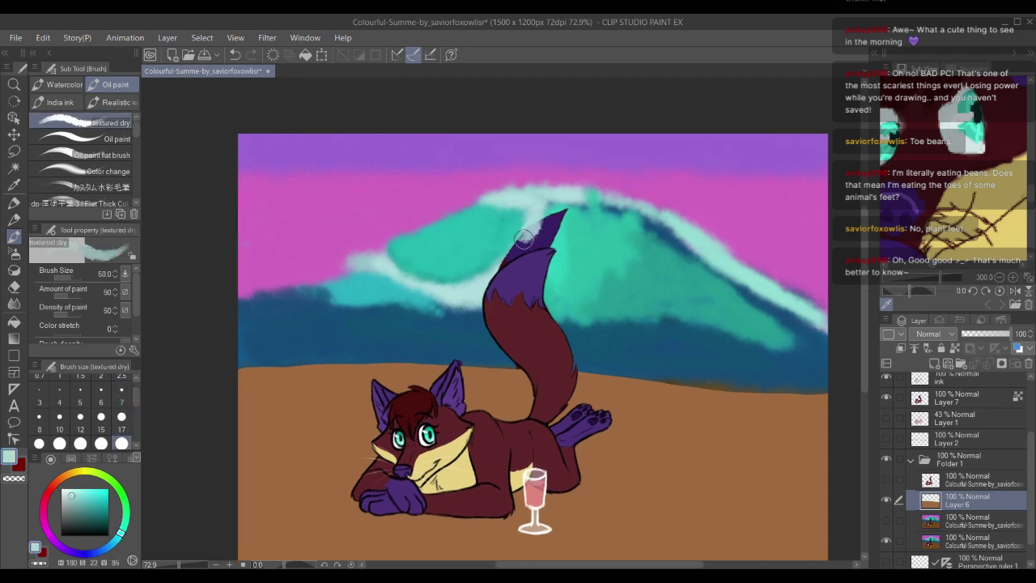
mouse_move(524, 238)
left_mouse_down()
mouse_move(497, 267)
mouse_move(525, 243)
mouse_move(521, 253)
mouse_move(540, 207)
mouse_move(567, 227)
mouse_move(549, 231)
mouse_move(561, 210)
mouse_move(553, 232)
mouse_move(553, 207)
mouse_move(542, 244)
mouse_move(564, 212)
mouse_move(644, 230)
mouse_move(597, 229)
mouse_move(593, 240)
mouse_move(625, 246)
mouse_move(599, 316)
mouse_move(619, 229)
mouse_move(636, 259)
mouse_move(682, 287)
mouse_move(653, 227)
mouse_move(661, 252)
mouse_move(736, 318)
left_mouse_up()
left_click(557, 234, "alt")
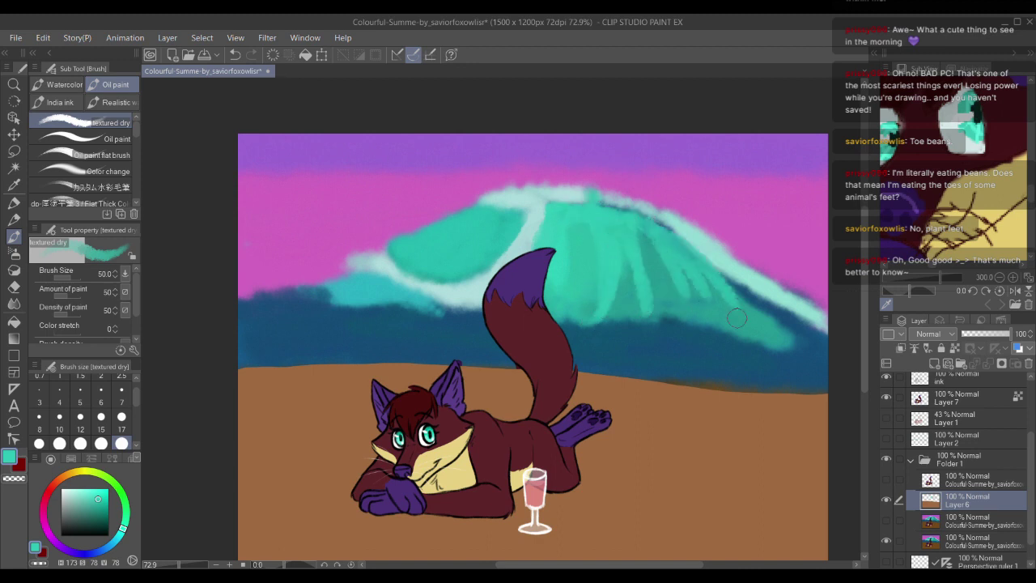
mouse_move(712, 270)
left_mouse_down()
mouse_move(768, 324)
mouse_move(621, 215)
mouse_move(647, 219)
left_mouse_up()
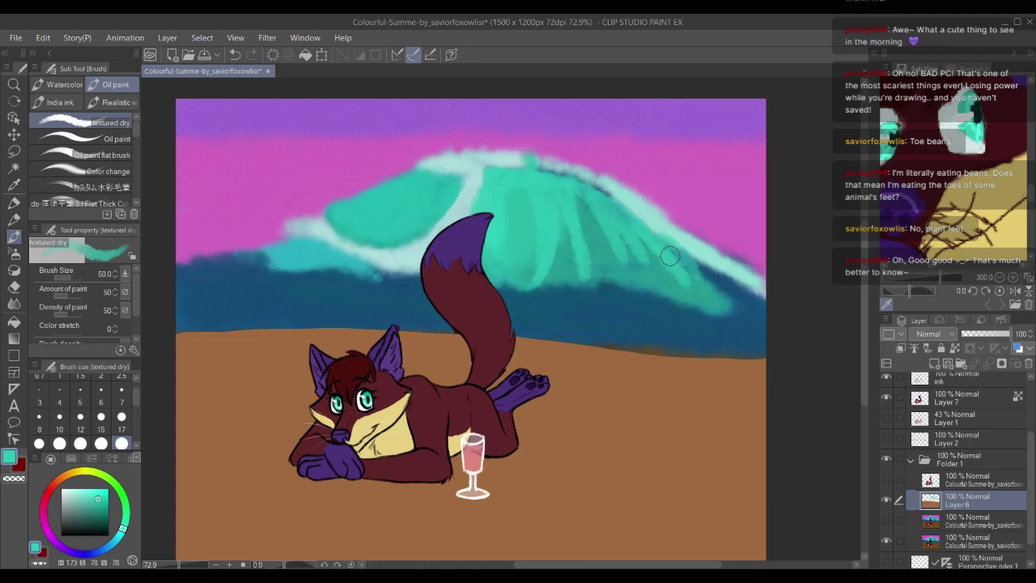
mouse_move(670, 256)
left_mouse_down()
mouse_move(708, 295)
mouse_move(741, 297)
left_mouse_up()
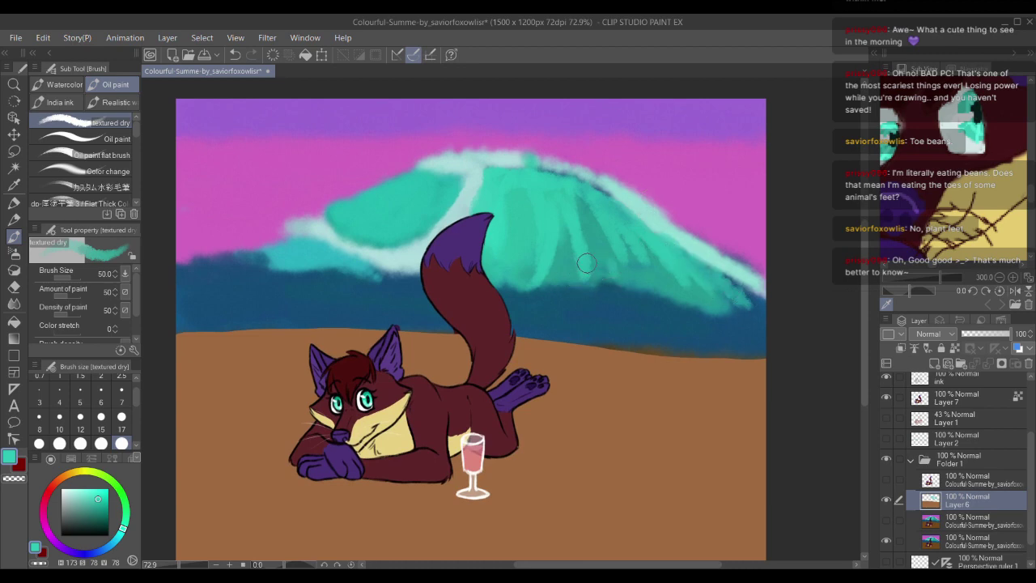
Step: Paint pale foam along the wave's crest and left edge in the picked light blue
left_click(480, 179, "alt")
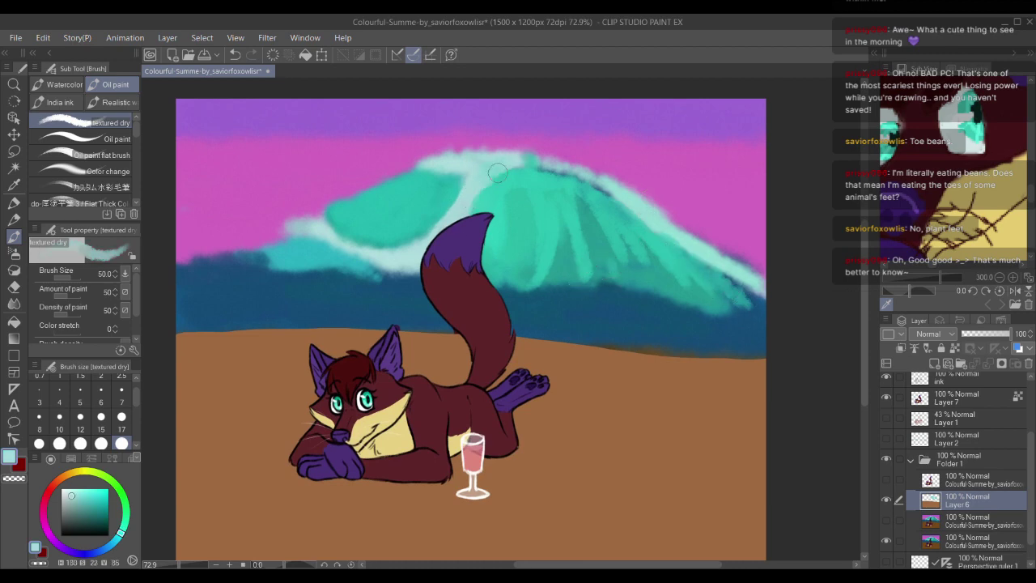
mouse_move(498, 172)
left_mouse_down()
mouse_move(525, 164)
mouse_move(489, 168)
mouse_move(550, 170)
mouse_move(496, 164)
mouse_move(417, 247)
mouse_move(291, 237)
mouse_move(386, 183)
left_mouse_up()
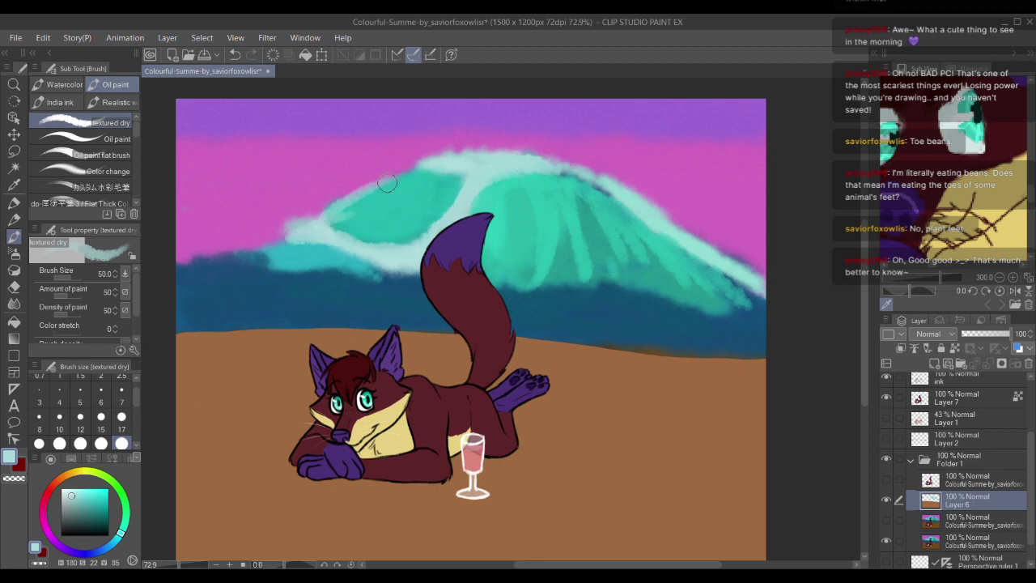
mouse_move(370, 261)
left_mouse_down()
mouse_move(397, 264)
mouse_move(296, 276)
mouse_move(277, 263)
mouse_move(403, 268)
left_mouse_up()
Step: Paint picked blue strokes along the wave's lower edges to blend it into the dark sea
left_click(372, 264, "alt")
left_click(345, 275, "alt")
left_click(332, 267, "alt")
left_click(330, 282, "alt")
left_click_drag(595, 267, 578, 278)
left_click_drag(547, 295, 583, 230)
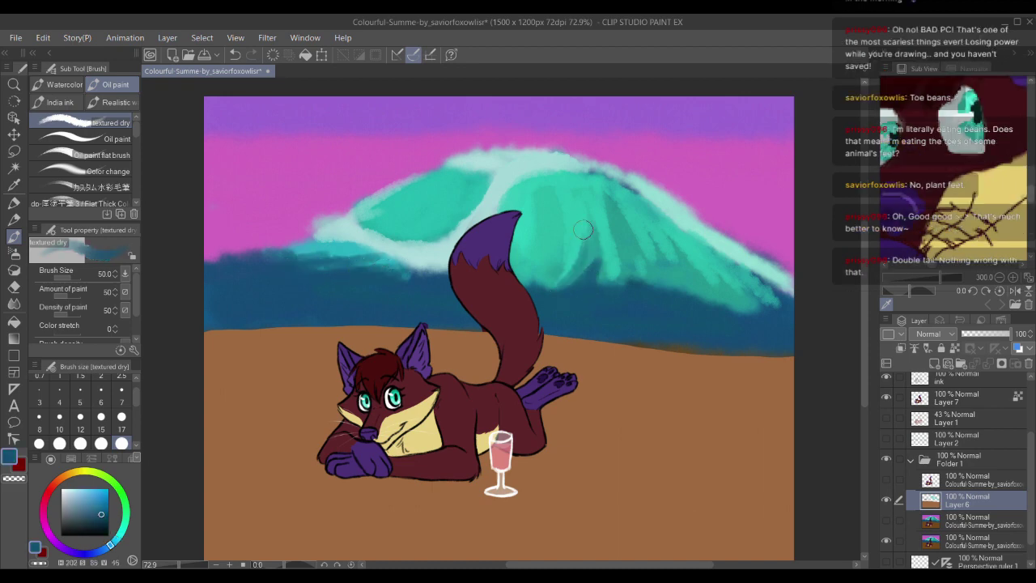
left_click_drag(613, 276, 689, 288)
left_click_drag(761, 306, 701, 295)
mouse_move(571, 213)
left_mouse_down()
mouse_move(647, 287)
mouse_move(688, 279)
mouse_move(704, 292)
mouse_move(700, 276)
left_mouse_up()
left_click_drag(609, 257, 601, 255)
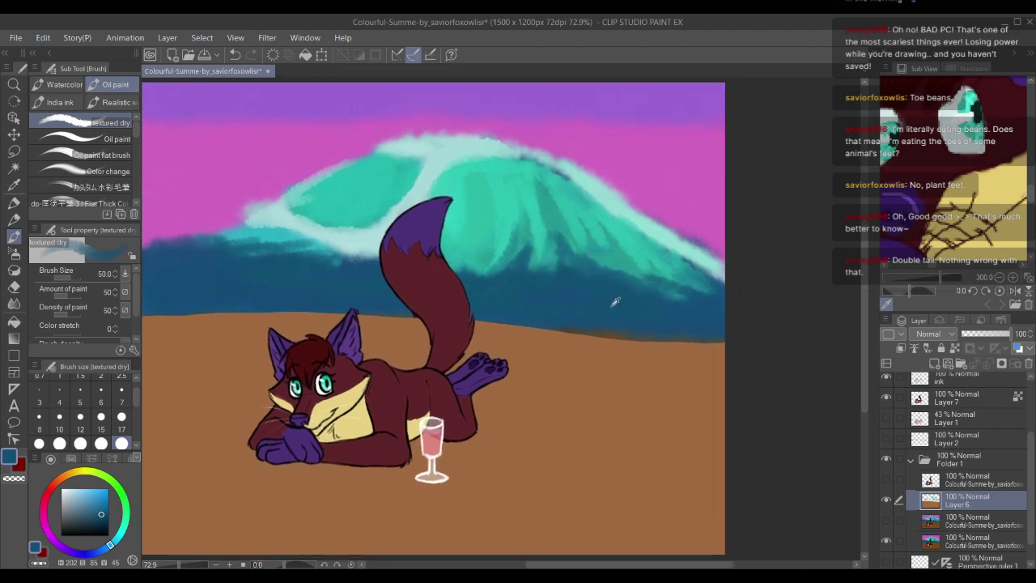
Step: Repaint the sea's edge along the sand in the picked dark blue, covering the brown smudge on the right
left_click(612, 306, "alt")
mouse_move(586, 319)
left_mouse_down()
mouse_move(634, 334)
mouse_move(721, 331)
left_mouse_up()
left_click_drag(535, 278, 672, 278)
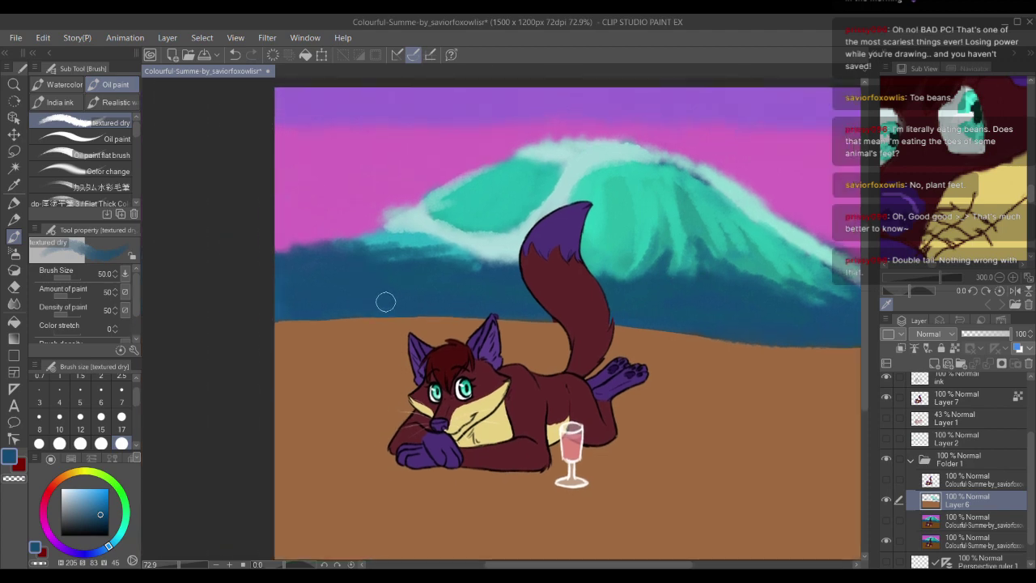
left_click_drag(322, 301, 252, 266)
left_click_drag(582, 212, 480, 233)
left_click_drag(503, 261, 505, 268)
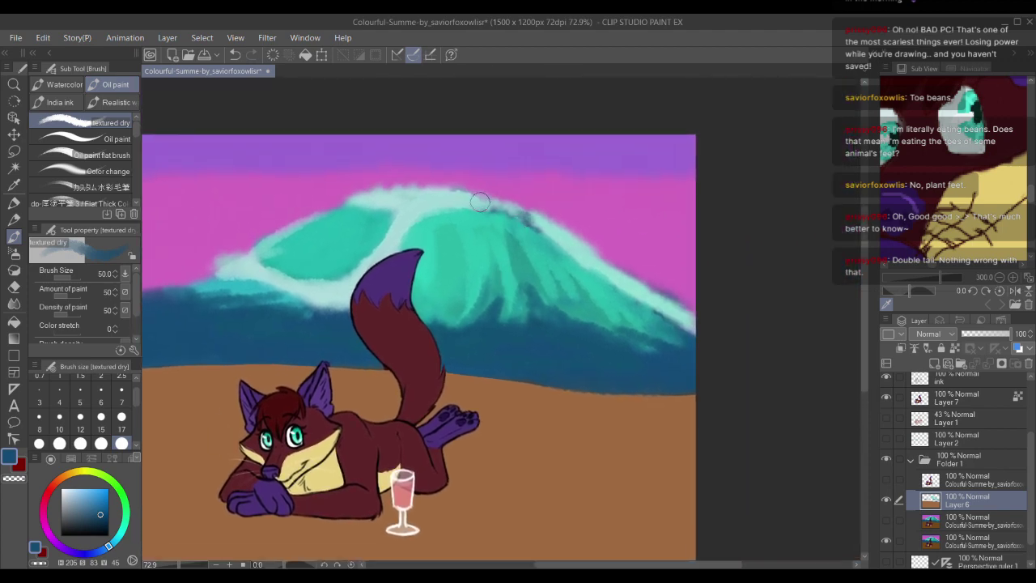
Step: Pick a sea blue and paint short strokes upward into the teal base of the wave
left_click(442, 328, "alt")
left_click_drag(443, 328, 451, 275)
mouse_move(464, 310)
left_mouse_down()
mouse_move(463, 274)
mouse_move(475, 294)
left_mouse_up()
left_click_drag(438, 324, 464, 296)
left_click_drag(593, 339, 574, 314)
left_click_drag(627, 347, 618, 327)
left_click_drag(365, 273, 424, 317)
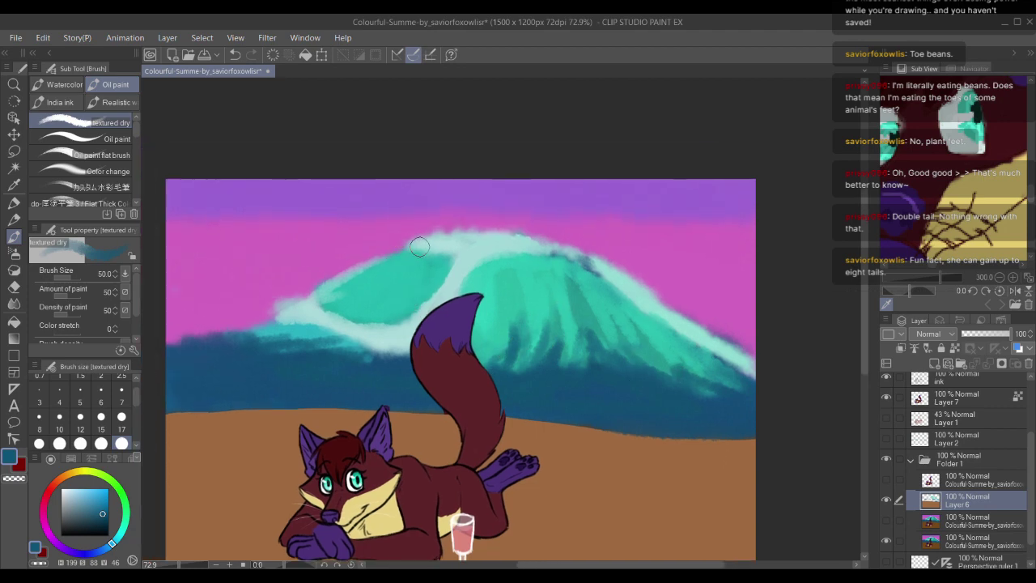
Step: Add more blue strokes at the foot of the wave on both sides, following its curve
left_click_drag(418, 260, 446, 256)
left_click_drag(358, 330, 267, 333)
left_click_drag(383, 294, 347, 270)
mouse_move(499, 323)
left_mouse_down()
mouse_move(480, 324)
mouse_move(502, 344)
mouse_move(496, 361)
left_mouse_up()
mouse_move(549, 308)
left_mouse_down()
mouse_move(551, 340)
mouse_move(581, 350)
left_mouse_up()
left_click_drag(600, 310, 688, 378)
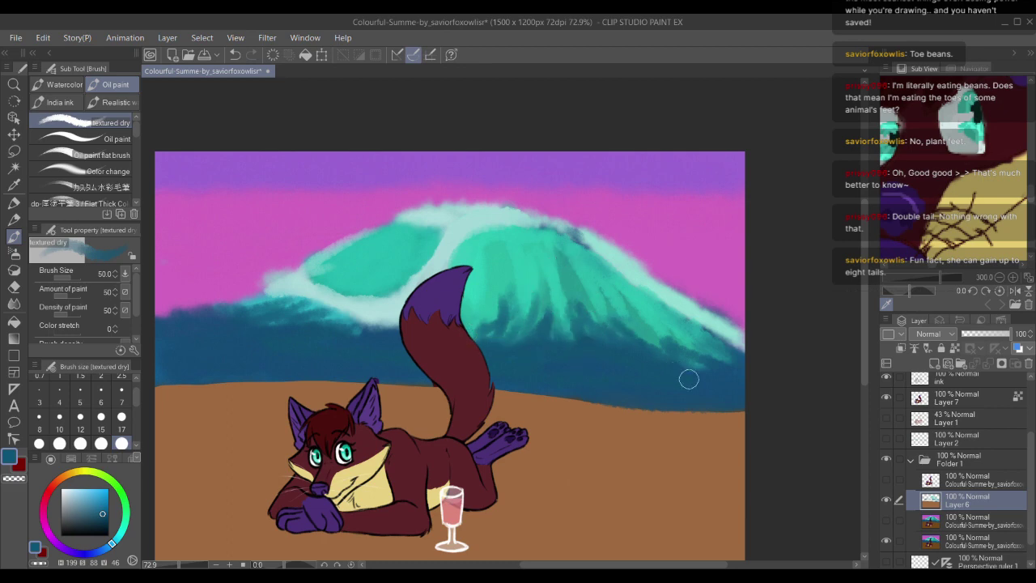
left_click_drag(644, 326, 705, 364)
mouse_move(687, 329)
left_mouse_down()
mouse_move(702, 340)
mouse_move(720, 333)
left_mouse_up()
left_click_drag(605, 280, 595, 293)
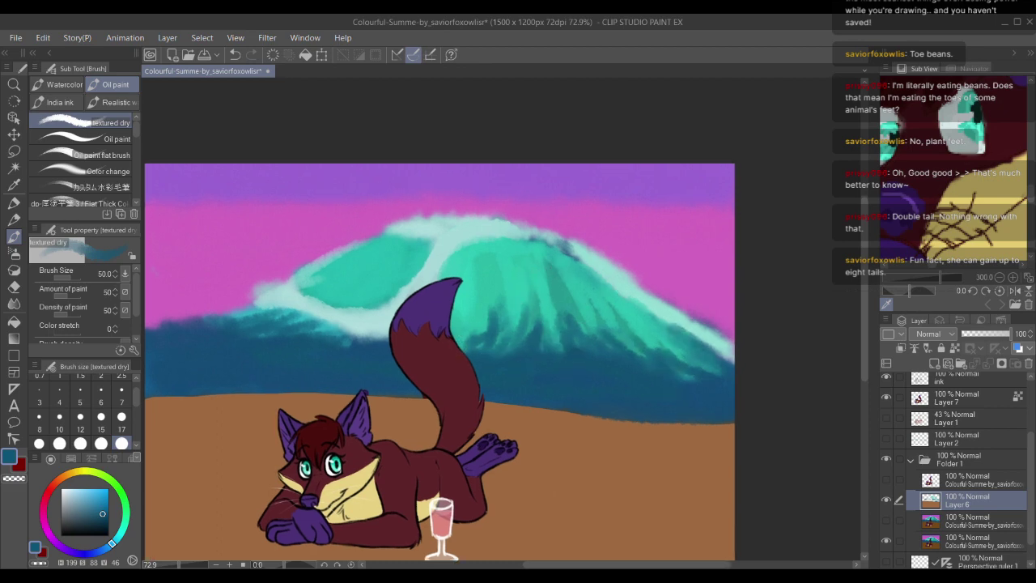
Step: Retouch the wave face with picked teal and cover the dark patch on its crest with pale foam
left_click(488, 276, "alt")
mouse_move(489, 308)
left_mouse_down()
mouse_move(468, 324)
mouse_move(485, 334)
mouse_move(512, 258)
mouse_move(527, 341)
left_mouse_up()
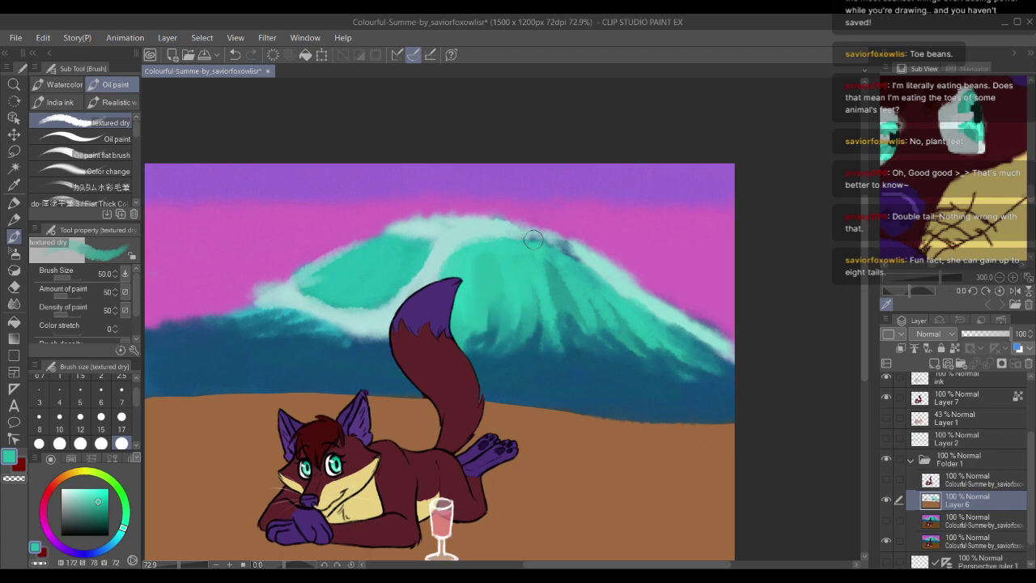
left_click(486, 230, "alt")
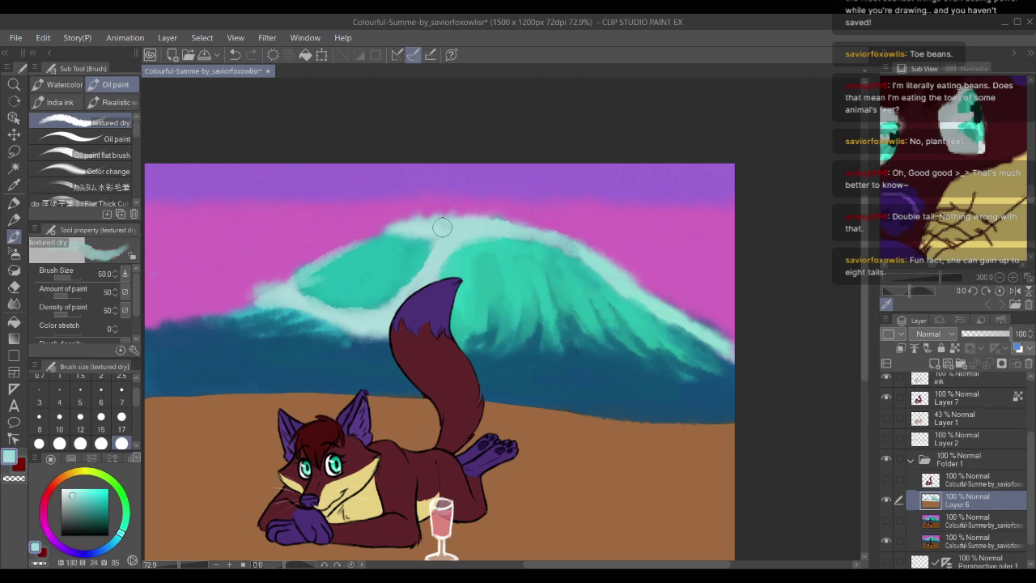
left_click(121, 418)
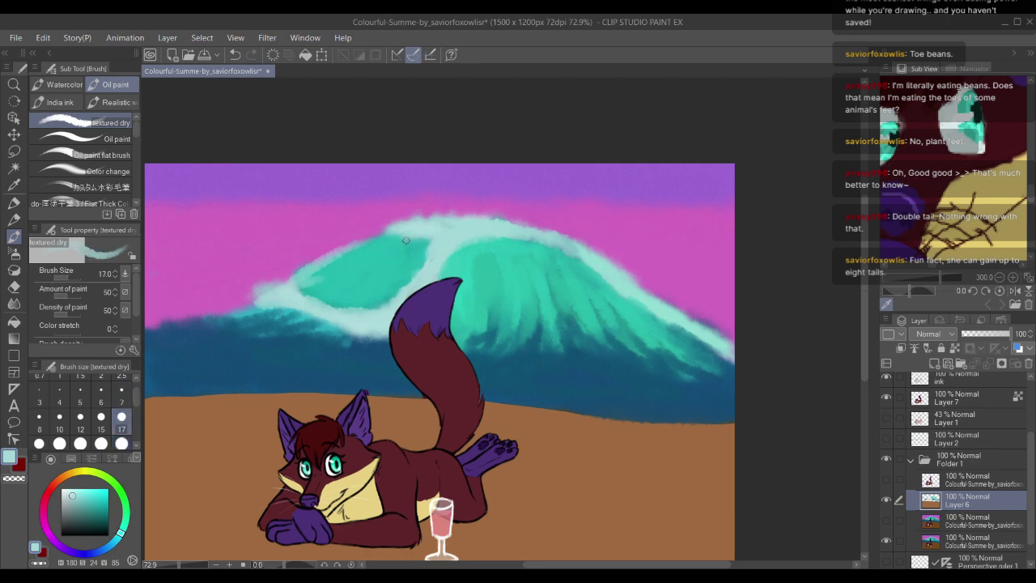
left_click_drag(404, 239, 399, 290)
left_click_drag(353, 255, 333, 314)
key("ctrl+z")
Step: Set the brush size to 30, undo the remaining thin streak, and paint pale foam streaks down the wave's teal face
left_click(80, 442)
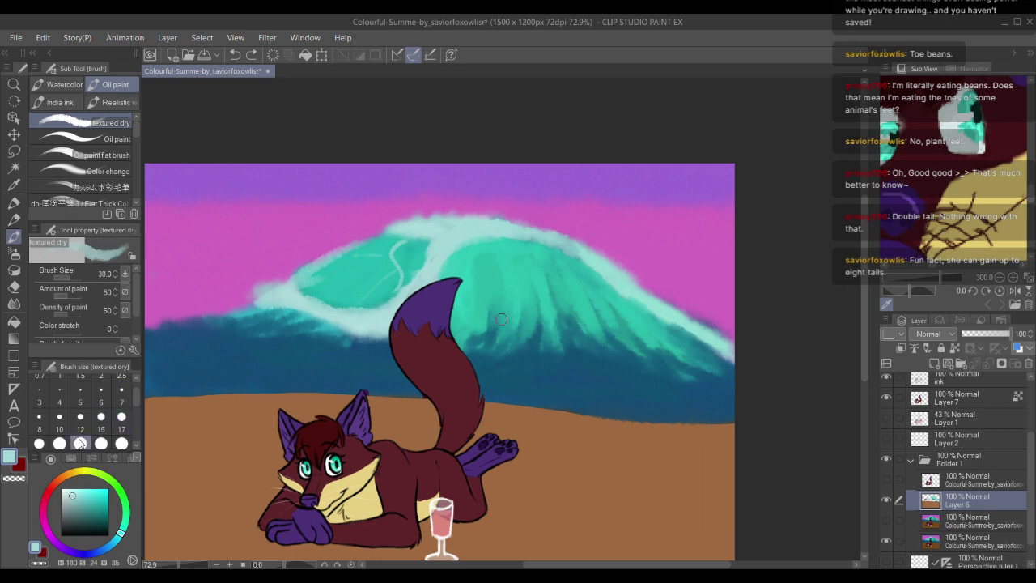
key("ctrl+z")
mouse_move(497, 243)
left_mouse_down()
mouse_move(516, 291)
mouse_move(492, 326)
left_mouse_up()
left_click_drag(534, 253, 544, 327)
mouse_move(591, 268)
left_mouse_down()
mouse_move(617, 331)
mouse_move(566, 248)
mouse_move(612, 347)
mouse_move(566, 279)
mouse_move(556, 240)
left_mouse_up()
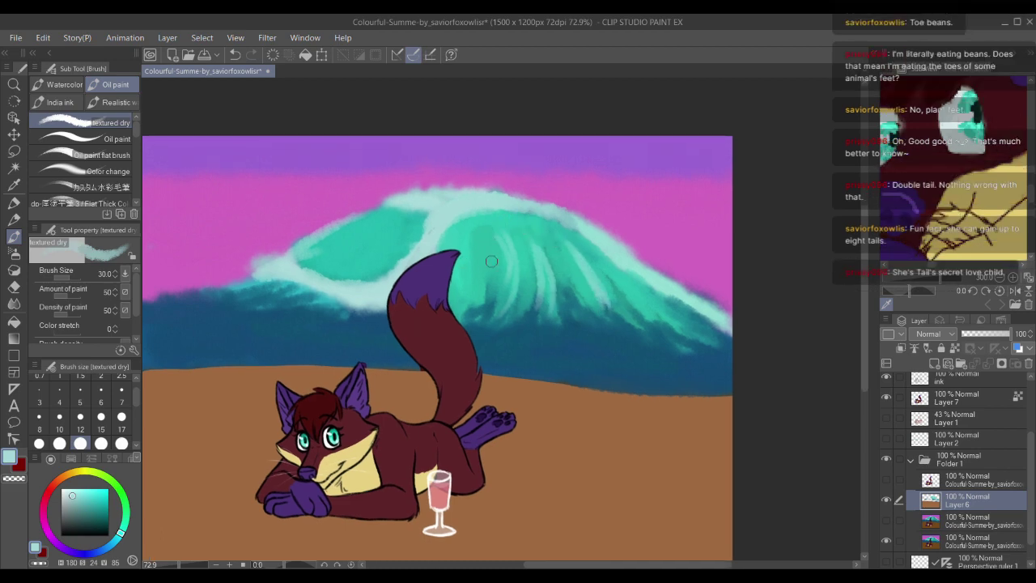
left_click_drag(625, 262, 645, 313)
left_click_drag(500, 291, 489, 324)
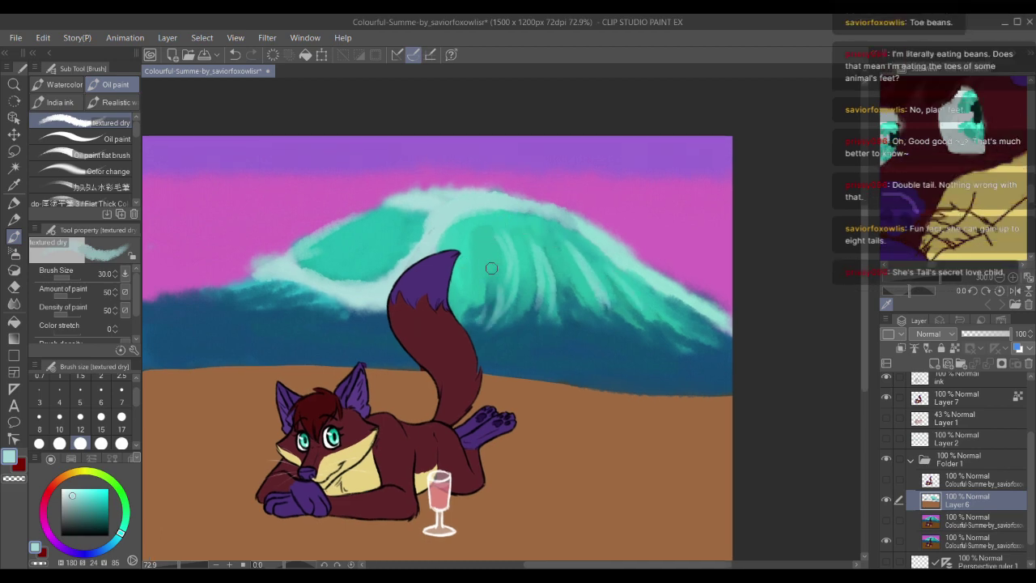
left_click_drag(490, 269, 570, 271)
Step: Straighten the sea horizon on both sides of the wave with a picked muted blue
mouse_move(321, 300)
left_mouse_down()
mouse_move(350, 285)
mouse_move(305, 288)
mouse_move(347, 298)
mouse_move(365, 265)
mouse_move(394, 283)
mouse_move(365, 275)
mouse_move(402, 281)
mouse_move(387, 284)
mouse_move(424, 276)
mouse_move(330, 281)
mouse_move(415, 280)
mouse_move(348, 252)
mouse_move(476, 262)
mouse_move(584, 226)
mouse_move(321, 260)
mouse_move(220, 247)
left_mouse_up()
left_click(389, 282, "alt")
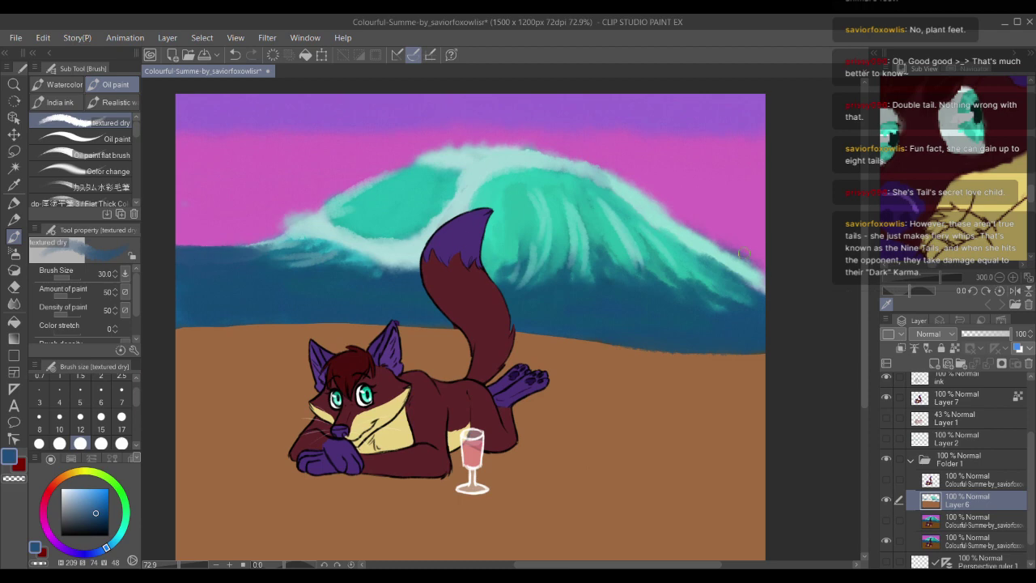
mouse_move(713, 245)
left_mouse_down()
mouse_move(777, 247)
mouse_move(762, 255)
left_mouse_up()
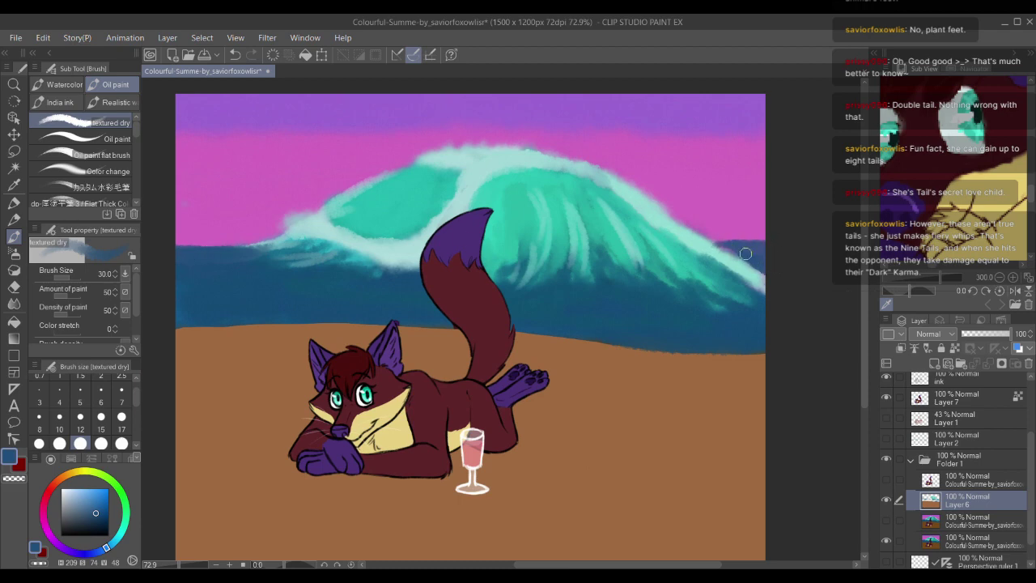
Step: Pick the pale foam colour and paint a foam line along the shoreline, with a light ripple on the left water
left_click_drag(395, 229, 474, 198)
left_click(492, 145, "alt")
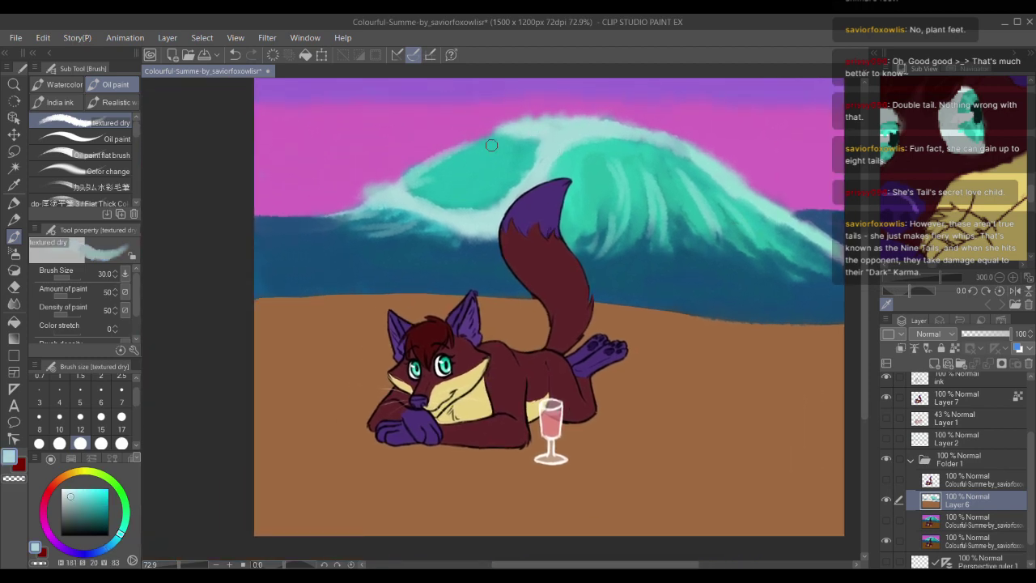
left_click_drag(269, 266, 322, 266)
mouse_move(253, 298)
left_mouse_down()
mouse_move(491, 290)
mouse_move(608, 259)
mouse_move(569, 284)
mouse_move(540, 281)
mouse_move(683, 301)
mouse_move(621, 297)
mouse_move(816, 290)
mouse_move(760, 297)
mouse_move(629, 290)
mouse_move(787, 280)
mouse_move(544, 278)
left_mouse_up()
scroll(569, 285, "right", 2)
scroll(569, 285, "down", 1)
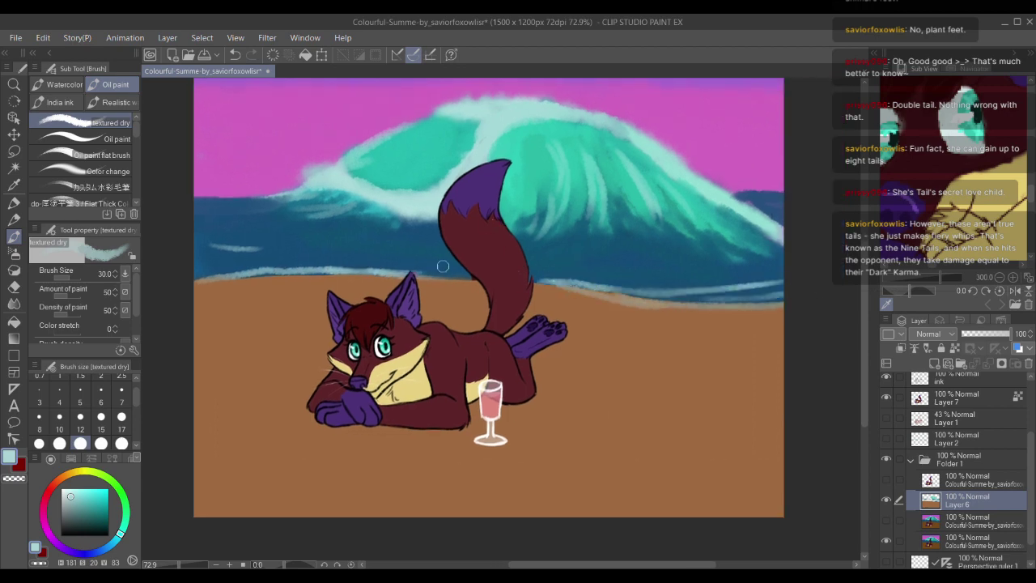
mouse_move(443, 266)
left_mouse_down()
mouse_move(198, 273)
mouse_move(530, 251)
mouse_move(611, 264)
left_mouse_up()
Step: Paint thin pale ripples across the dark water on both sides of the fox's tail
mouse_move(385, 254)
left_mouse_down()
mouse_move(323, 274)
mouse_move(457, 261)
mouse_move(343, 253)
mouse_move(419, 247)
mouse_move(448, 236)
mouse_move(415, 243)
mouse_move(441, 221)
mouse_move(323, 224)
mouse_move(308, 214)
mouse_move(362, 207)
mouse_move(286, 210)
mouse_move(366, 209)
left_mouse_up()
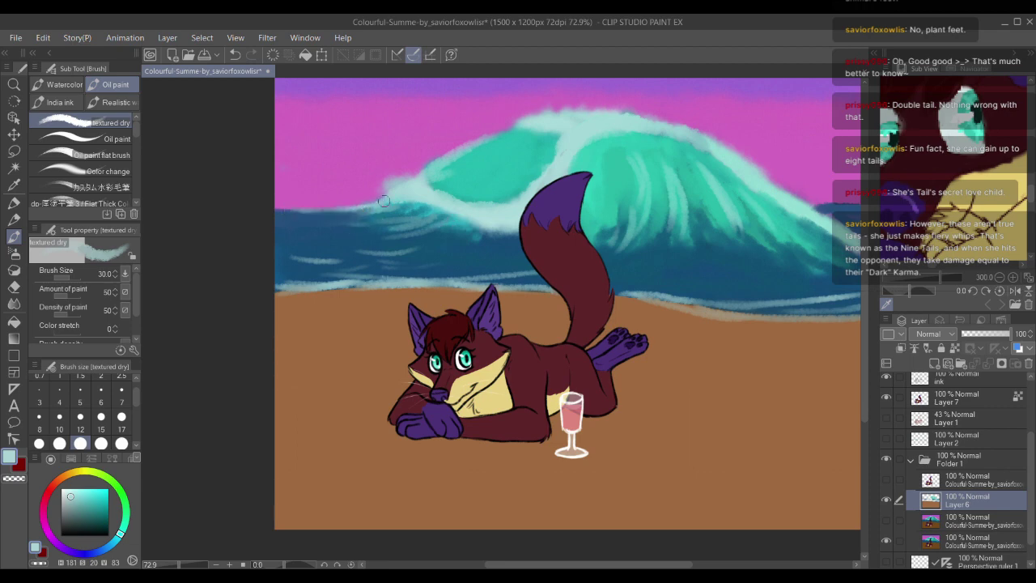
left_click_drag(570, 230, 437, 228)
left_click_drag(724, 230, 764, 243)
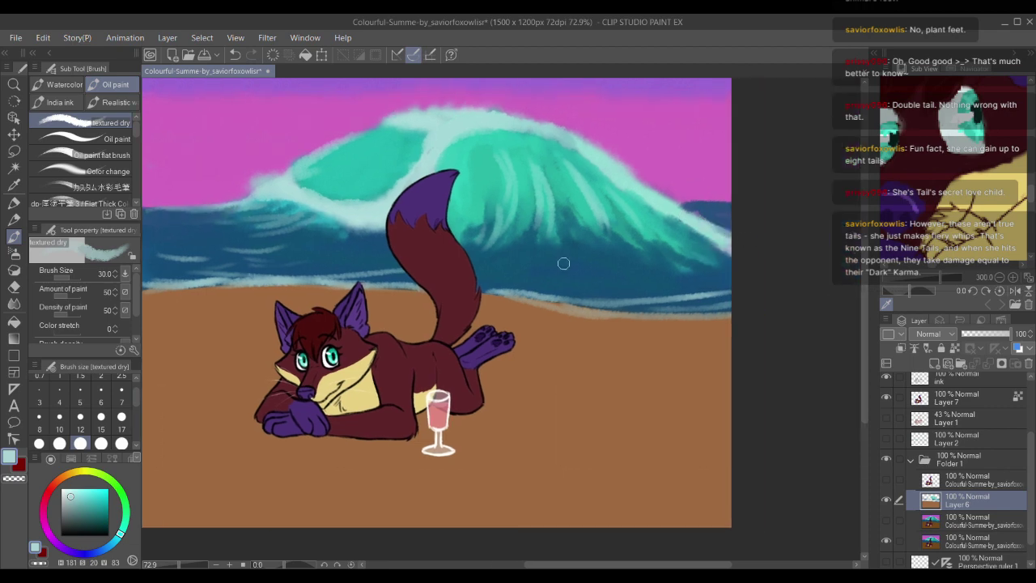
mouse_move(543, 289)
left_mouse_down()
mouse_move(727, 279)
mouse_move(528, 294)
left_mouse_up()
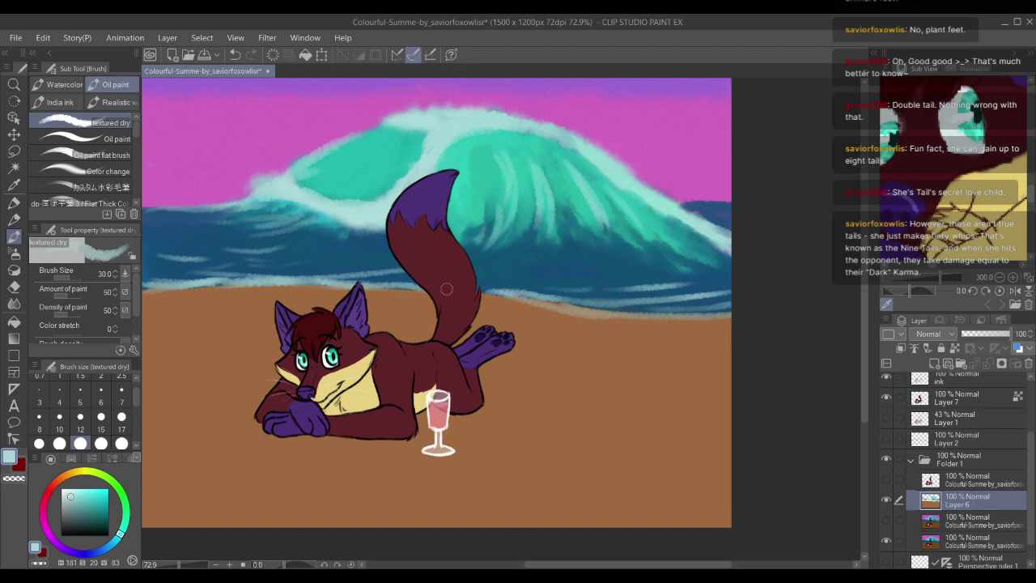
Step: Paint a band of wet sand below the shoreline foam with the picked sand colour darkened to HSV 27/72/51 and brush size 50
mouse_move(446, 289)
left_mouse_down()
mouse_move(356, 288)
mouse_move(607, 313)
mouse_move(608, 280)
mouse_move(526, 275)
mouse_move(678, 281)
left_mouse_up()
left_click(639, 288, "alt")
left_click_drag(362, 269, 530, 273)
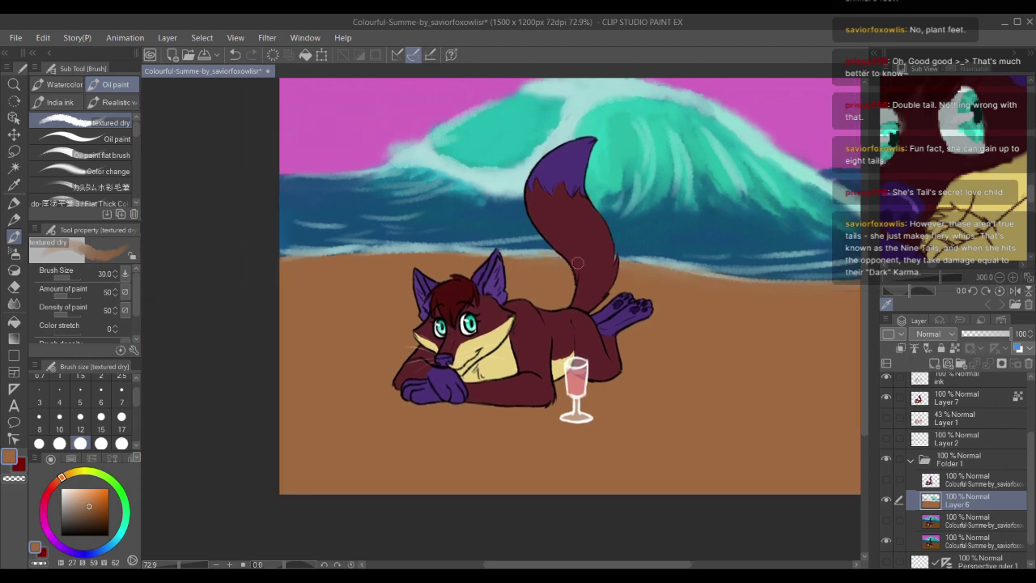
left_click_drag(524, 248, 560, 237)
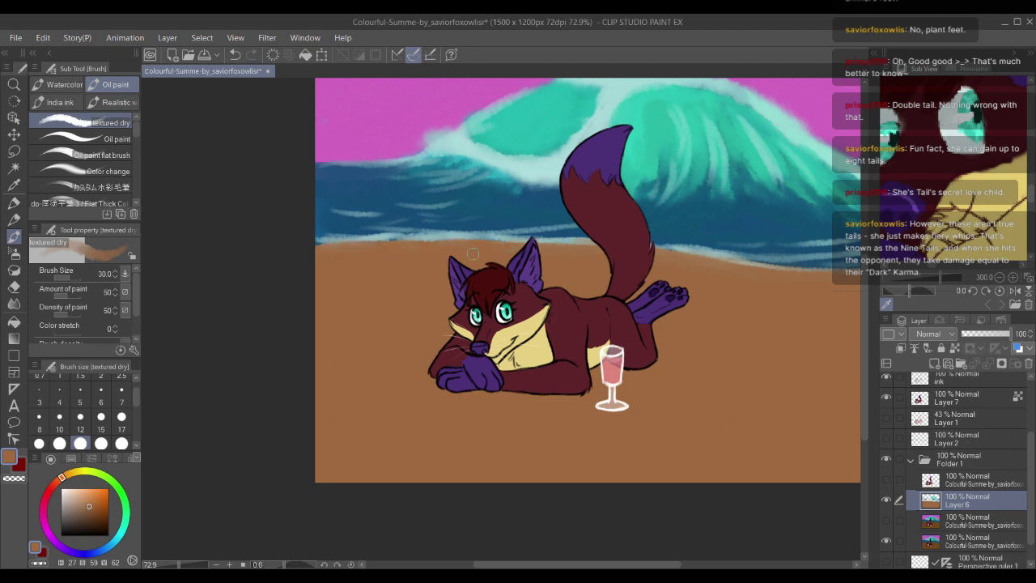
left_click_drag(394, 243, 354, 238)
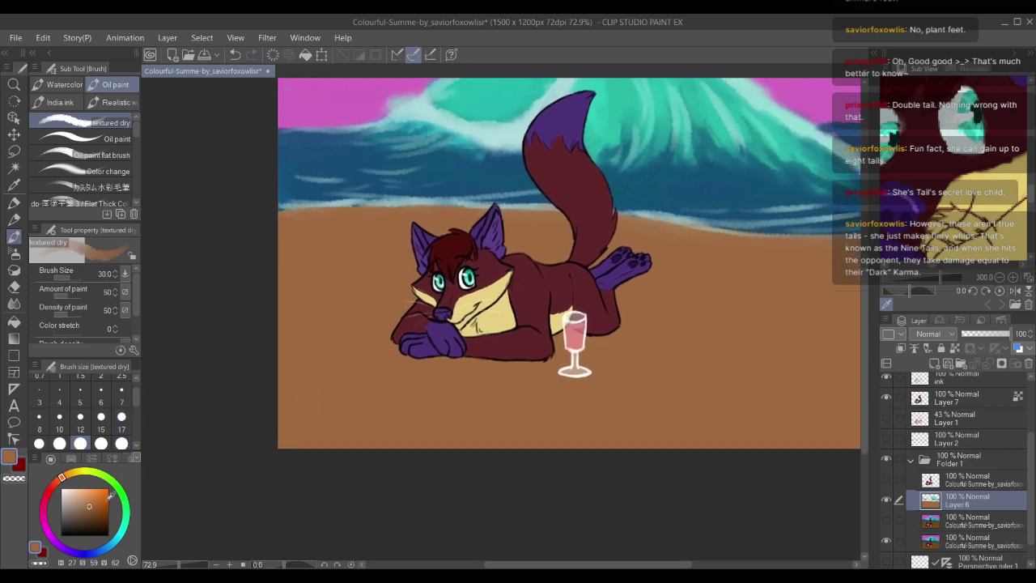
left_click_drag(96, 505, 98, 508)
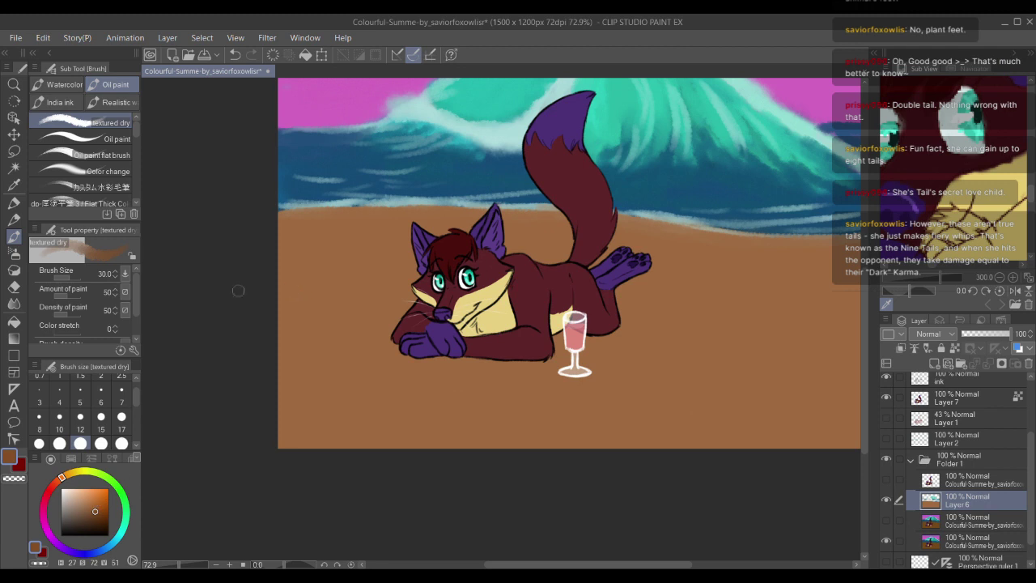
key("bracketright")
key("bracketright")
mouse_move(292, 213)
left_mouse_down()
mouse_move(568, 211)
mouse_move(711, 233)
left_mouse_up()
mouse_move(684, 232)
left_mouse_down()
mouse_move(596, 226)
mouse_move(804, 227)
left_mouse_up()
left_click_drag(593, 220, 804, 238)
mouse_move(639, 240)
left_mouse_down()
mouse_move(712, 255)
mouse_move(344, 212)
mouse_move(473, 202)
left_mouse_up()
mouse_move(775, 224)
left_mouse_down()
mouse_move(611, 346)
mouse_move(674, 431)
left_mouse_up()
scroll(530, 260, "down", 1)
left_click_drag(538, 253, 668, 271)
mouse_move(384, 229)
left_mouse_down()
mouse_move(388, 208)
mouse_move(403, 218)
left_mouse_up()
left_click(388, 232, "alt")
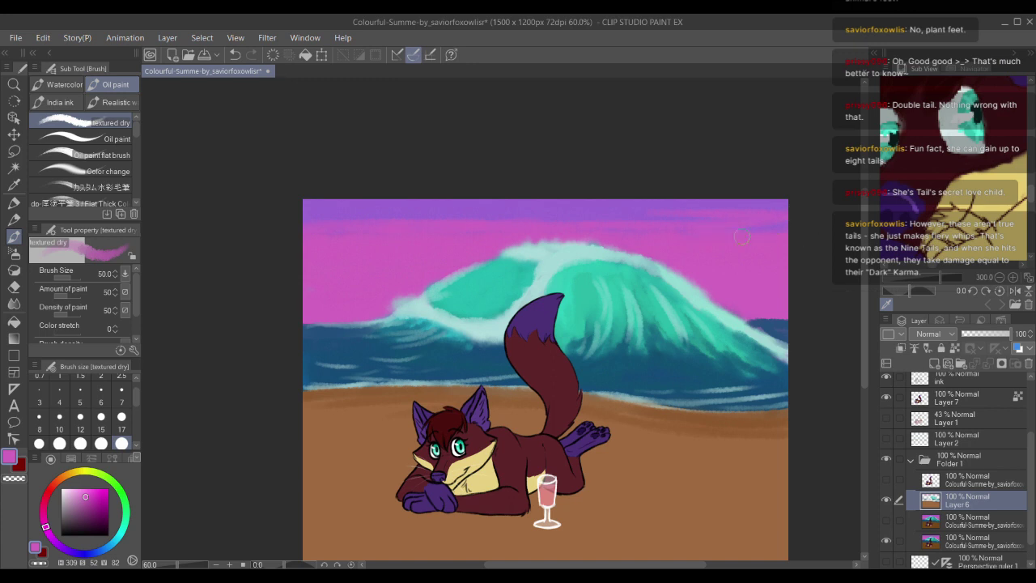
left_click_drag(348, 277, 370, 225)
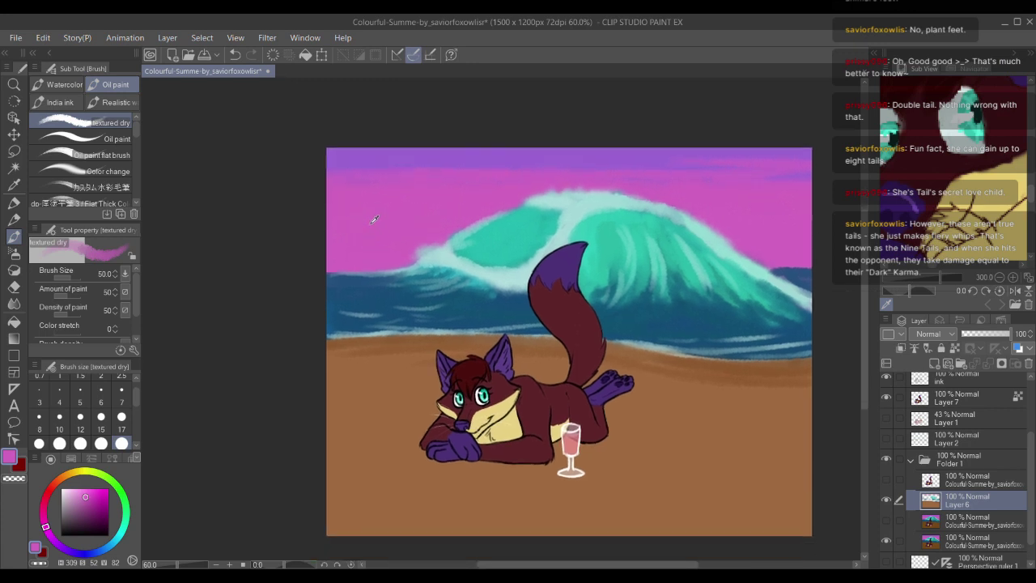
left_click_drag(83, 499, 73, 488)
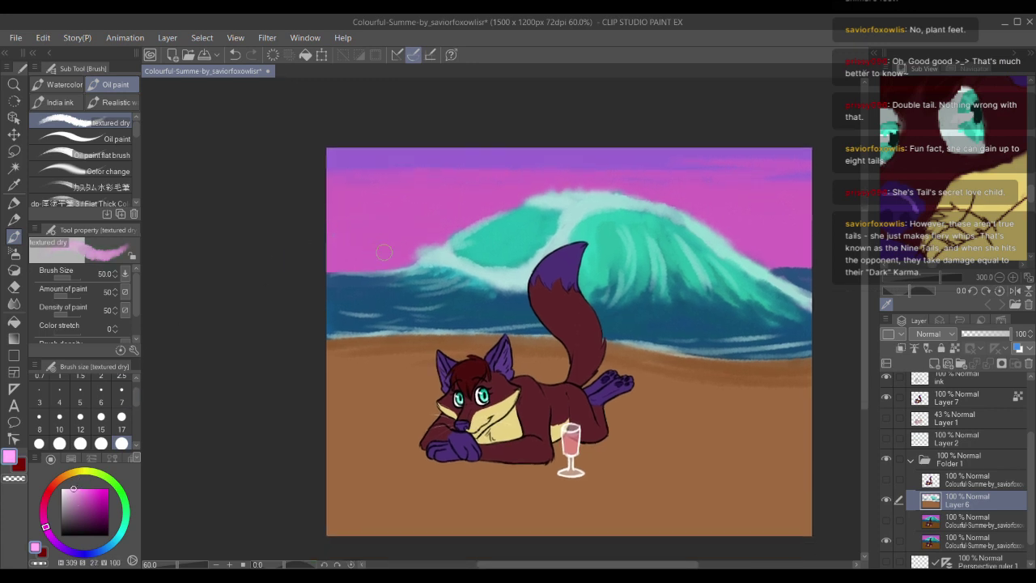
left_click_drag(506, 296, 563, 324)
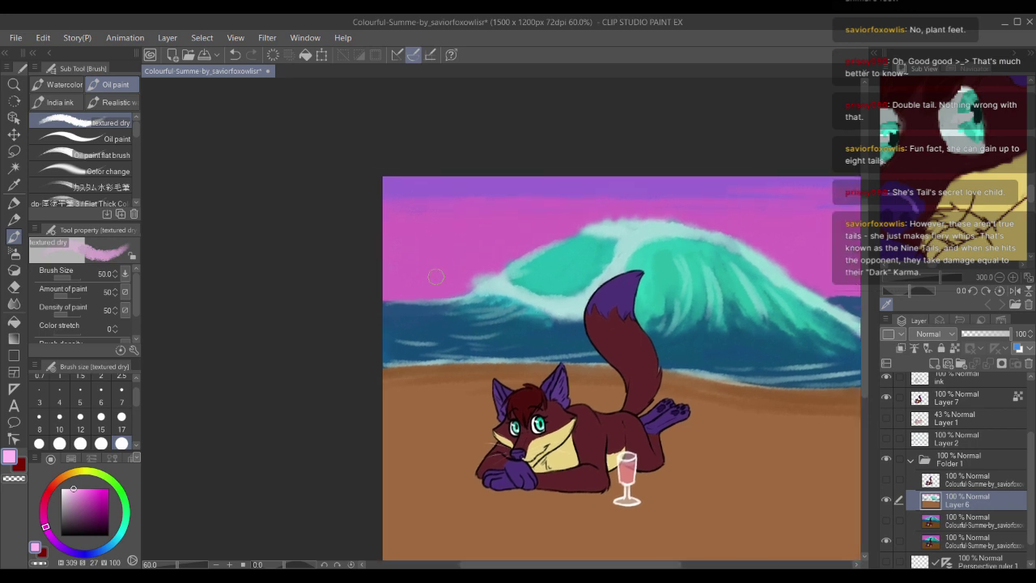
left_click_drag(453, 289, 386, 288)
key("ctrl+z")
key("ctrl+z")
Step: Pick the sky's magenta, lighten it to HSV 308/40/93, and undo the test strokes above the horizon beside the wave
left_click(434, 237, "alt")
left_click_drag(85, 496, 84, 490)
left_click_drag(457, 287, 376, 295)
mouse_move(461, 294)
left_mouse_down()
mouse_move(354, 289)
mouse_move(412, 283)
left_mouse_up()
key("ctrl+z")
key("ctrl+z")
key("ctrl+z")
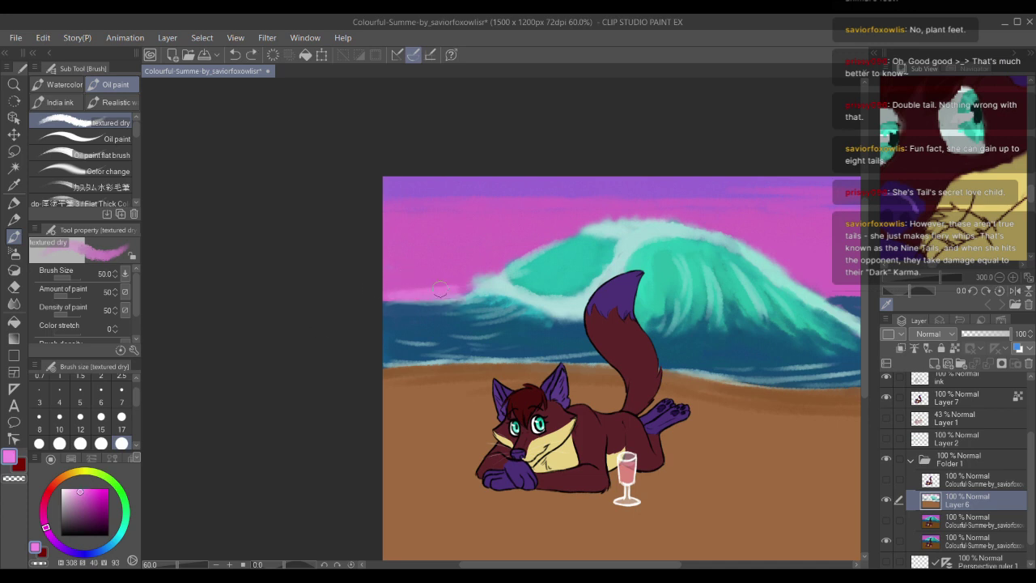
Step: Add a new layer beneath Layer 6 and paint a lighter pink glow above the horizon on both sides of the wave
left_click(945, 520)
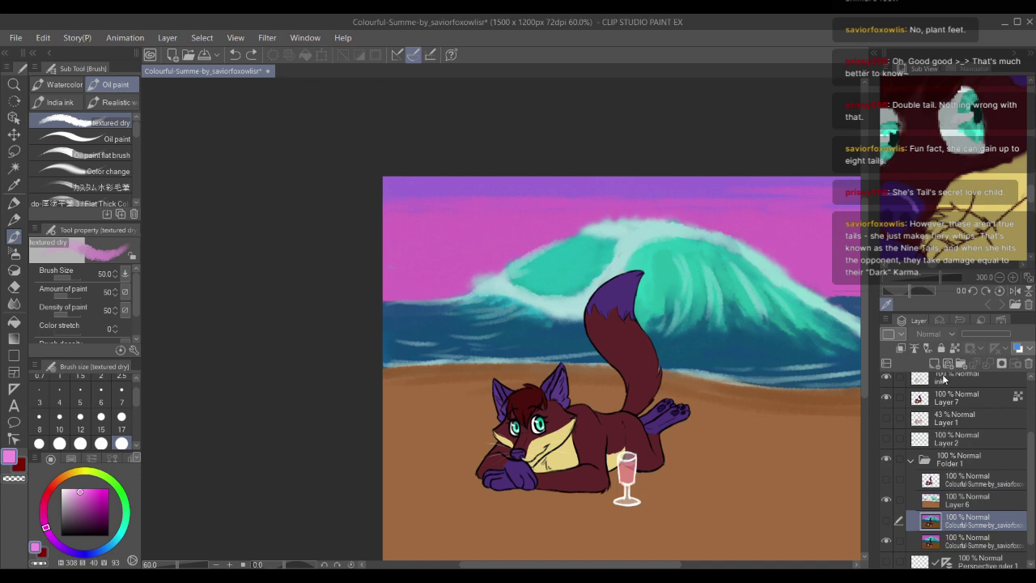
left_click(935, 363)
mouse_move(461, 293)
left_mouse_down()
mouse_move(381, 293)
mouse_move(403, 293)
left_mouse_up()
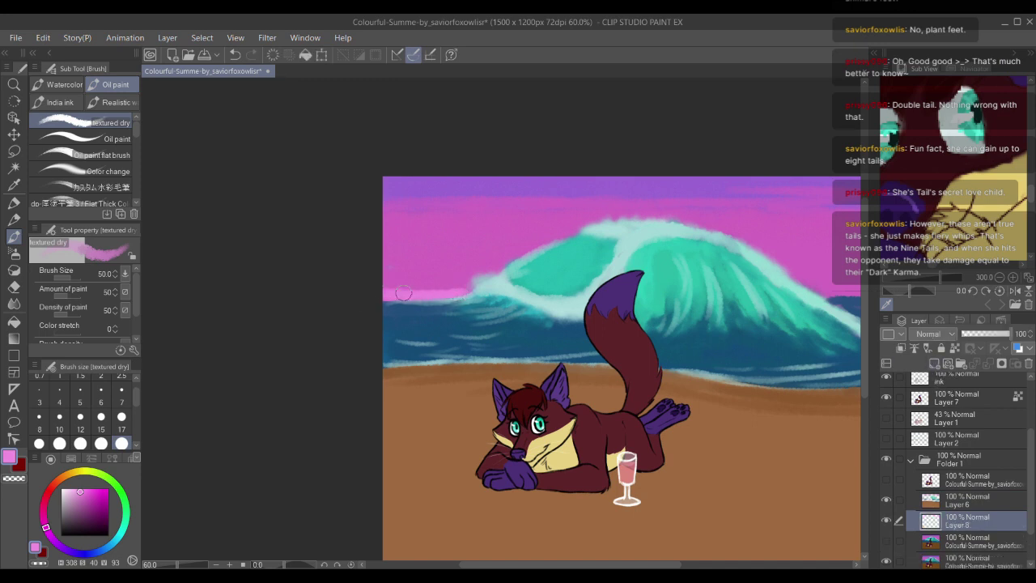
mouse_move(496, 287)
left_mouse_down()
mouse_move(373, 290)
mouse_move(488, 275)
mouse_move(413, 276)
left_mouse_up()
left_click_drag(654, 265, 505, 235)
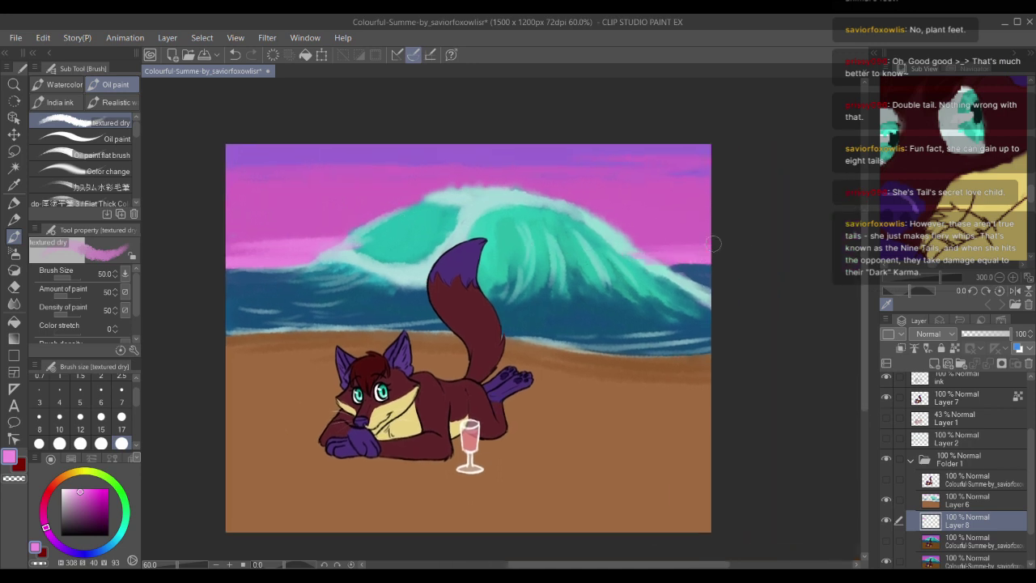
scroll(324, 244, "left", 3)
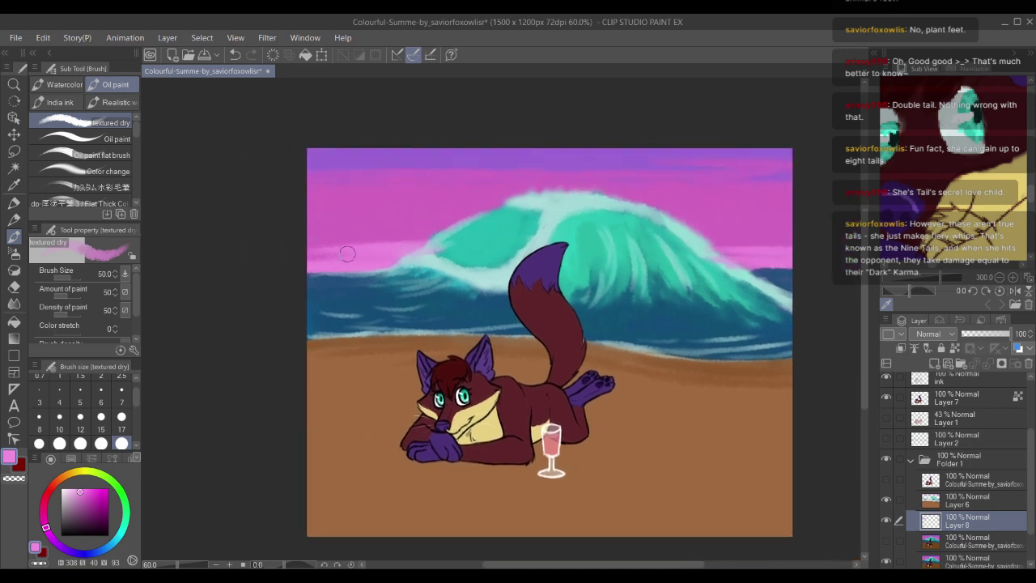
left_click_drag(283, 253, 417, 241)
mouse_move(712, 241)
left_mouse_down()
mouse_move(792, 234)
mouse_move(765, 250)
mouse_move(821, 261)
left_mouse_up()
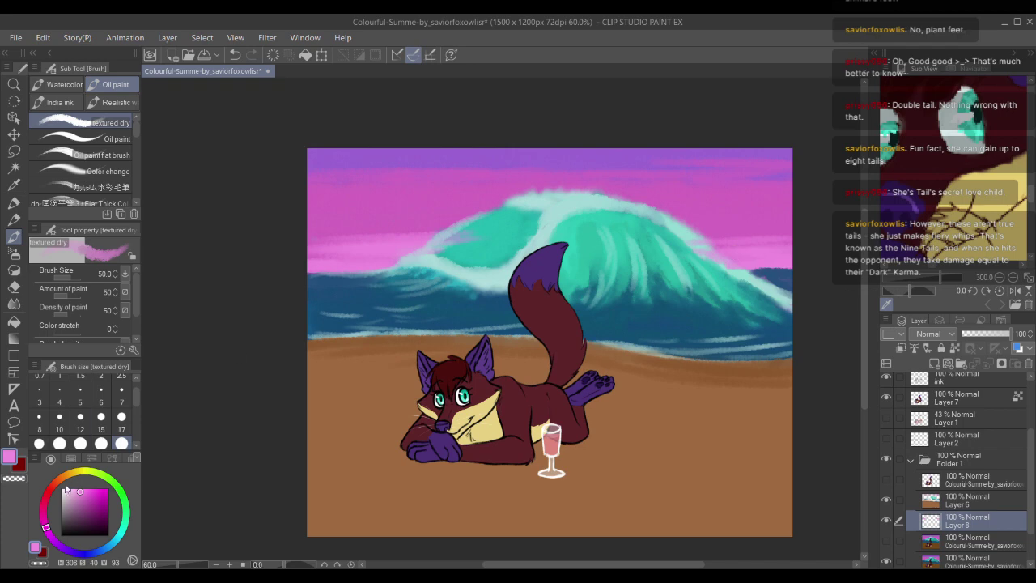
Step: Paint very pale pink streaks (HSV 308/17/100) in the sky just above the horizon on both sides of the wave
left_click(69, 488)
left_click_drag(292, 274, 372, 270)
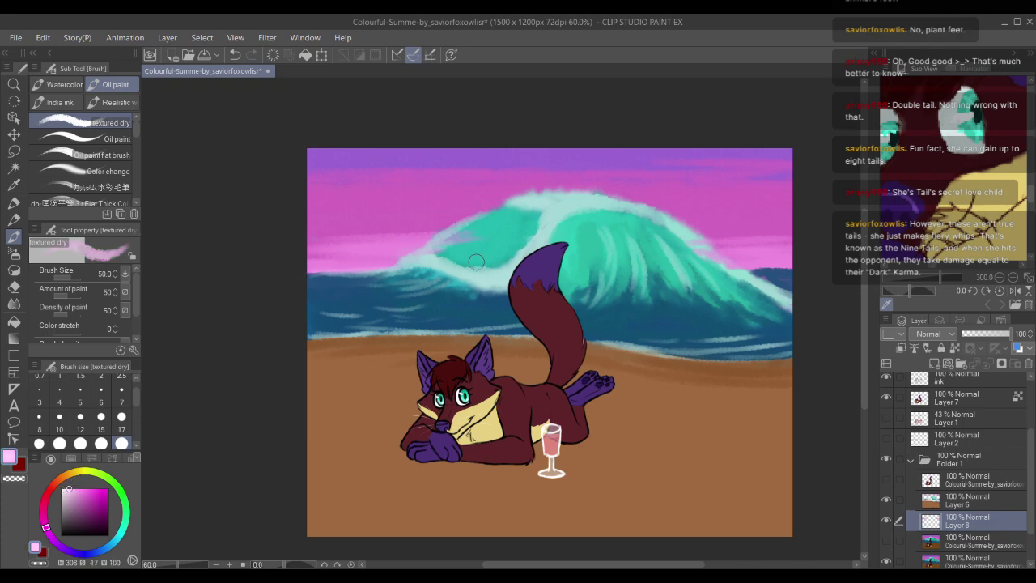
mouse_move(739, 263)
left_mouse_down()
mouse_move(797, 268)
mouse_move(789, 258)
left_mouse_up()
left_click_drag(736, 259, 812, 258)
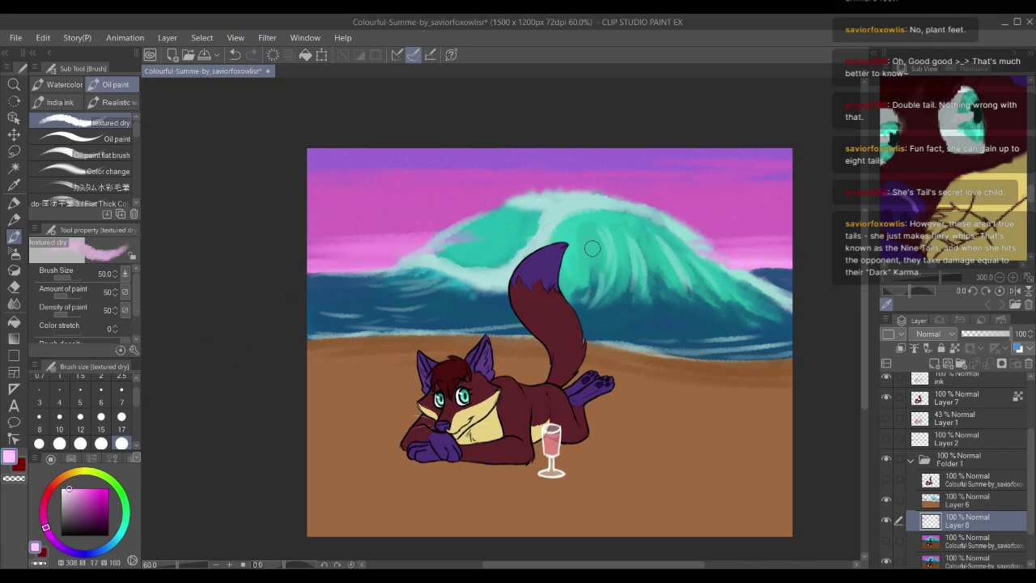
left_click_drag(296, 265, 429, 254)
left_click_drag(289, 252, 408, 241)
left_click_drag(340, 241, 443, 233)
mouse_move(712, 238)
left_mouse_down()
mouse_move(764, 231)
mouse_move(622, 229)
left_mouse_up()
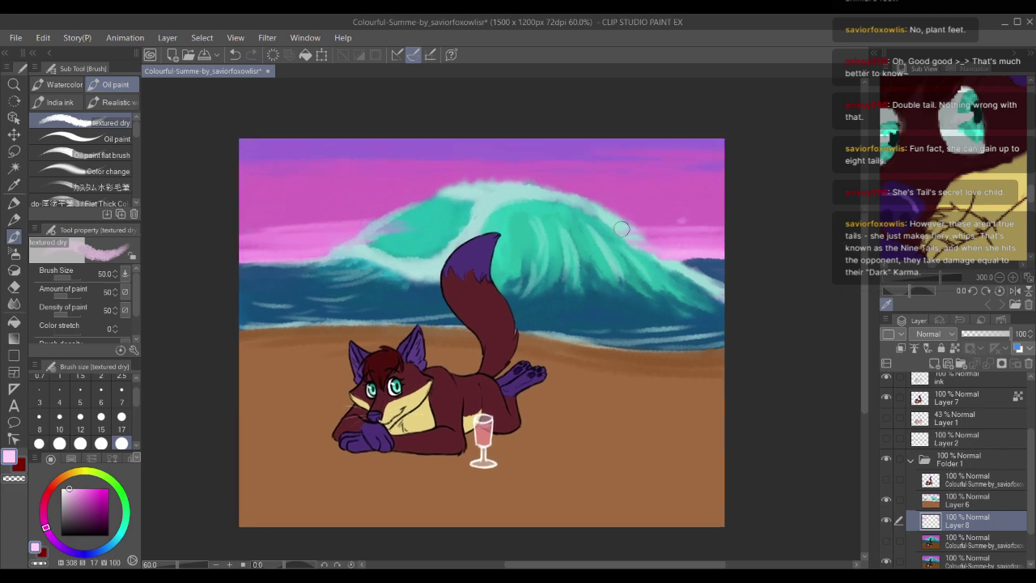
left_click_drag(520, 233, 603, 250)
scroll(566, 261, "down", 4)
scroll(513, 270, "up", 3)
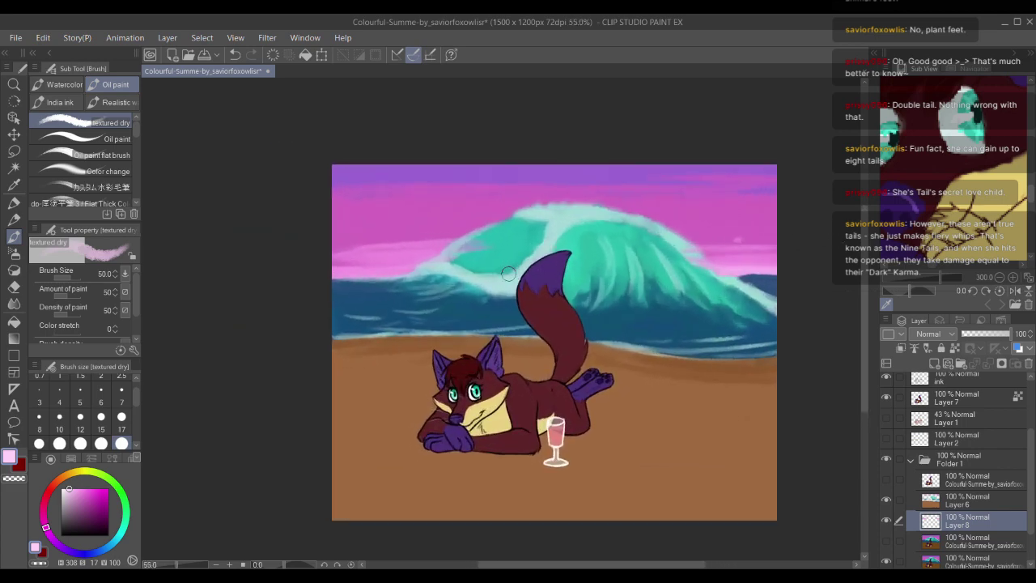
Step: Soften the pink sky streaks near the horizon with the Blend tool at brush size 80
key("j")
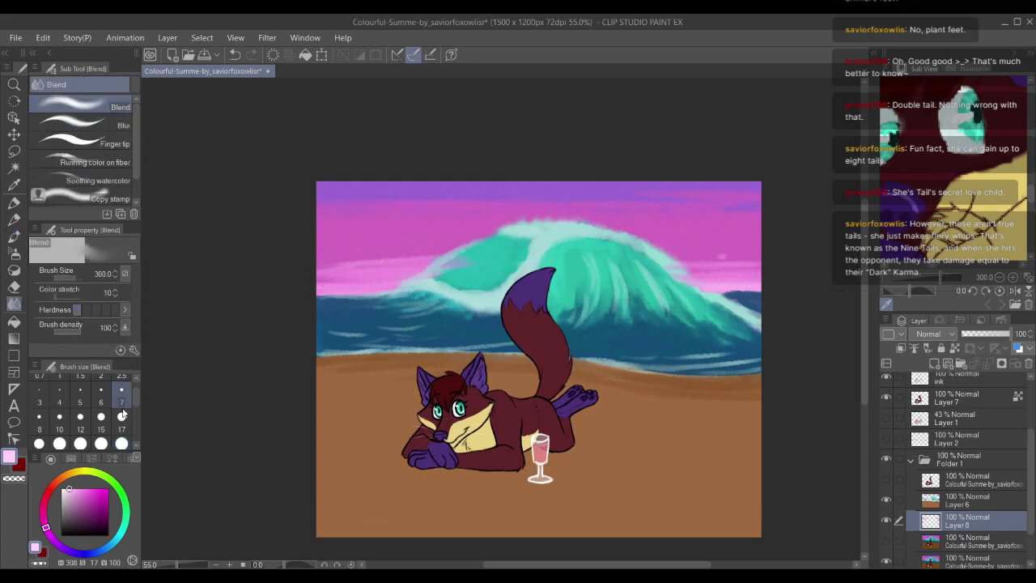
left_click(122, 416)
left_click(121, 443)
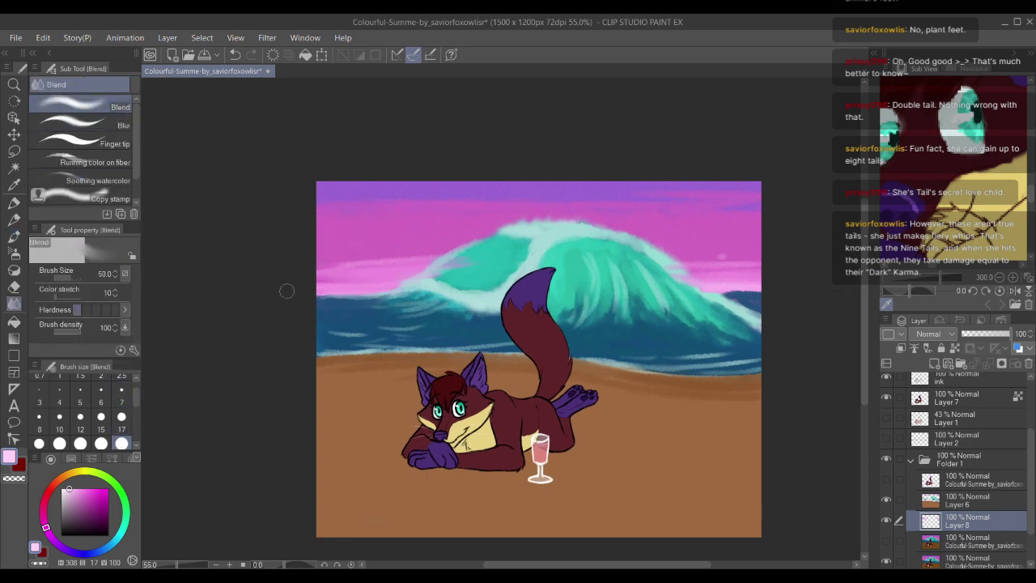
scroll(135, 397, "down", 3)
left_click(80, 434)
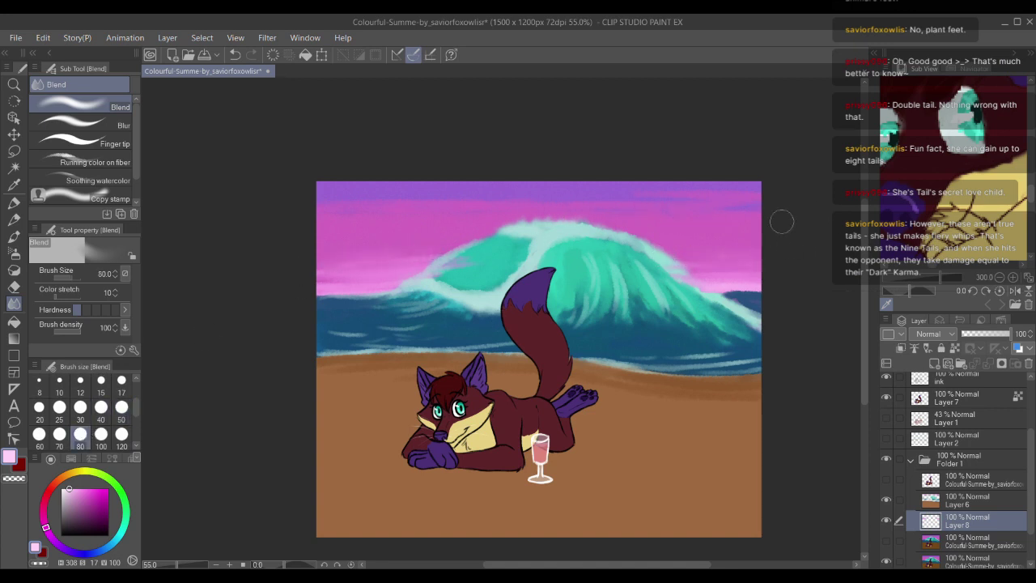
mouse_move(571, 255)
left_mouse_down()
mouse_move(526, 221)
mouse_move(485, 226)
mouse_move(477, 212)
left_mouse_up()
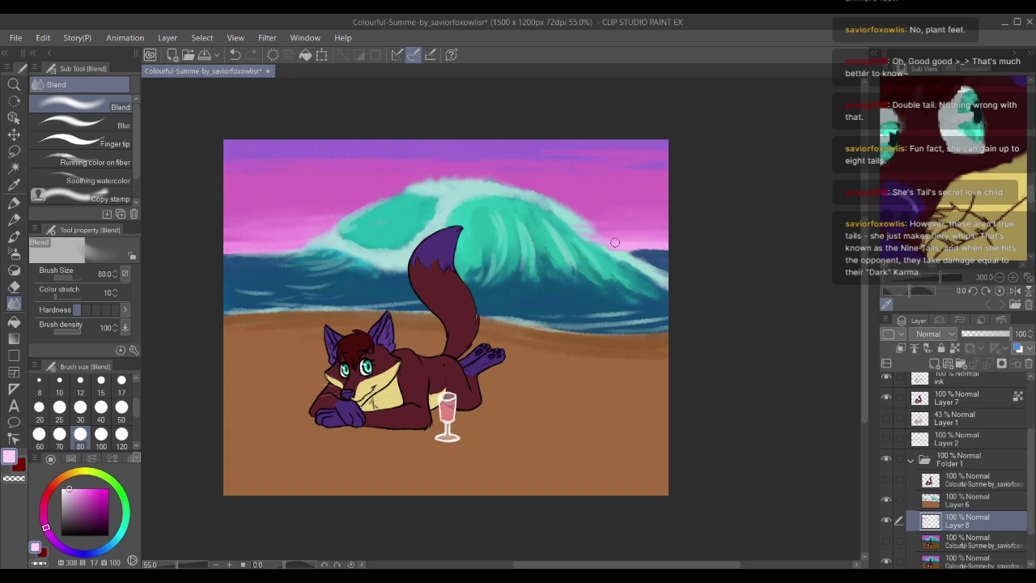
left_click_drag(575, 223, 615, 244)
scroll(543, 243, "down", 3)
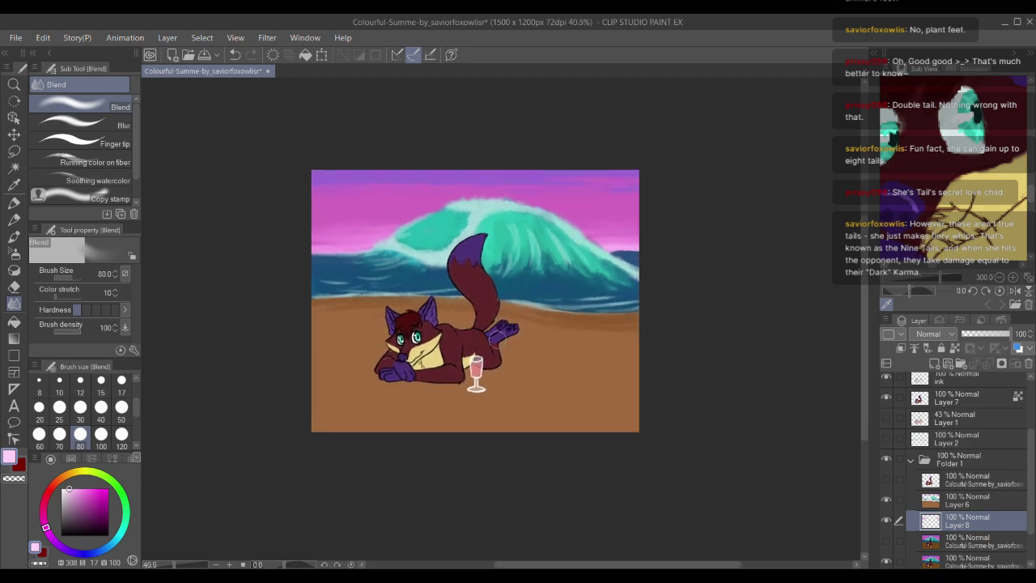
Step: Compare the repainted background with the original by hiding and showing Layer 6
scroll(436, 368, "up", 4)
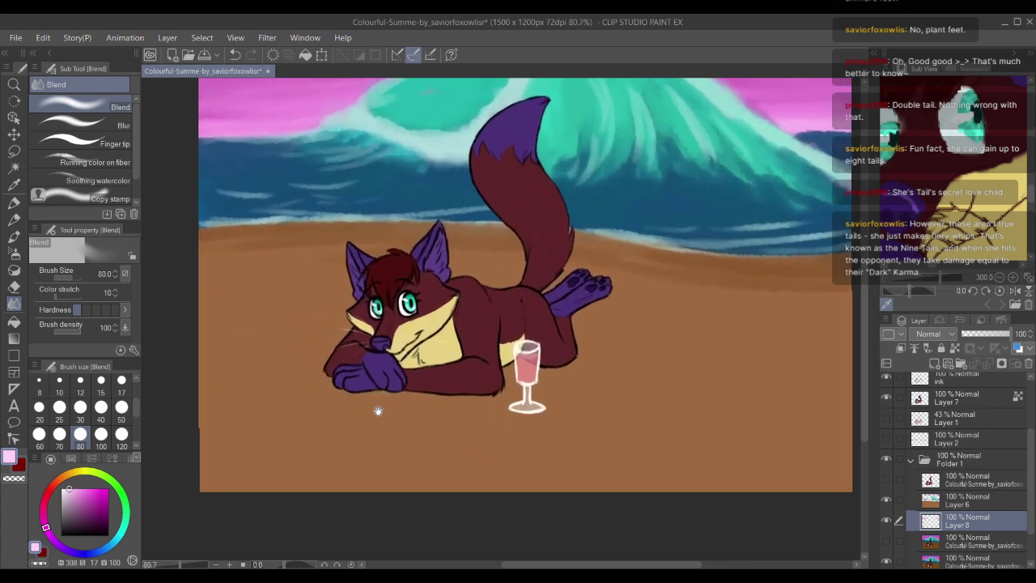
left_click(885, 499)
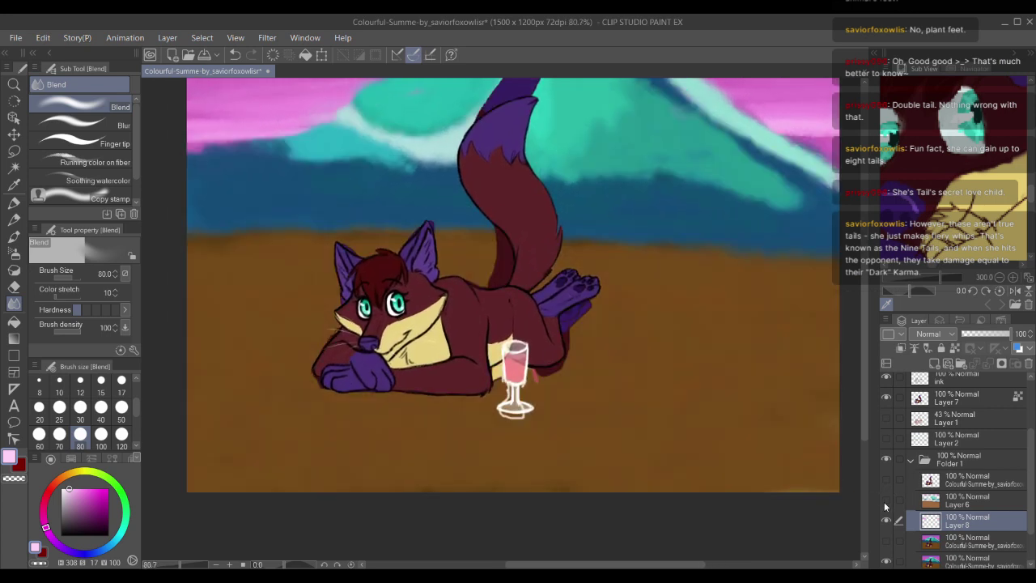
left_click(885, 499)
left_click(882, 499)
left_click(885, 500)
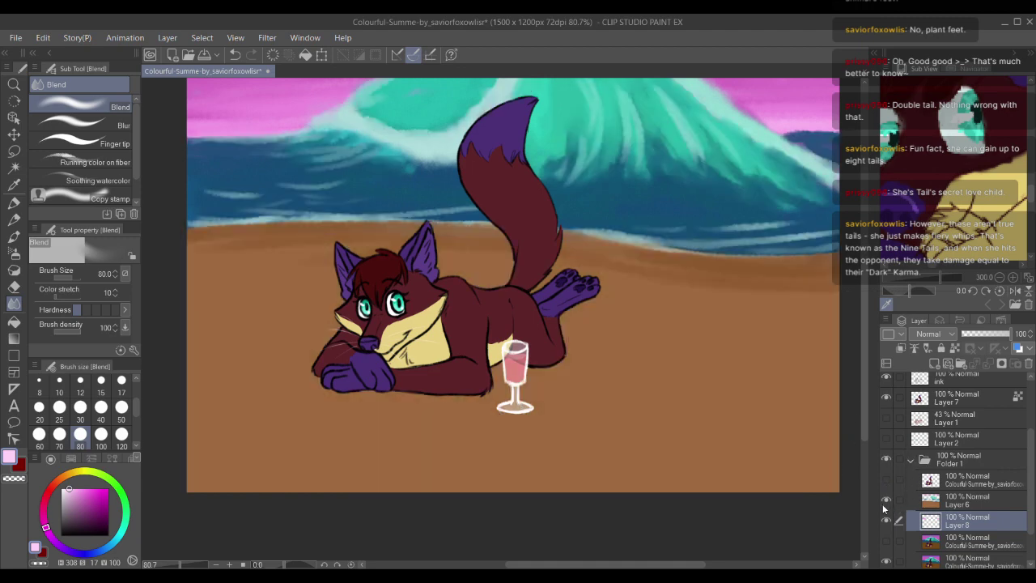
scroll(660, 399, "down", 3)
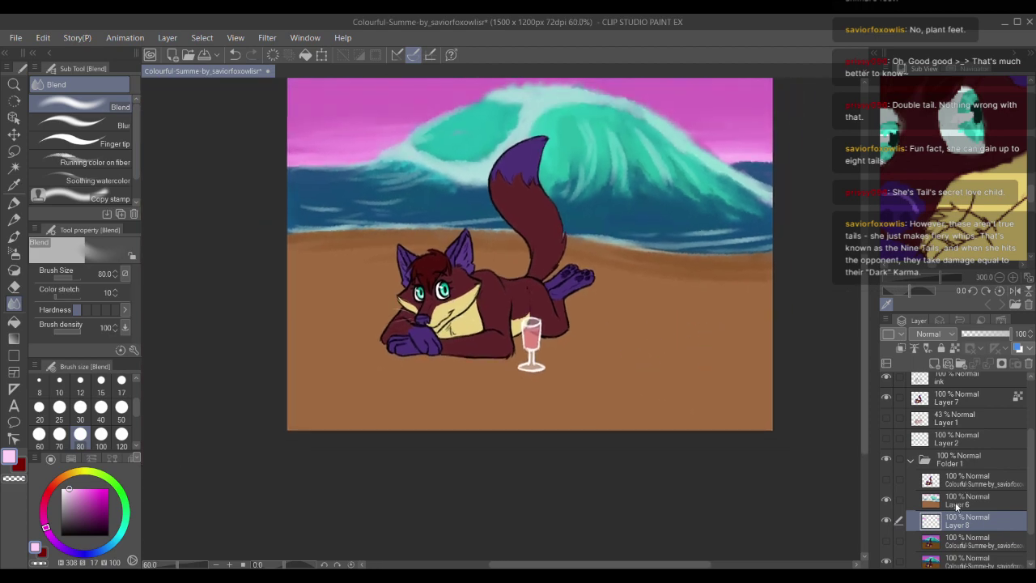
Step: On Layer 6, paint subtle darker texture over the sand using the textured dry brush at size 120 with brown HSV 27/59/60
left_click(977, 502)
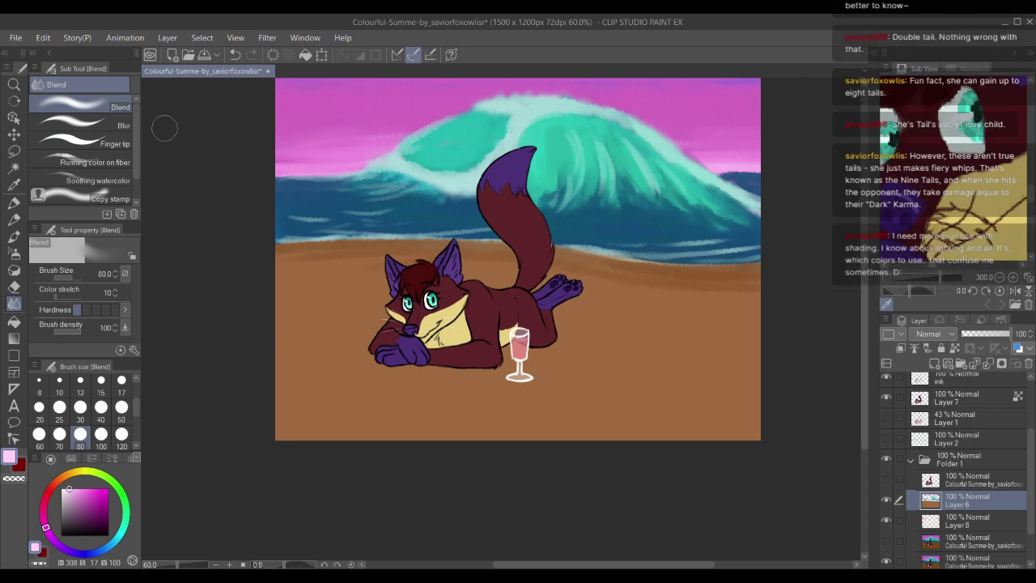
mouse_move(518, 268)
left_mouse_down()
mouse_move(513, 289)
mouse_move(560, 334)
left_mouse_up()
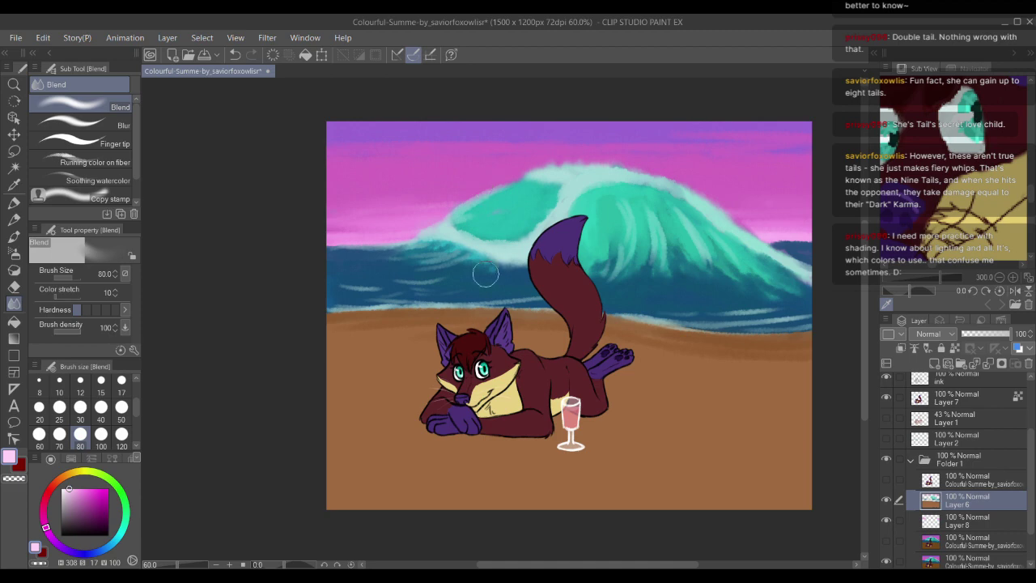
left_click_drag(443, 294, 412, 227)
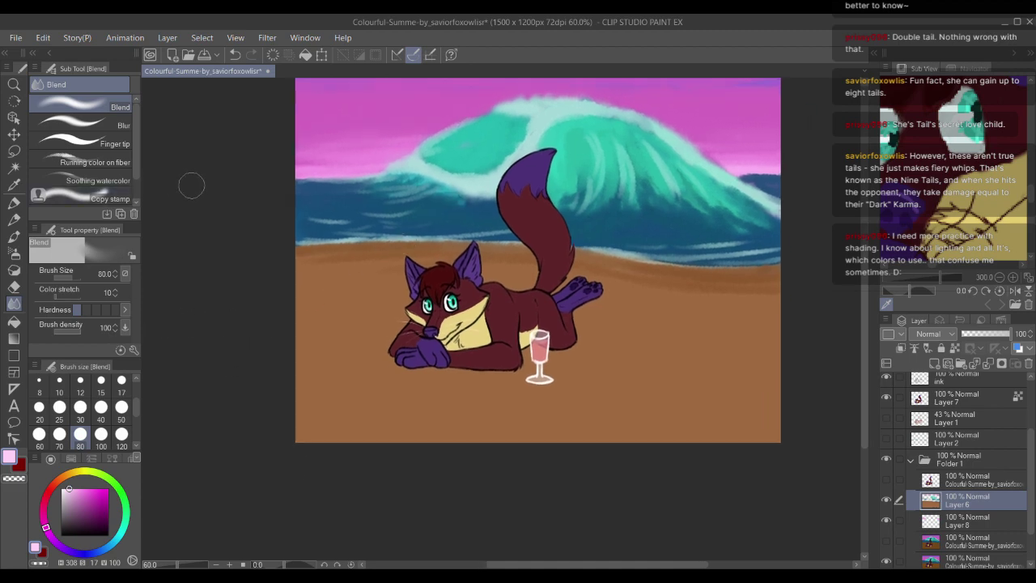
key("b")
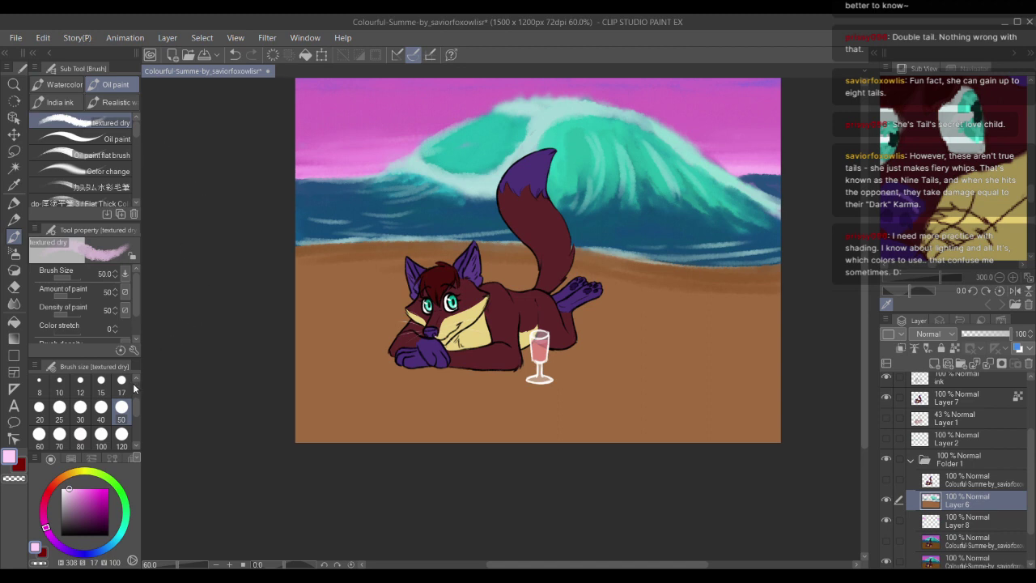
left_click(332, 344, "alt")
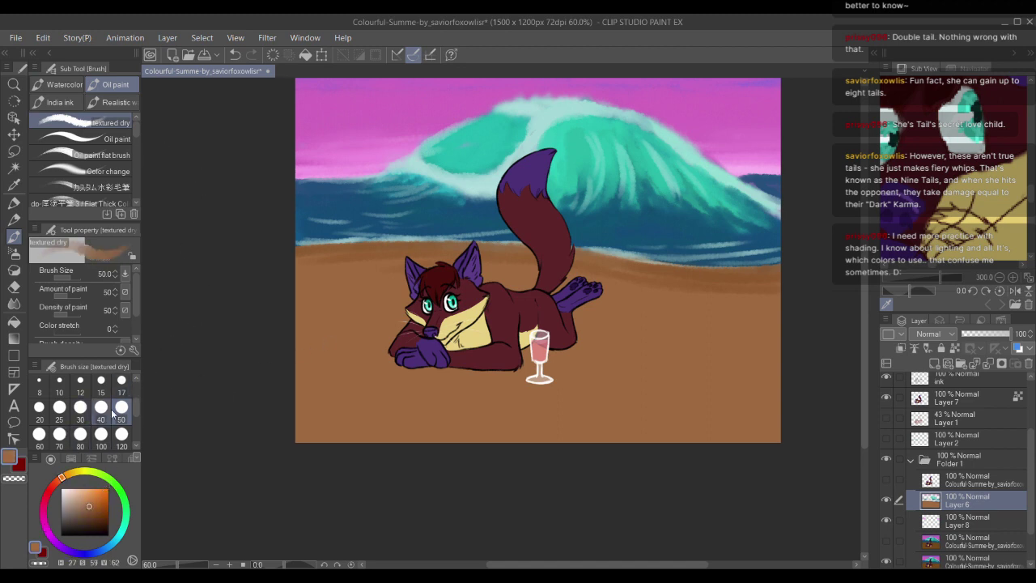
left_click(90, 458)
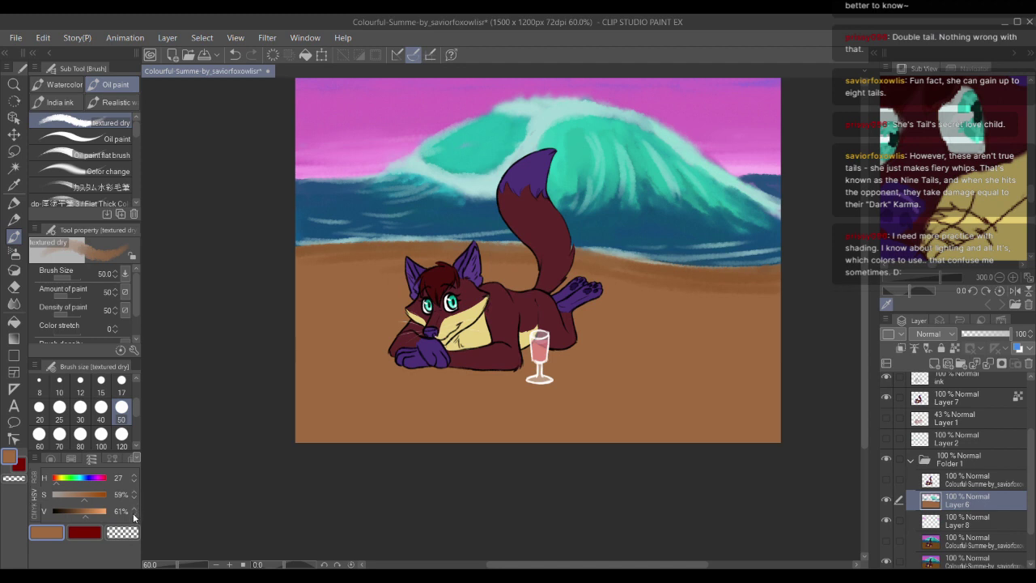
left_click(122, 435)
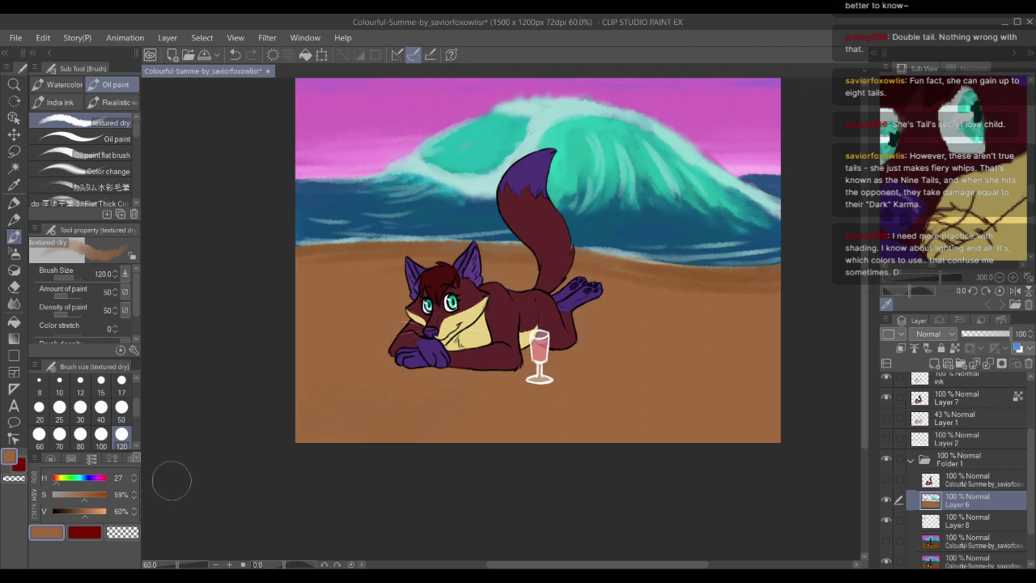
left_click(134, 513)
Step: Deepen the sand texture around the fox with broad strokes, lowering the brown's brightness to 53%
left_click(82, 511)
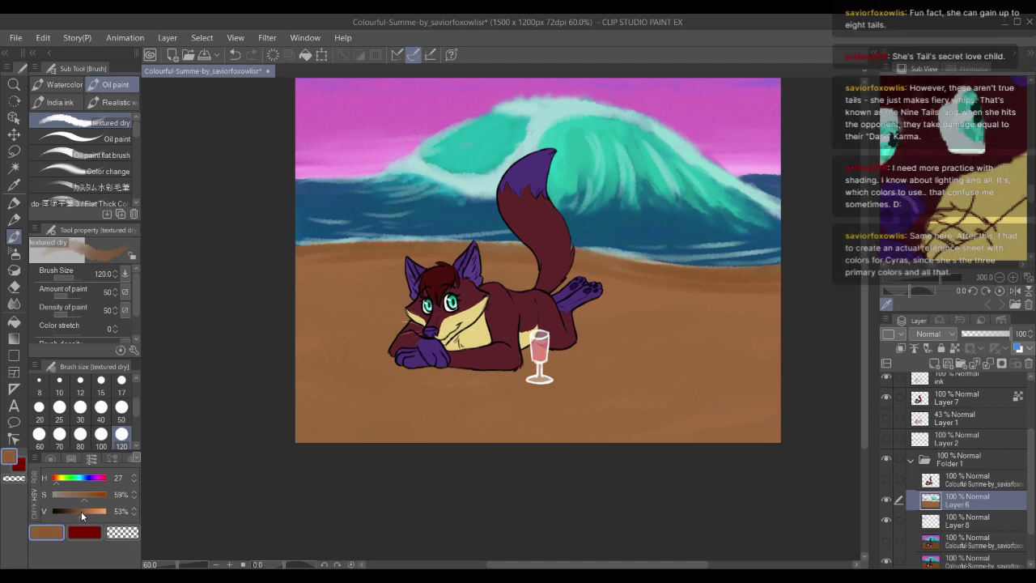
left_click_drag(329, 402, 335, 397)
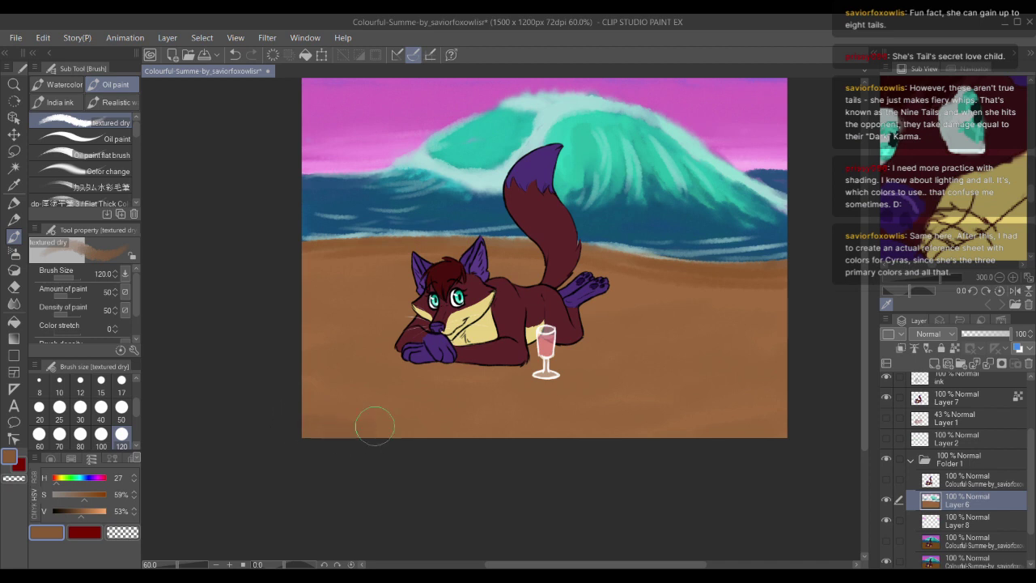
left_click_drag(509, 391, 386, 390)
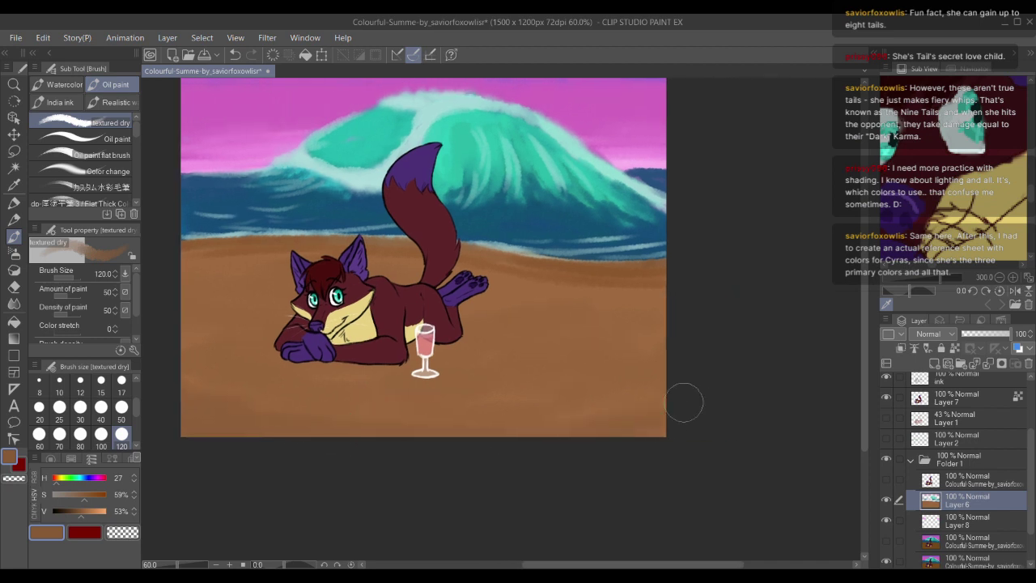
scroll(363, 414, "left", 4)
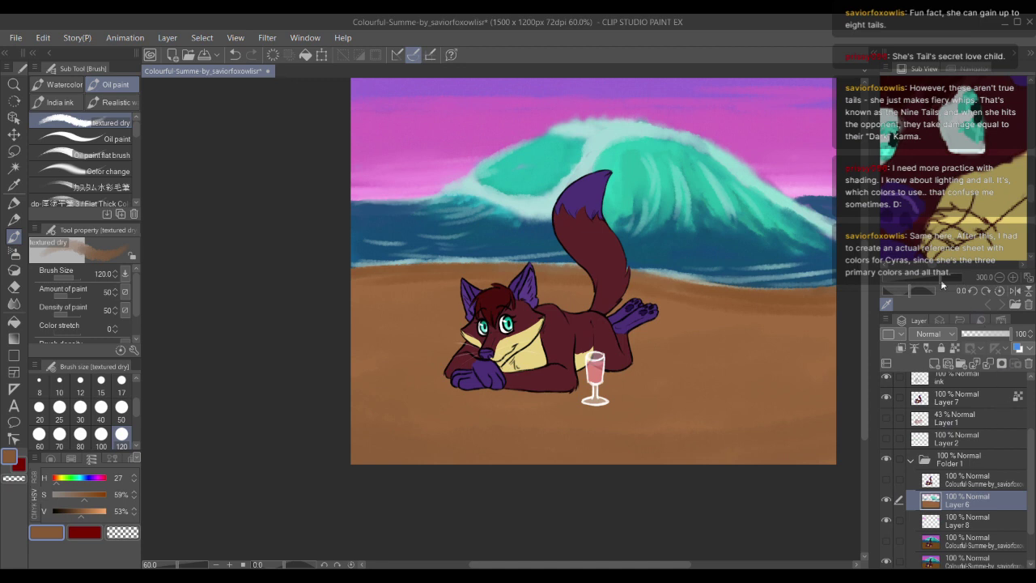
Step: Move the lowest original painting layer out of Folder 1 to sit directly beneath it, and collapse the folder
left_click_drag(940, 279, 934, 277)
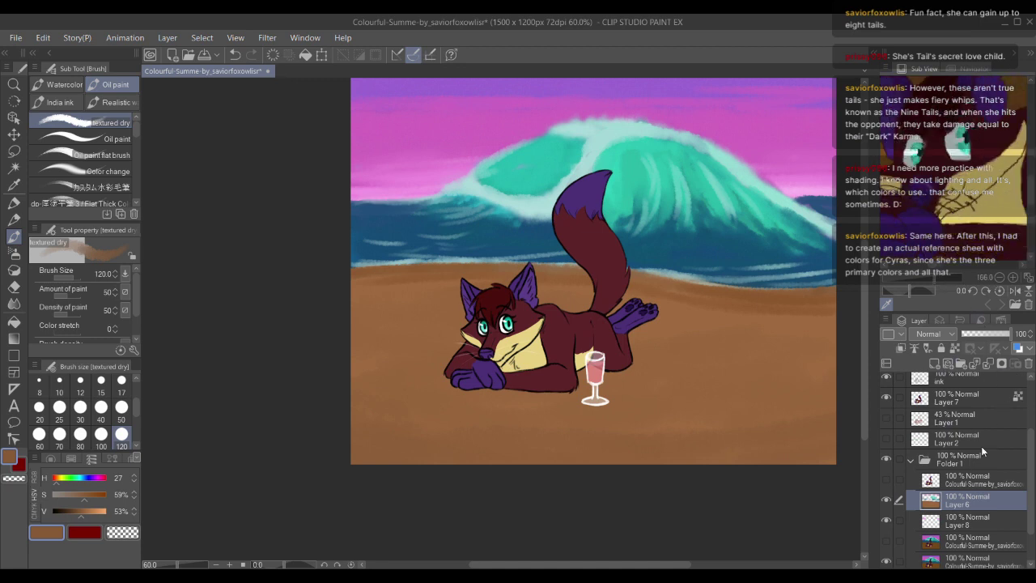
left_click(911, 460)
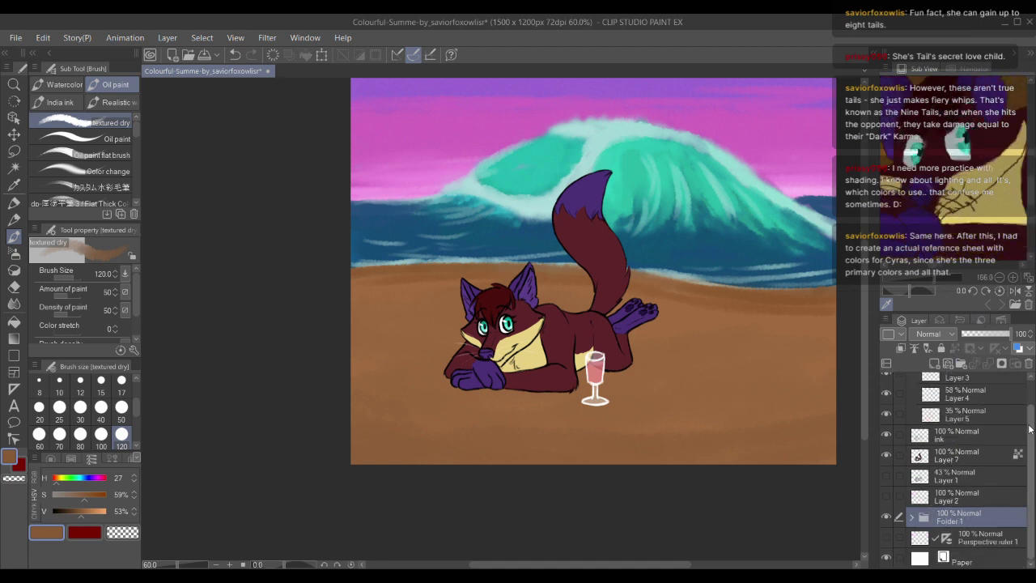
left_click(912, 516)
scroll(1009, 509, "down", 3)
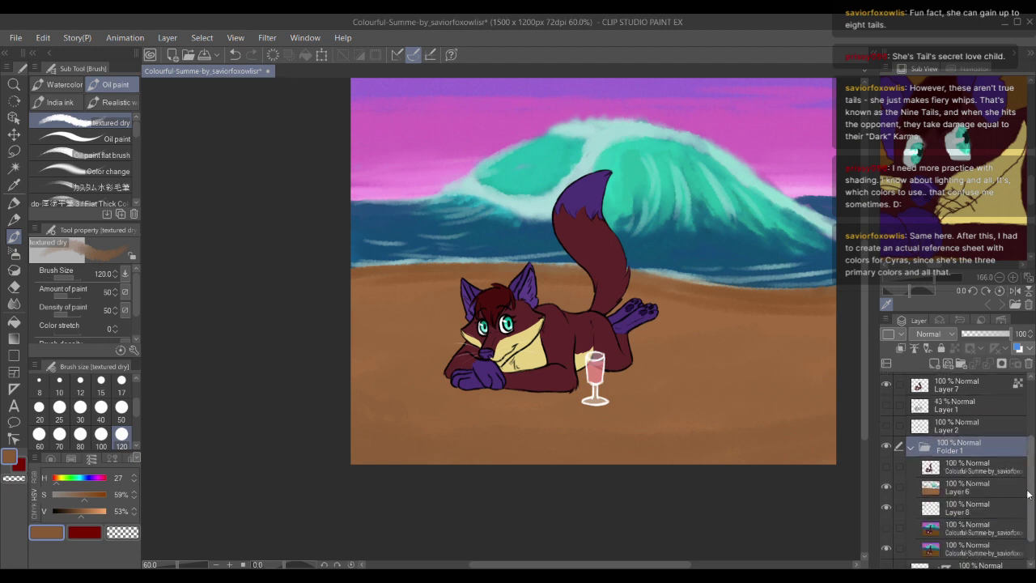
left_click(952, 522)
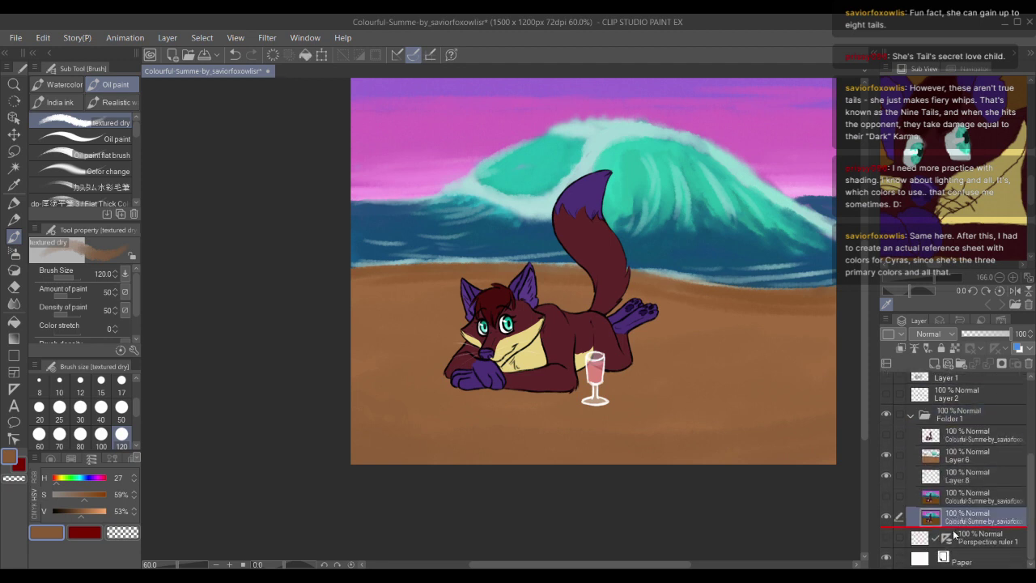
left_click_drag(953, 534, 953, 533)
left_click(911, 415)
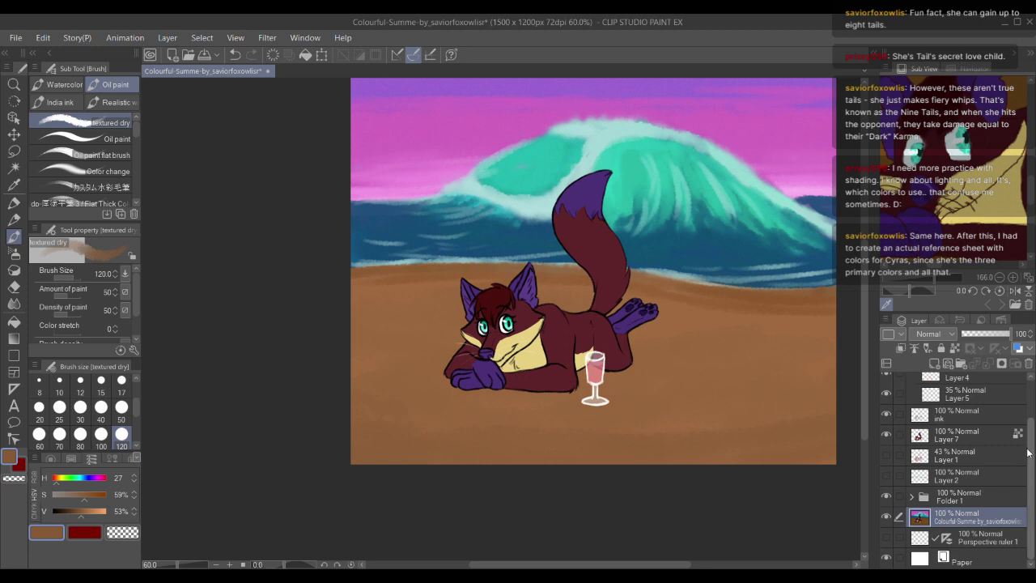
Step: Compare the redrawn fox with the original painting by hiding Folder 1 and switching Layer 7 off and on
scroll(941, 481, "up", 1)
scroll(1024, 444, "up", 2)
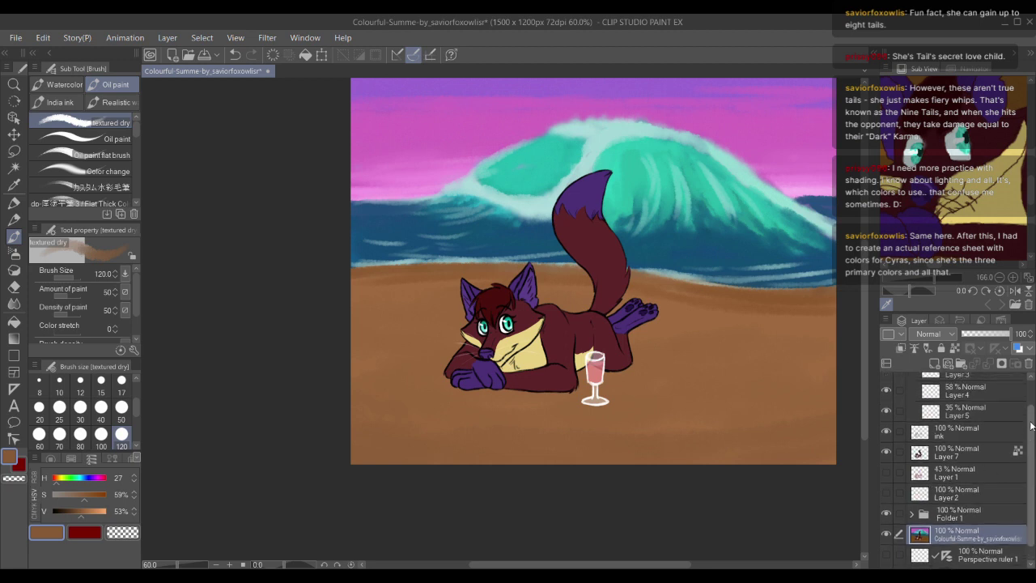
left_click(887, 547)
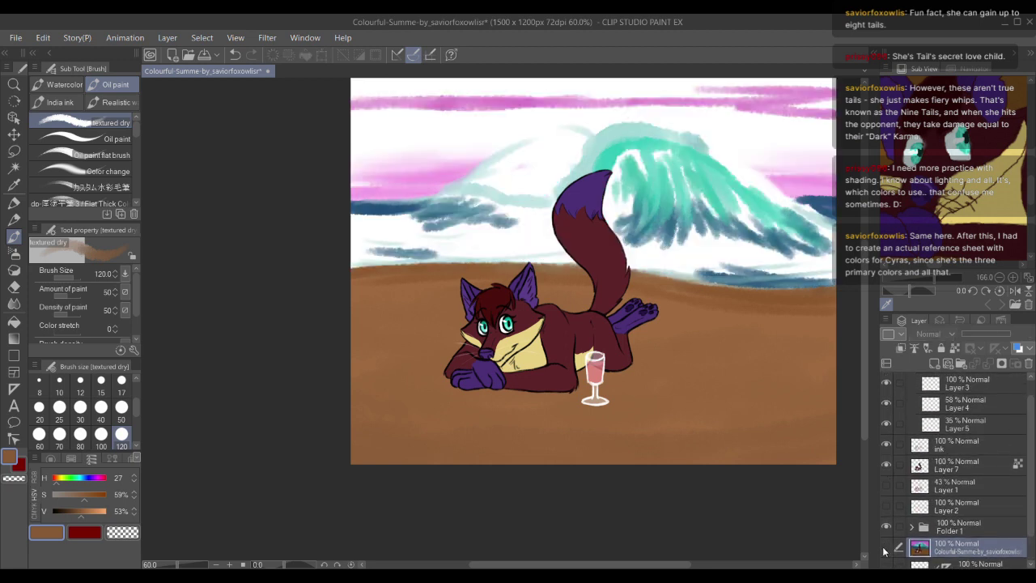
left_click(885, 527)
left_click(886, 548)
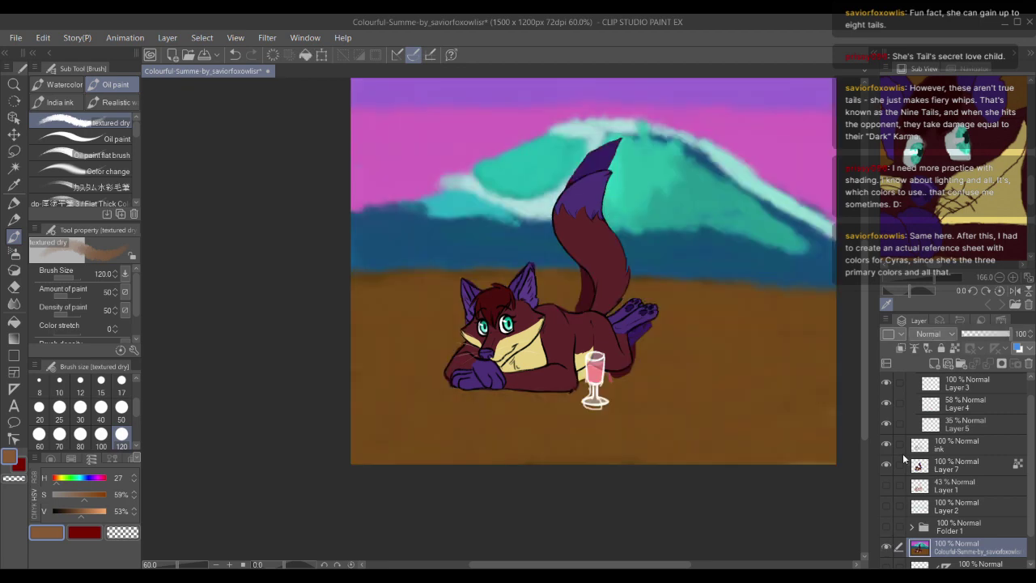
left_click(886, 465)
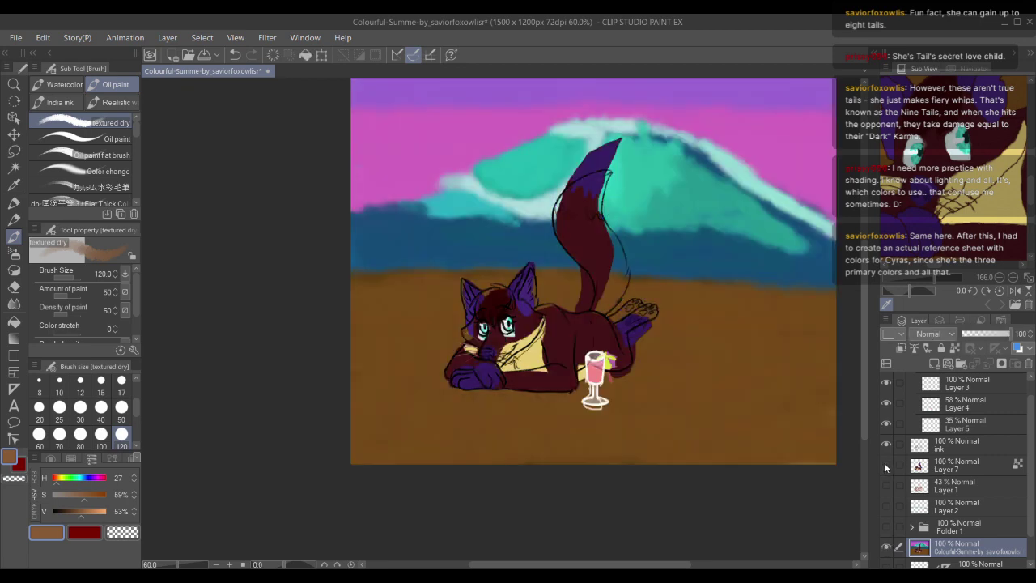
left_click(885, 464)
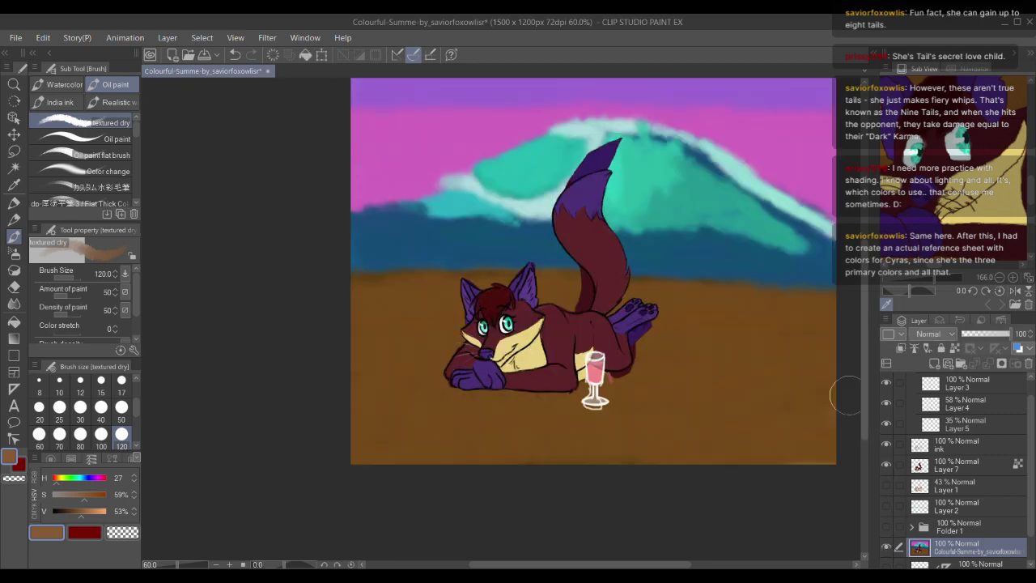
scroll(767, 324, "up", 3)
mouse_move(600, 295)
left_mouse_down()
mouse_move(631, 303)
mouse_move(610, 287)
left_mouse_up()
left_click(886, 464)
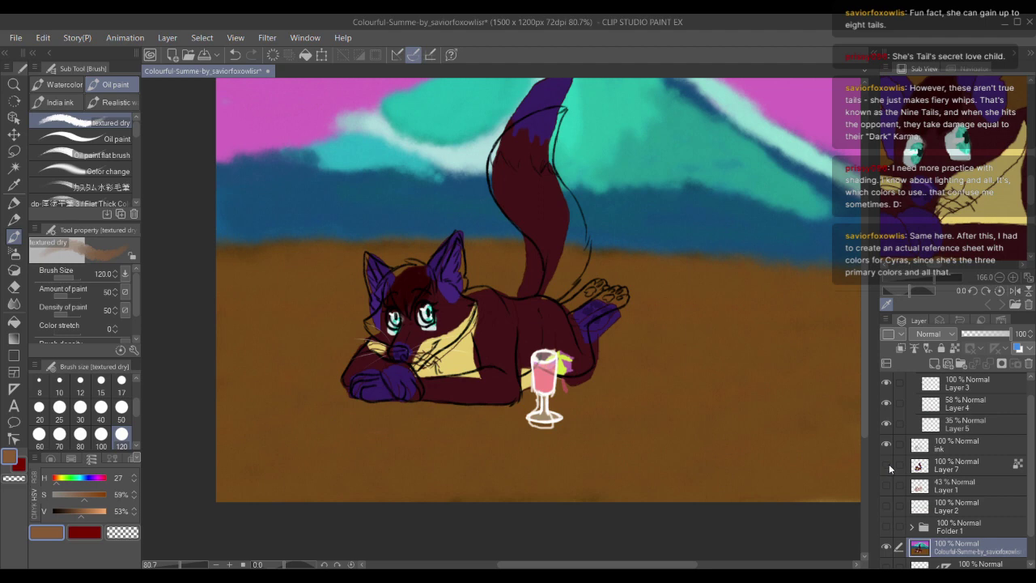
left_click(887, 465)
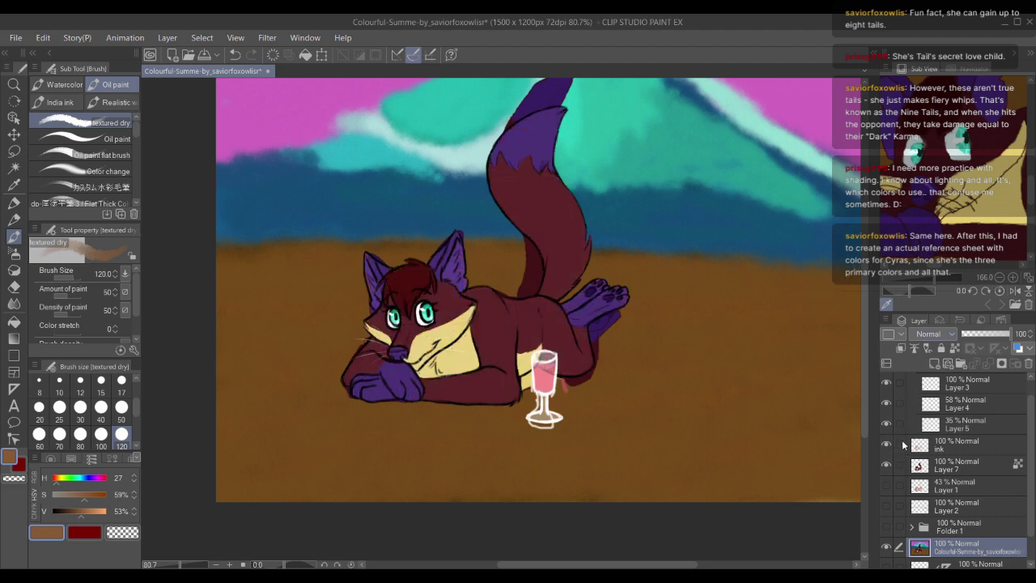
Step: Show Folder 1 again and review the whole repainted beach picture over the original layer
left_click_drag(933, 278, 925, 280)
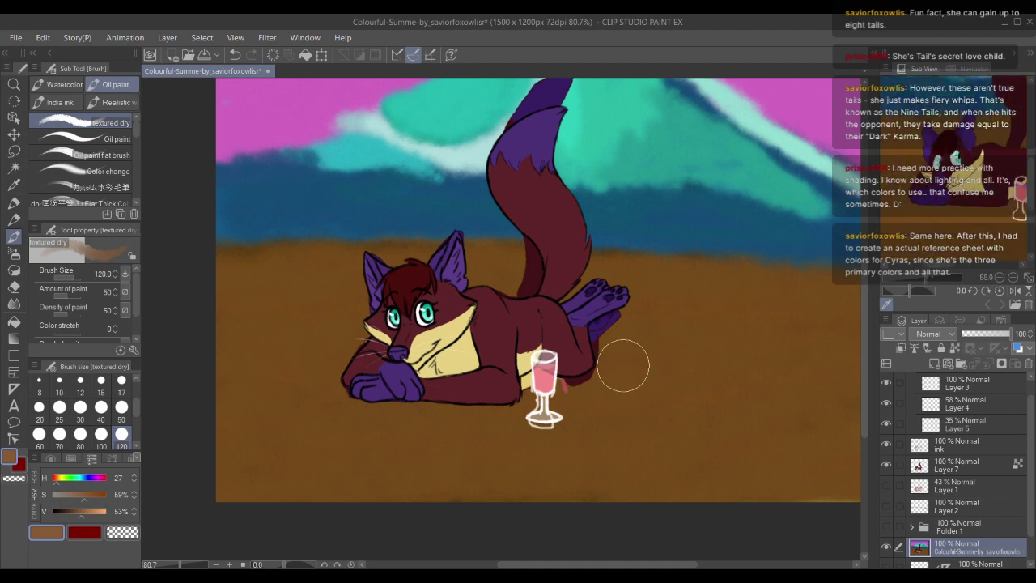
left_click_drag(623, 365, 655, 380)
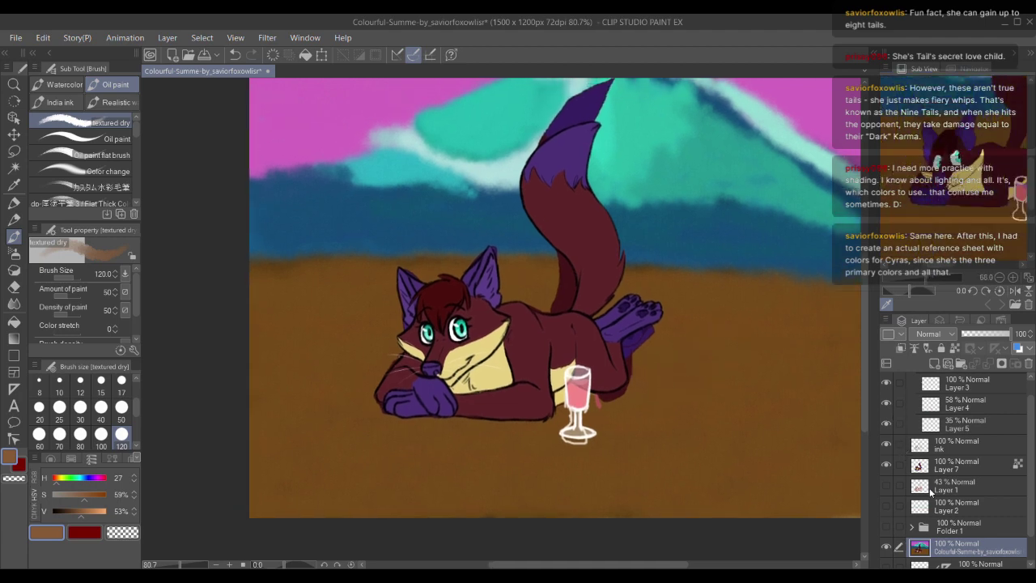
left_click(887, 527)
left_click(886, 545)
left_click(886, 545)
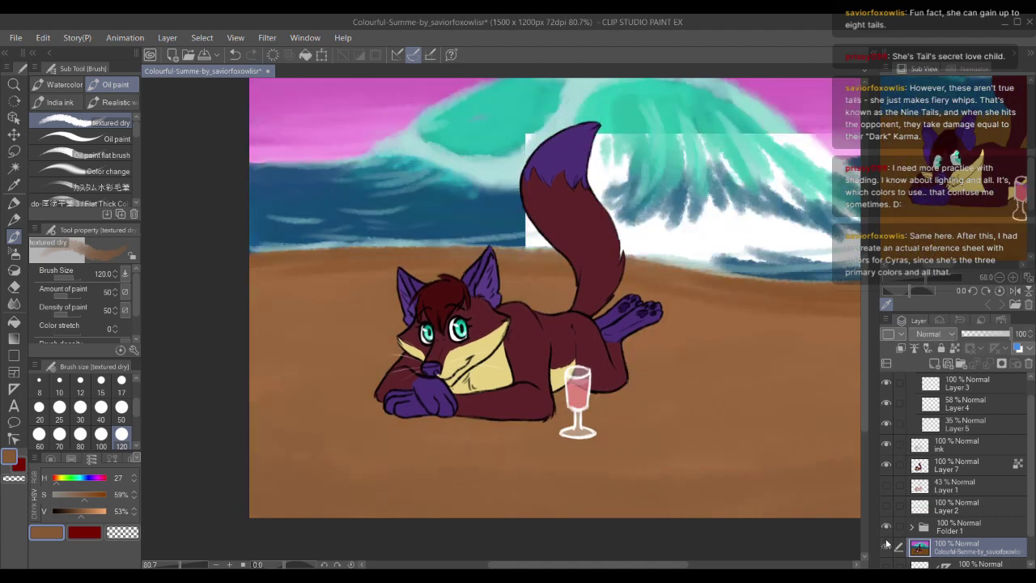
scroll(536, 351, "down", 3)
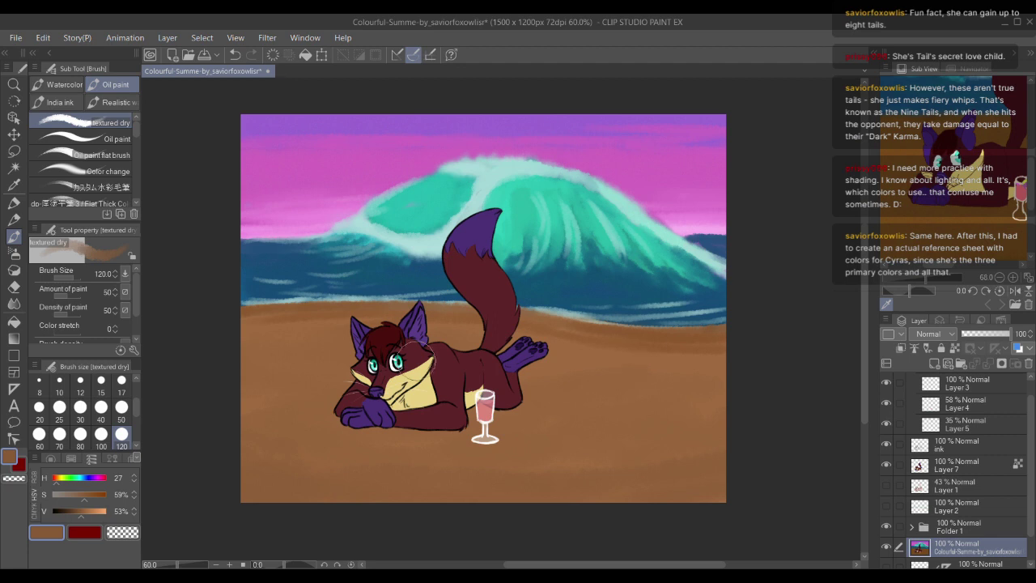
left_click_drag(426, 364, 490, 351)
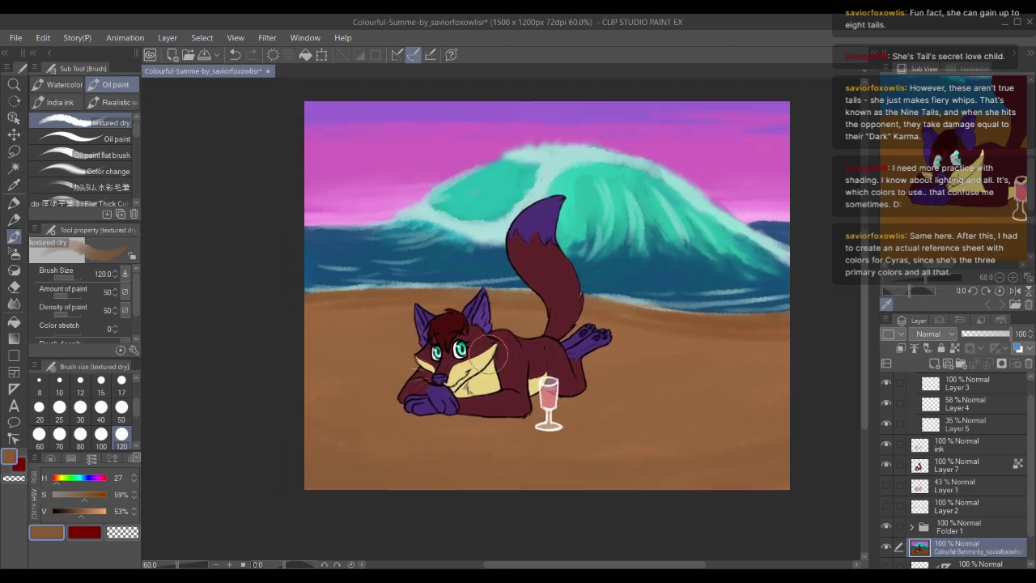
left_click_drag(490, 378, 454, 368)
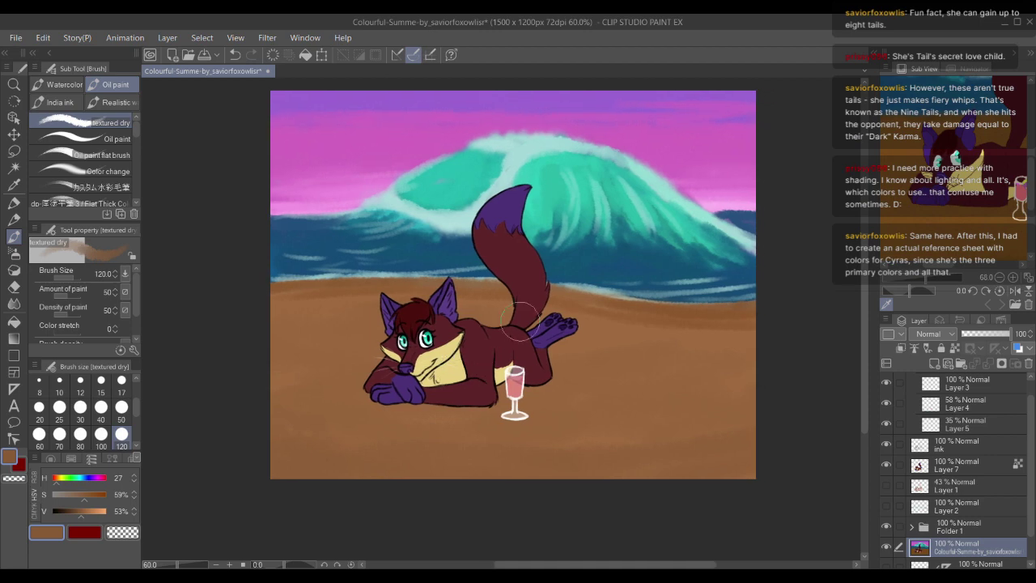
left_click_drag(523, 355, 530, 349)
Step: Add a new layer above Folder 2 at the top of the layer stack, with the view closed in on the drink glass
scroll(530, 350, "up", 4)
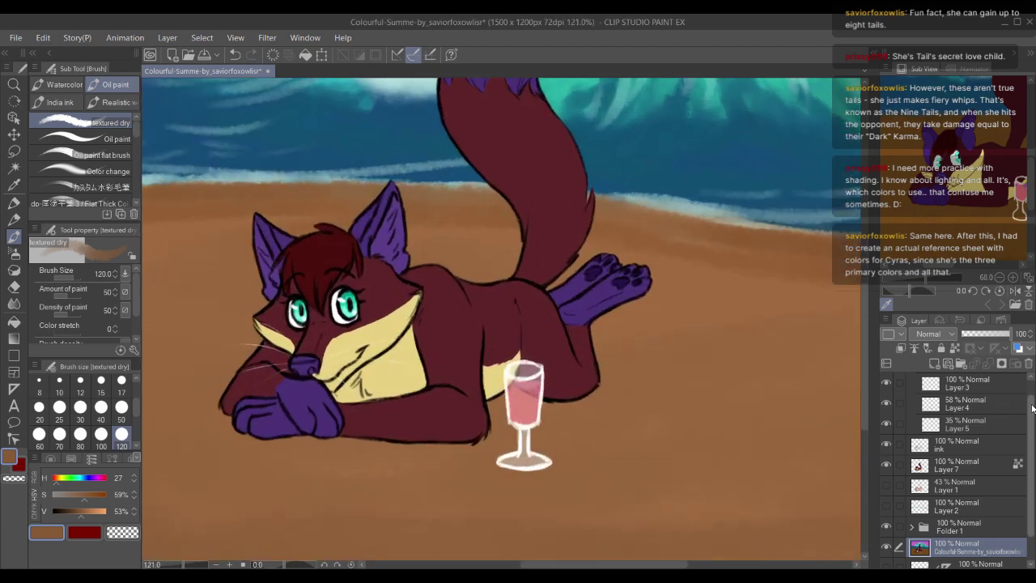
scroll(942, 267, "up", 5)
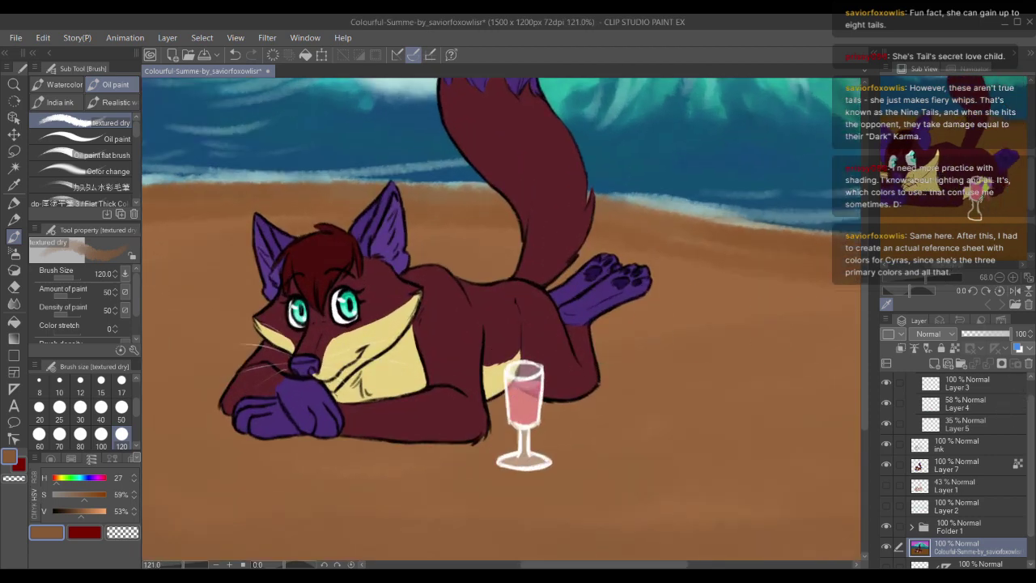
scroll(506, 413, "up", 3)
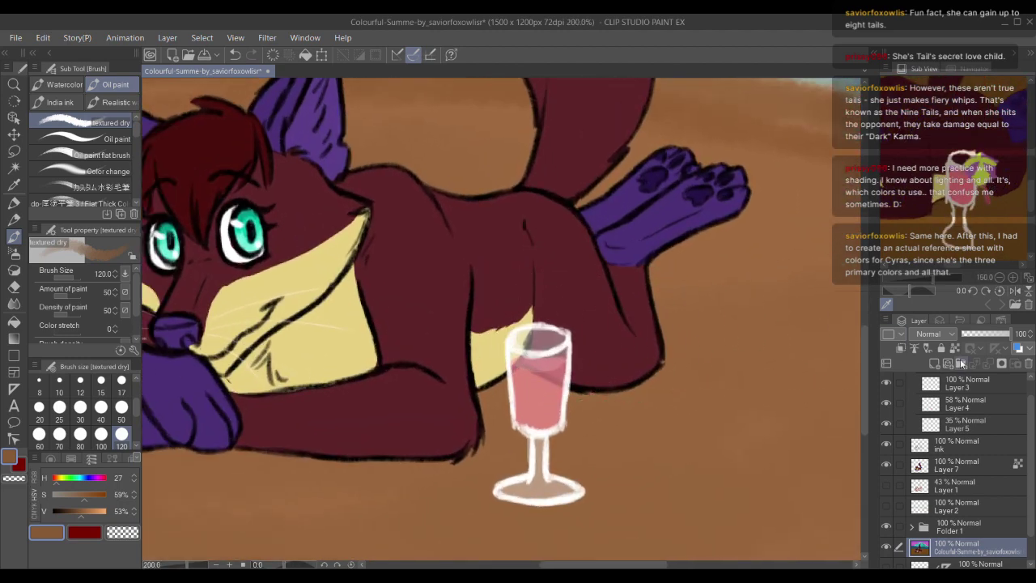
scroll(1003, 421, "up", 1)
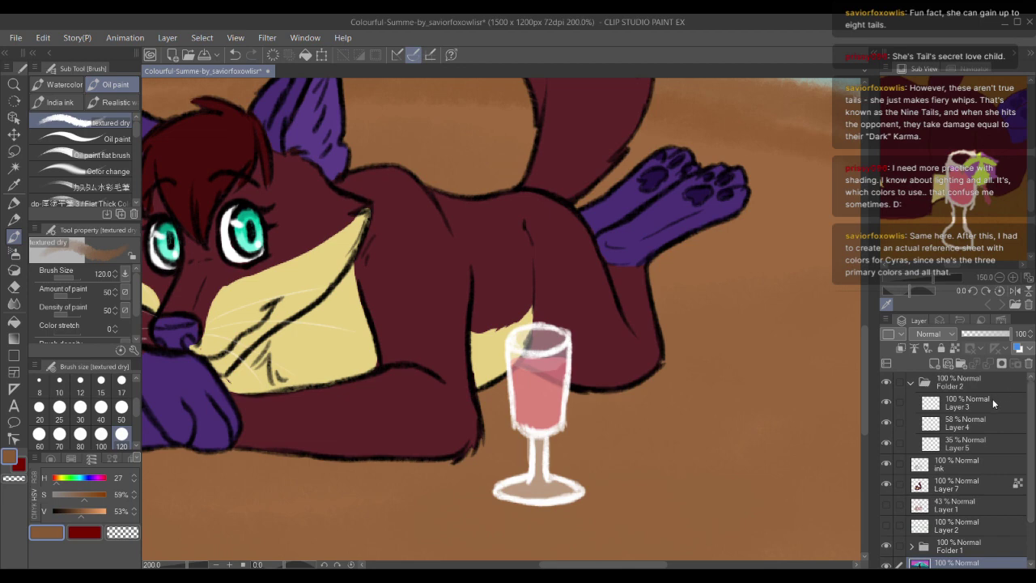
left_click(986, 401)
left_click(936, 364)
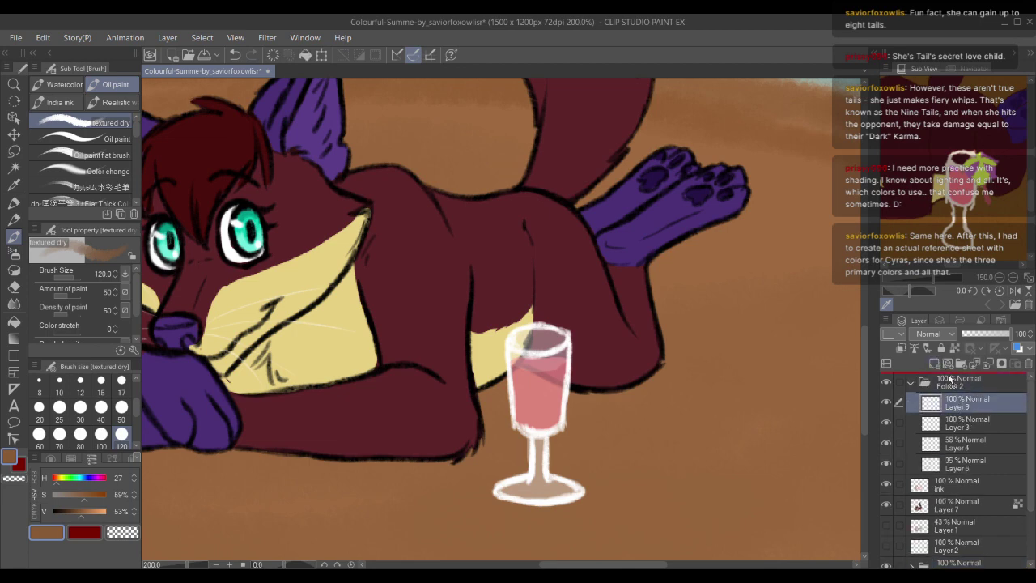
left_click_drag(951, 381, 950, 377)
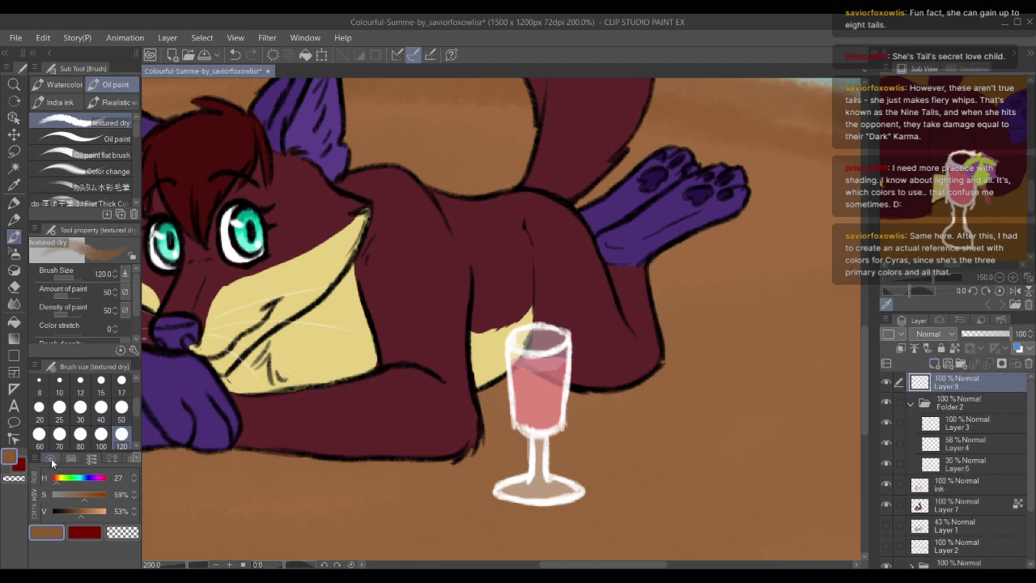
Step: Sketch a small cocktail umbrella canopy over the drink glass's rim in black with the Lineart Pencil at size 8
left_click(50, 459)
key("p")
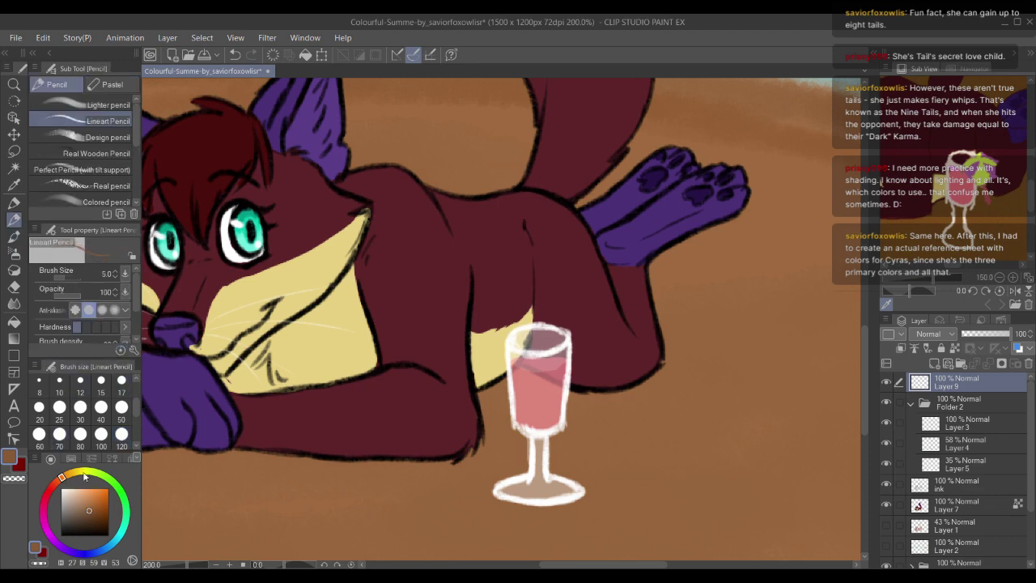
left_click(39, 384)
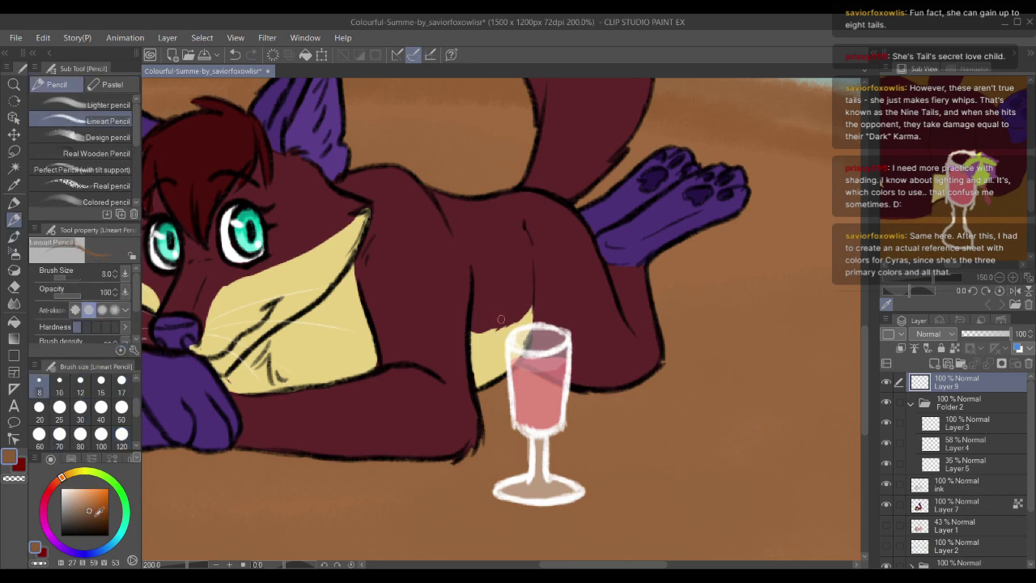
left_click(216, 375, "alt")
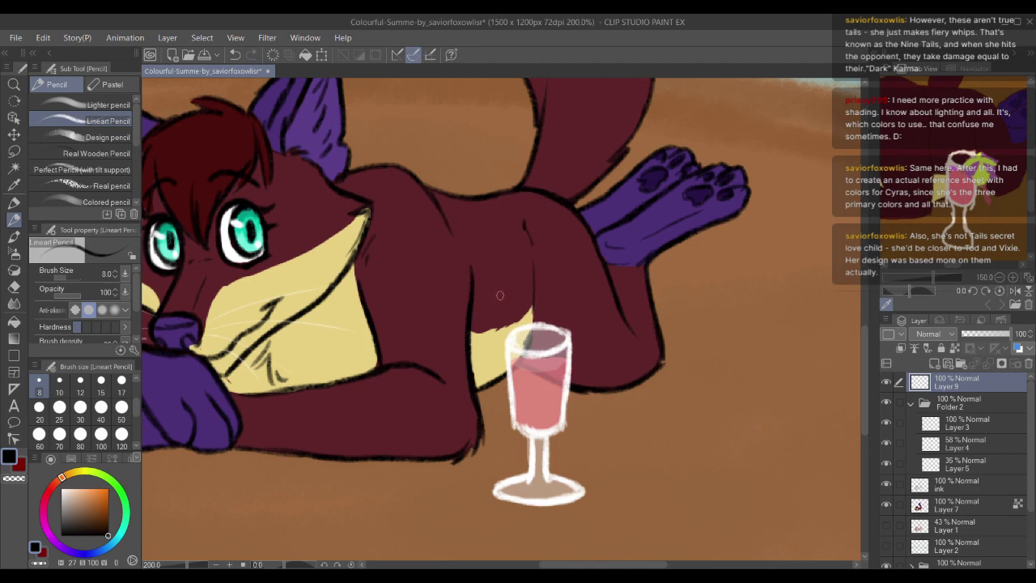
left_click_drag(502, 312, 557, 304)
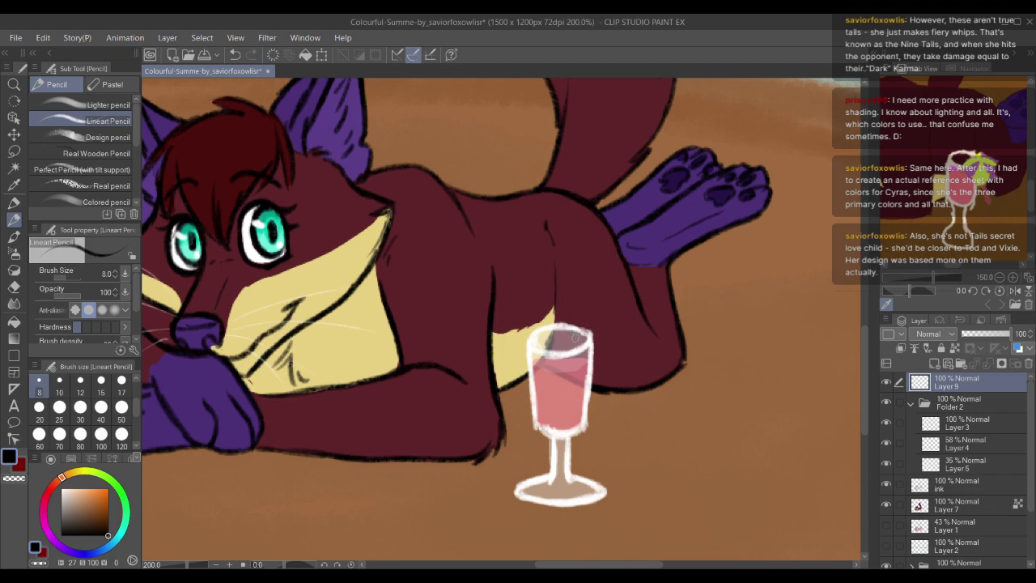
mouse_move(563, 344)
left_mouse_down()
mouse_move(593, 358)
mouse_move(566, 345)
mouse_move(600, 364)
mouse_move(640, 341)
left_mouse_up()
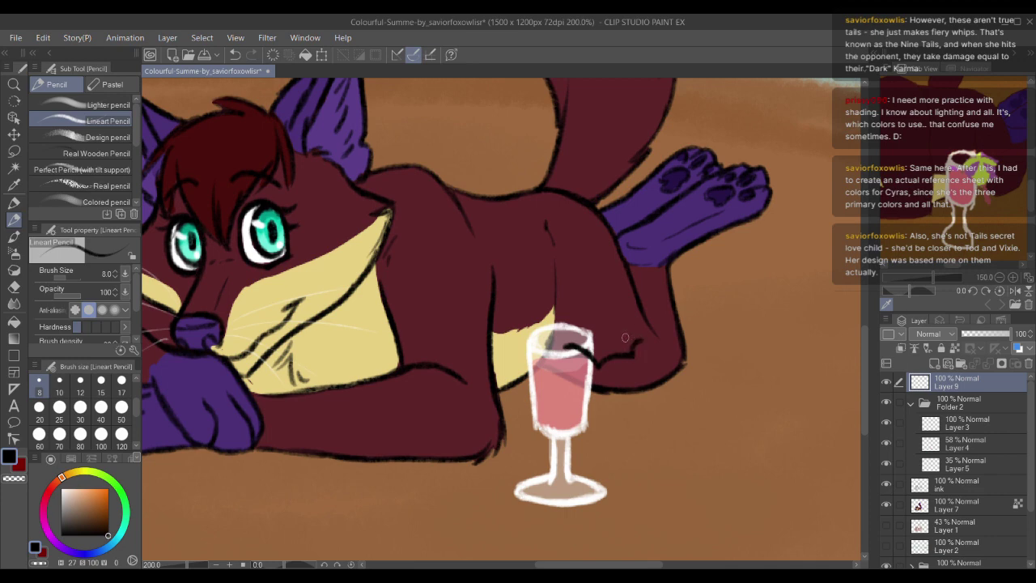
mouse_move(564, 346)
left_mouse_down()
mouse_move(598, 319)
mouse_move(641, 340)
left_mouse_up()
key("ctrl+z")
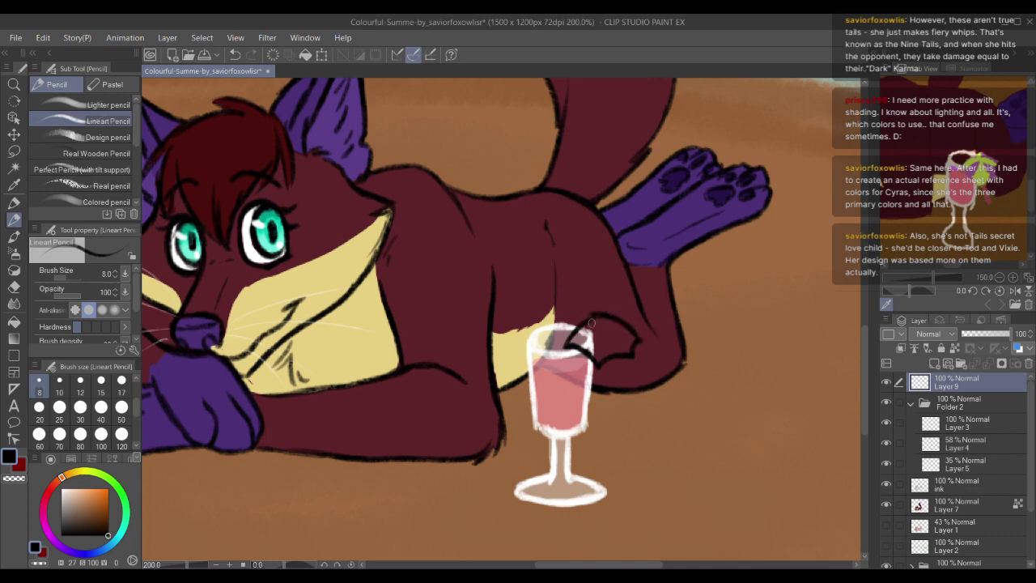
mouse_move(596, 321)
left_mouse_down()
mouse_move(608, 345)
mouse_move(600, 319)
mouse_move(585, 343)
mouse_move(598, 319)
mouse_move(589, 330)
mouse_move(598, 319)
mouse_move(598, 346)
mouse_move(598, 319)
mouse_move(622, 346)
left_mouse_up()
key("ctrl+z")
key("ctrl+z")
key("ctrl+z")
scroll(589, 251, "down", 2)
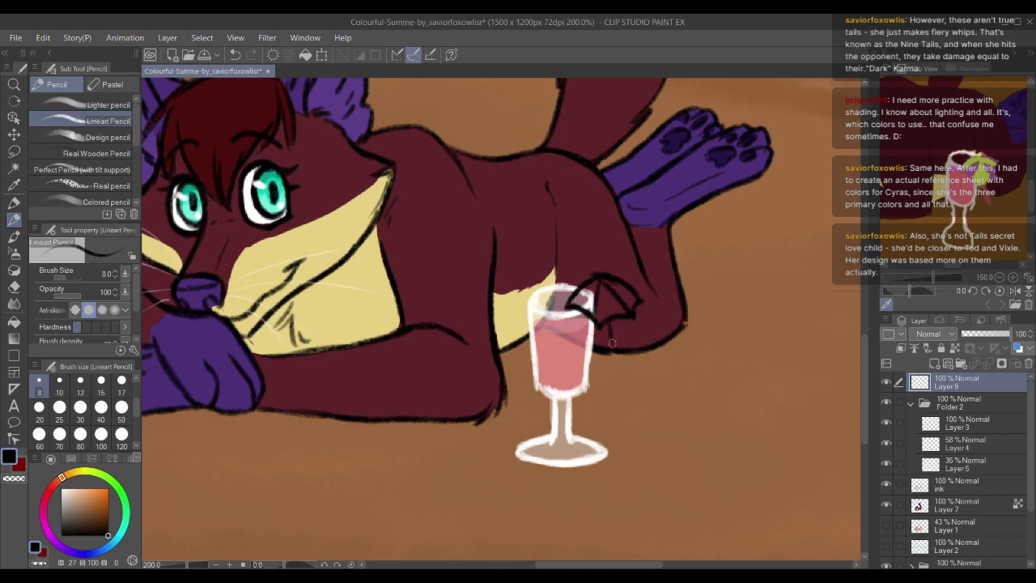
Step: Try a stick beneath the umbrella canopy, check it against the whole picture, and undo the stick and lower canopy lines
mouse_move(612, 343)
left_mouse_down()
mouse_move(601, 309)
mouse_move(618, 353)
left_mouse_up()
key("ctrl+z")
left_click_drag(609, 318, 623, 364)
left_click_drag(584, 299, 581, 219)
scroll(558, 267, "down", 2)
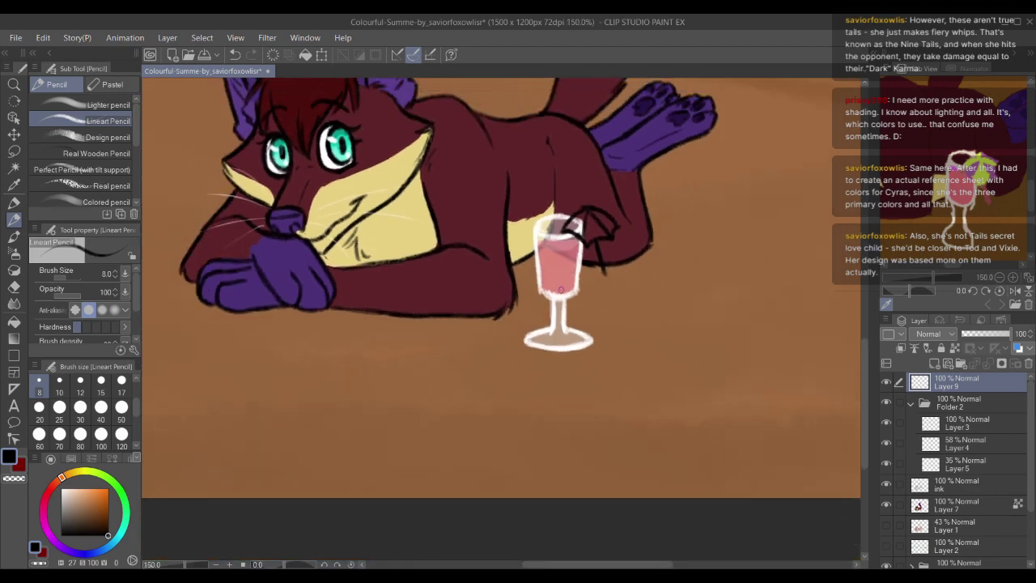
left_click_drag(547, 318, 537, 301)
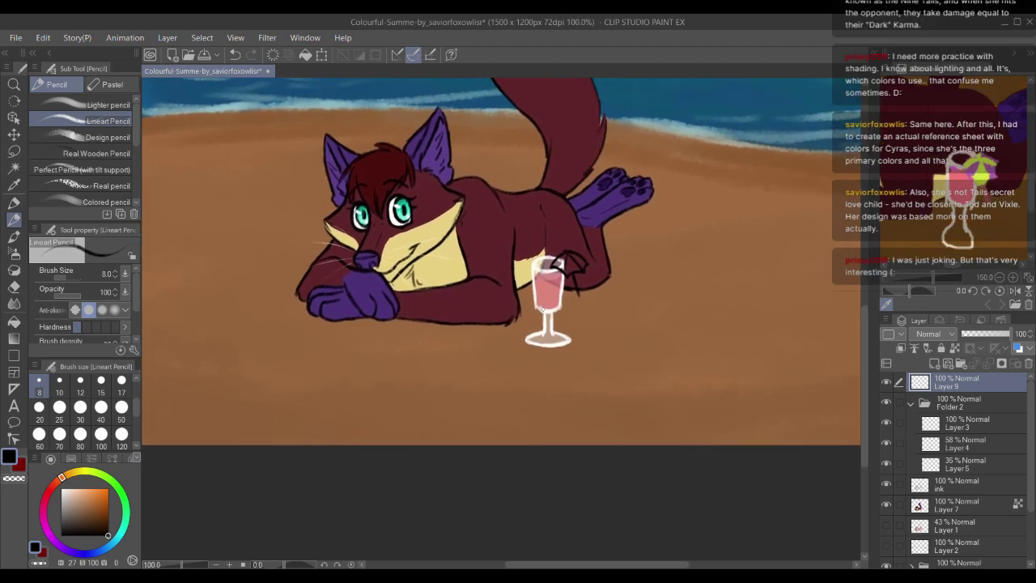
scroll(567, 279, "up", 6)
scroll(569, 277, "up", 1)
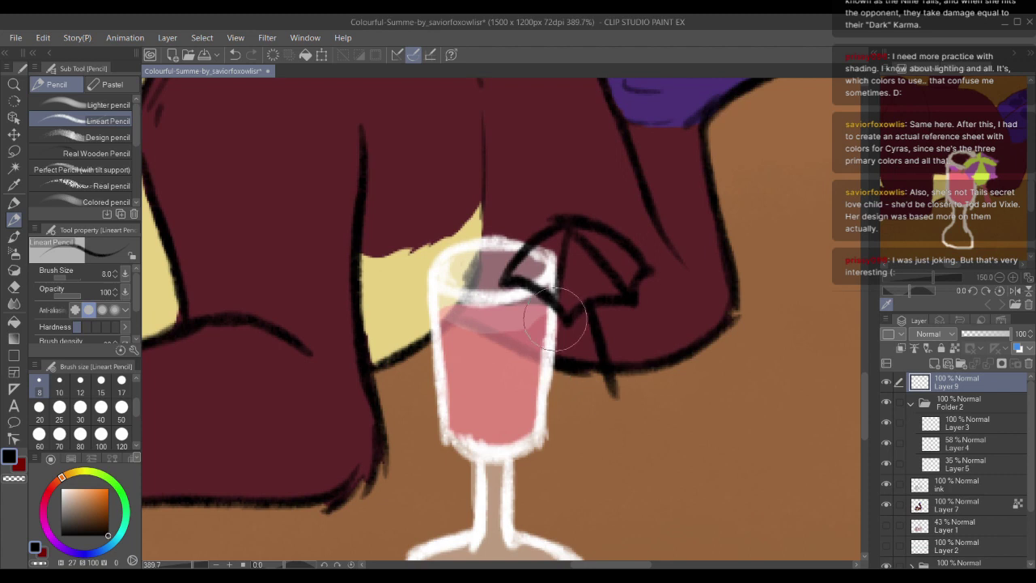
key("ctrl+z")
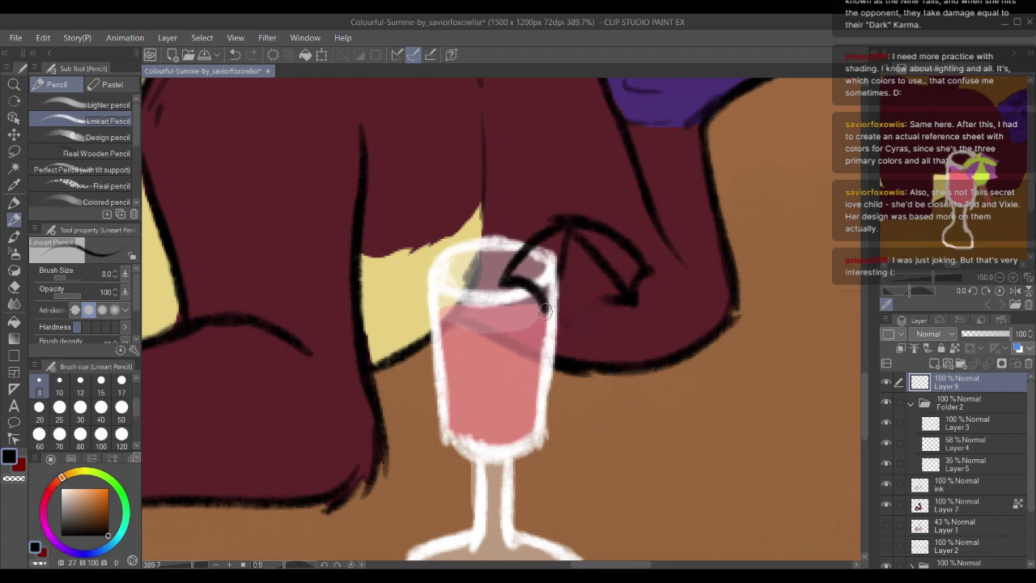
Step: Redraw the umbrella's scalloped lower edge and its ribs running down from the peak
mouse_move(538, 314)
left_mouse_down()
mouse_move(590, 310)
mouse_move(554, 300)
mouse_move(590, 317)
mouse_move(604, 302)
mouse_move(634, 296)
left_mouse_up()
key("ctrl+z")
left_click_drag(572, 235, 586, 310)
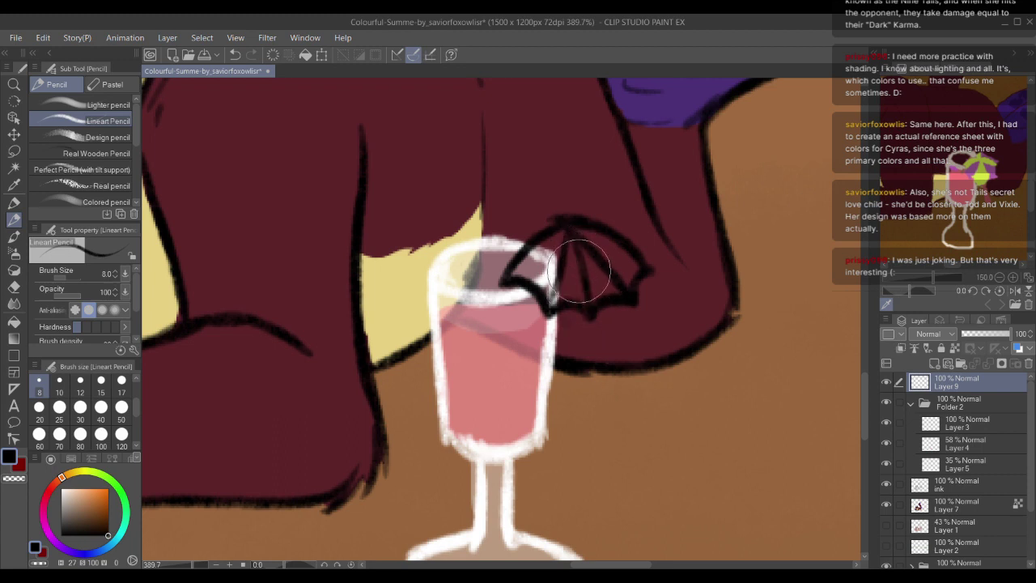
mouse_move(583, 270)
left_mouse_down()
mouse_move(624, 327)
mouse_move(588, 323)
mouse_move(592, 293)
mouse_move(582, 308)
mouse_move(542, 303)
mouse_move(548, 317)
mouse_move(573, 307)
mouse_move(598, 318)
mouse_move(652, 271)
left_mouse_up()
mouse_move(561, 231)
left_mouse_down()
mouse_move(549, 314)
mouse_move(598, 300)
left_mouse_up()
mouse_move(579, 233)
left_mouse_down()
mouse_move(589, 260)
mouse_move(632, 288)
left_mouse_up()
left_click_drag(569, 240, 566, 222)
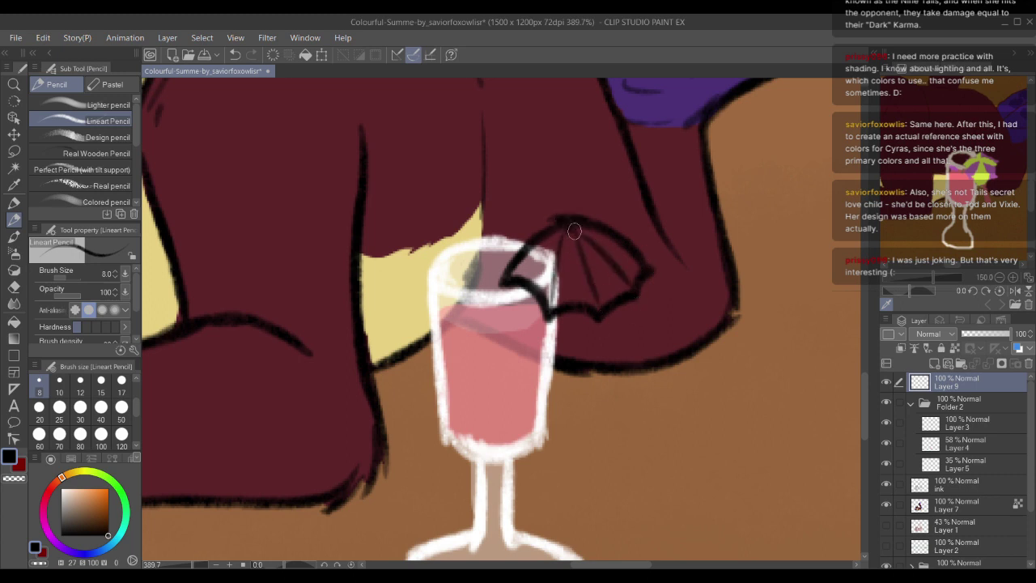
Step: Draw a straight black stick hanging down from the middle of the umbrella's lower edge
left_click_drag(582, 303, 594, 400)
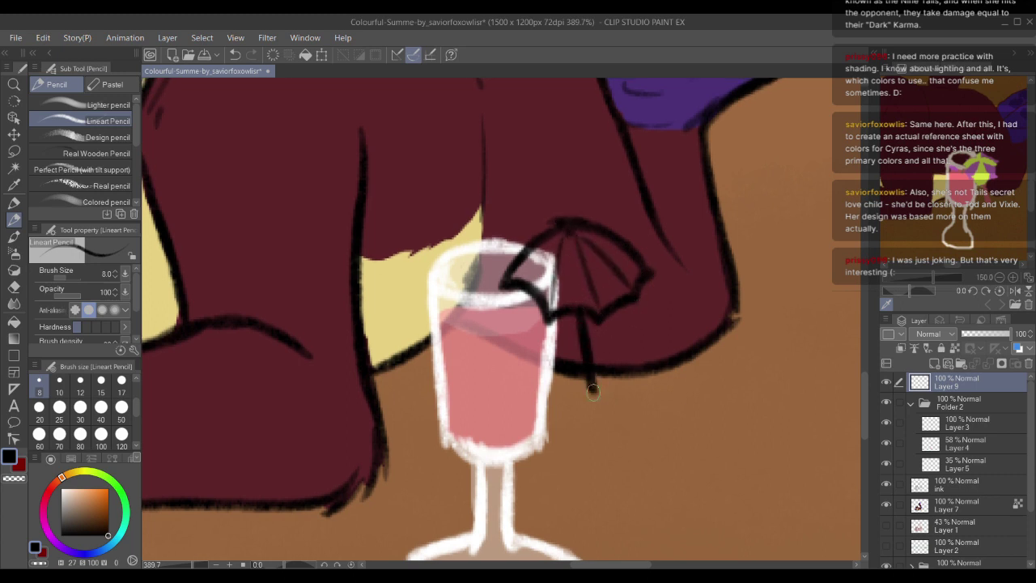
scroll(494, 380, "down", 3)
scroll(489, 357, "down", 1)
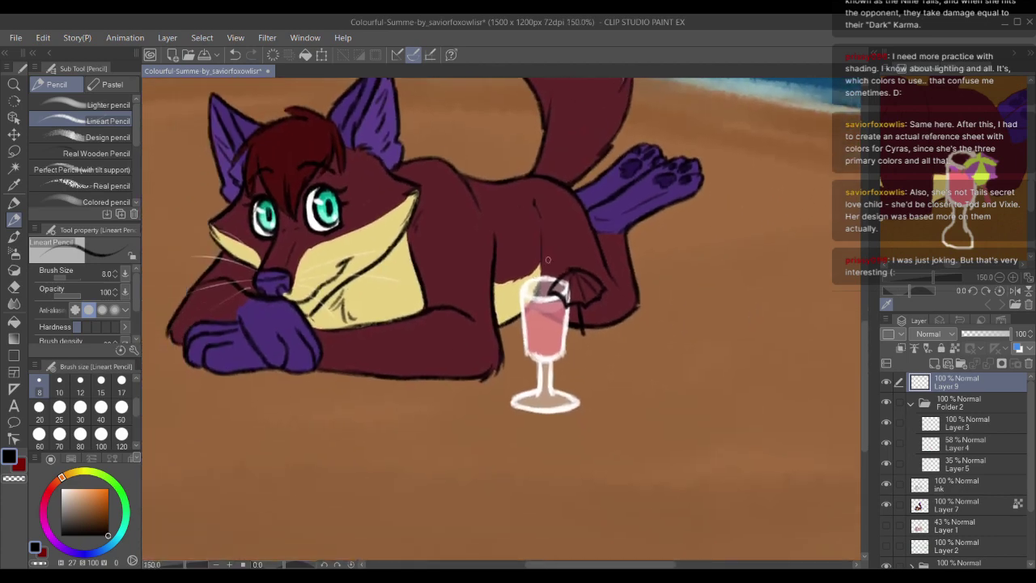
Step: Lasso the umbrella, rotate it counter-clockwise and move it so its stick rests inside the glass's rim, then deselect
scroll(544, 273, "up", 2)
key("m")
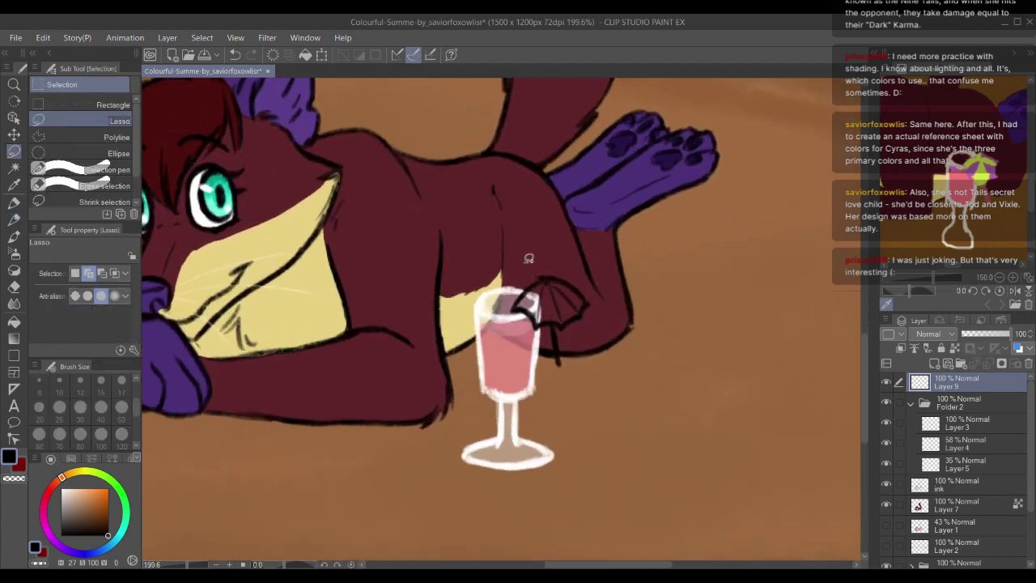
mouse_move(549, 252)
left_mouse_down()
mouse_move(496, 290)
mouse_move(558, 252)
left_mouse_up()
left_click(603, 423)
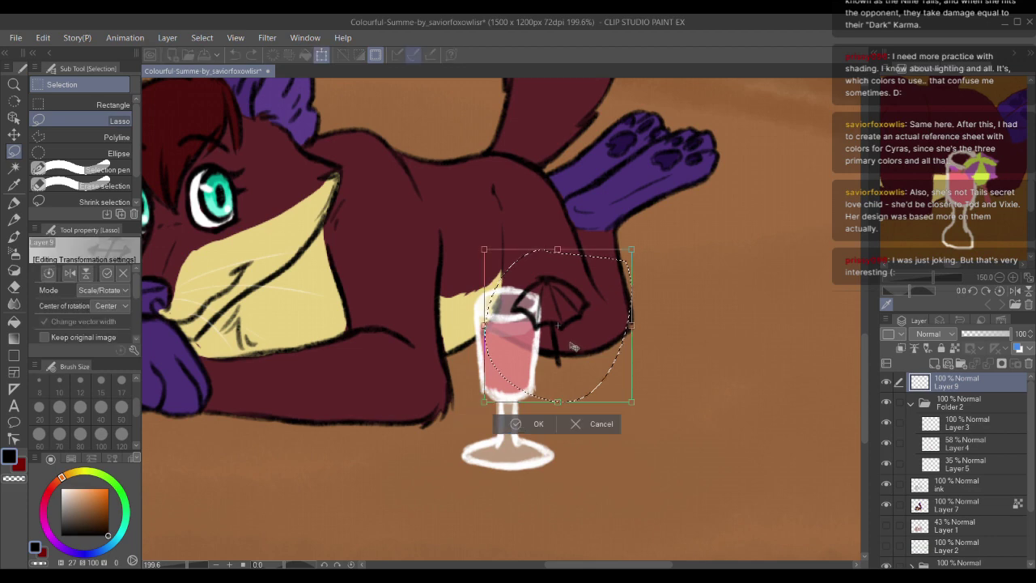
mouse_move(572, 347)
left_mouse_down()
mouse_move(547, 305)
mouse_move(572, 291)
mouse_move(560, 295)
left_mouse_up()
left_click_drag(560, 296, 556, 295)
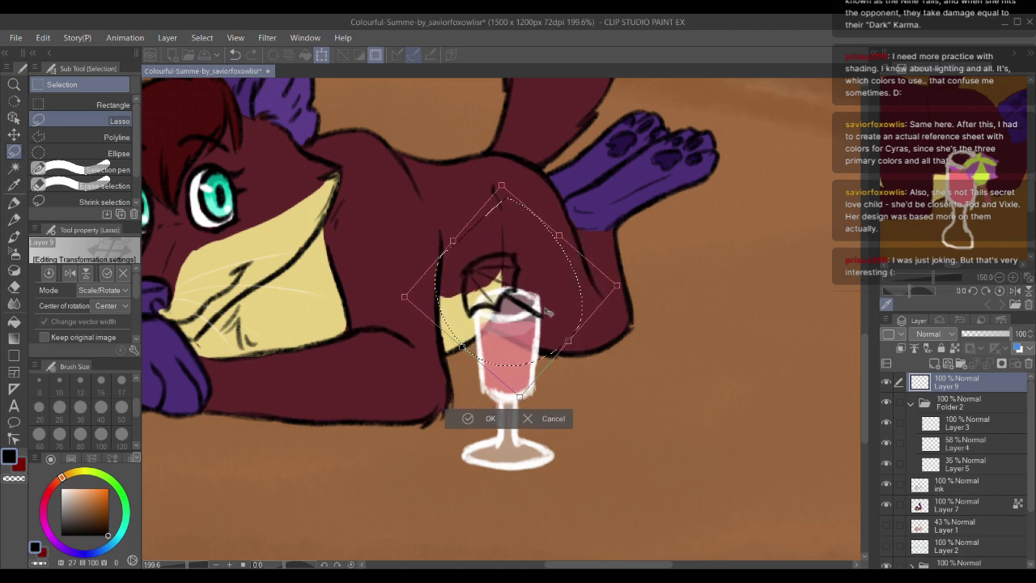
left_click(479, 419)
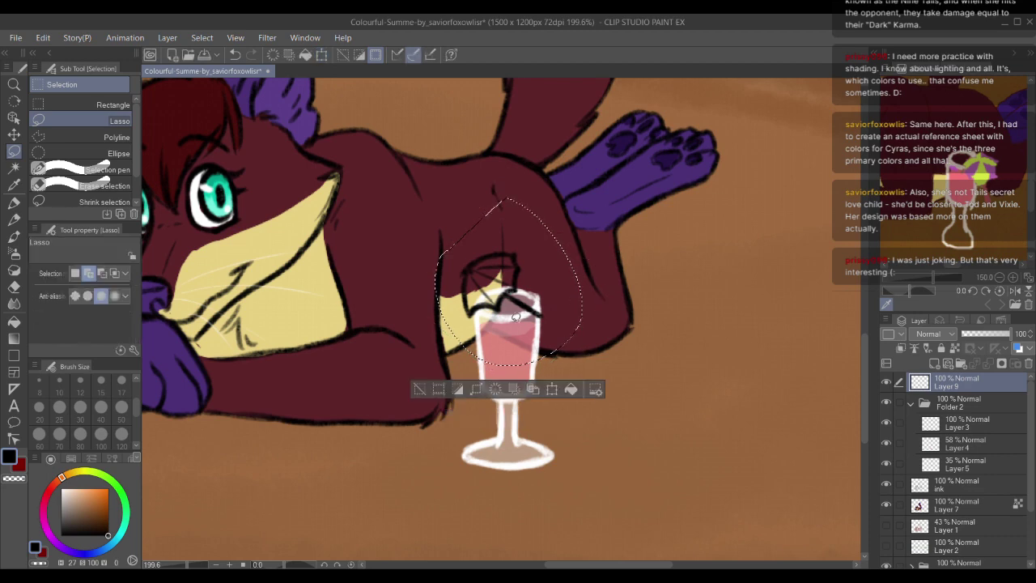
key("ctrl+d")
Step: Erase the tilted umbrella's inner ribs and retrace its canopy outline in black with the Lineart Pencil
scroll(514, 303, "up", 2)
scroll(515, 302, "up", 2)
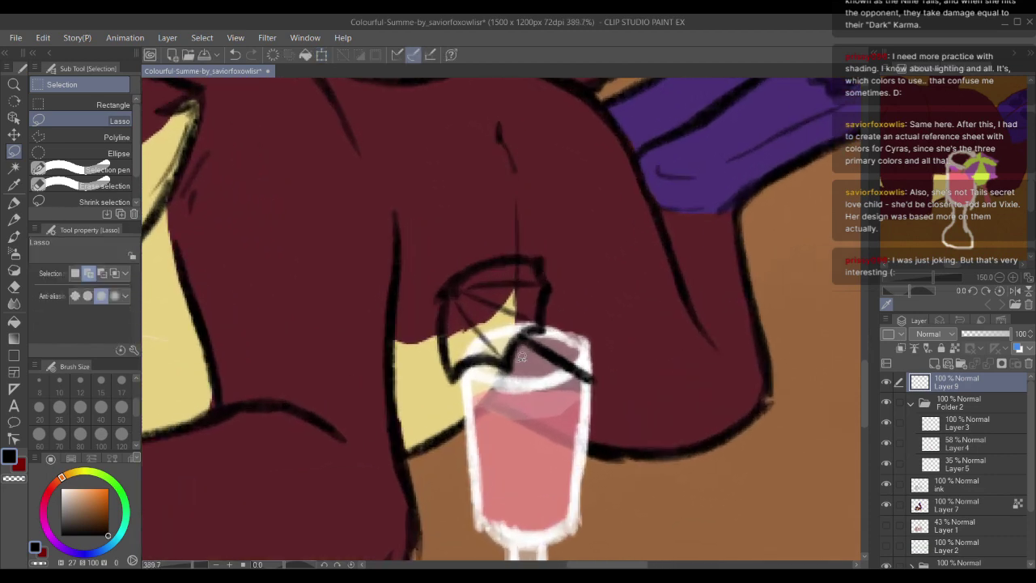
mouse_move(494, 332)
left_mouse_down()
mouse_move(471, 318)
mouse_move(497, 293)
mouse_move(491, 321)
mouse_move(507, 295)
mouse_move(465, 307)
mouse_move(476, 282)
mouse_move(512, 291)
mouse_move(505, 319)
mouse_move(487, 329)
mouse_move(492, 292)
left_mouse_up()
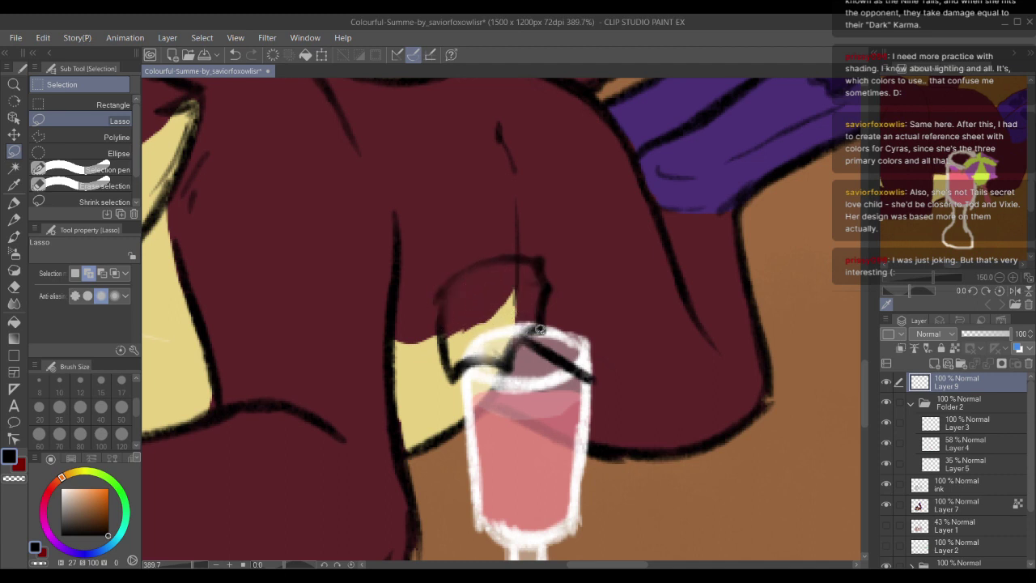
key("p")
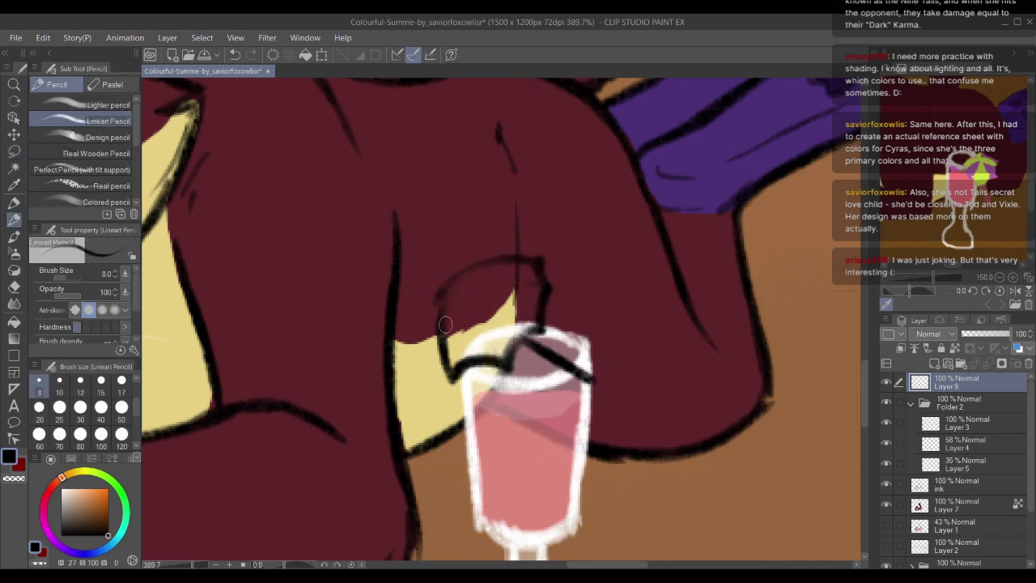
mouse_move(445, 302)
left_mouse_down()
mouse_move(464, 272)
mouse_move(516, 258)
mouse_move(471, 269)
mouse_move(539, 265)
mouse_move(540, 327)
left_mouse_up()
Step: Redraw the tilted umbrella's ribs fanning out from its peak to the points of the scalloped edge
left_click_drag(463, 273, 505, 369)
left_click_drag(467, 275, 447, 332)
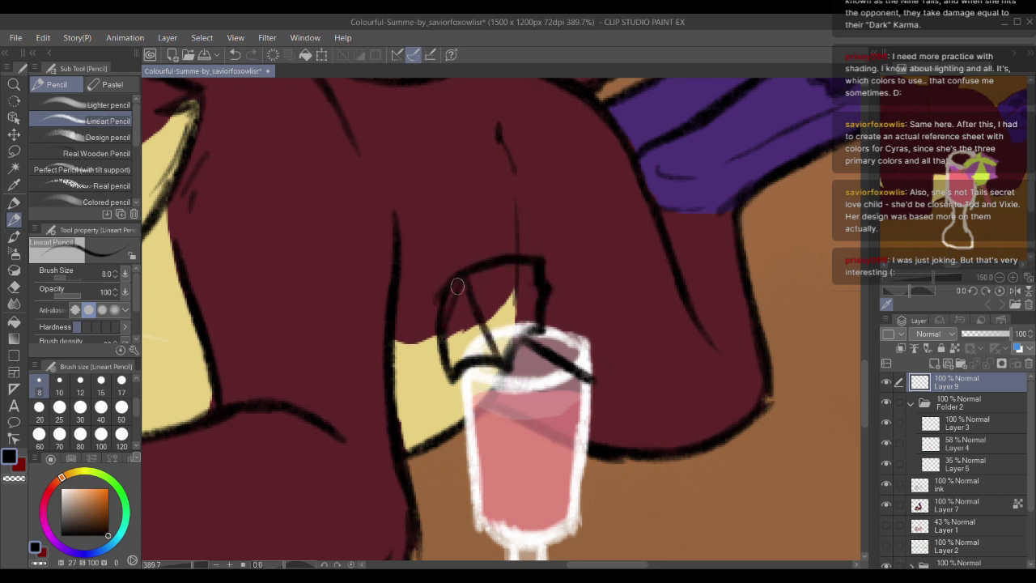
key("ctrl+z")
left_click_drag(465, 273, 519, 317)
key("ctrl+z")
left_click_drag(463, 274, 543, 328)
mouse_move(471, 272)
left_mouse_down()
mouse_move(518, 269)
mouse_move(538, 285)
left_mouse_up()
key("ctrl+z")
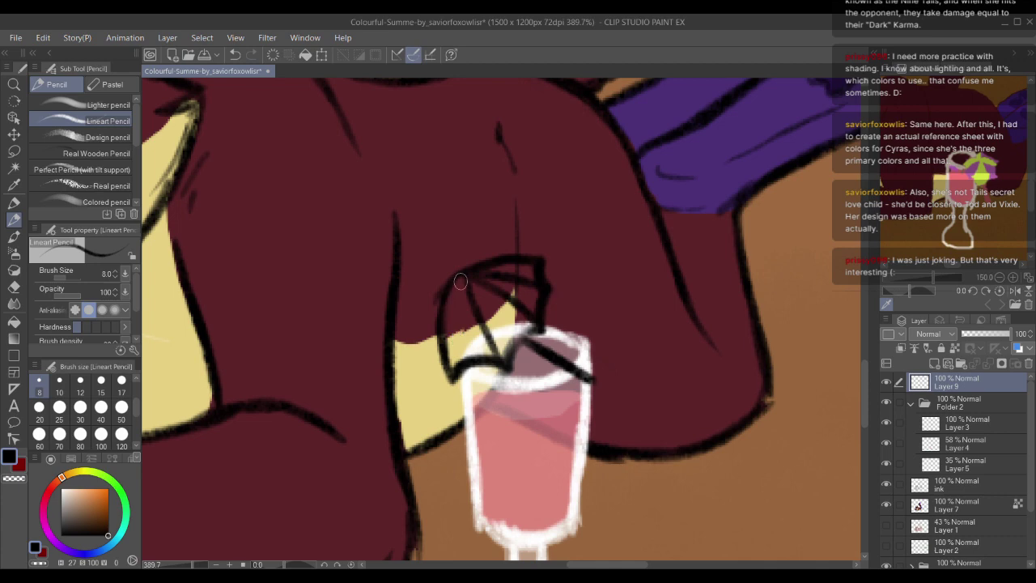
mouse_move(455, 273)
left_mouse_down()
mouse_move(444, 352)
mouse_move(454, 371)
left_mouse_up()
left_click_drag(439, 264, 441, 212)
left_click_drag(534, 277, 512, 305)
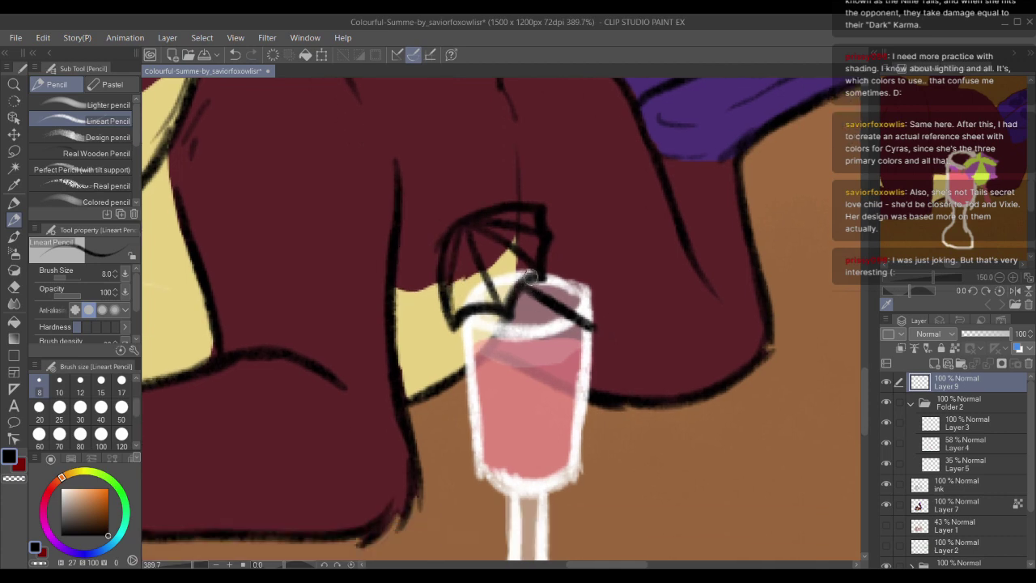
scroll(522, 287, "down", 6)
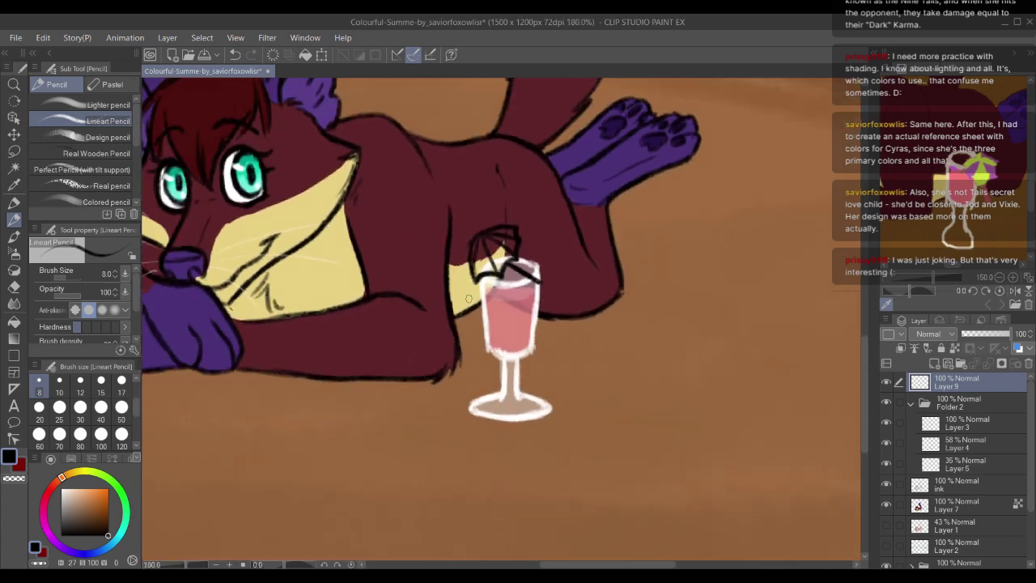
Step: Add a new layer and place it directly beneath the umbrella line layer, Layer 9
left_click(937, 364)
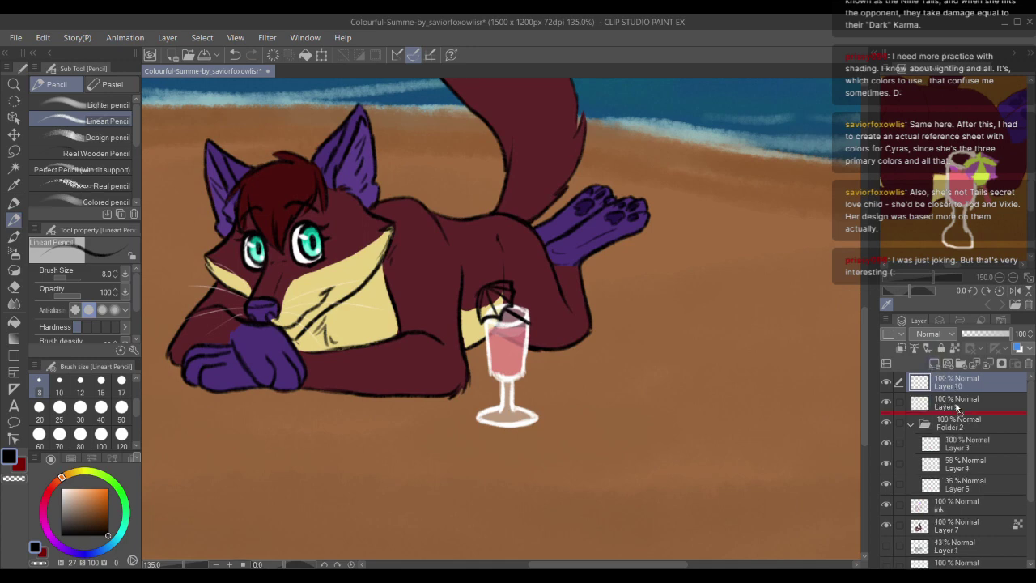
scroll(532, 279, "up", 4)
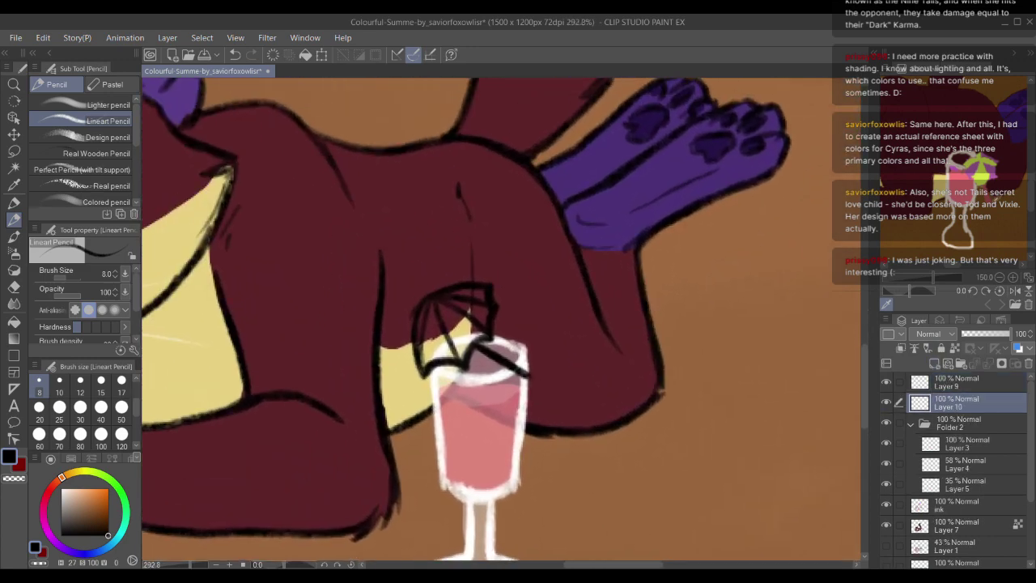
Step: Lock Layer 9's transparent pixels and recolour the umbrella's stick reddish brown with the Fill-in mono pen at size 12
left_click(995, 193)
left_click(57, 482)
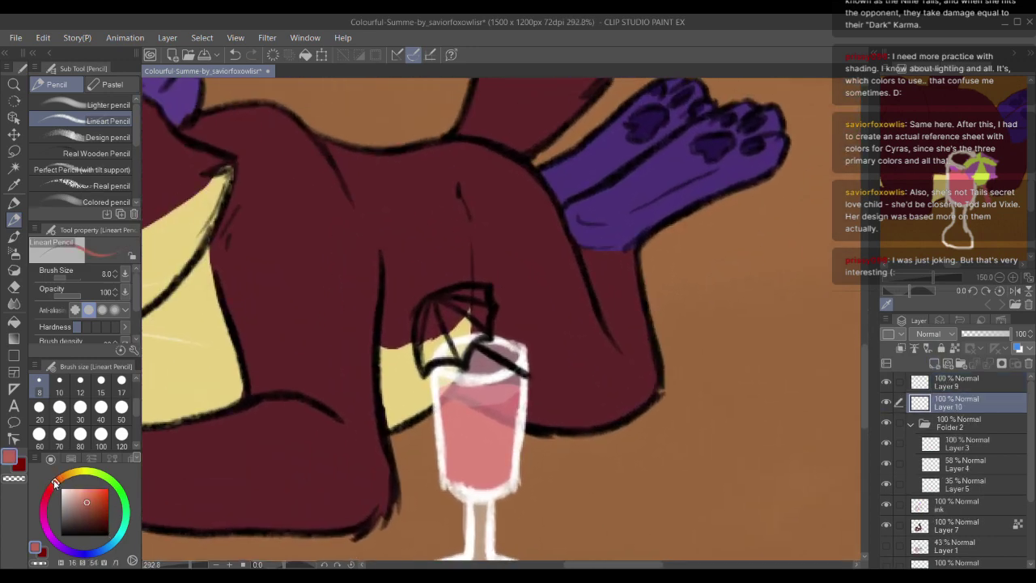
left_click(945, 386)
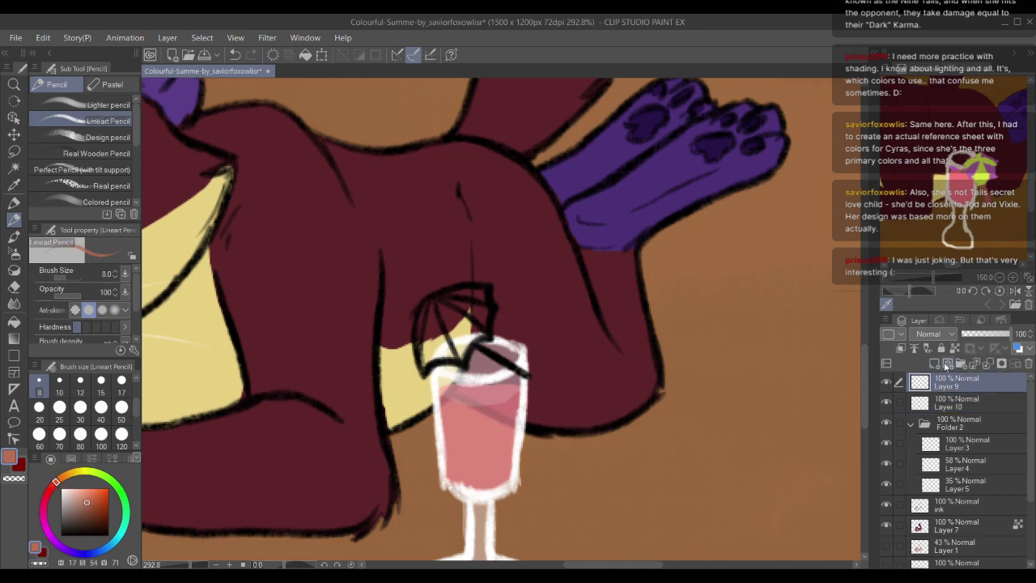
key("p")
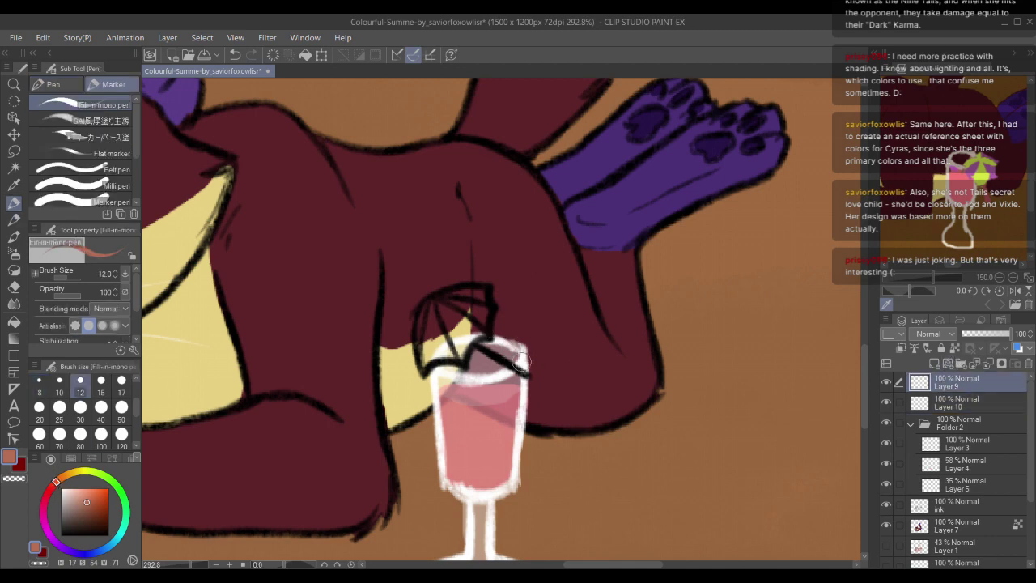
left_click(954, 348)
left_click_drag(526, 377, 478, 350)
left_click(94, 509)
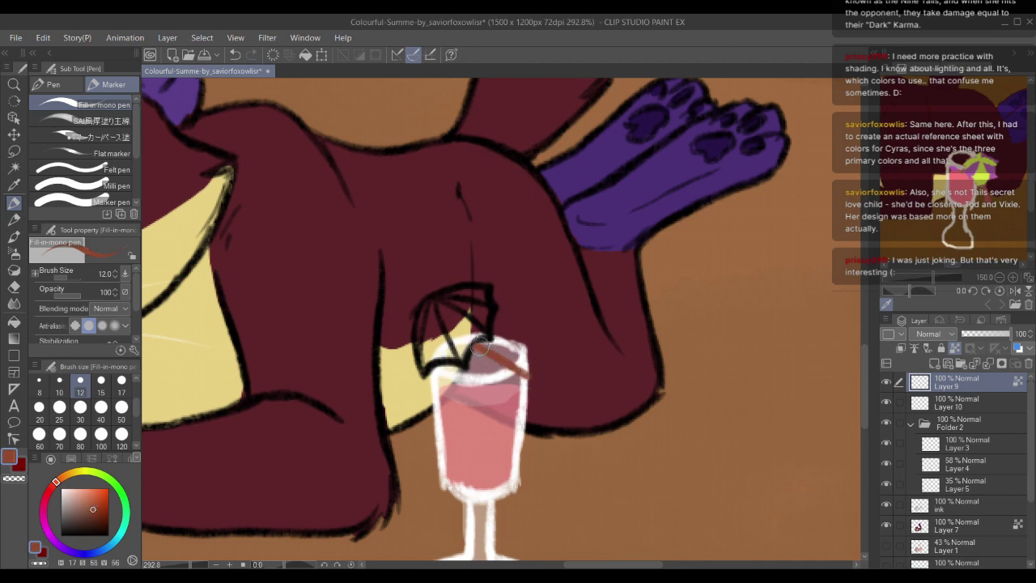
left_click(96, 518)
left_click_drag(103, 518, 108, 535)
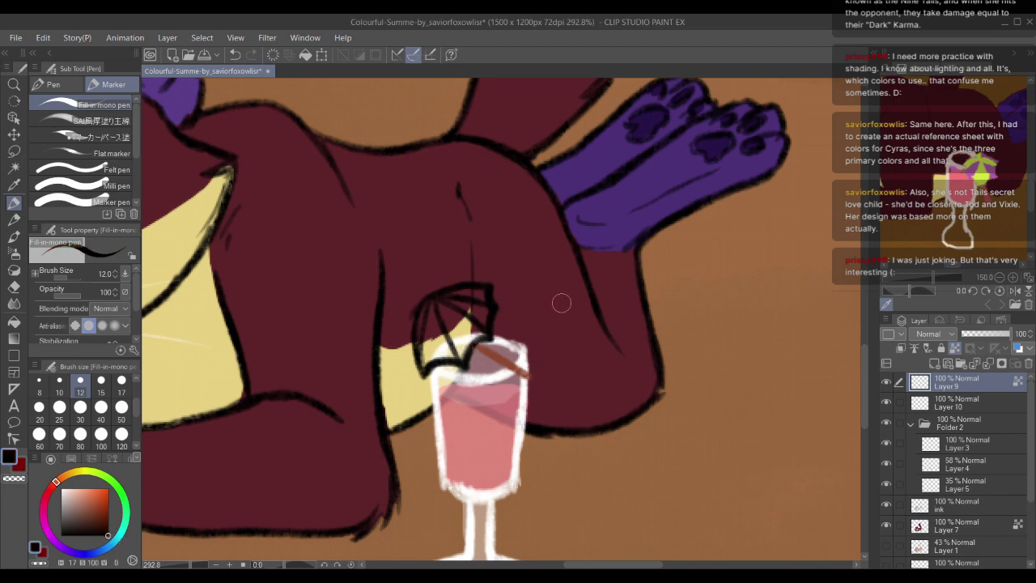
Step: Fill the umbrella canopy on Layer 10 with the yellow-green sampled from the reference image's umbrella
left_click(984, 167)
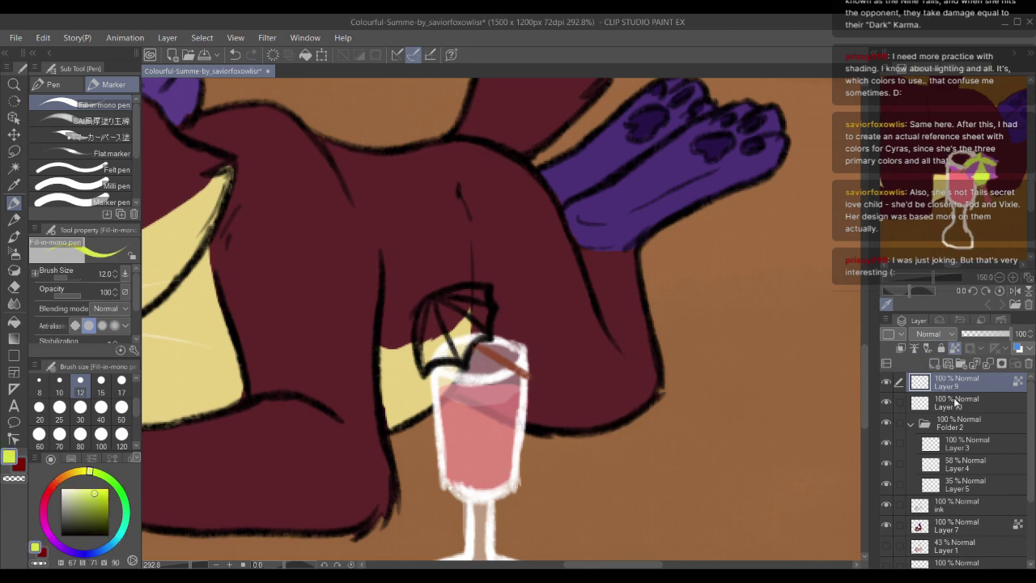
left_click(957, 402)
mouse_move(437, 325)
left_mouse_down()
mouse_move(429, 309)
mouse_move(421, 316)
mouse_move(423, 364)
mouse_move(454, 356)
mouse_move(478, 319)
mouse_move(438, 330)
mouse_move(476, 292)
mouse_move(480, 331)
mouse_move(485, 316)
left_mouse_up()
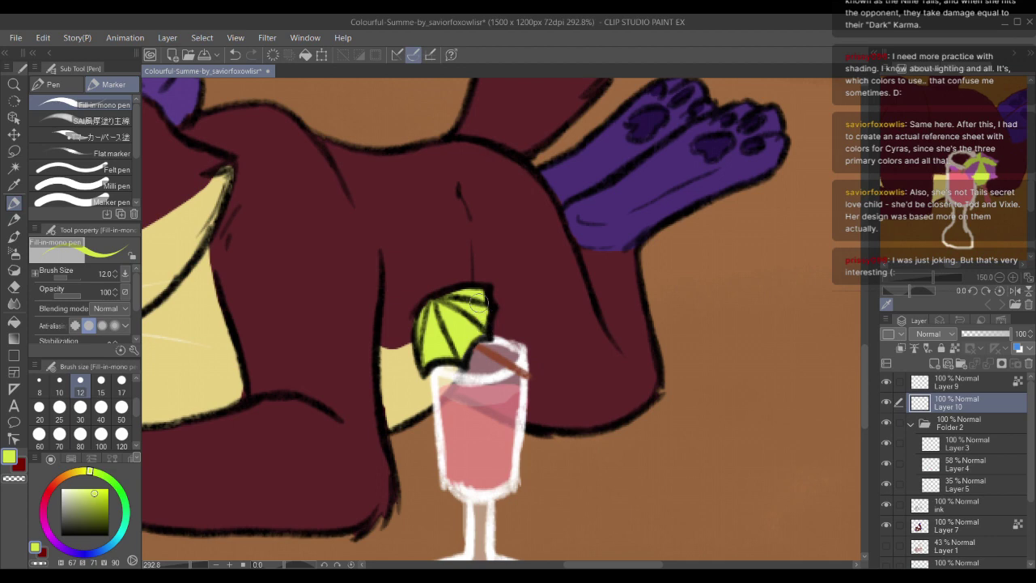
Step: Sample the purple from the reference umbrella and recolour alternating canopy panels on Layer 10 with it
left_click(976, 168)
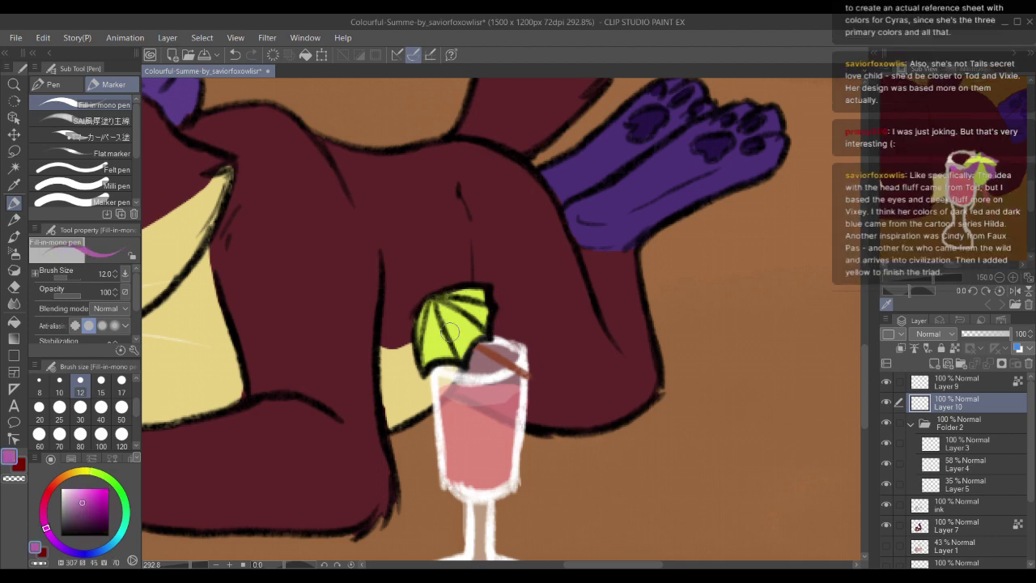
mouse_move(432, 310)
left_mouse_down()
mouse_move(424, 358)
mouse_move(449, 359)
mouse_move(433, 308)
left_mouse_up()
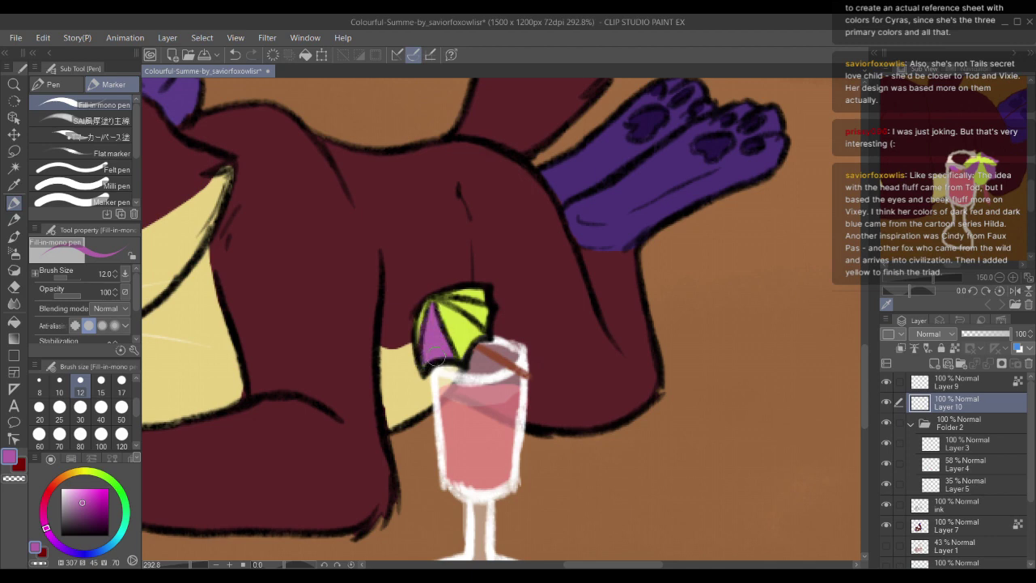
mouse_move(437, 356)
left_mouse_down()
mouse_move(462, 300)
mouse_move(453, 301)
mouse_move(483, 322)
mouse_move(485, 309)
mouse_move(446, 300)
left_mouse_up()
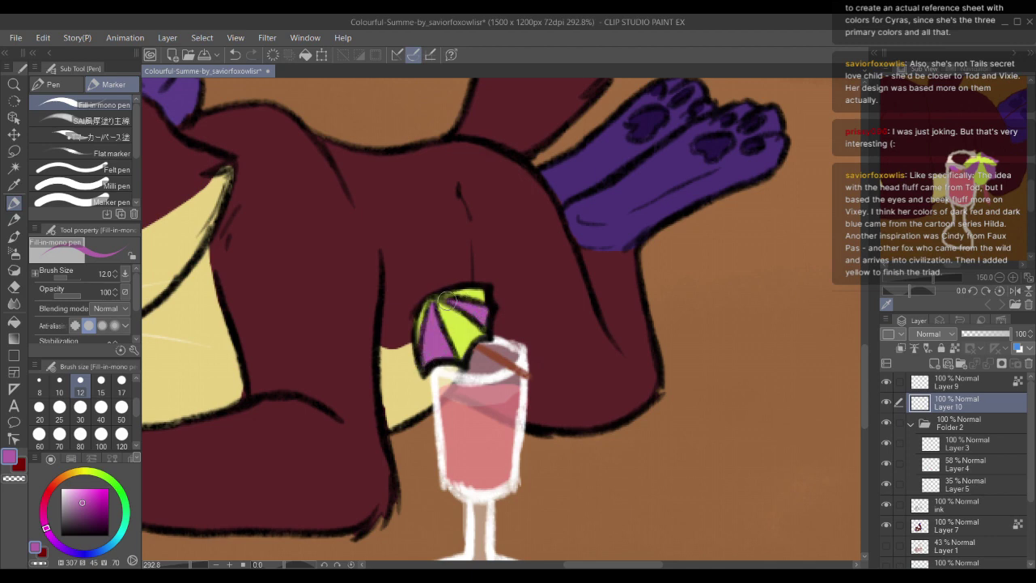
Step: Examine the finished umbrella up close and within the whole beach picture, and bring the full original into the reference view
left_click_drag(403, 273, 426, 274)
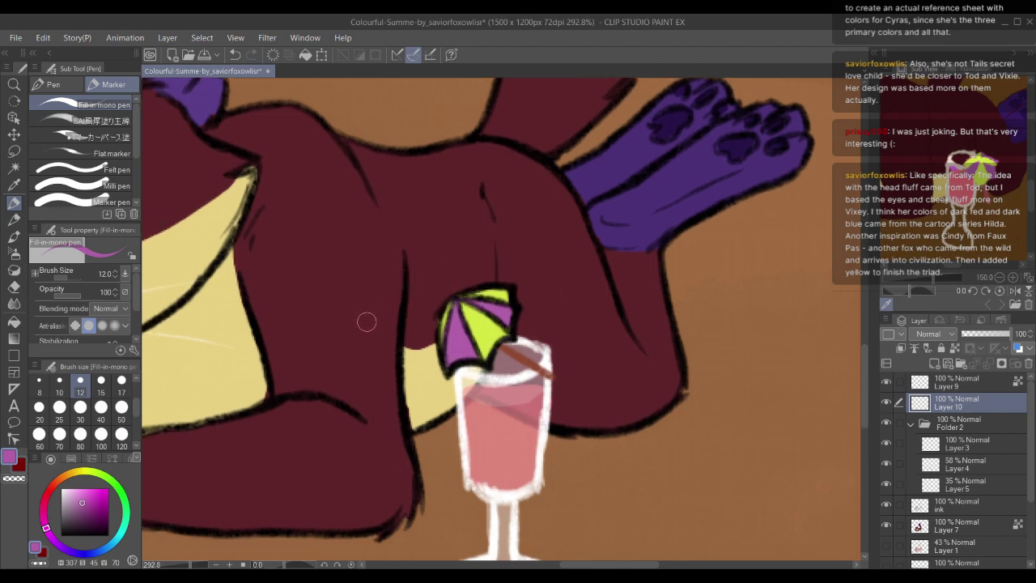
scroll(366, 322, "down", 8)
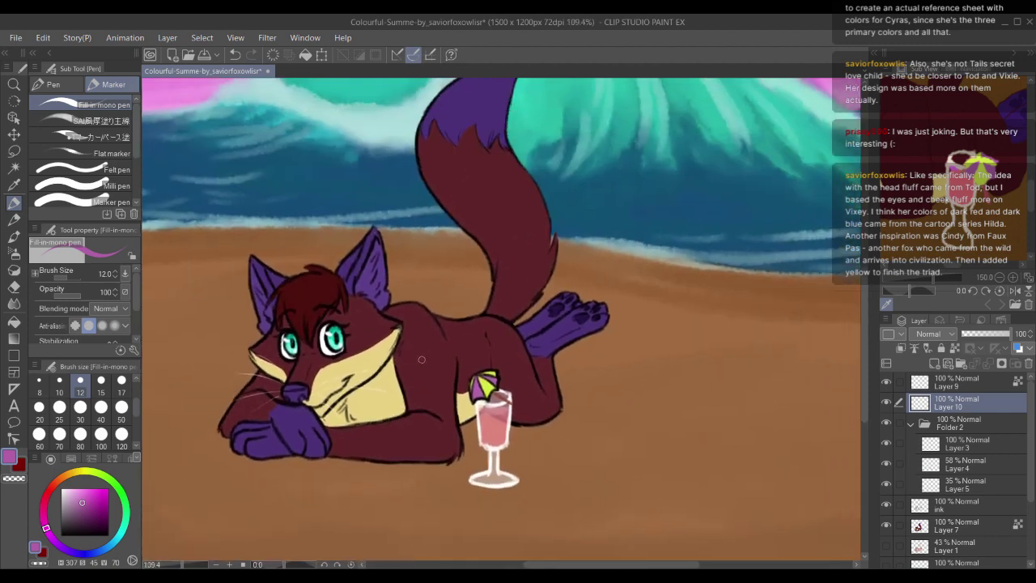
scroll(501, 343, "up", 5)
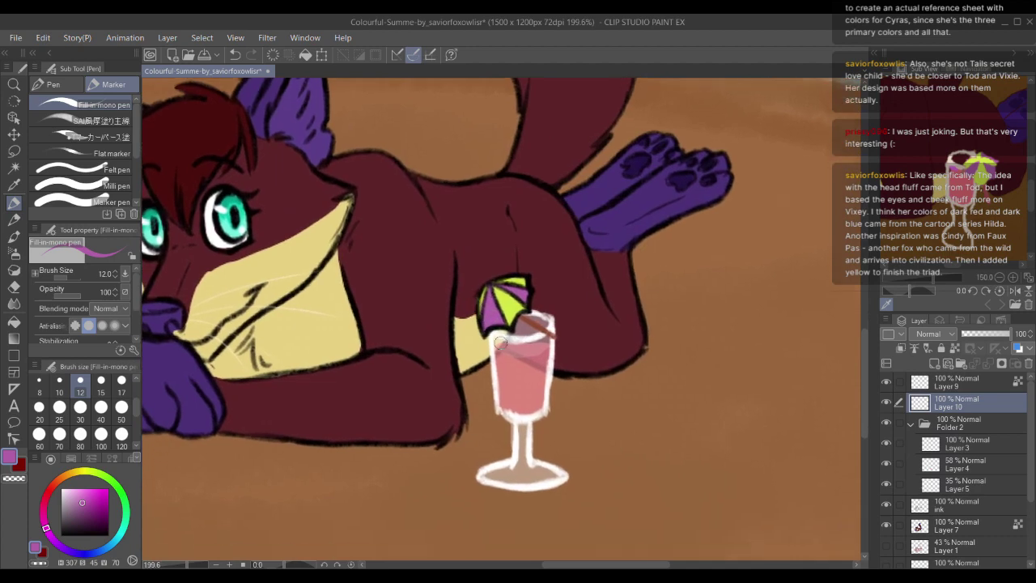
scroll(501, 343, "down", 6)
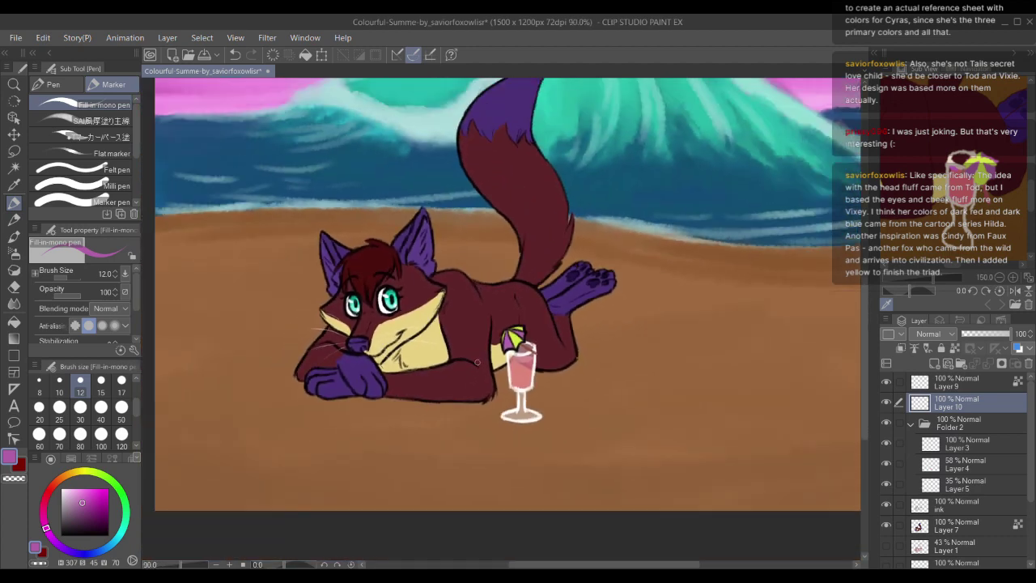
scroll(477, 361, "down", 3)
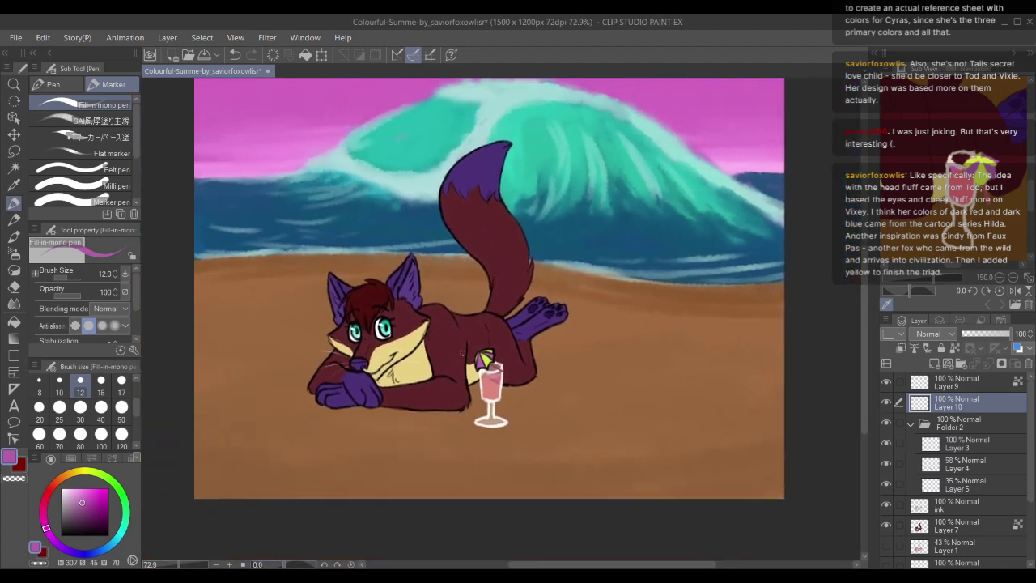
left_click_drag(591, 369, 626, 388)
scroll(600, 392, "down", 1)
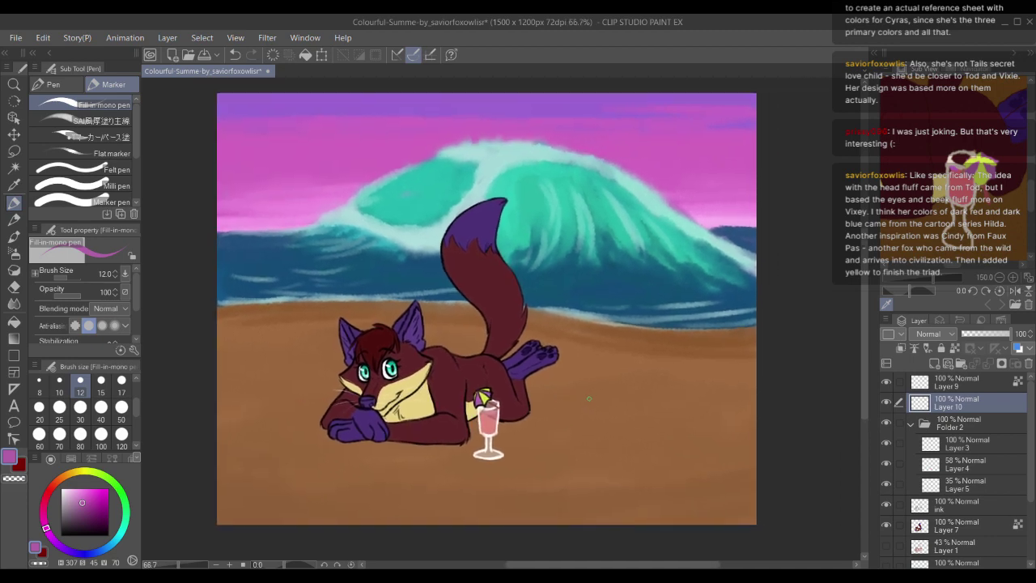
mouse_move(534, 318)
left_mouse_down()
mouse_move(522, 326)
mouse_move(536, 337)
left_mouse_up()
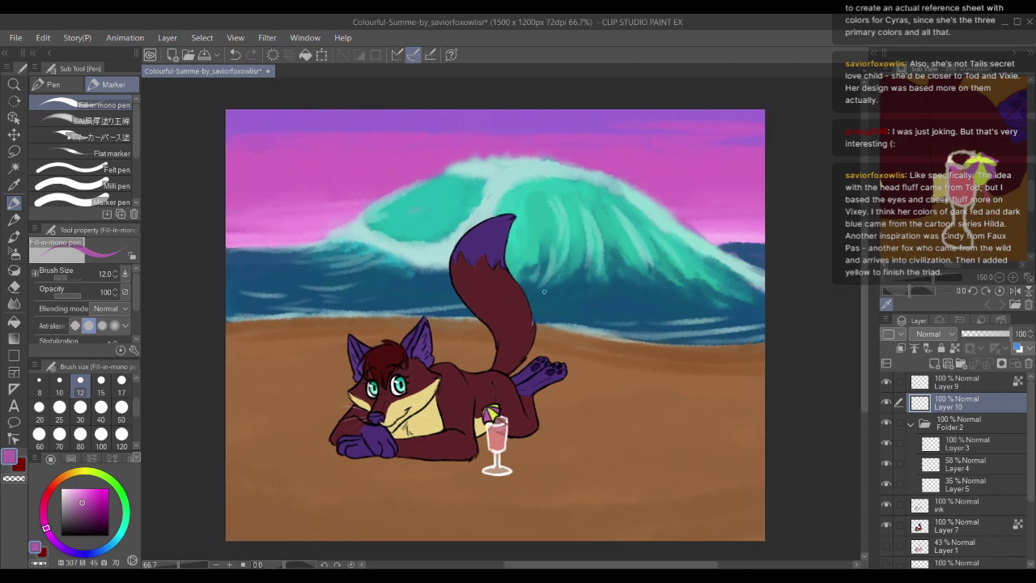
left_click_drag(929, 277, 921, 278)
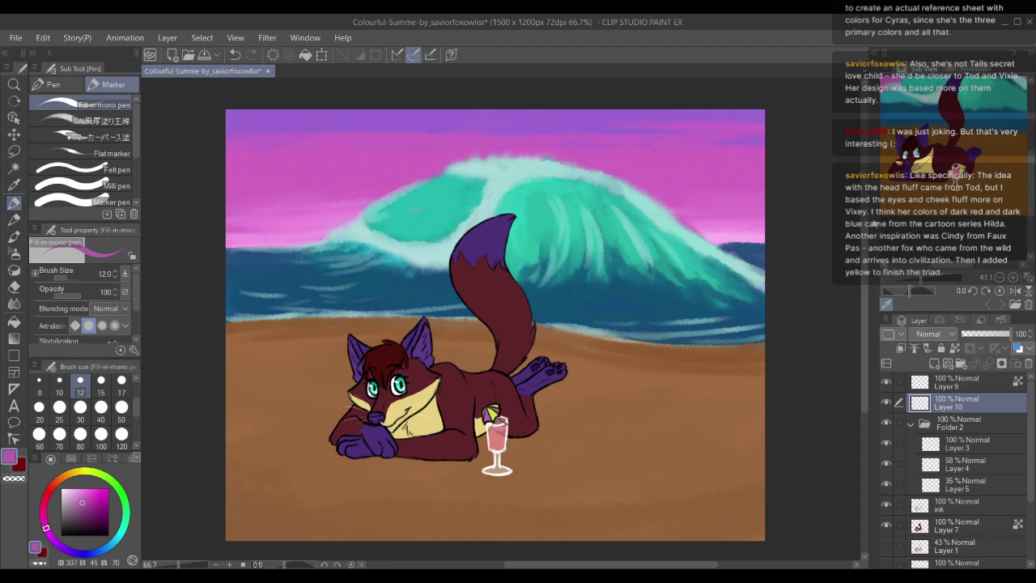
Step: Add a new layer above Layer 9 and set up a Foreground to transparent gradient in light orange
left_click(963, 389)
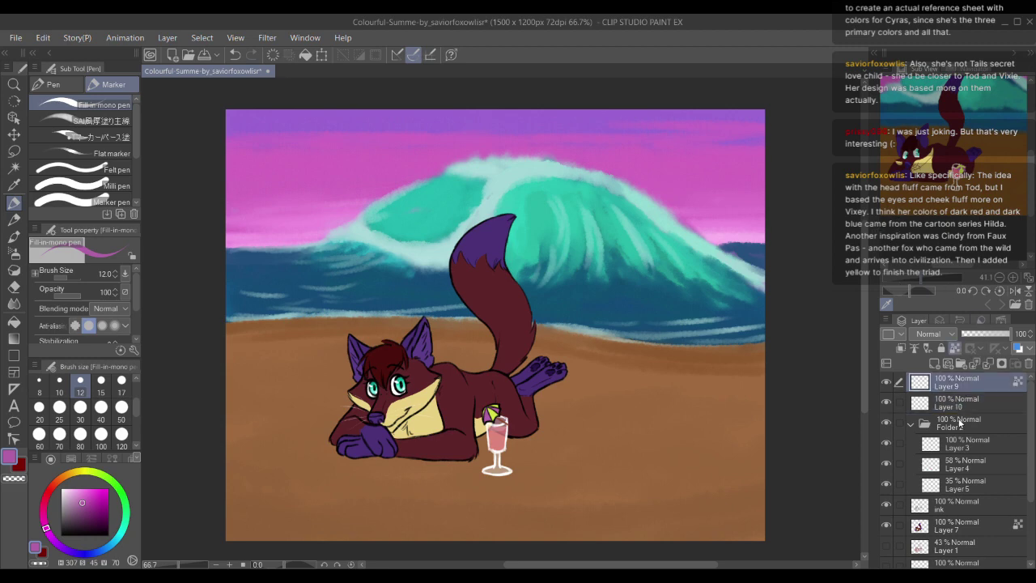
left_click(934, 365)
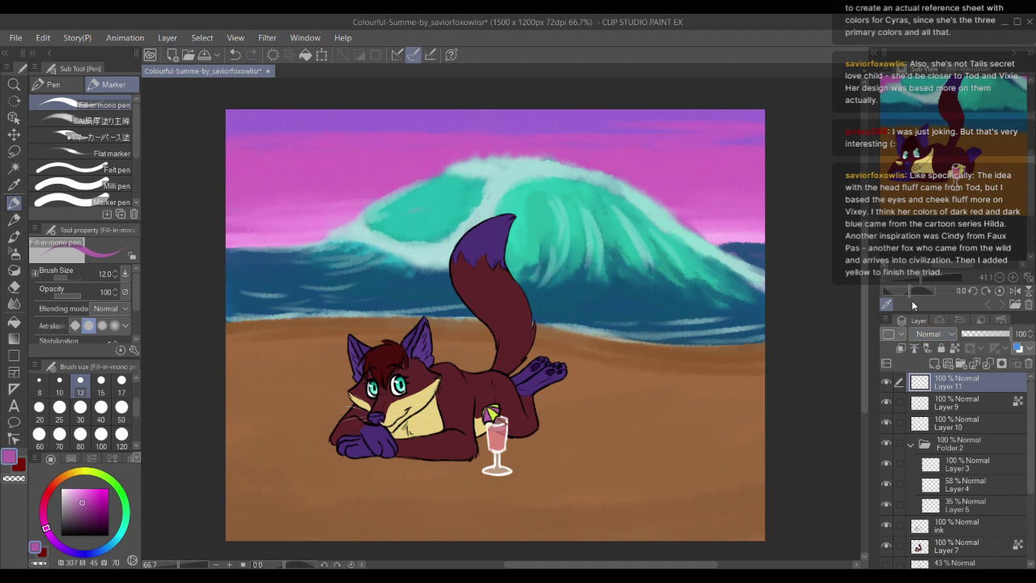
key("g")
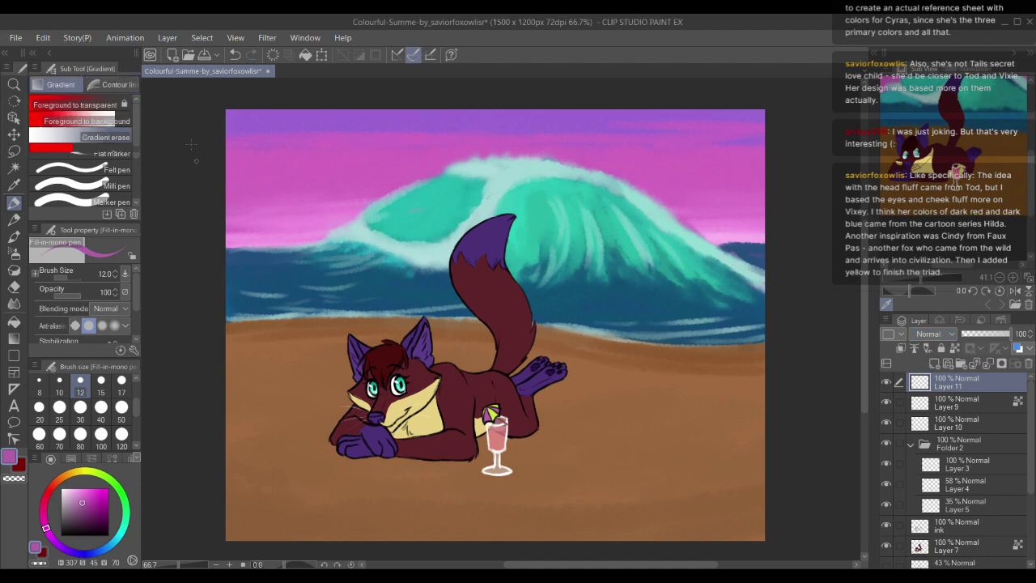
left_click(97, 107)
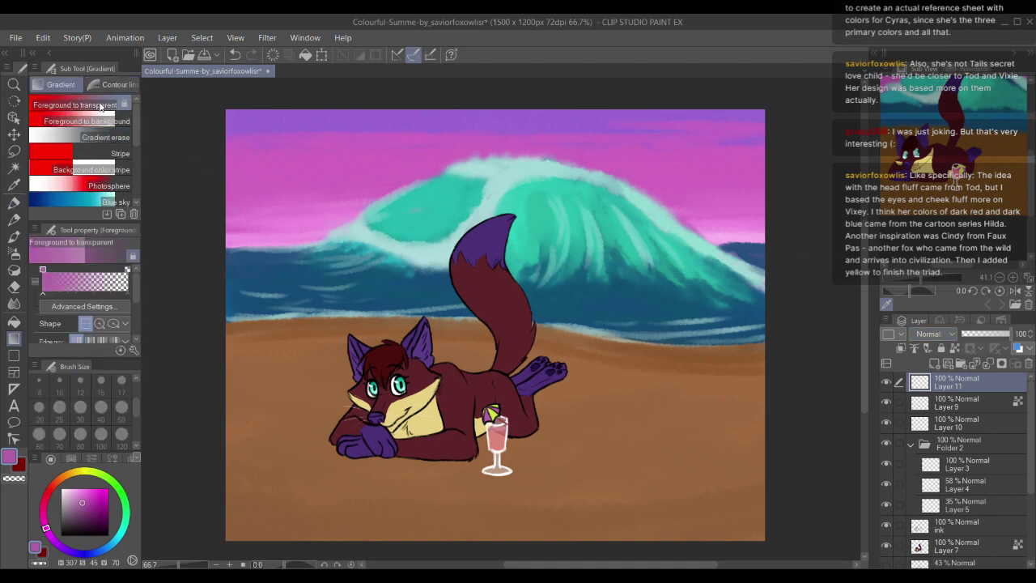
left_click(78, 474)
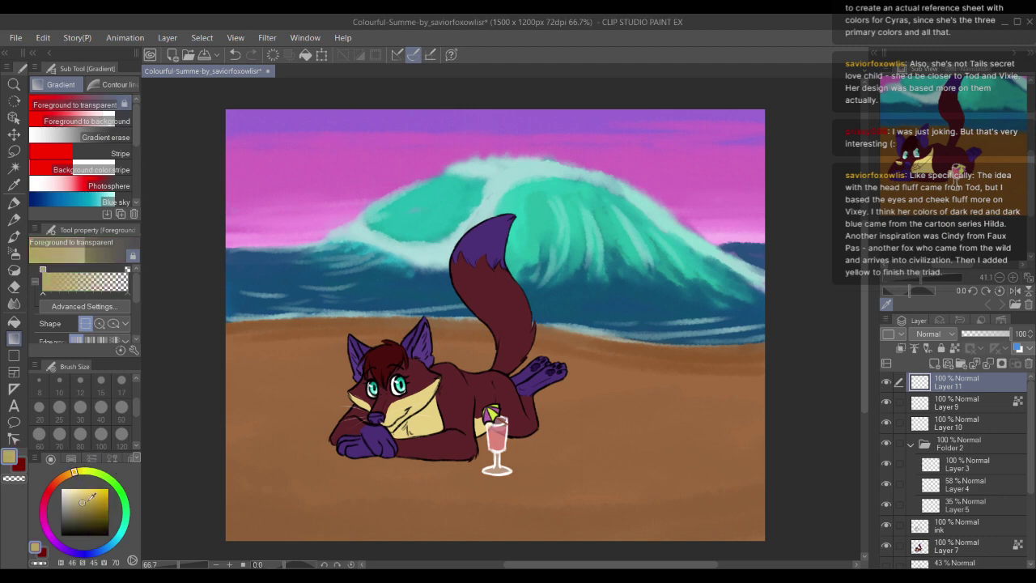
left_click(92, 489)
mouse_move(94, 469)
left_mouse_down()
mouse_move(56, 482)
mouse_move(87, 485)
left_mouse_up()
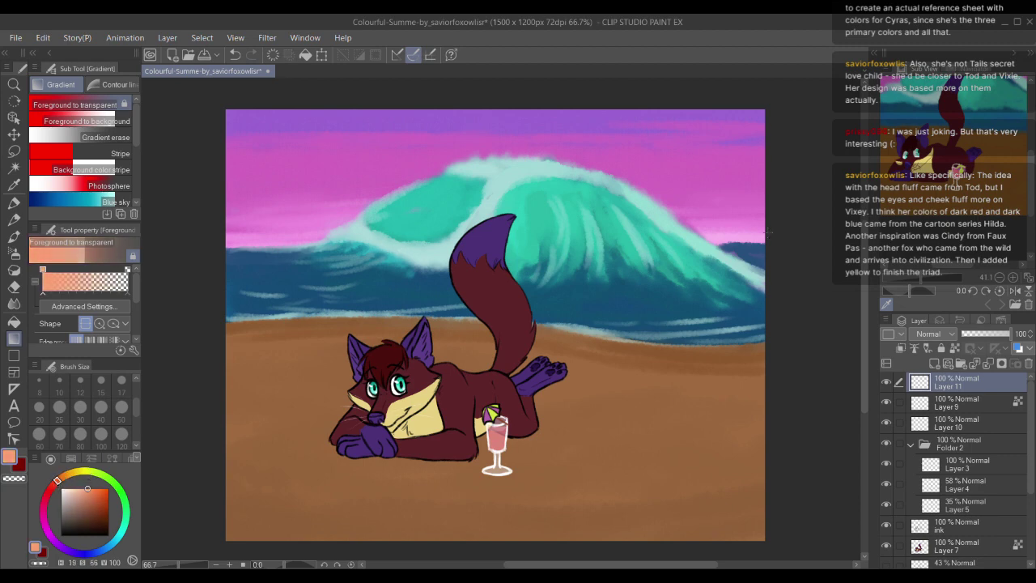
scroll(599, 301, "down", 3)
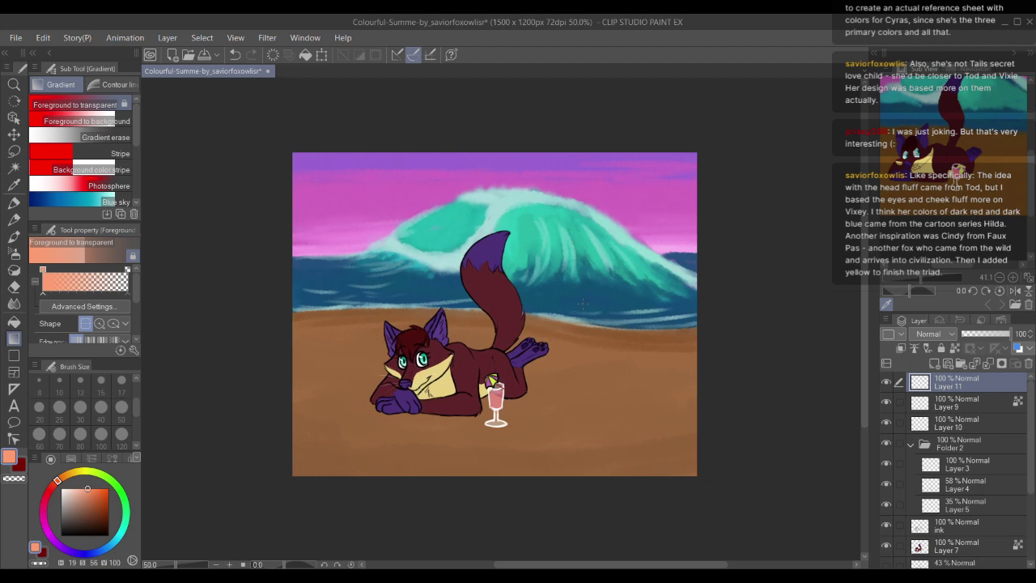
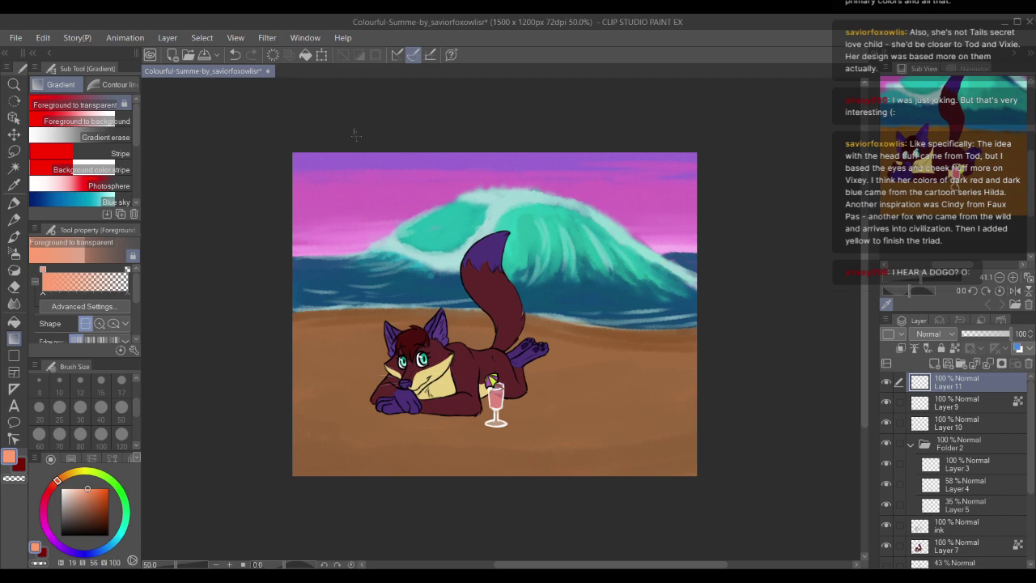
left_click_drag(354, 132, 522, 297)
left_click_drag(487, 346, 486, 346)
key("ctrl+z")
Step: Apply the orange gradient diagonally from the picture's upper left on Layer 11 and blend it as Add (Glow) at 36% opacity
left_click_drag(402, 120, 536, 487)
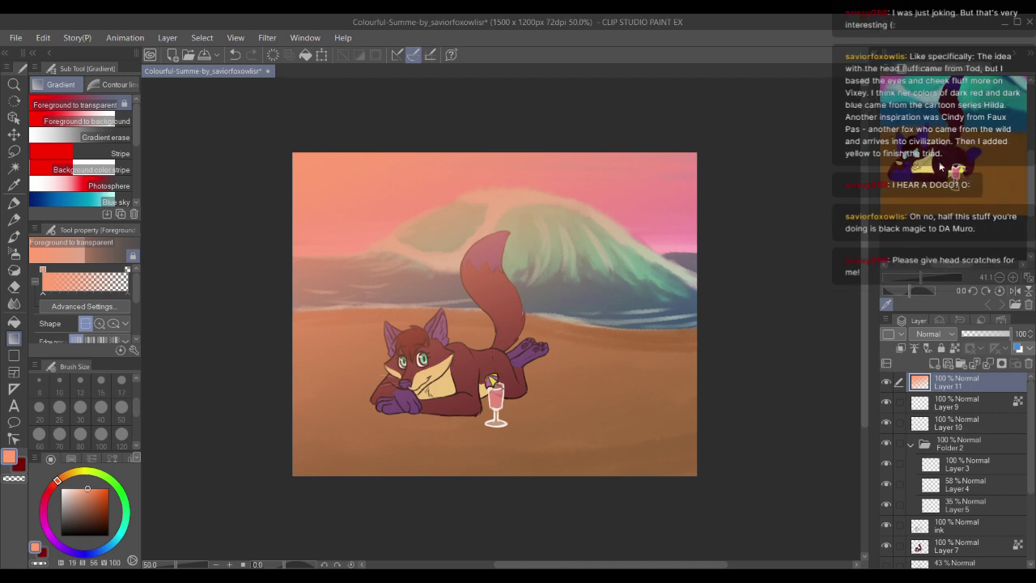
left_click(935, 159)
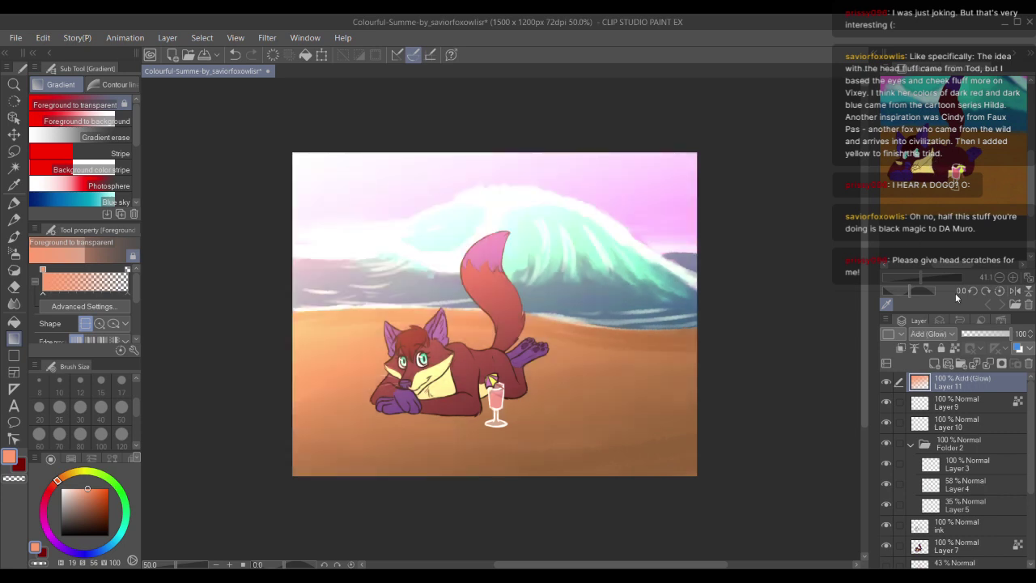
left_click_drag(997, 338, 979, 333)
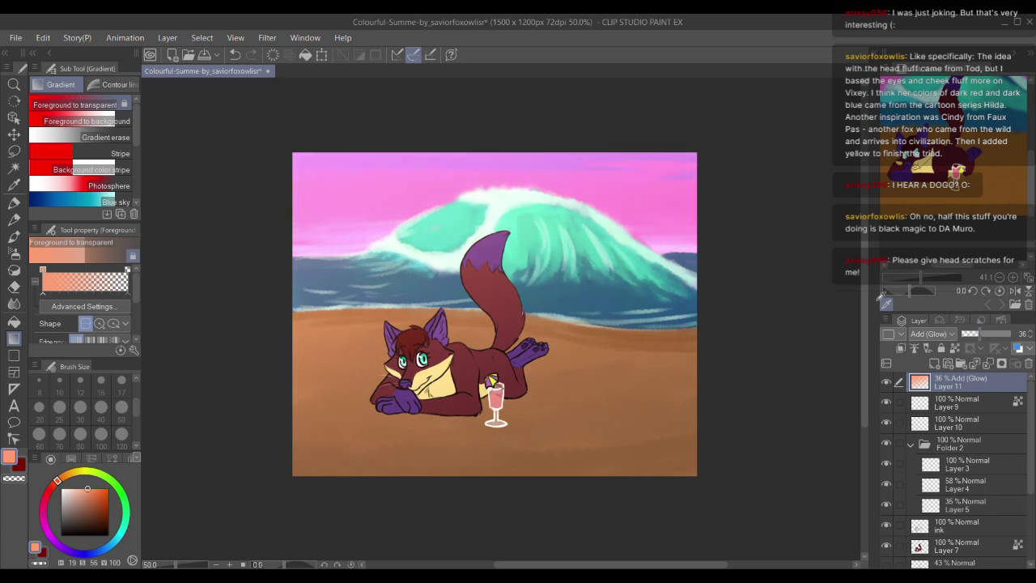
Step: Compare the picture with and without the glow on Layer 11 and lower that layer's opacity to 26%
left_click(885, 384)
left_click(884, 385)
left_click(885, 385)
left_click(884, 385)
left_click(885, 385)
left_click(885, 386)
left_click(885, 388)
left_click(885, 389)
left_click_drag(977, 334, 974, 335)
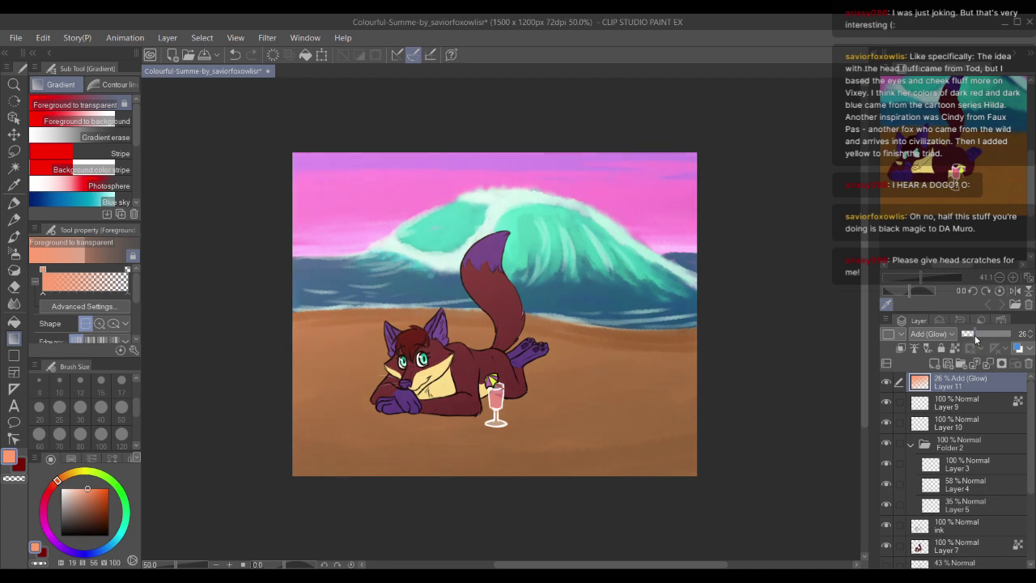
left_click(886, 385)
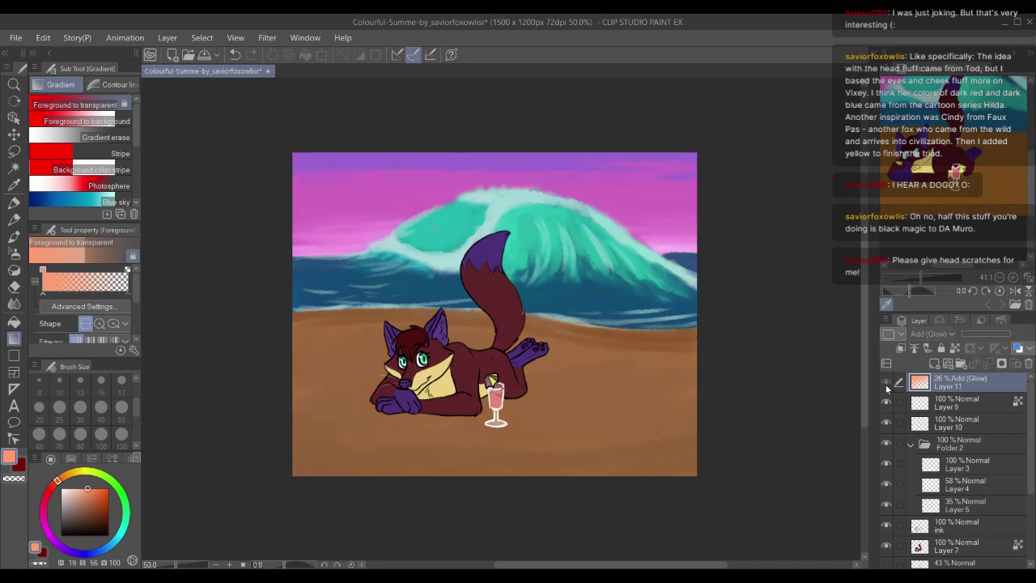
left_click(886, 387)
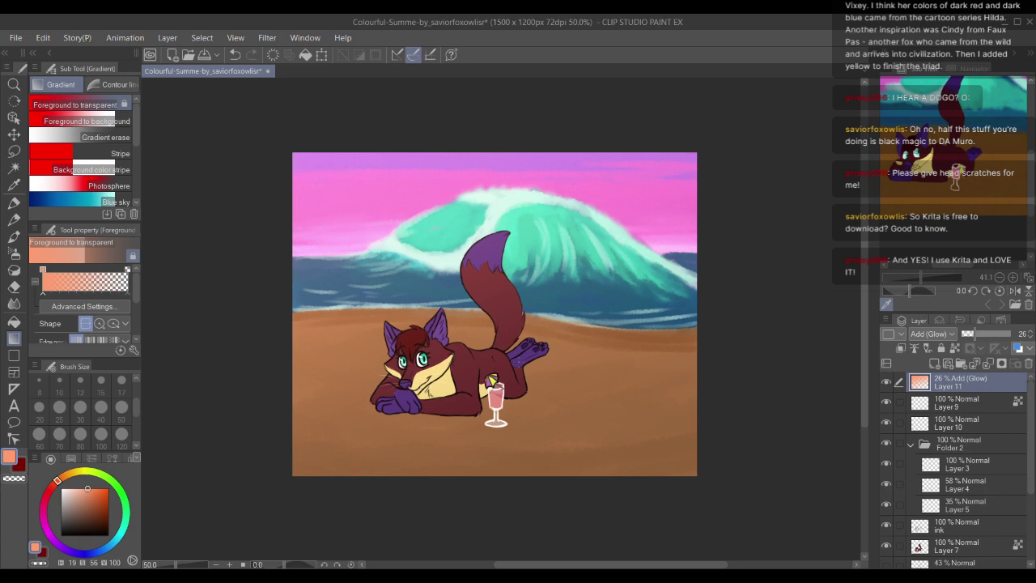
Step: Collapse Folder 2 and select it together with the ink layer, Layer 7 and Layer 1
scroll(551, 284, "up", 3)
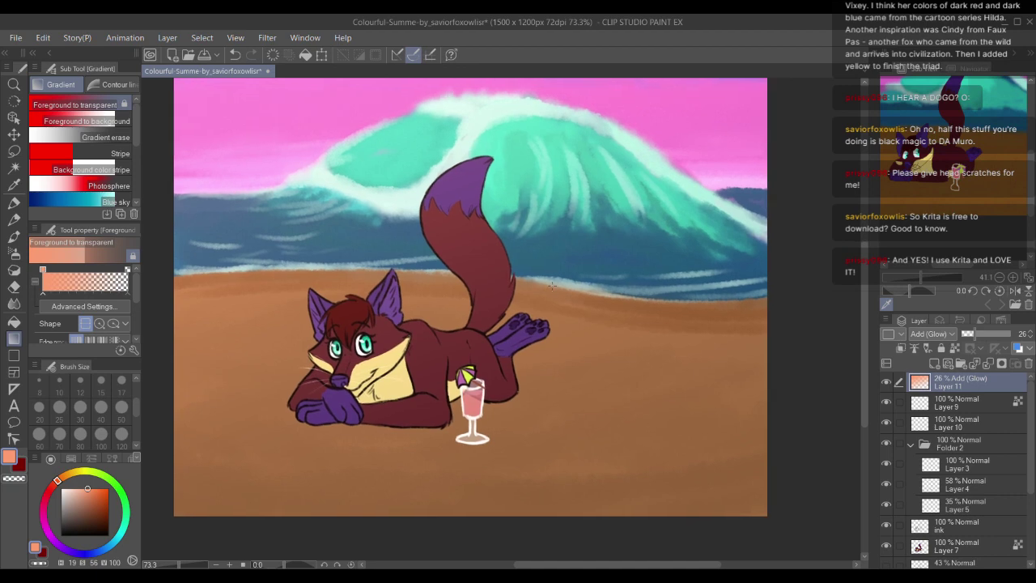
scroll(551, 284, "down", 3)
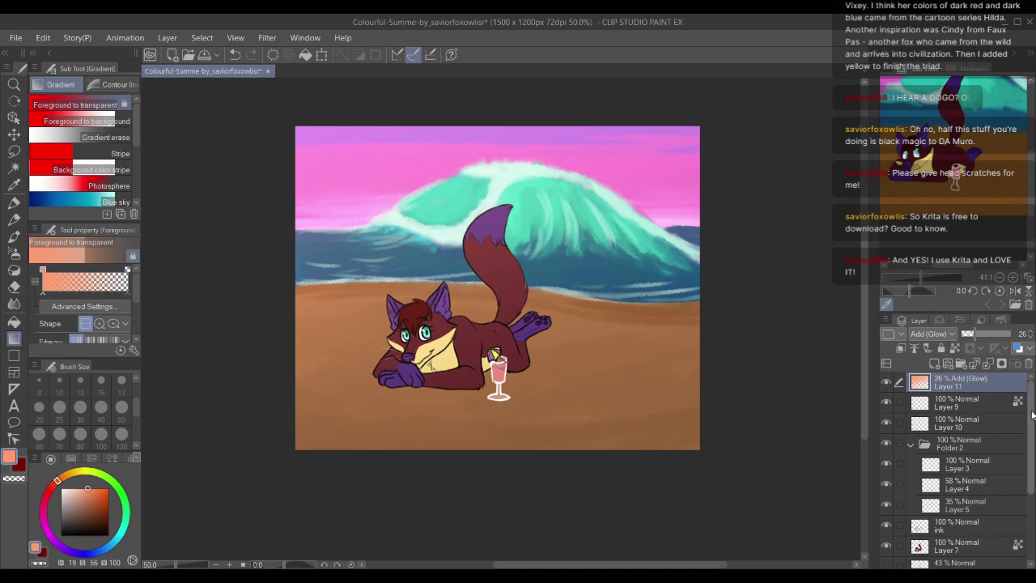
left_click_drag(1024, 424, 1028, 458)
left_click(966, 456)
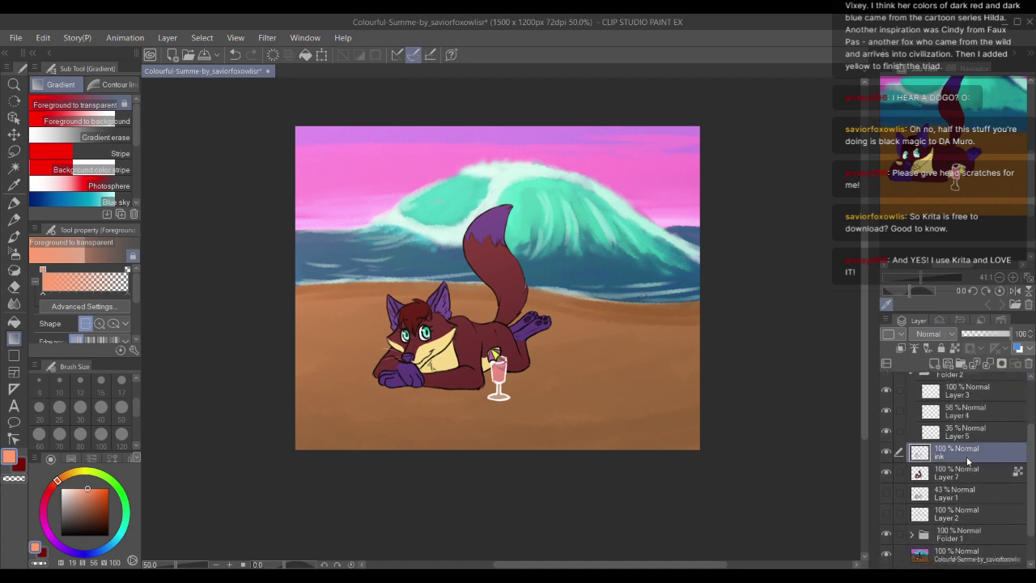
scroll(1030, 424, "up", 1)
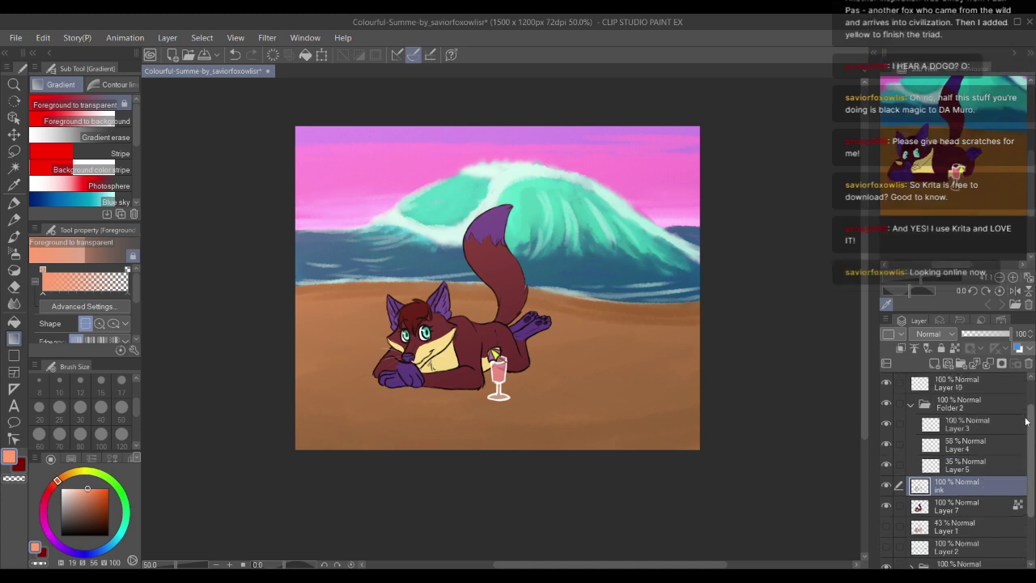
left_click(911, 401)
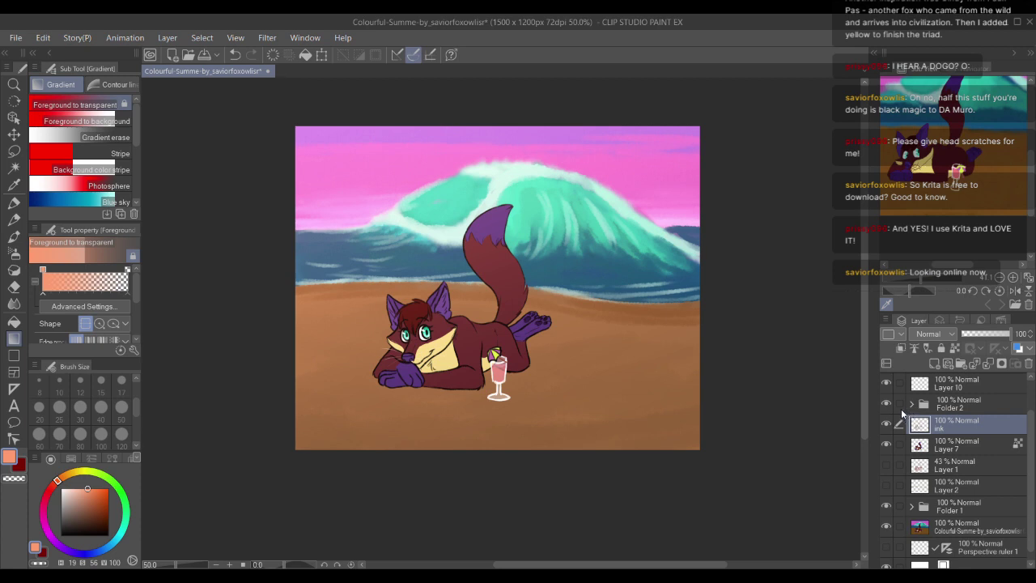
left_click(898, 403)
left_click(899, 446)
left_click(900, 465)
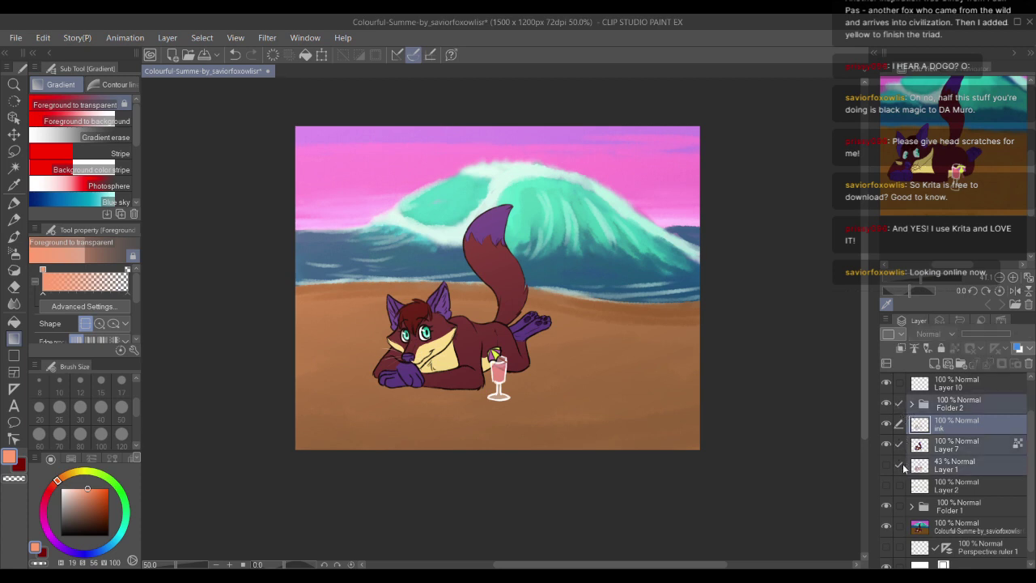
key("m")
mouse_move(527, 189)
left_mouse_down()
mouse_move(395, 213)
mouse_move(495, 434)
mouse_move(522, 198)
left_mouse_up()
left_click(488, 459)
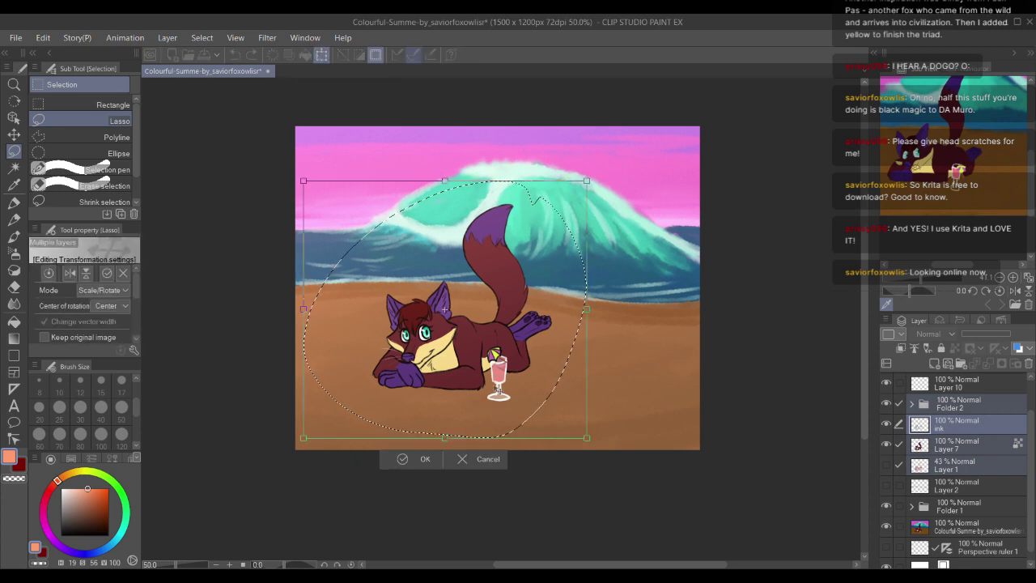
left_click_drag(502, 390, 520, 383)
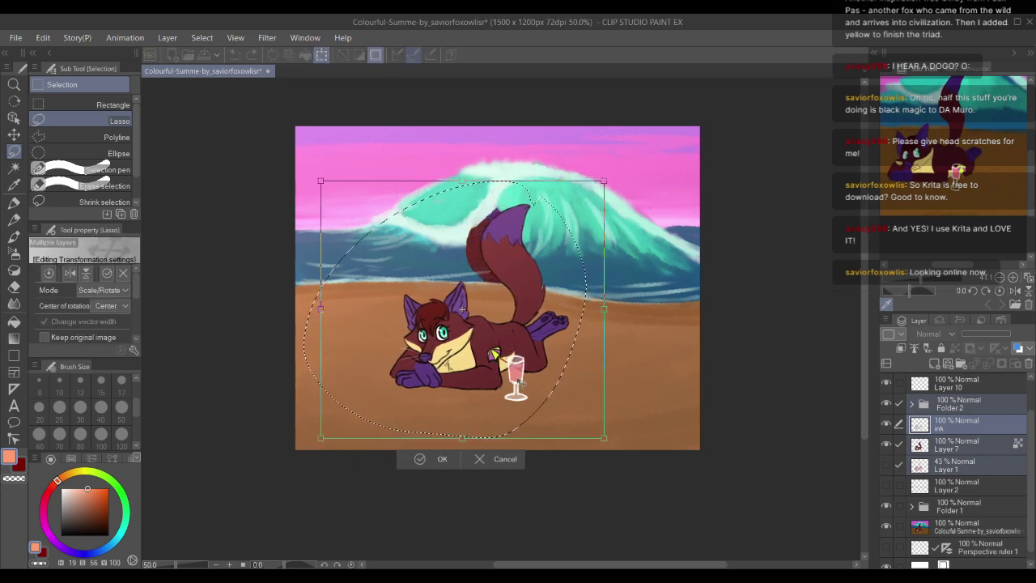
left_click(502, 459)
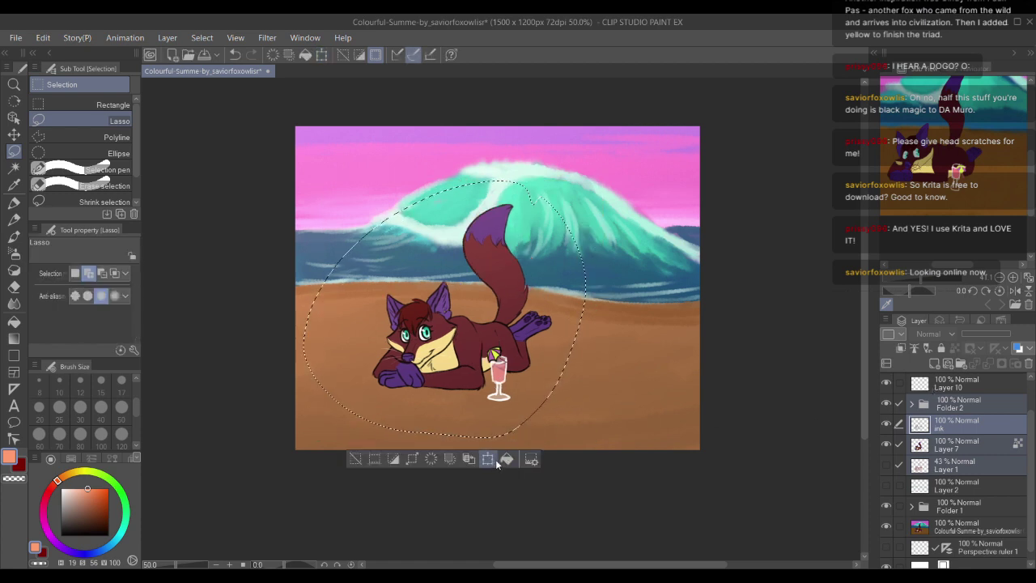
key("ctrl+d")
scroll(971, 437, "up", 2)
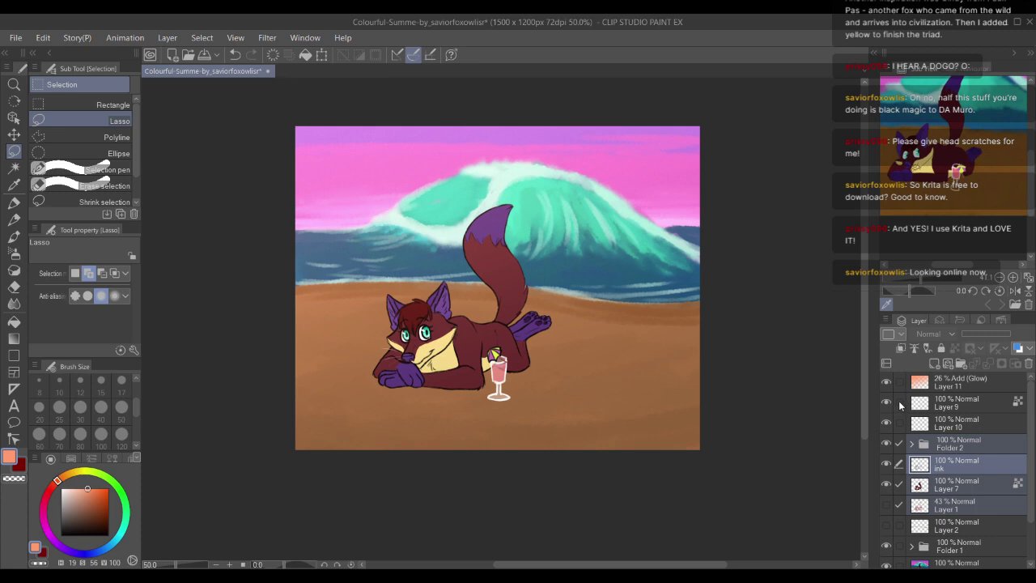
Step: Add Layer 9 and Layer 10 to the layer selection, lasso the fox and drink, and shift them slightly to the right
left_click(898, 403)
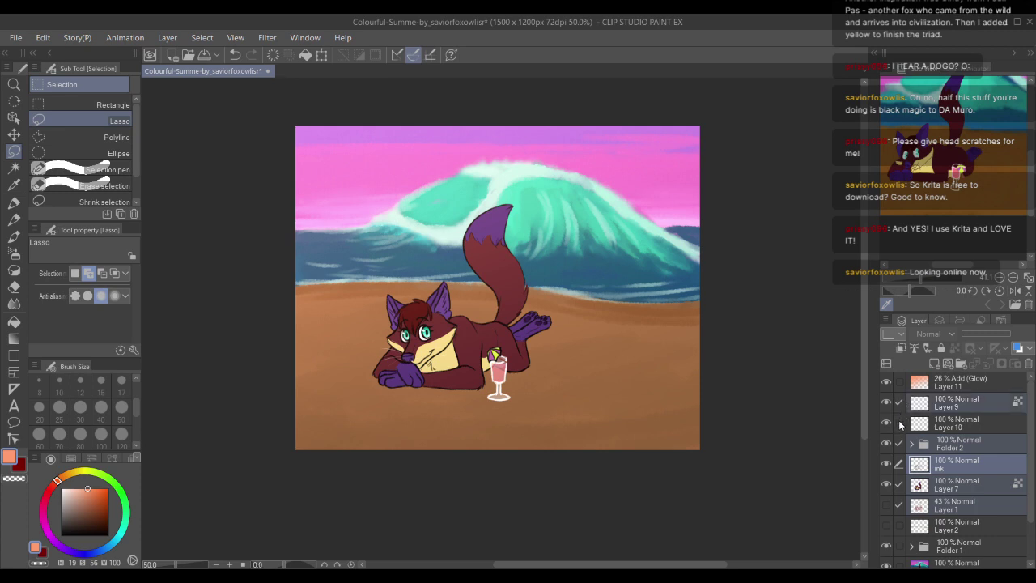
left_click(899, 424)
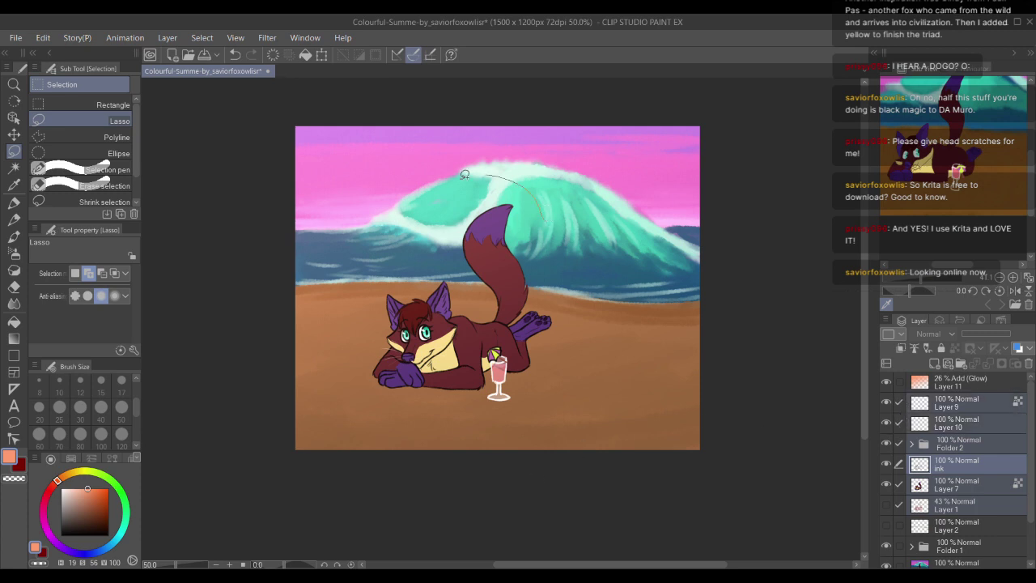
mouse_move(464, 174)
left_mouse_down()
mouse_move(607, 393)
mouse_move(566, 428)
mouse_move(388, 441)
mouse_move(309, 316)
left_mouse_up()
key("ctrl+t")
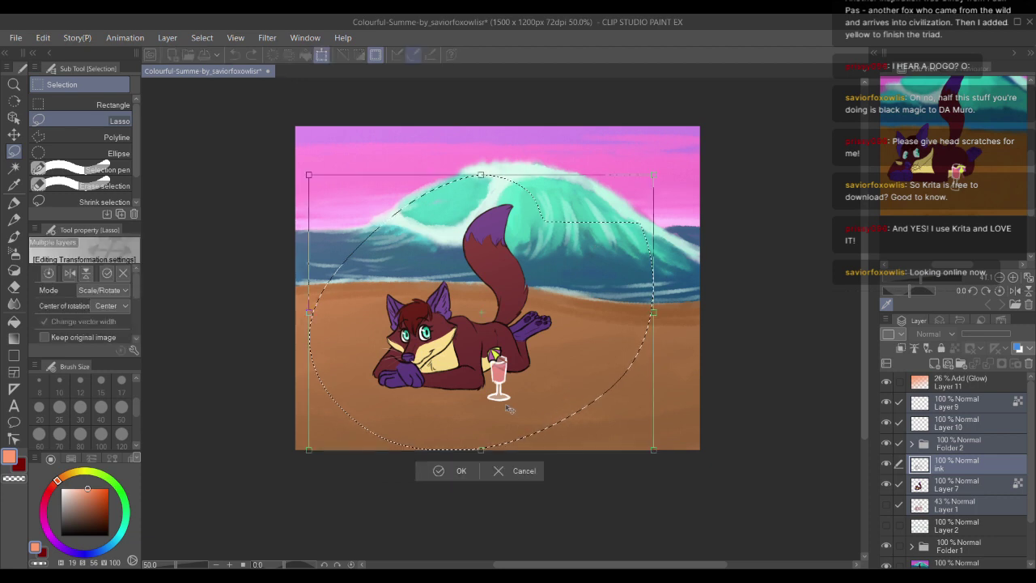
left_click_drag(509, 409, 524, 414)
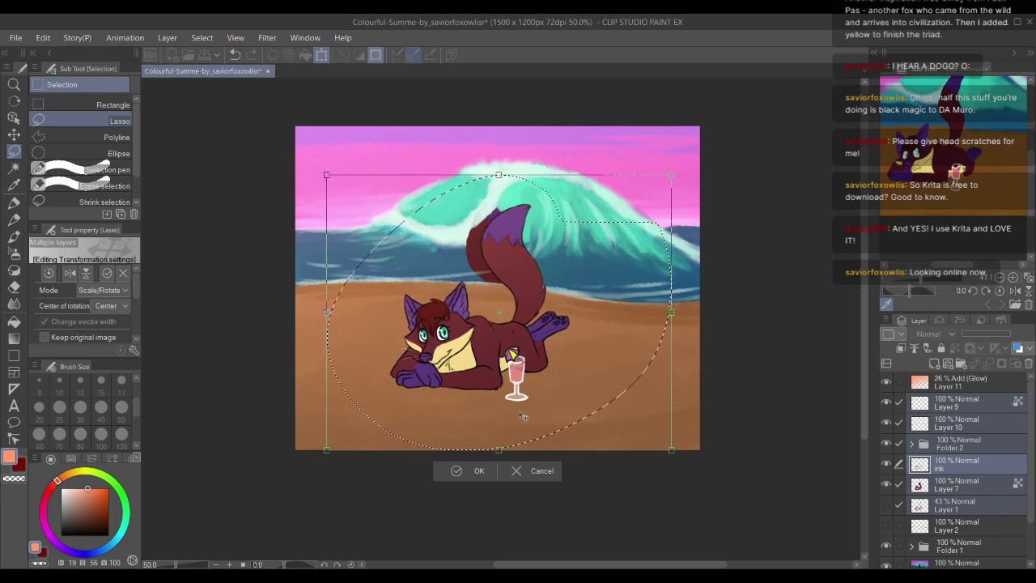
left_click(479, 470)
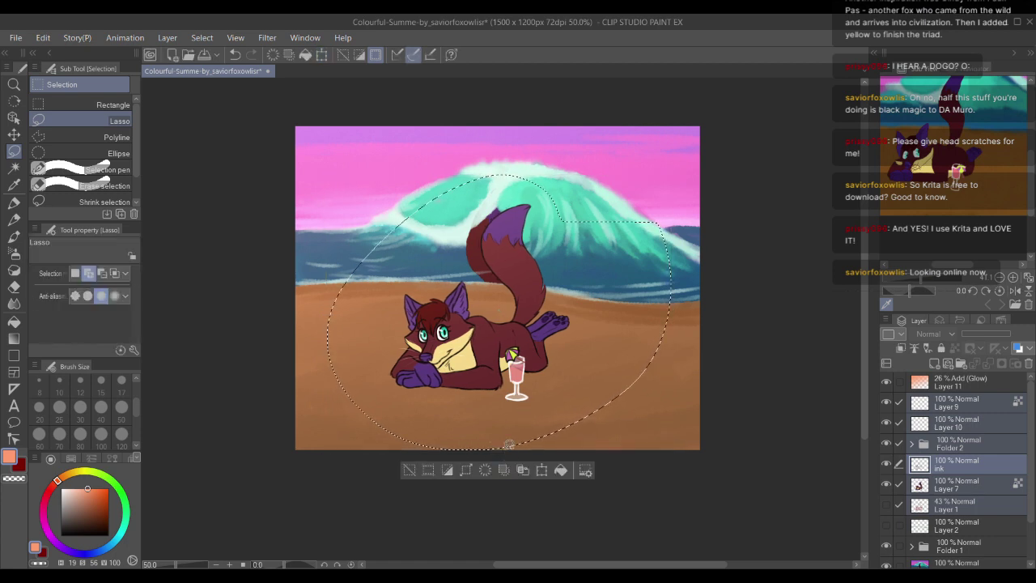
key("ctrl+d")
Step: Expand Folder 1, make Layer 6 active and switch to the textured dry oil paint brush
scroll(517, 327, "up", 3)
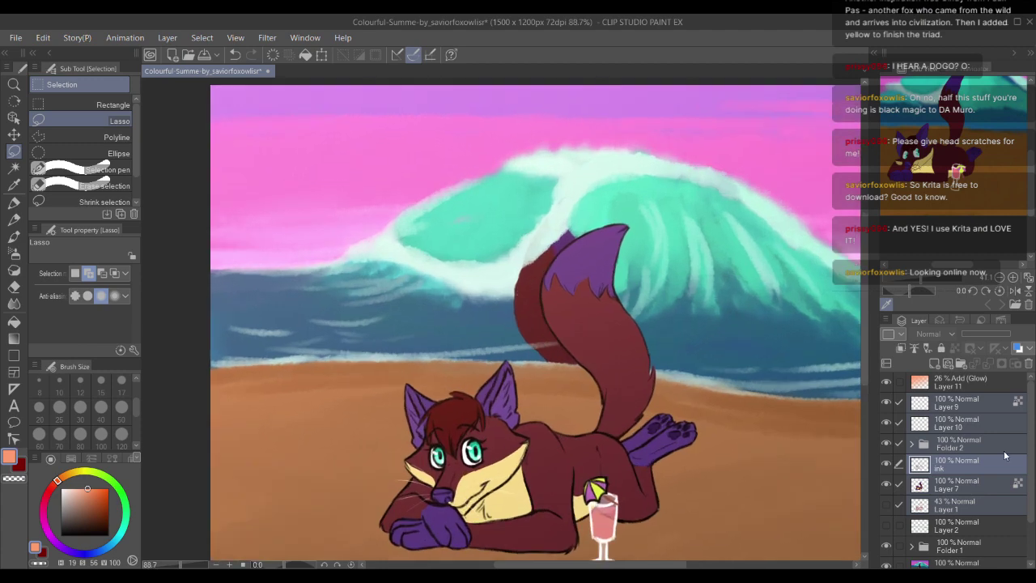
scroll(1026, 425, "down", 2)
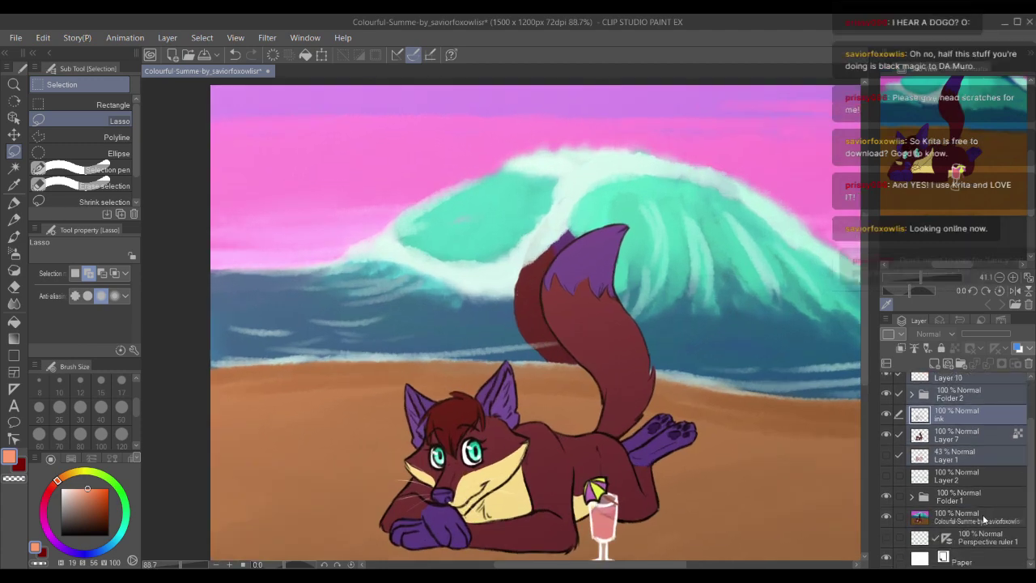
left_click(913, 496)
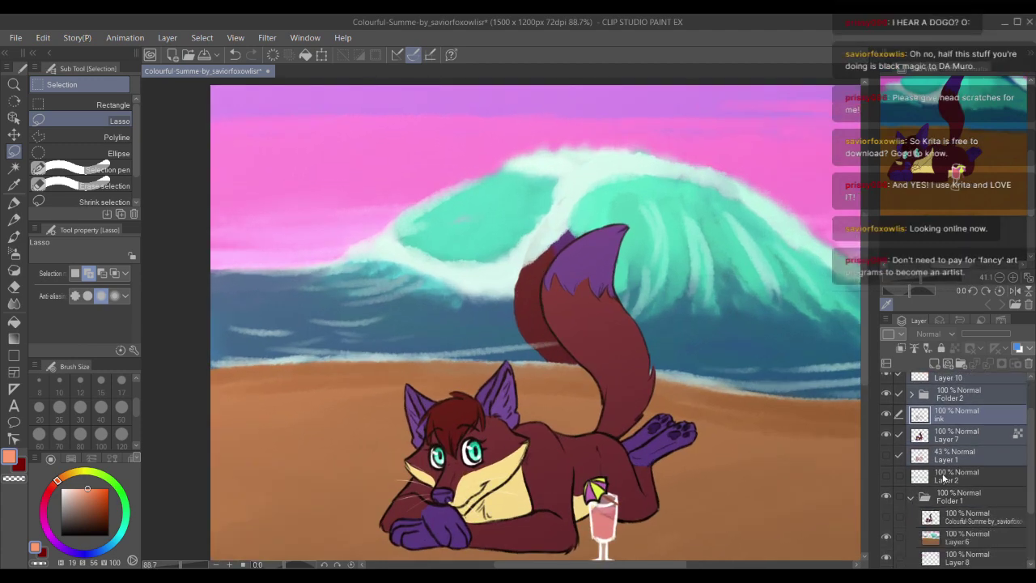
scroll(1011, 453, "down", 3)
left_click(984, 482)
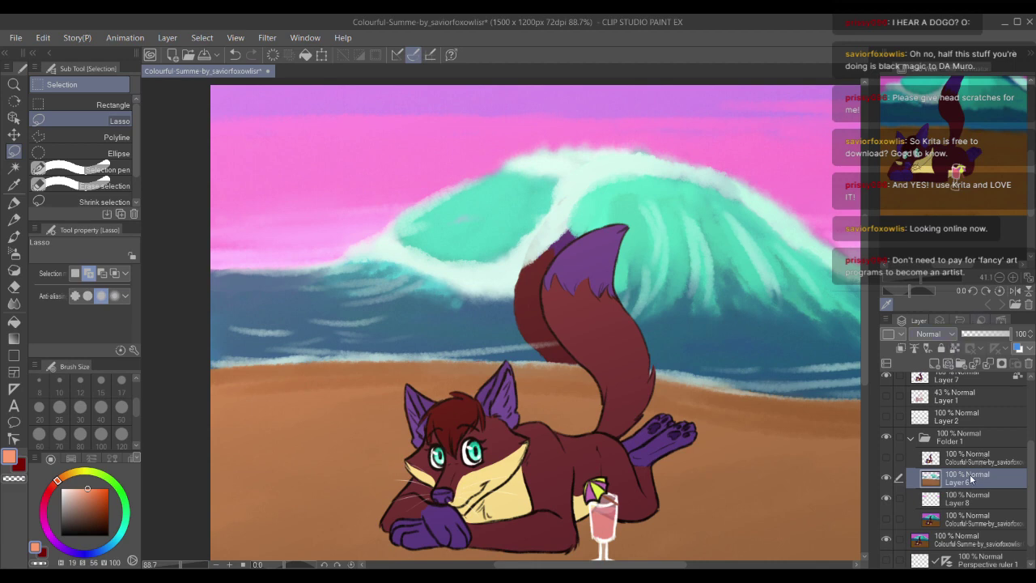
key("p")
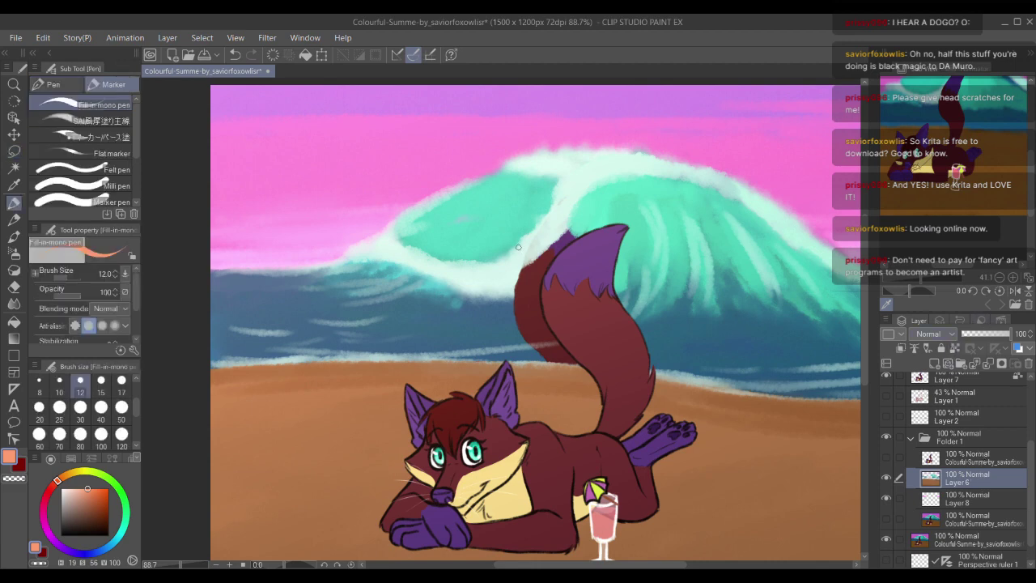
key("b")
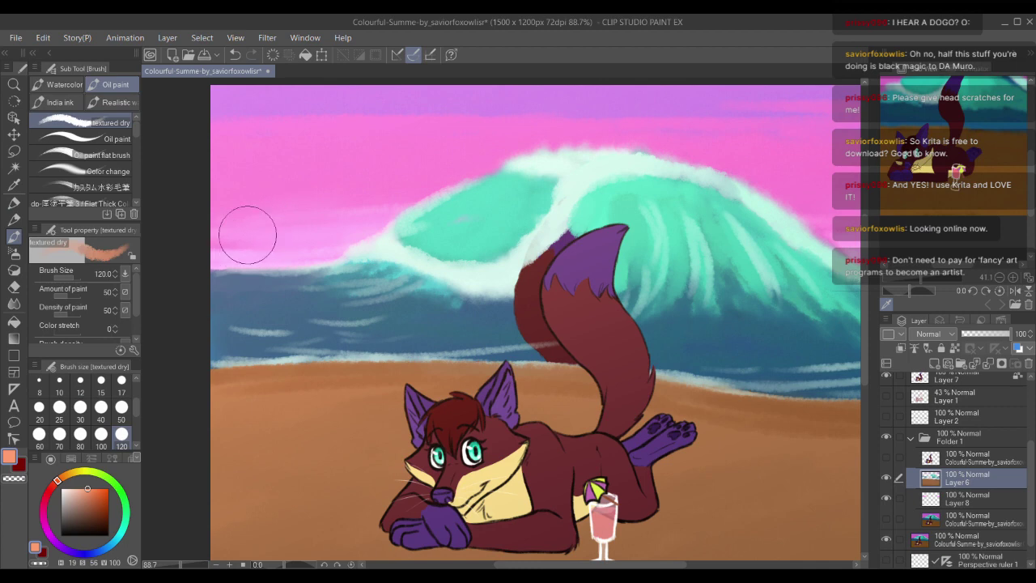
Step: Try to paint over the leftover tail on Layer 6 with sampled foam white at brush size 50
mouse_move(576, 189)
left_mouse_down()
mouse_move(511, 194)
mouse_move(466, 267)
left_mouse_up()
left_click(528, 180, "alt")
mouse_move(506, 213)
left_mouse_down()
mouse_move(461, 281)
mouse_move(465, 243)
mouse_move(485, 243)
mouse_move(464, 270)
mouse_move(429, 285)
mouse_move(470, 258)
mouse_move(459, 250)
mouse_move(502, 208)
left_mouse_up()
Step: Hide the glow on Layer 11 and undo the foam strokes painted over the leftover tail
scroll(1024, 437, "up", 3)
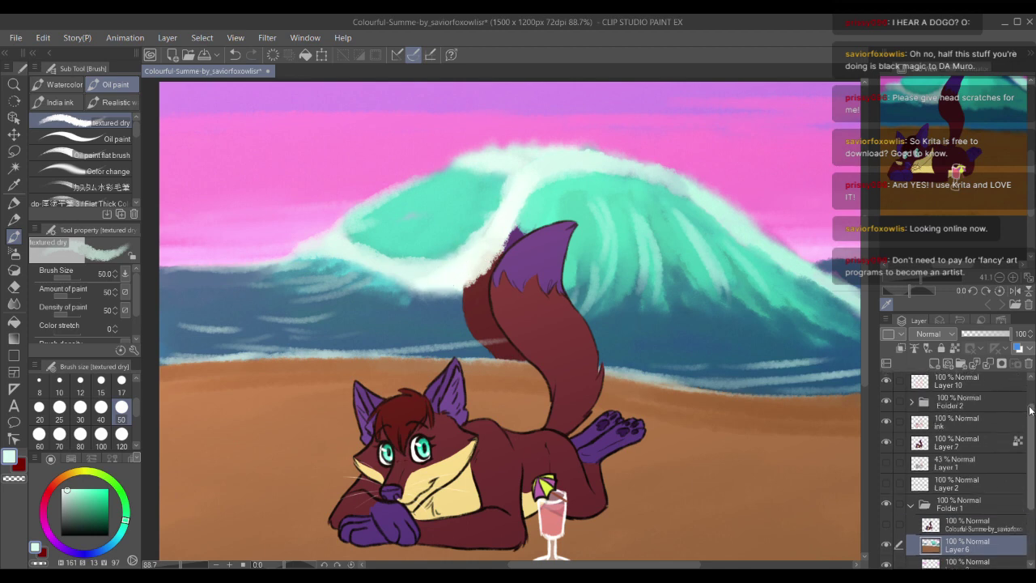
left_click(886, 382)
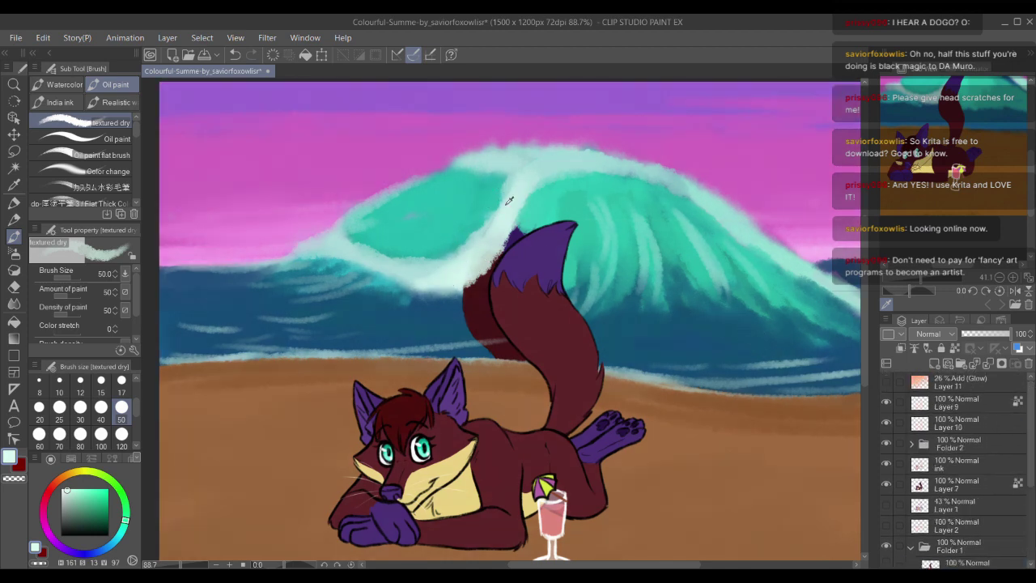
key("ctrl+z")
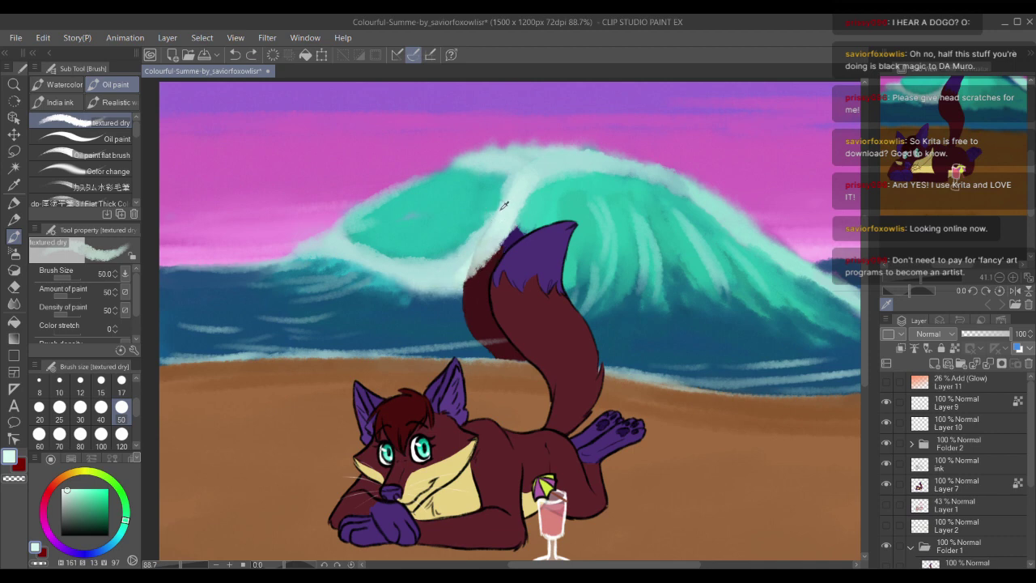
key("ctrl+z")
key("ctrl+z")
Step: Sample the wave's pale foam and teal colours and paint them over the upper part of the leftover tail
left_click(541, 161, "alt")
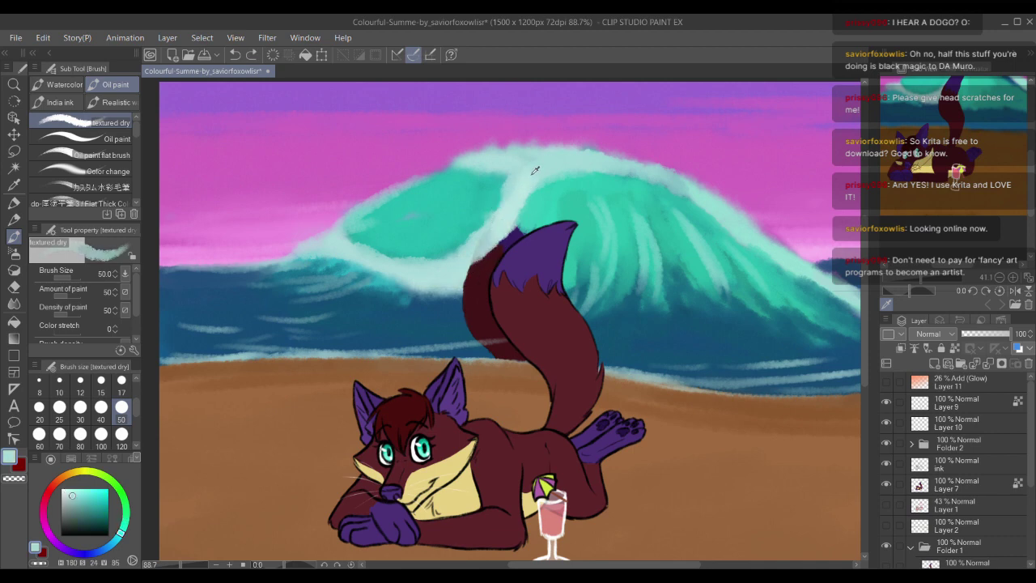
mouse_move(504, 220)
left_mouse_down()
mouse_move(454, 284)
mouse_move(502, 216)
mouse_move(483, 252)
mouse_move(440, 278)
mouse_move(470, 261)
left_mouse_up()
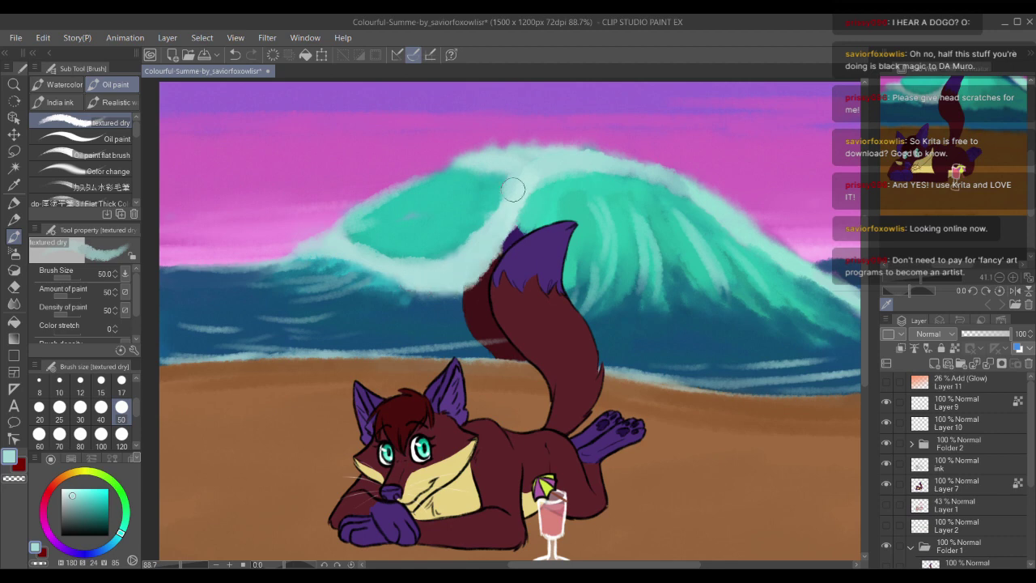
left_click(533, 212, "alt")
mouse_move(522, 226)
left_mouse_down()
mouse_move(479, 290)
mouse_move(453, 306)
mouse_move(444, 293)
mouse_move(489, 260)
left_mouse_up()
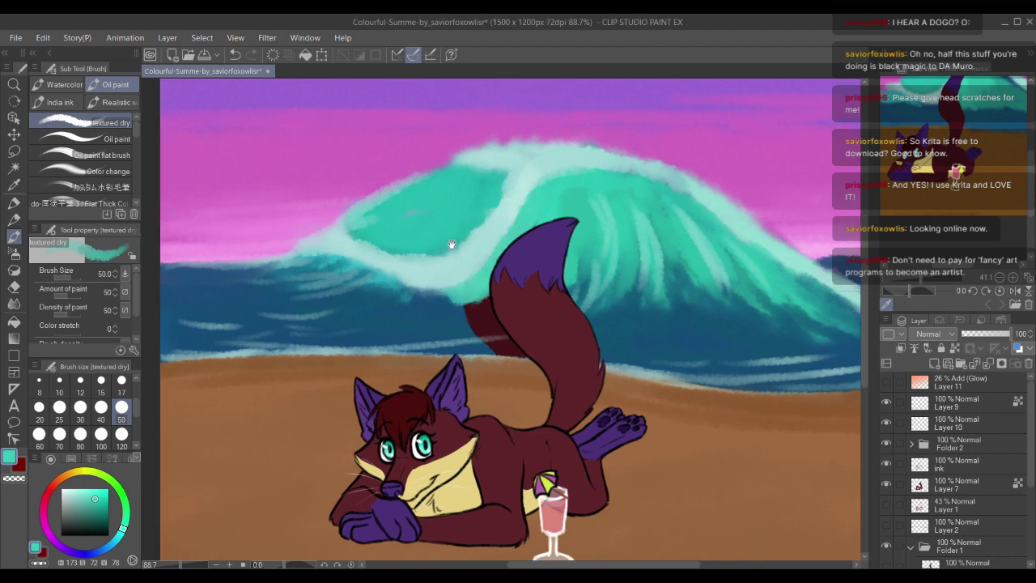
Step: Cover the rest of the leftover tail with the sampled dark blue of the sea
scroll(453, 243, "down", 2)
left_click(468, 257, "alt")
mouse_move(504, 210)
left_mouse_down()
mouse_move(448, 254)
mouse_move(423, 257)
mouse_move(513, 215)
mouse_move(515, 250)
mouse_move(512, 234)
mouse_move(499, 267)
mouse_move(474, 275)
mouse_move(498, 268)
mouse_move(548, 287)
mouse_move(487, 293)
left_mouse_up()
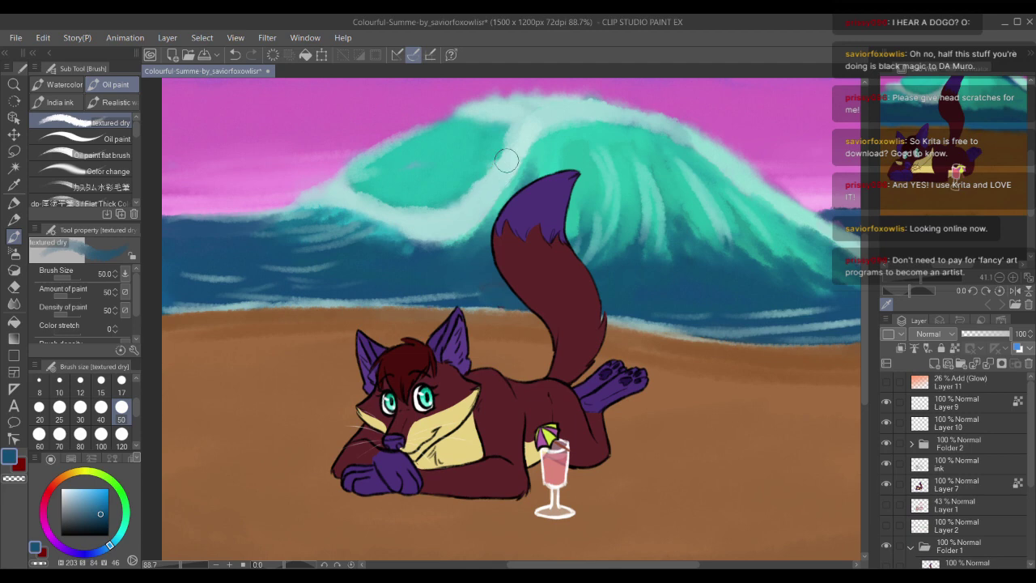
Step: Touch up both sides of the foam band left of the tail with sampled dark blue and teal
left_click(511, 170, "alt")
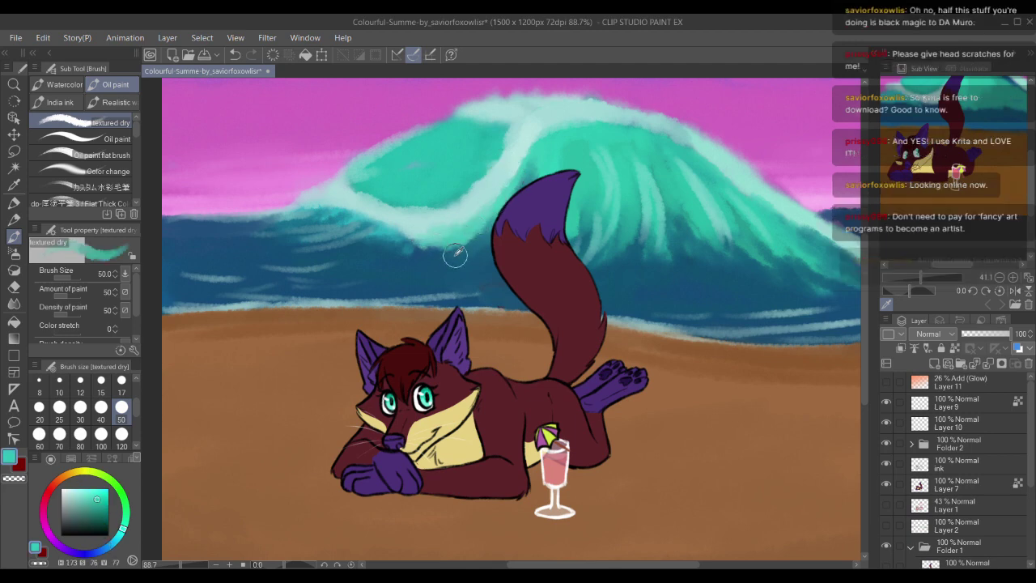
left_click(456, 251, "alt")
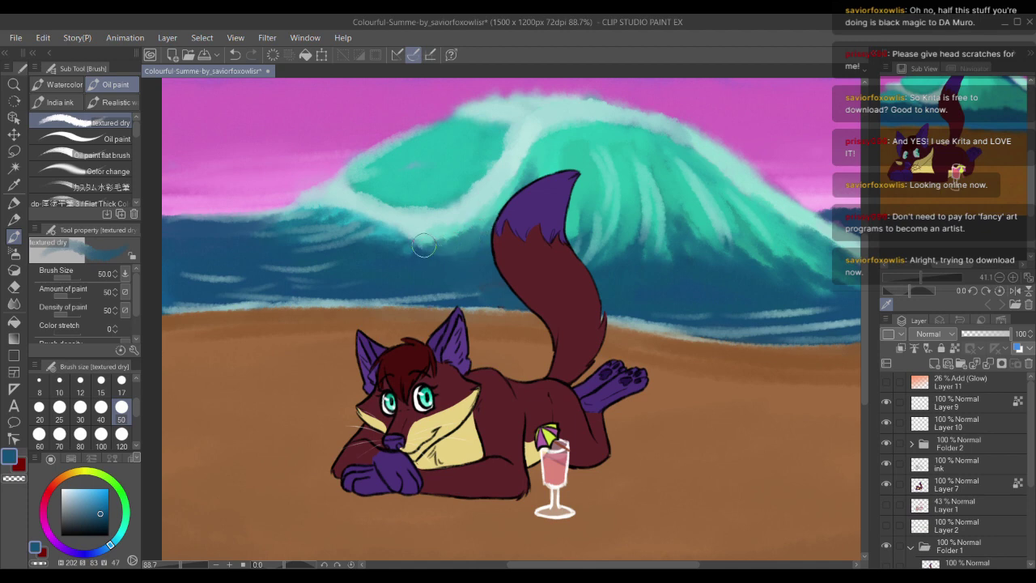
mouse_move(410, 248)
left_mouse_down()
mouse_move(454, 239)
mouse_move(436, 253)
mouse_move(476, 221)
left_mouse_up()
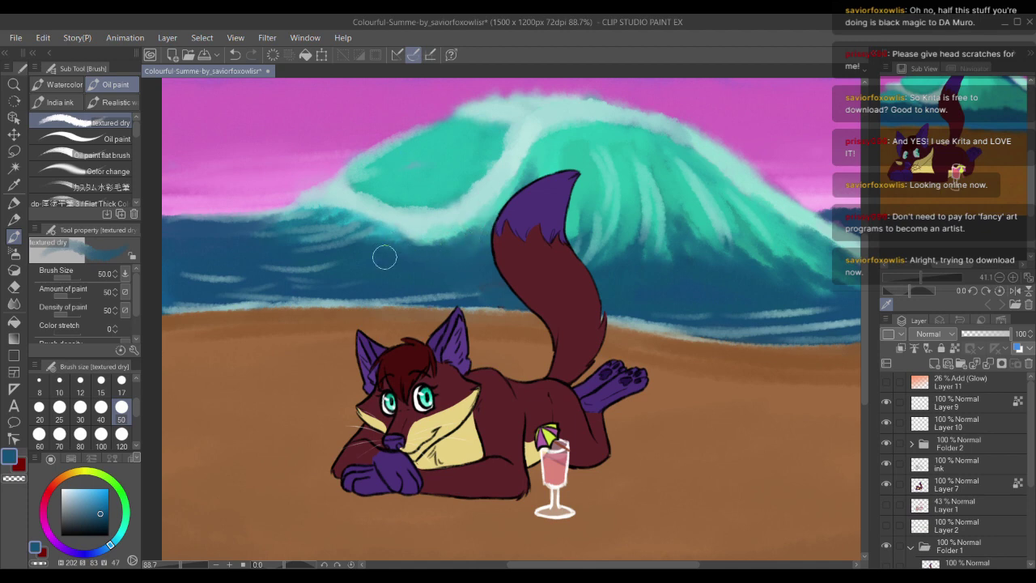
scroll(437, 243, "up", 2)
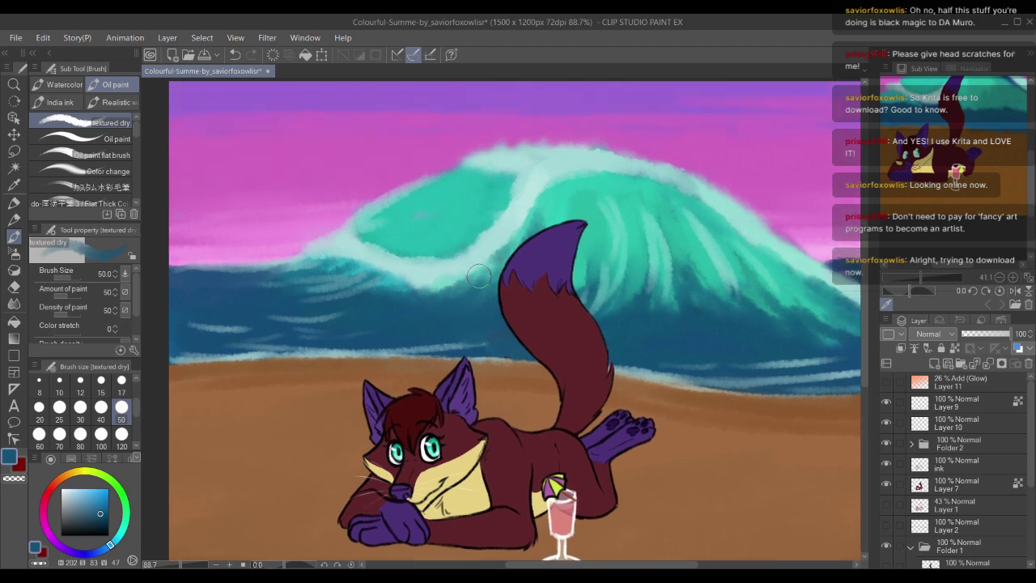
left_click(429, 243, "alt")
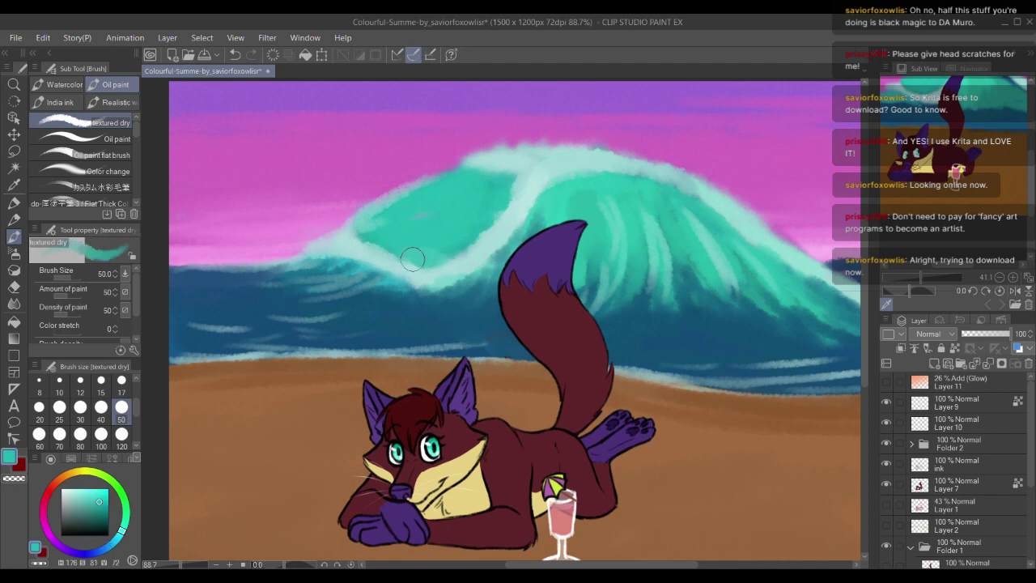
left_click_drag(398, 246, 424, 259)
Step: Save the picture with the repainted background
key("ctrl+minus")
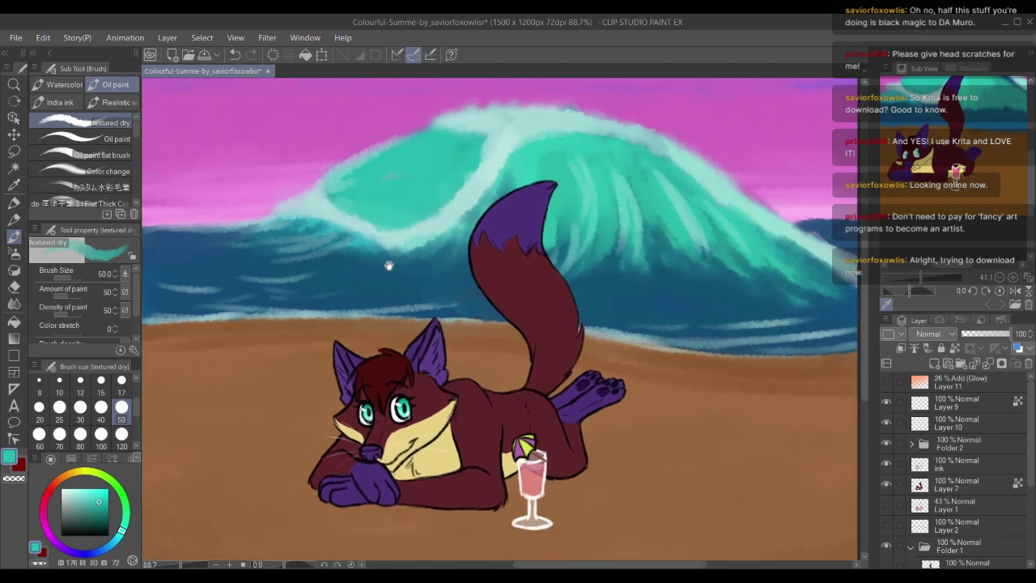
key("ctrl+minus")
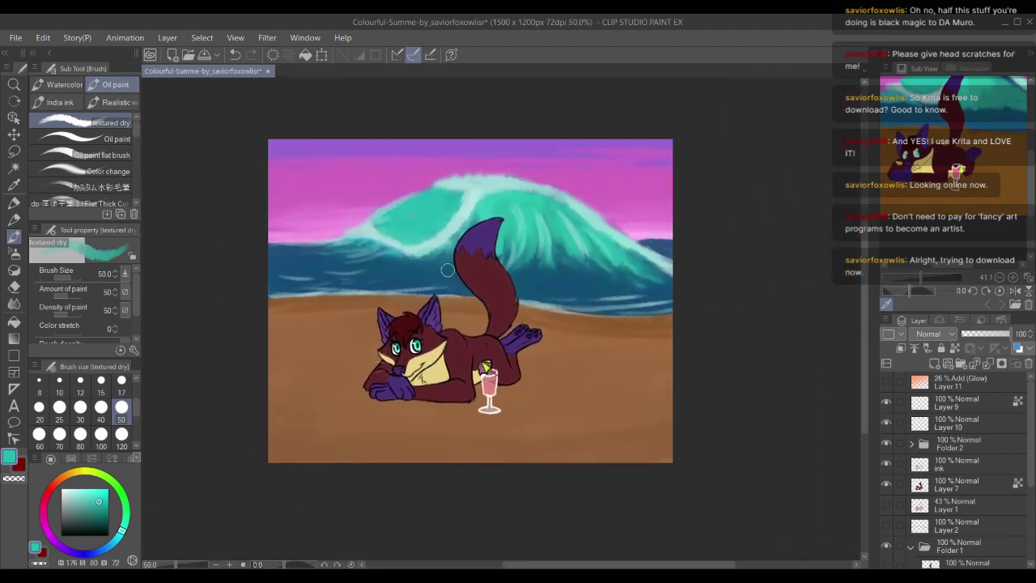
left_click_drag(431, 253, 449, 293)
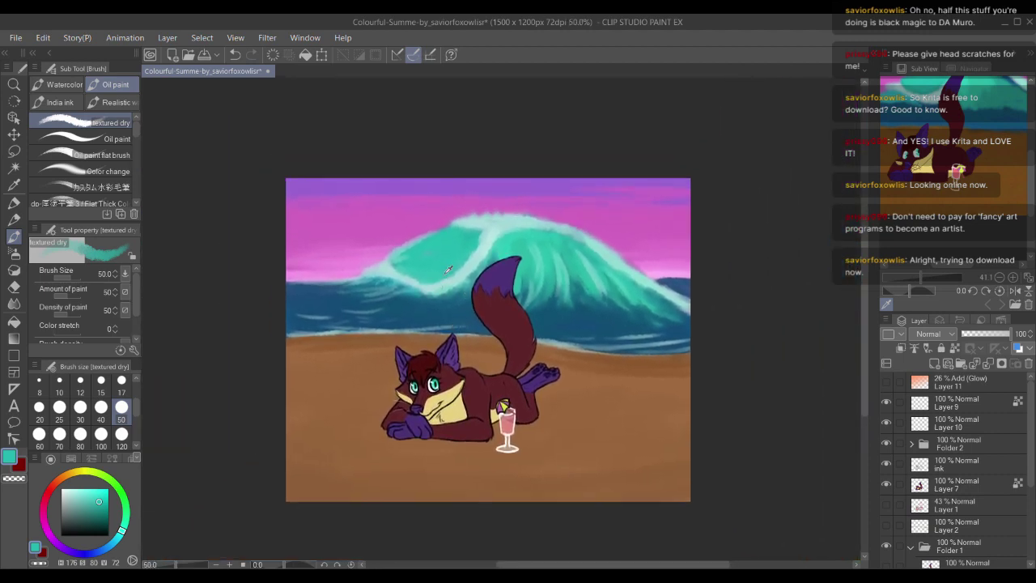
key("ctrl+s")
Step: Smooth the left face of the wave with teal brush strokes on Layer 6
left_click_drag(550, 381, 597, 347)
scroll(581, 347, "up", 2)
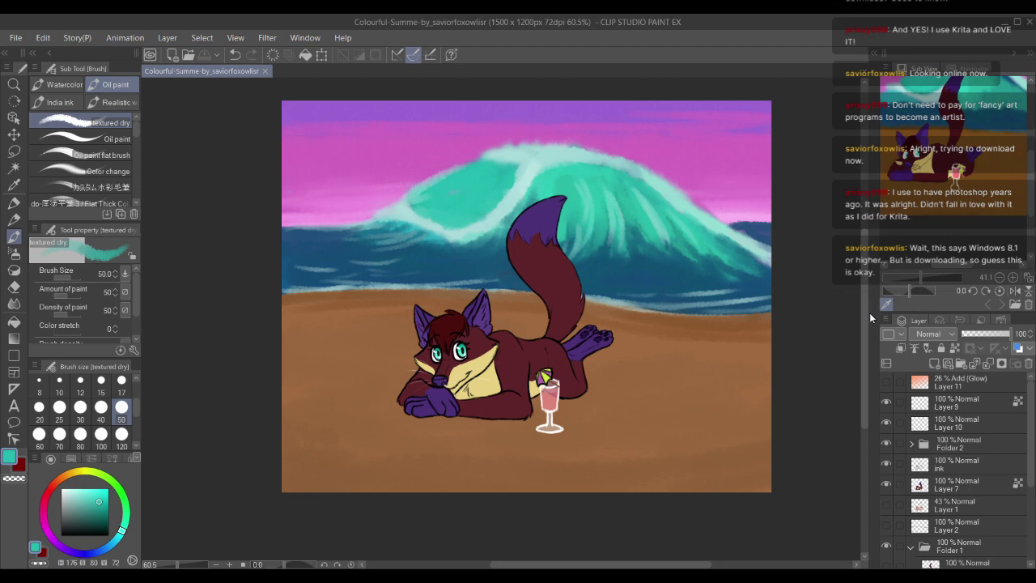
left_click_drag(861, 305, 865, 293)
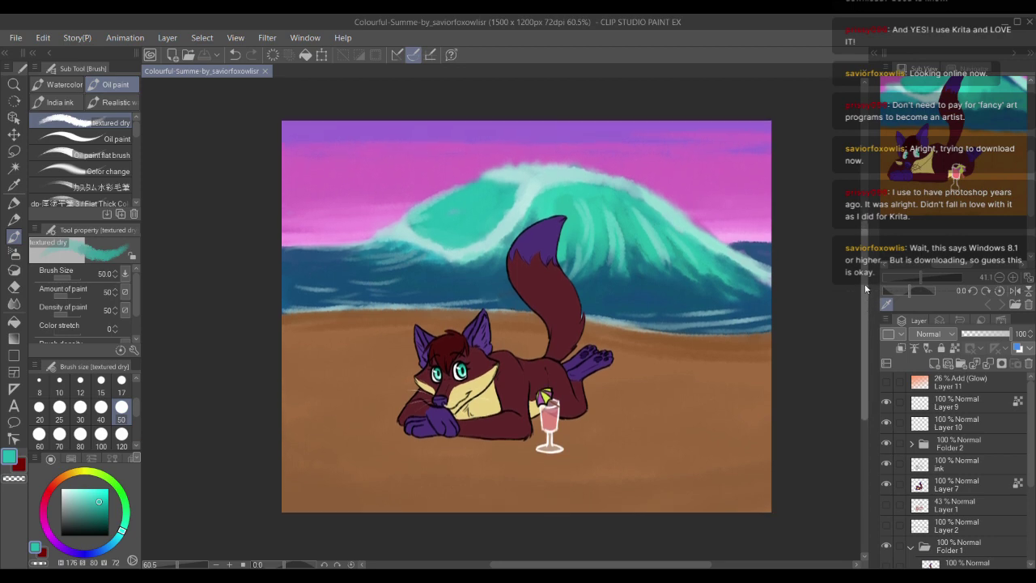
left_click_drag(460, 200, 475, 227)
scroll(464, 225, "up", 3)
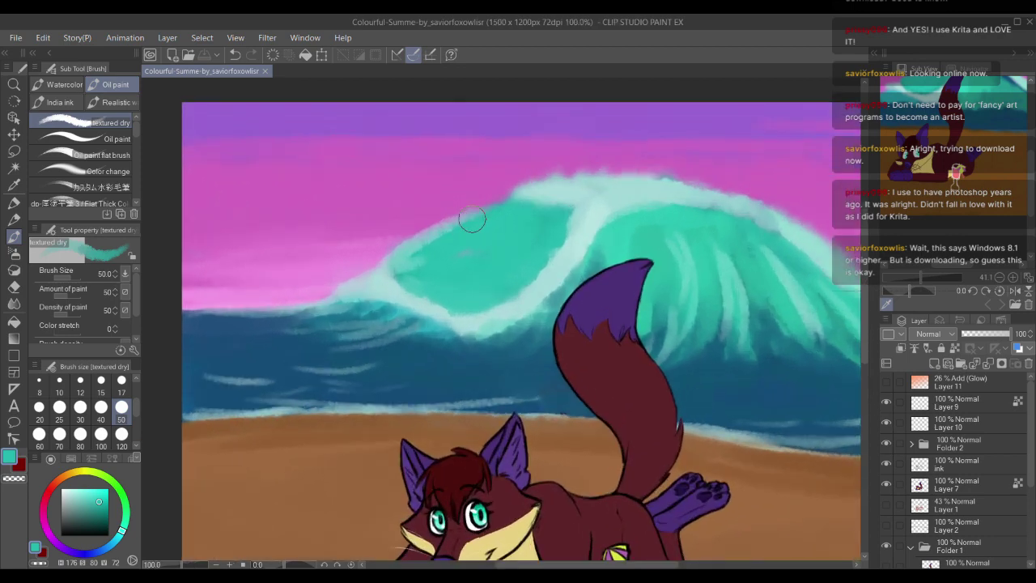
left_click_drag(412, 257, 437, 239)
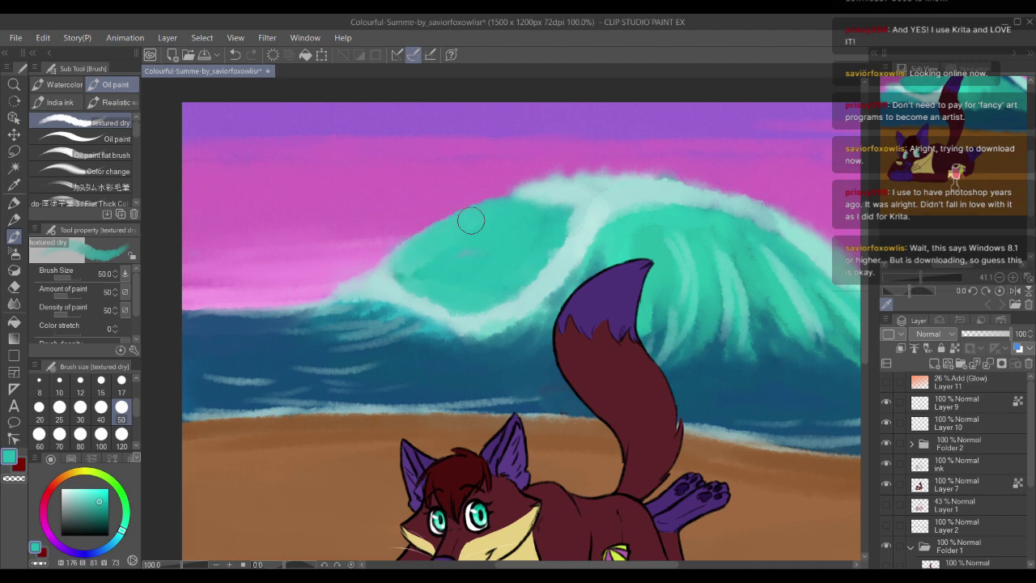
left_click_drag(644, 203, 565, 183)
Step: Show the glow on Layer 11 again and collapse Folder 1
scroll(532, 215, "down", 3)
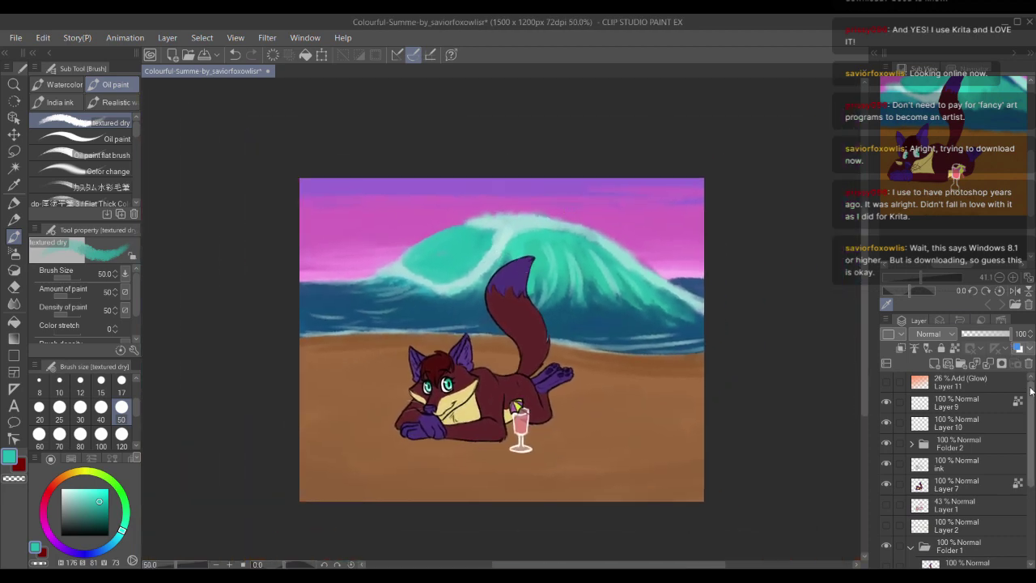
left_click(886, 382)
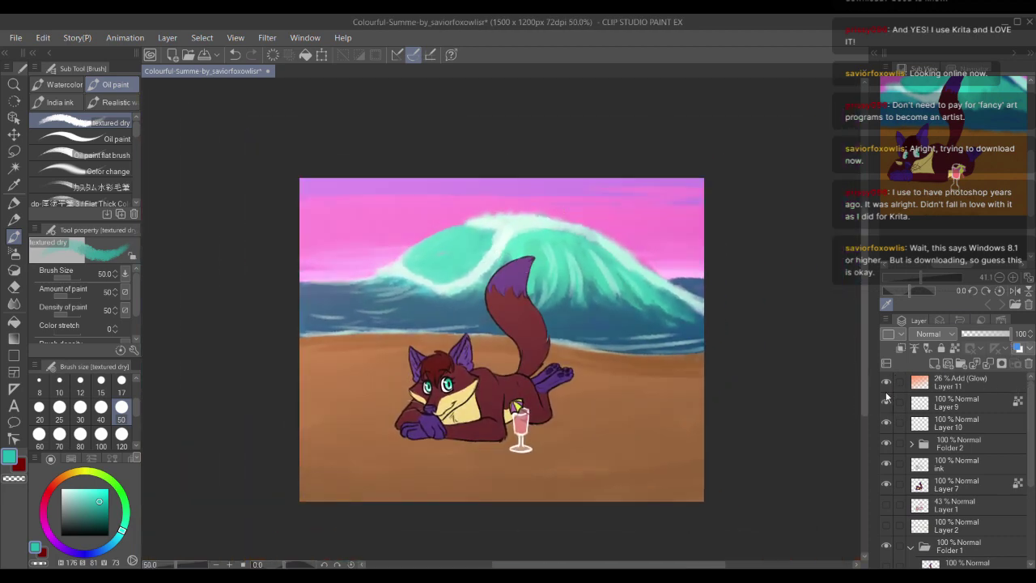
left_click_drag(752, 332, 722, 306)
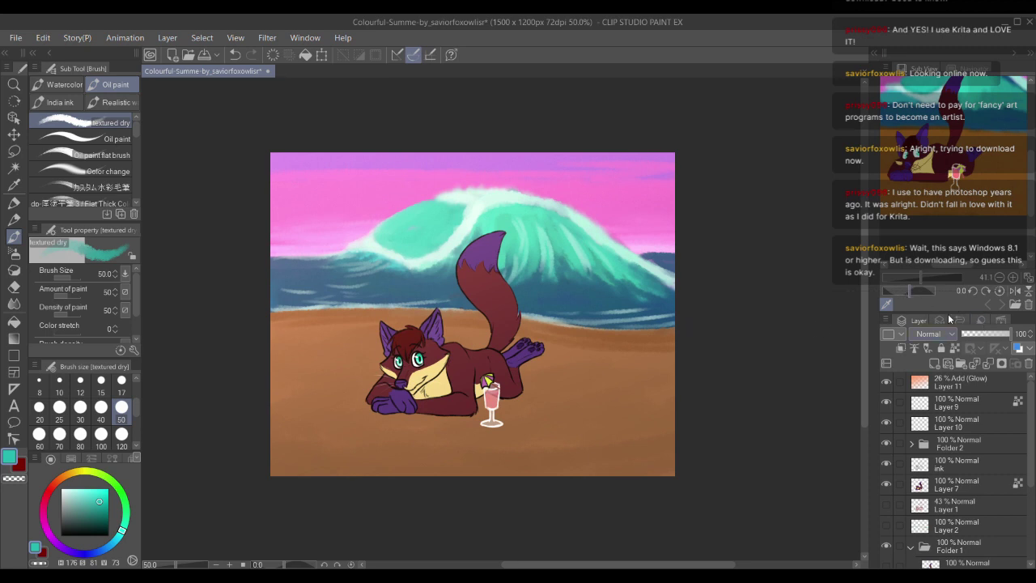
scroll(922, 470, "down", 3)
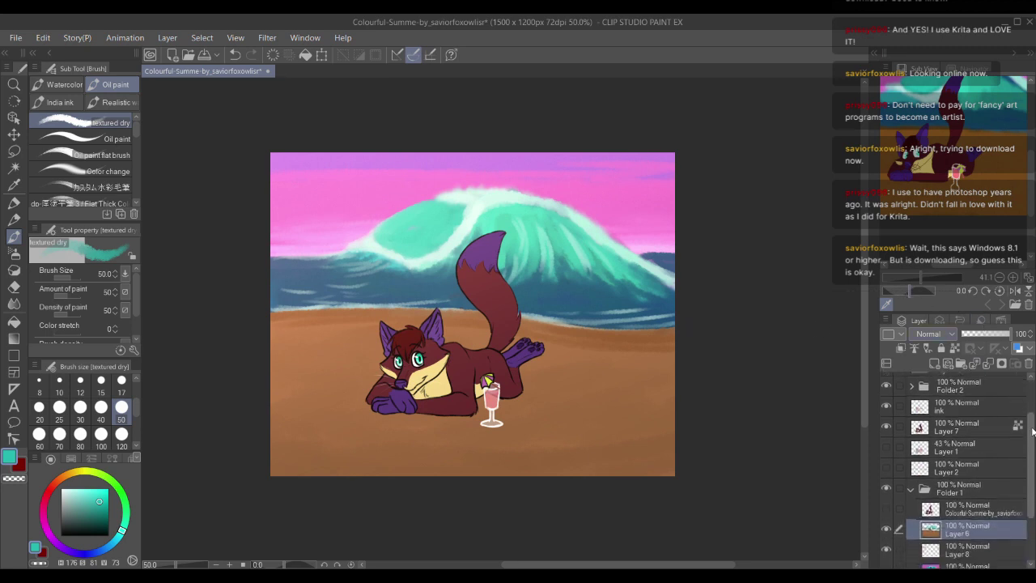
left_click(914, 473)
scroll(1017, 433, "up", 3)
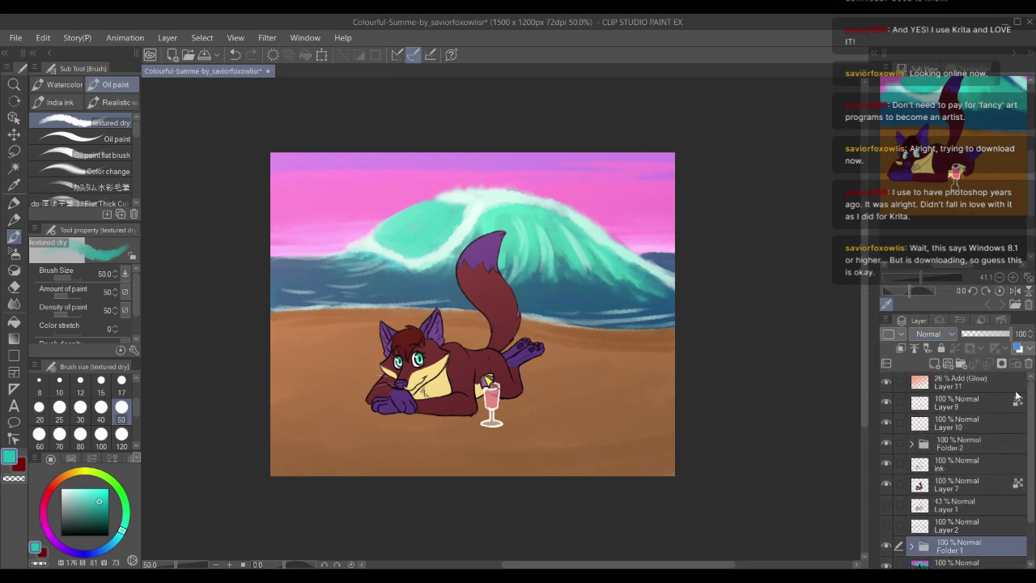
Step: Create a new layer folder, move everything from Layer 11 down to Folder 1 into it, and collapse it
left_click(961, 364)
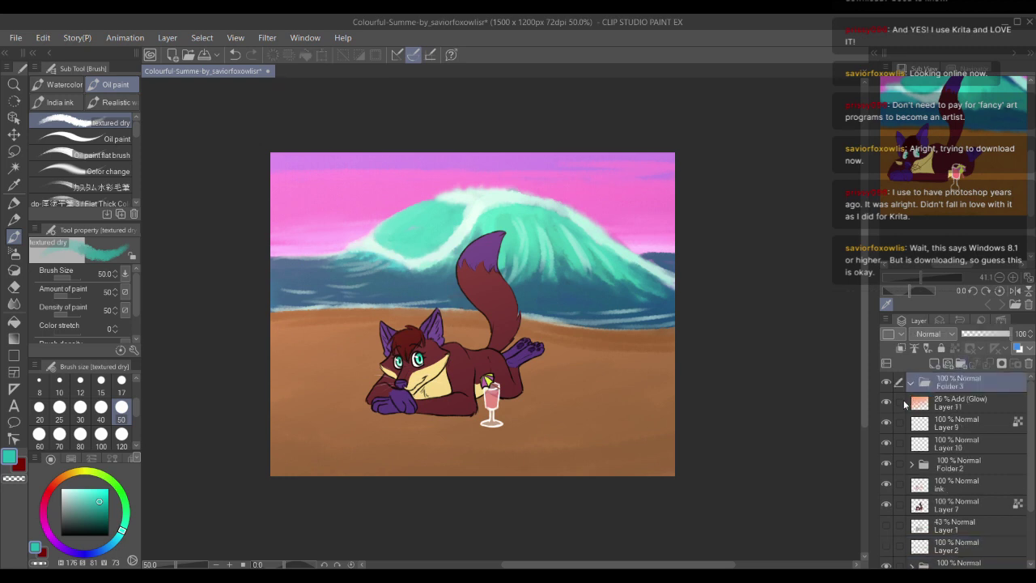
left_click(905, 403)
left_click_drag(1026, 411, 1026, 455)
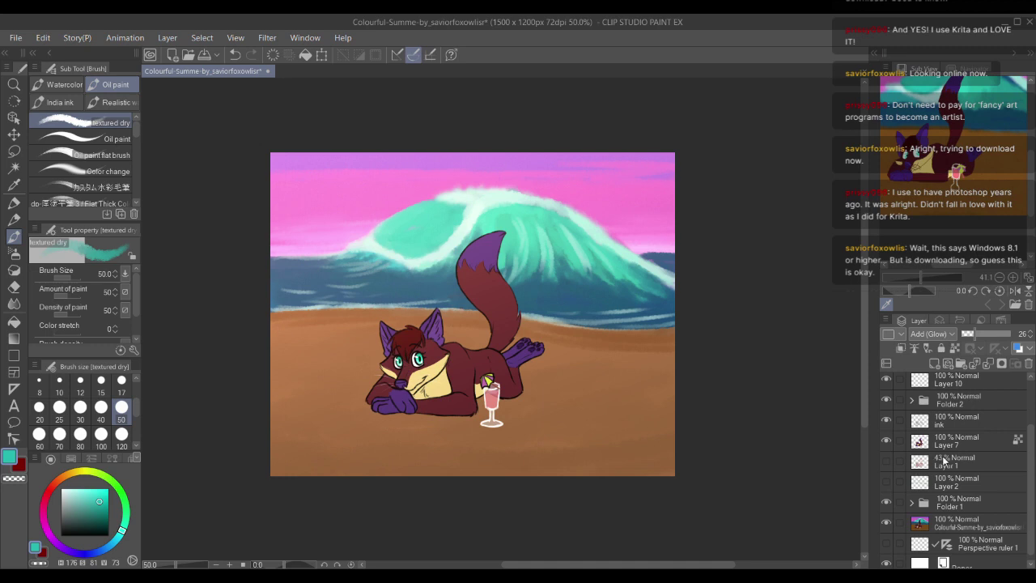
left_click(900, 503)
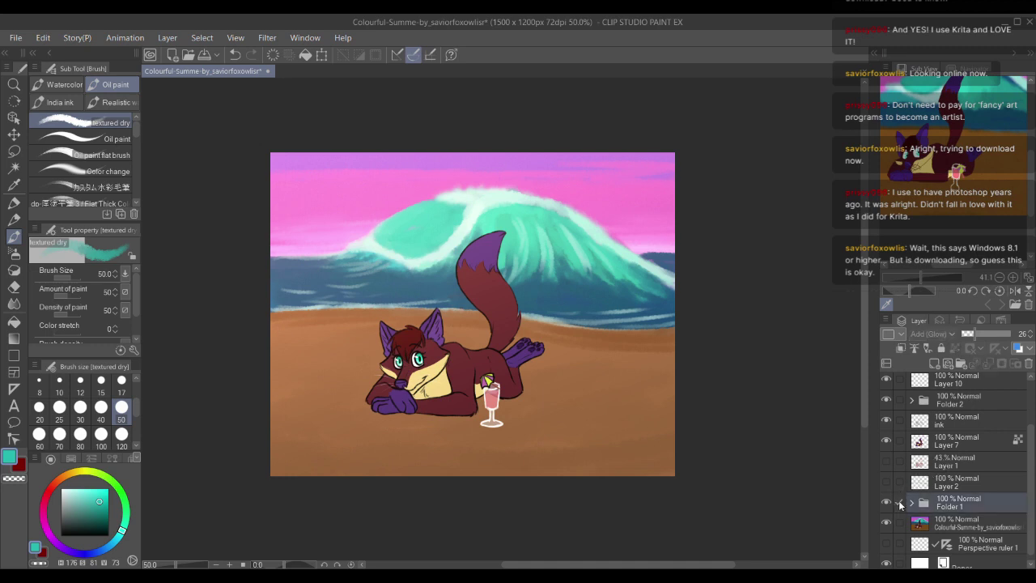
left_click(968, 497, "shift")
scroll(968, 397, "up", 3)
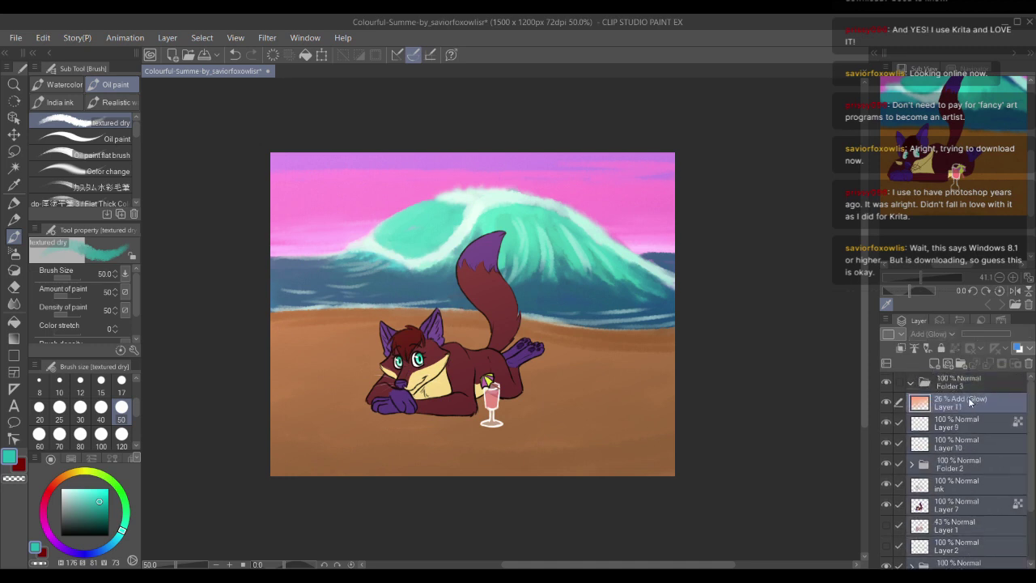
left_click_drag(968, 388, 913, 386)
left_click(912, 383)
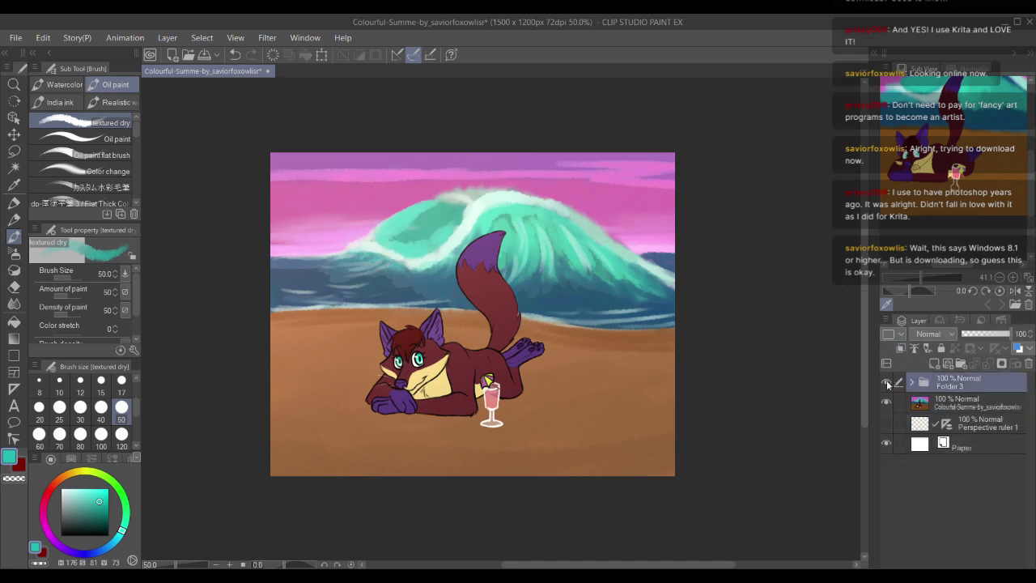
Step: Check Folder 3's effect by toggling its visibility, and move glow Layer 11 out of it to the top of the layer stack
left_click(887, 384)
left_click(889, 383)
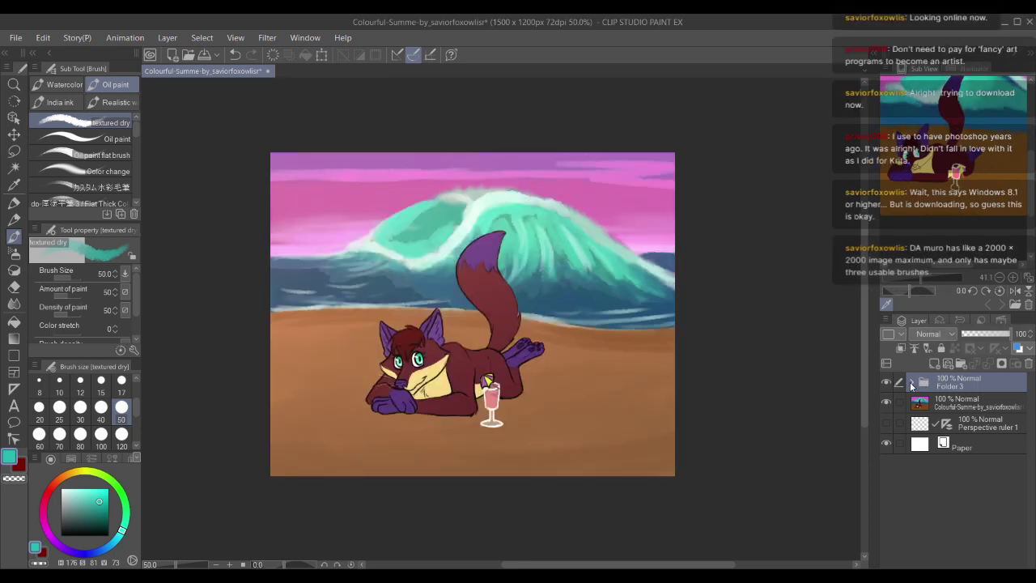
left_click(920, 384)
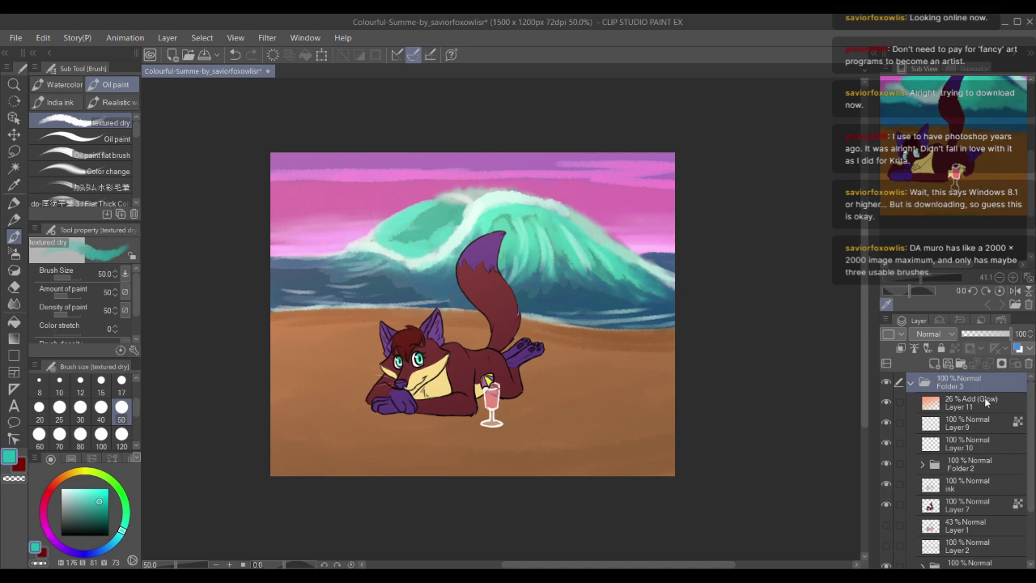
left_click(969, 407)
mouse_move(967, 406)
left_mouse_down()
mouse_move(961, 379)
mouse_move(956, 395)
left_mouse_up()
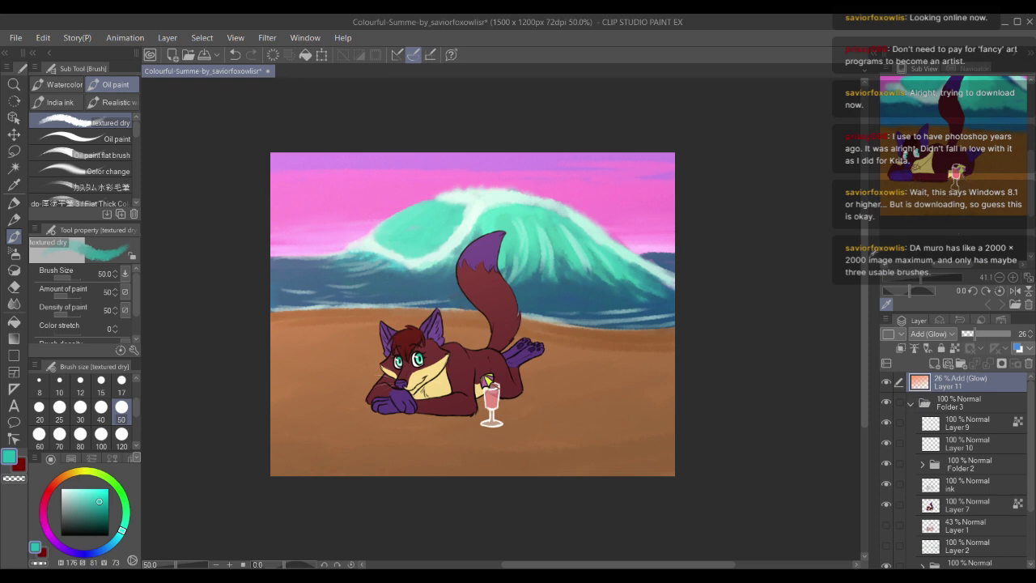
left_click(927, 407)
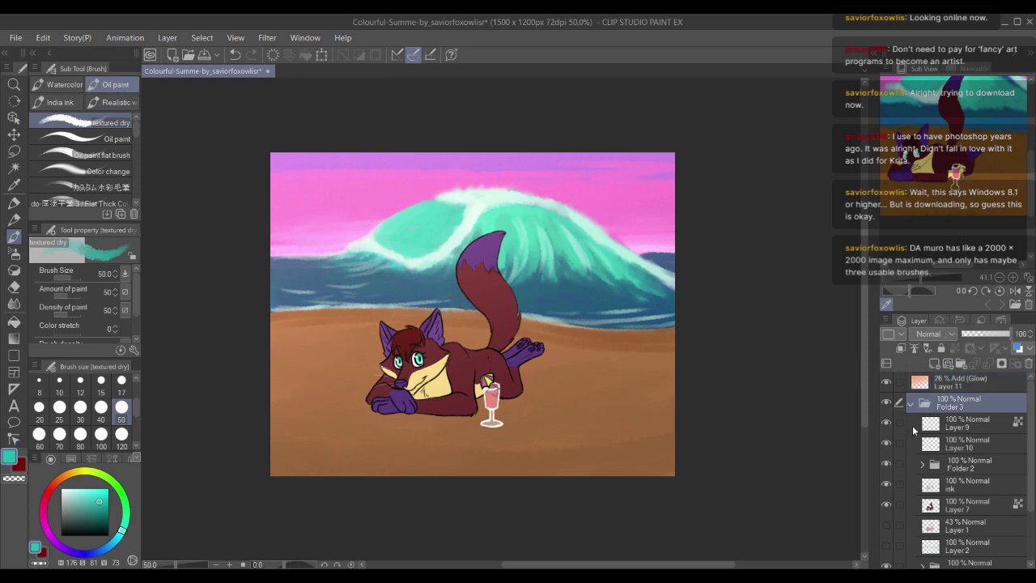
left_click(911, 404)
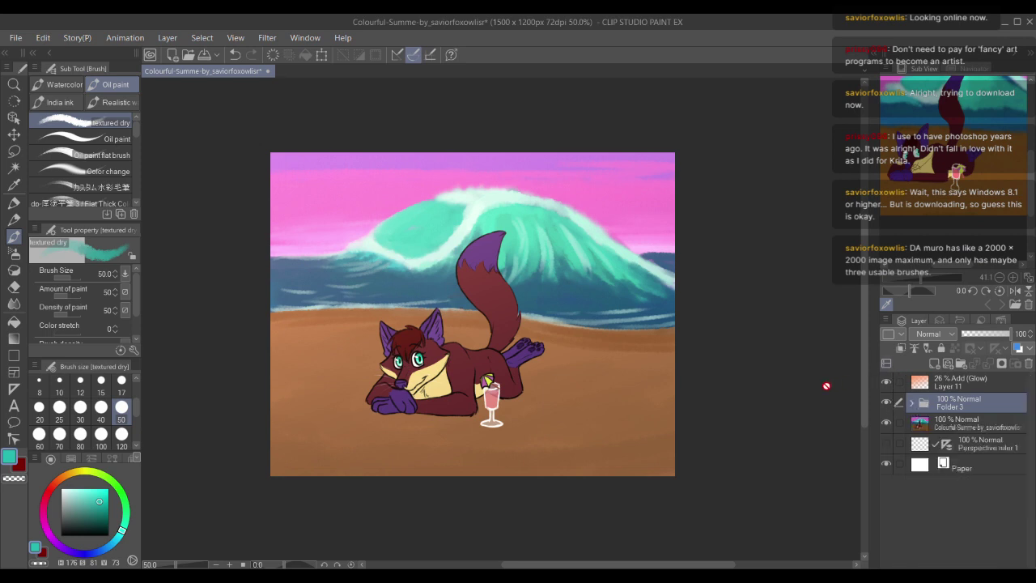
Step: Compare the redraw with the original picture by hiding and reshowing Layer 11 and Folder 3, and save the file
left_click_drag(638, 363, 720, 394)
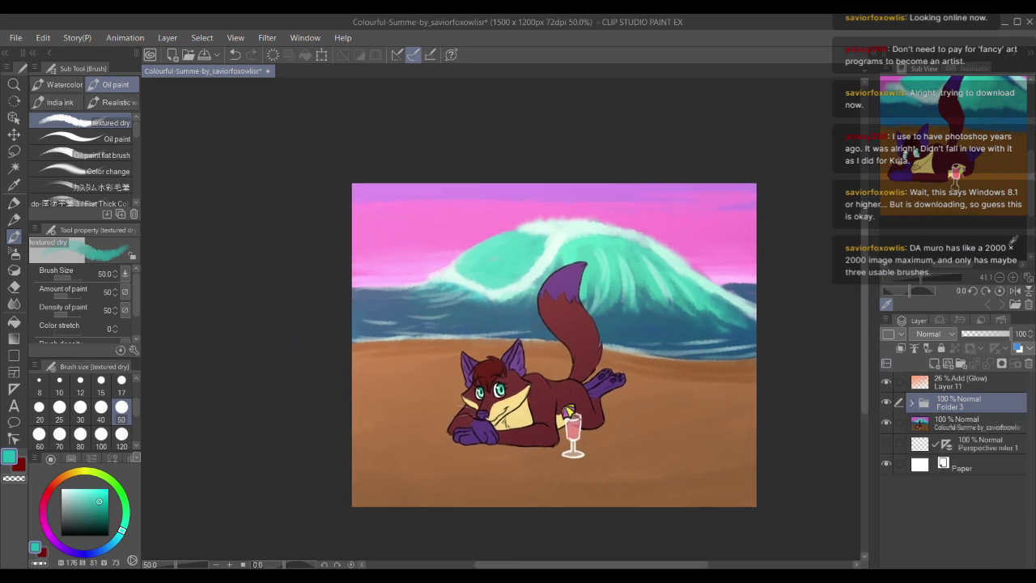
left_click(981, 70)
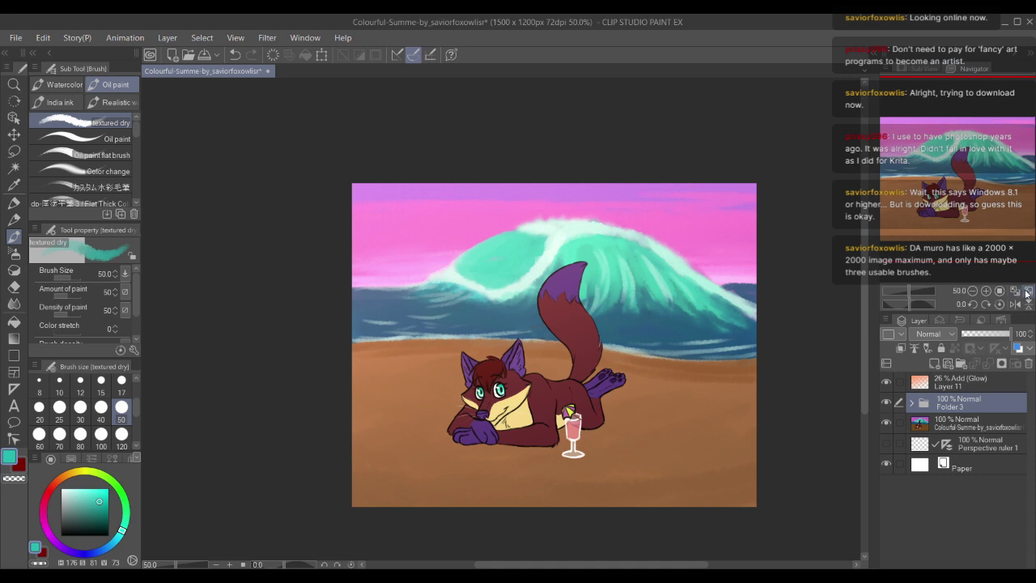
left_click(1027, 291)
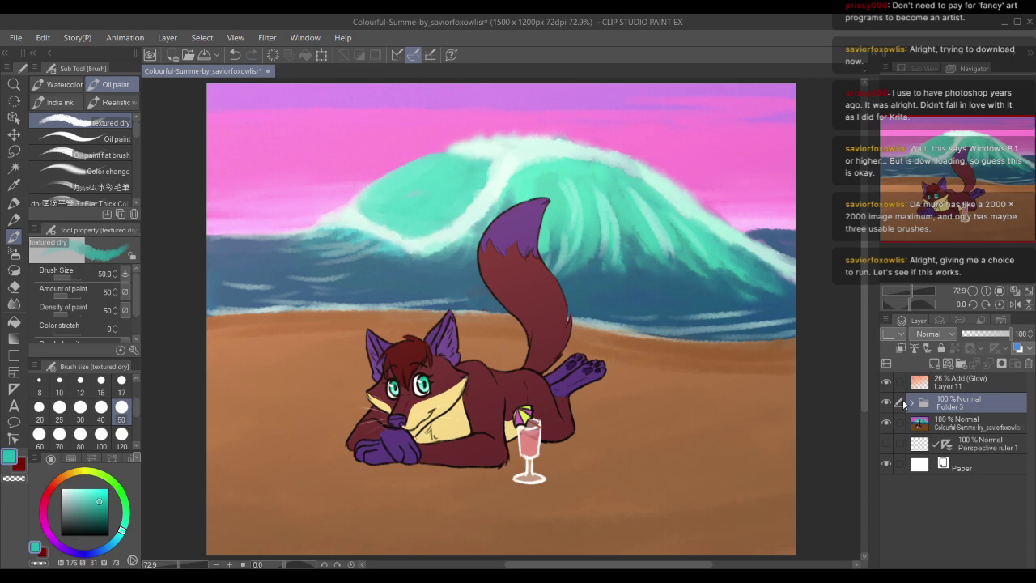
left_click(886, 384)
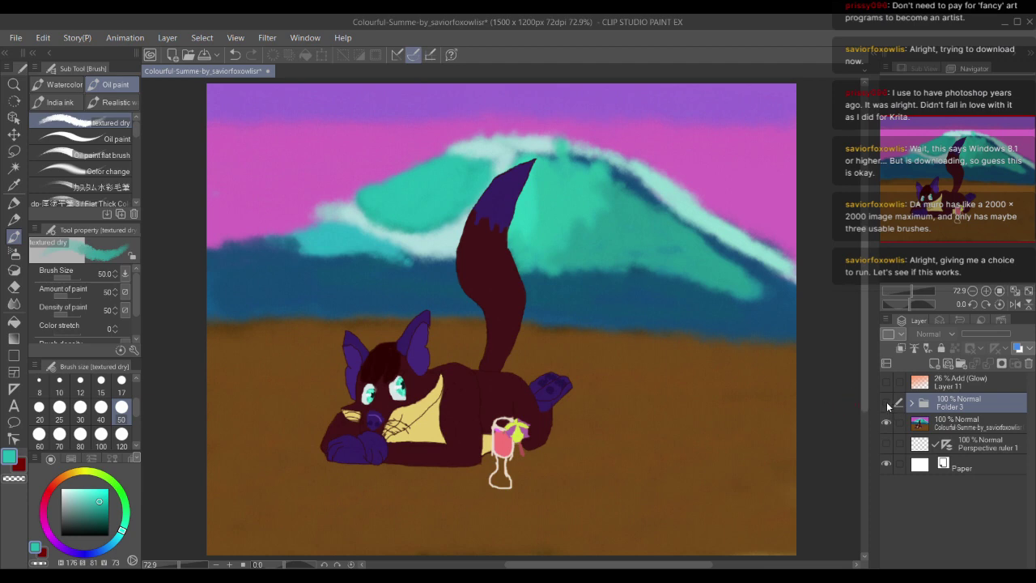
left_click(886, 402)
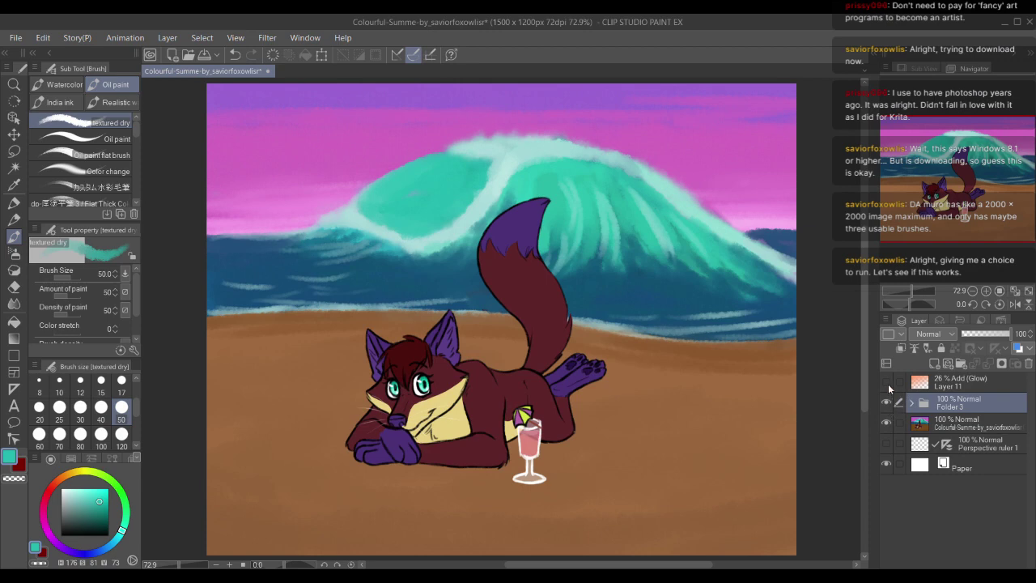
left_click(887, 382)
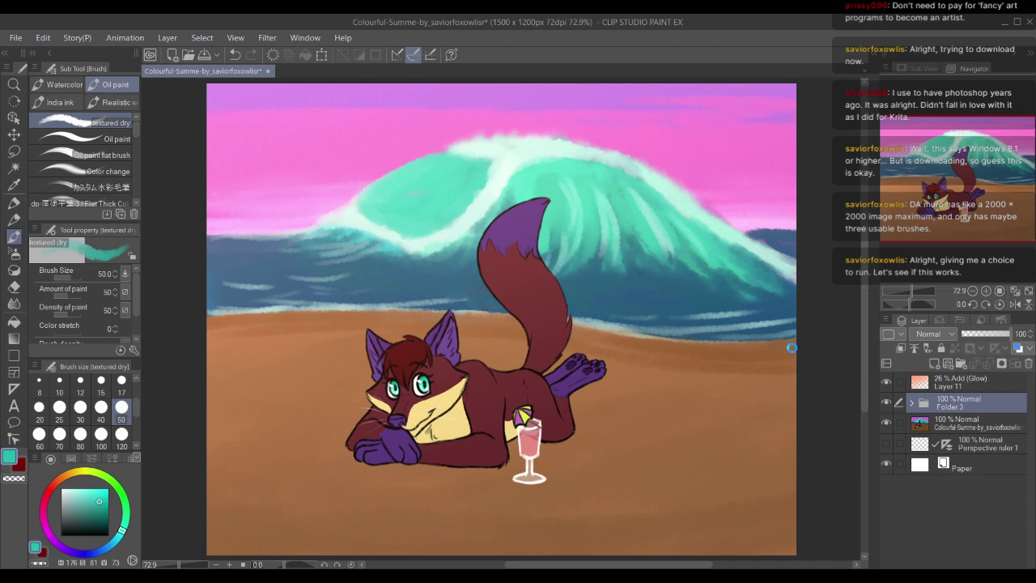
key("ctrl+s")
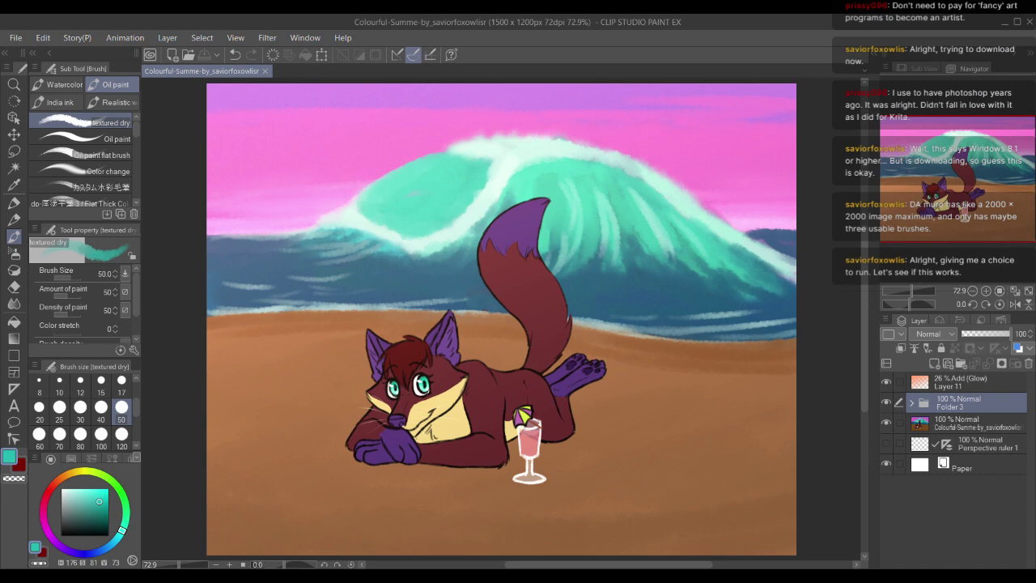